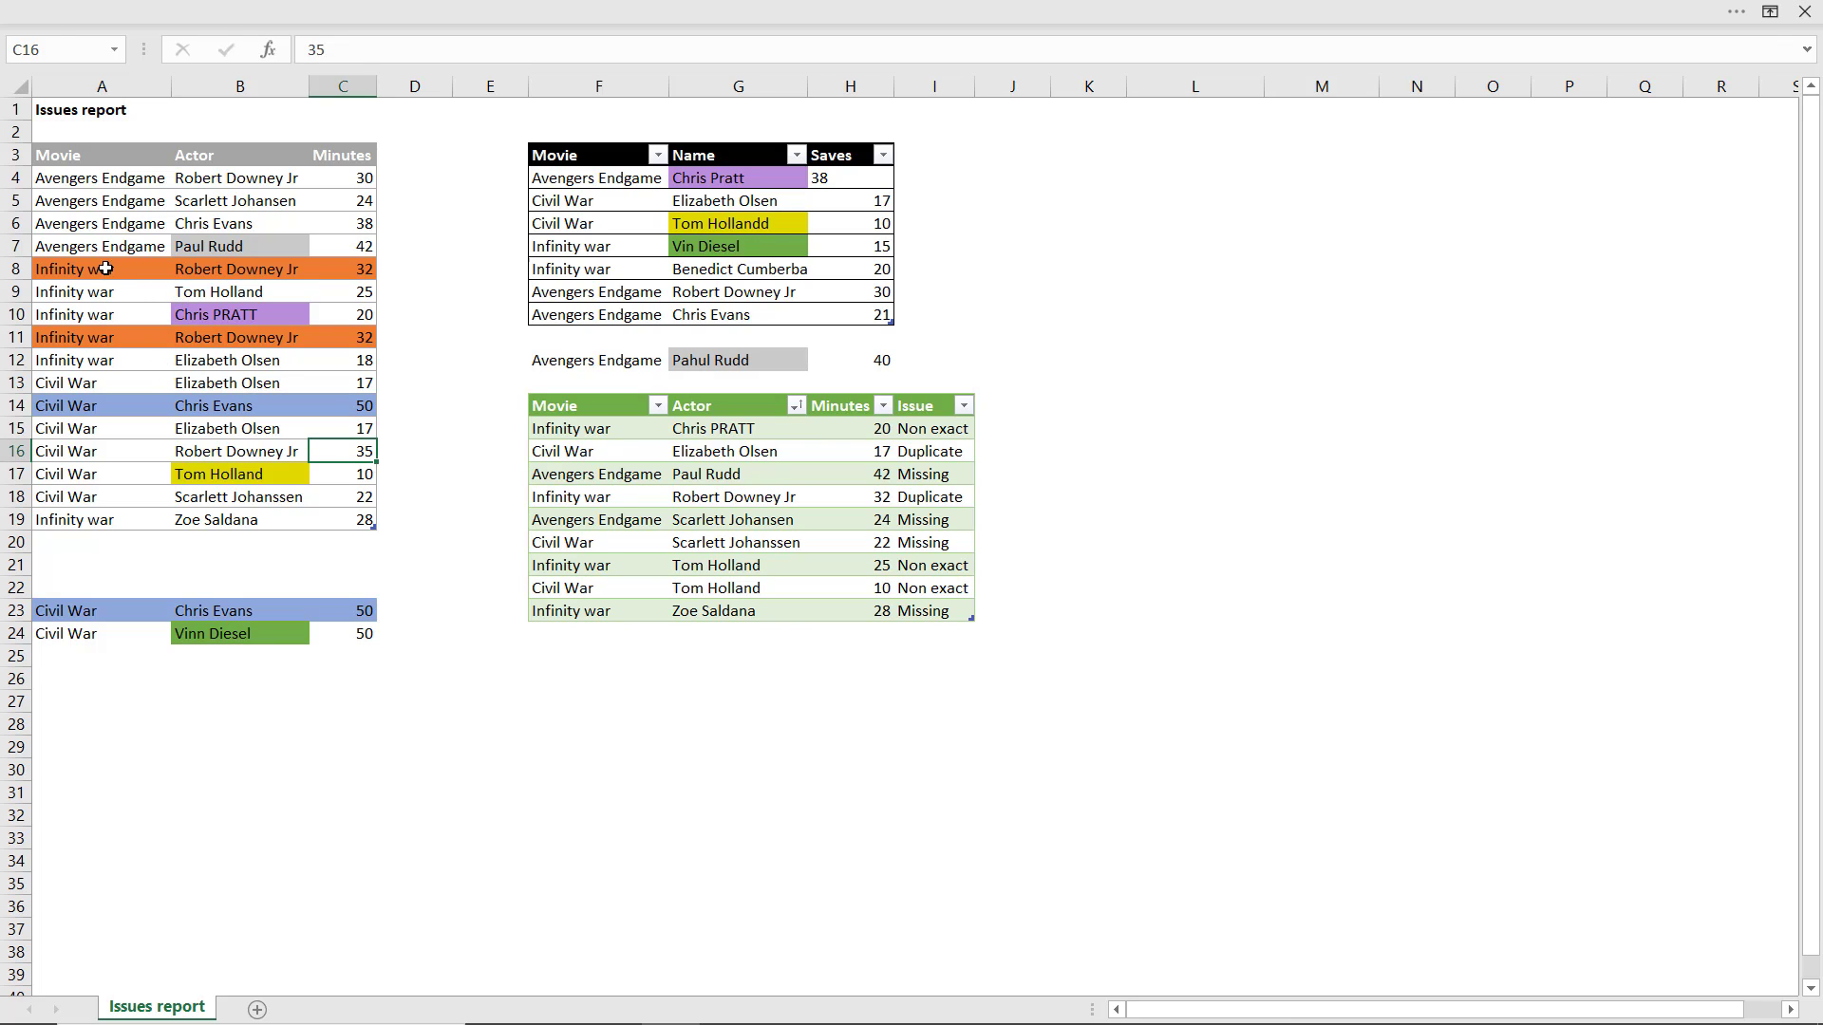
Step: Highlight the duplicate Robert Downey Jr rows and compare Tom Holland/Tom Hollandd and Chris PRATT/Chris Pratt
left_click_drag(106, 269, 328, 270)
left_click(114, 334, "ctrl")
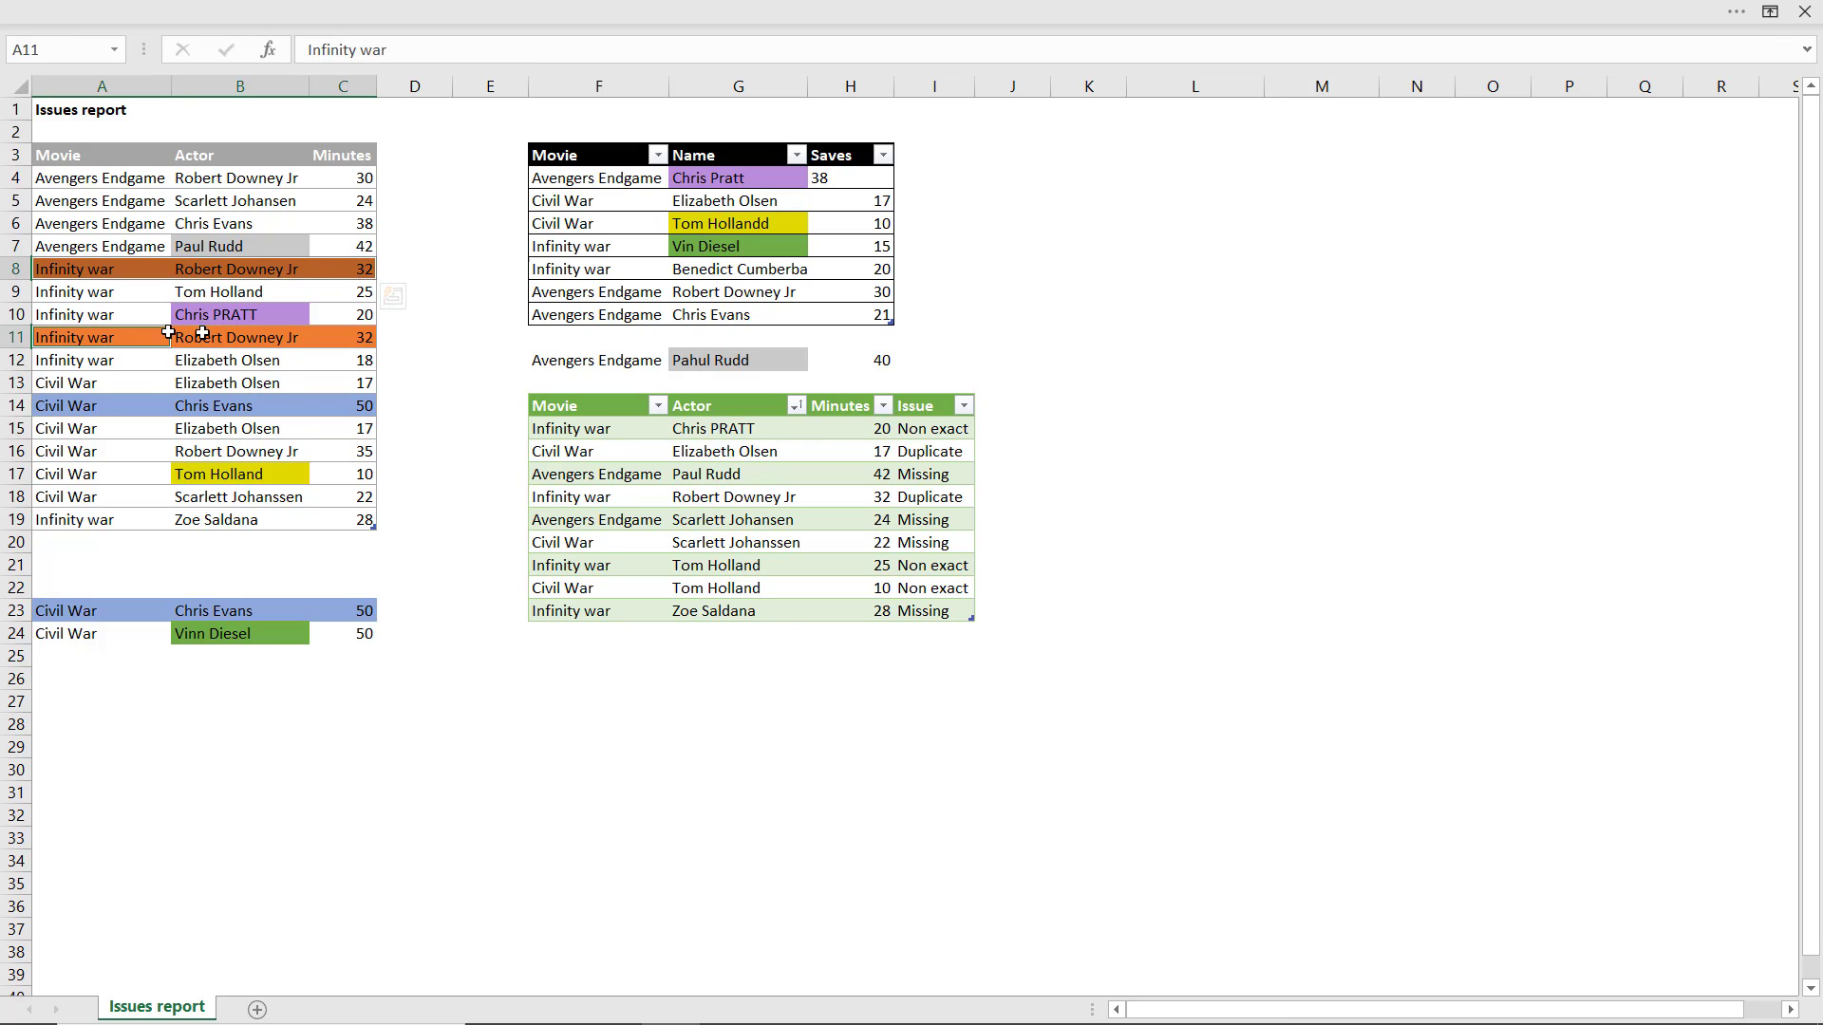
left_click_drag(202, 333, 351, 335)
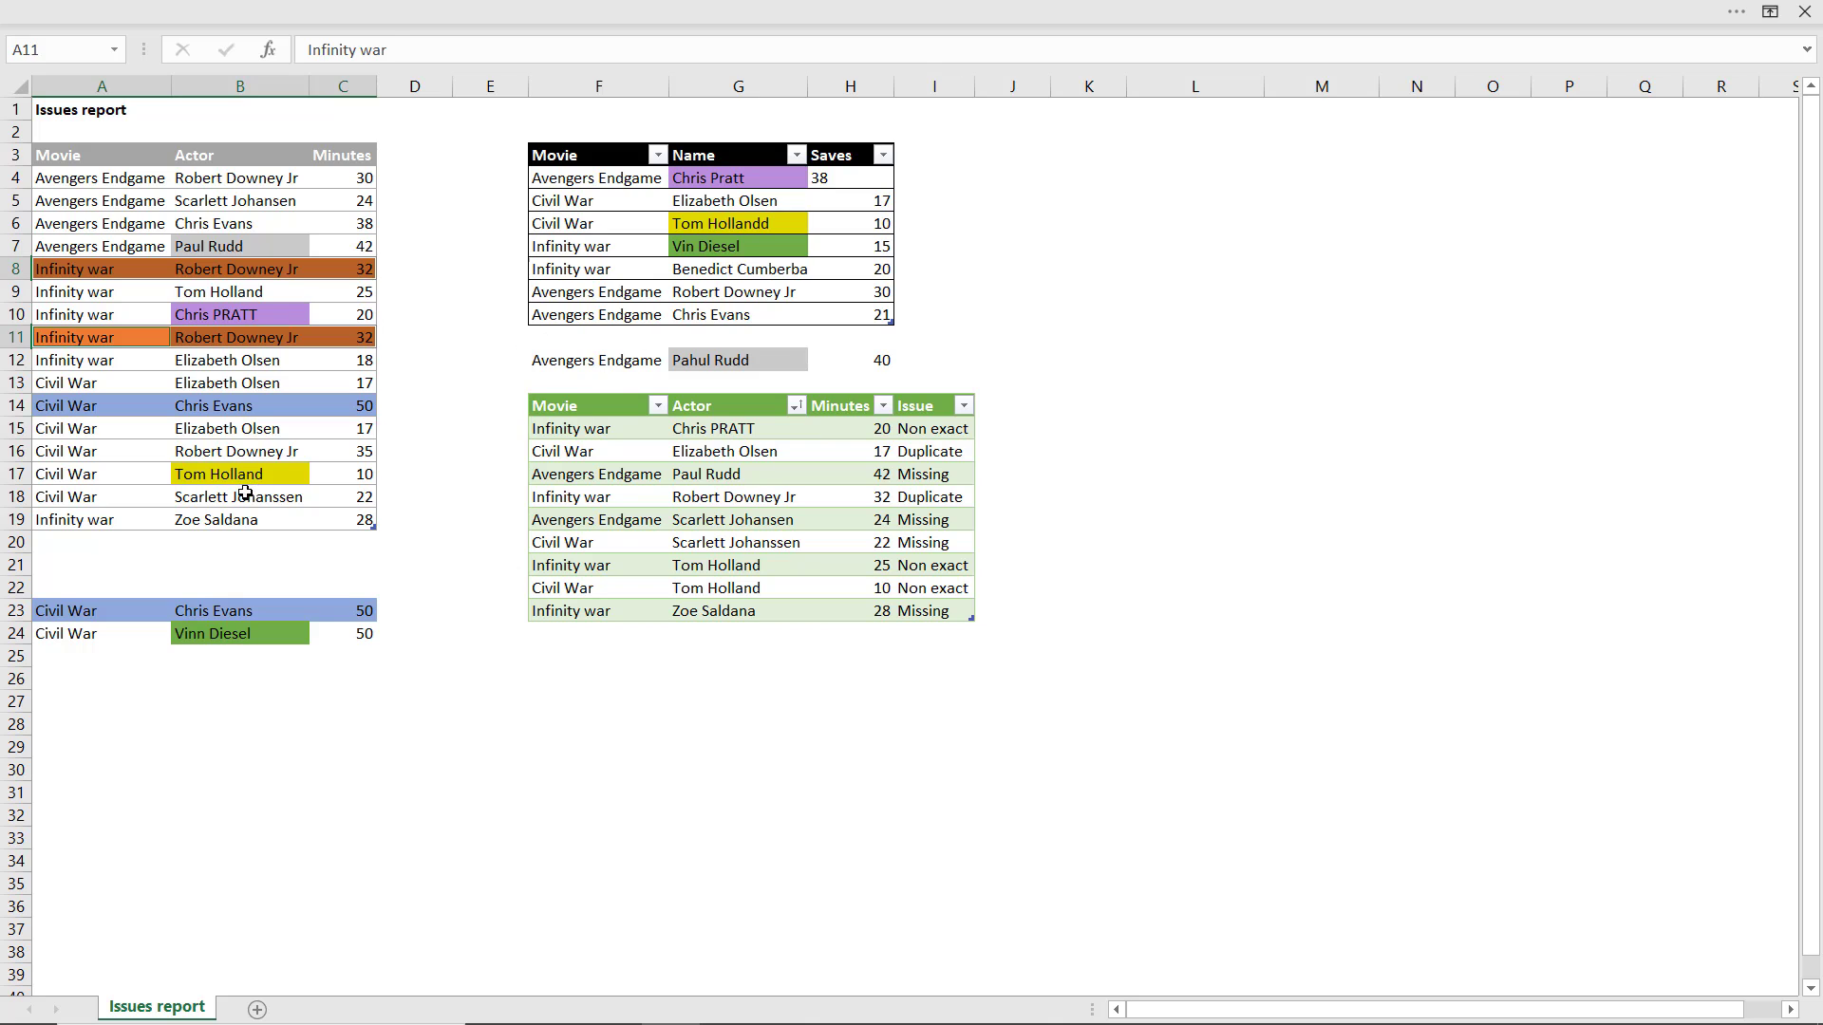
left_click(277, 470)
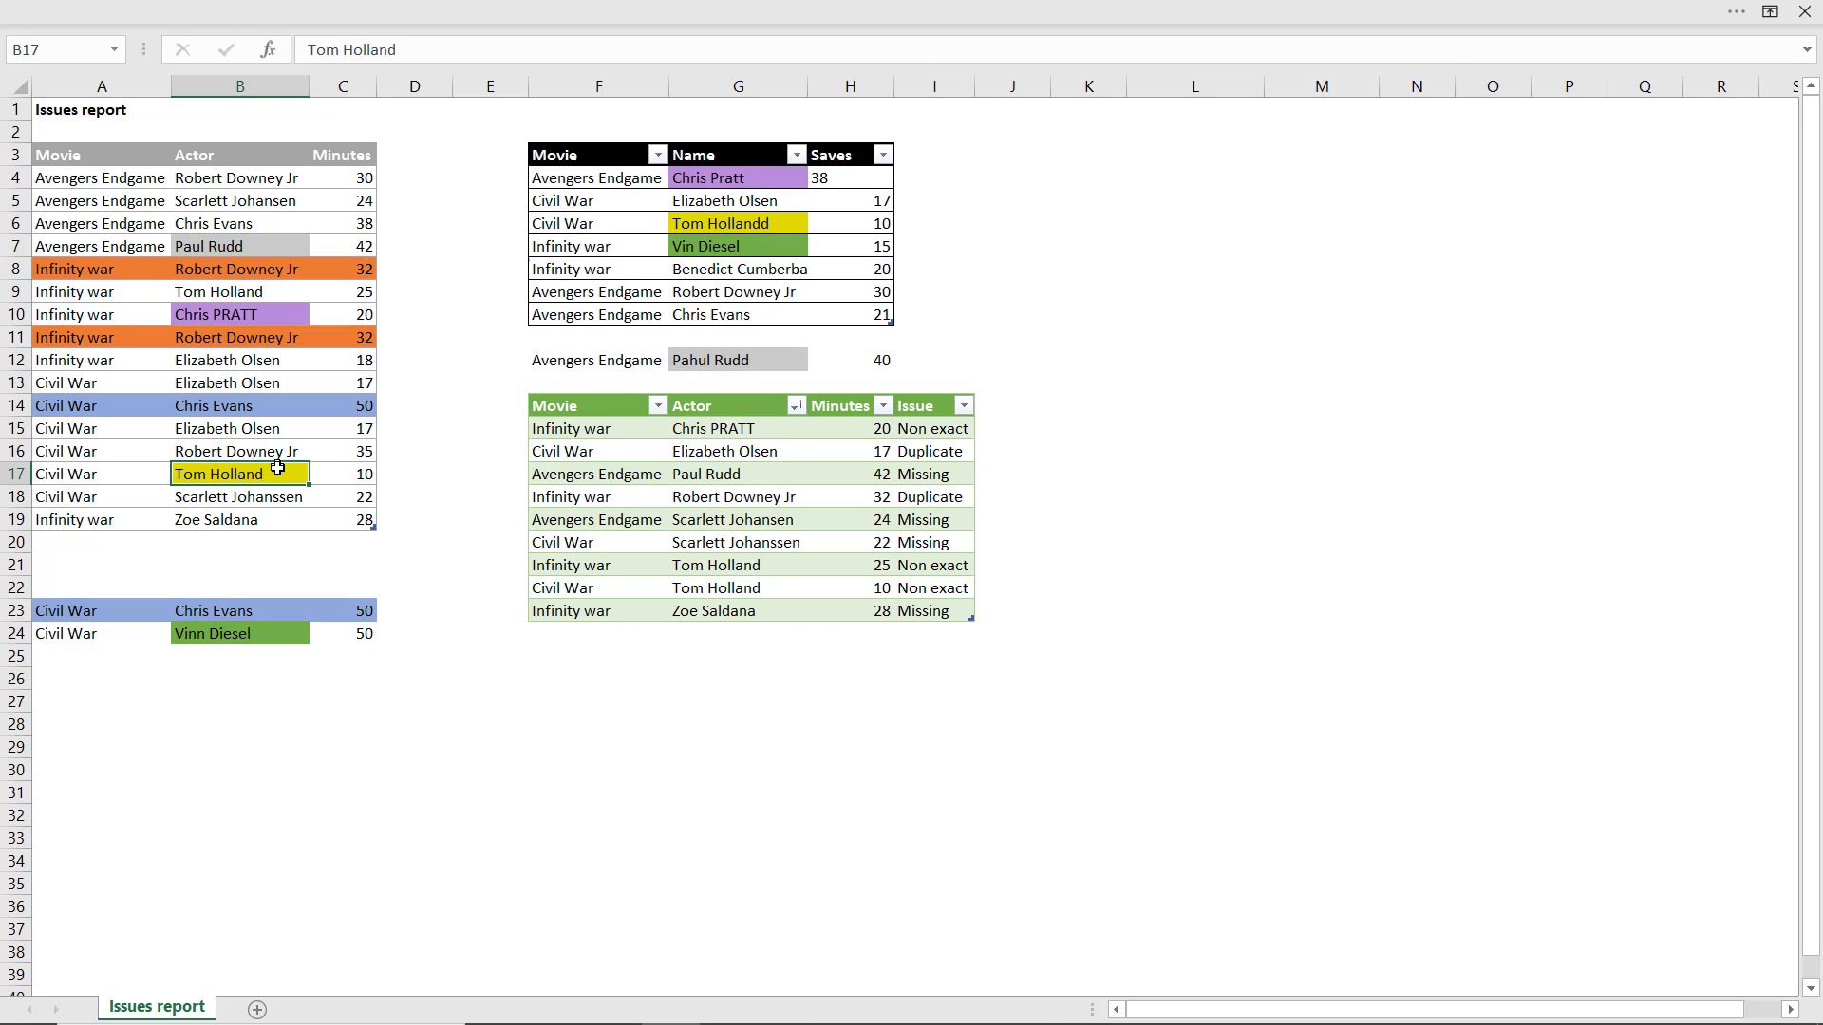
left_click(736, 225, "ctrl")
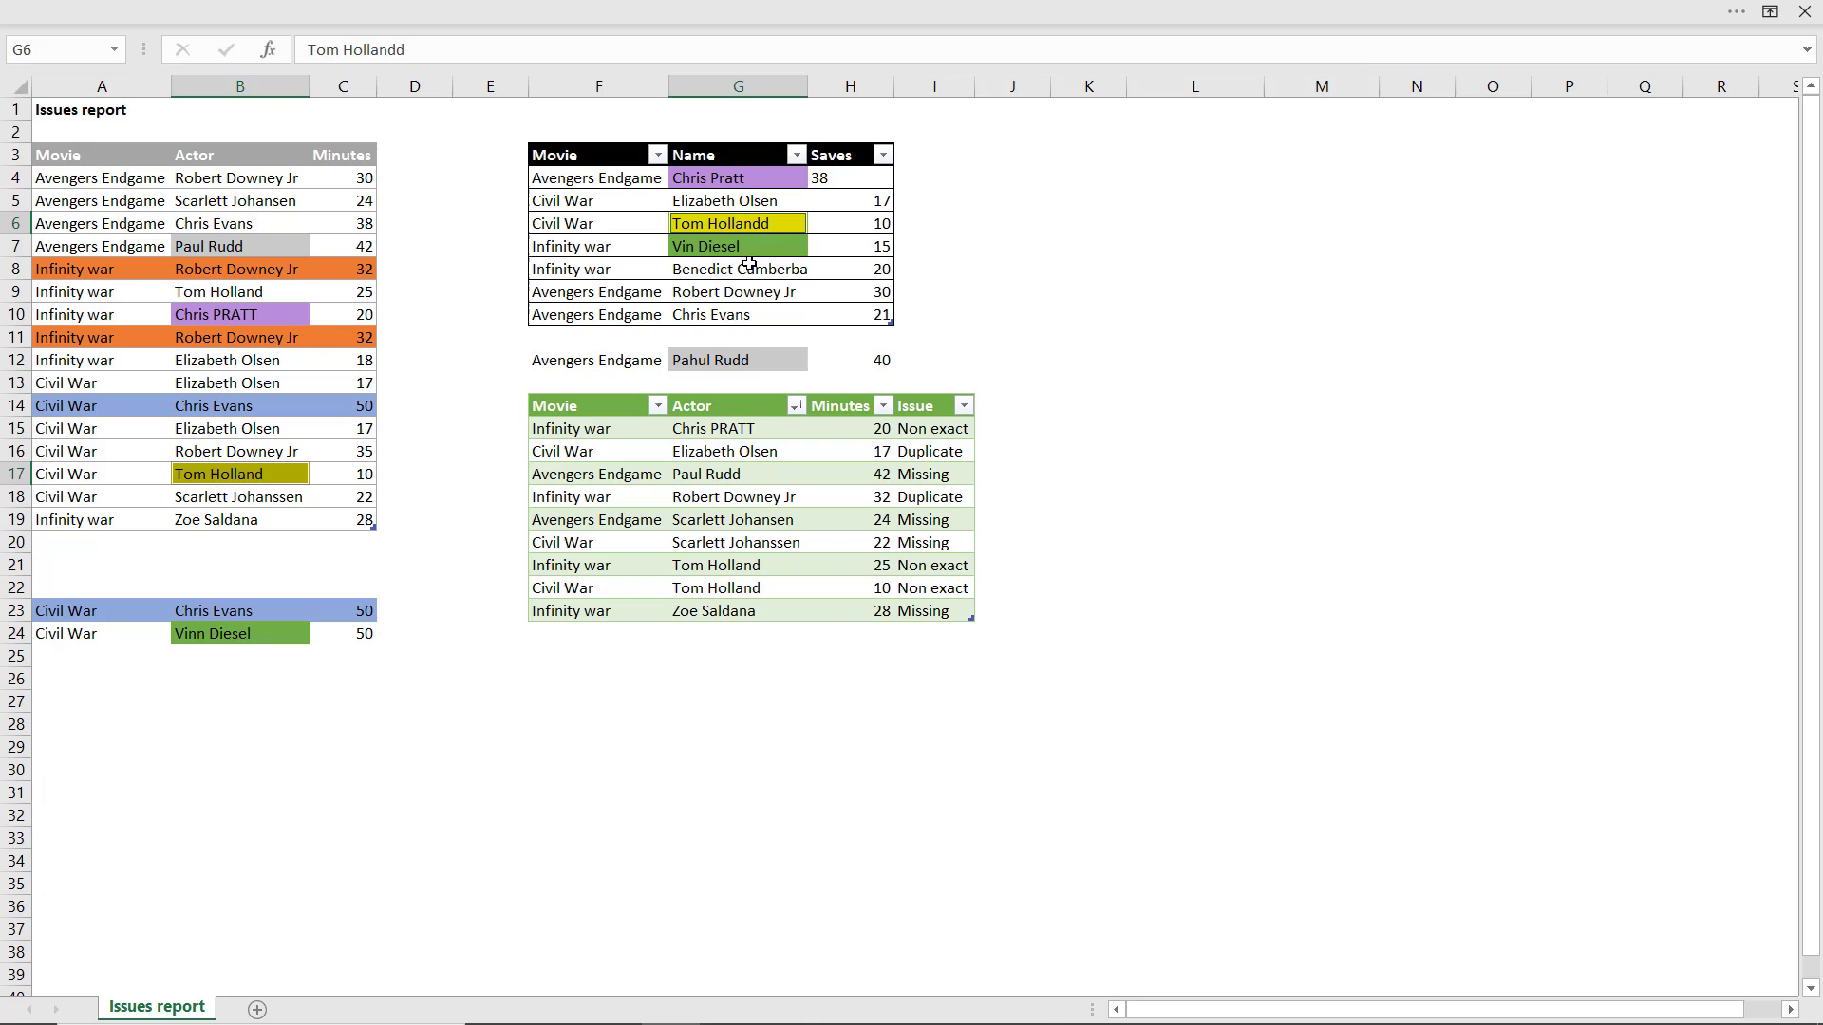
left_click(254, 316)
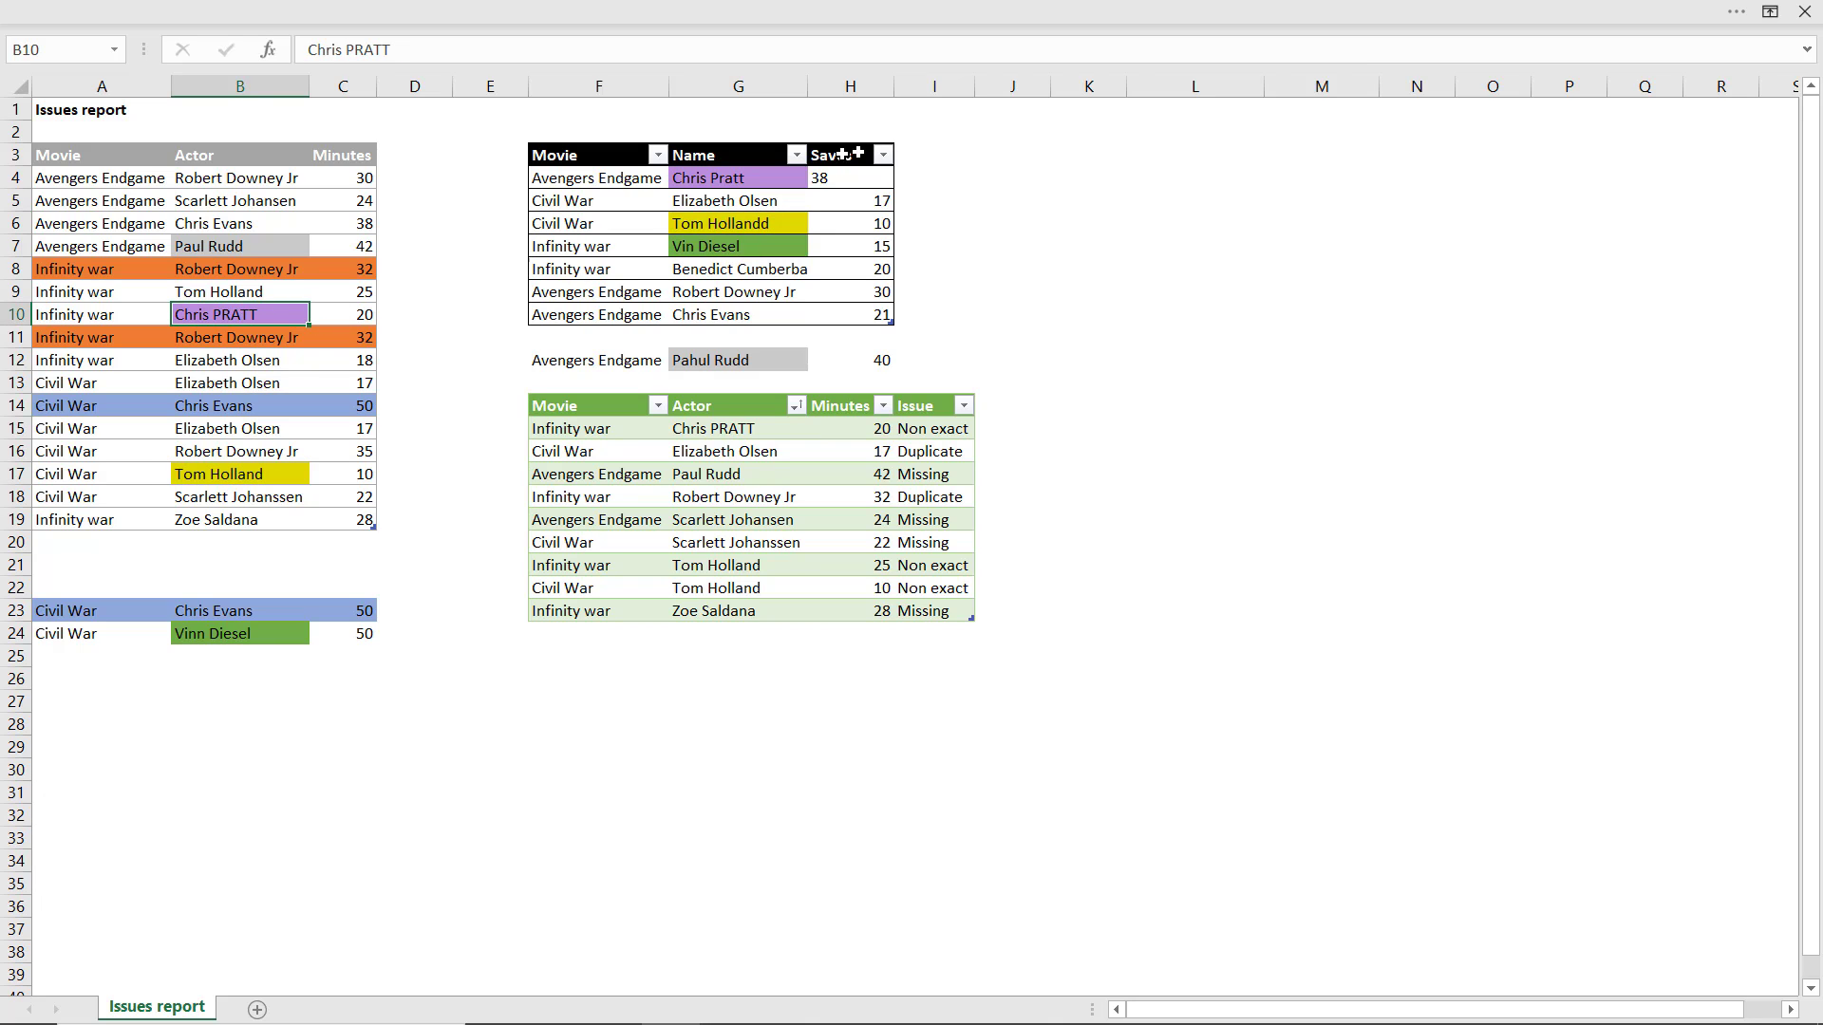
left_click(762, 181)
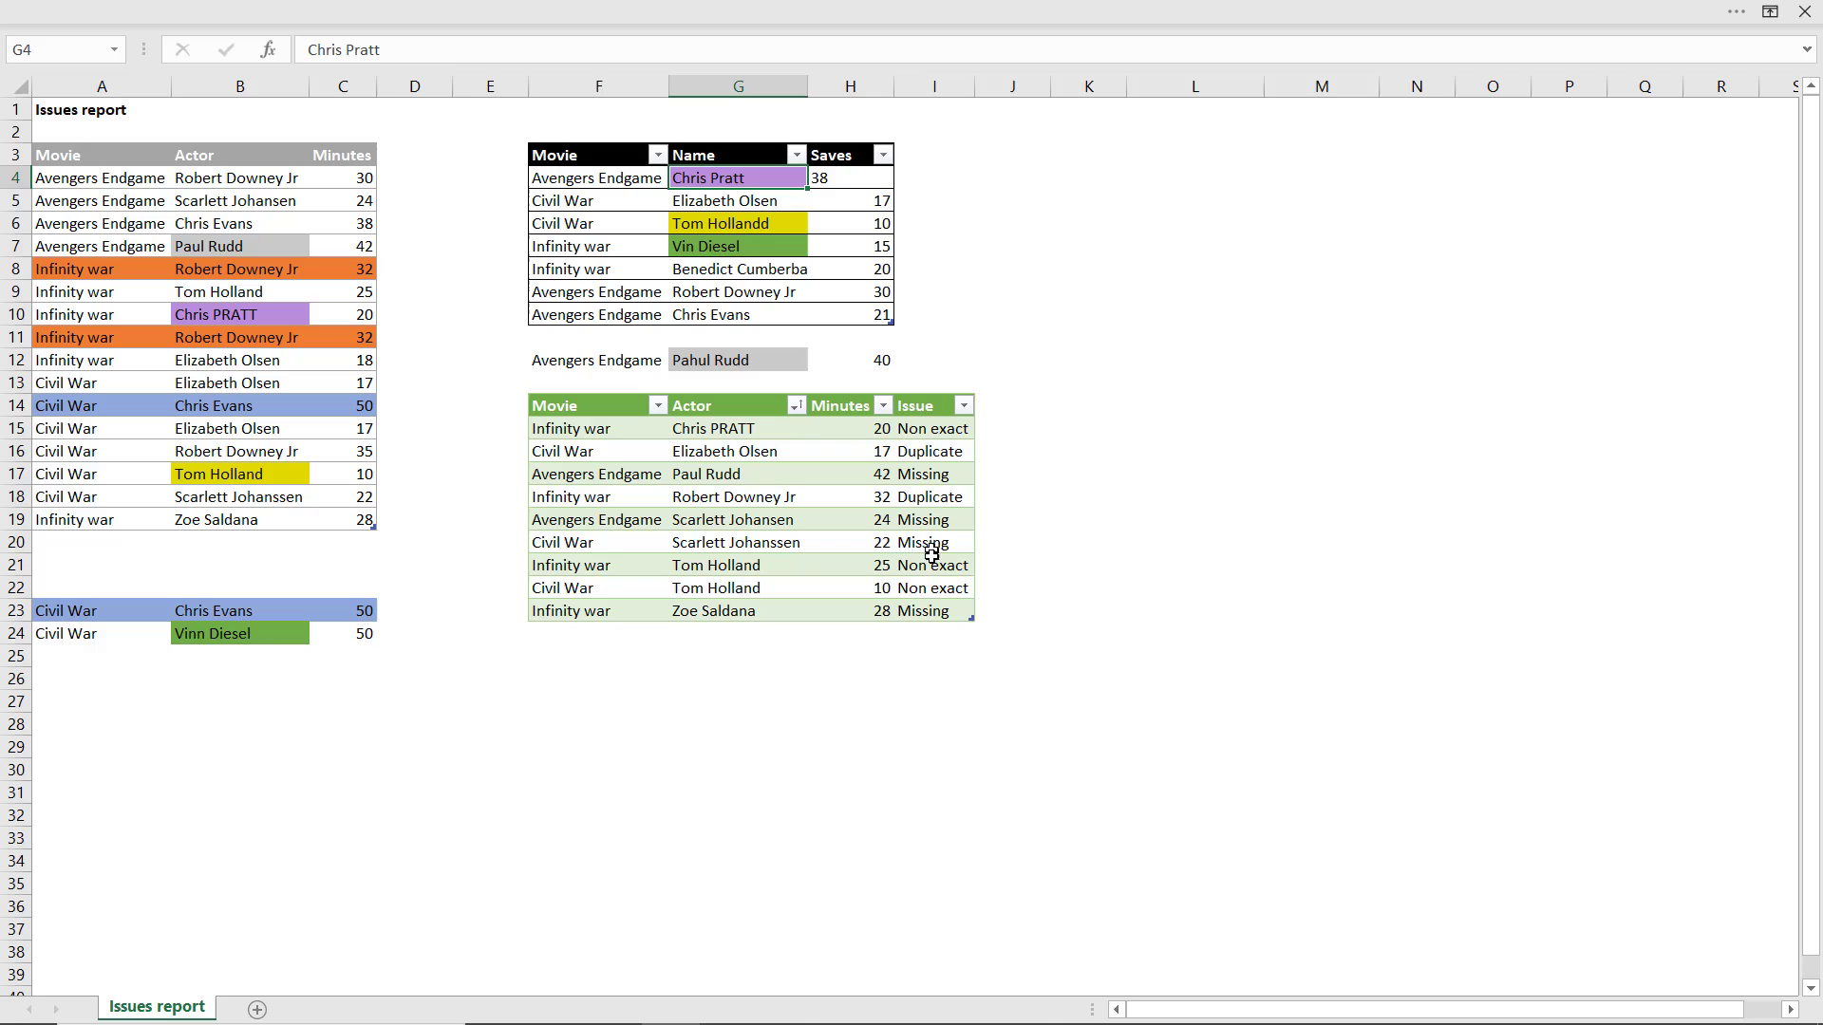
Step: Review the Non exact and Duplicate flags, then select the two extra Civil War rows
left_click(955, 431)
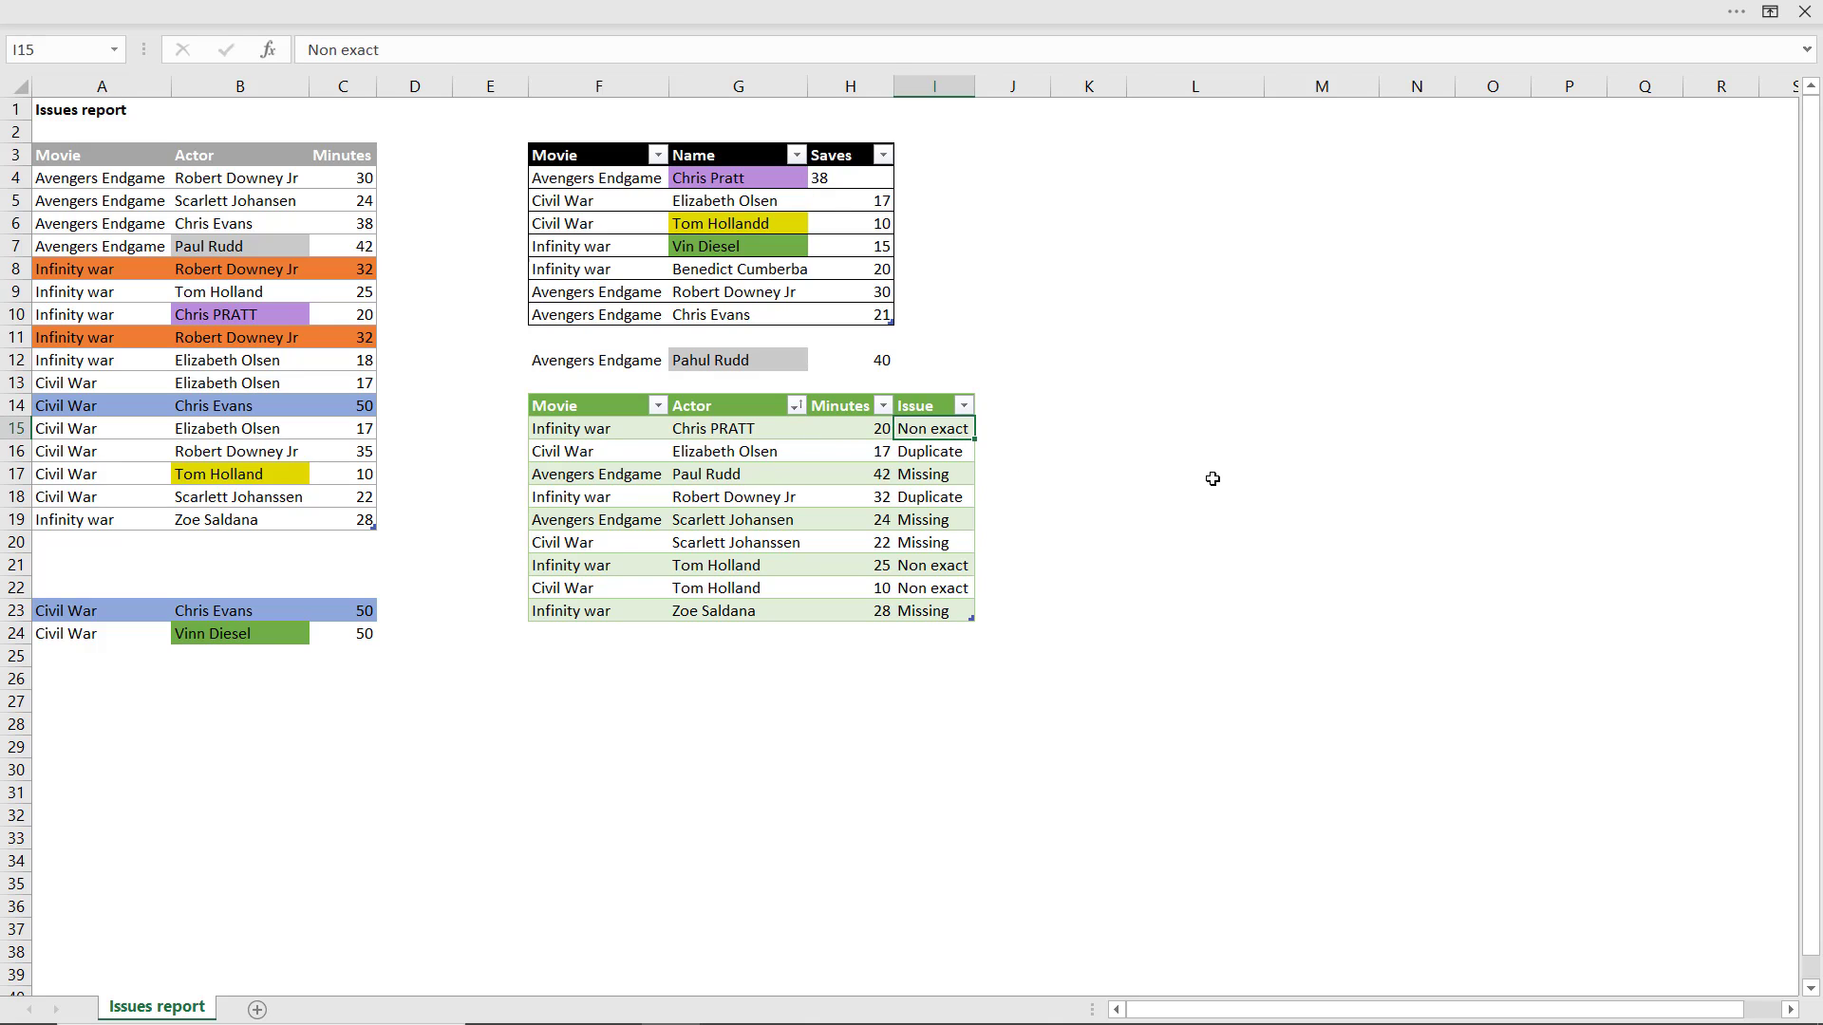
left_click(921, 465)
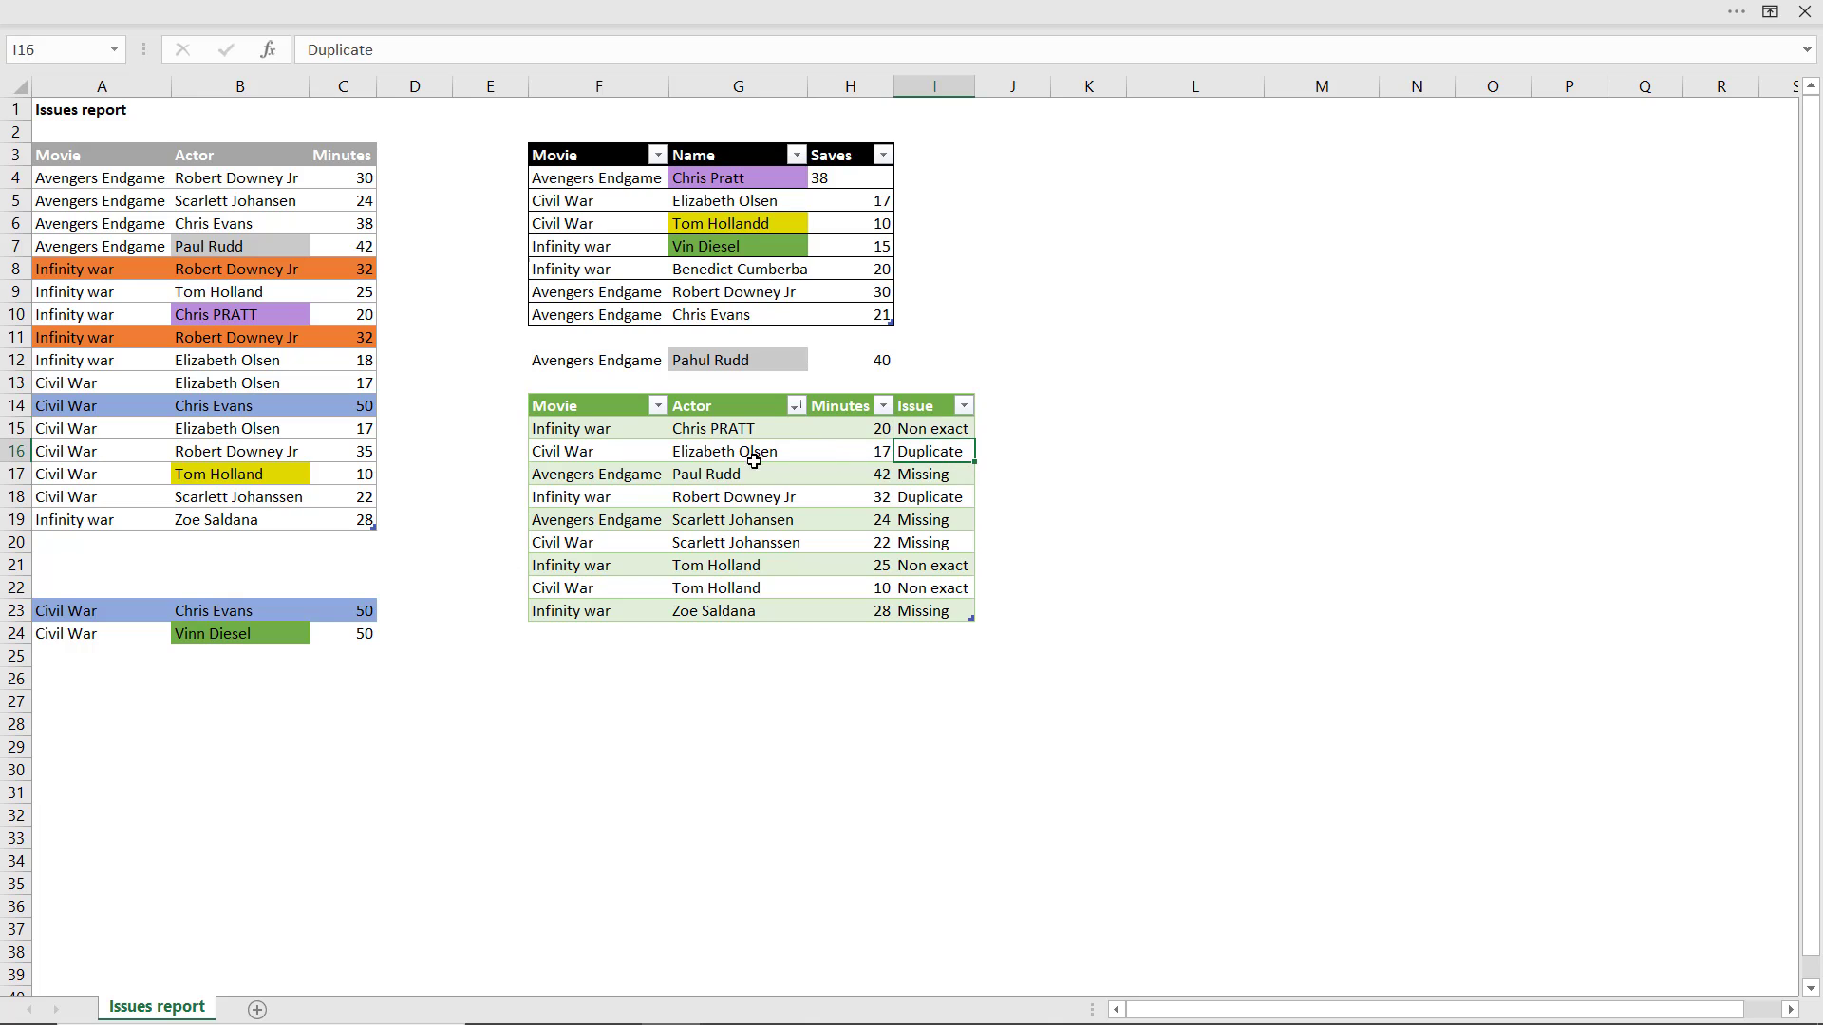
left_click_drag(922, 528, 608, 528)
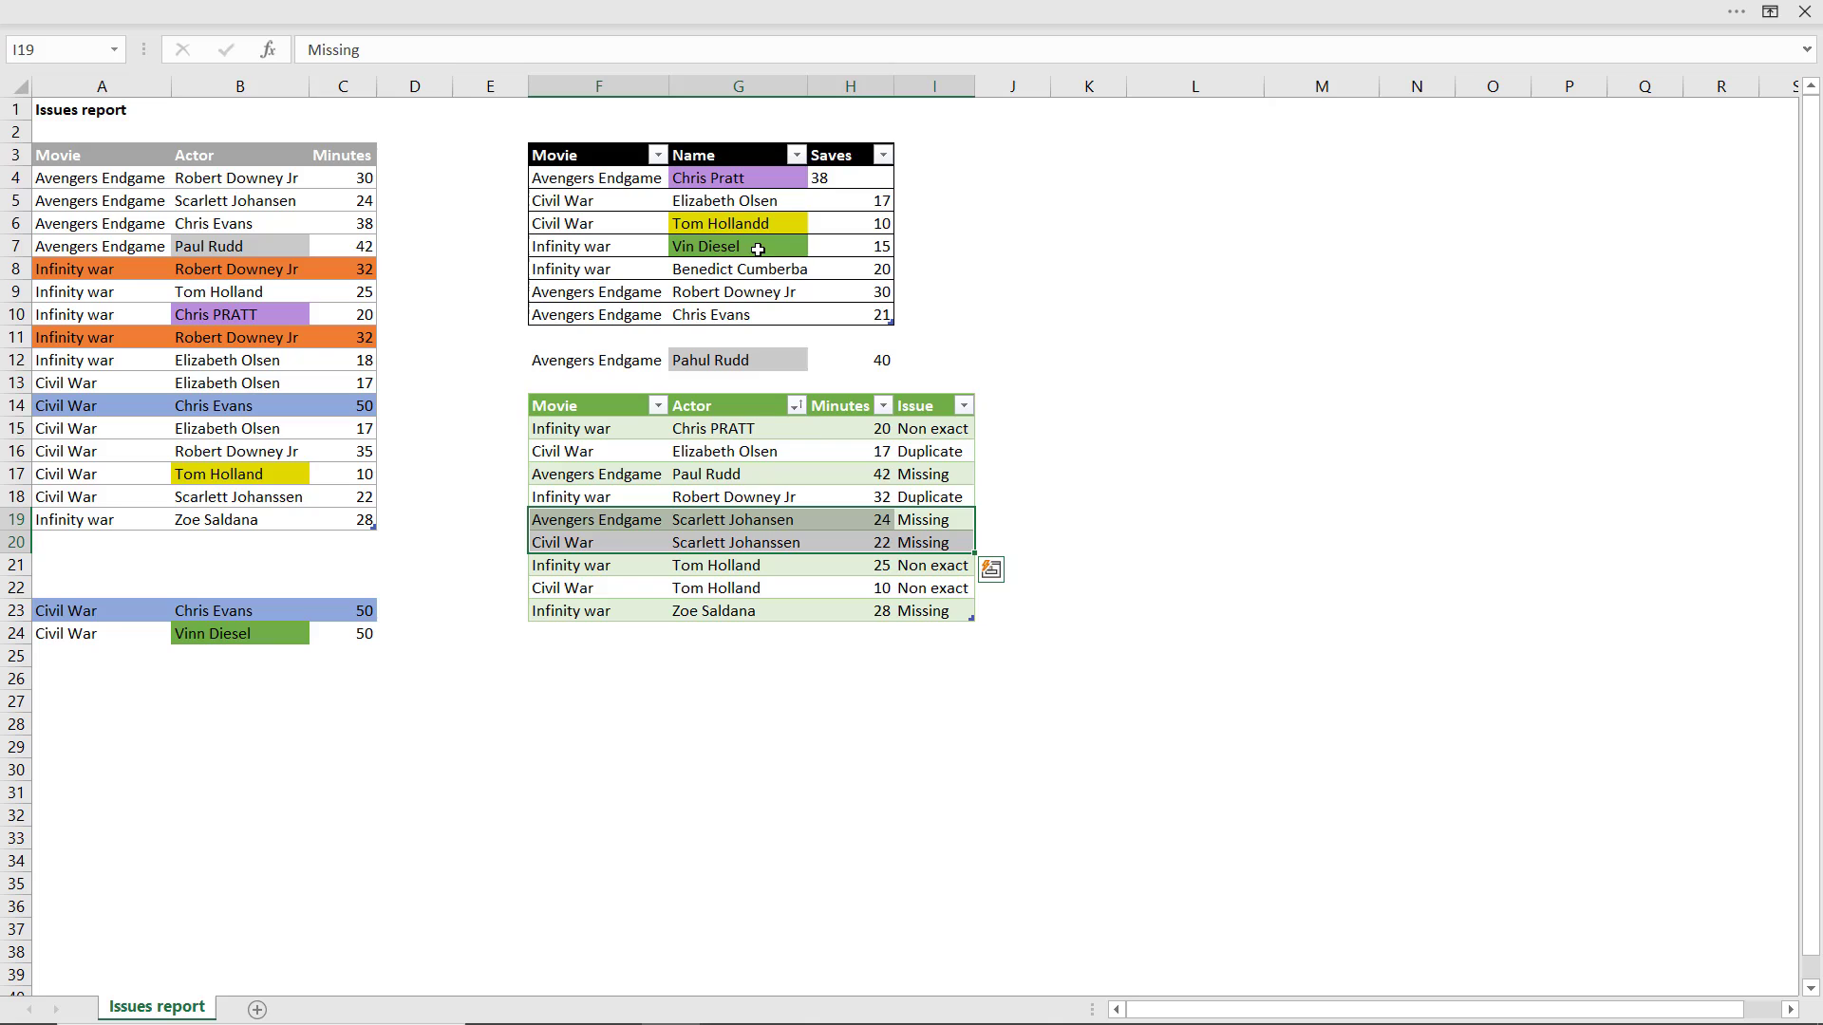
left_click(271, 503)
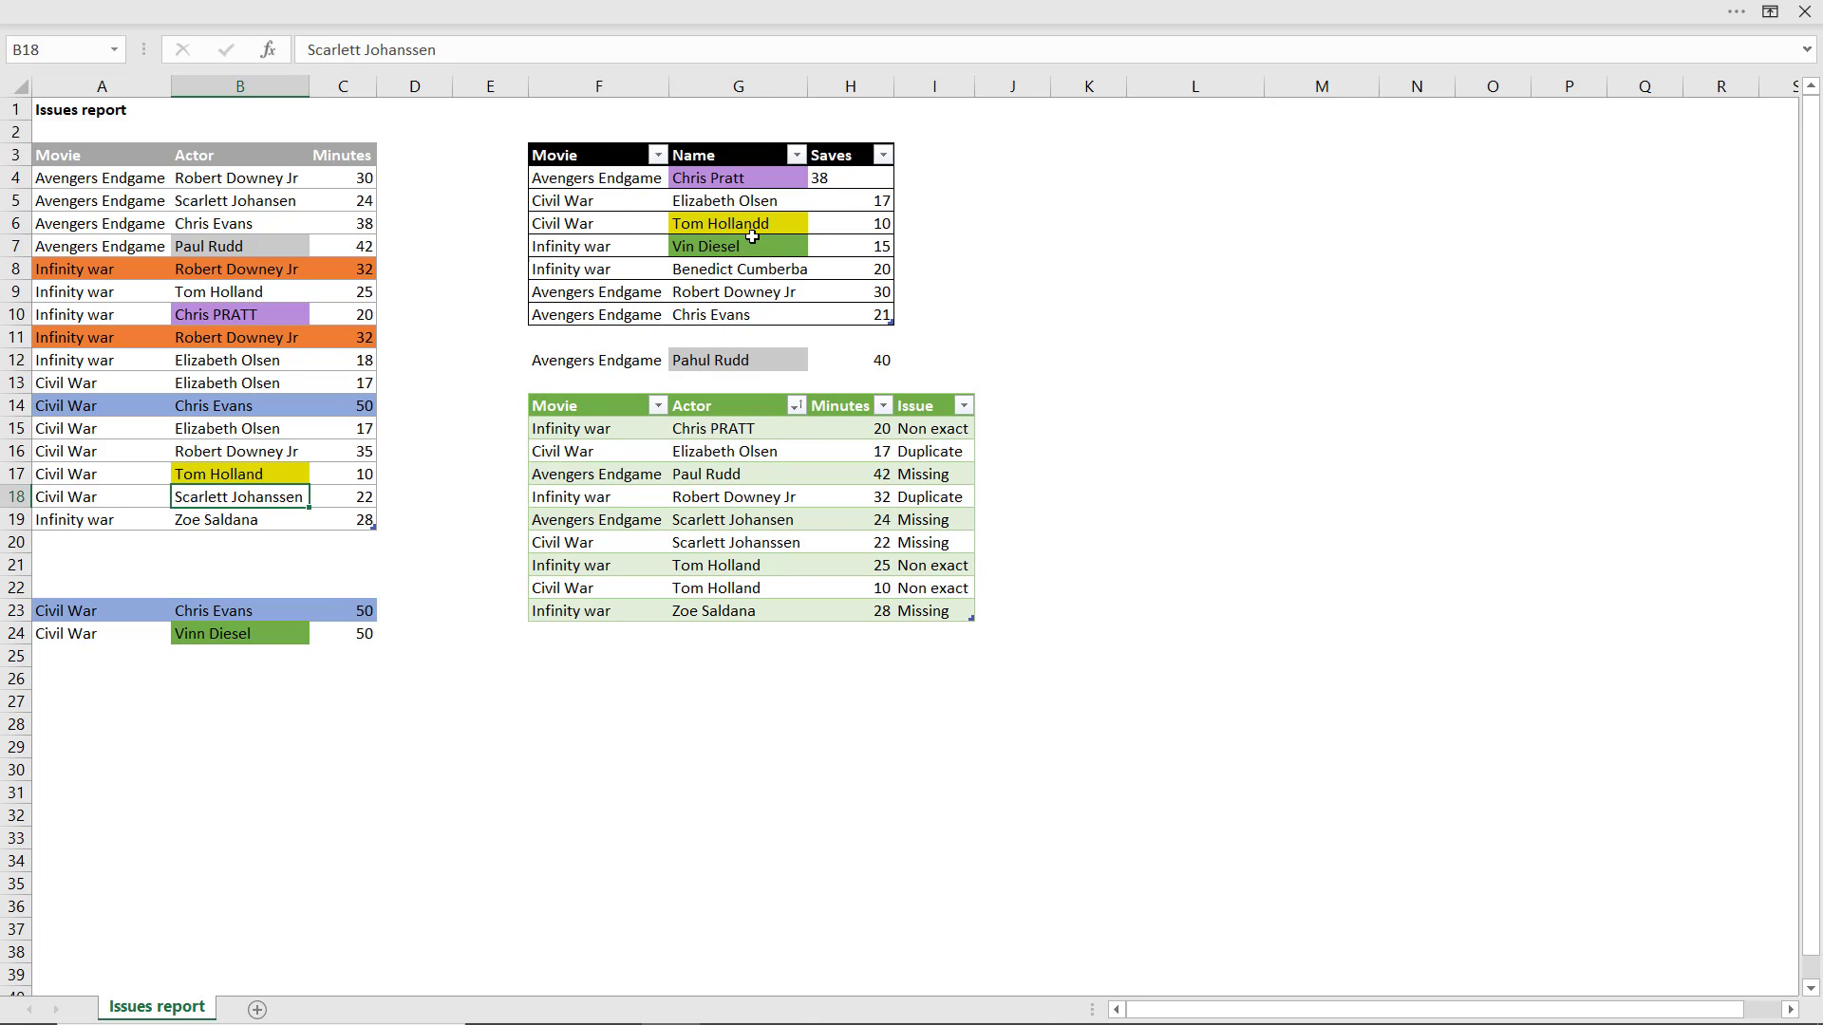
left_click(737, 453)
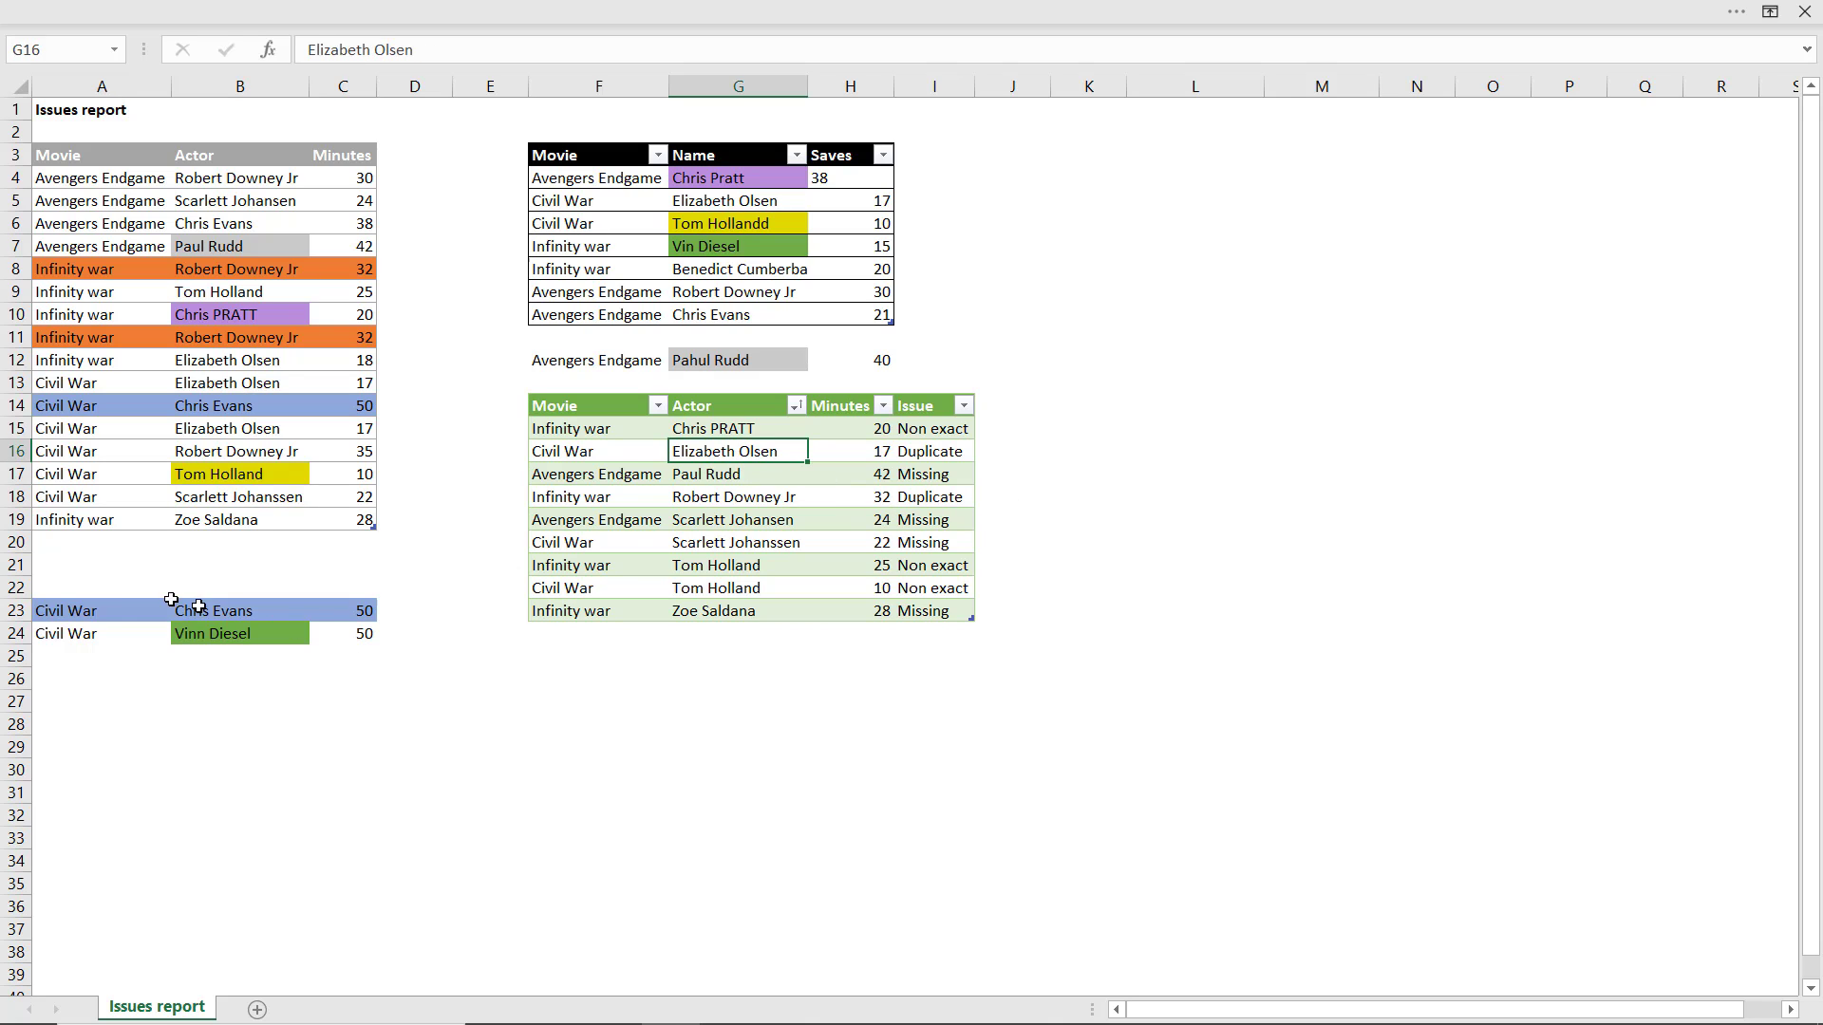
left_click_drag(162, 610, 385, 558)
Step: Refresh the green issues table so it picks up the moved rows
left_click(416, 517)
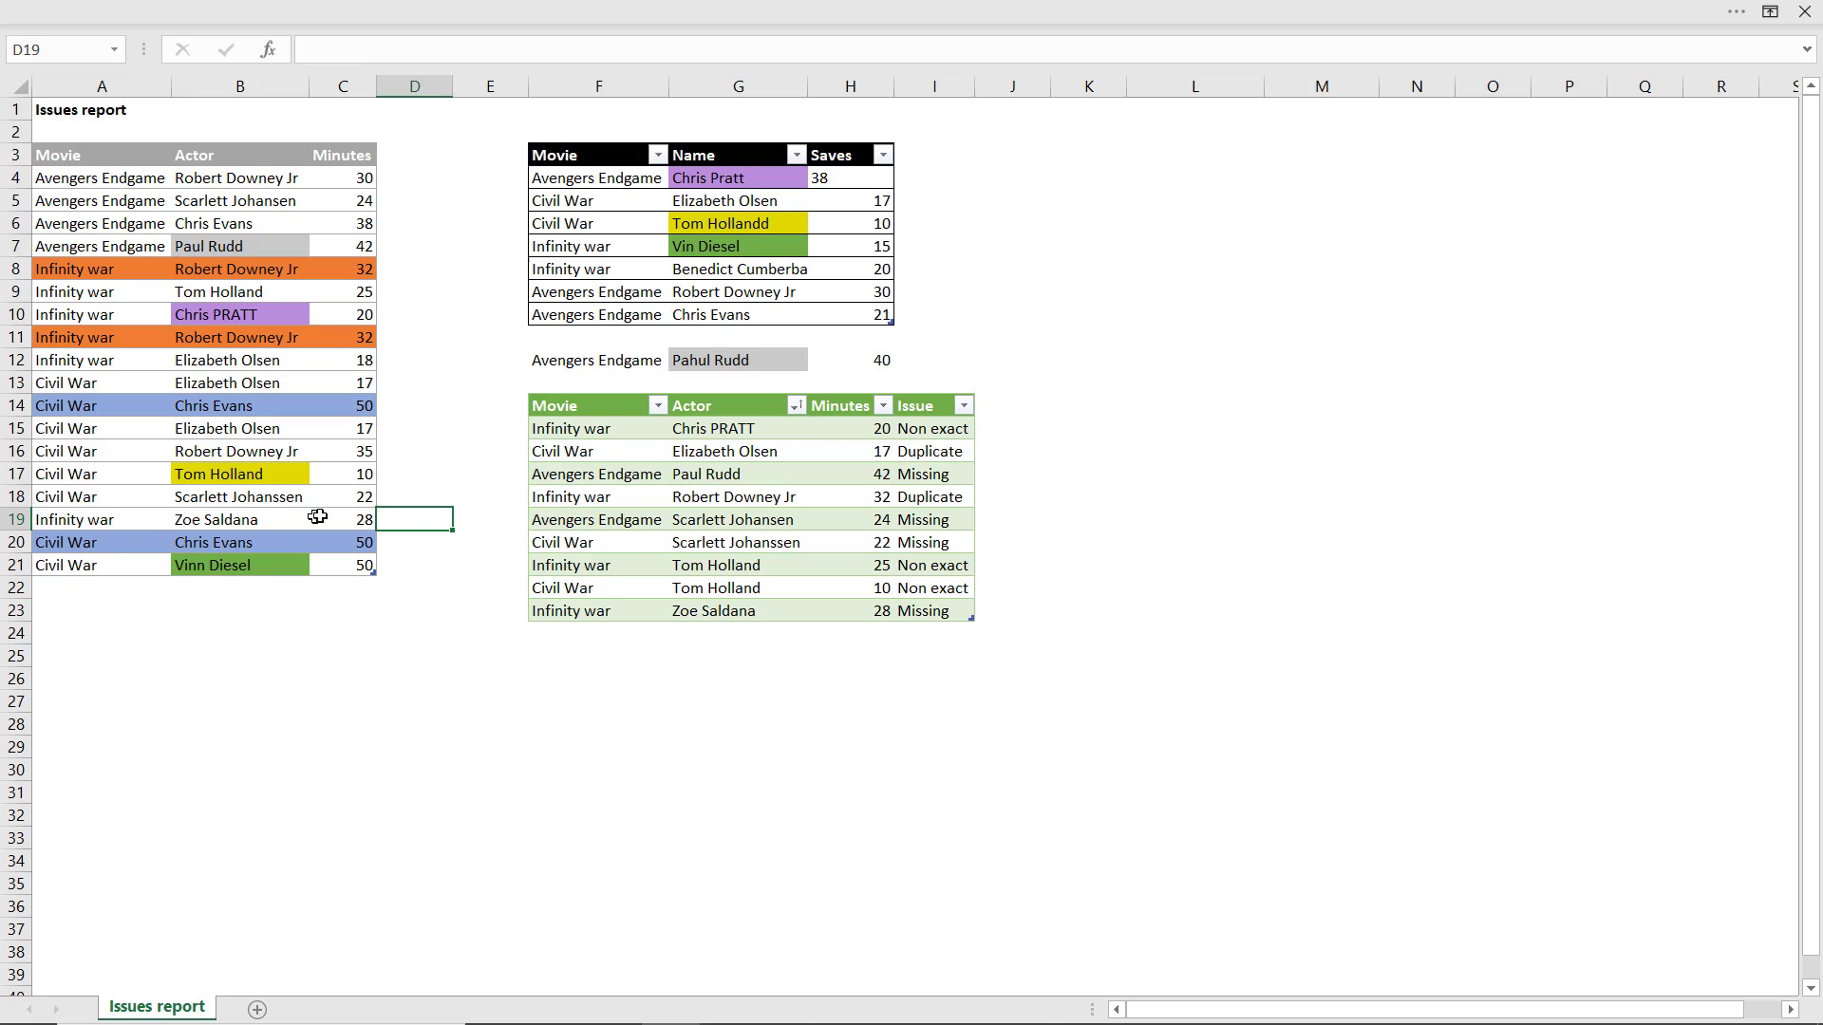
left_click(647, 435)
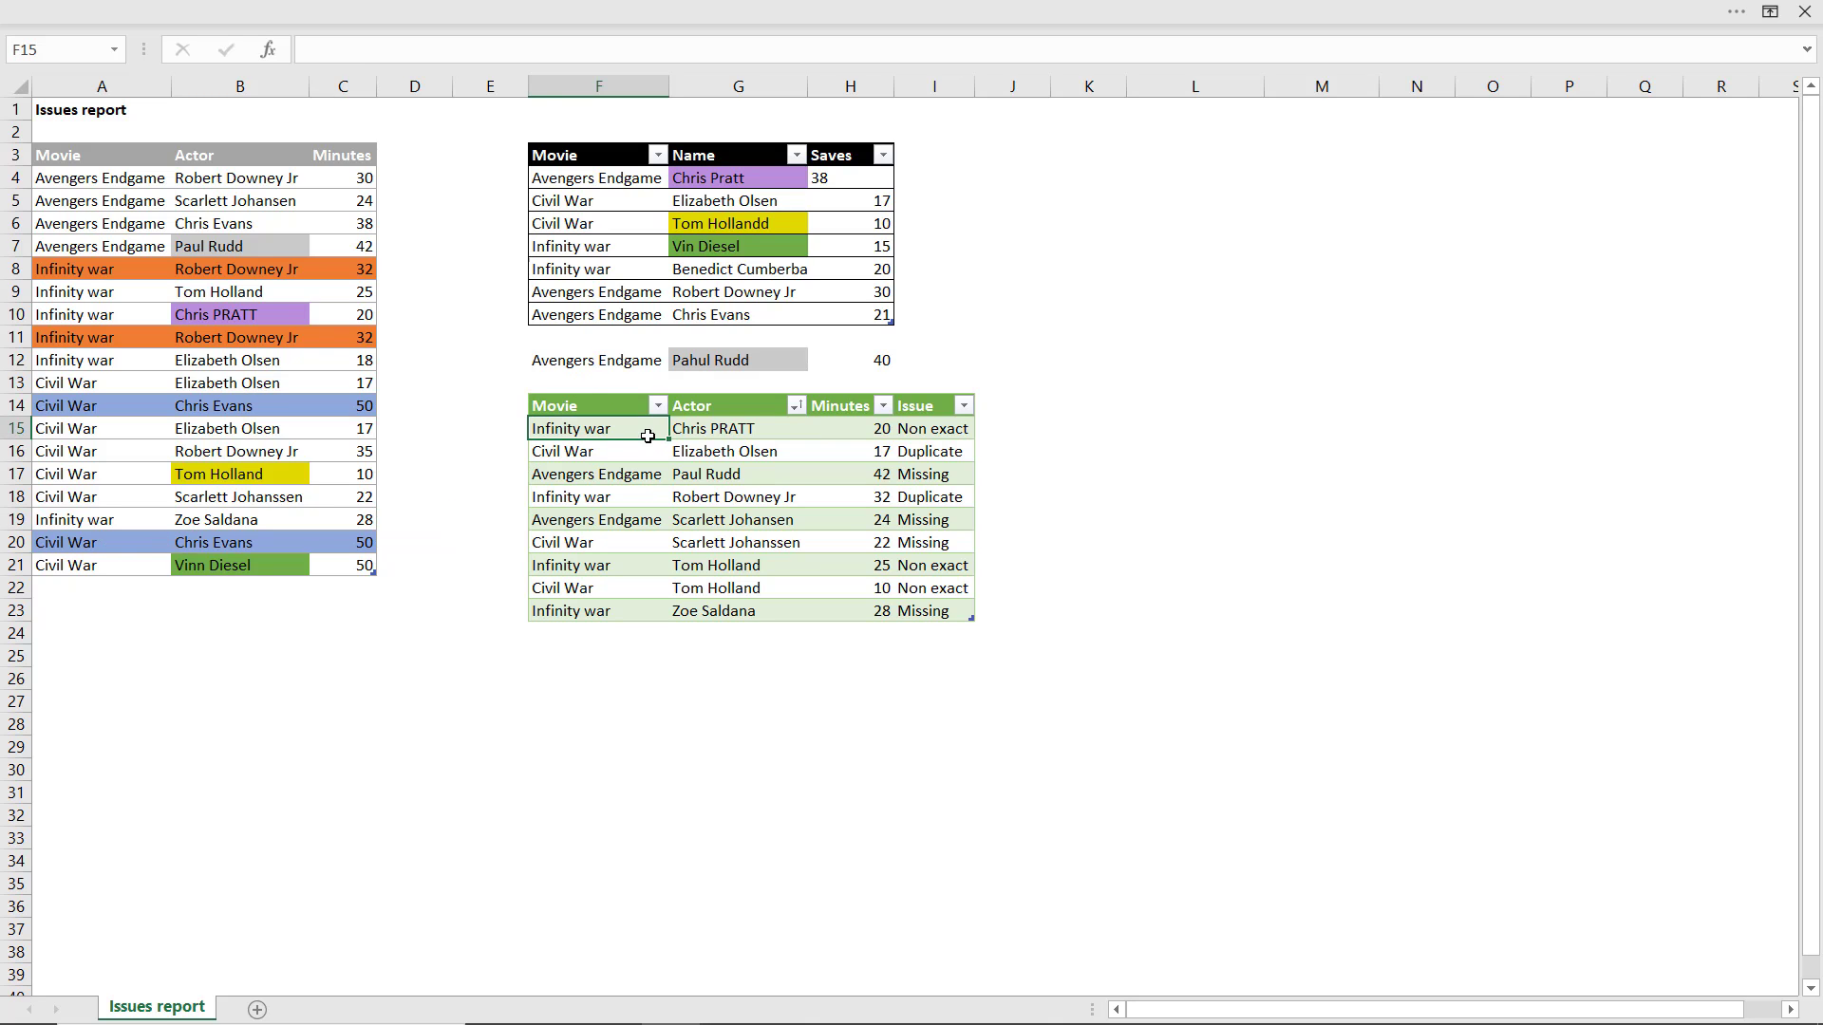
right_click(646, 433)
left_click(665, 504)
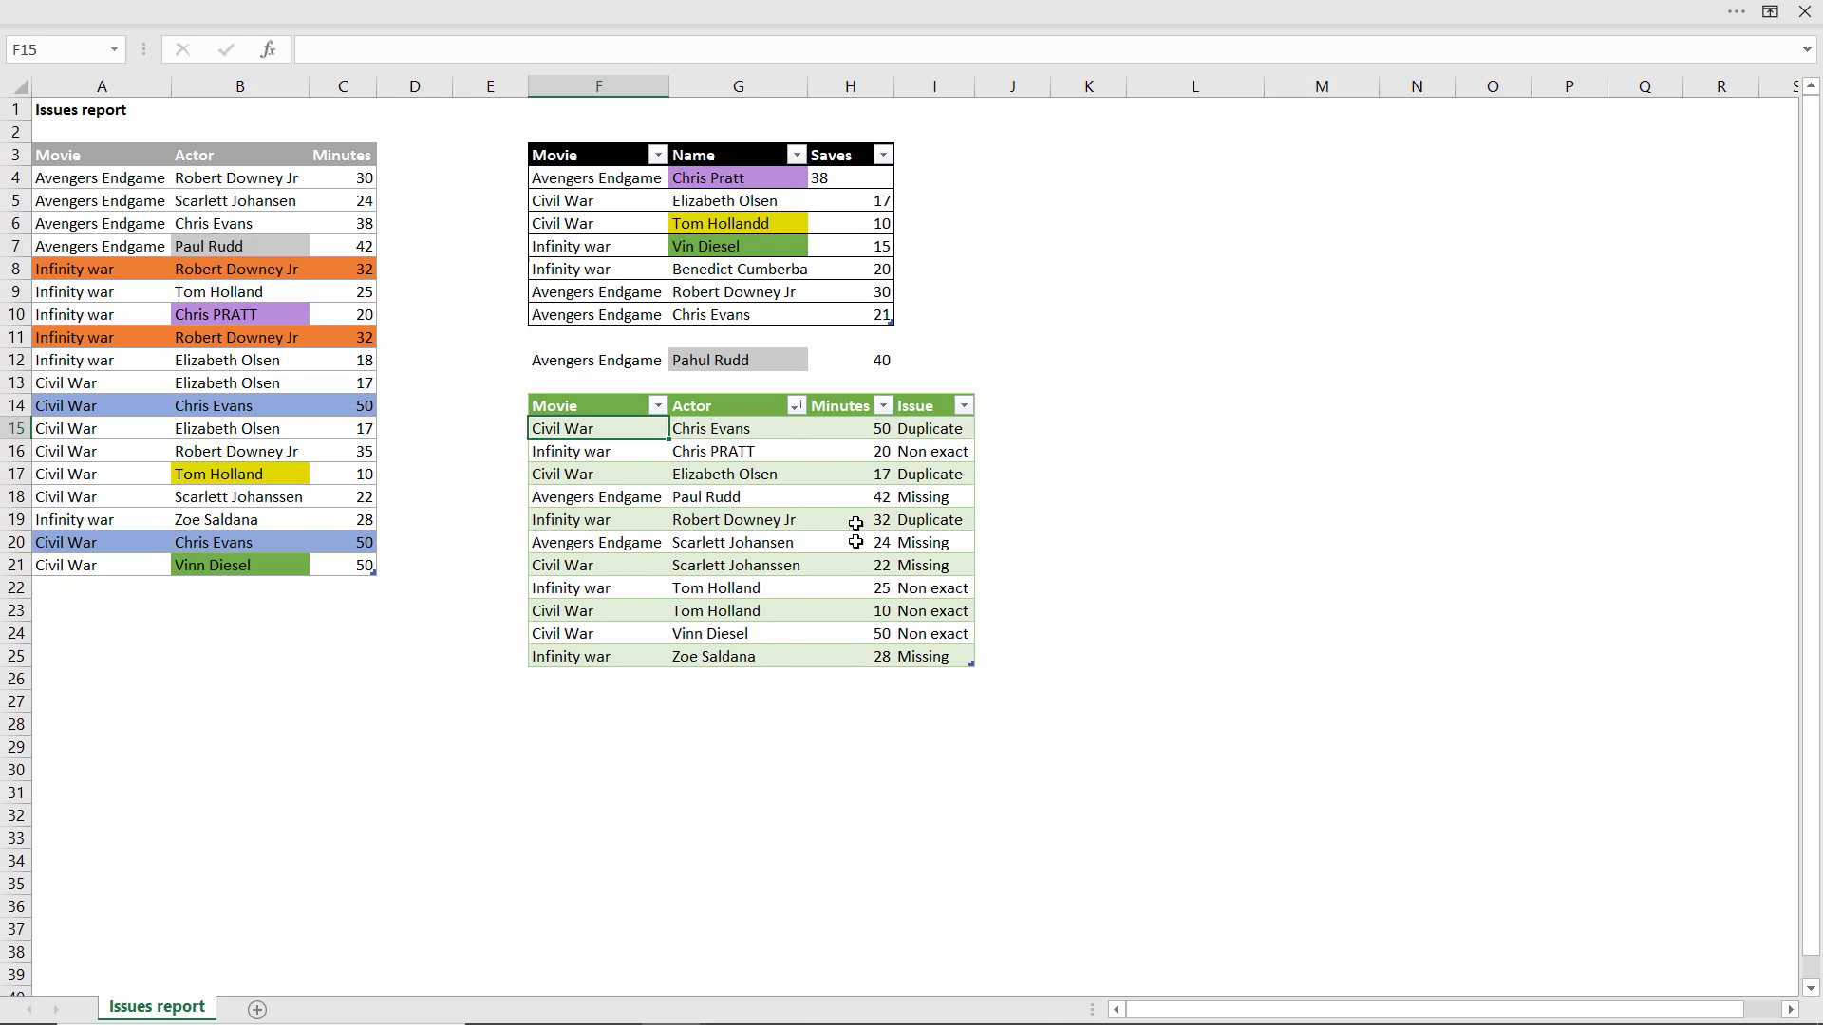
left_click_drag(592, 370, 841, 357)
key("ctrl+c")
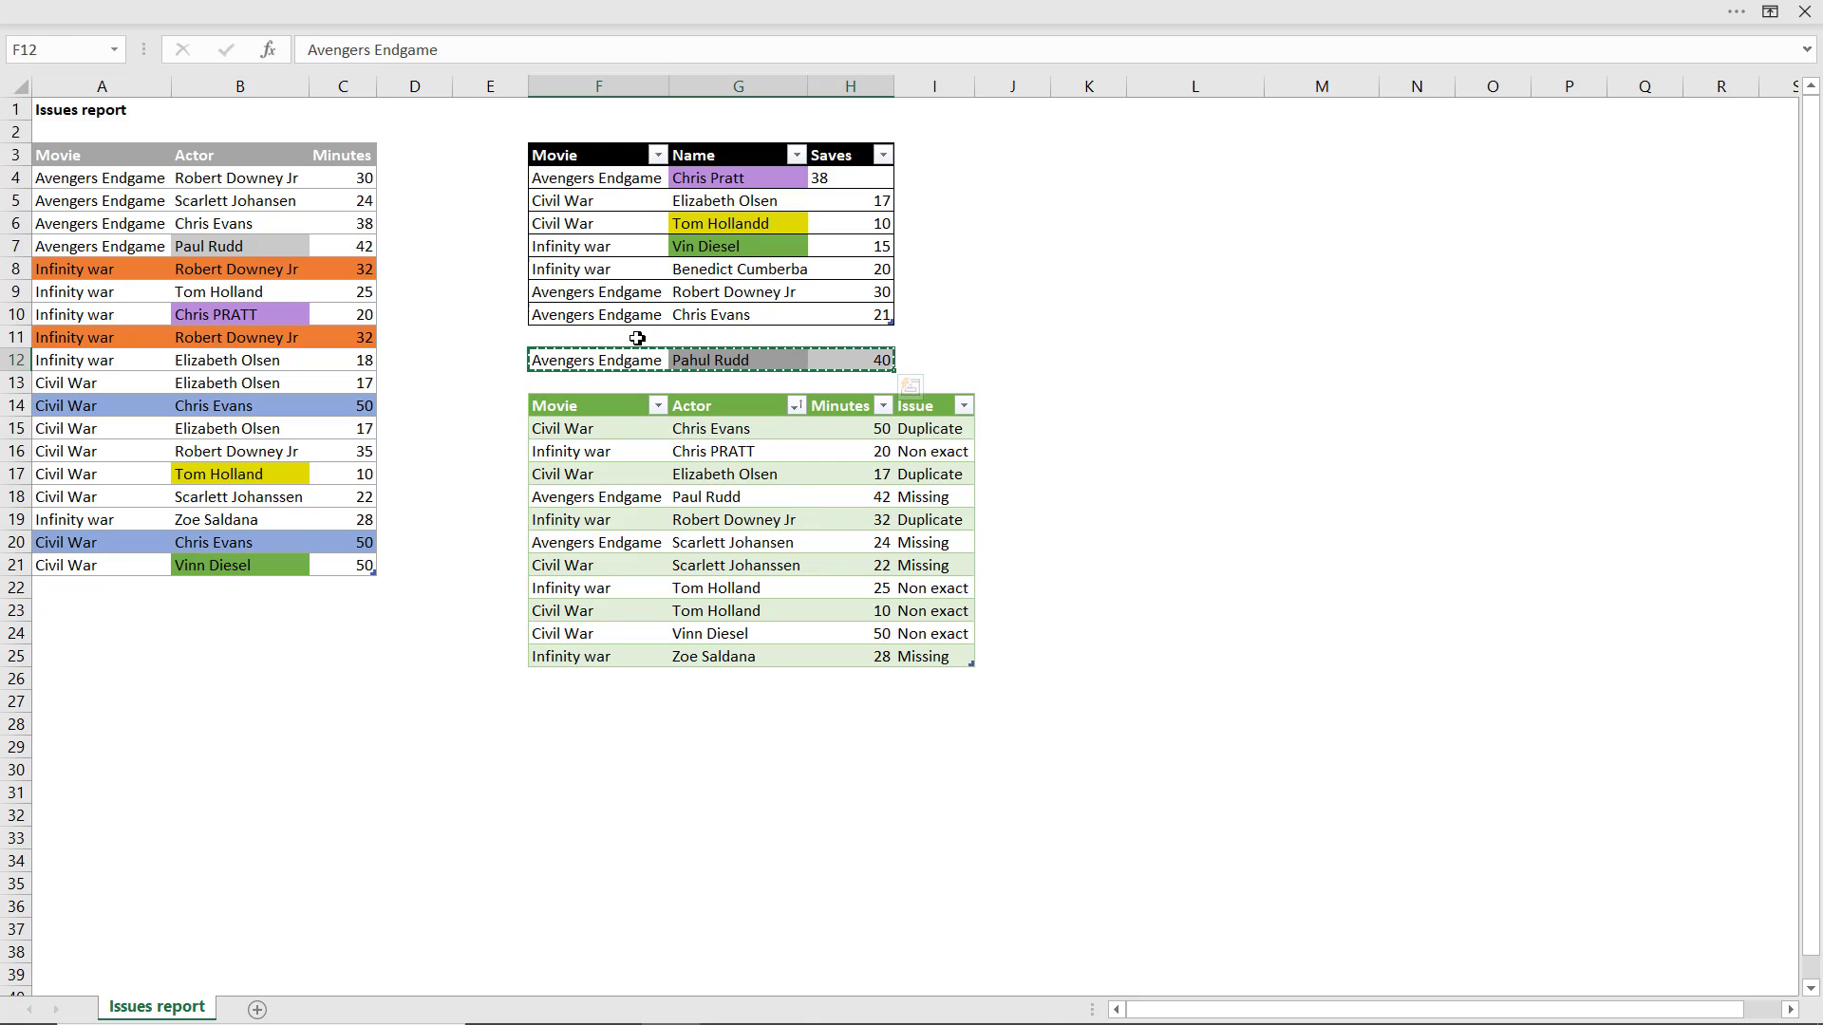
left_click(633, 335)
key("ctrl+v")
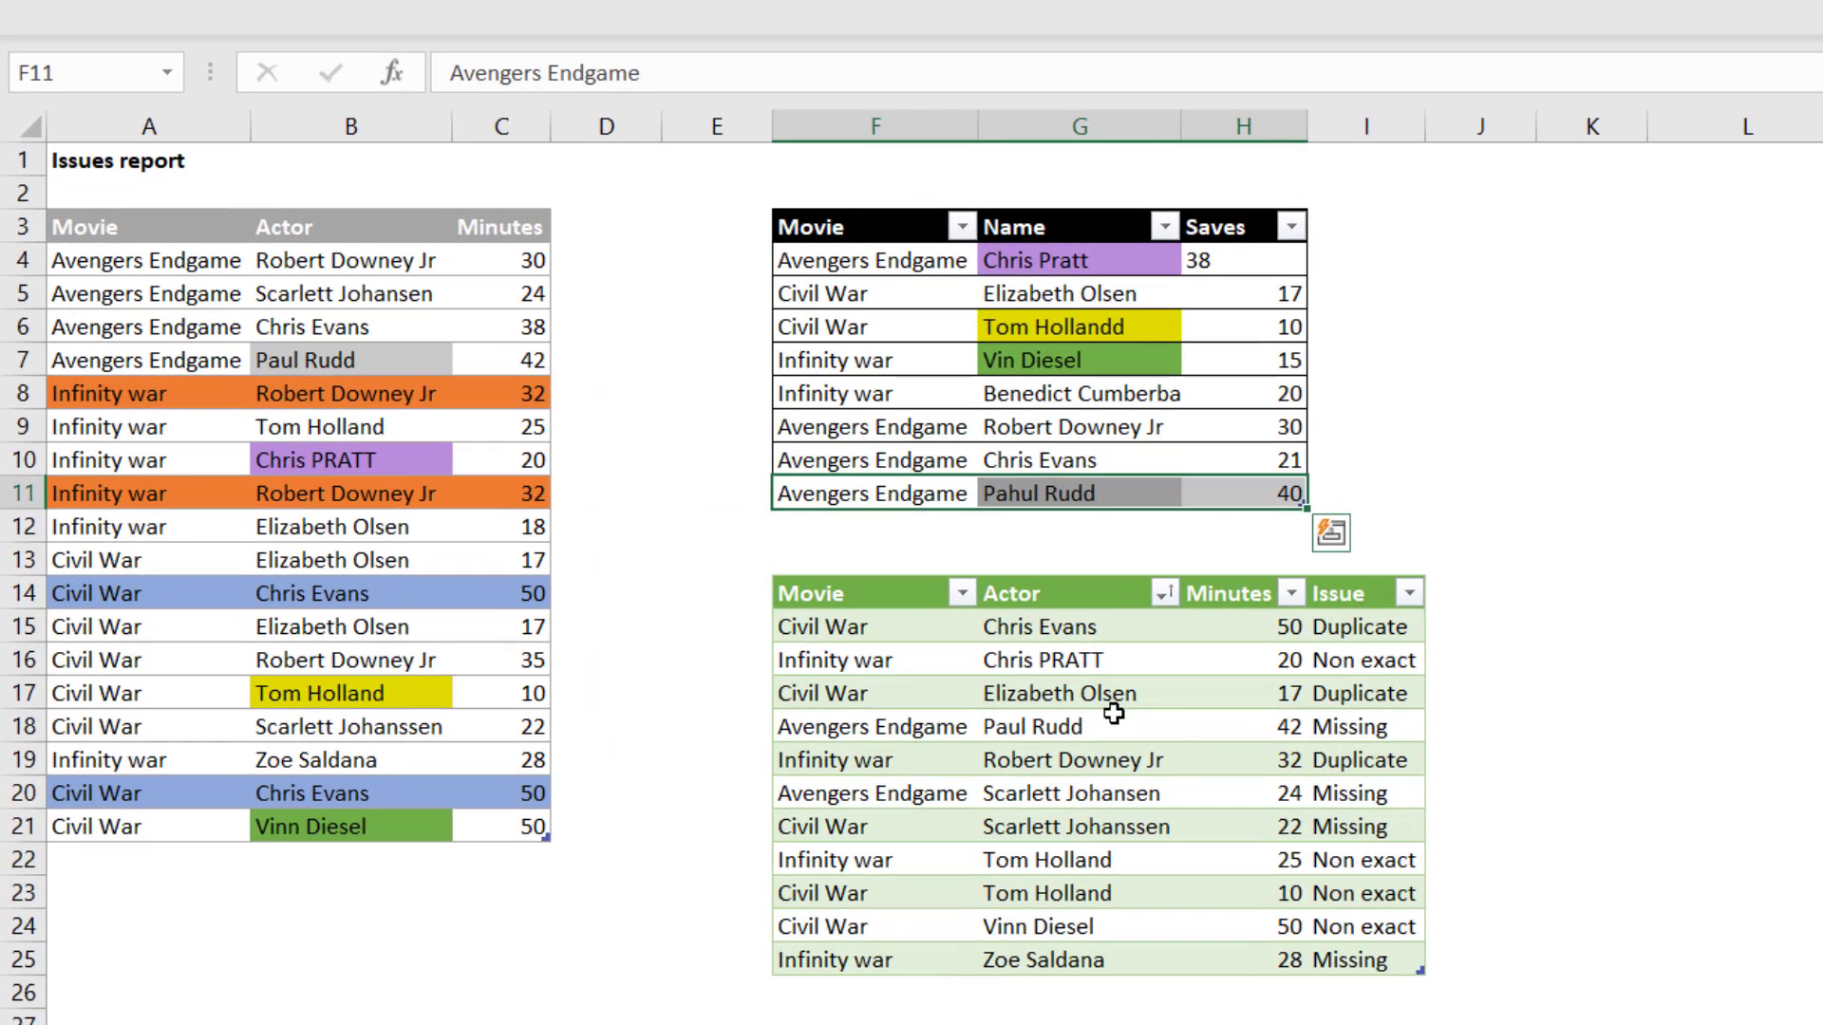
Step: Refresh the issues table again so Paul Rudd is flagged Non exact
left_click(760, 498)
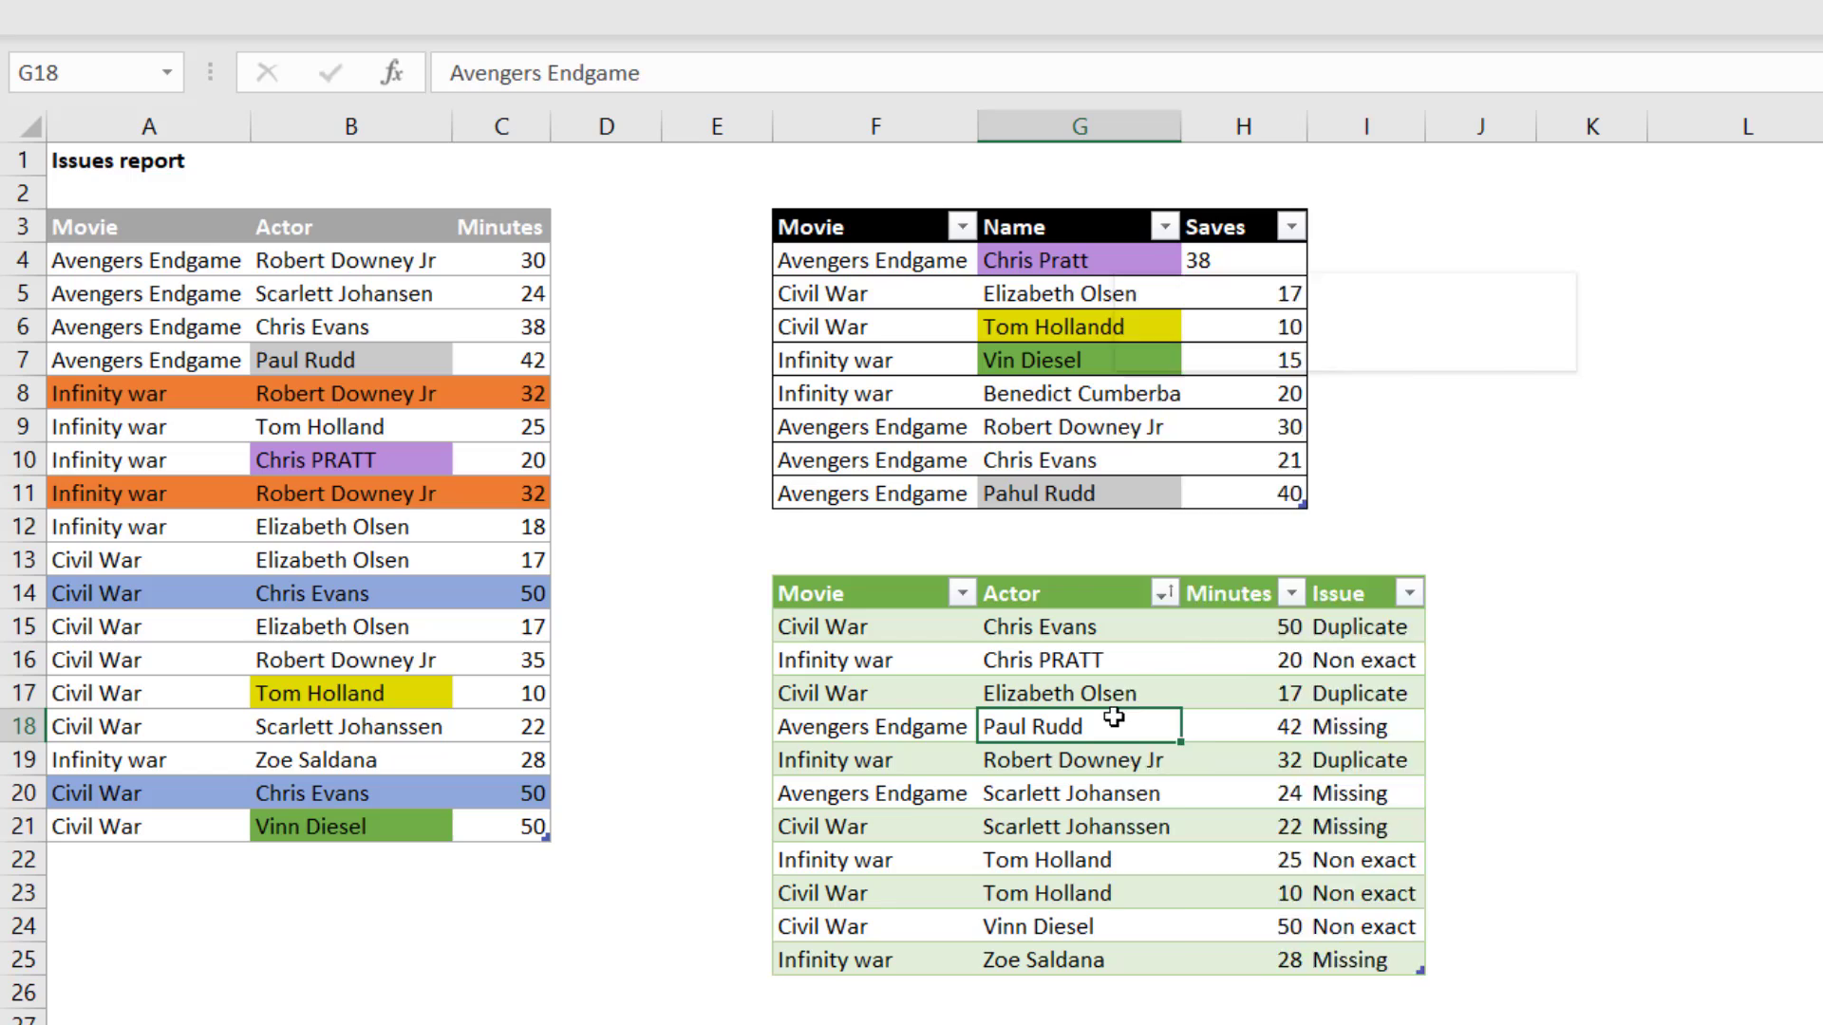
right_click(759, 498)
left_click(1215, 745)
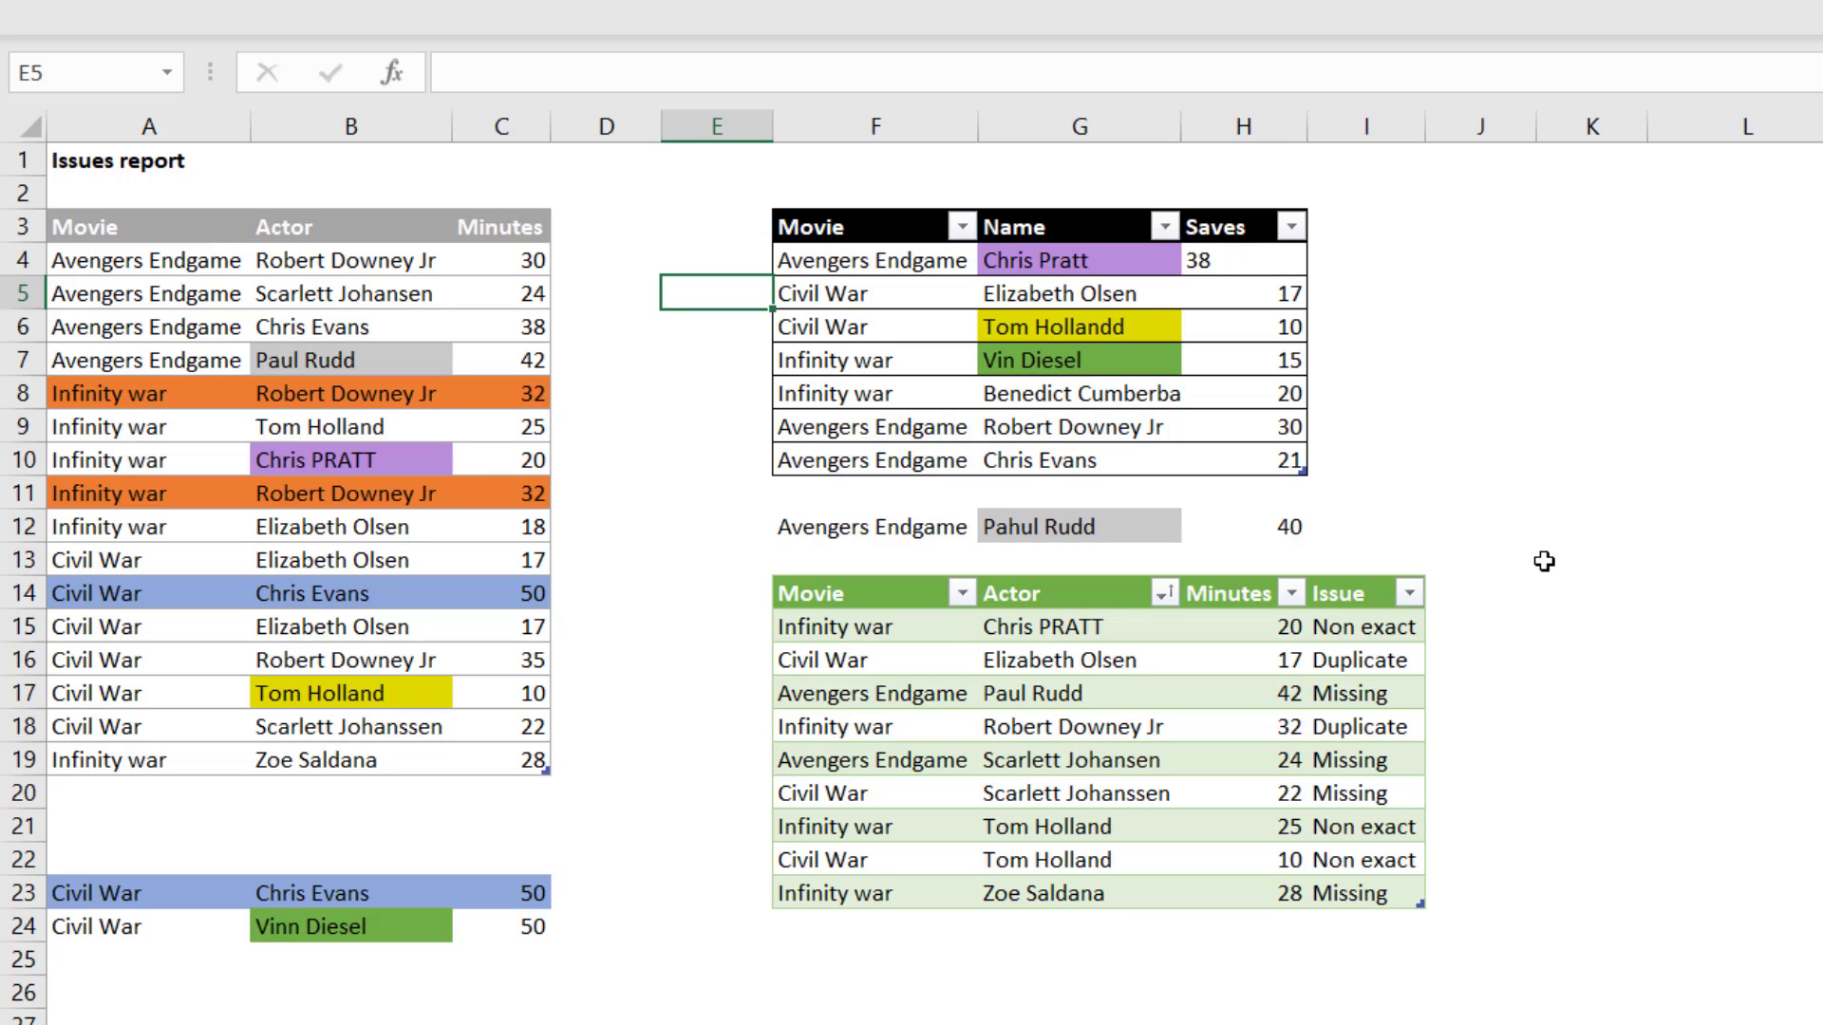
Step: Select the Movie header of the Saves table in cell F3
left_click(788, 232)
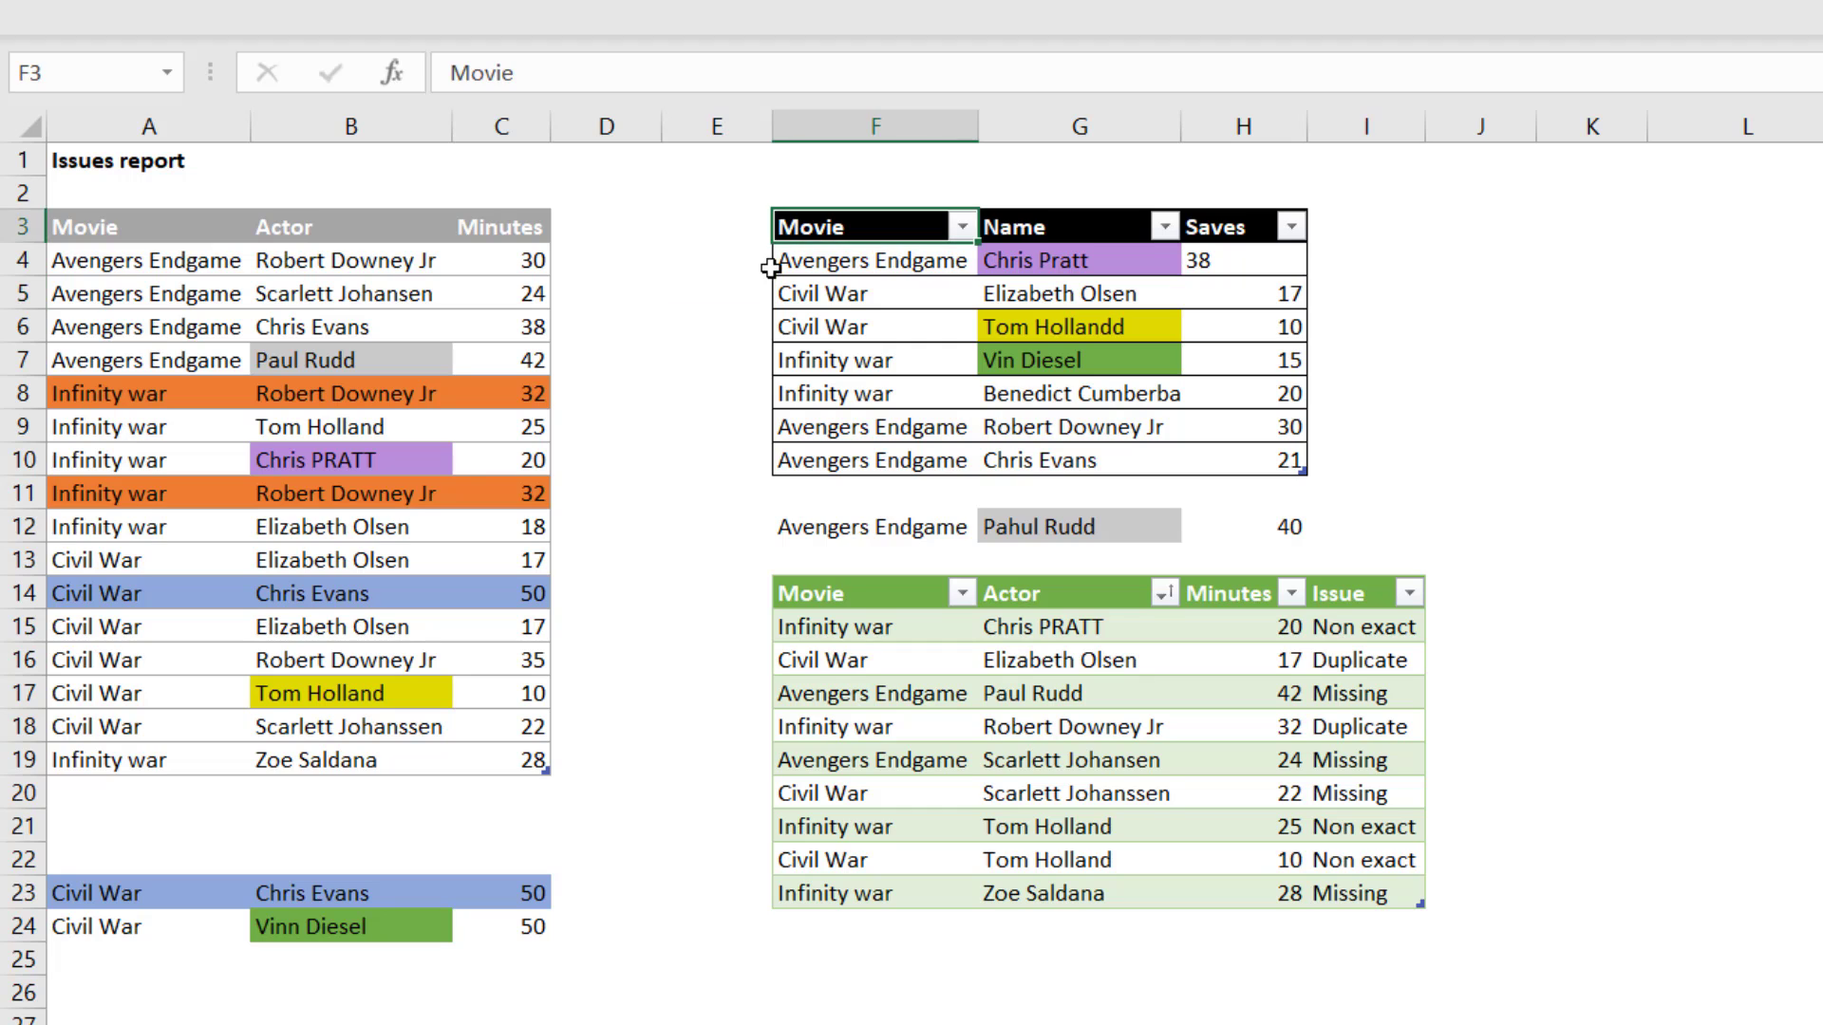
Step: Copy the Movie/Name/Saves table and paste it as values only at K3
key("ctrl+a")
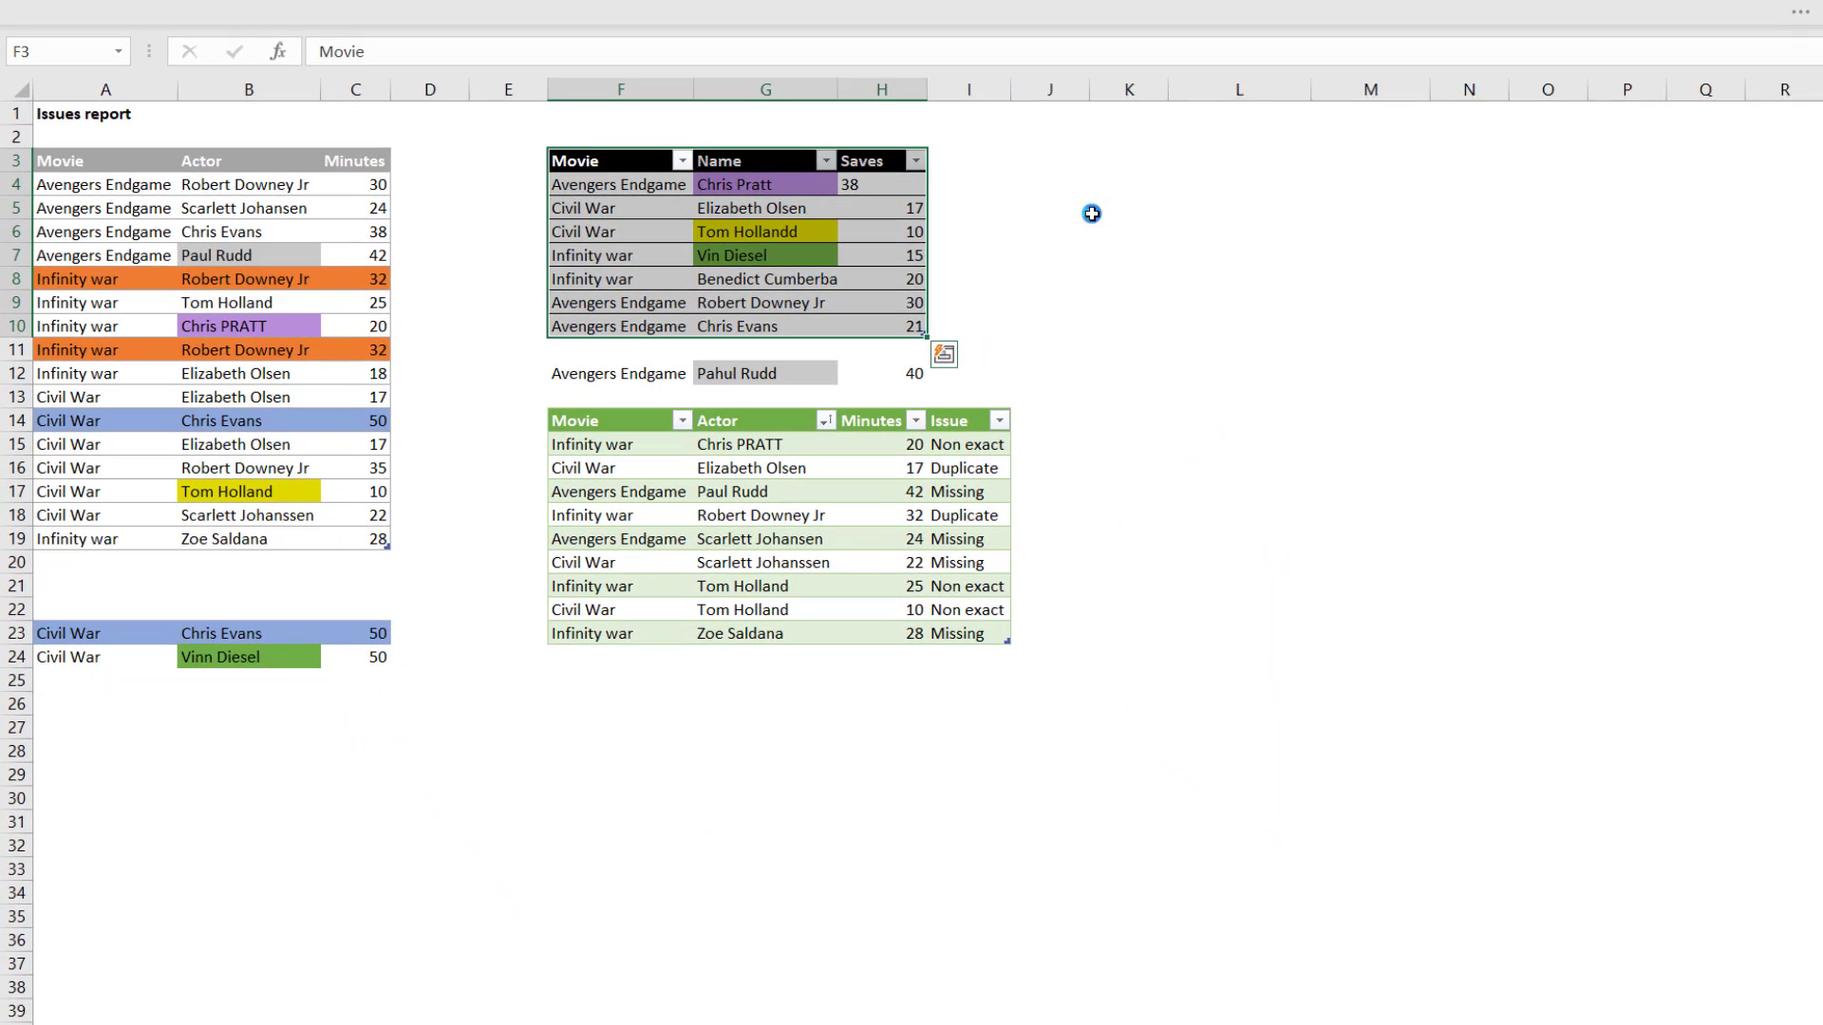
key("ctrl+c")
left_click(1501, 213)
right_click(1083, 158)
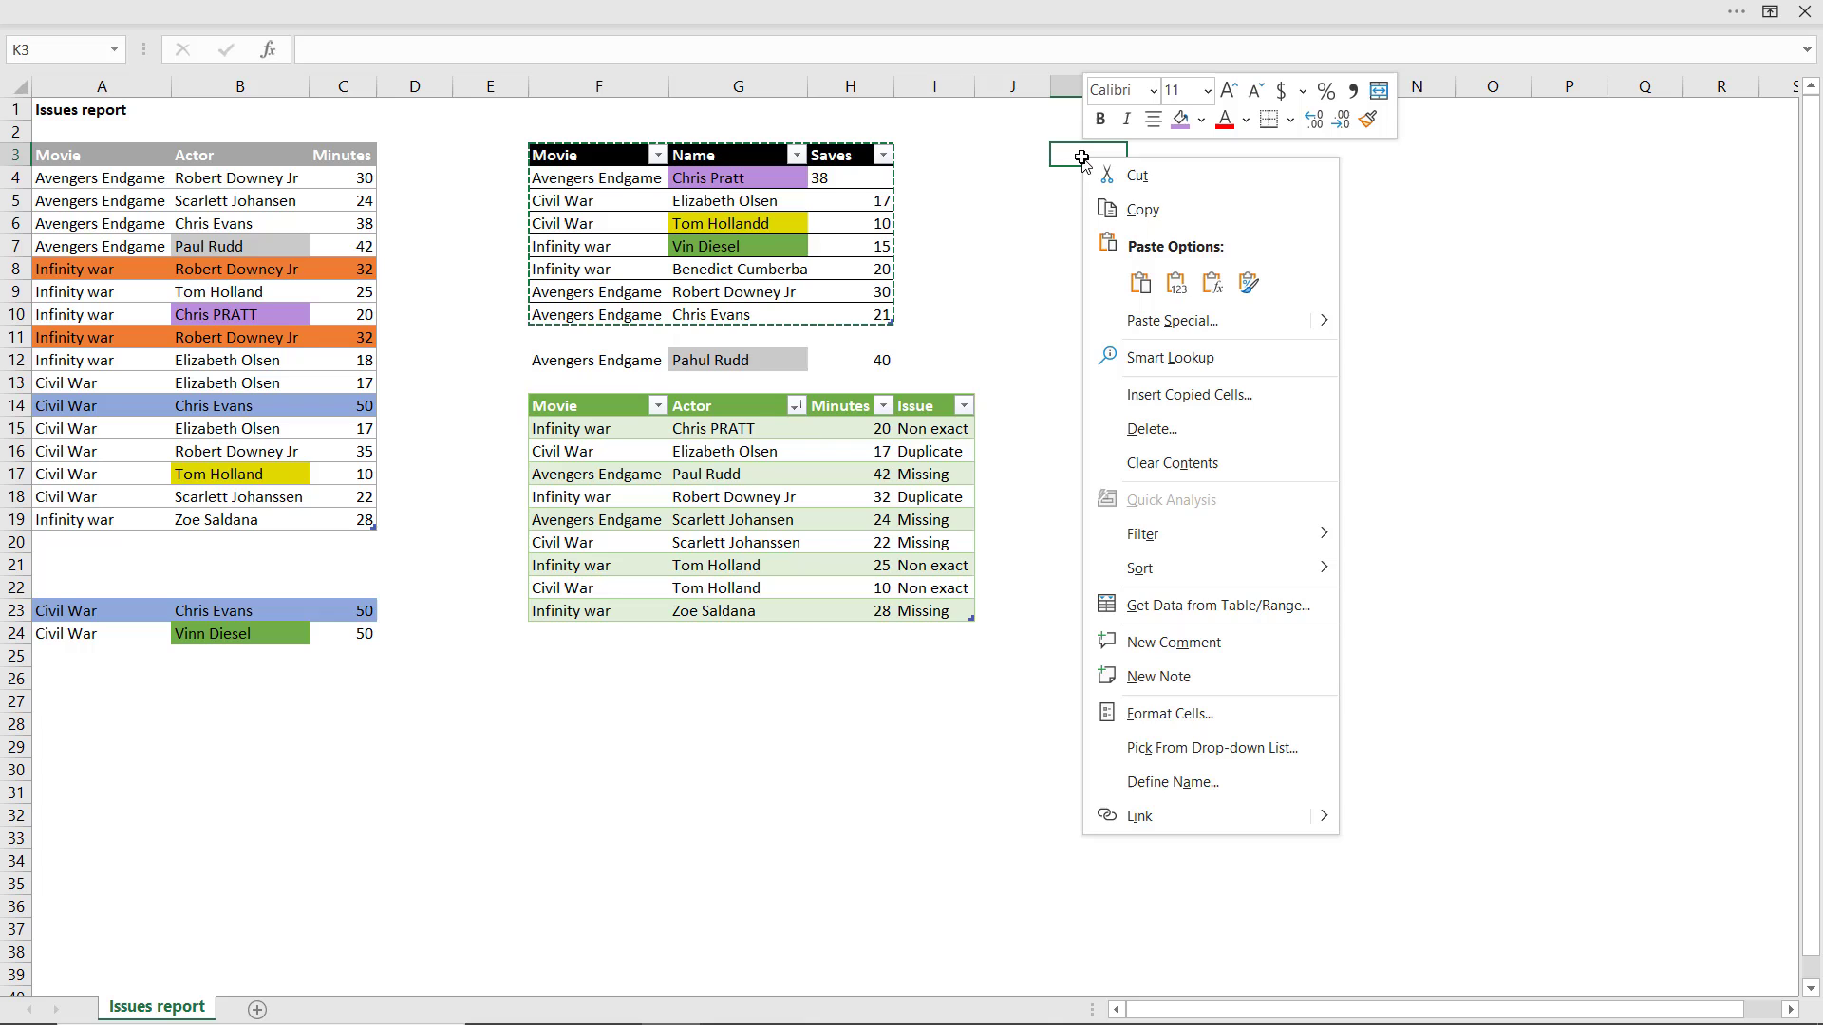
left_click(1202, 321)
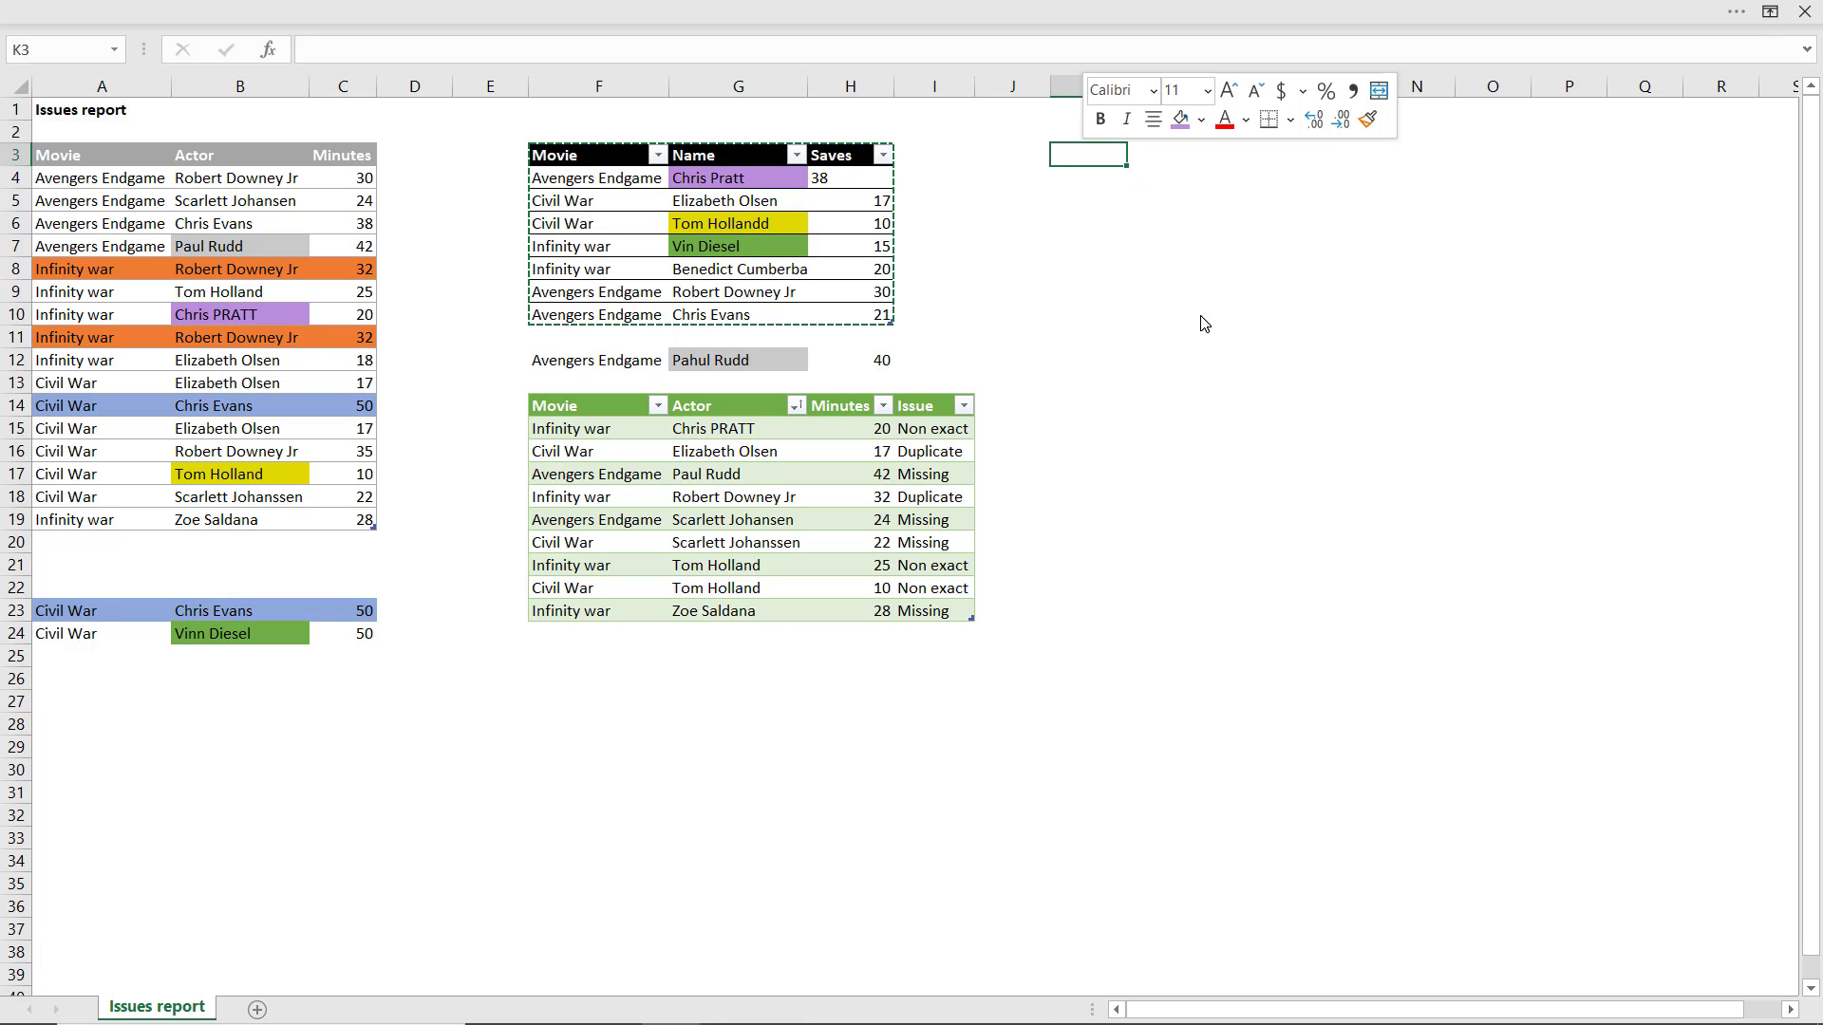
left_click(1045, 222)
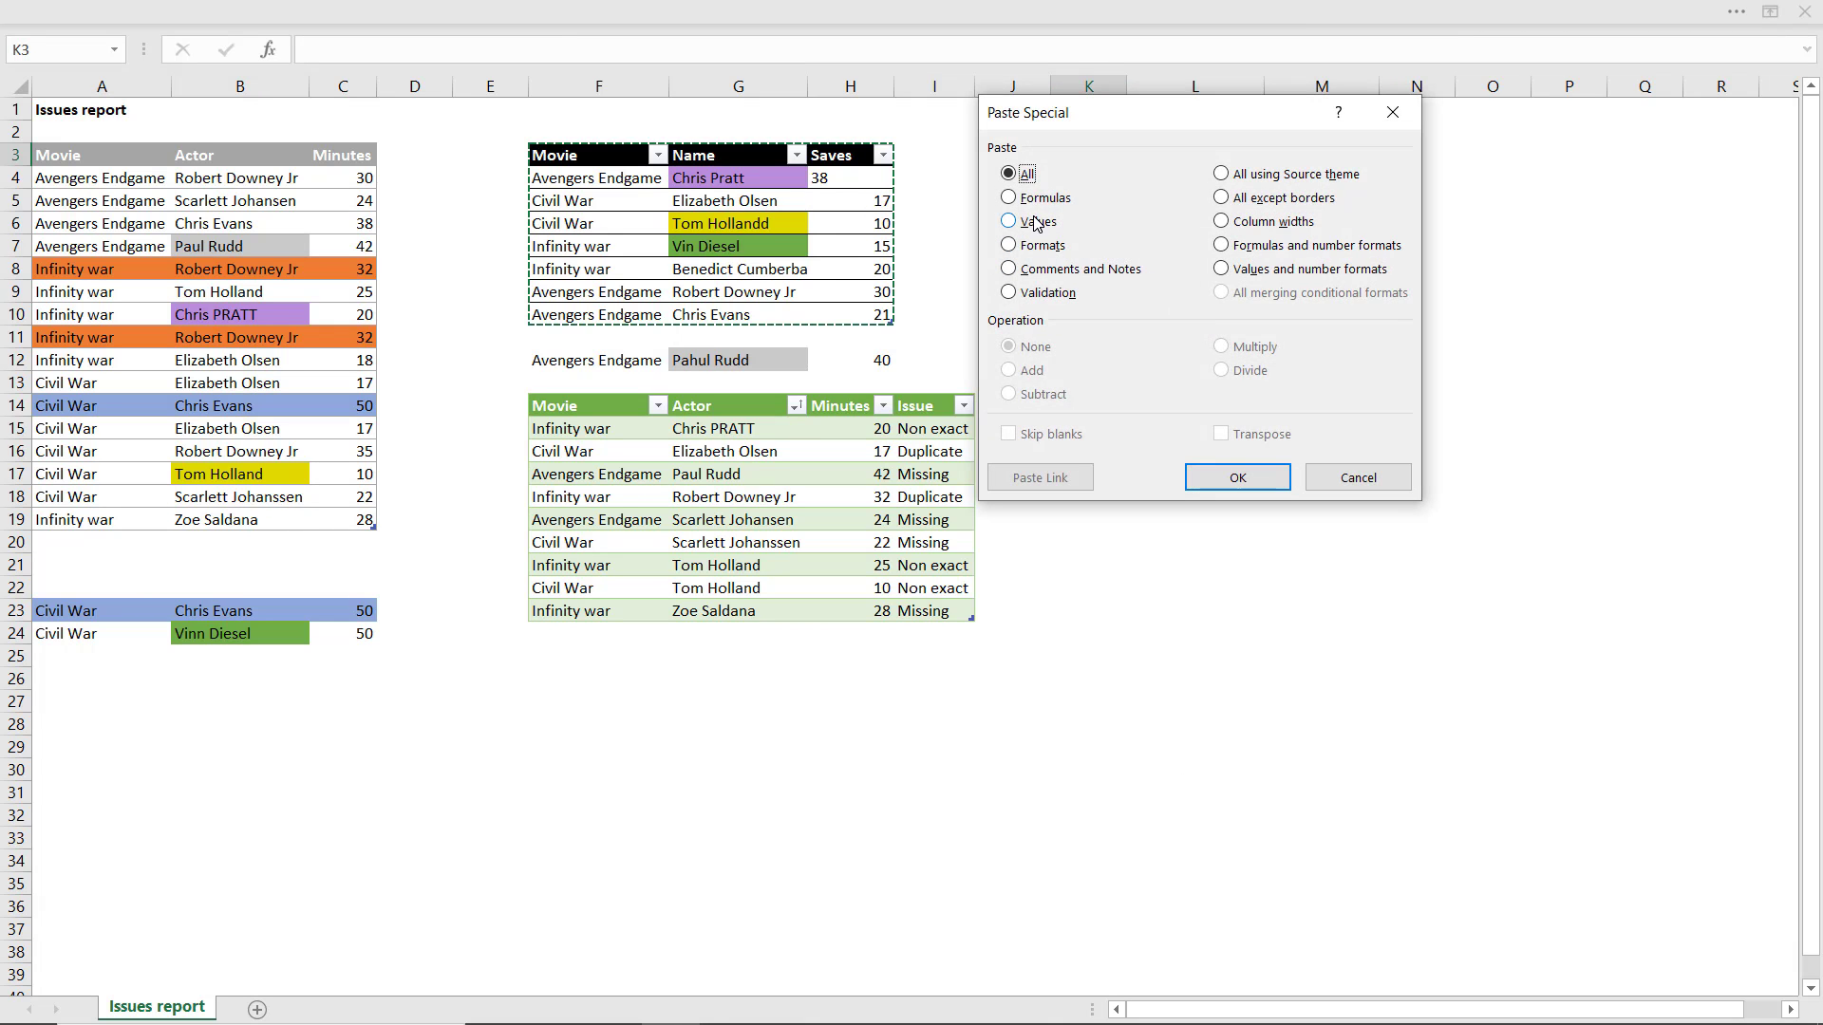
left_click(1284, 482)
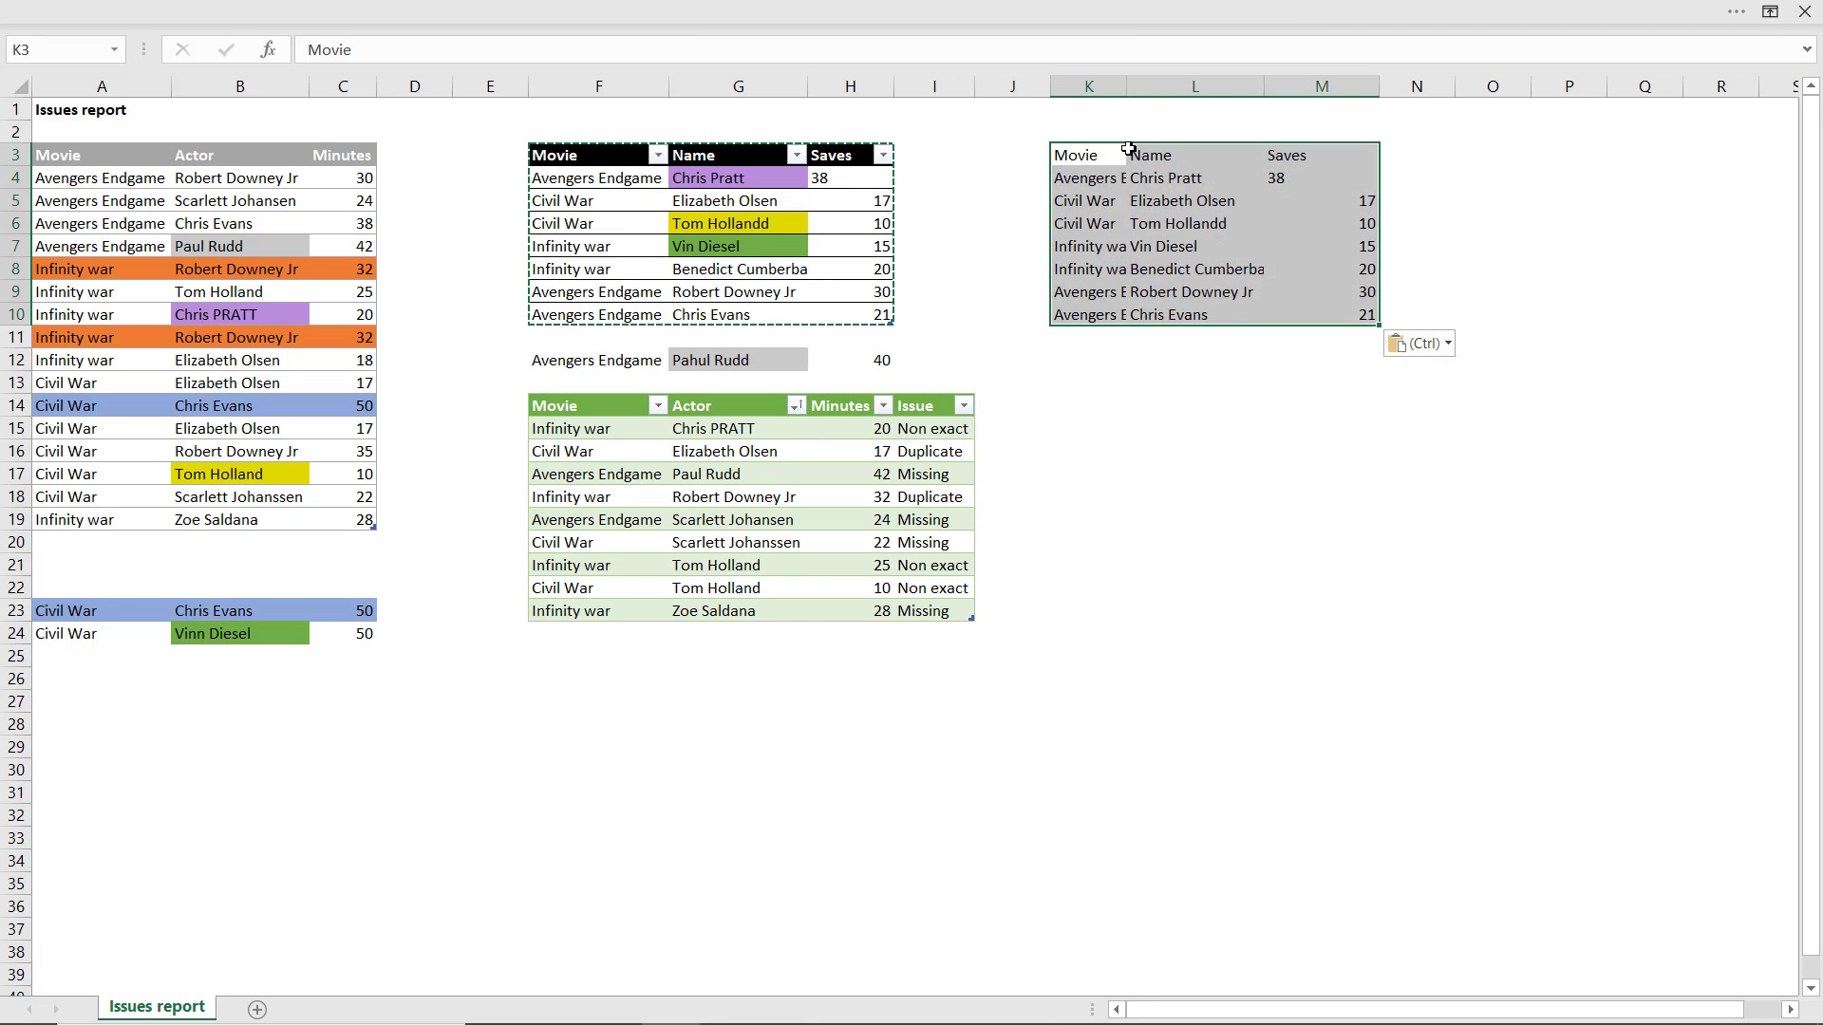
Step: Autofit columns K through M and select the pasted range K3:M10
left_click_drag(1116, 88, 1357, 100)
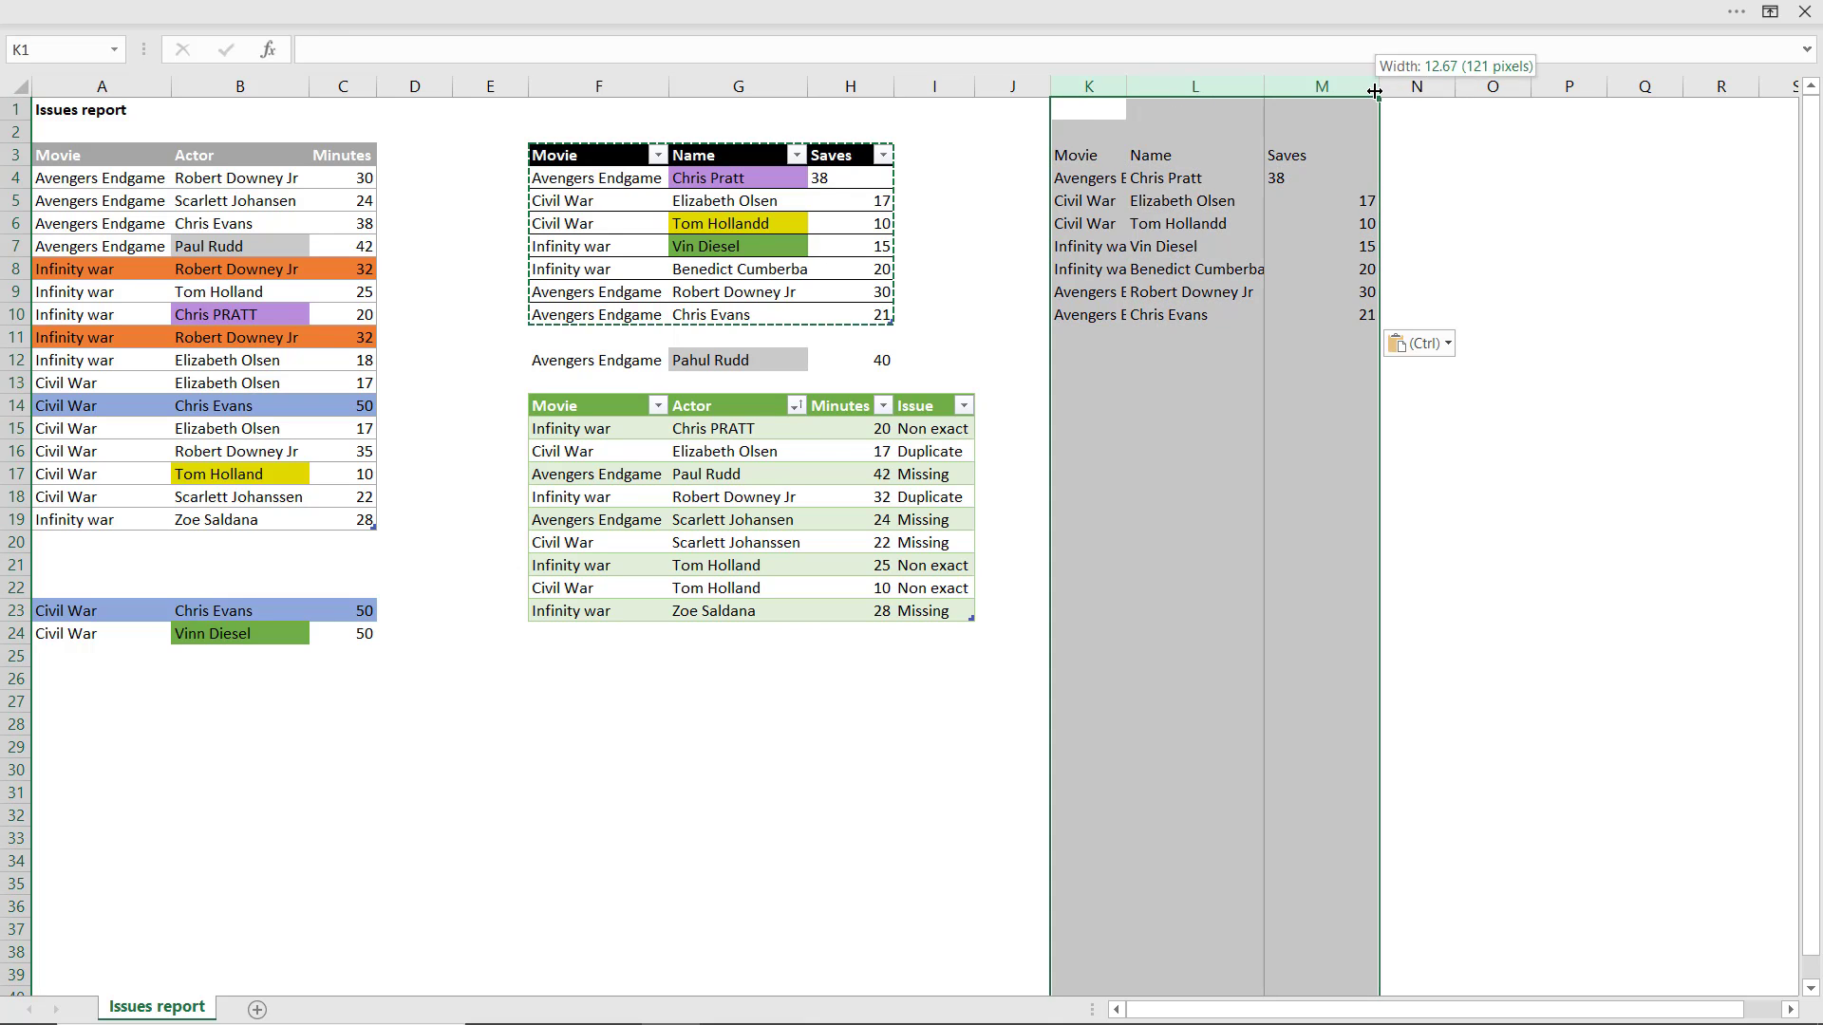
double_click(1358, 99)
left_click(1292, 225)
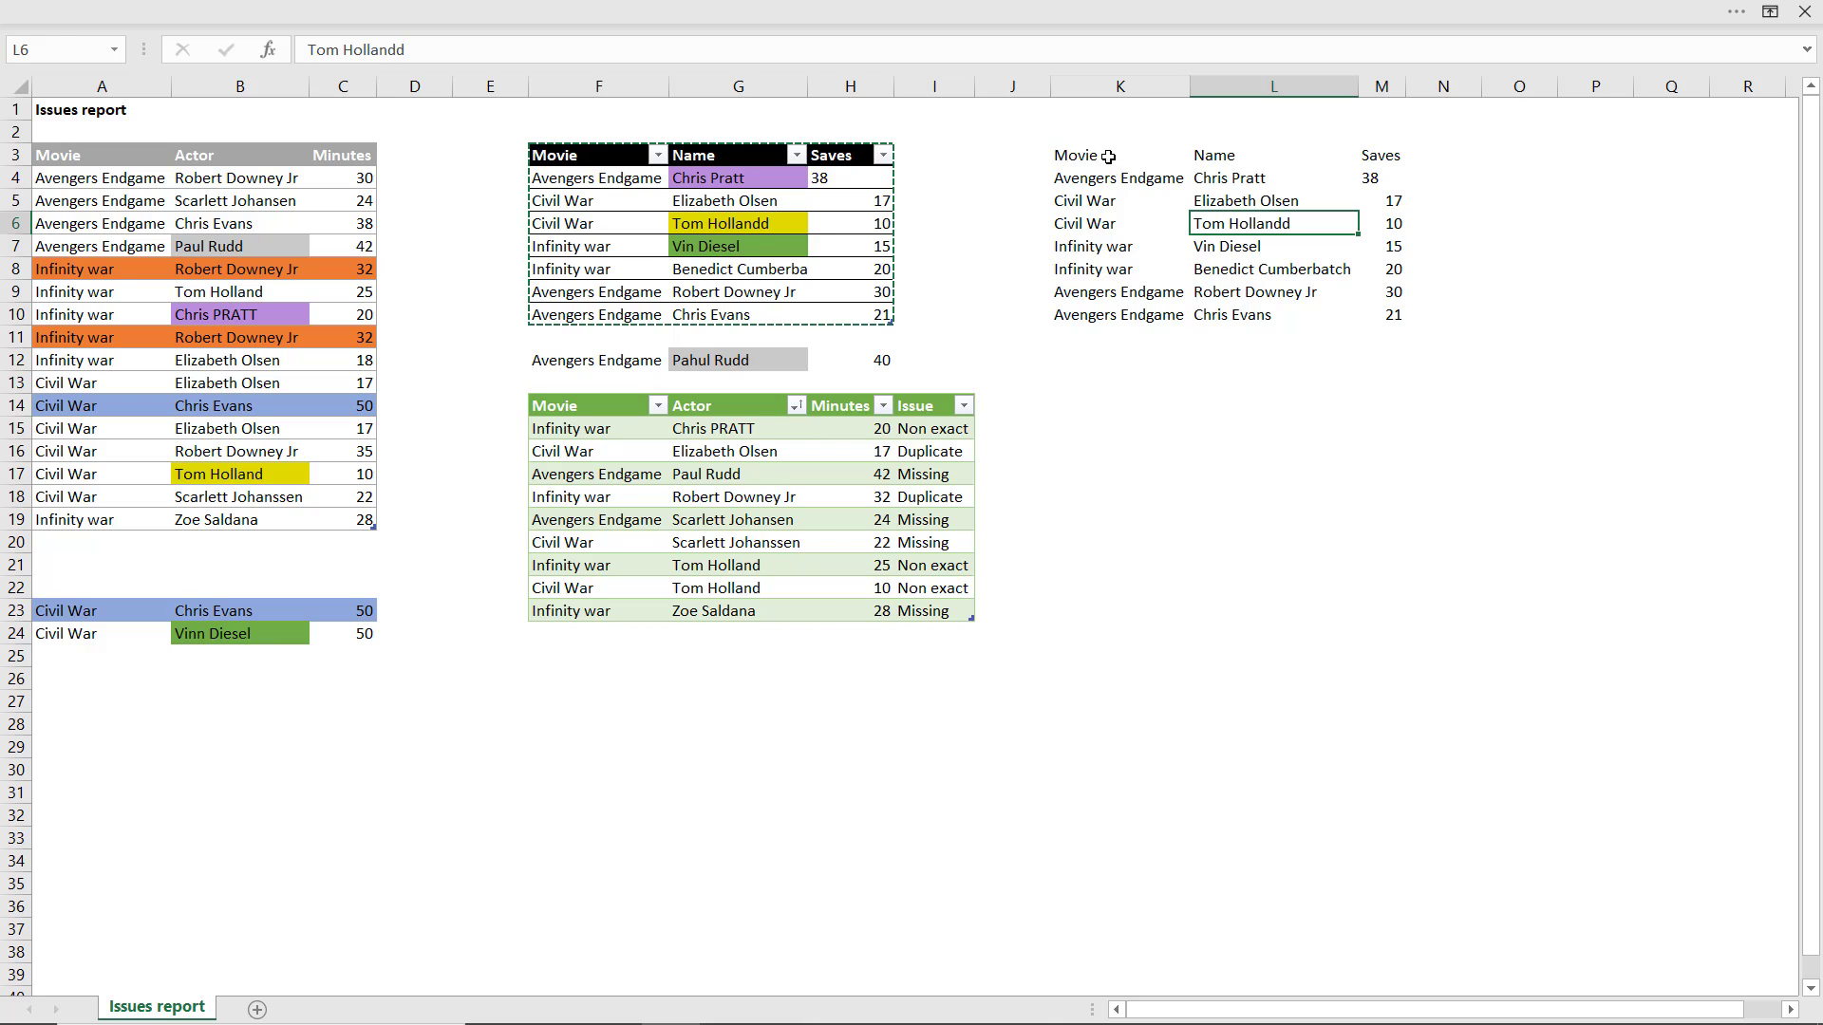
left_click_drag(1108, 157, 1373, 312)
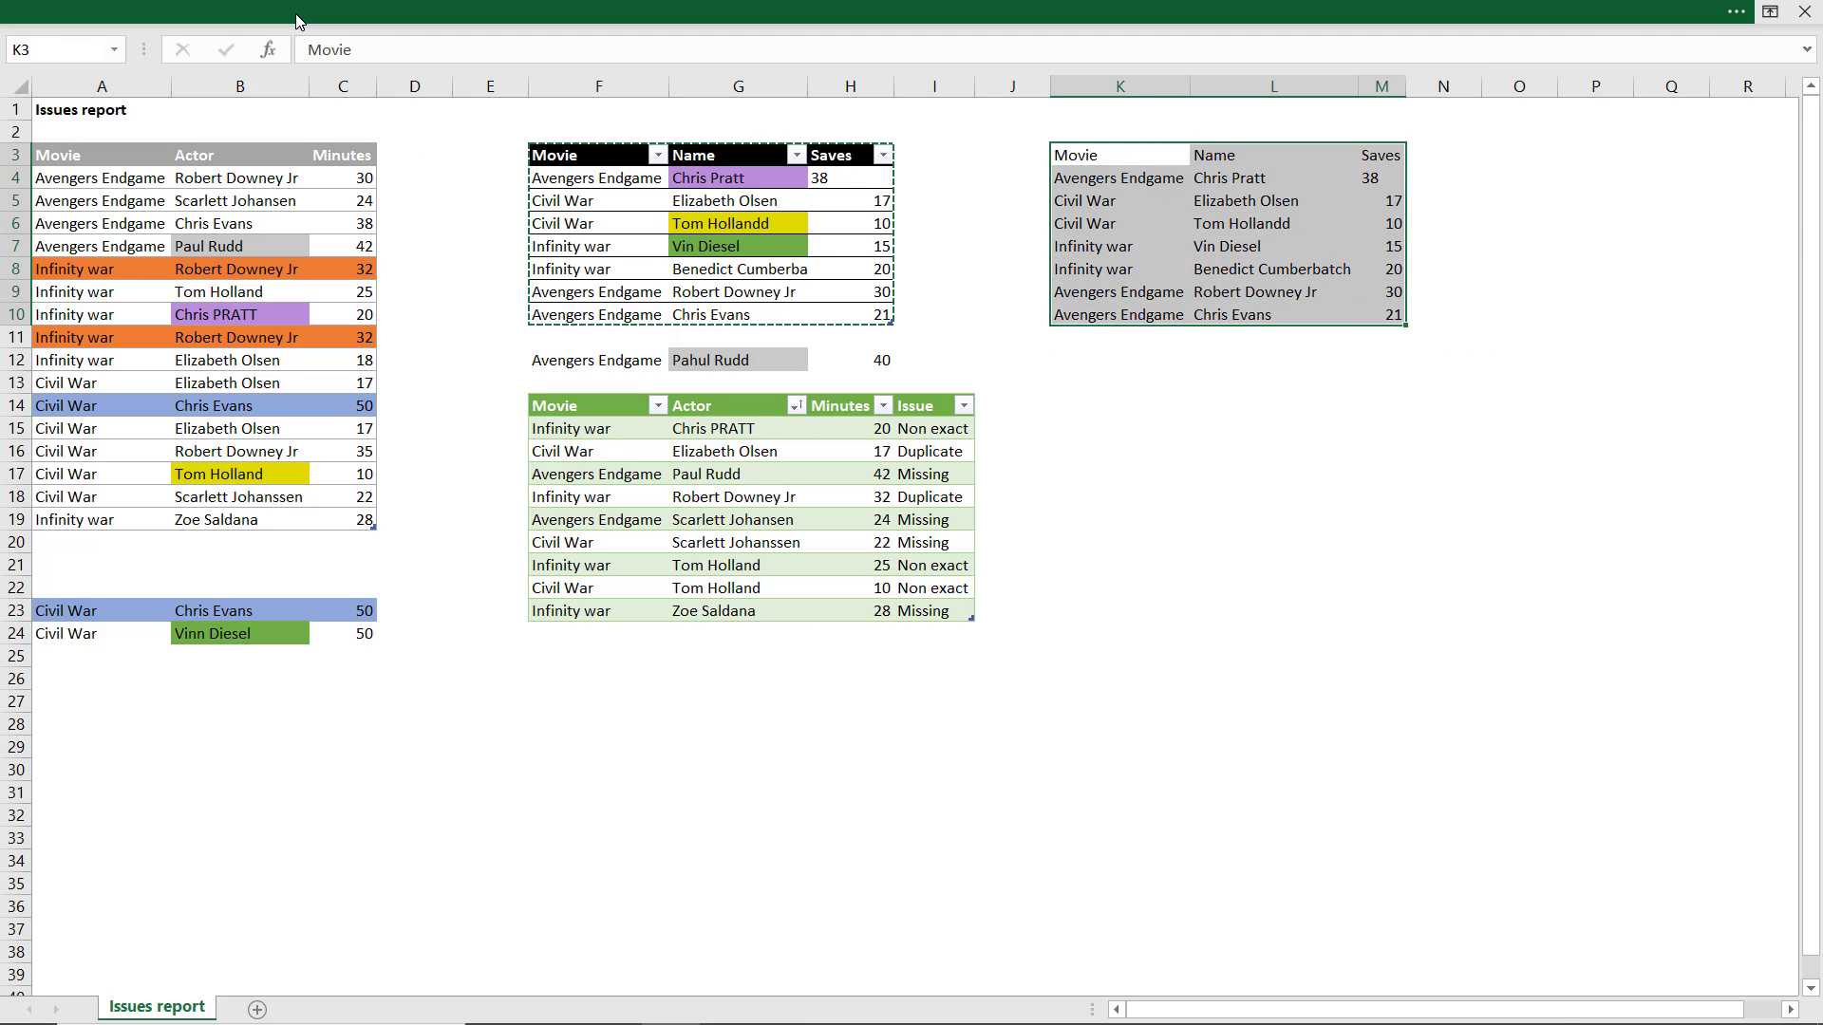
Step: Run Data > From Table/Range on the selected K3:M10 range
left_click(296, 21)
left_click(504, 61)
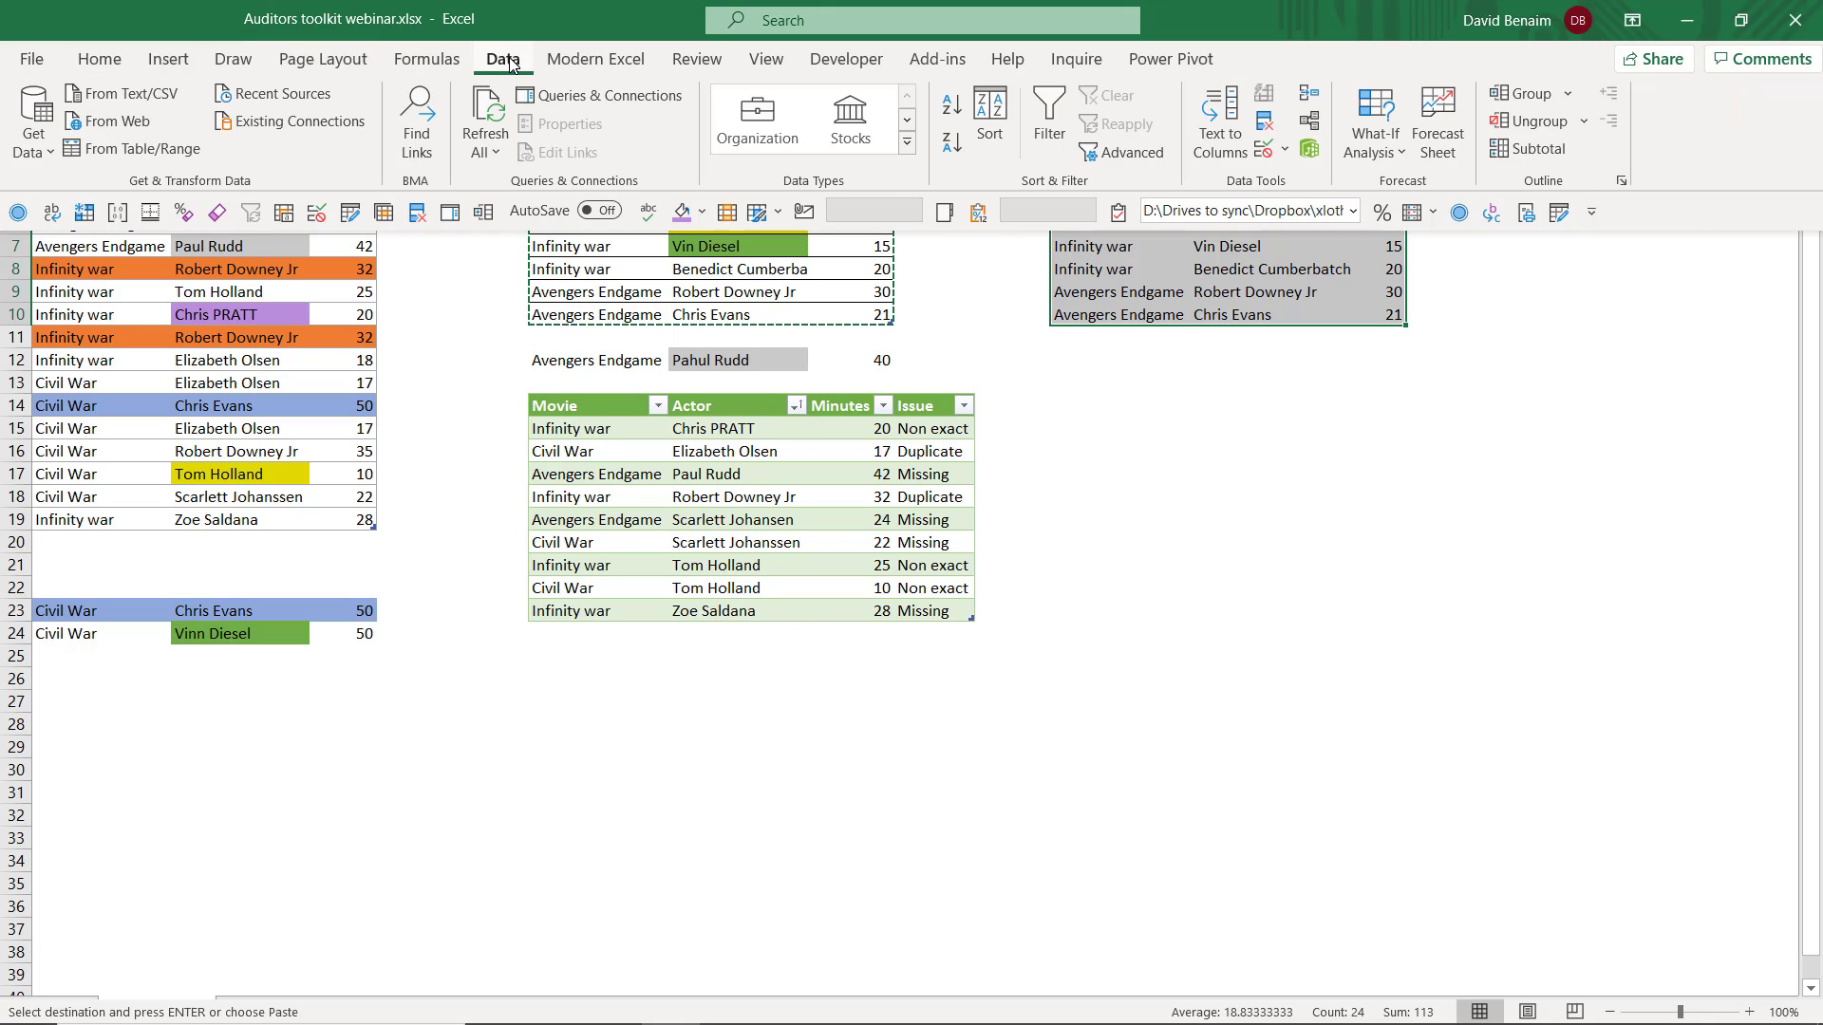
left_click(151, 149)
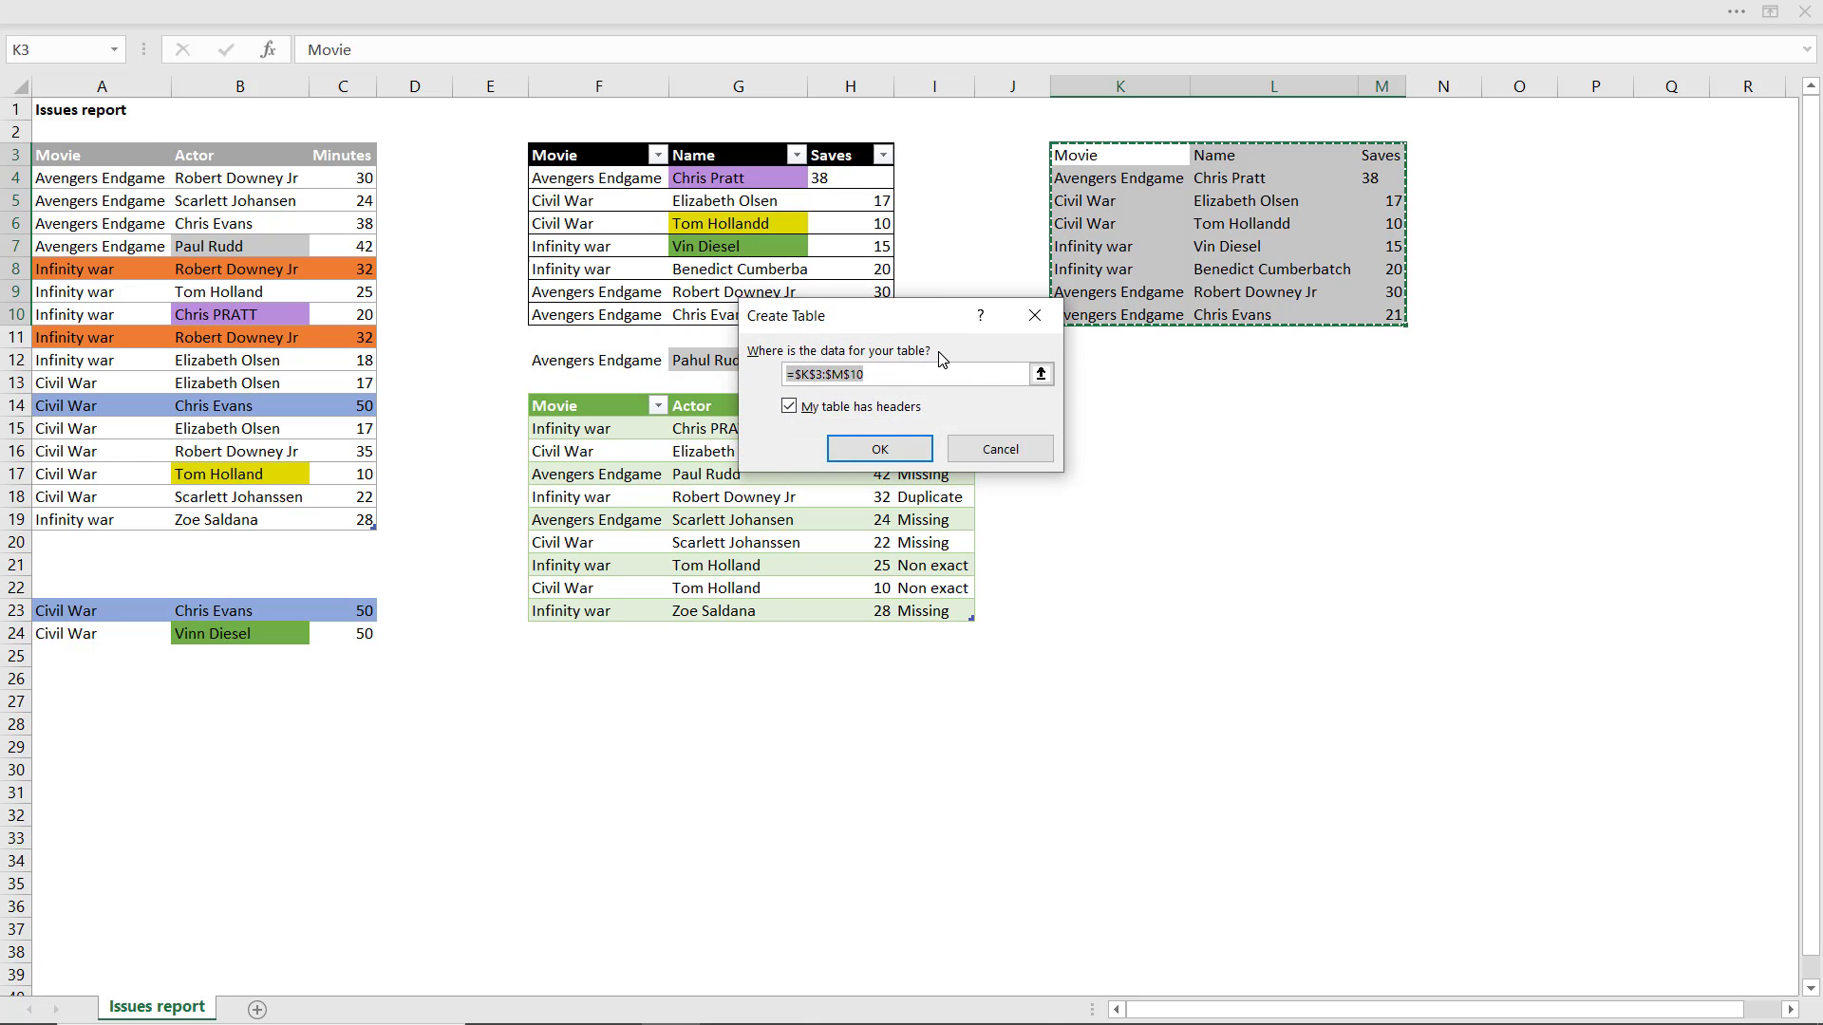
Step: Confirm K3:M10 as a table with headers and look over its Movie, Name and Saves columns
left_click(866, 459)
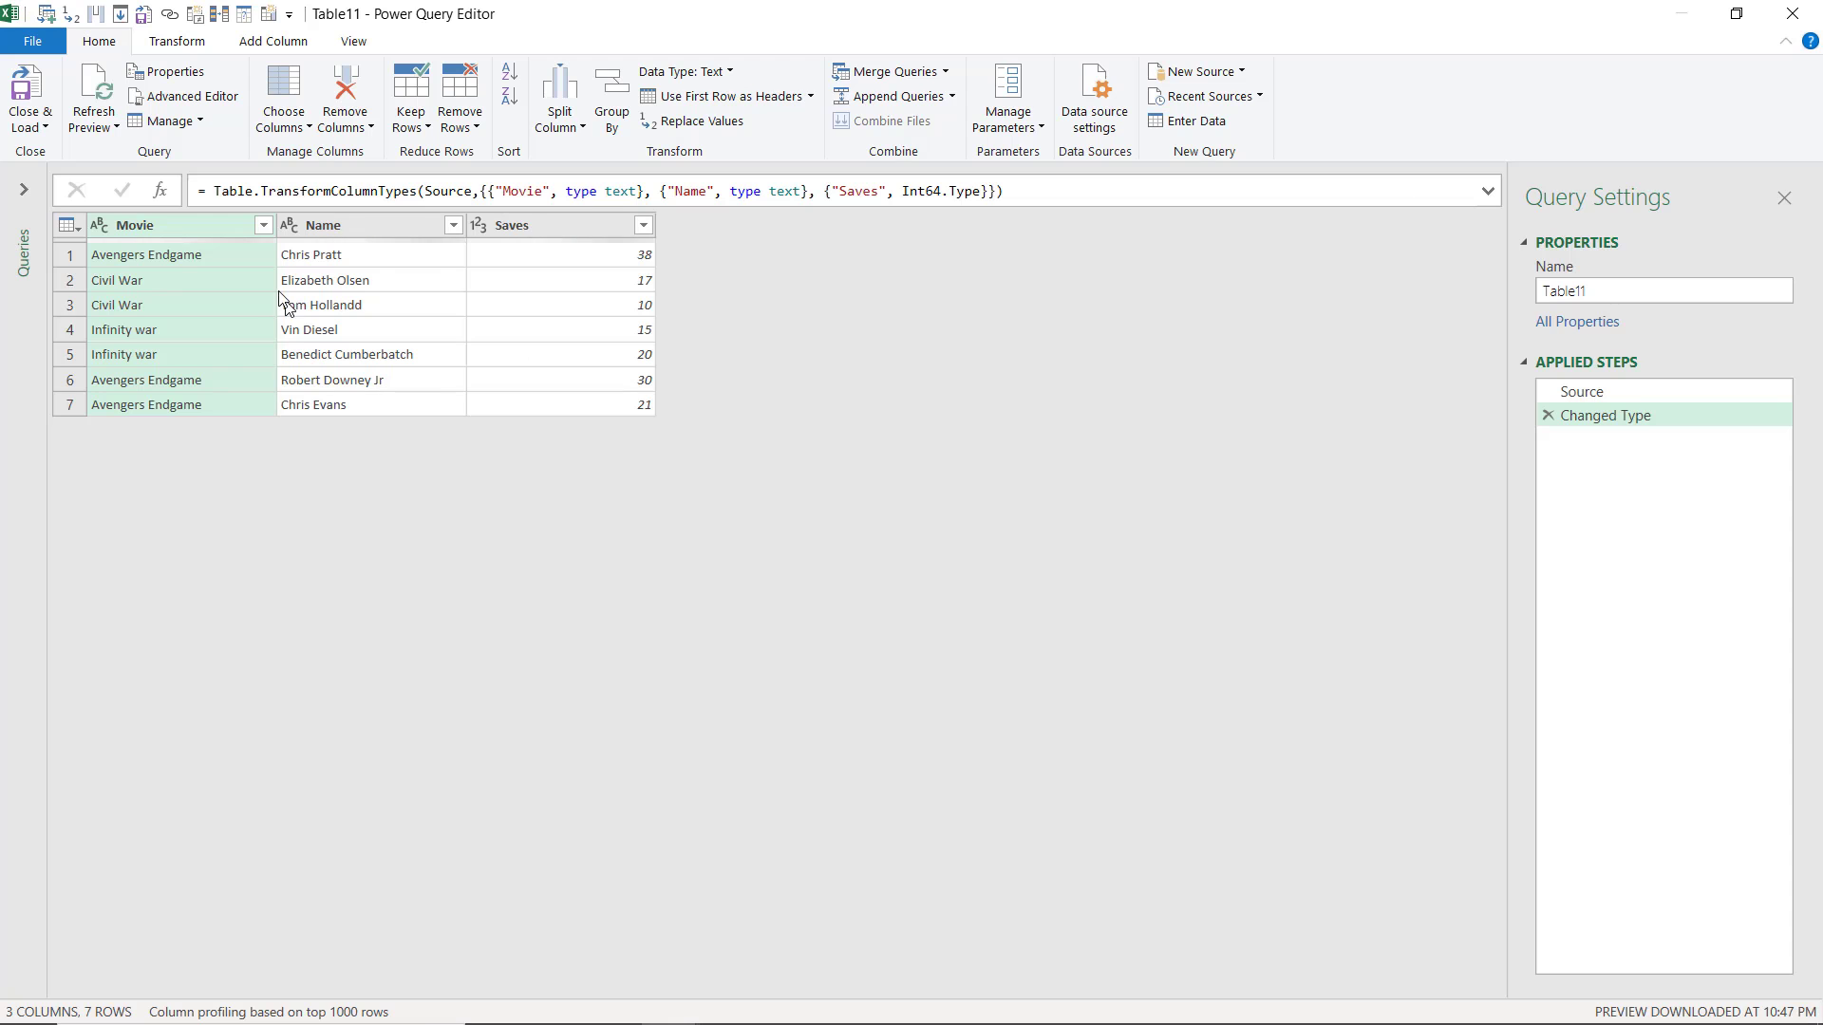
left_click(384, 225)
left_click(533, 235)
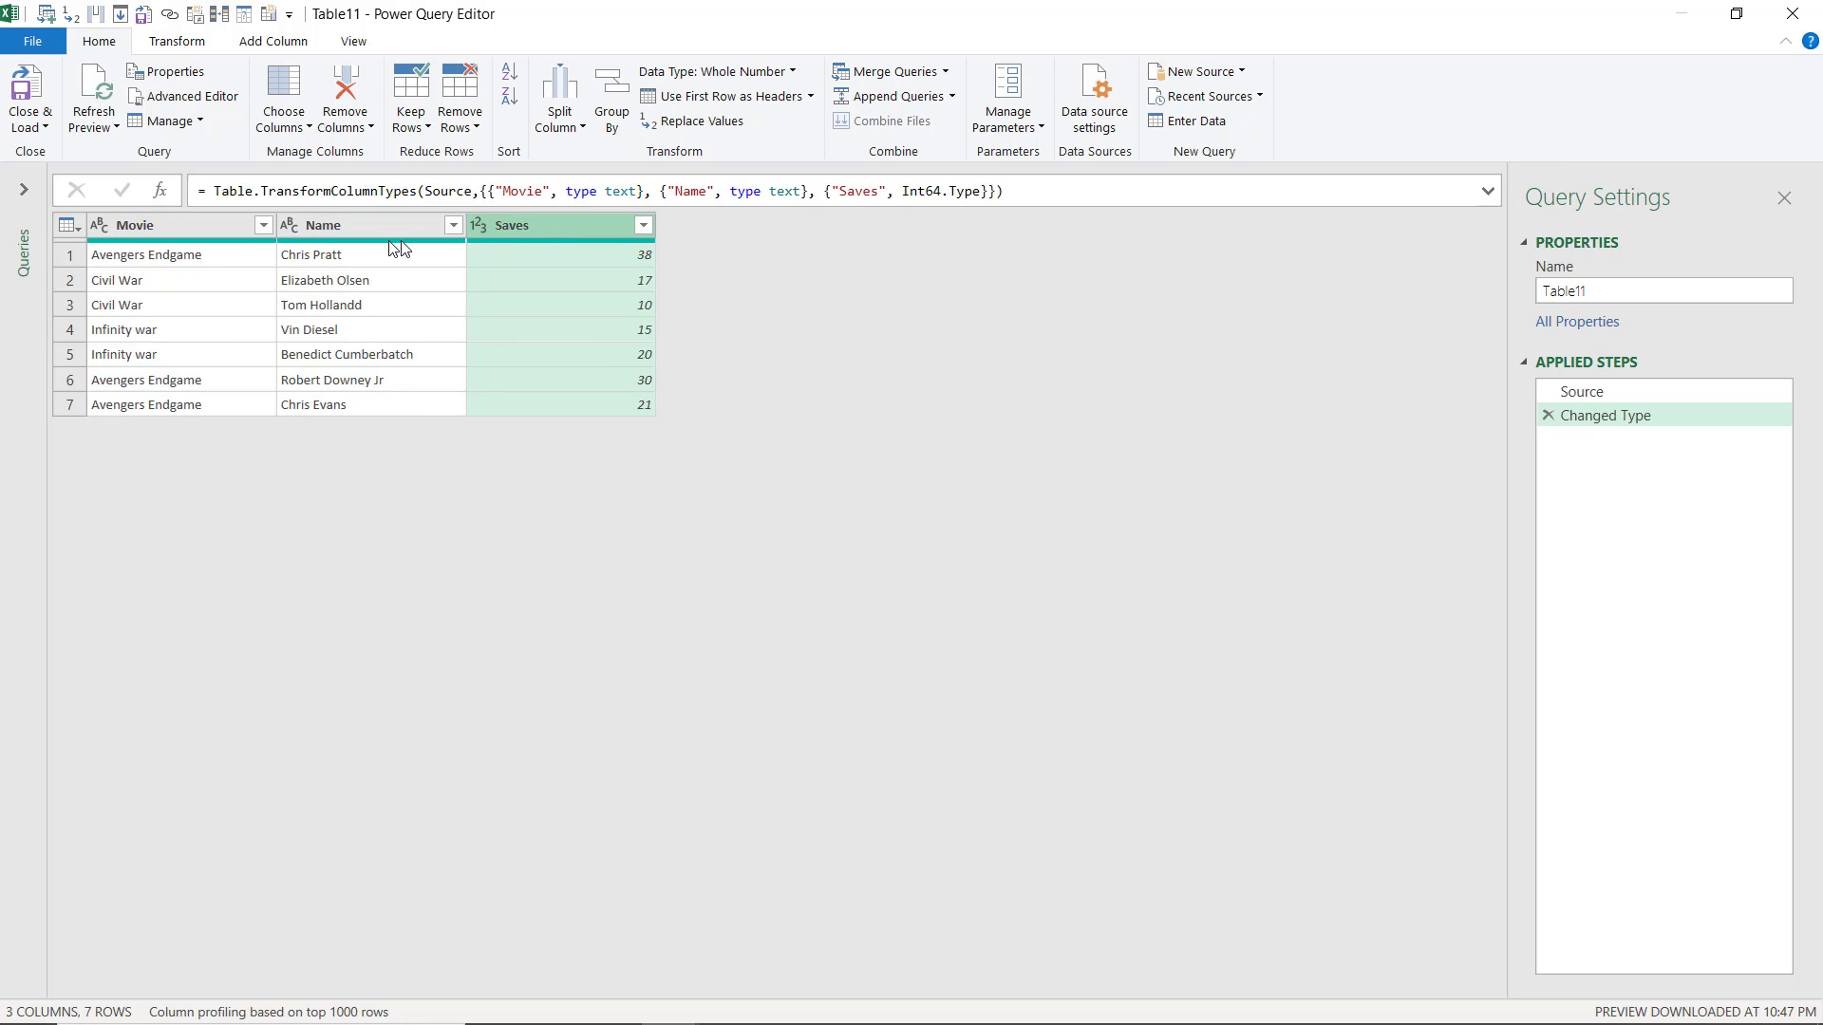
left_click(199, 227)
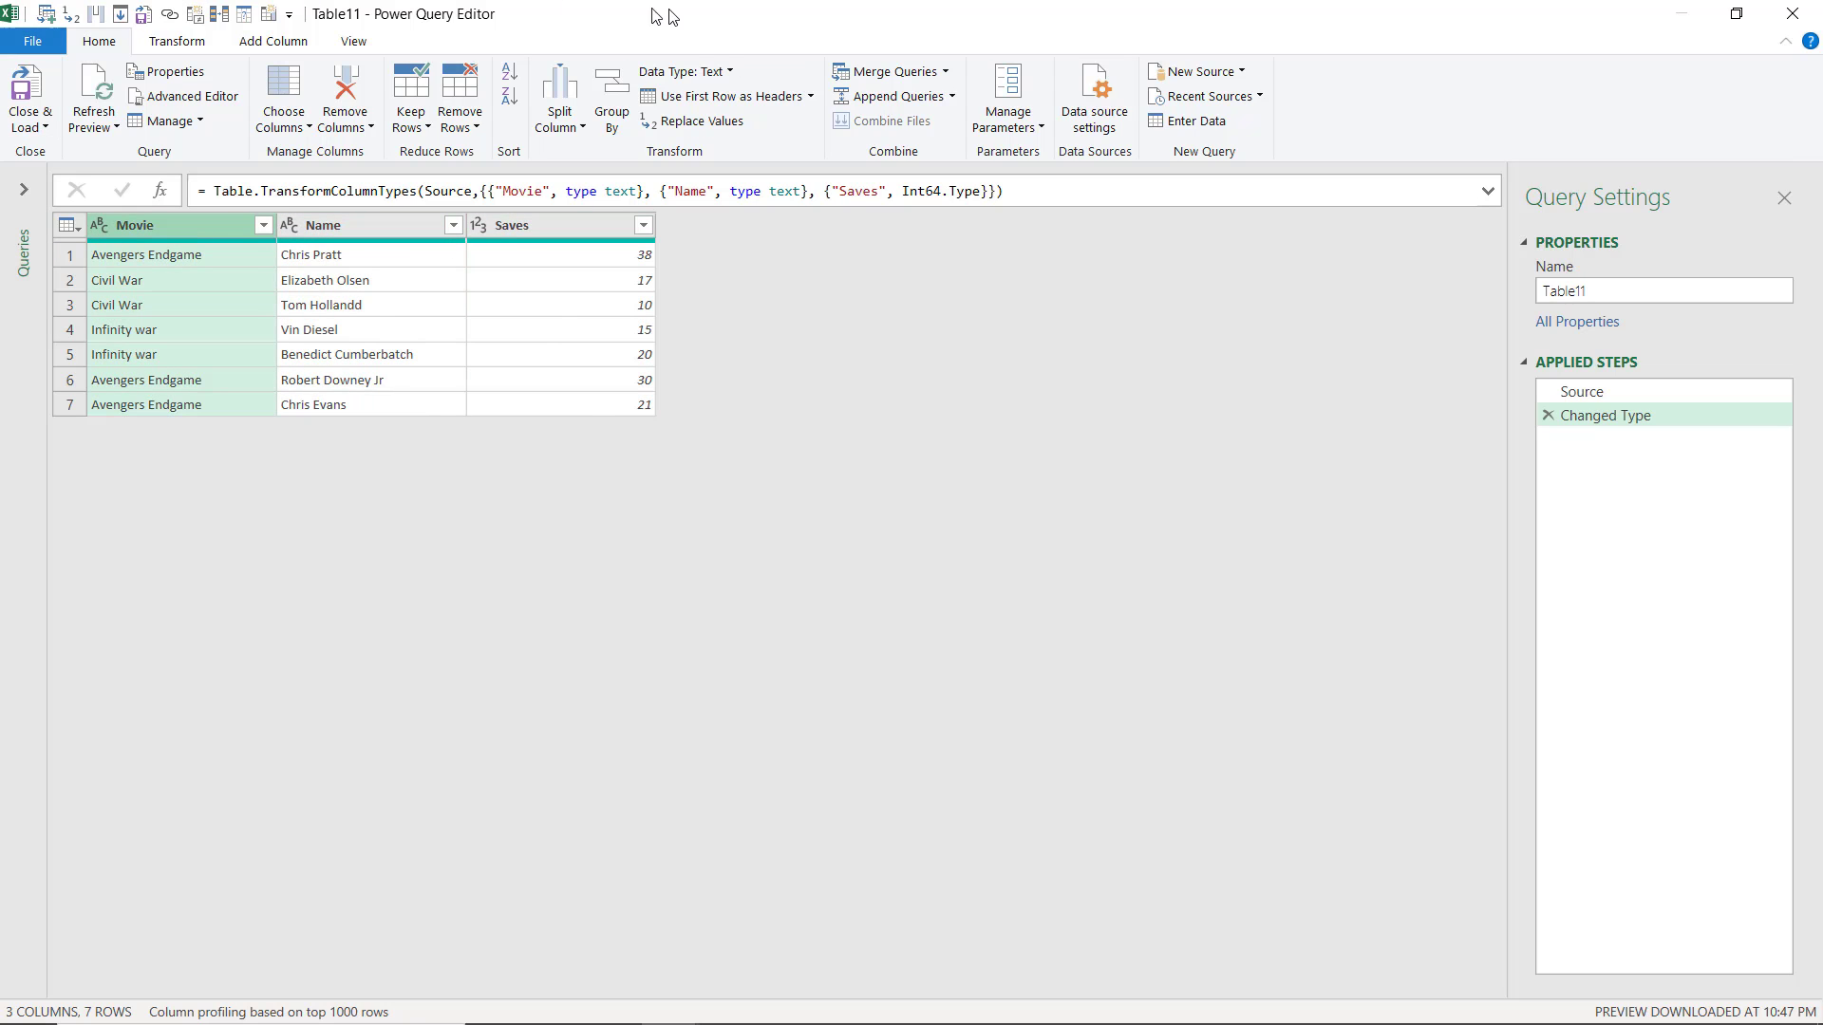
left_click(198, 47)
left_click(267, 50)
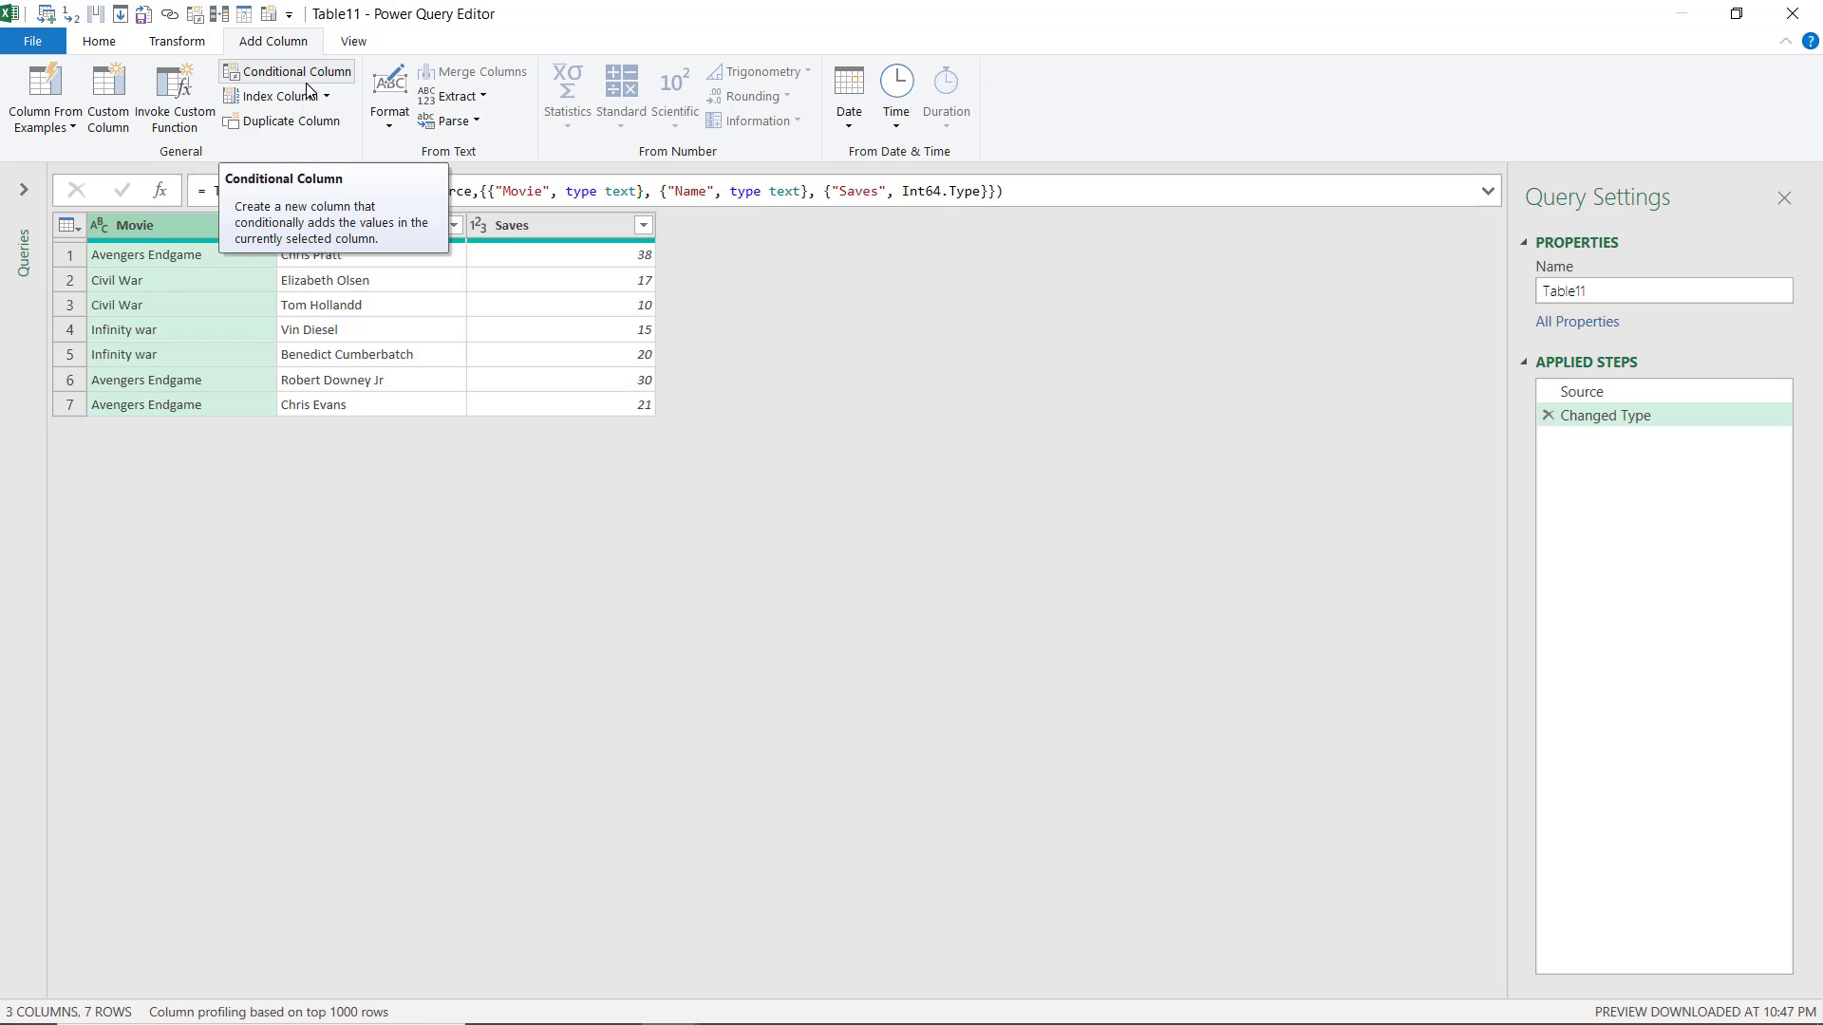
left_click(170, 48)
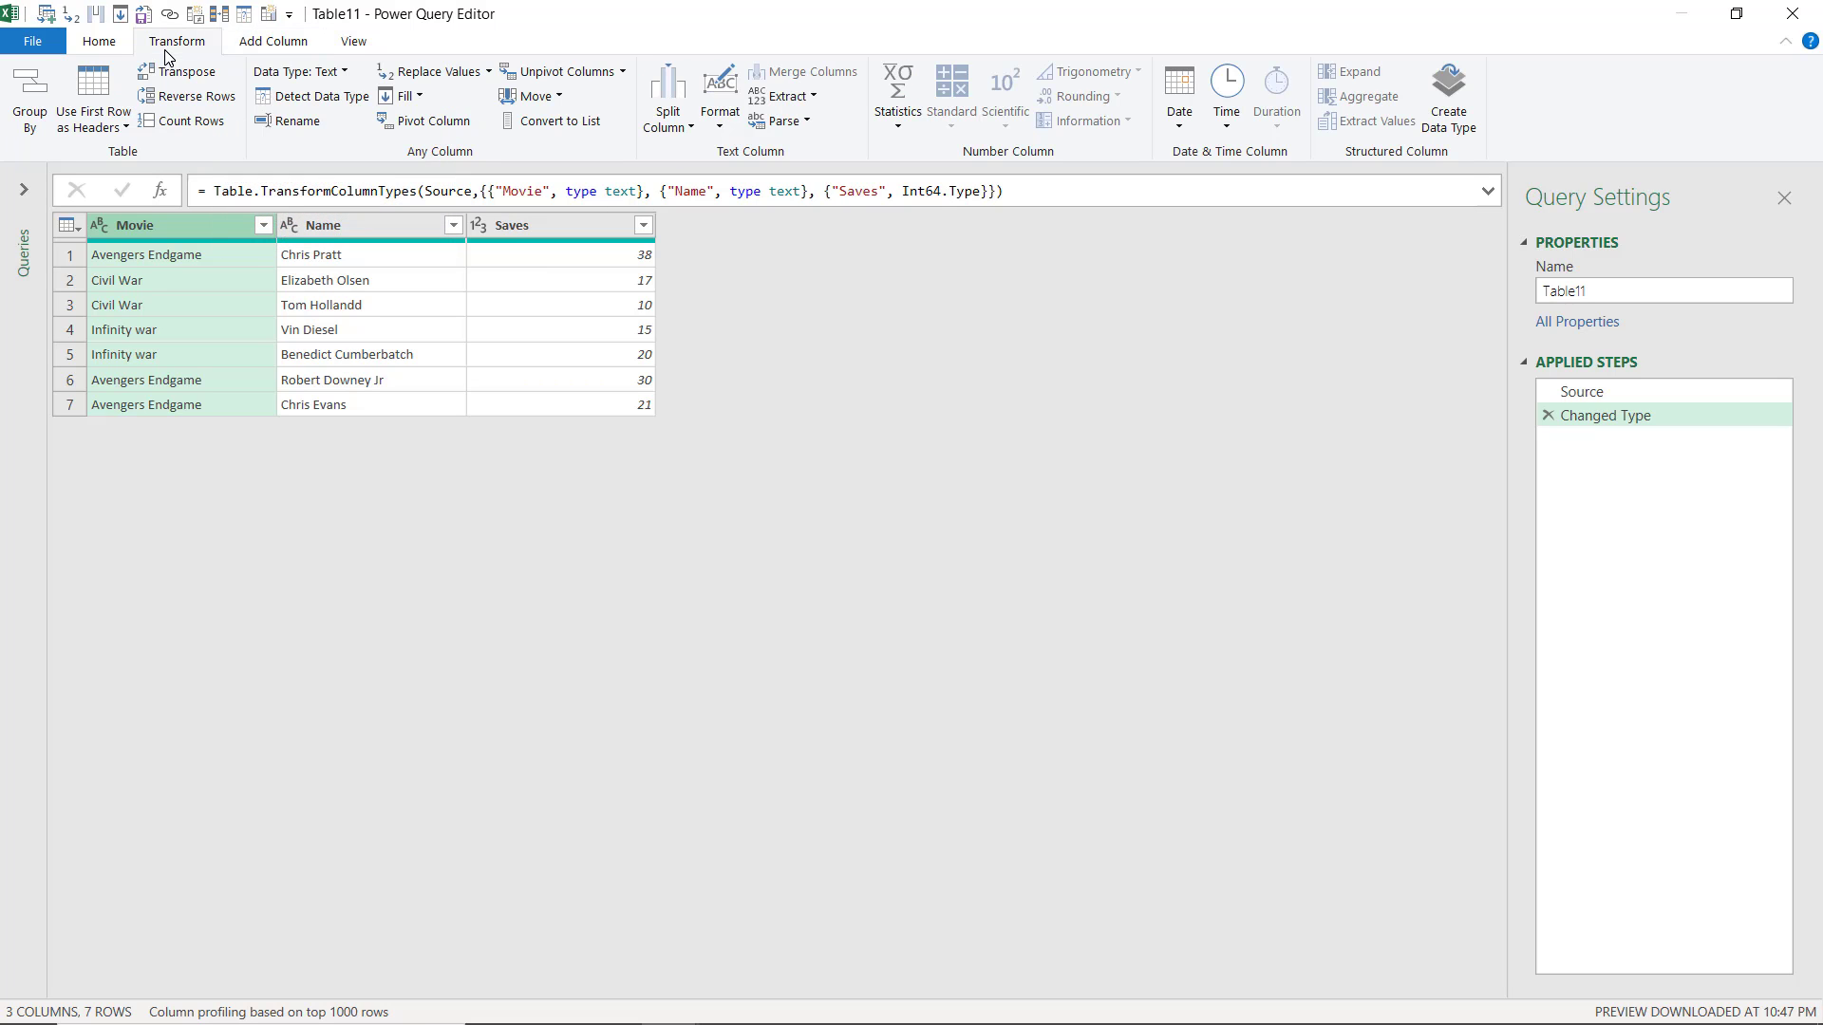
left_click(114, 46)
Step: Rename the Table11 query to Checks in Query Settings
left_click(24, 197)
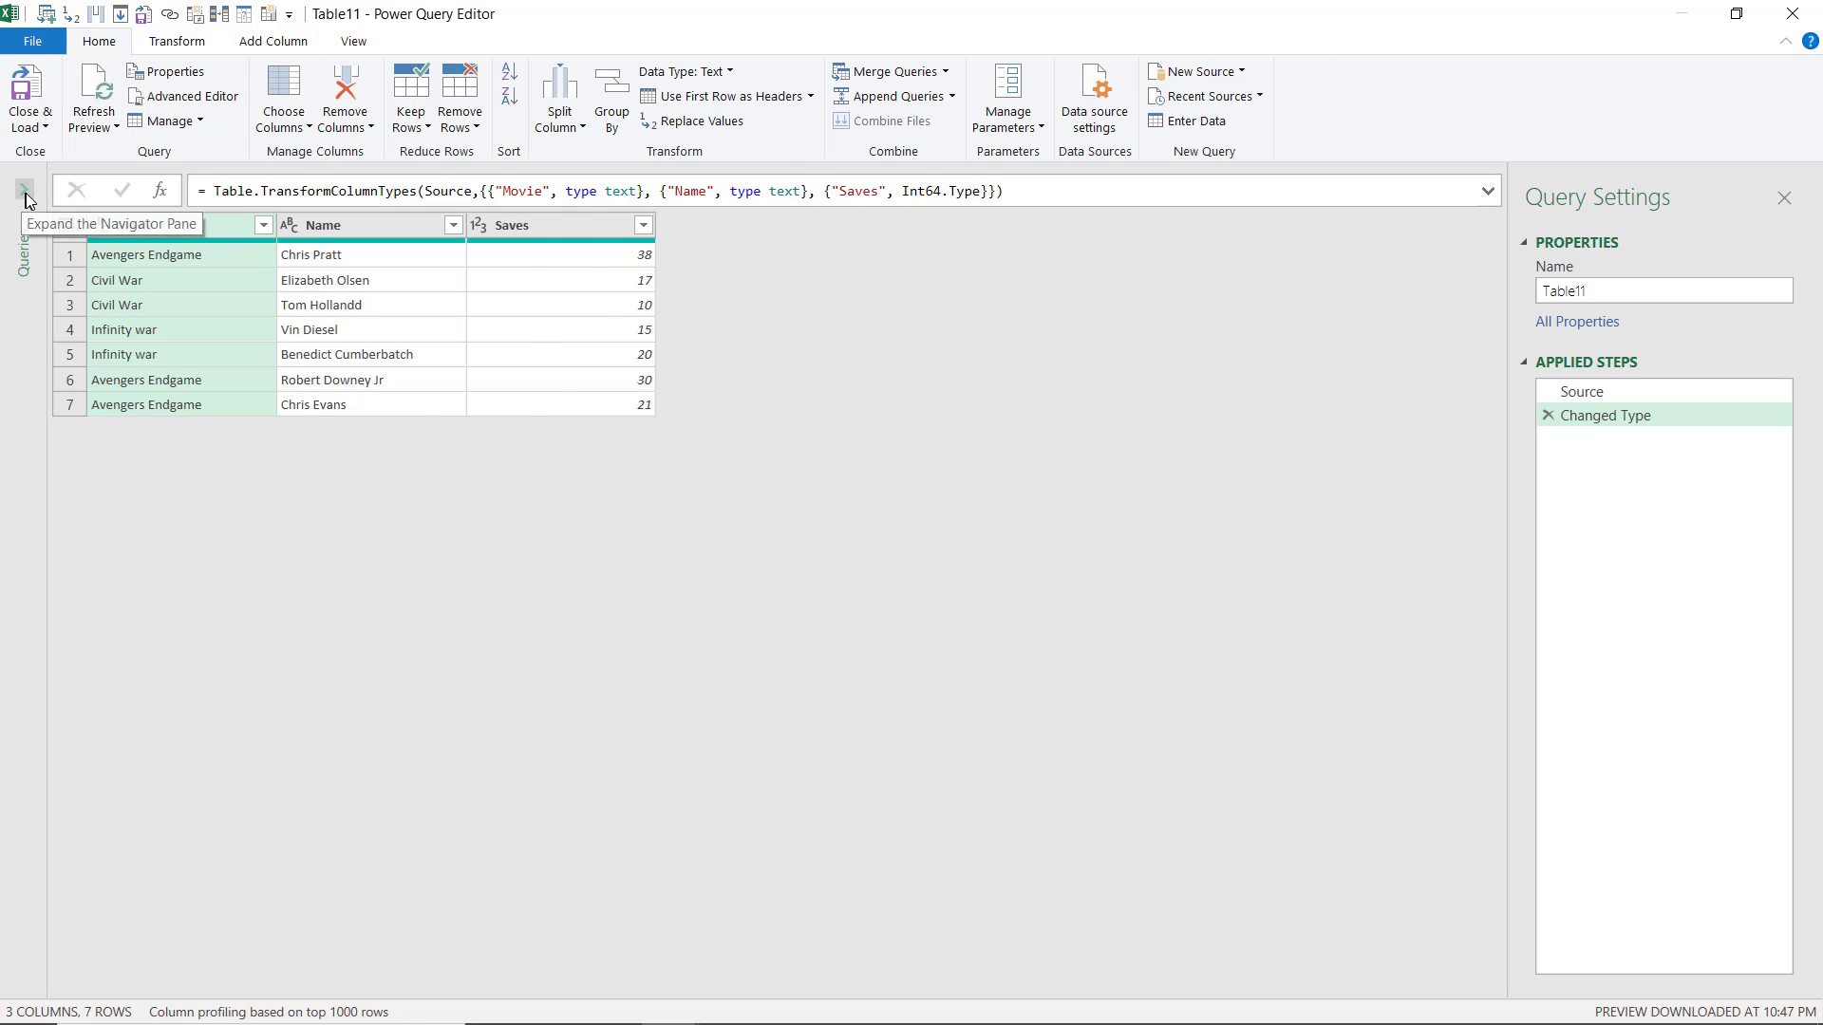
left_click(102, 471)
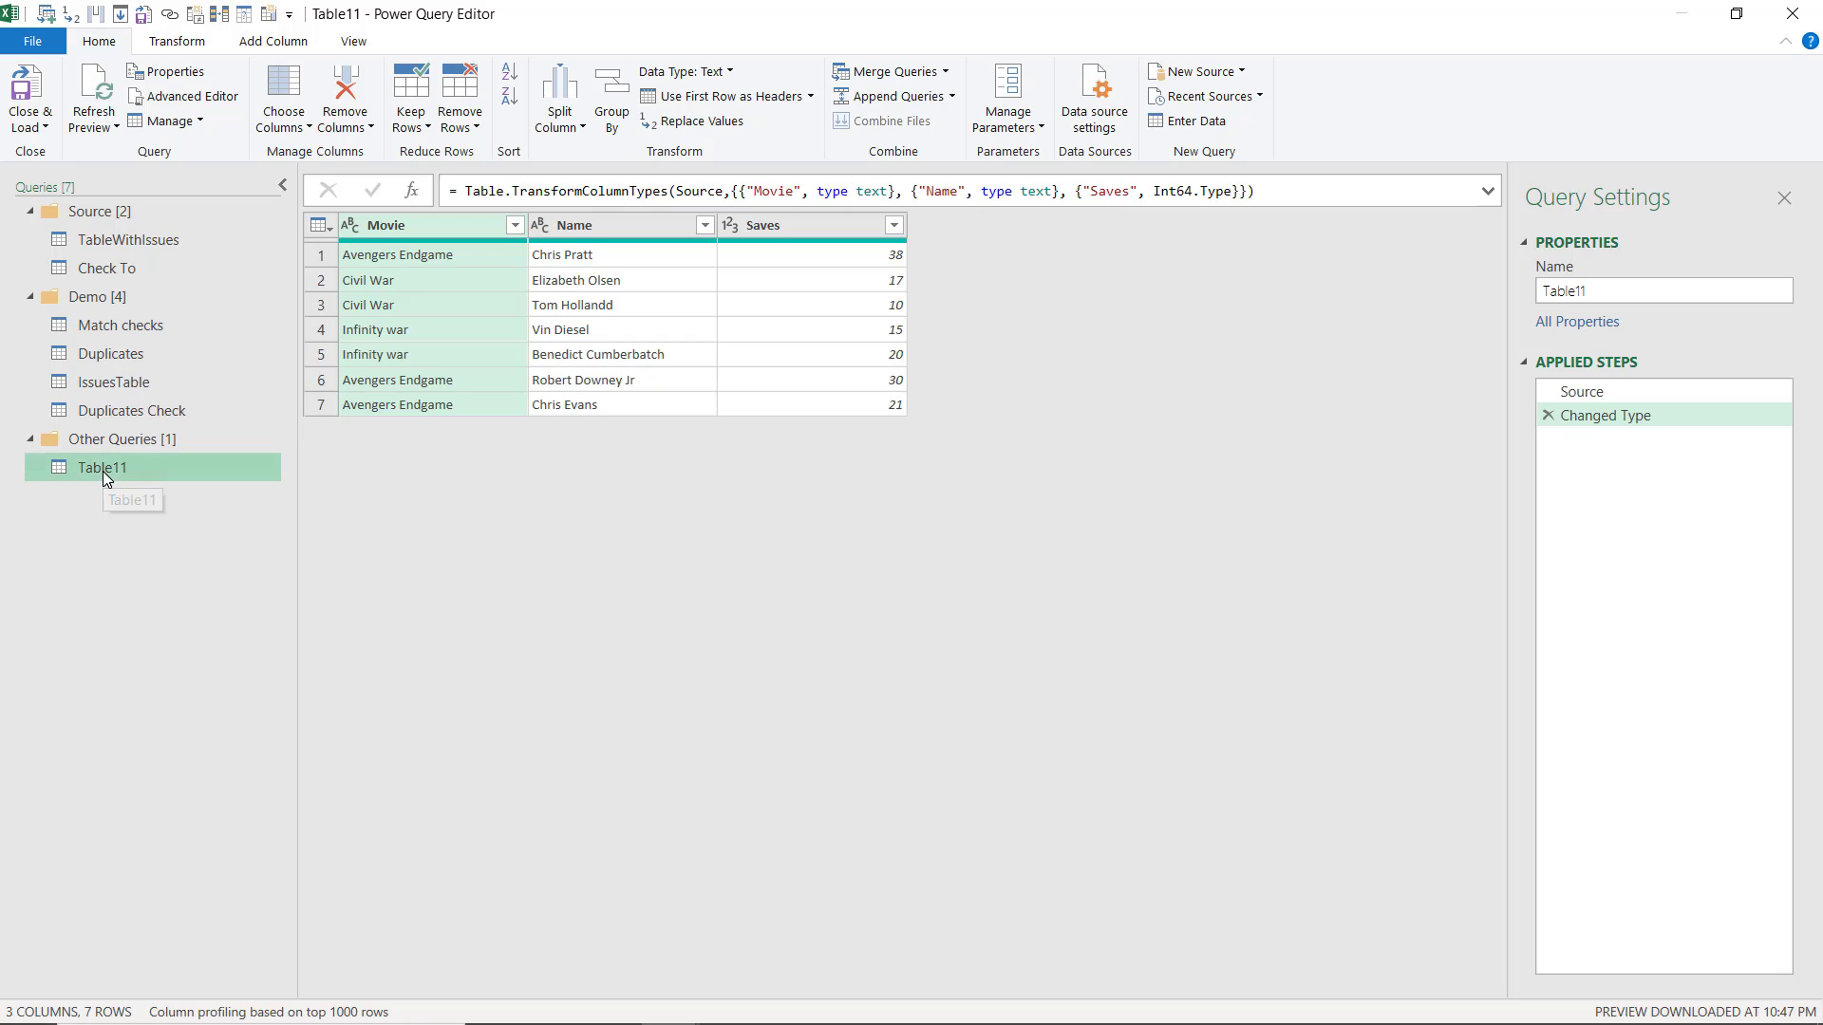
left_click(1611, 295)
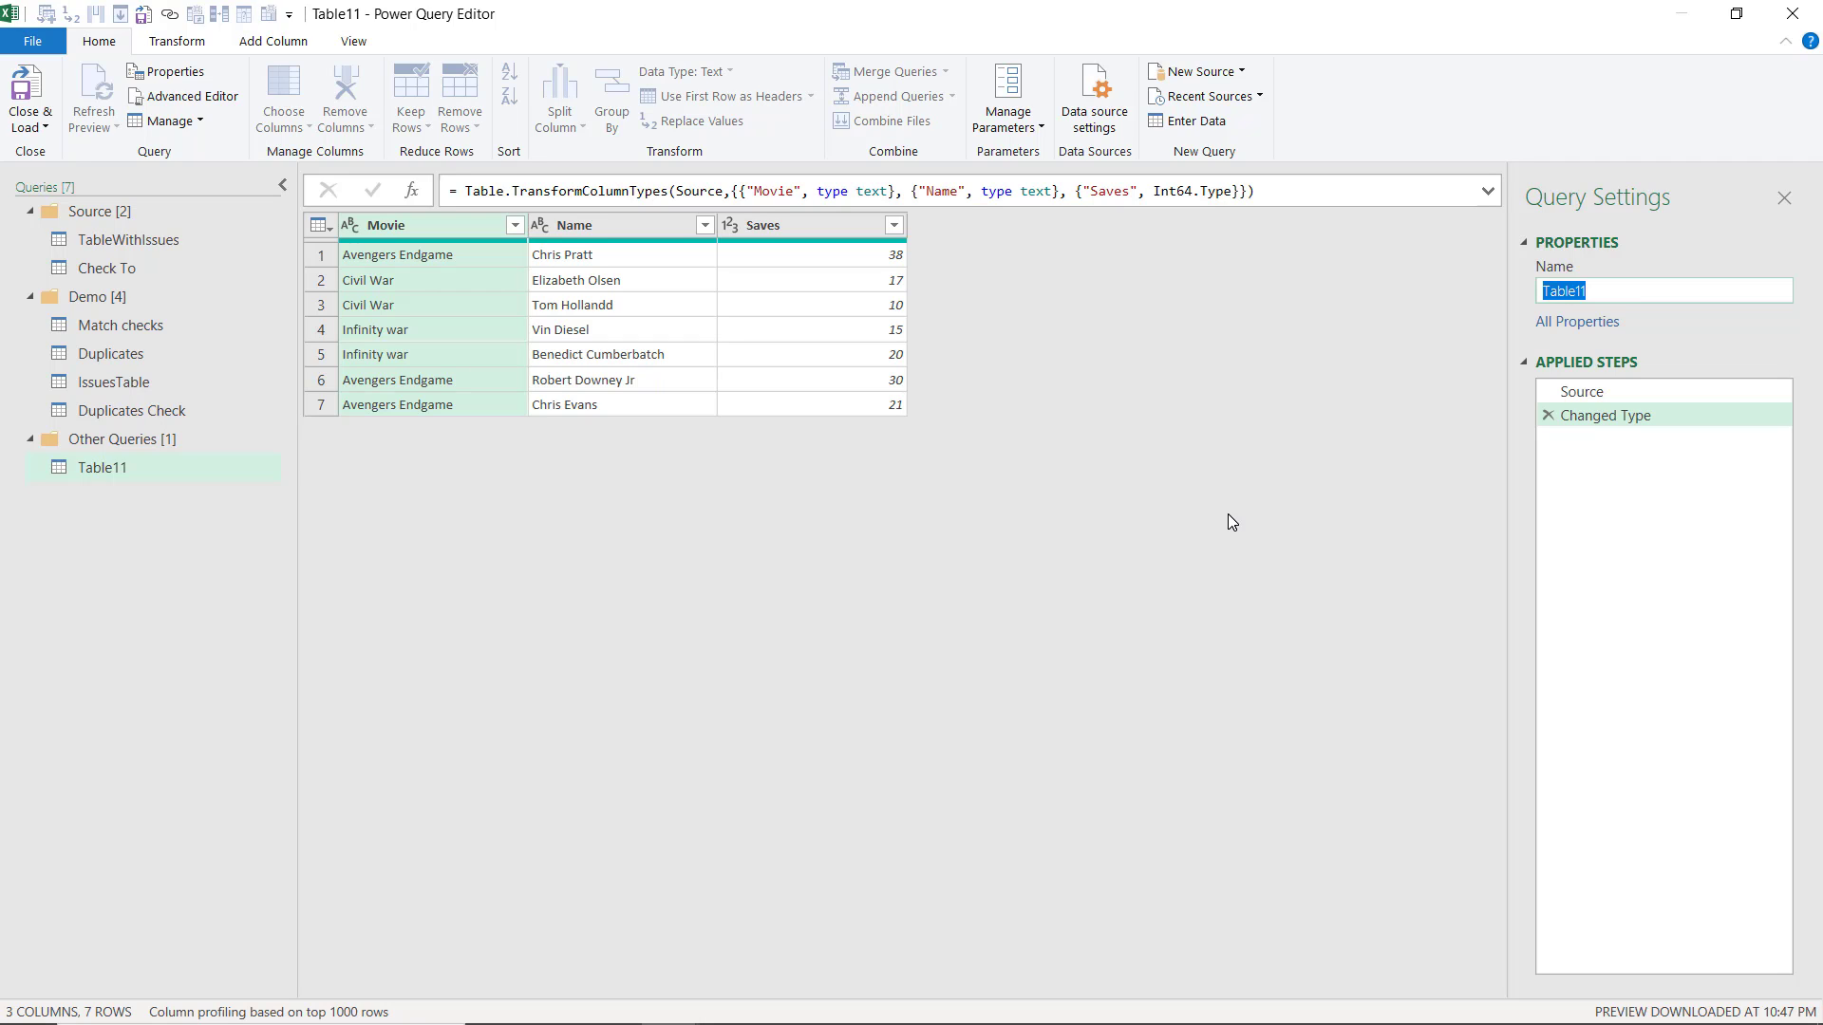
type("Checks")
key("Return")
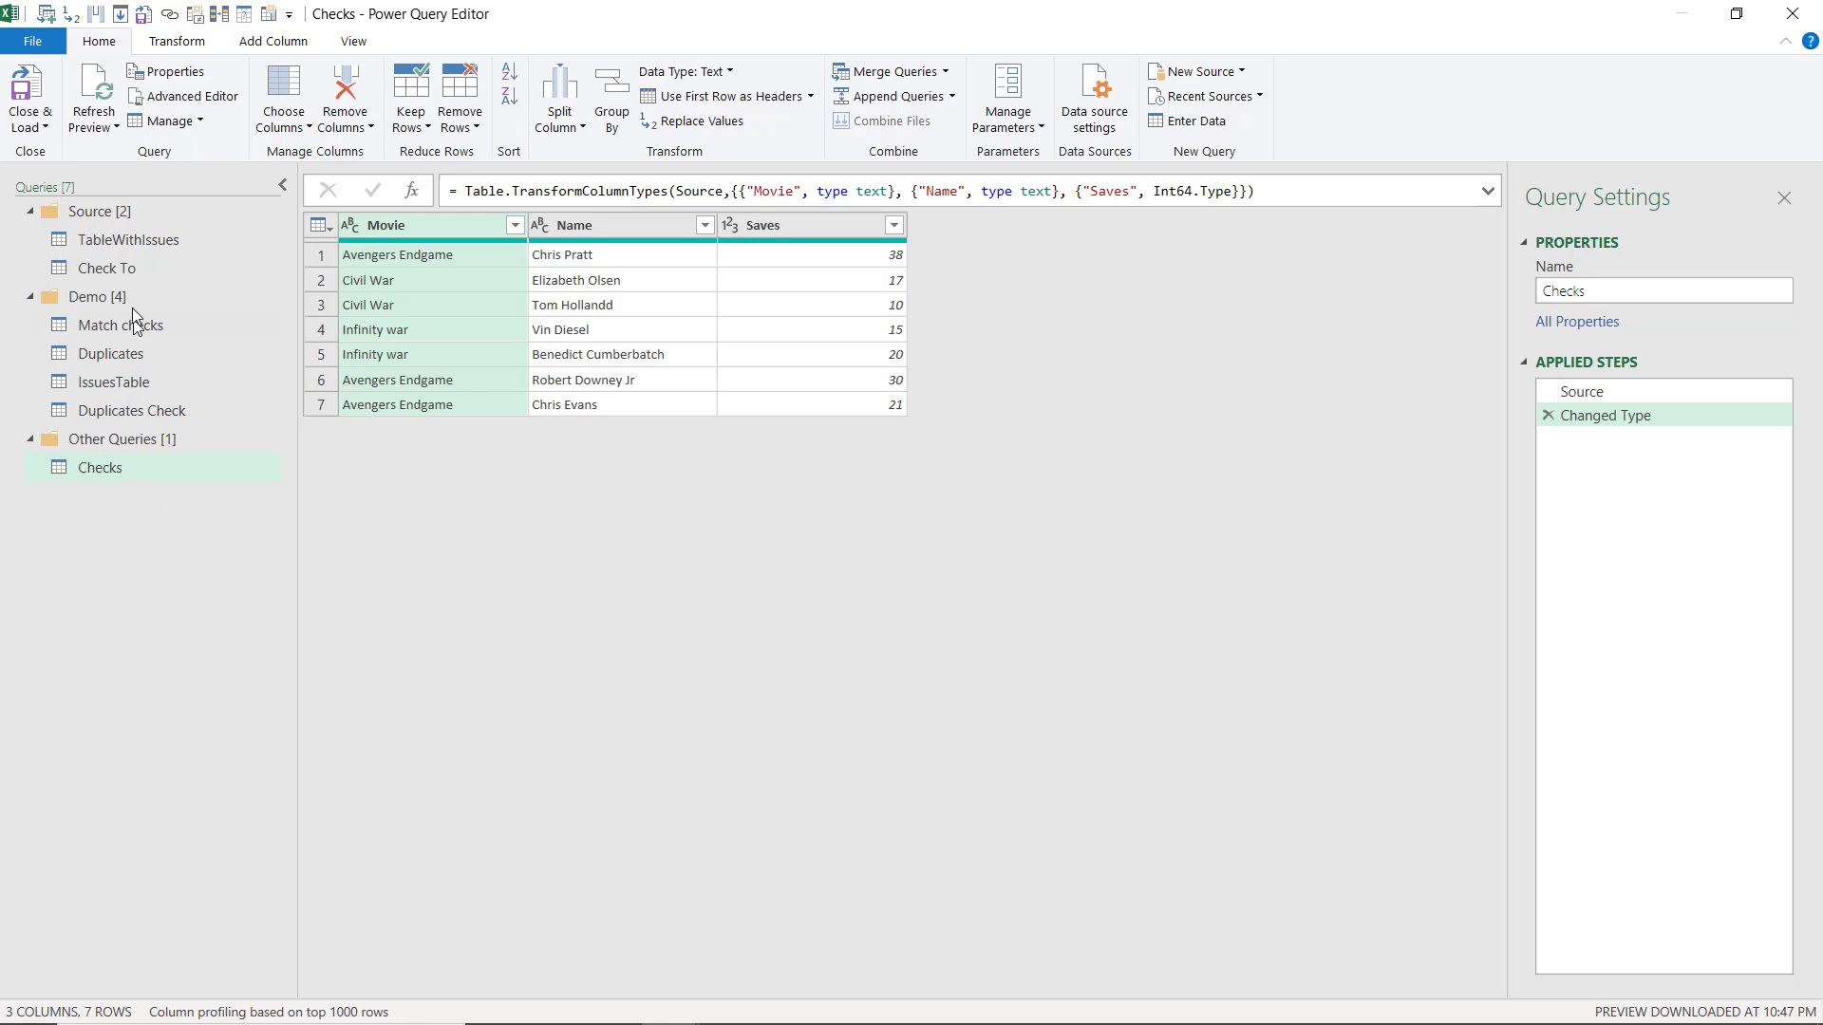
Step: Compare the TableWithIssues and Checks queries, ending on TableWithIssues
left_click(135, 247)
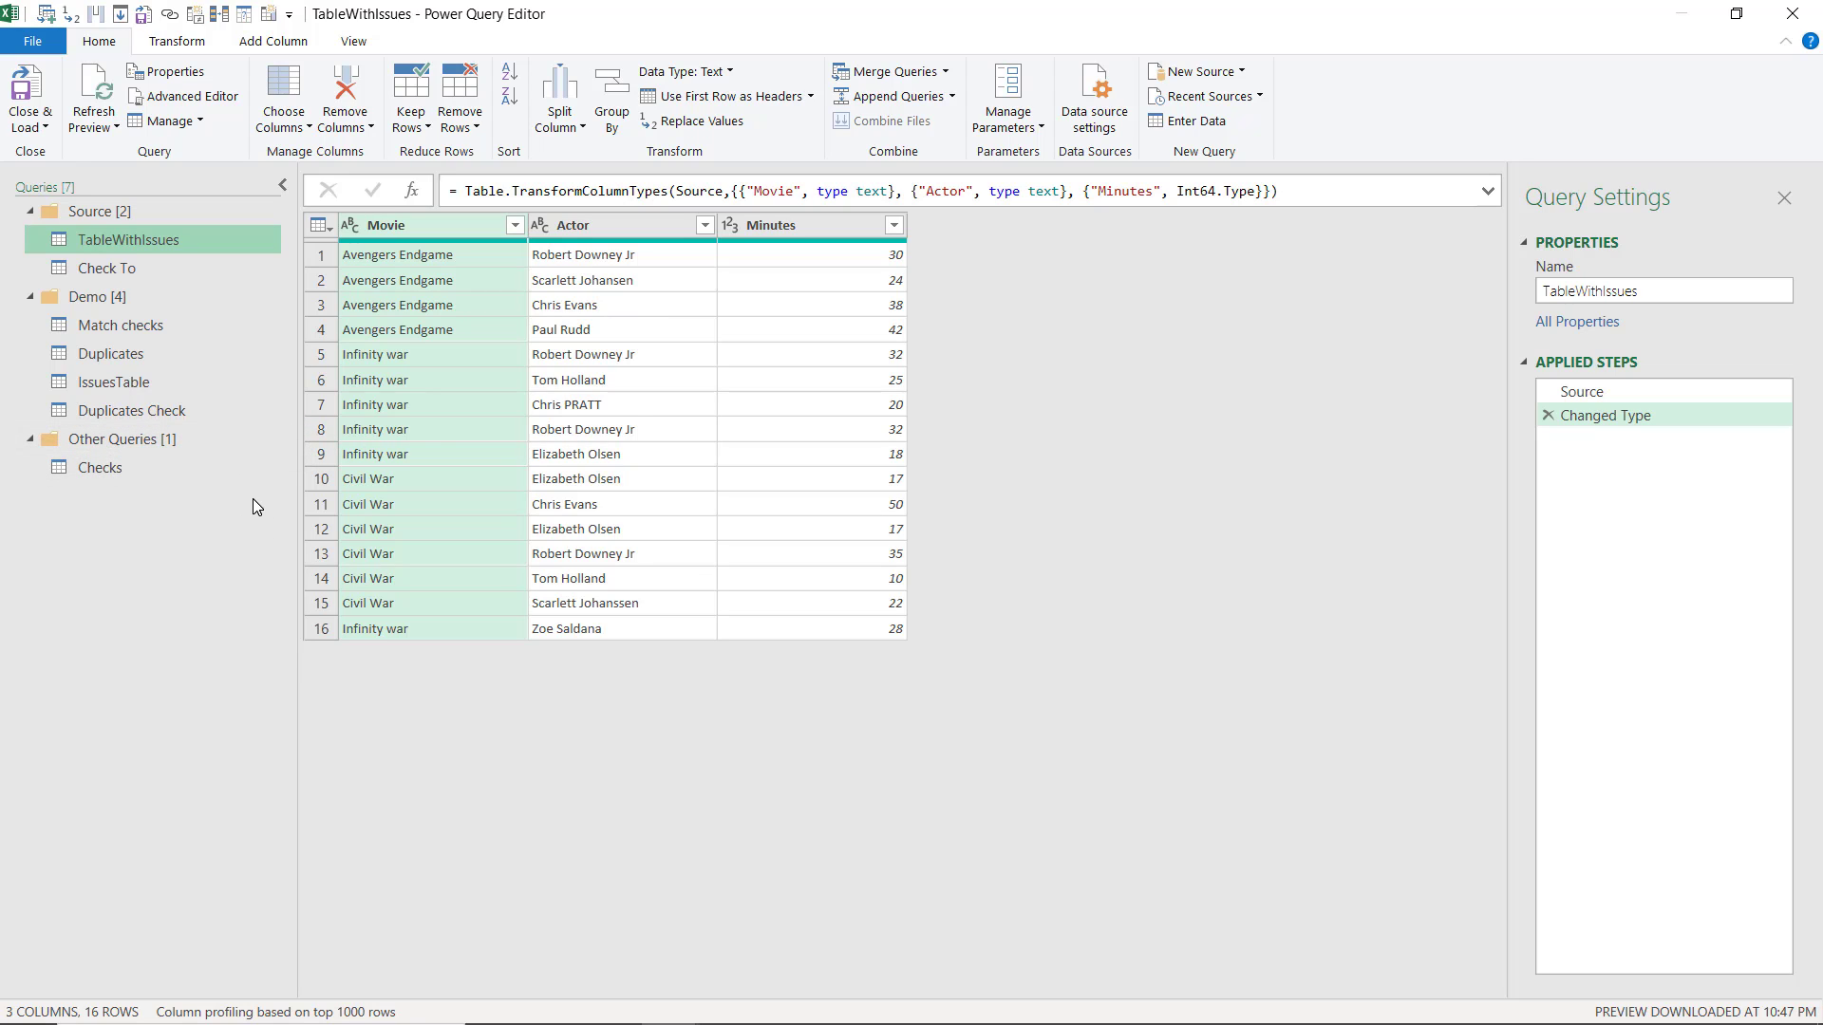
left_click(156, 469)
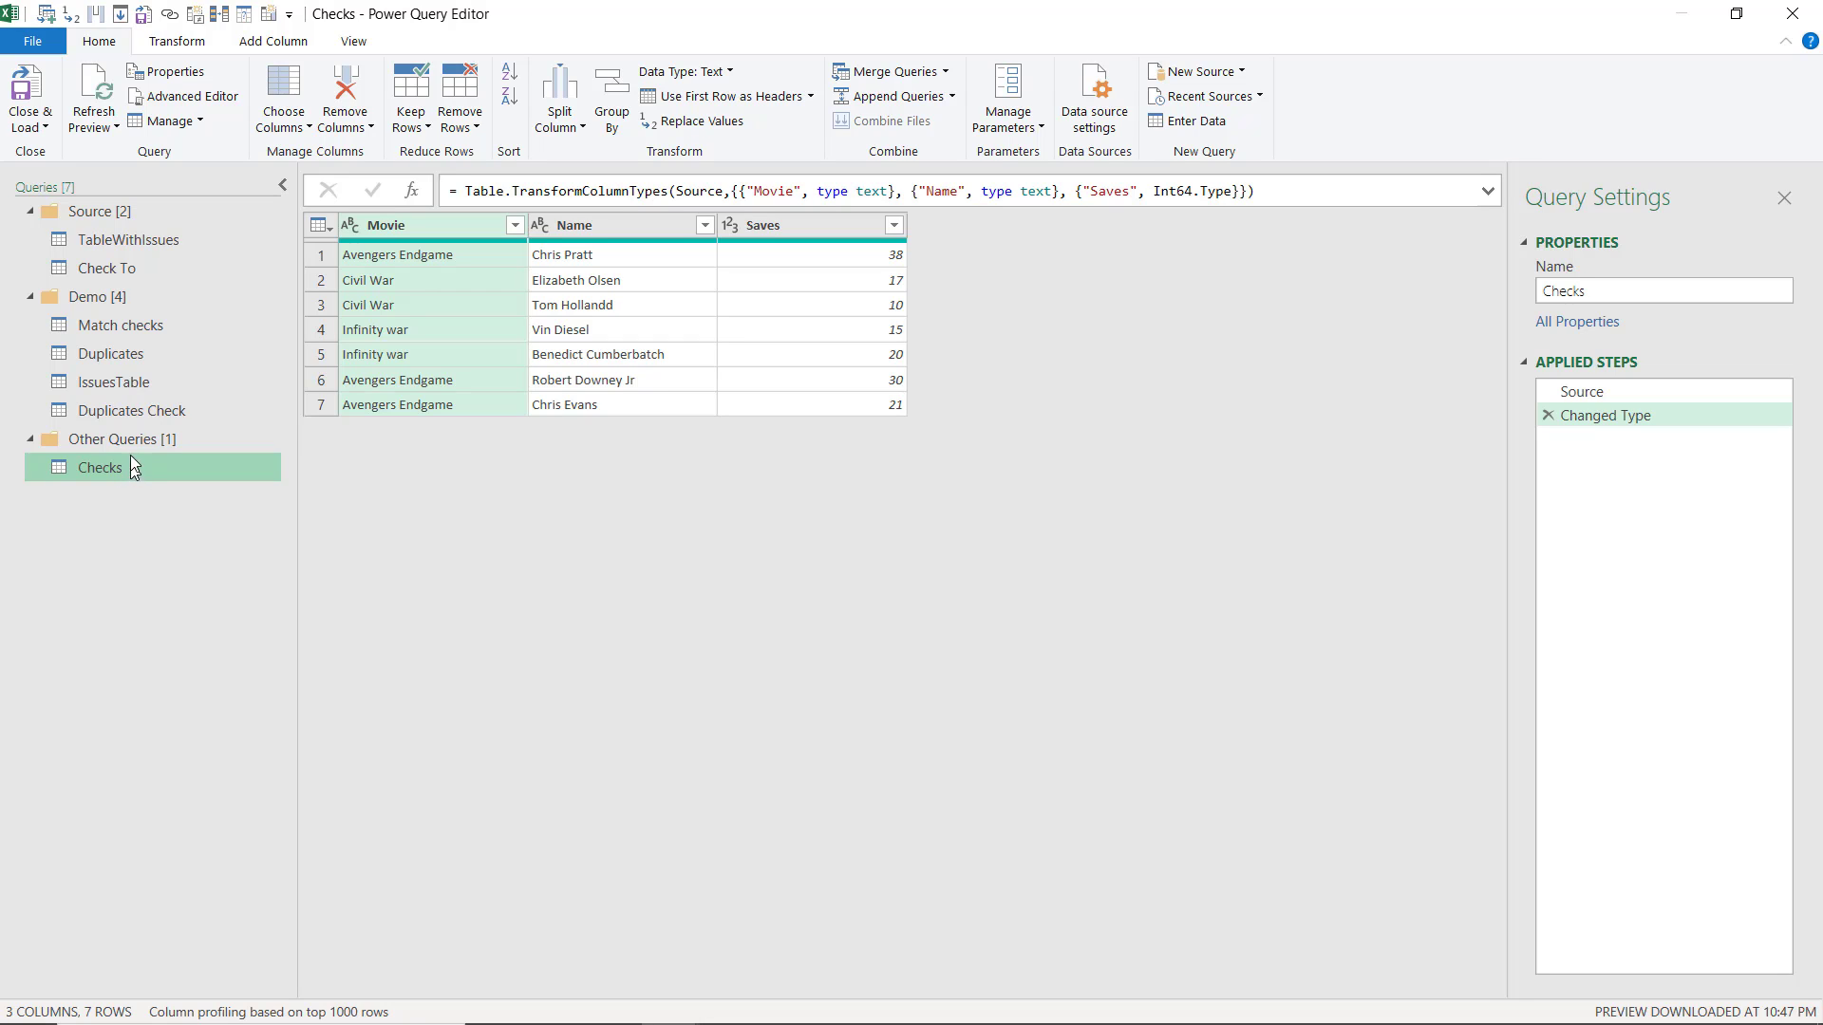
left_click(156, 238)
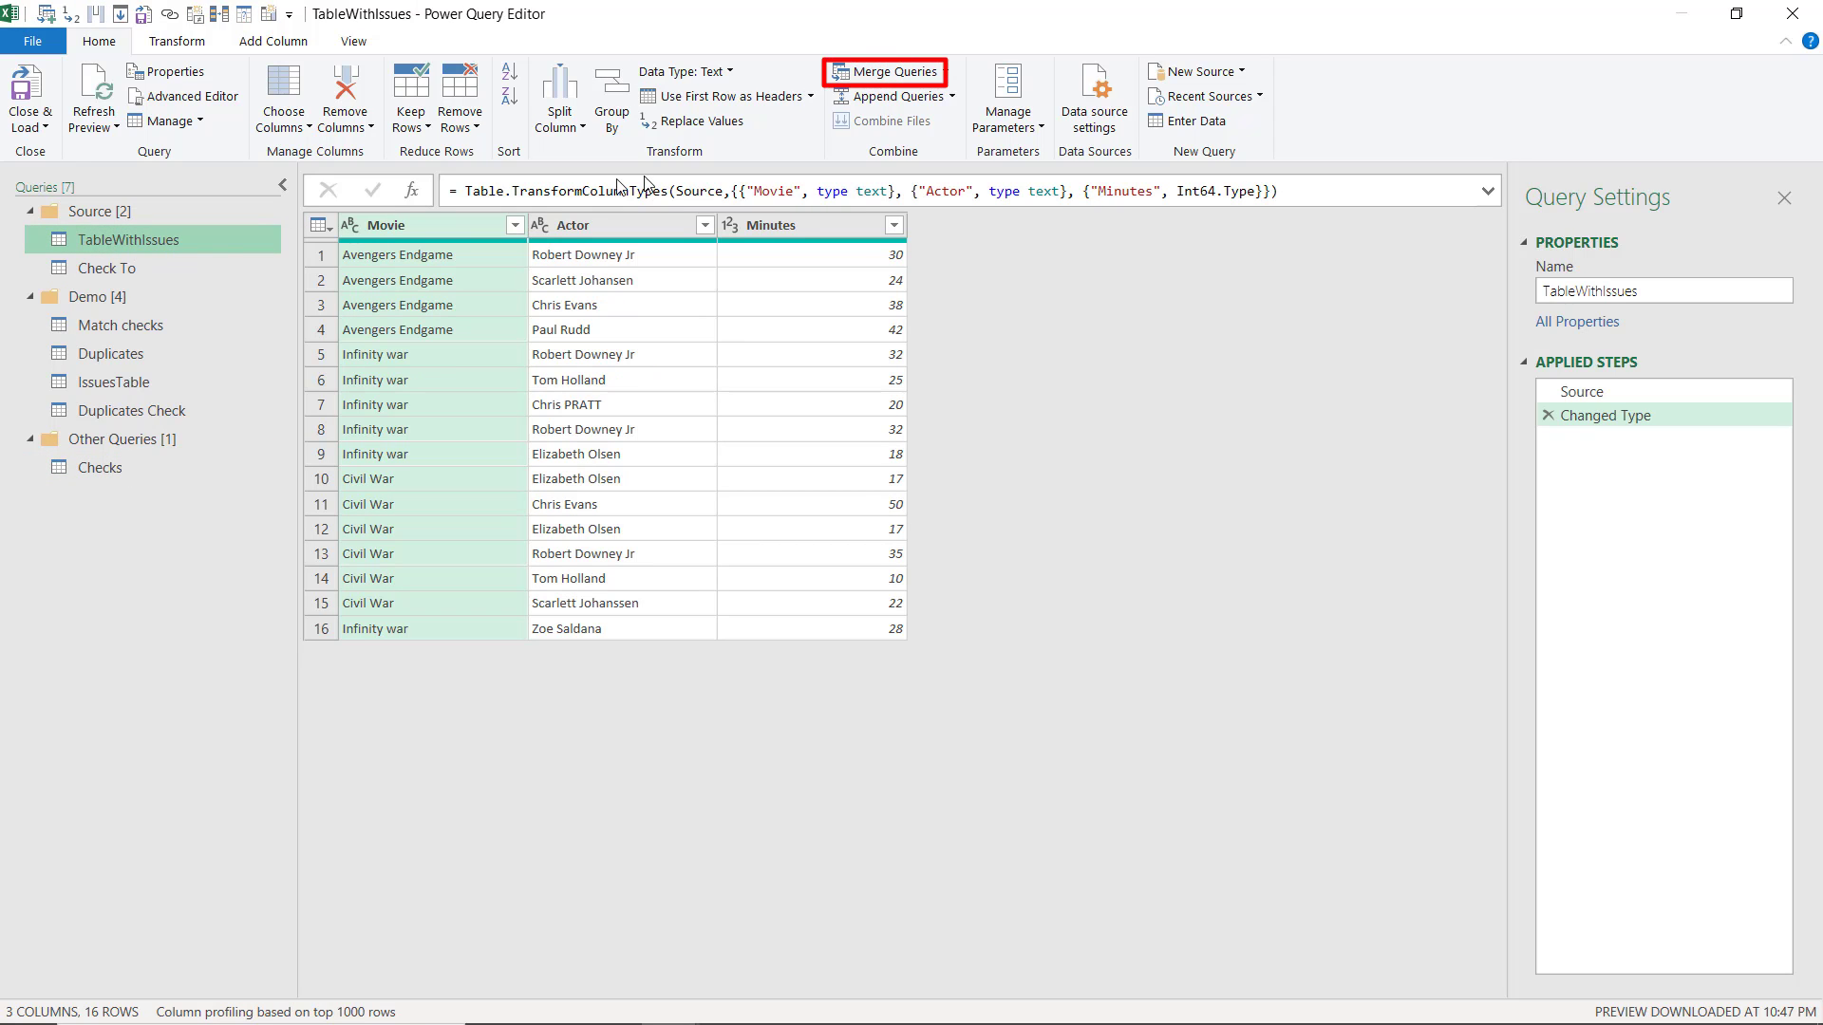
Step: Merge TableWithIssues with Checks as a new query, matching Actor to Name
left_click(943, 83)
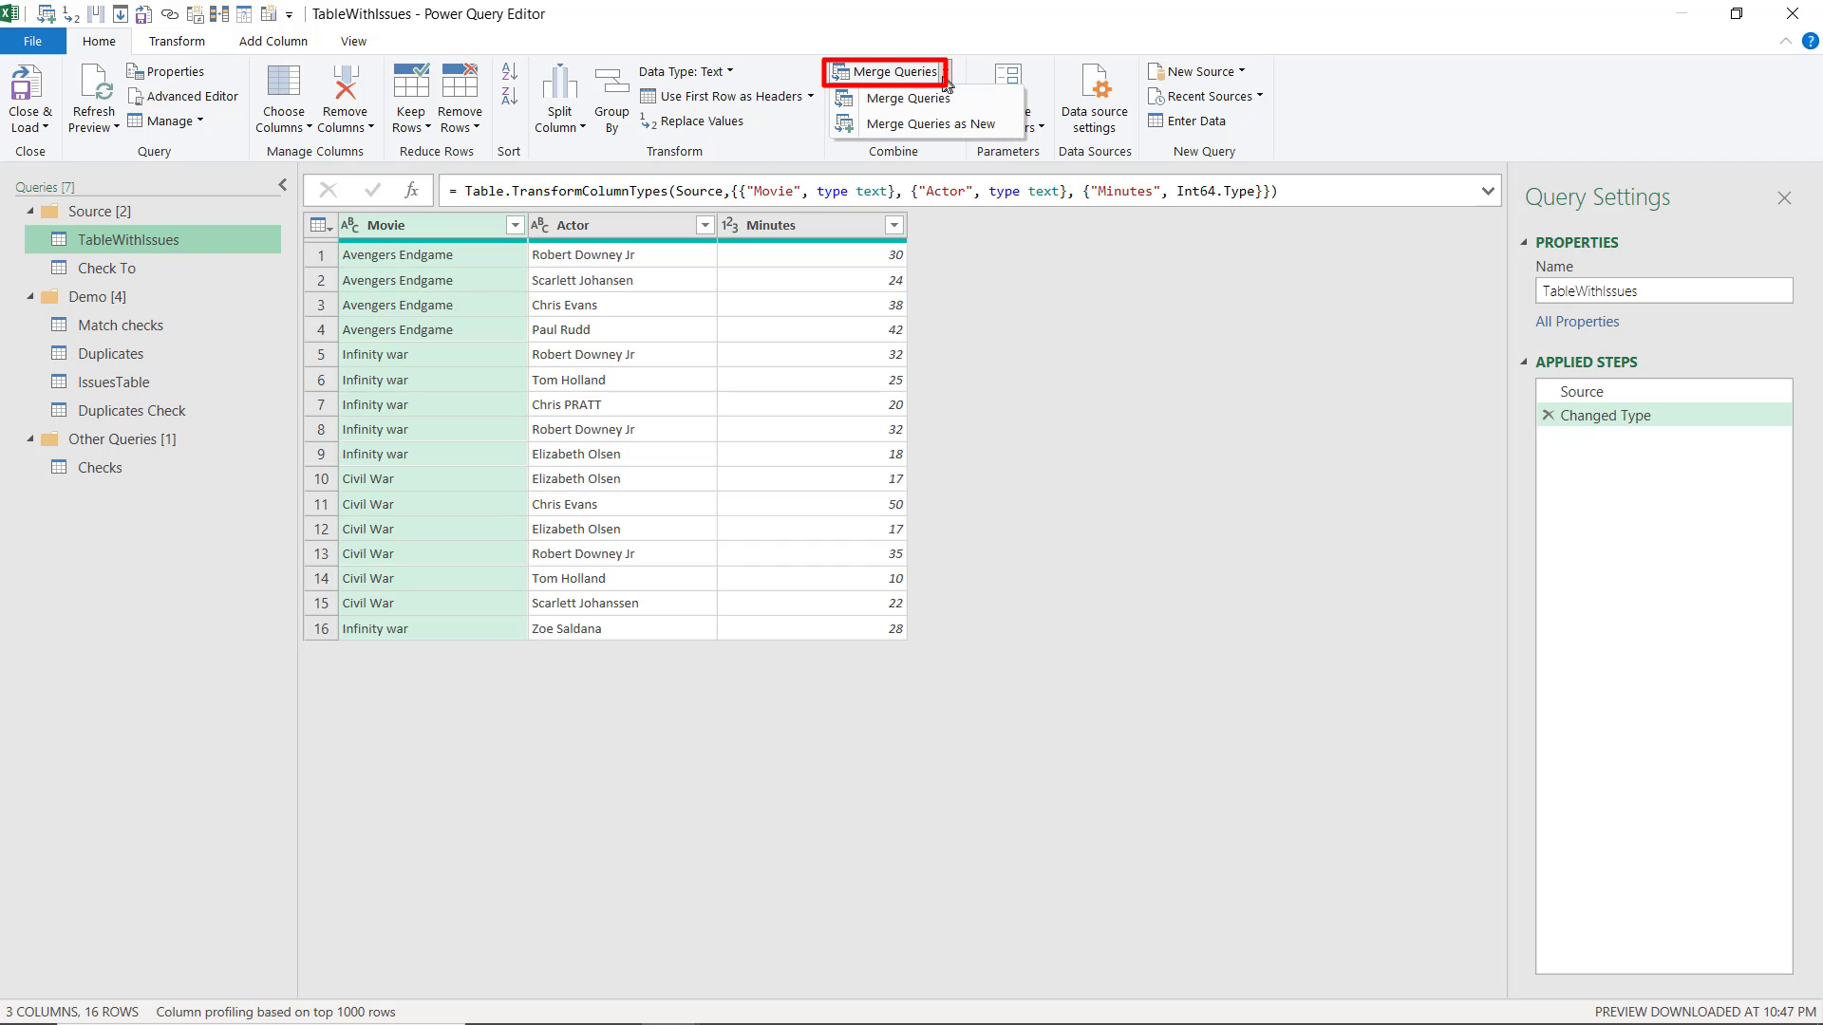
left_click(926, 124)
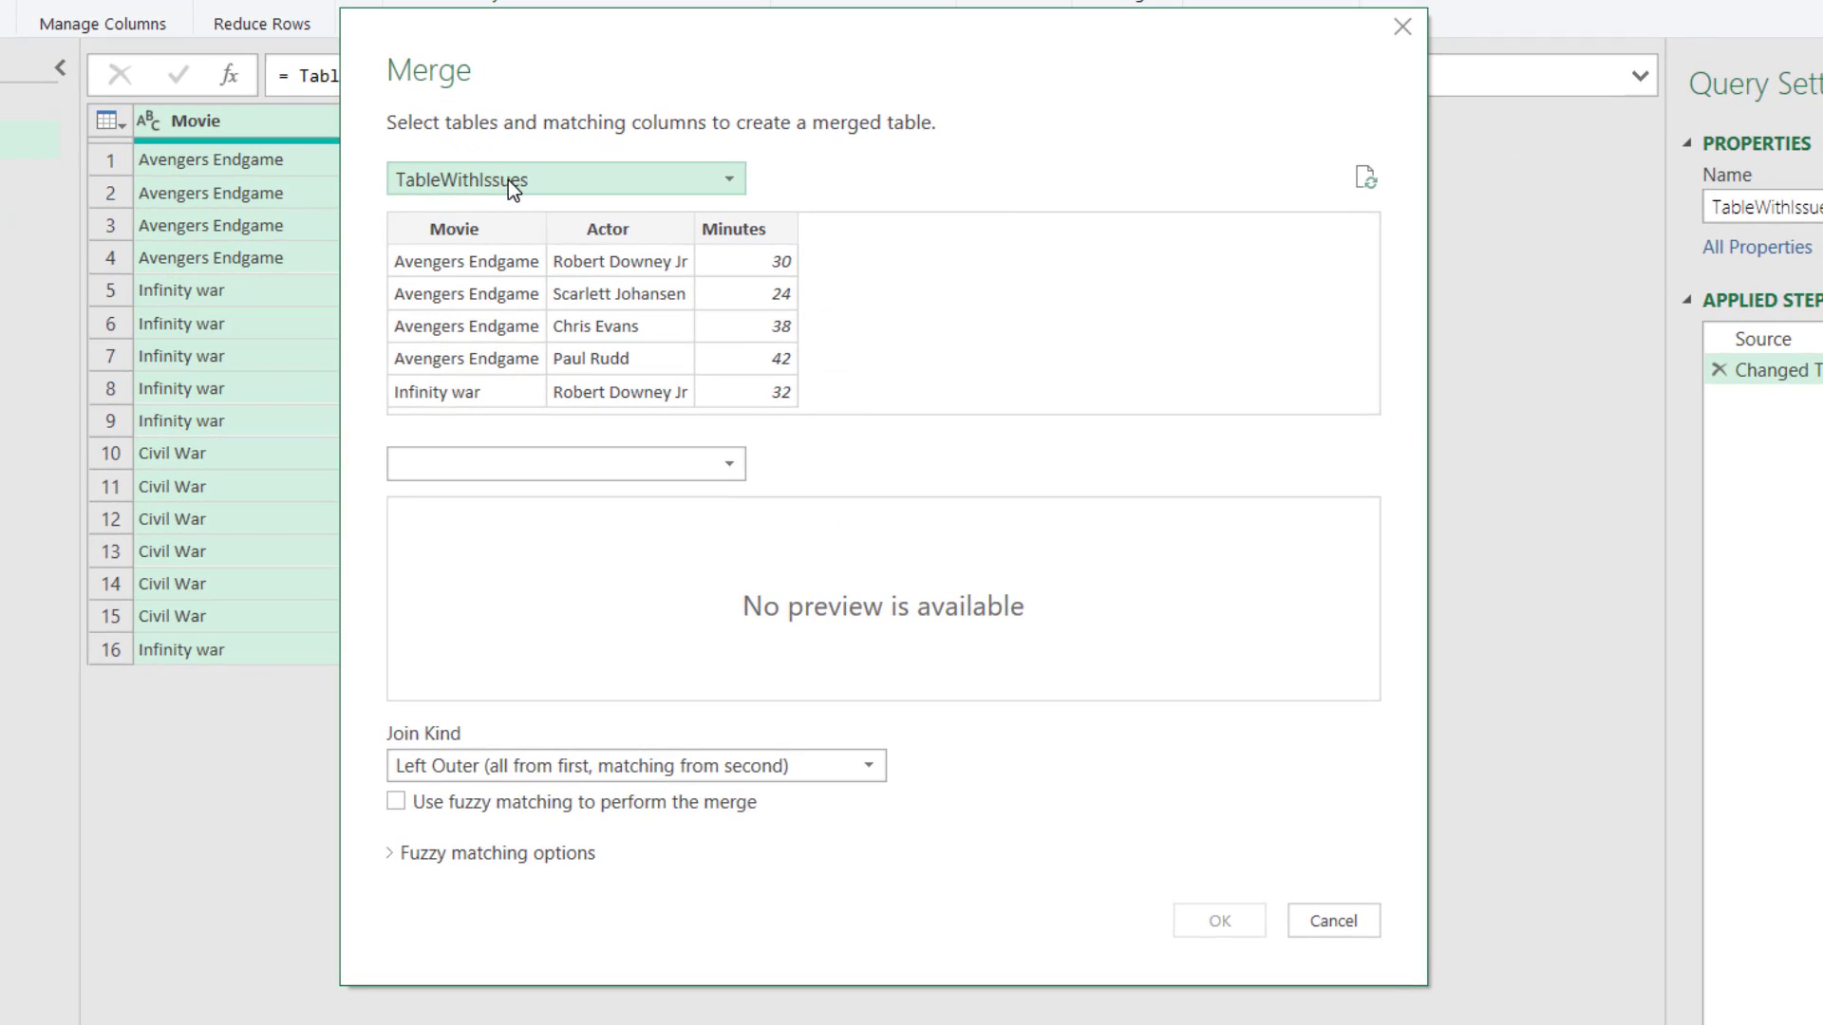
left_click(539, 461)
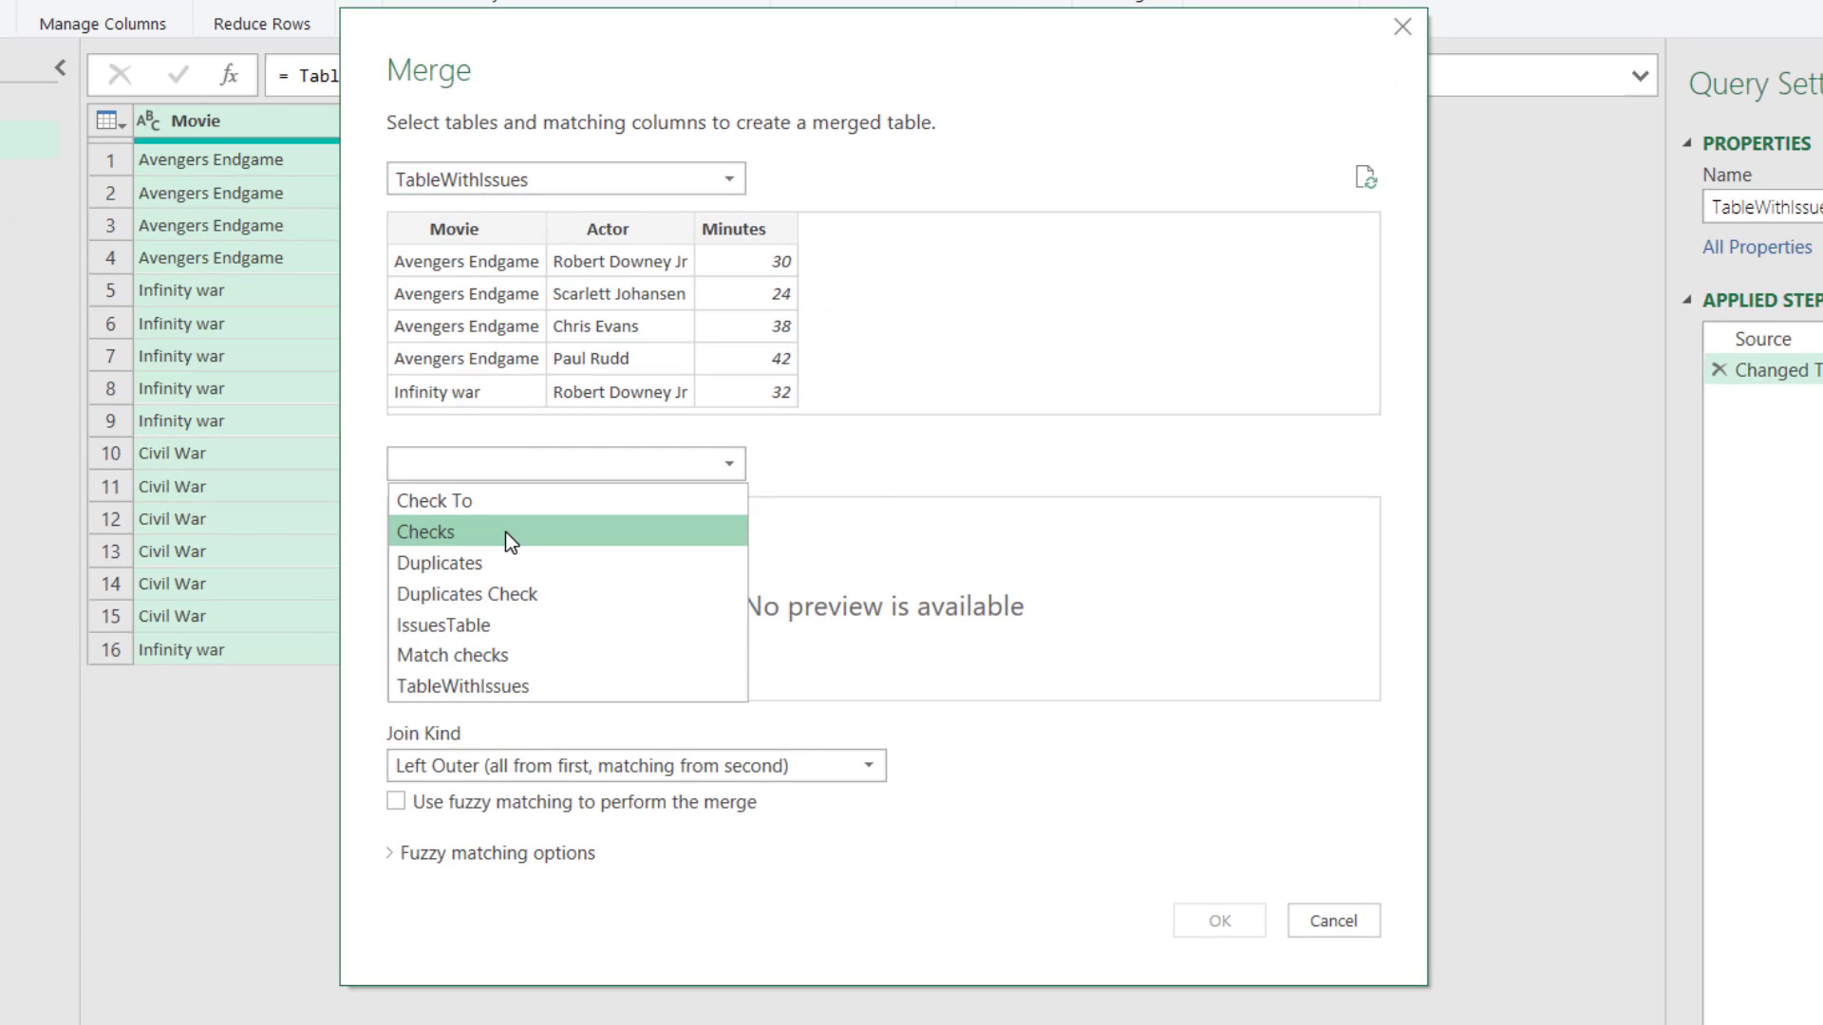
left_click(505, 534)
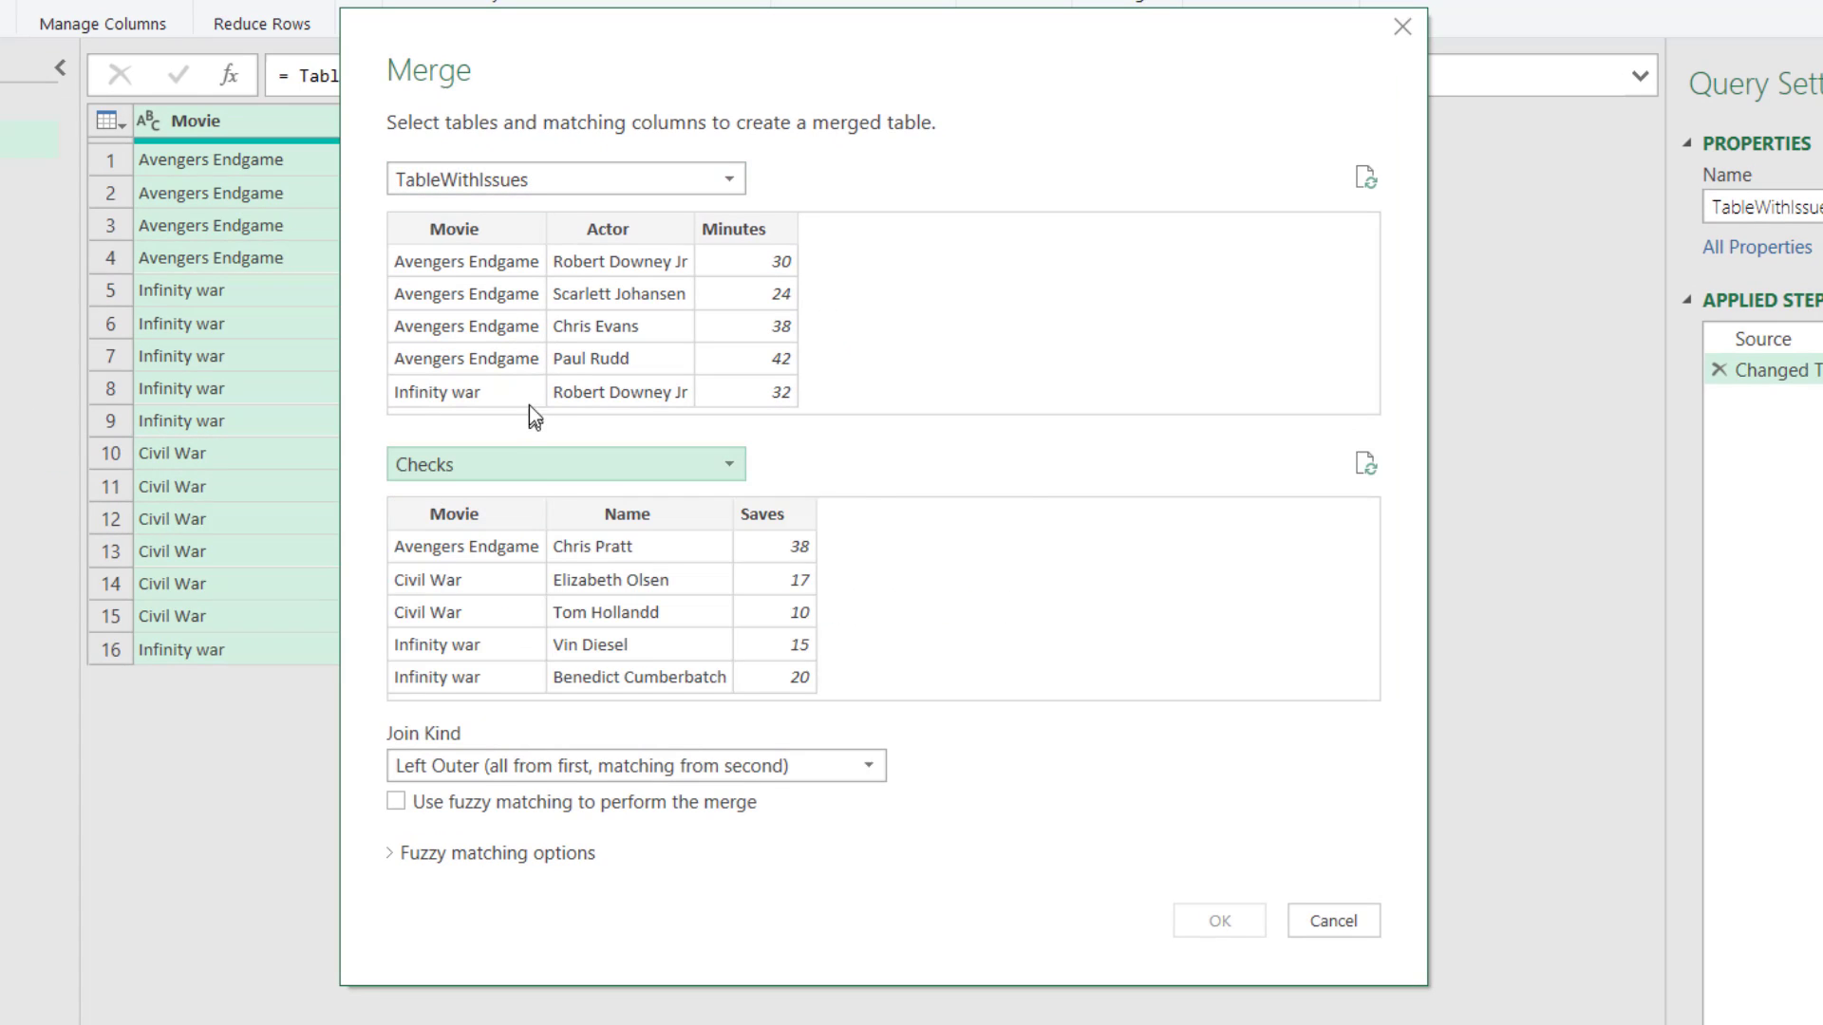
left_click(619, 230)
left_click(609, 515)
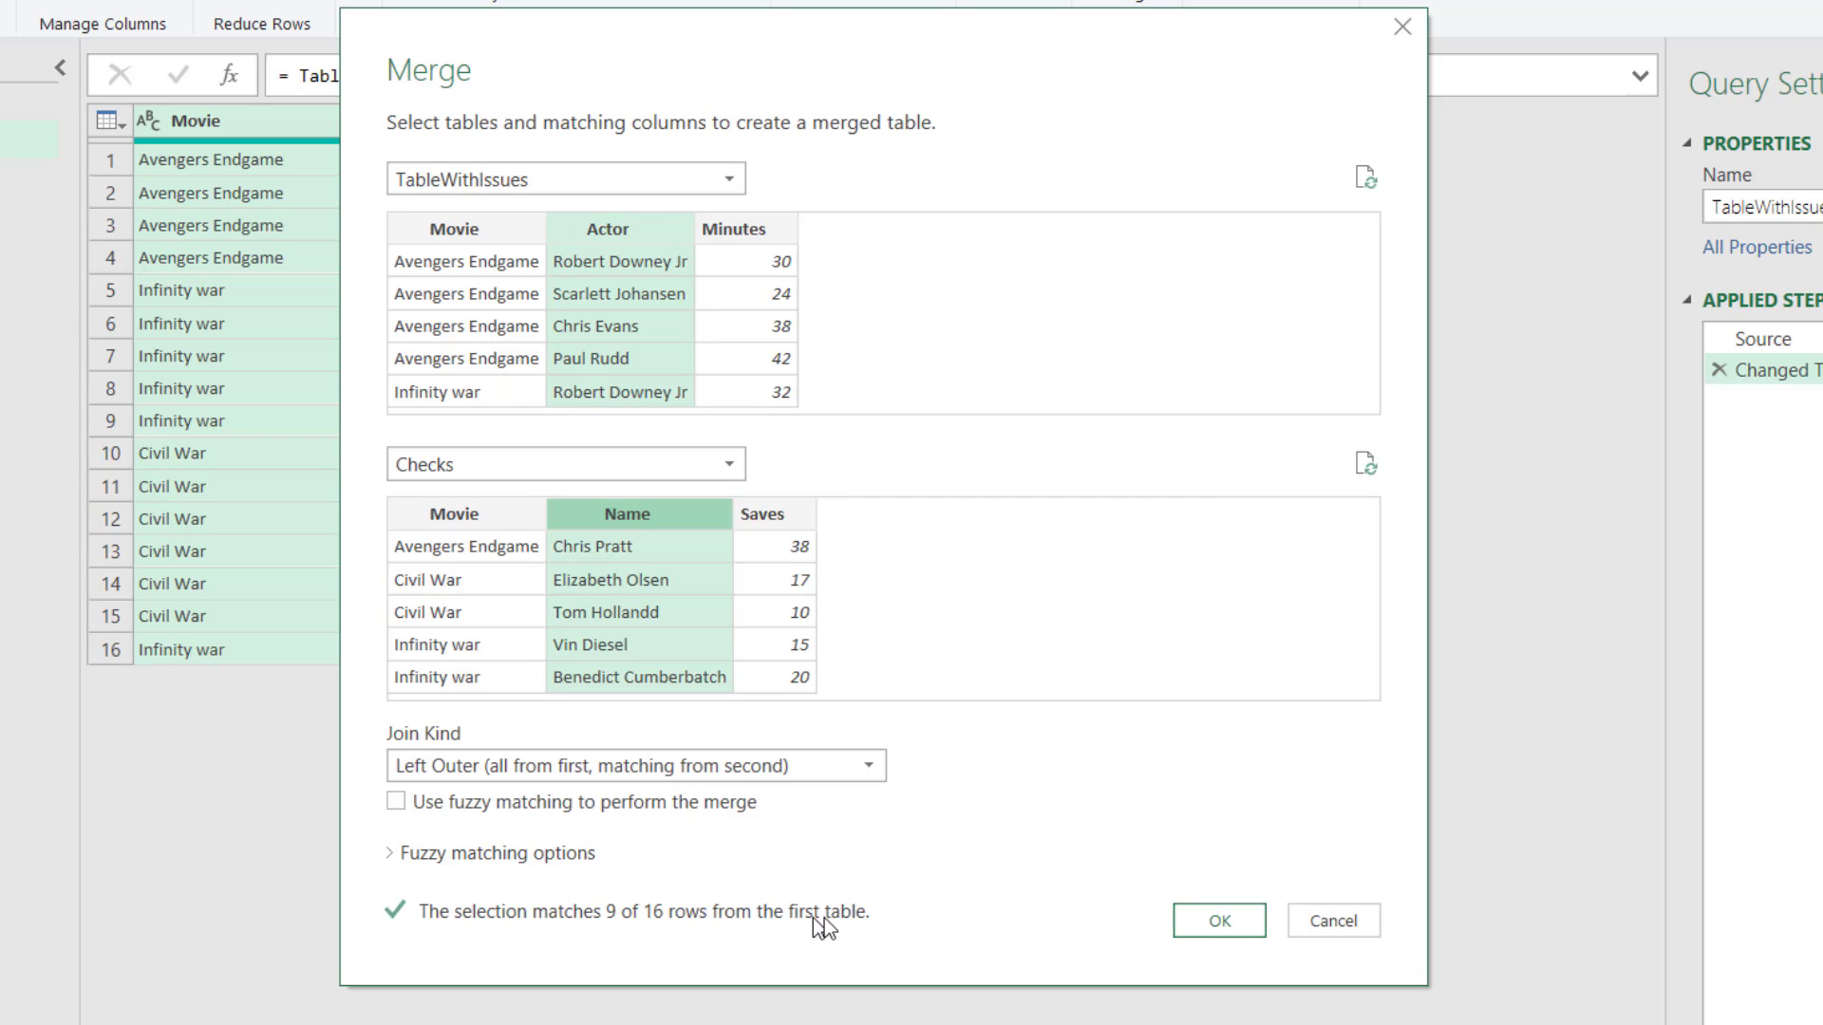
left_click(1206, 932)
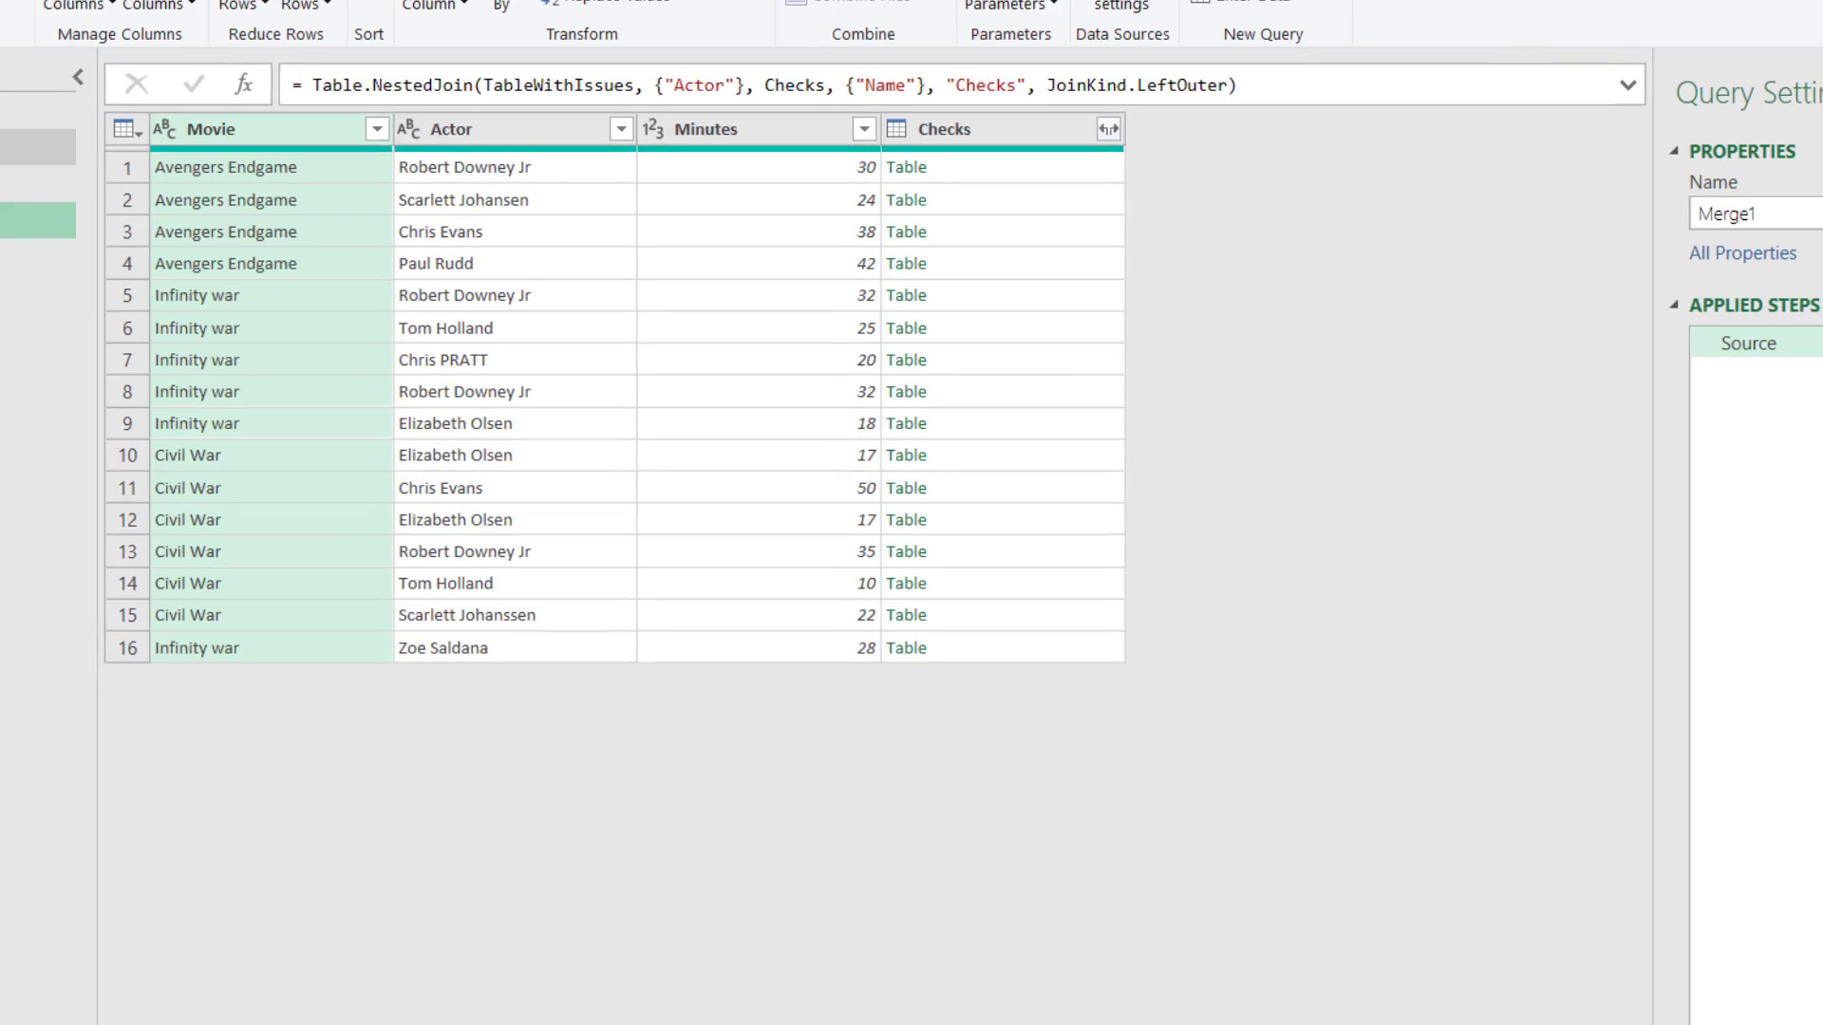
Step: Switch back to the TableWithIssues query, now showing 18 rows
left_click(38, 149)
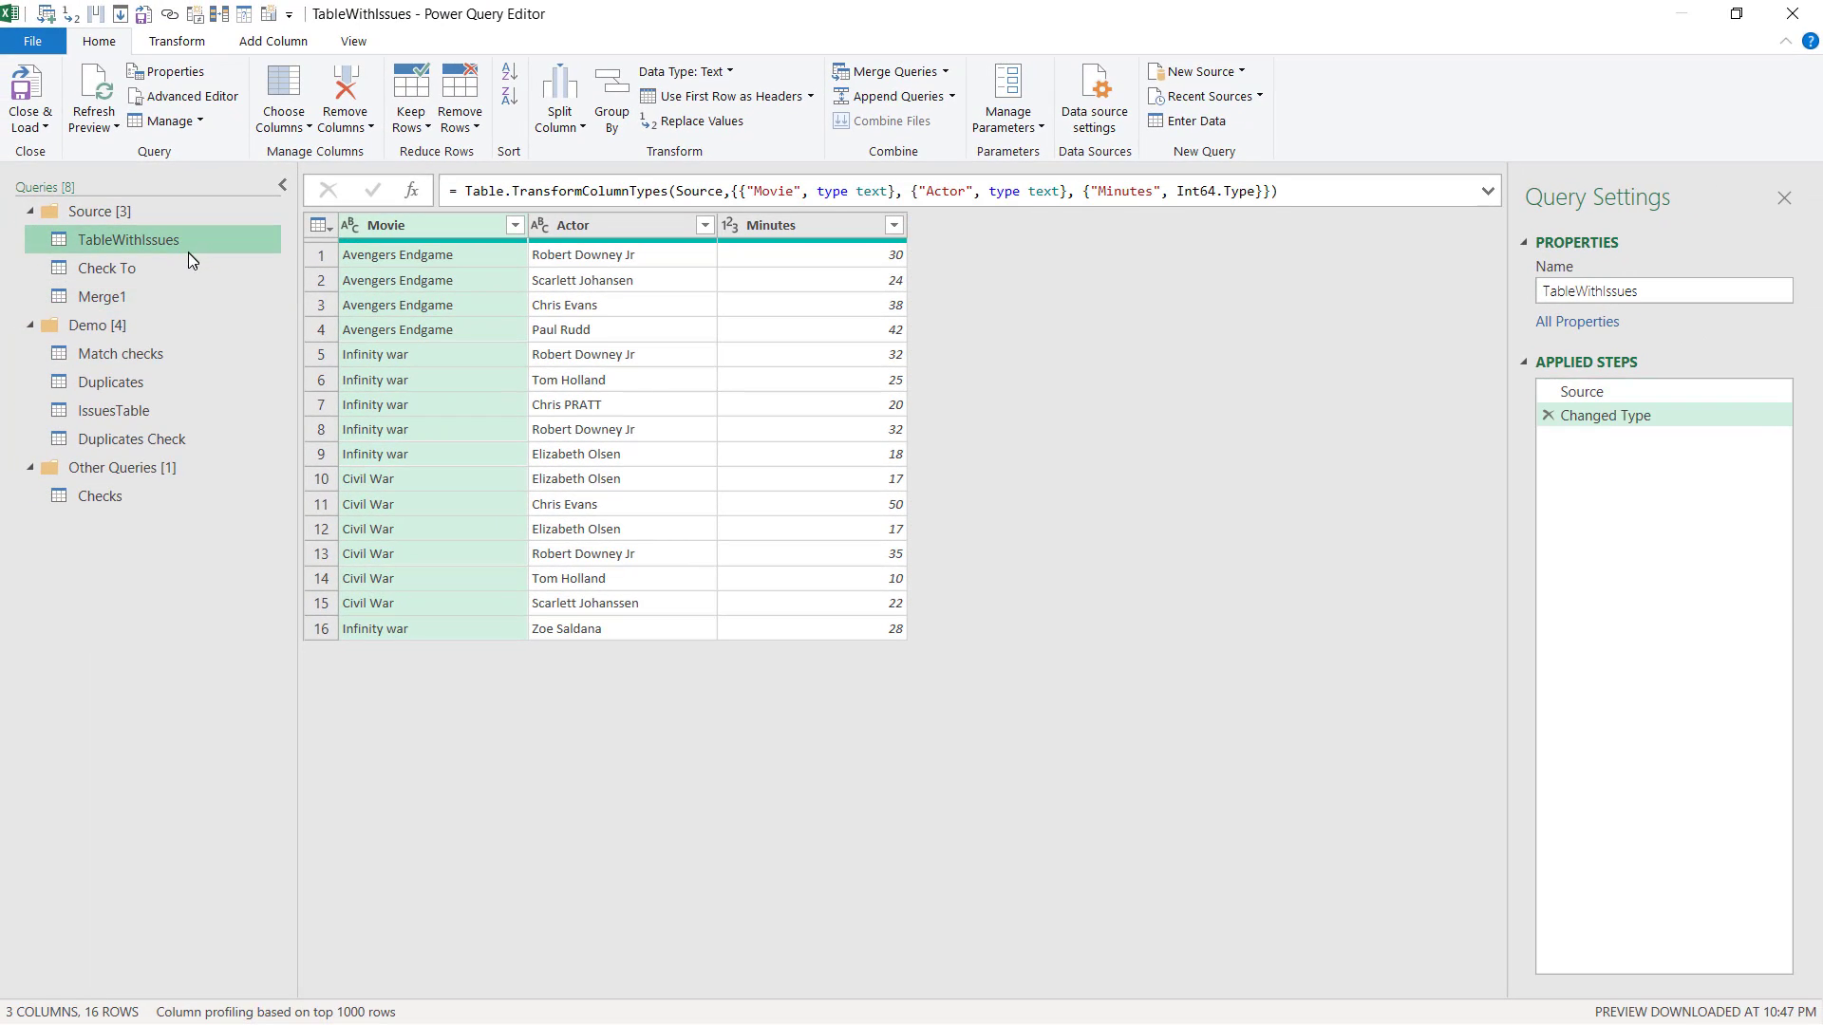
left_click(169, 298)
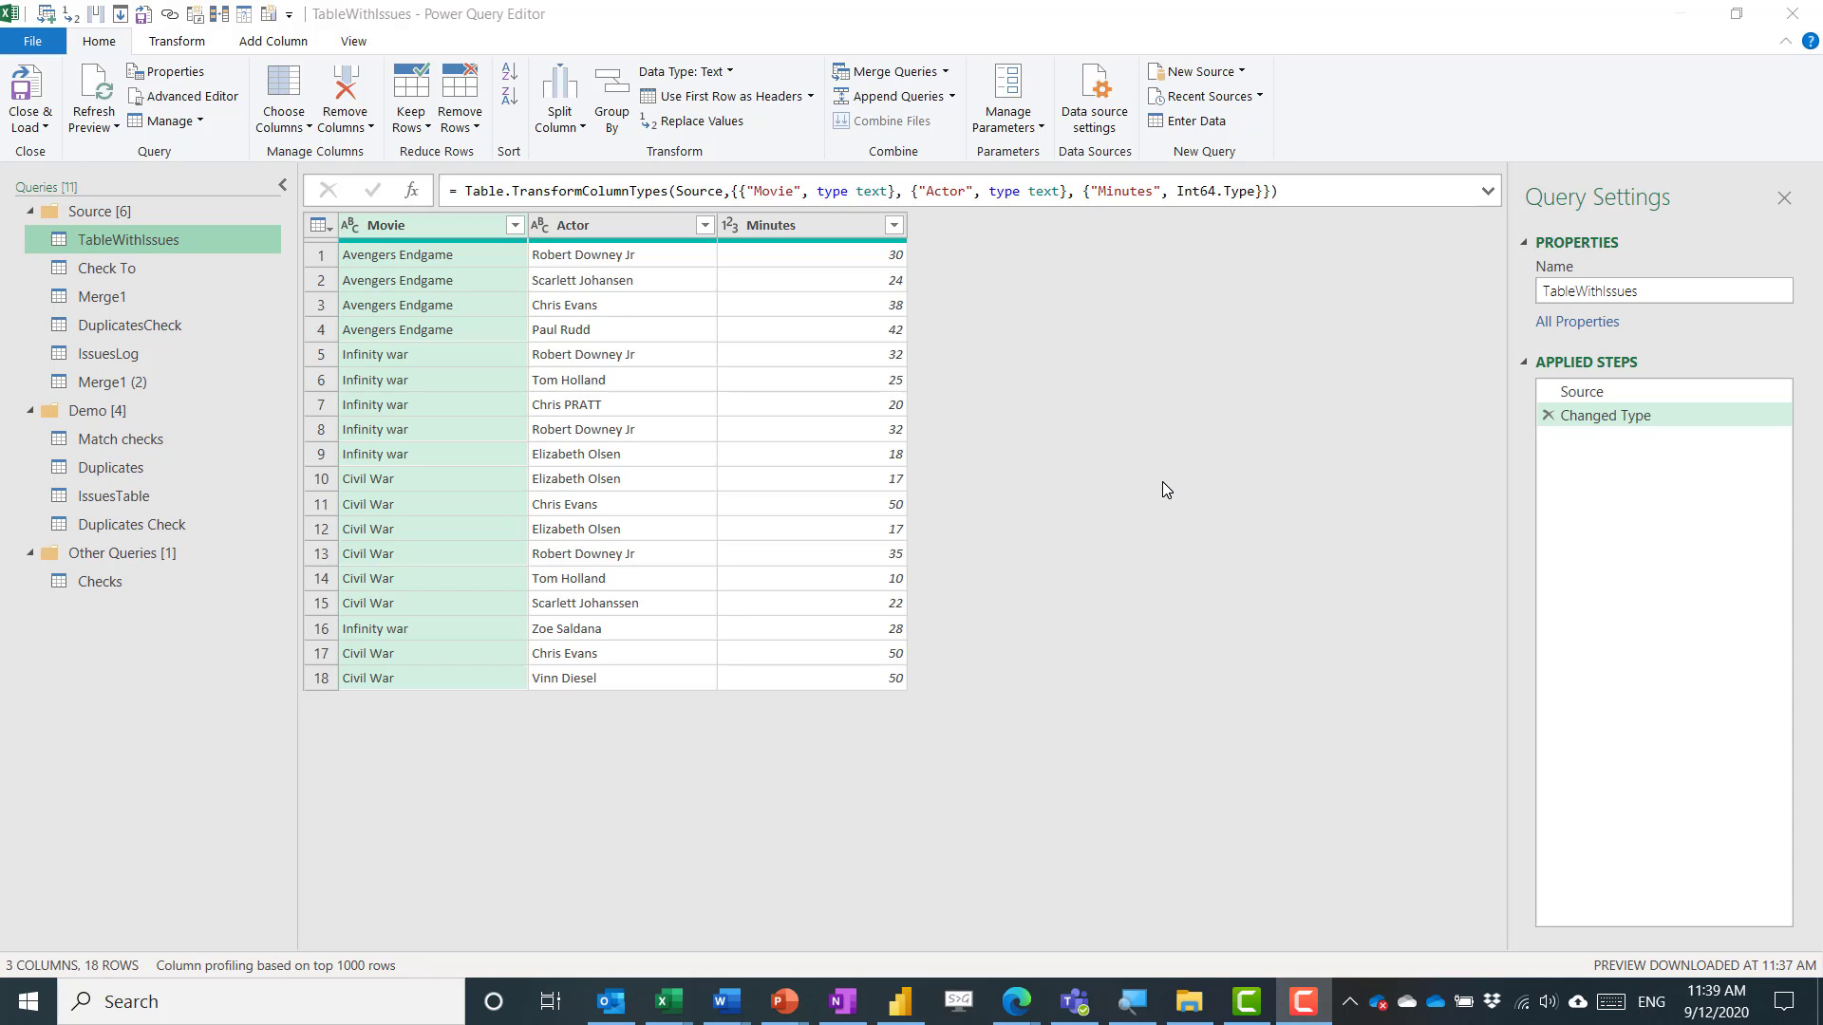
Step: Merge TableWithIssues with Checks on Actor = Name using a Left Anti join
left_click(1004, 453)
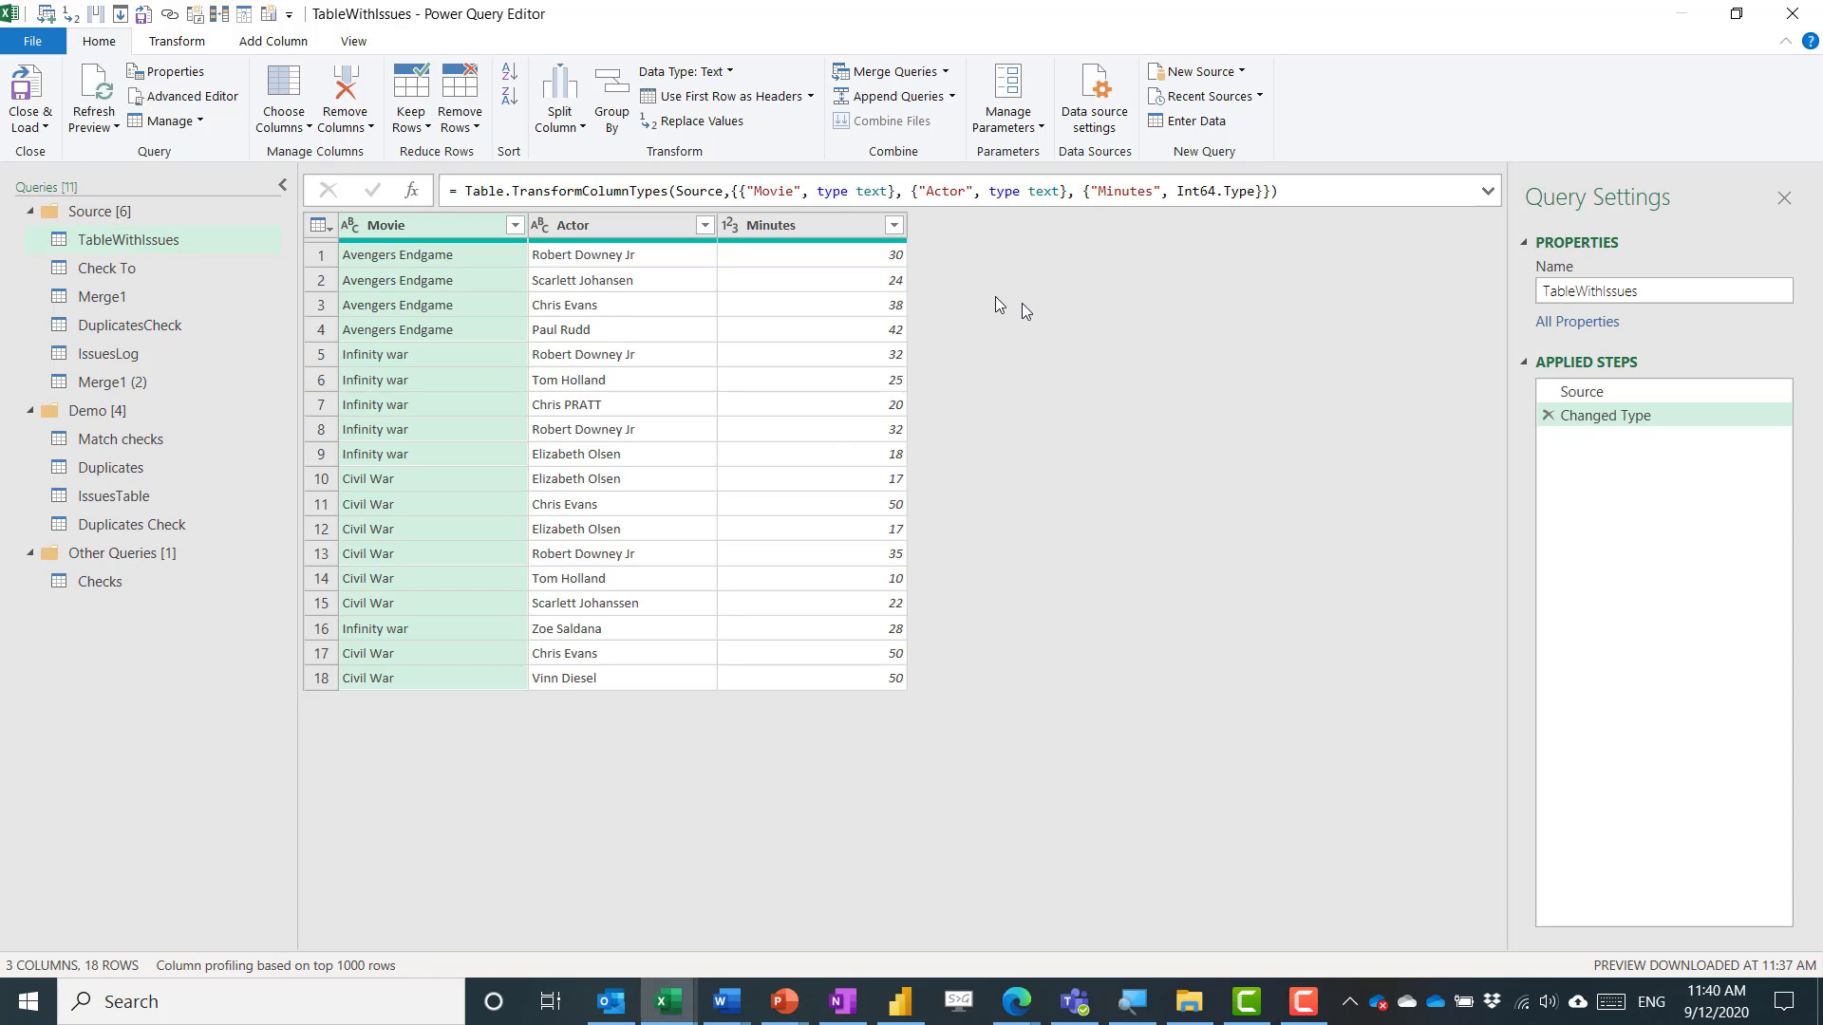
left_click(944, 71)
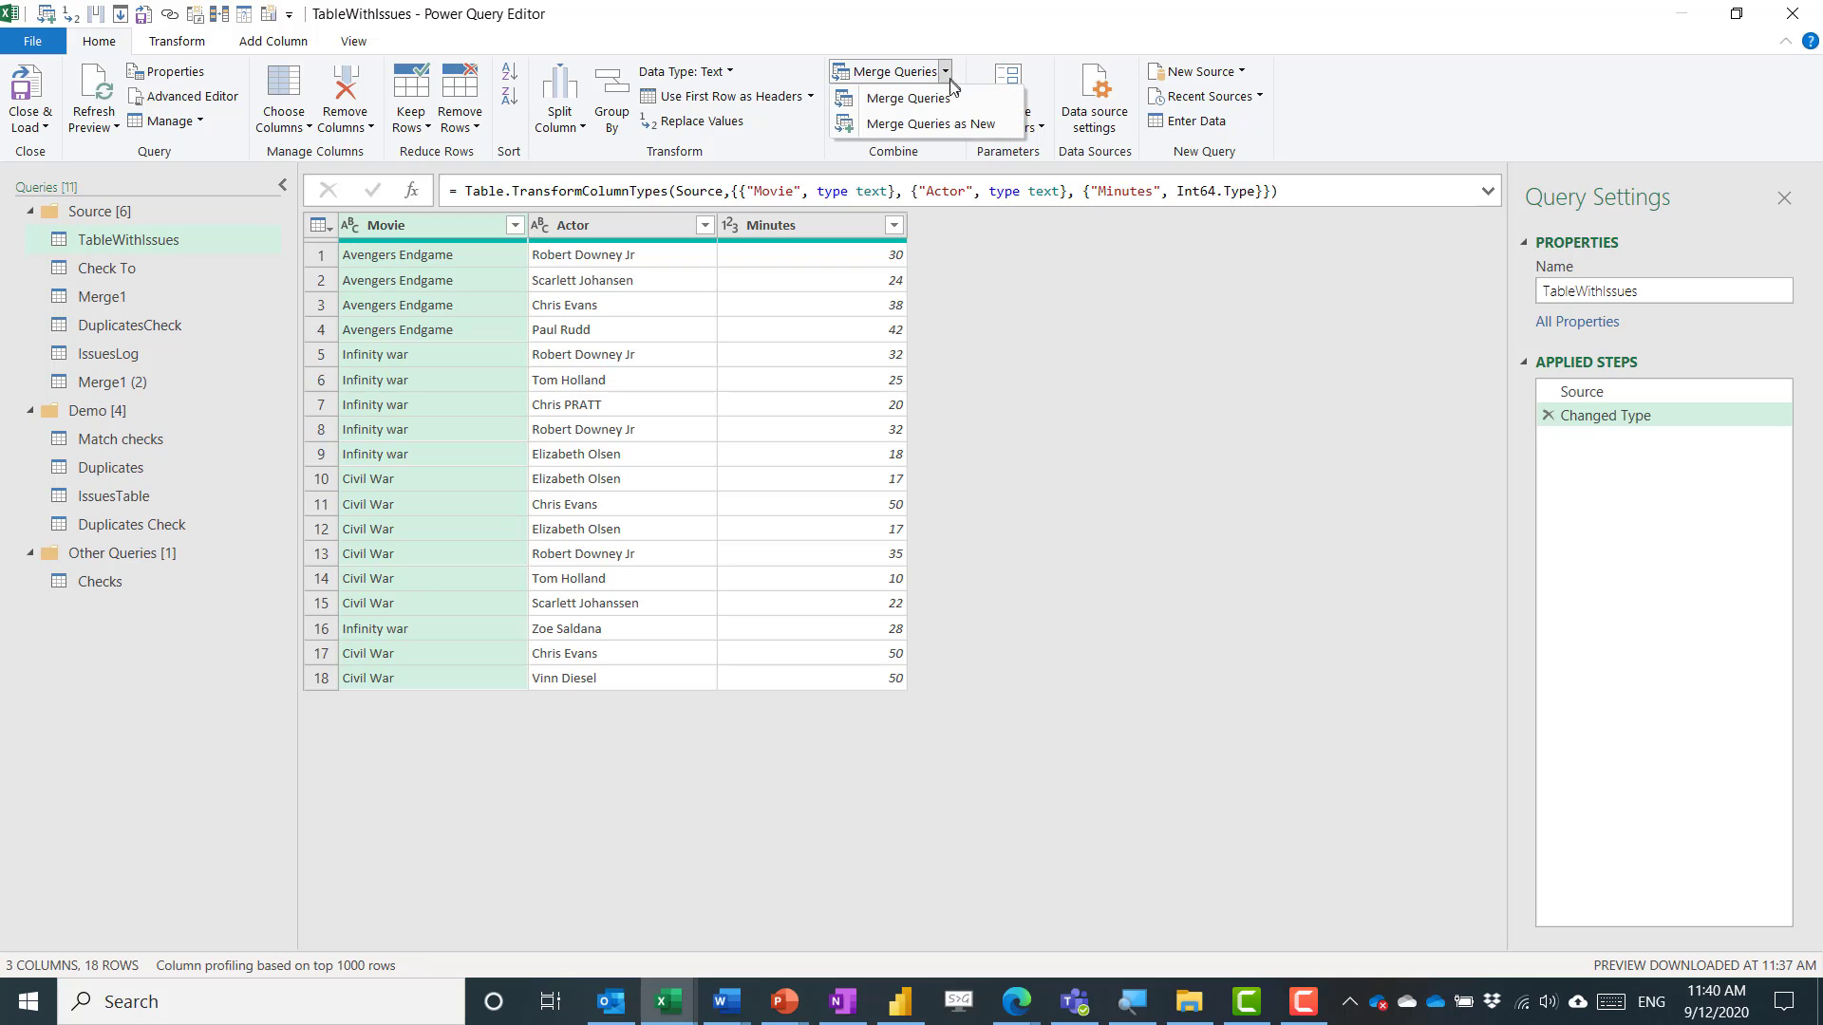
left_click(973, 124)
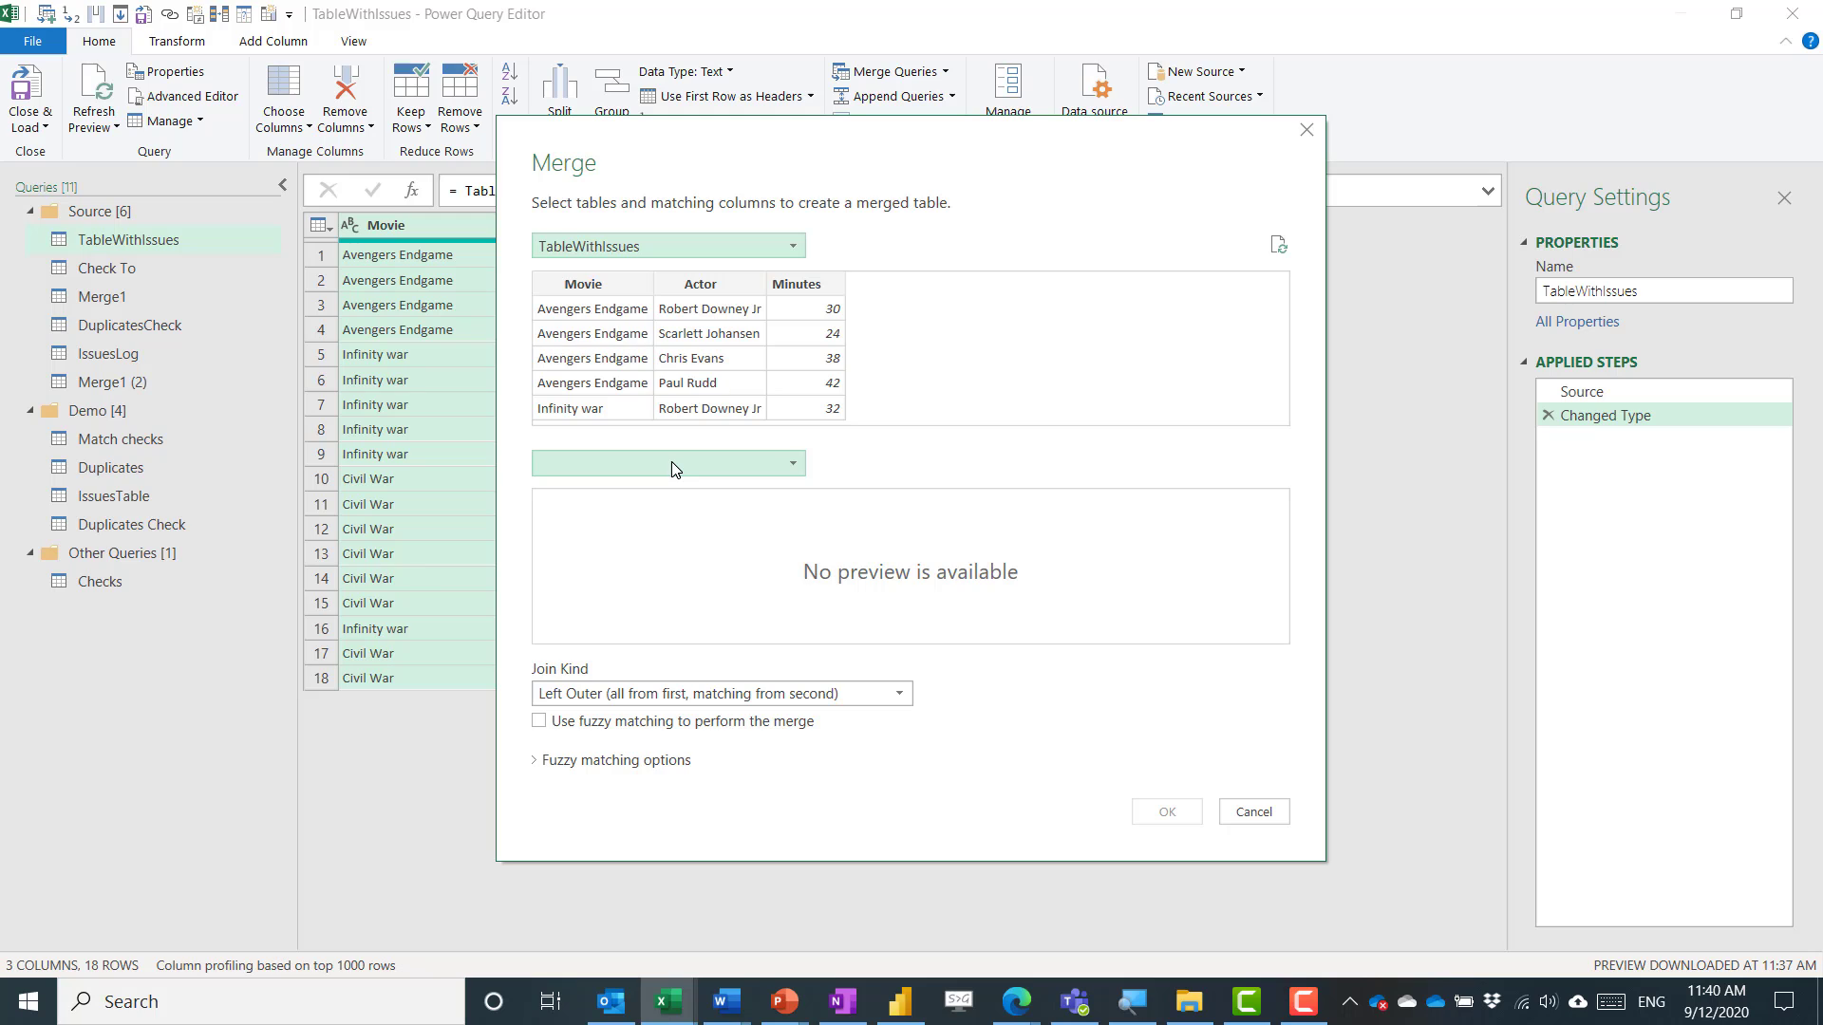
left_click(670, 463)
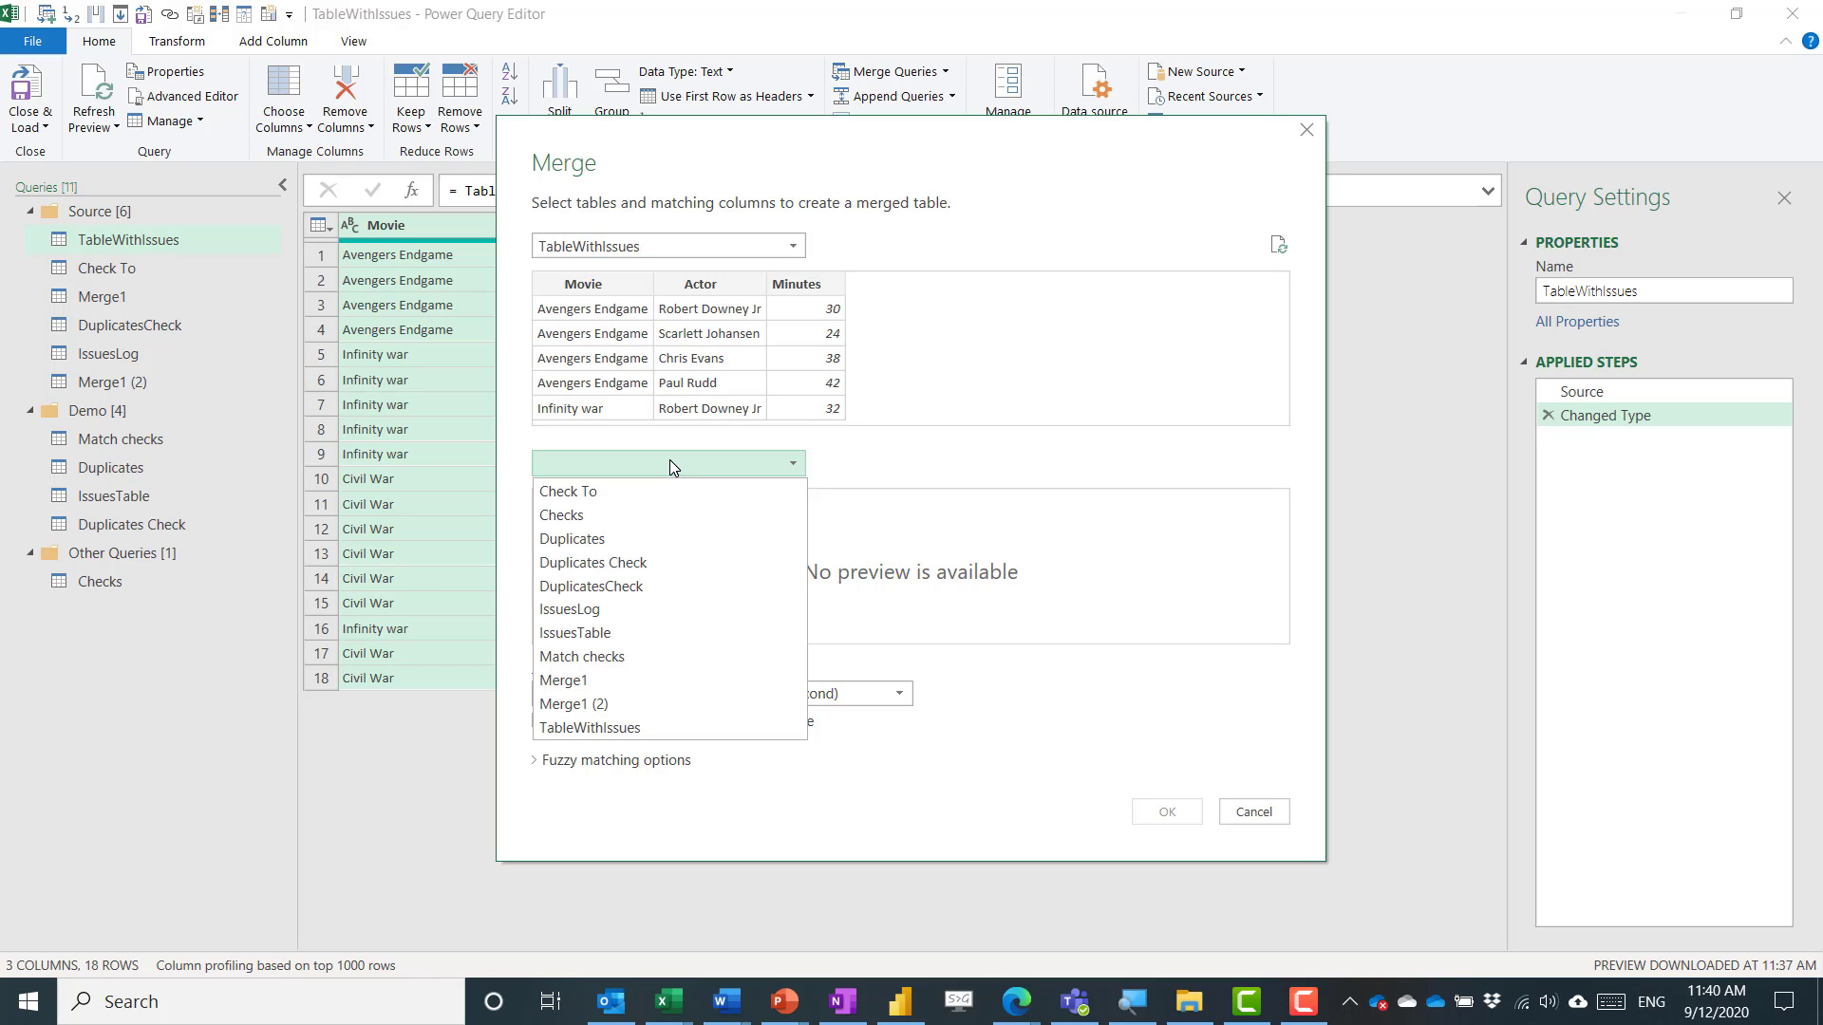
left_click(668, 515)
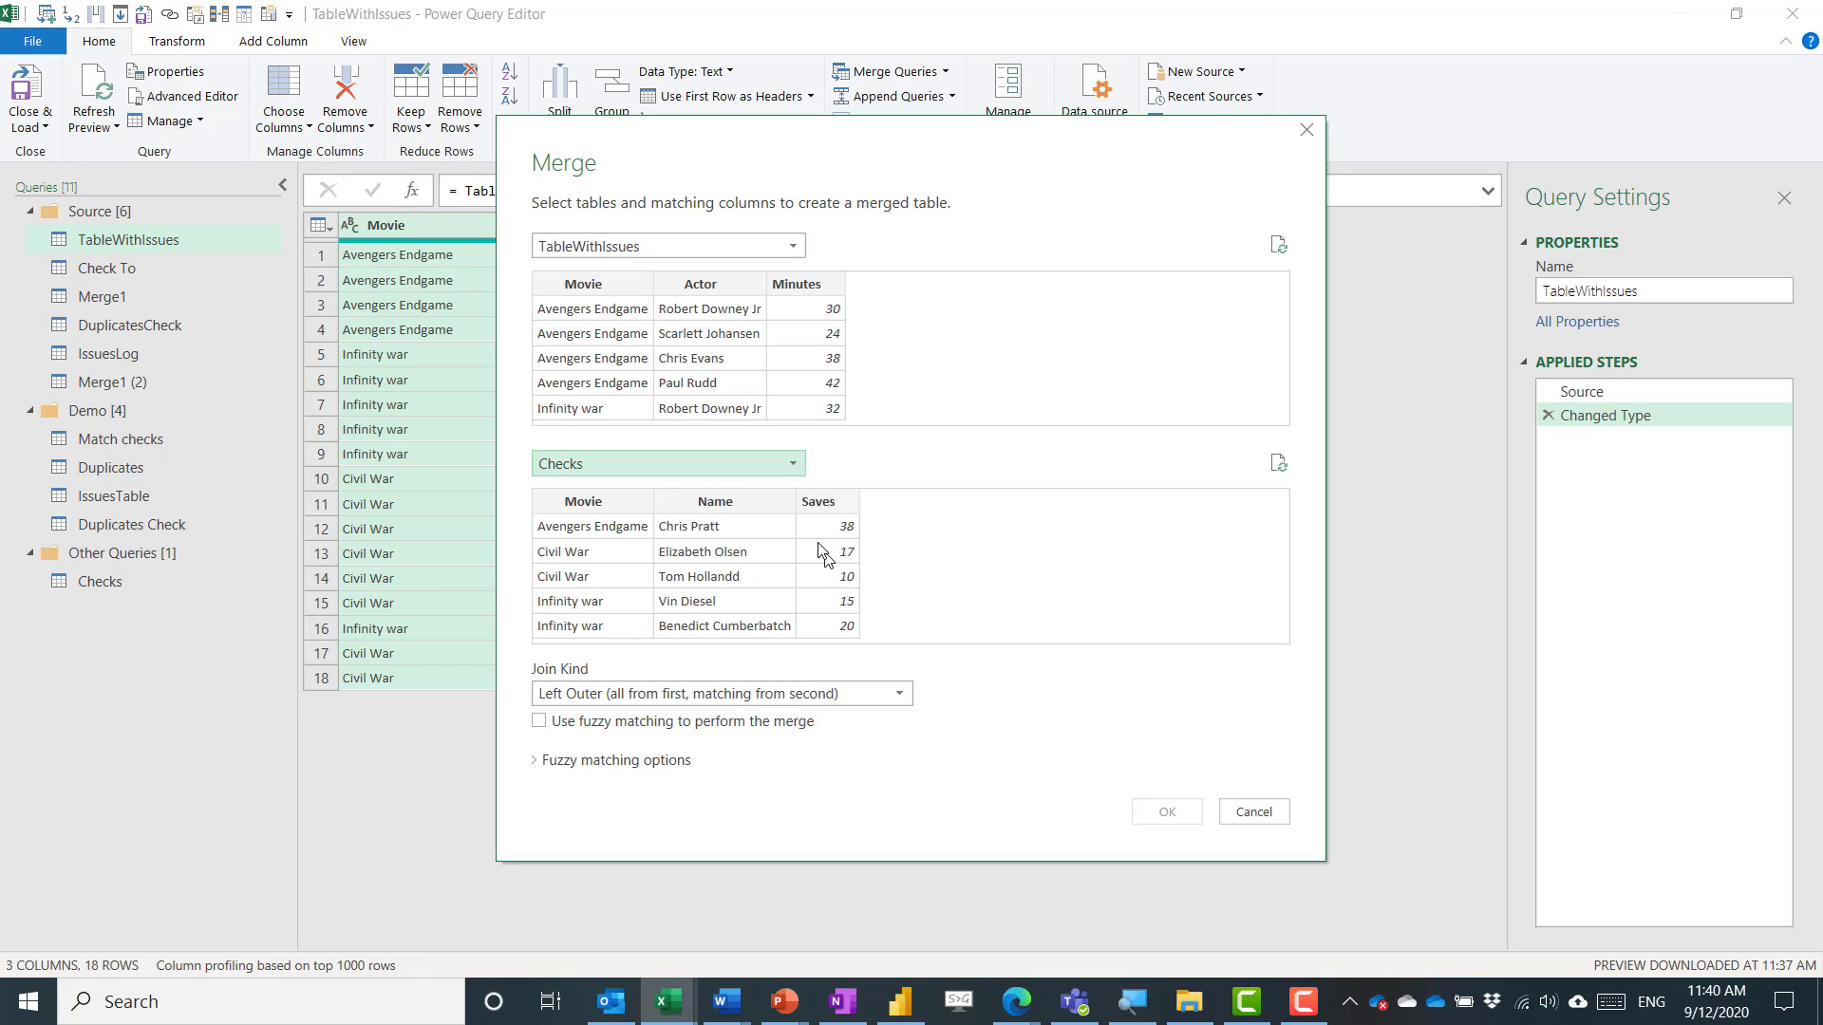
left_click(712, 285)
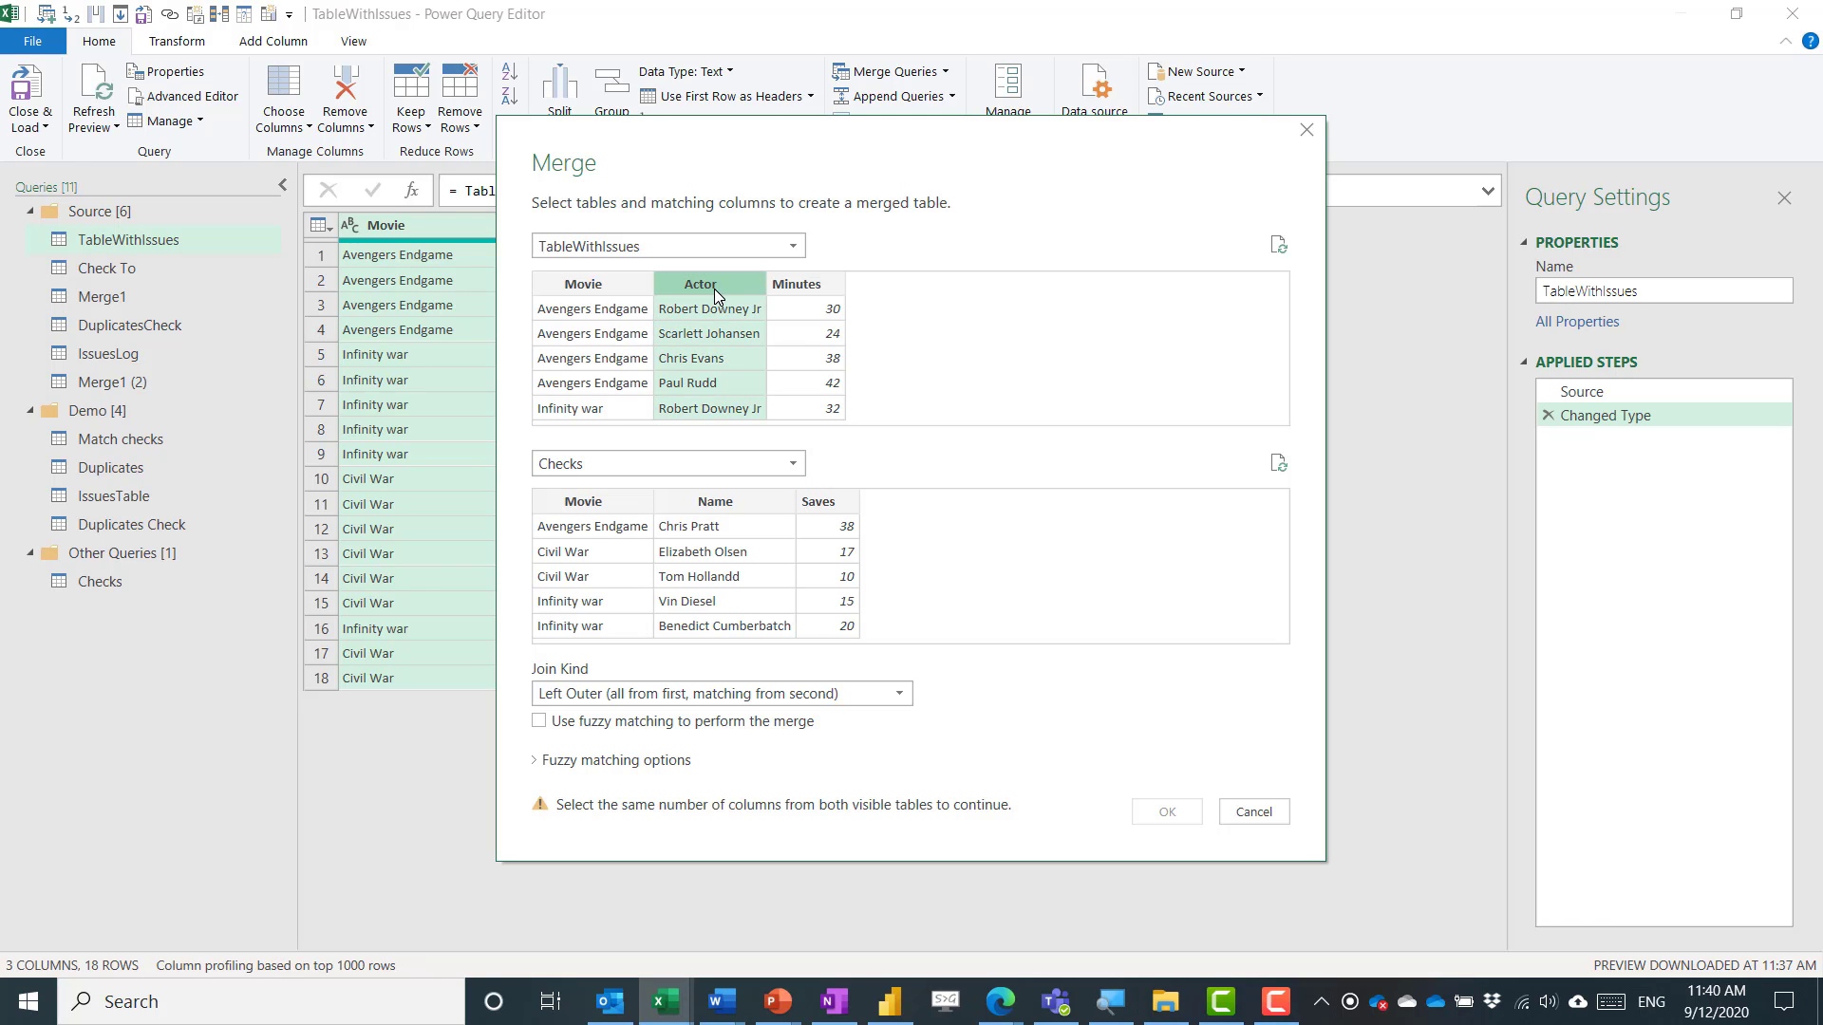
left_click(714, 502)
left_click(783, 696)
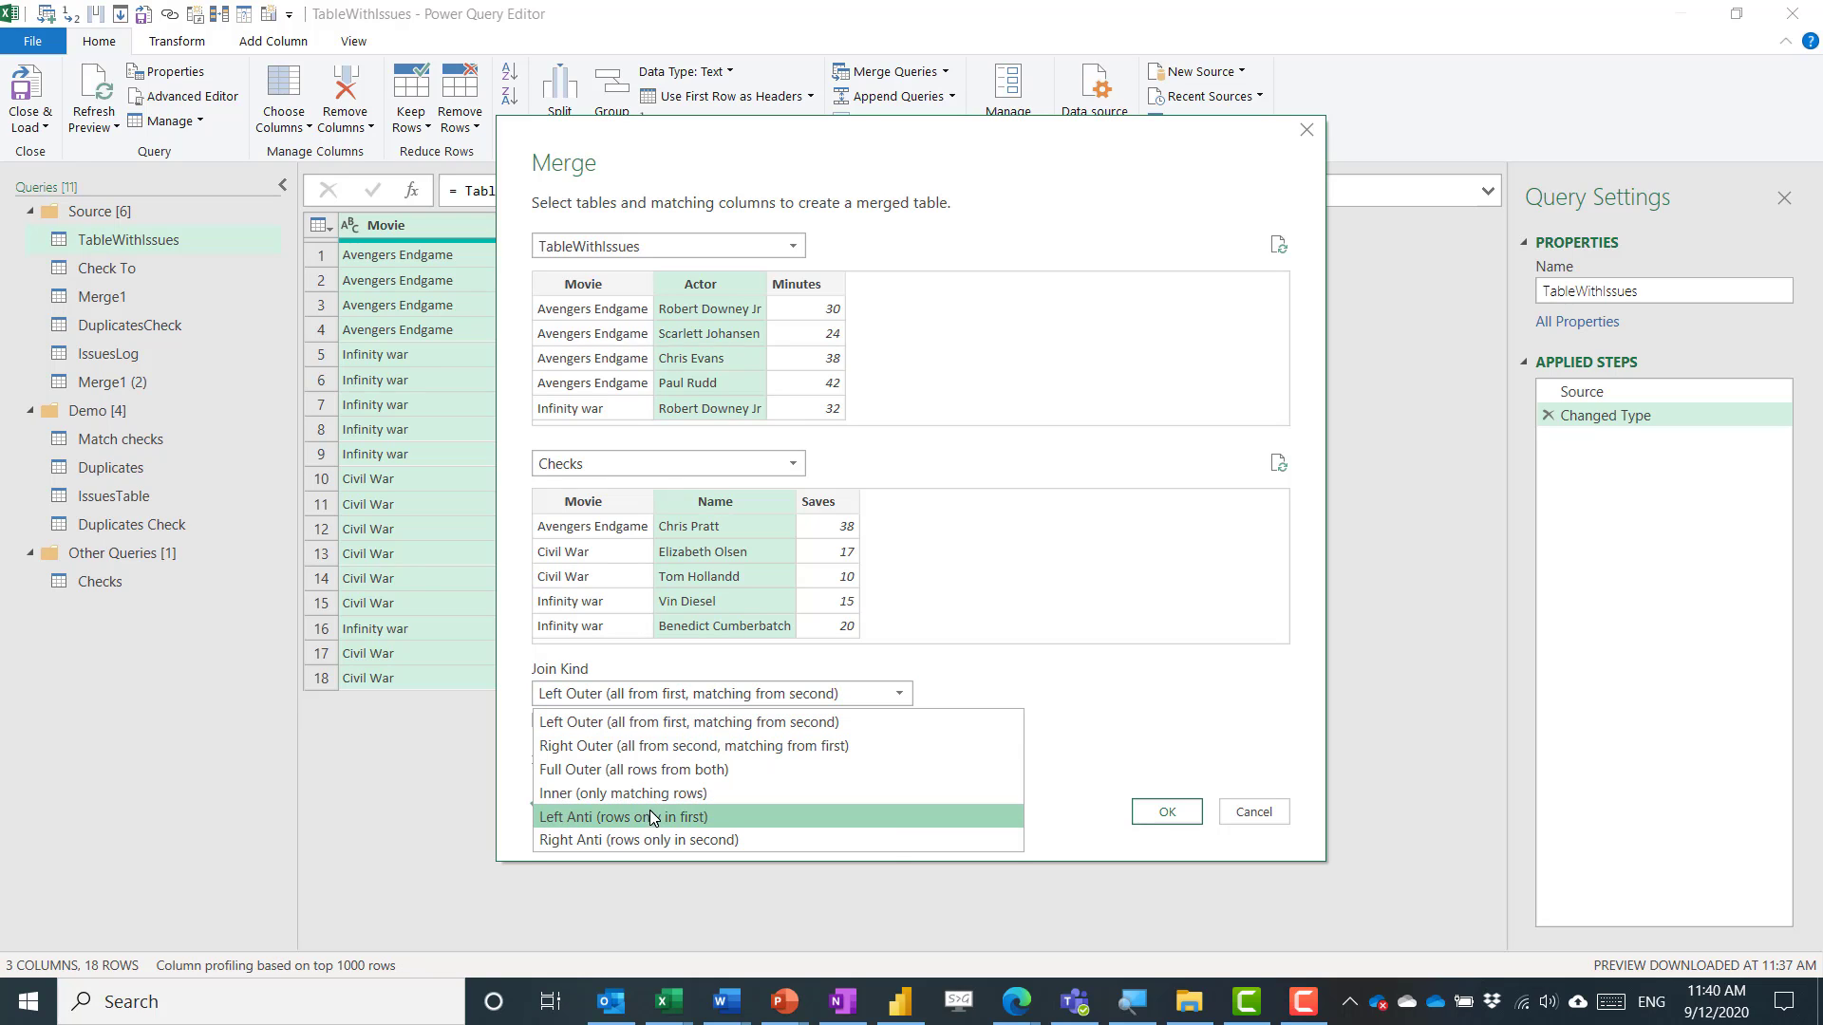
left_click(727, 819)
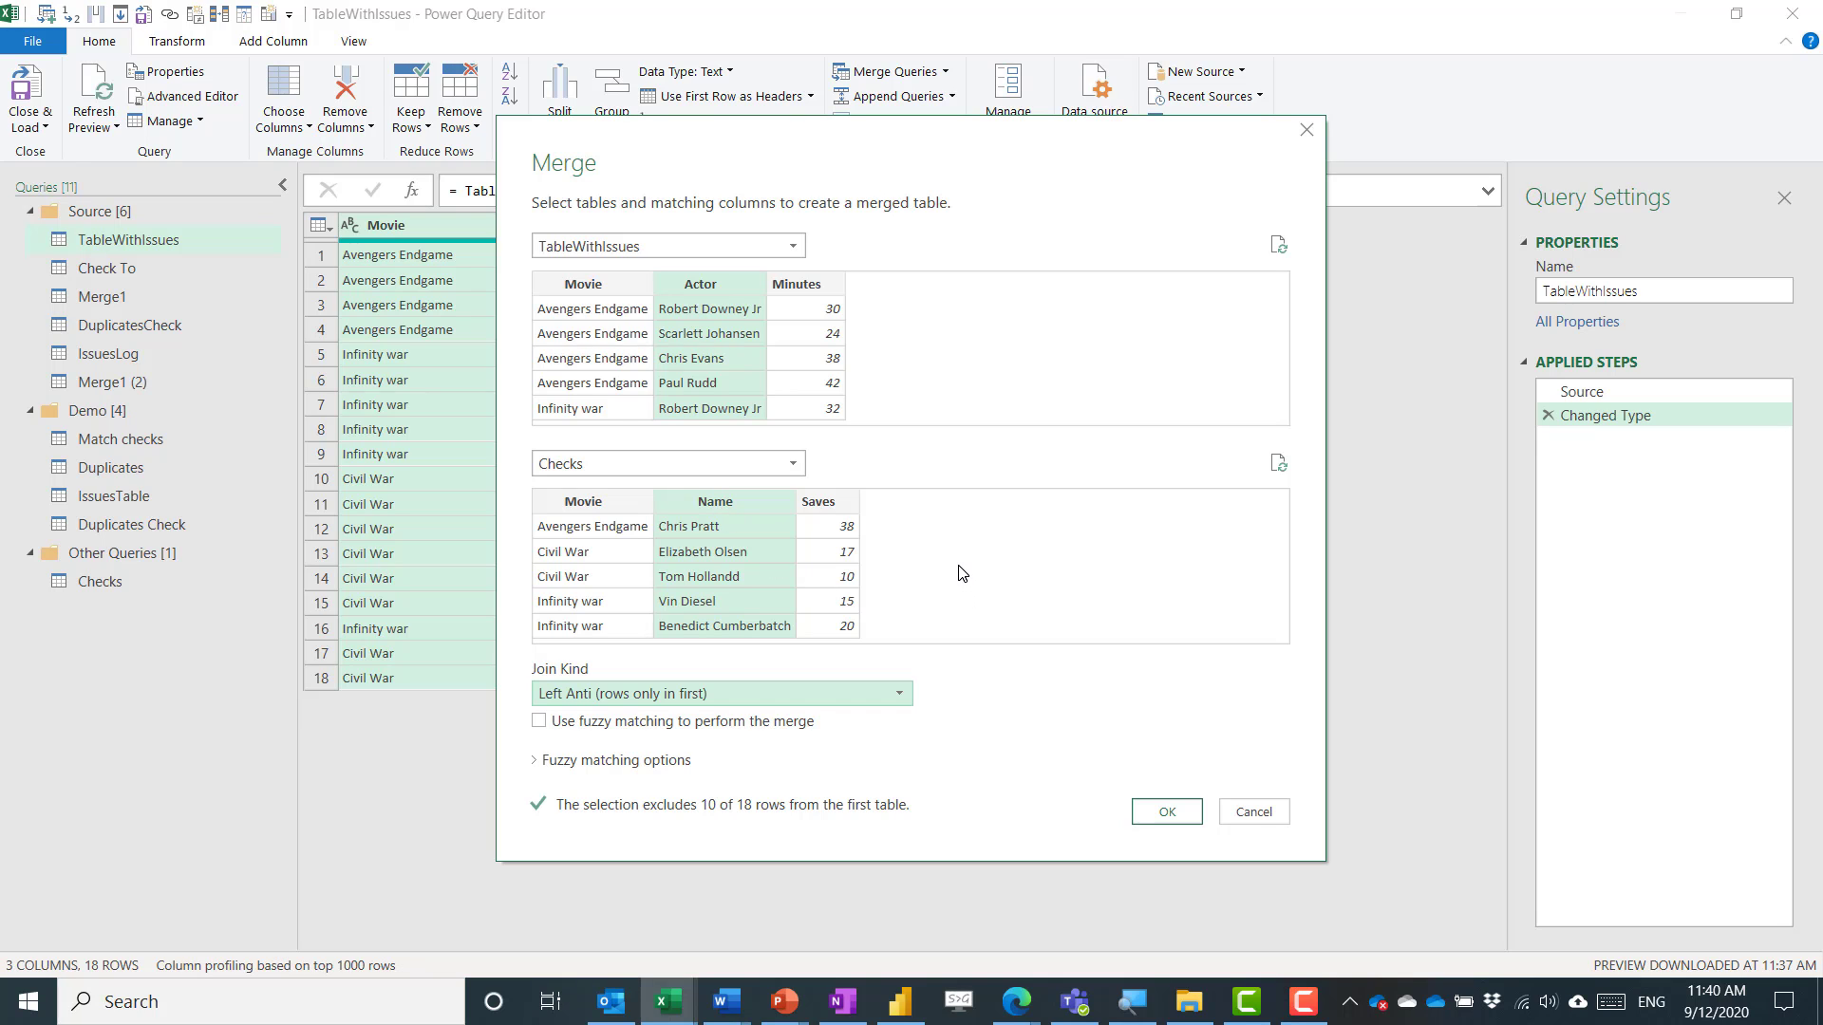
Step: Confirm the anti-join Merge2, briefly expanding then undoing the nested Checks columns
left_click(1173, 814)
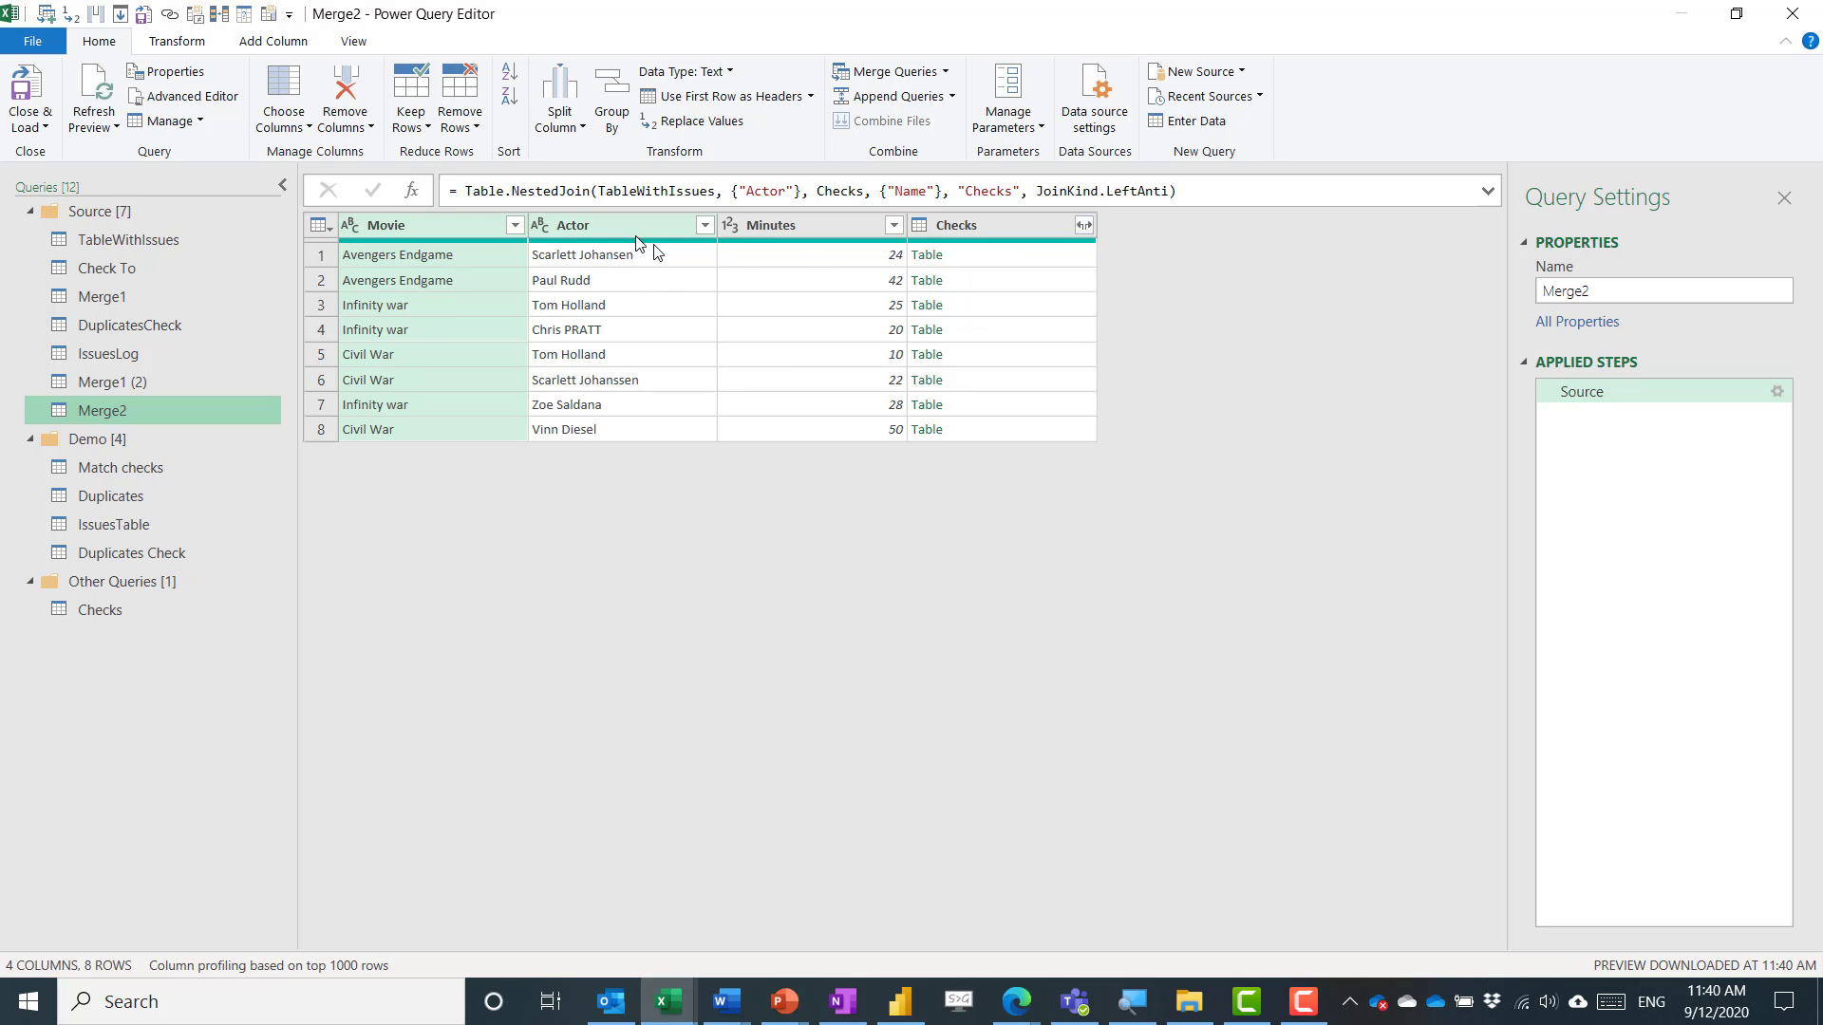
left_click(1084, 226)
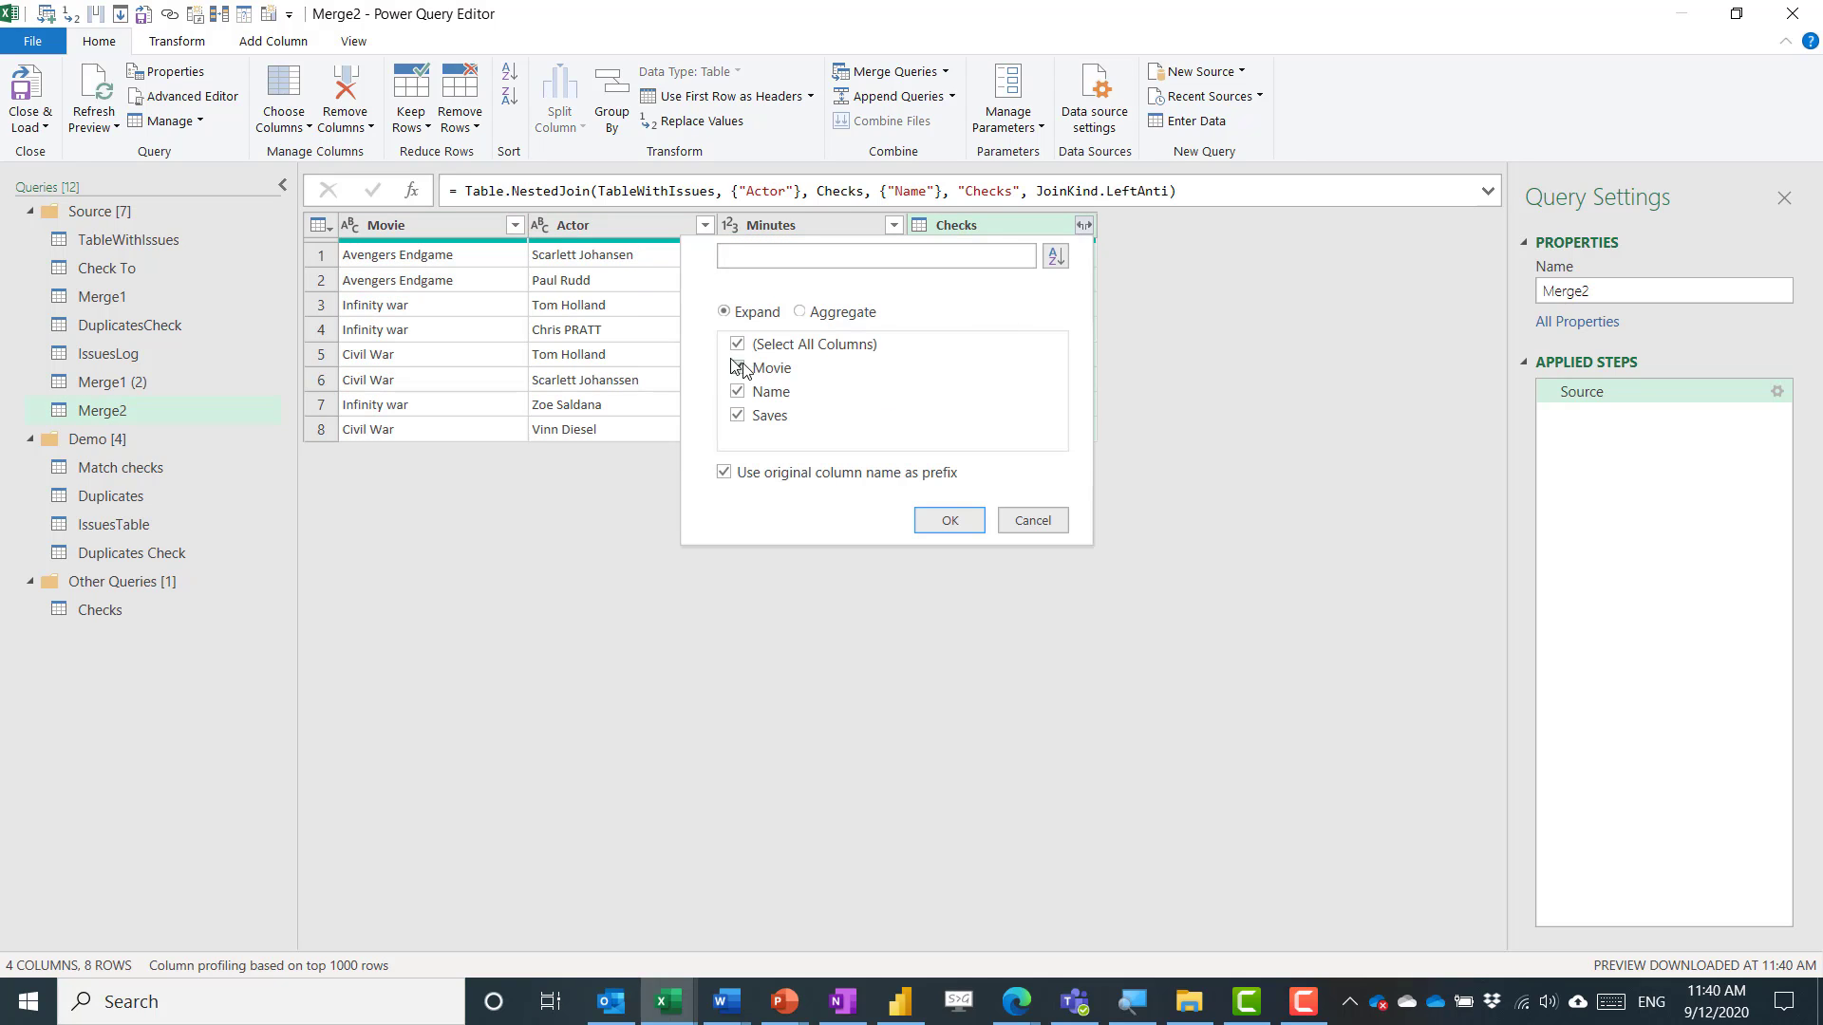
left_click(948, 520)
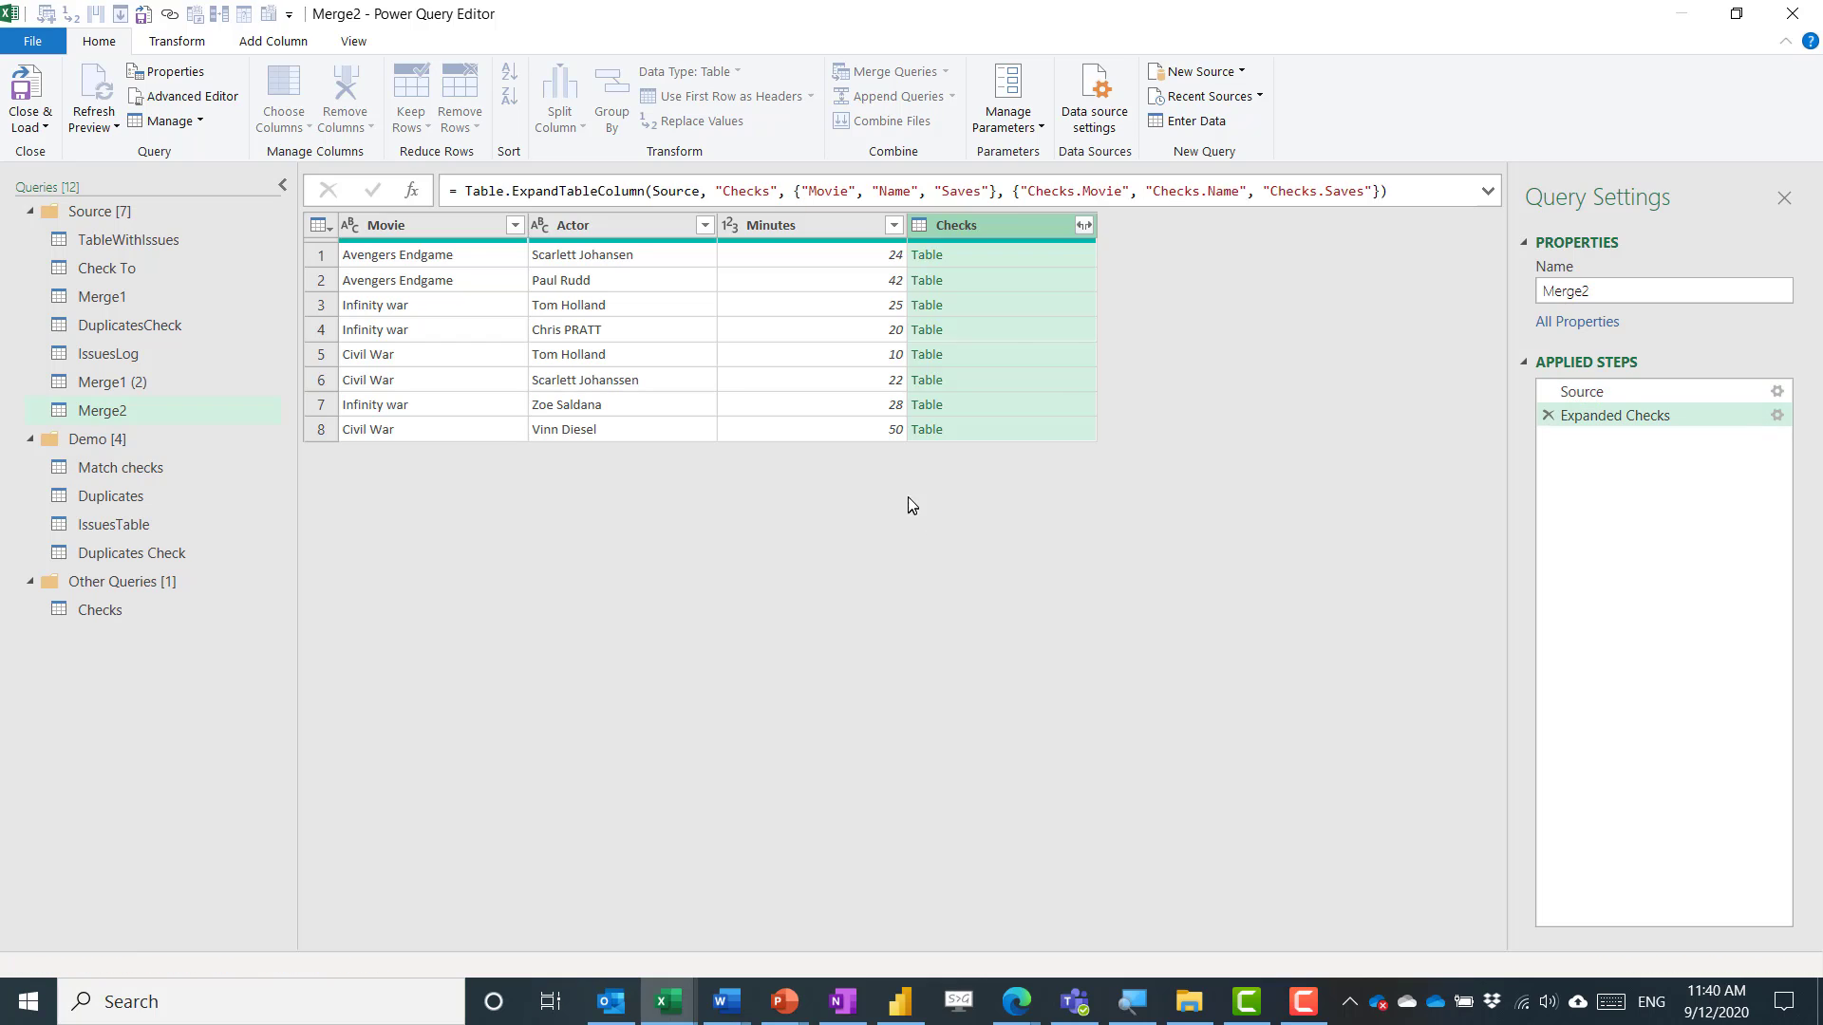
left_click(1547, 415)
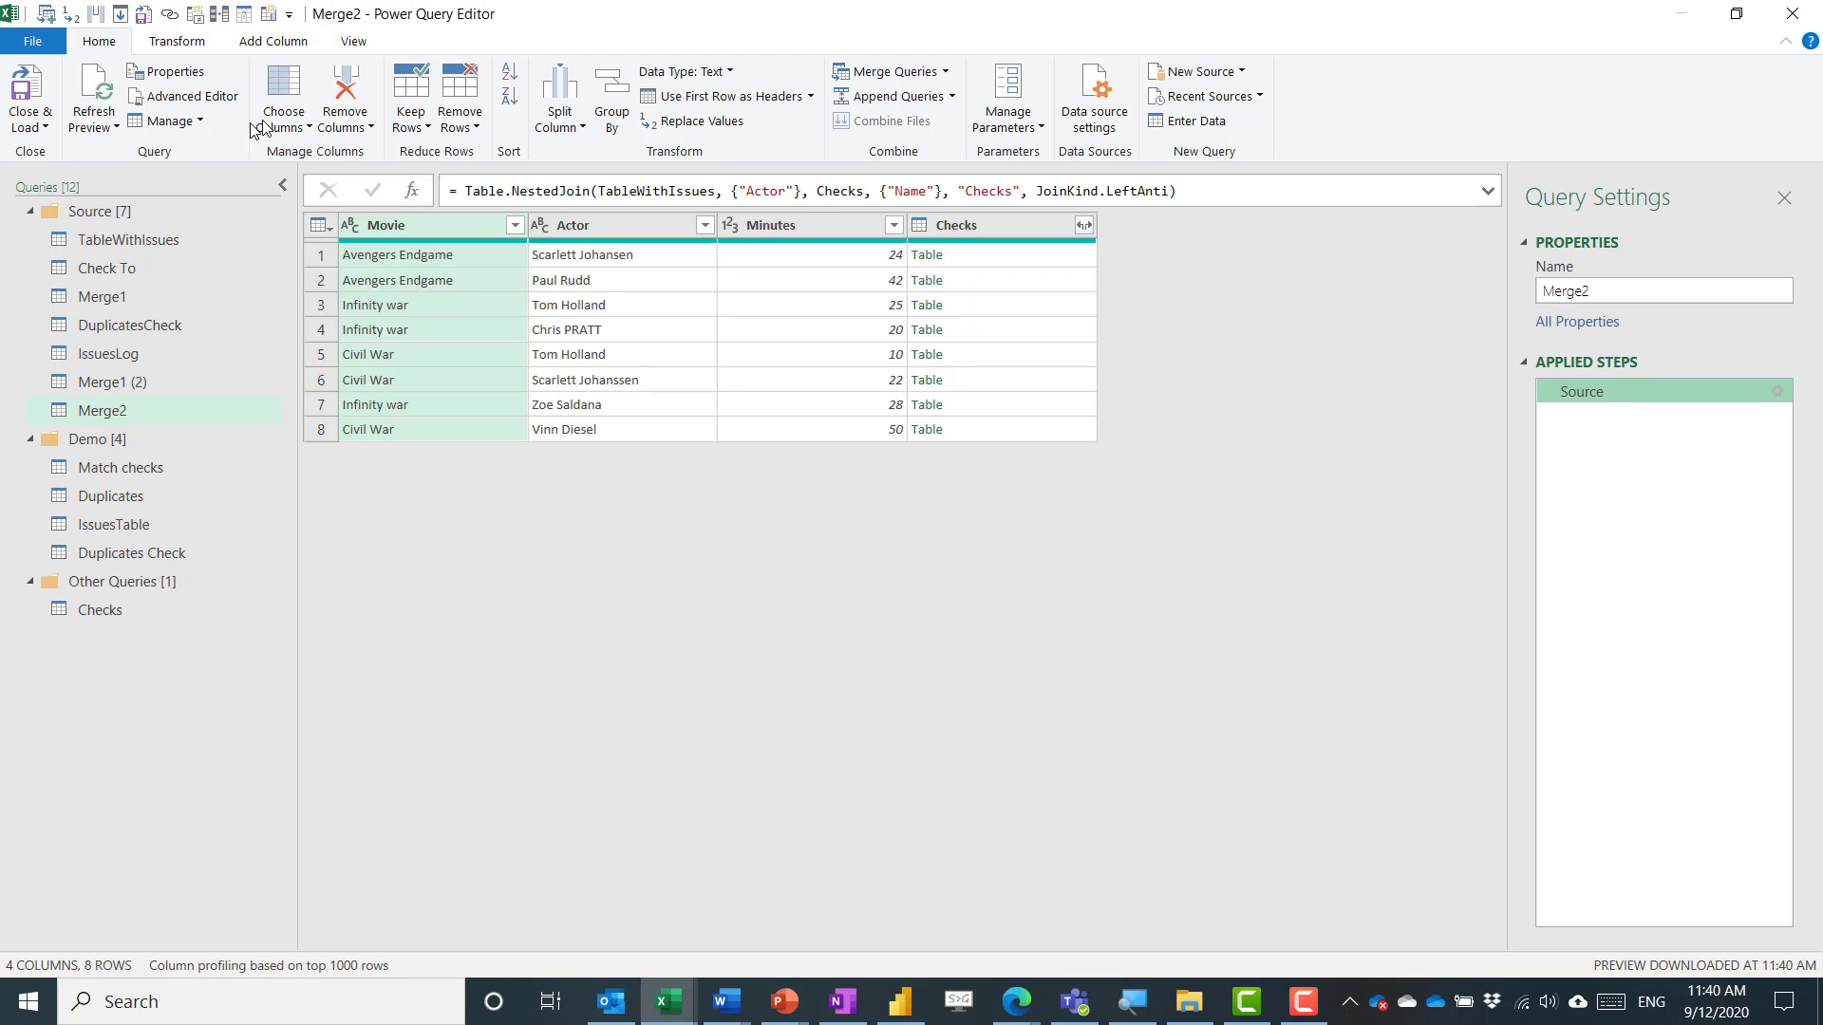
Step: Drop the Checks column so Merge2 keeps only Movie, Actor and Minutes
left_click(284, 95)
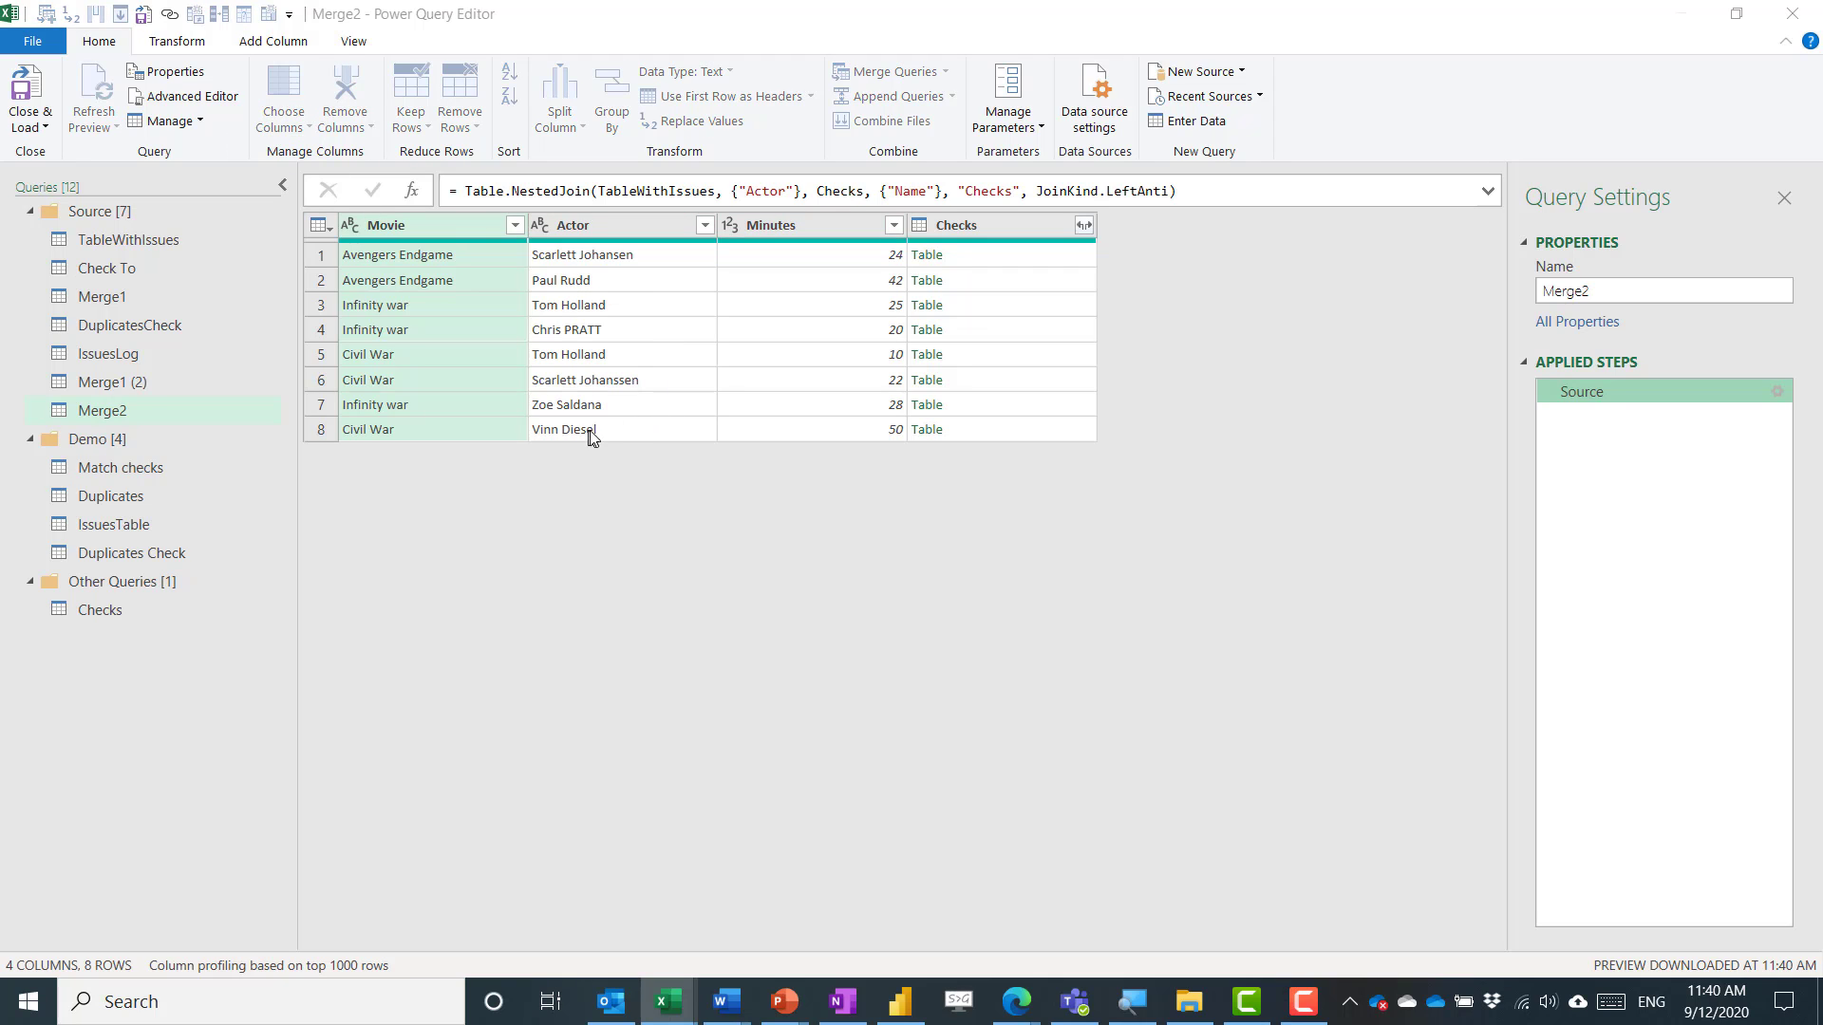
left_click(785, 370)
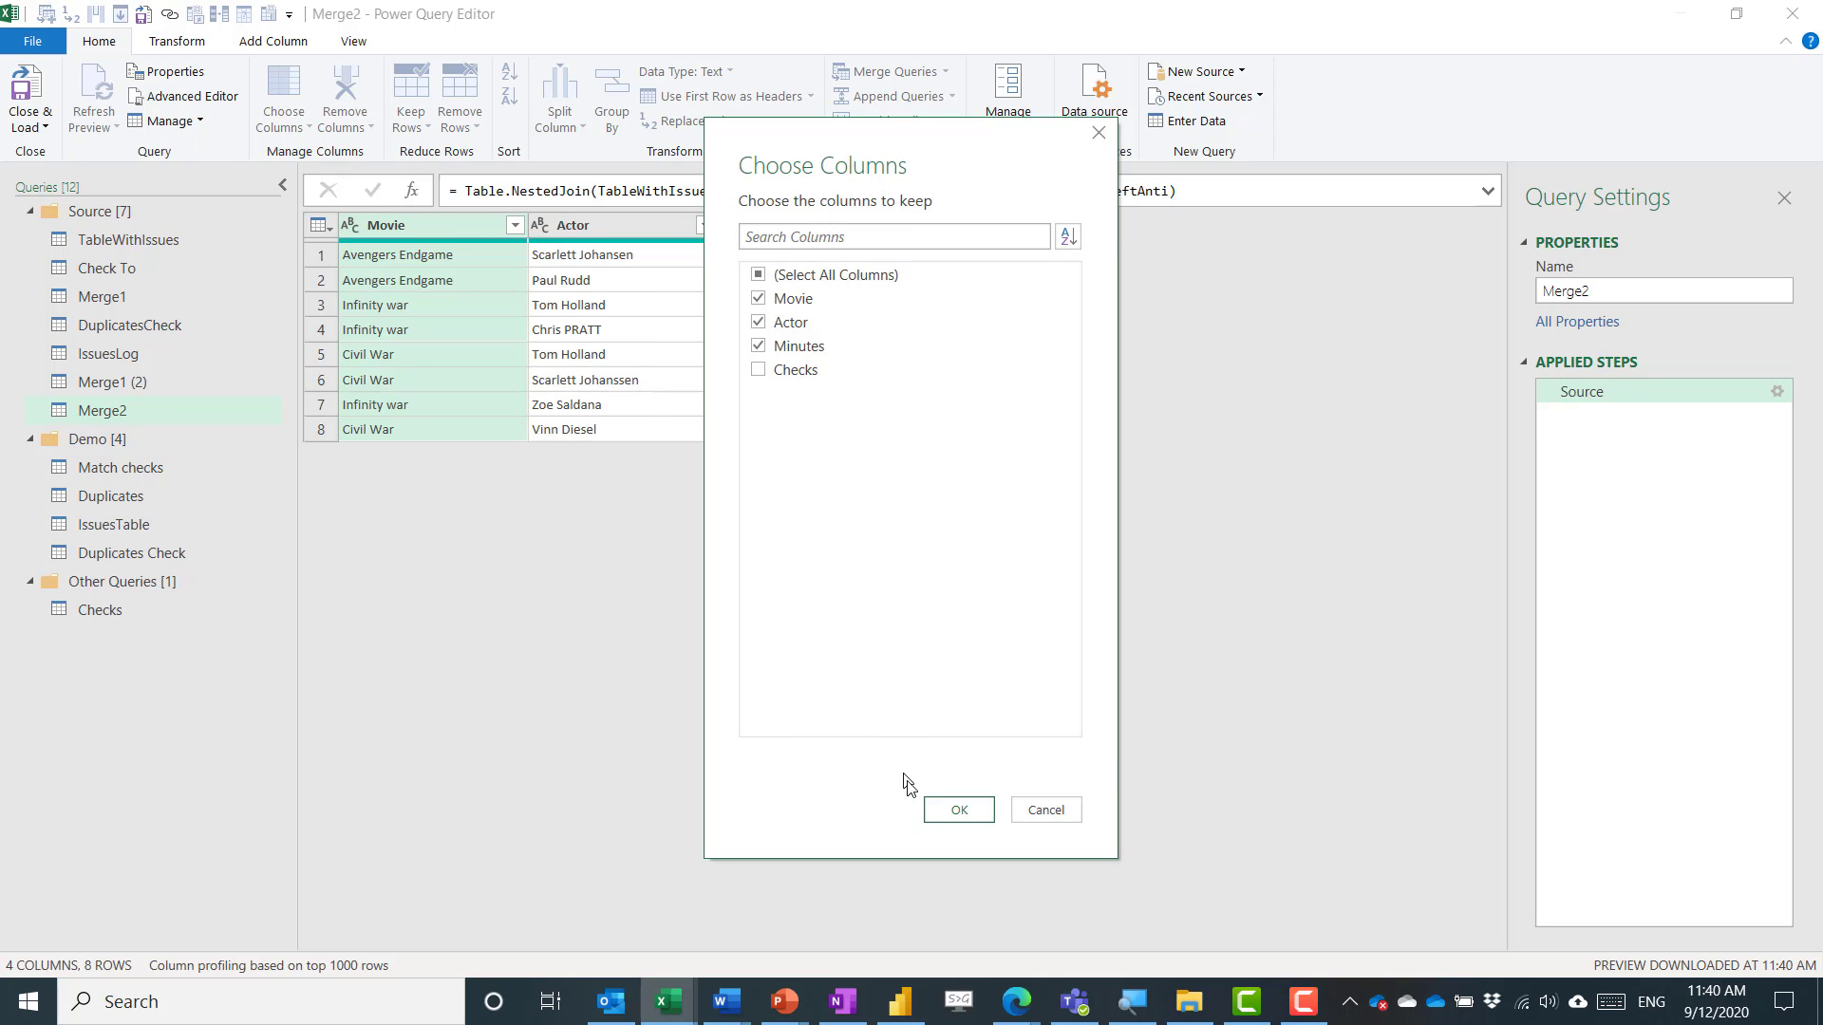
left_click(959, 810)
key("Up")
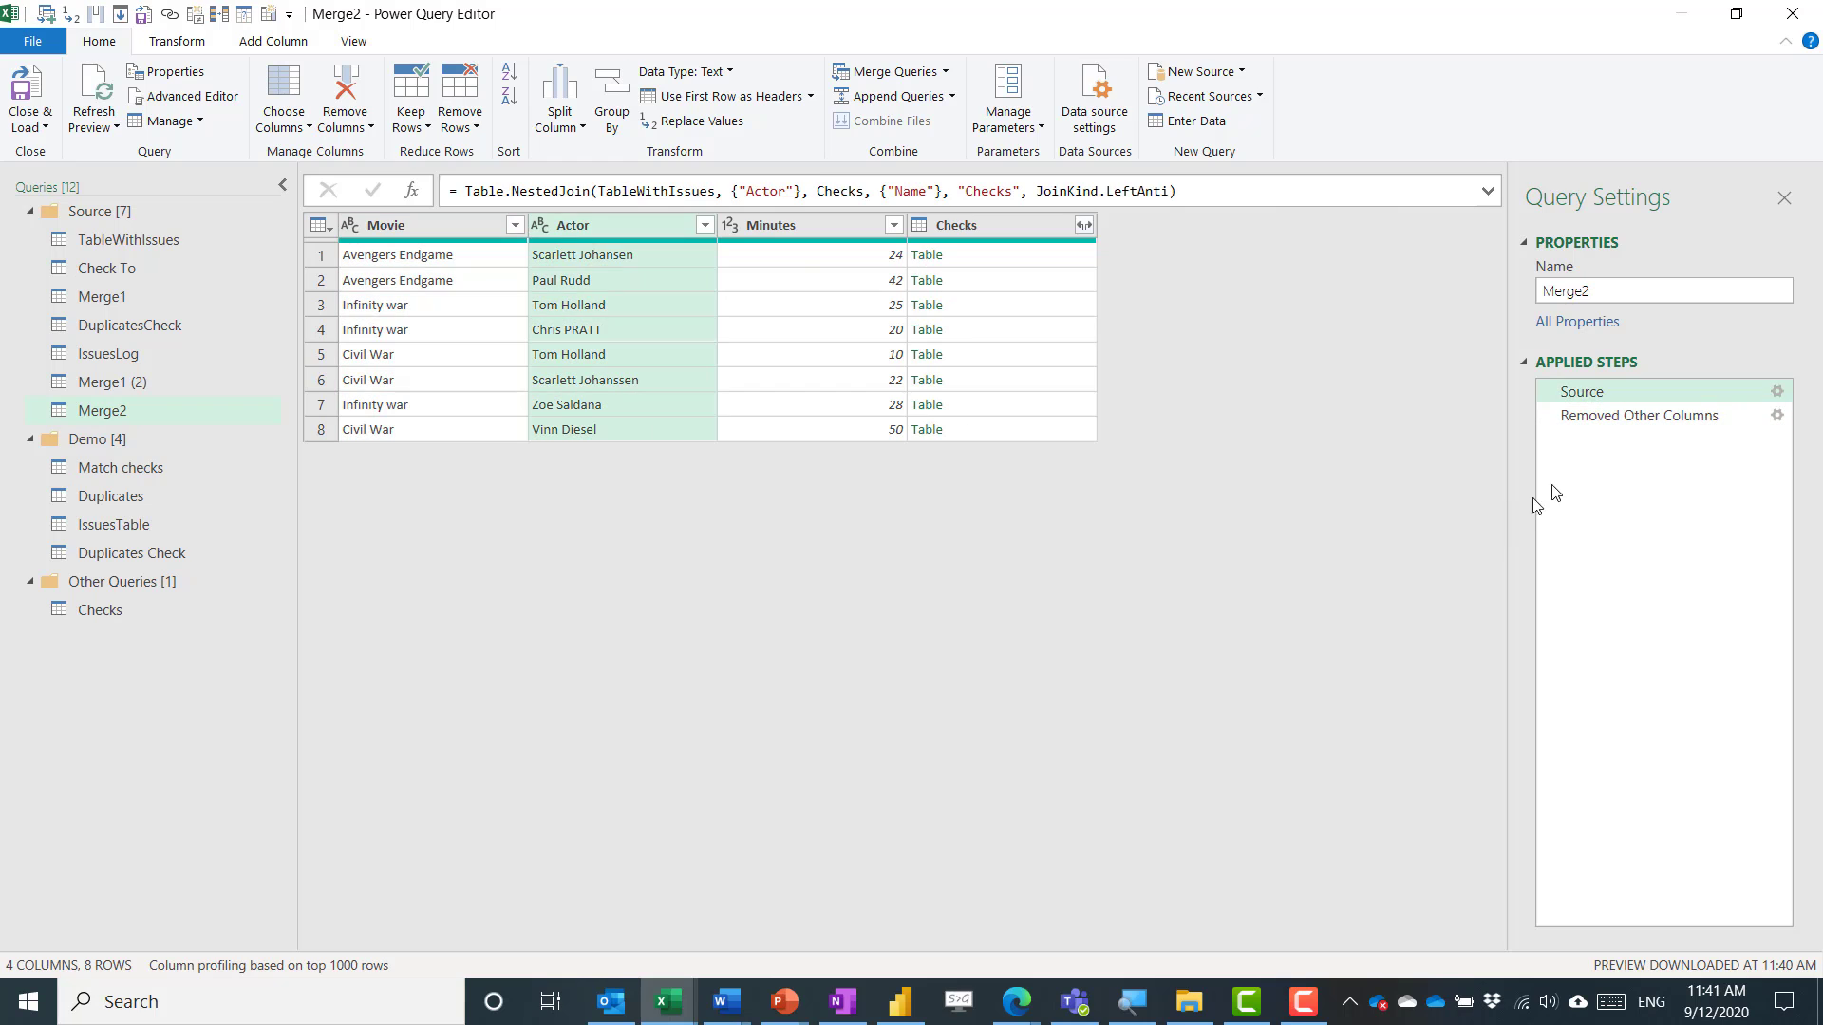
Step: Rematch the Merge2 anti-join on Actor/Name plus Movie in both TableWithIssues and Checks
left_click(1777, 392)
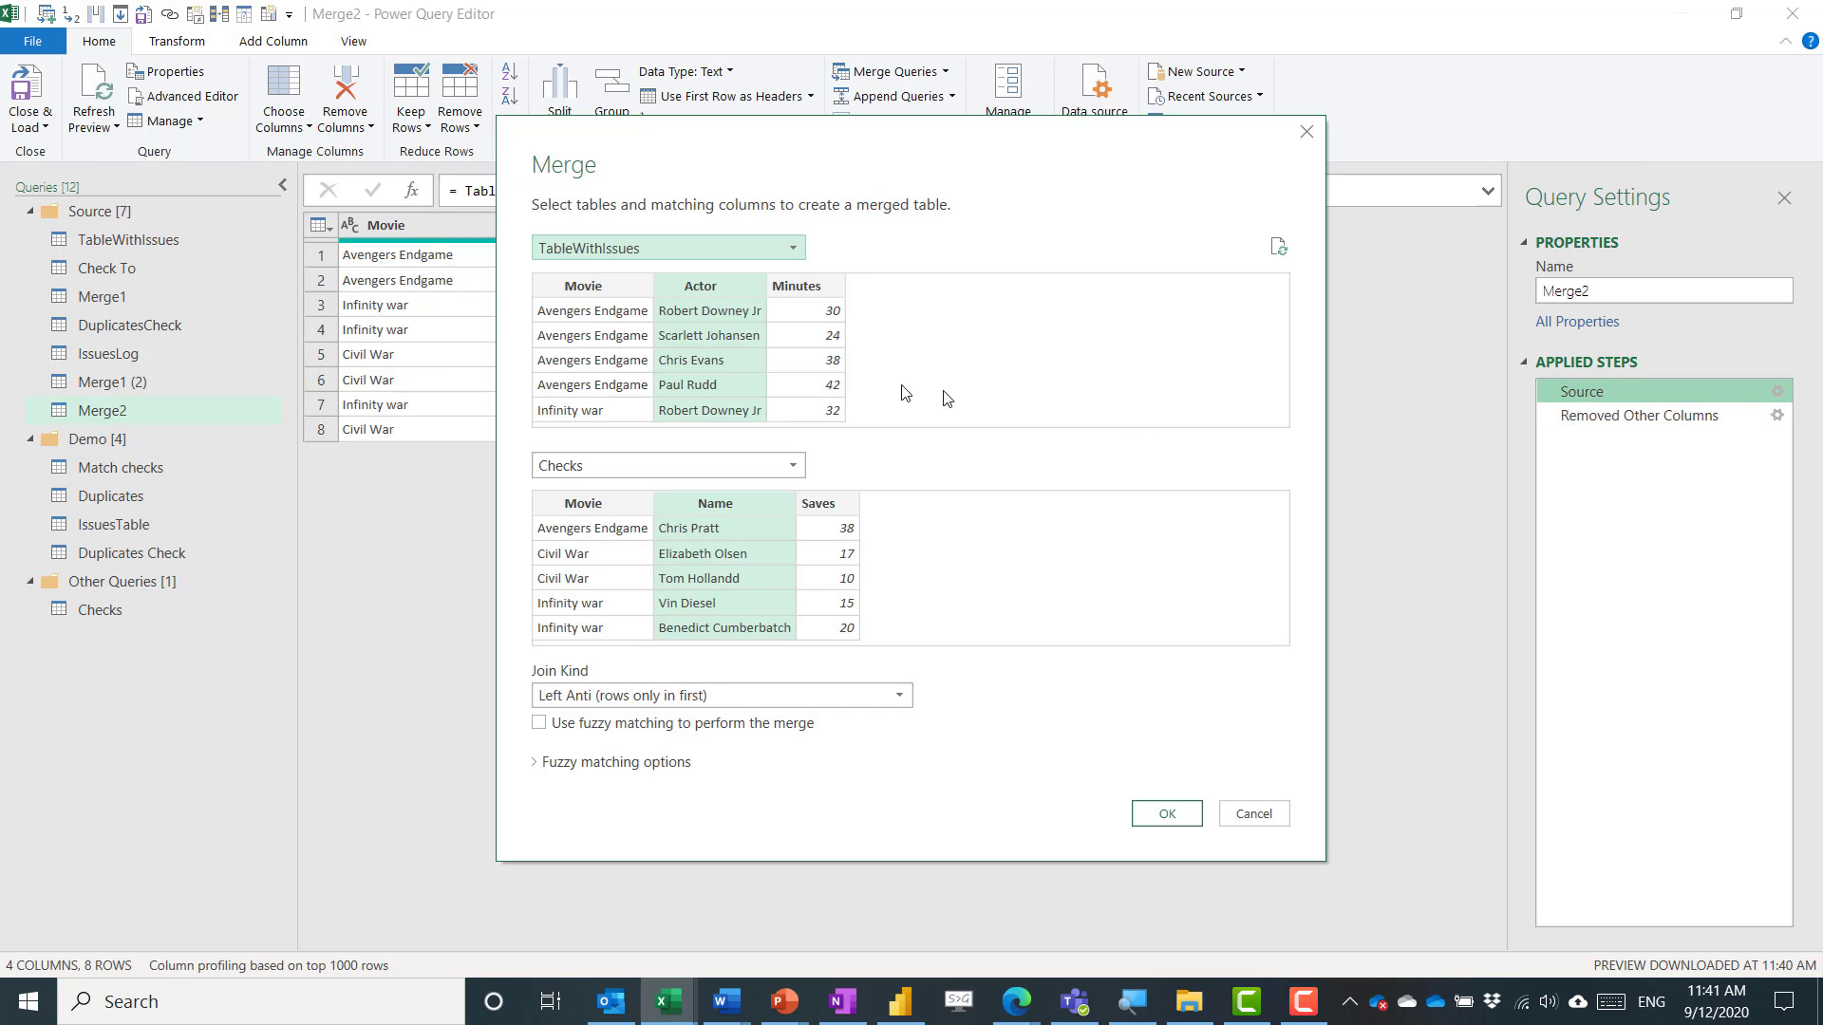
left_click(596, 295, "ctrl")
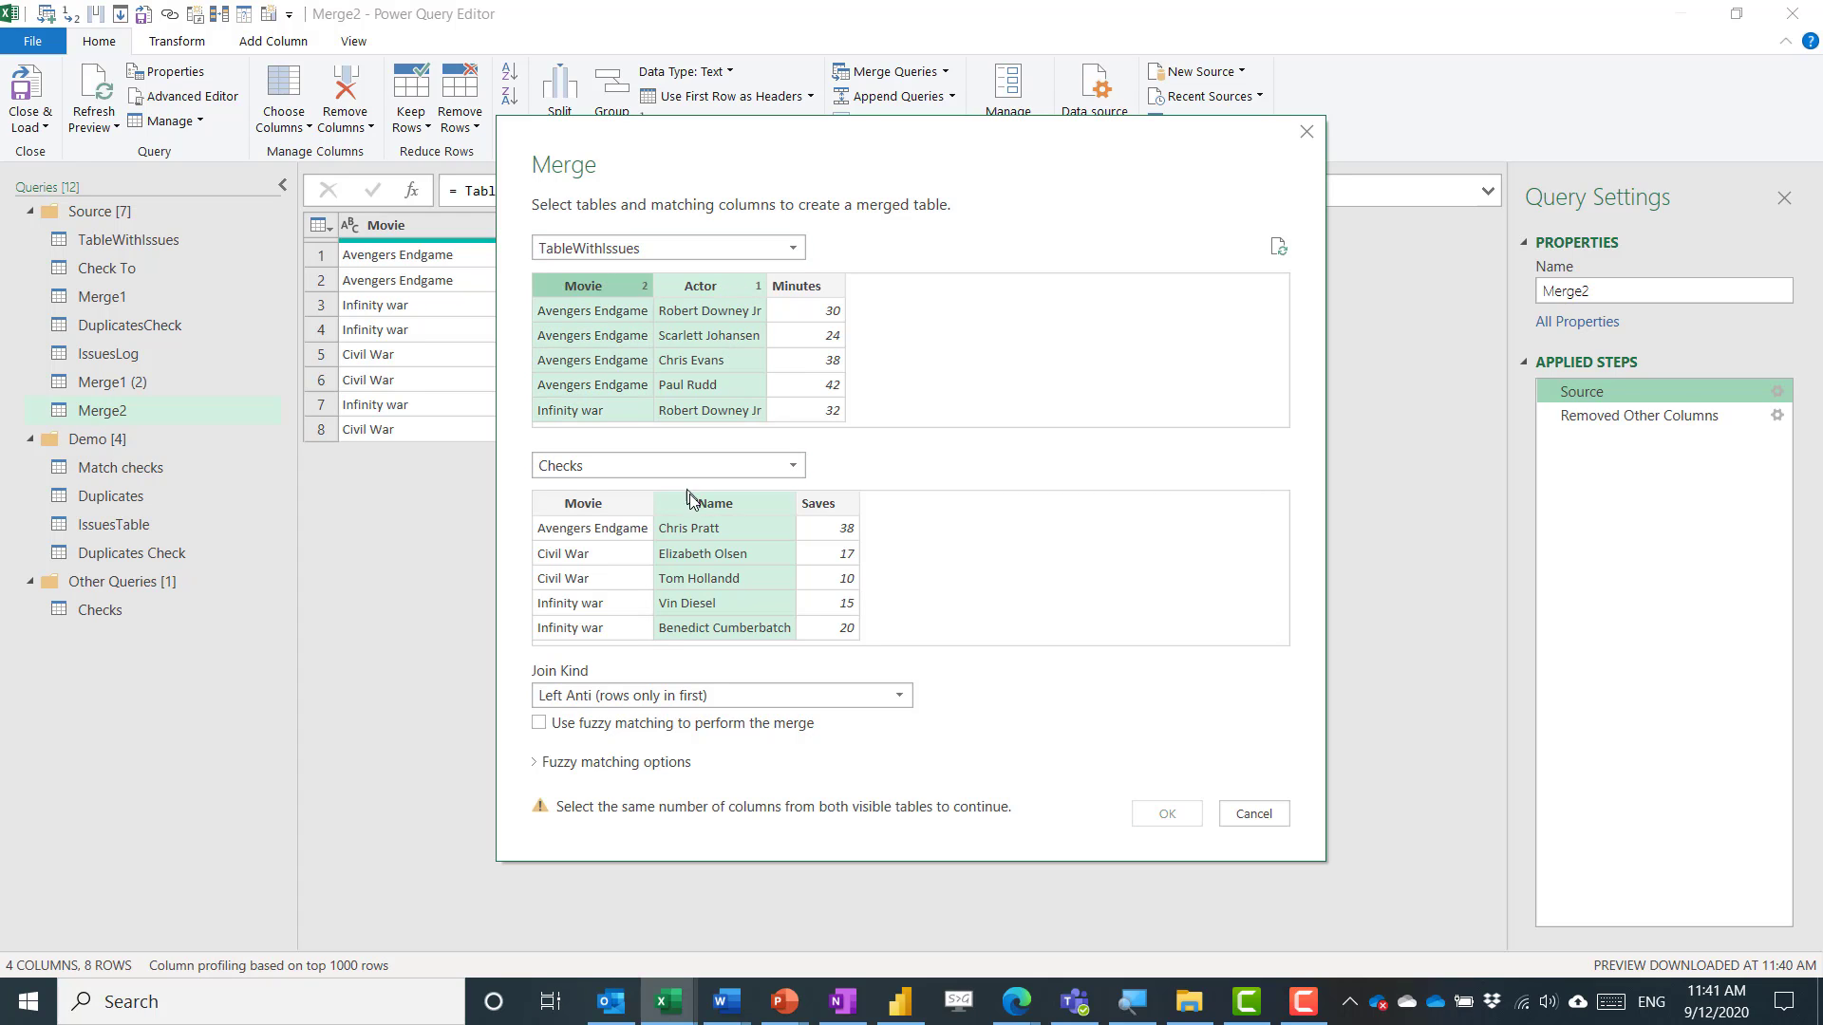
left_click(581, 505, "ctrl")
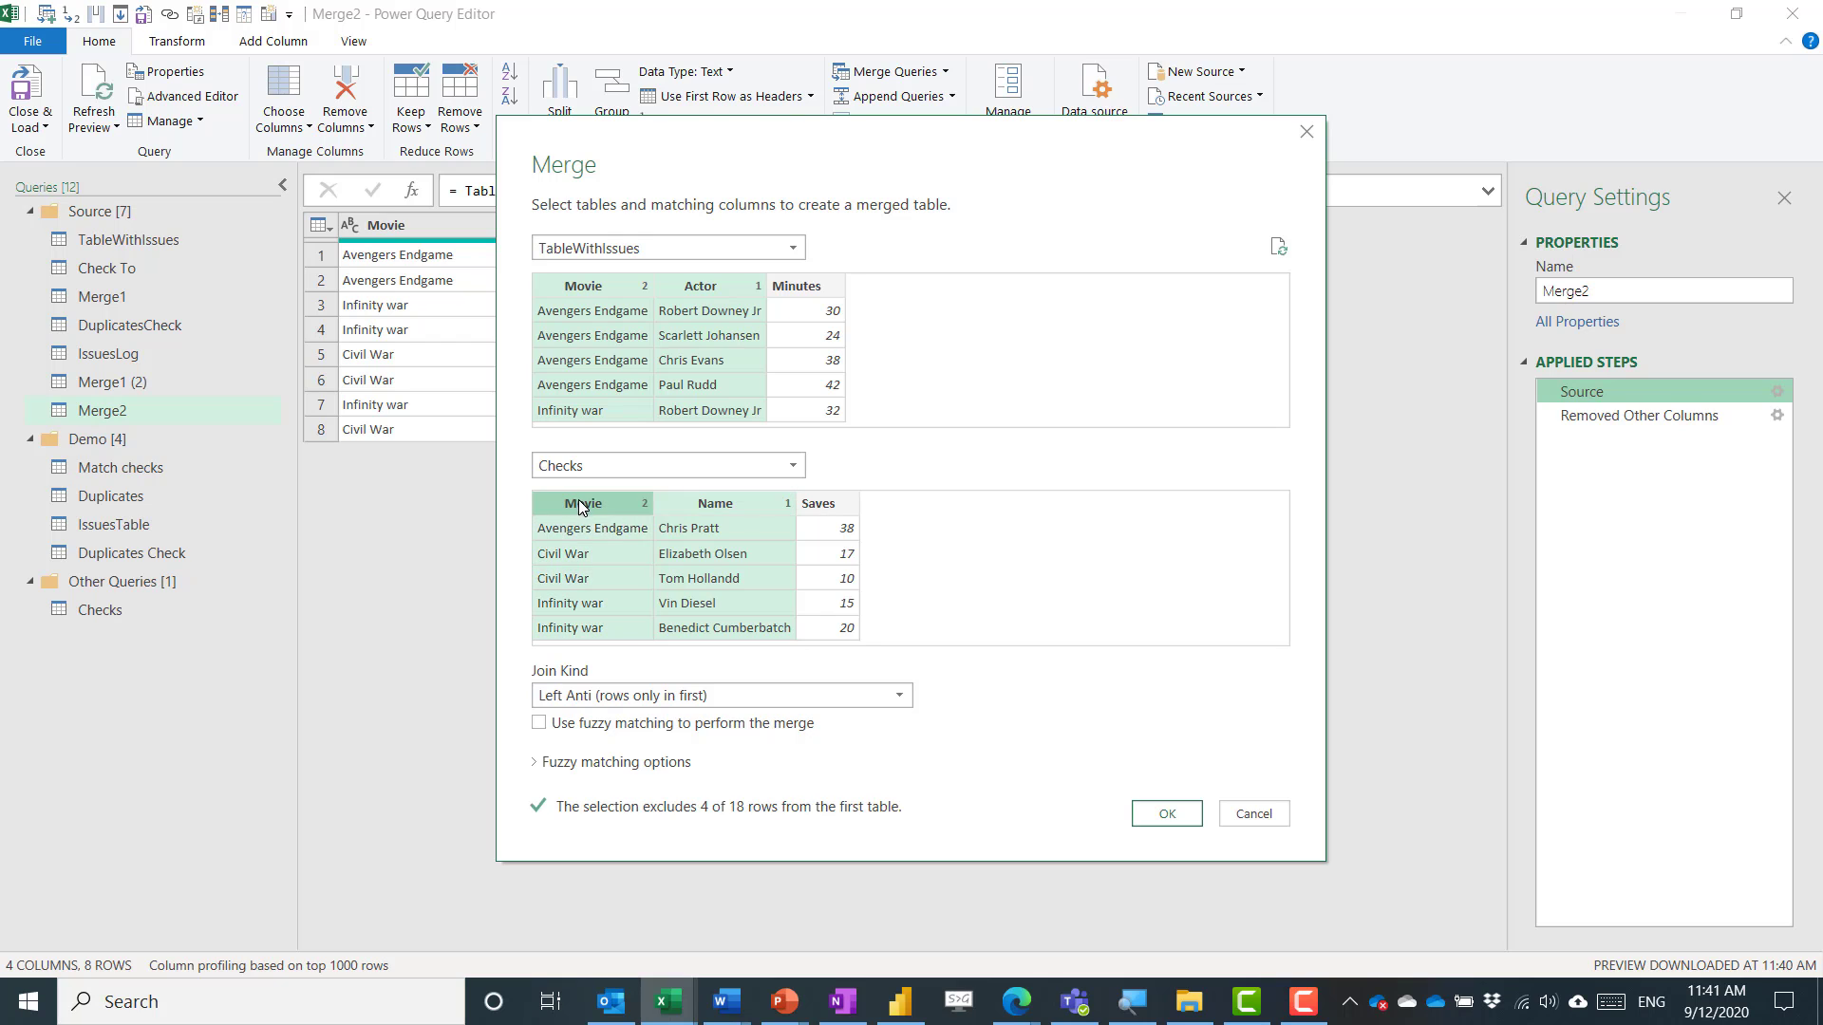
left_click(1173, 818)
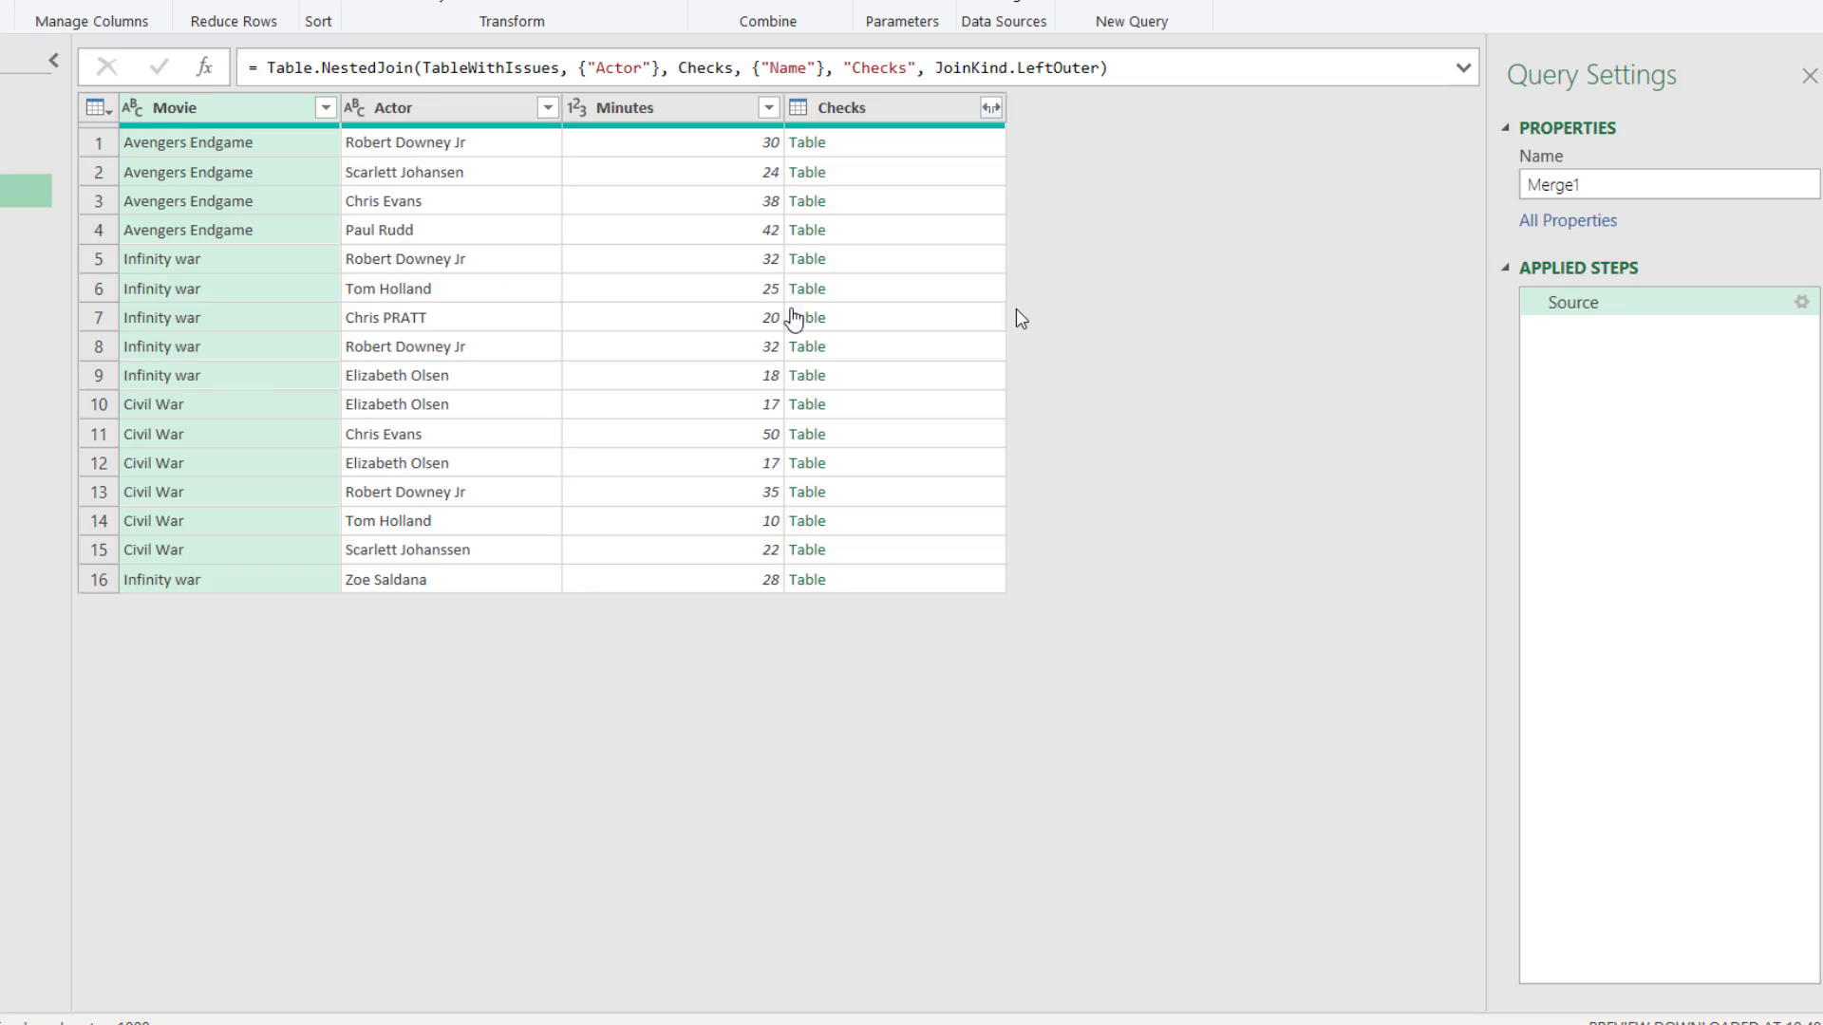
Step: Switch Merge1's Source merge to a Full Outer join, keeping all rows from both tables
left_click(1732, 304)
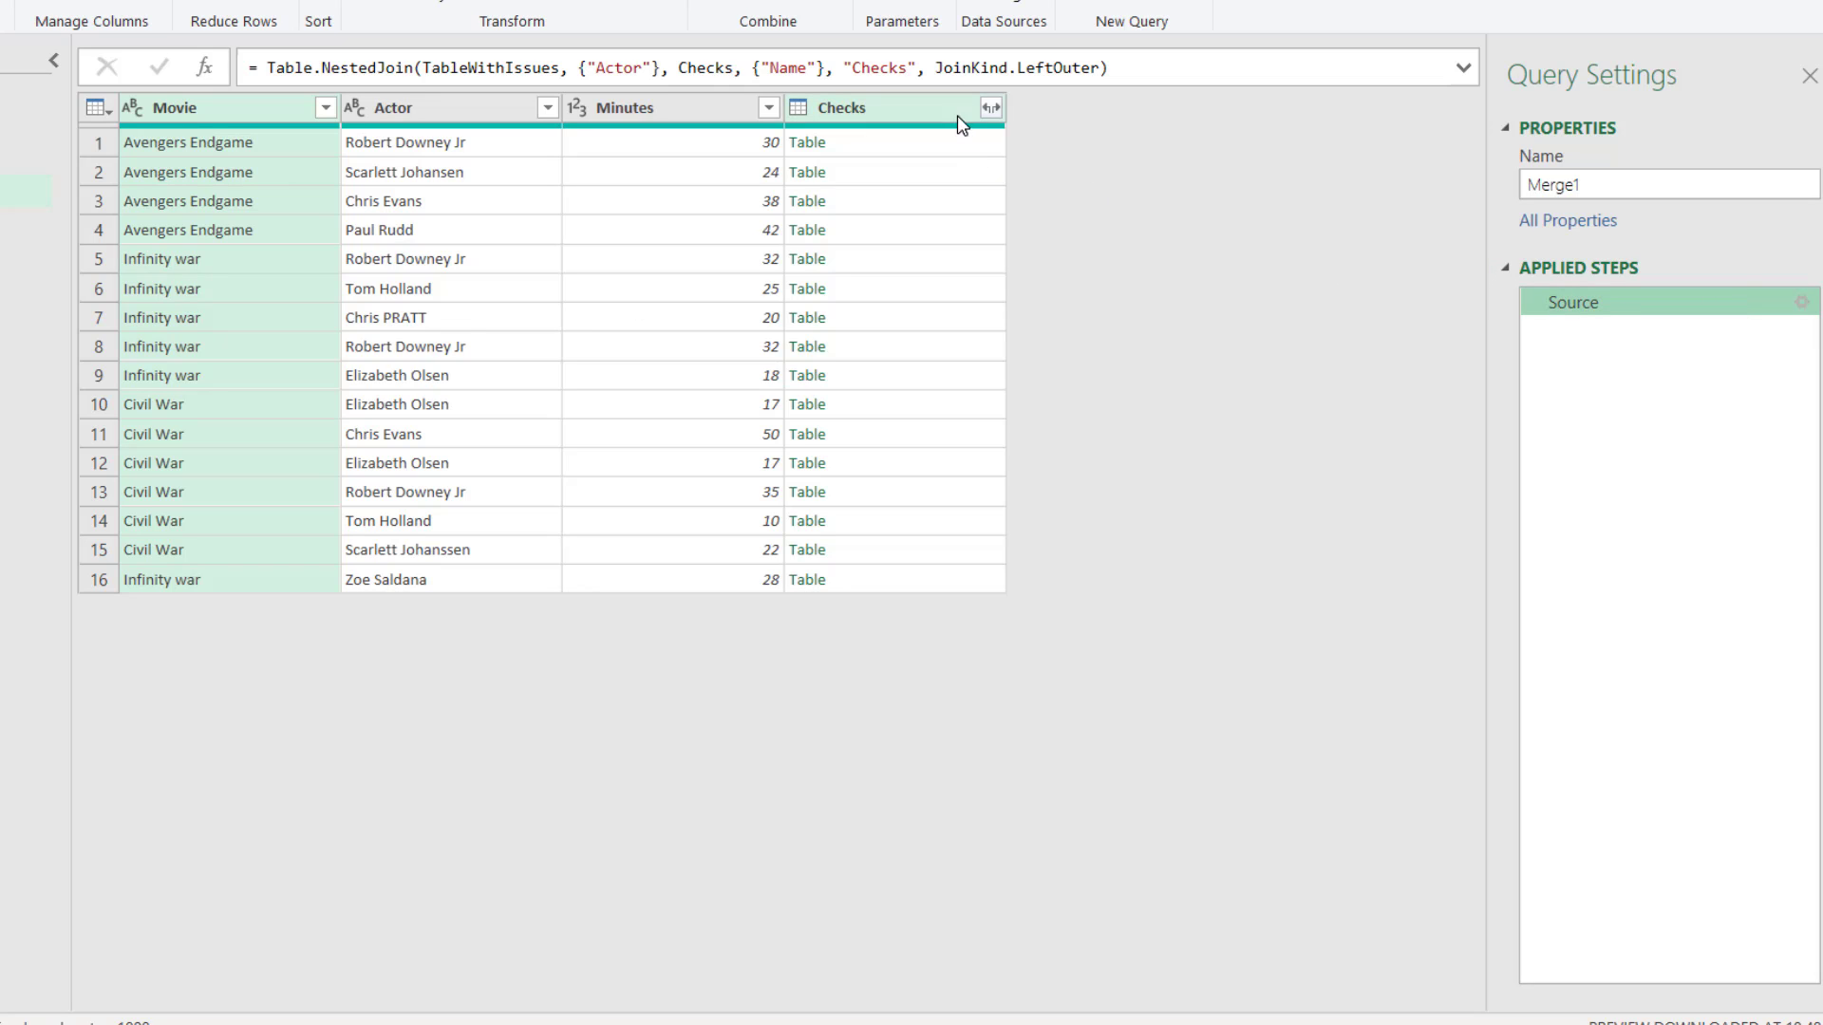
left_click(1801, 304)
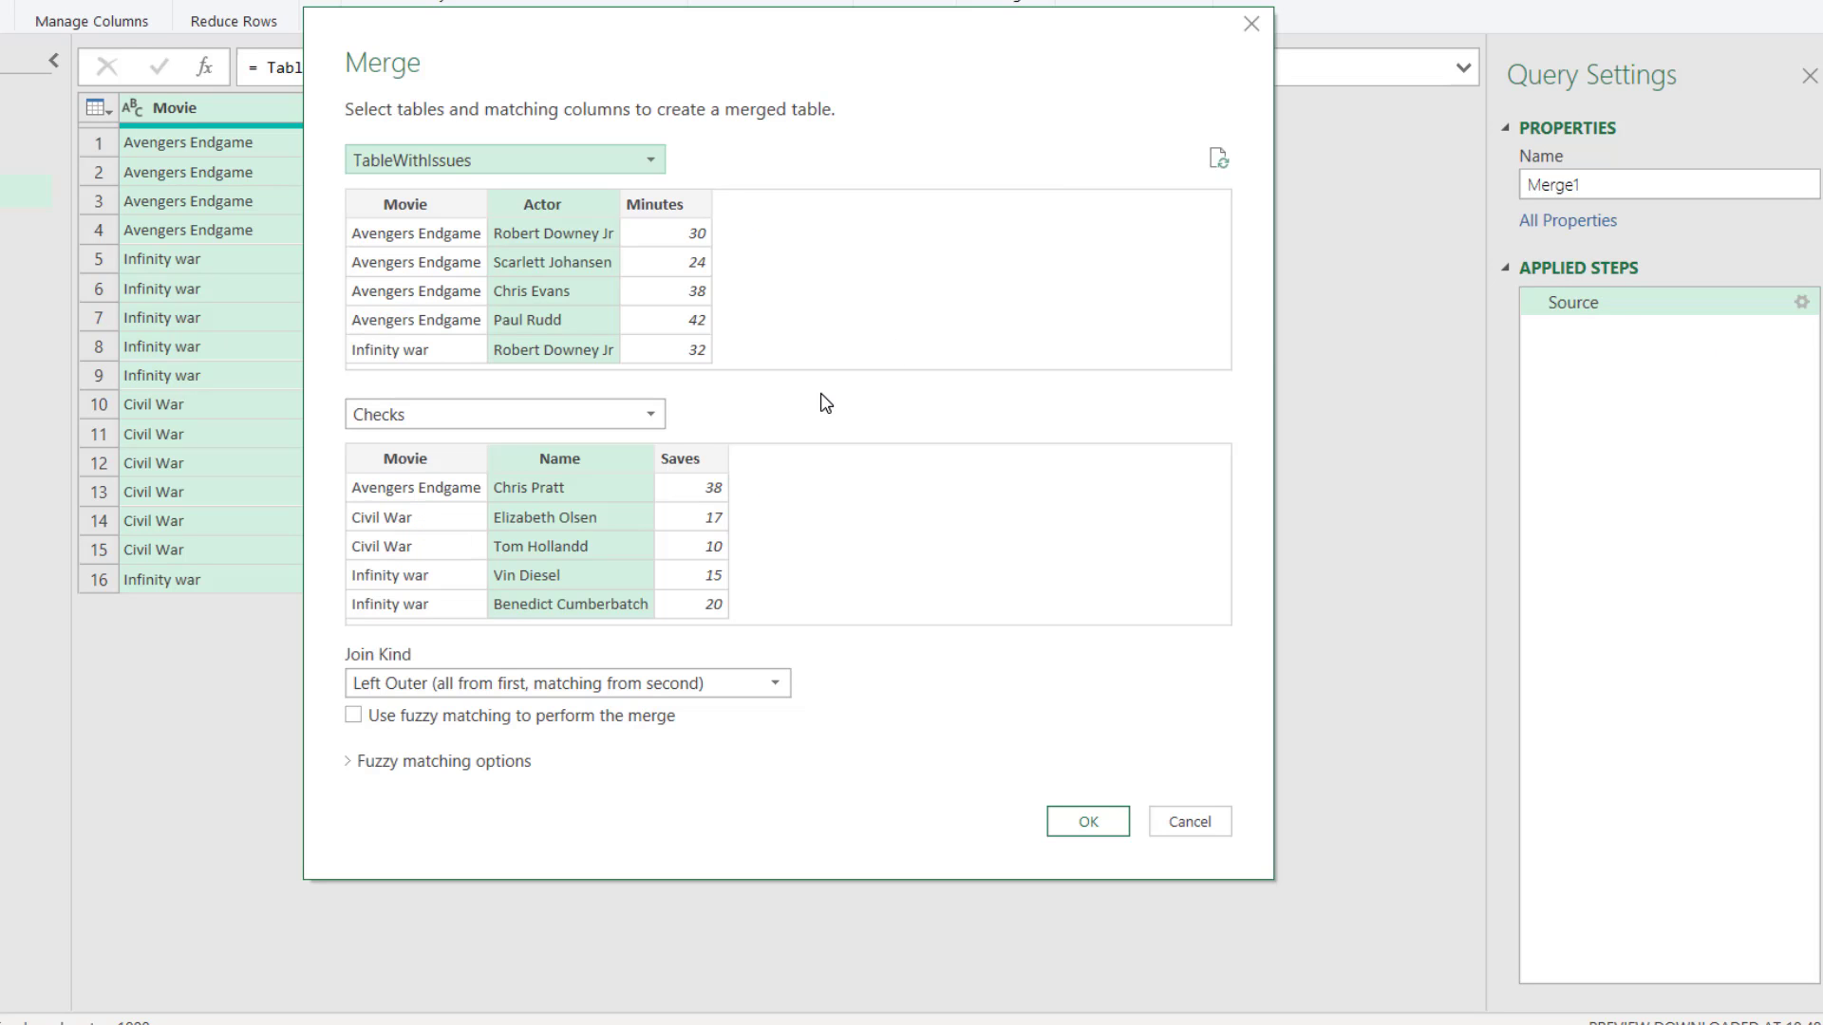
left_click(417, 685)
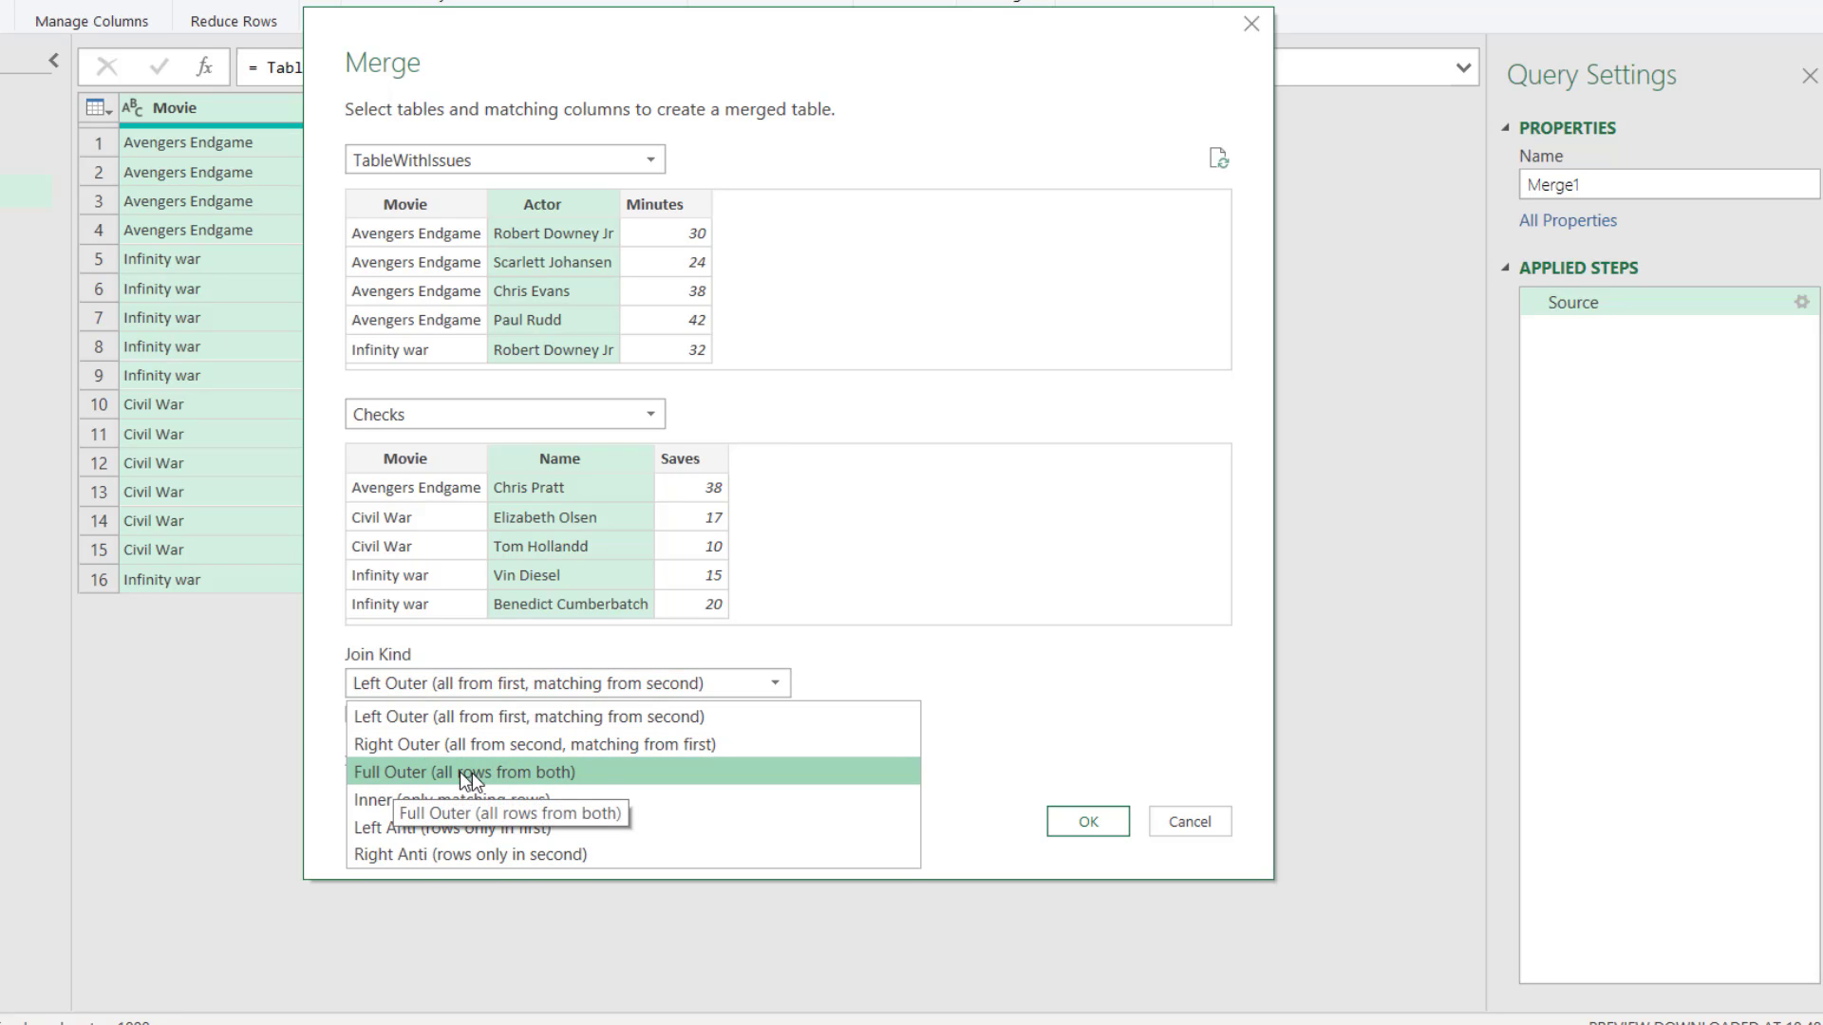
left_click(606, 773)
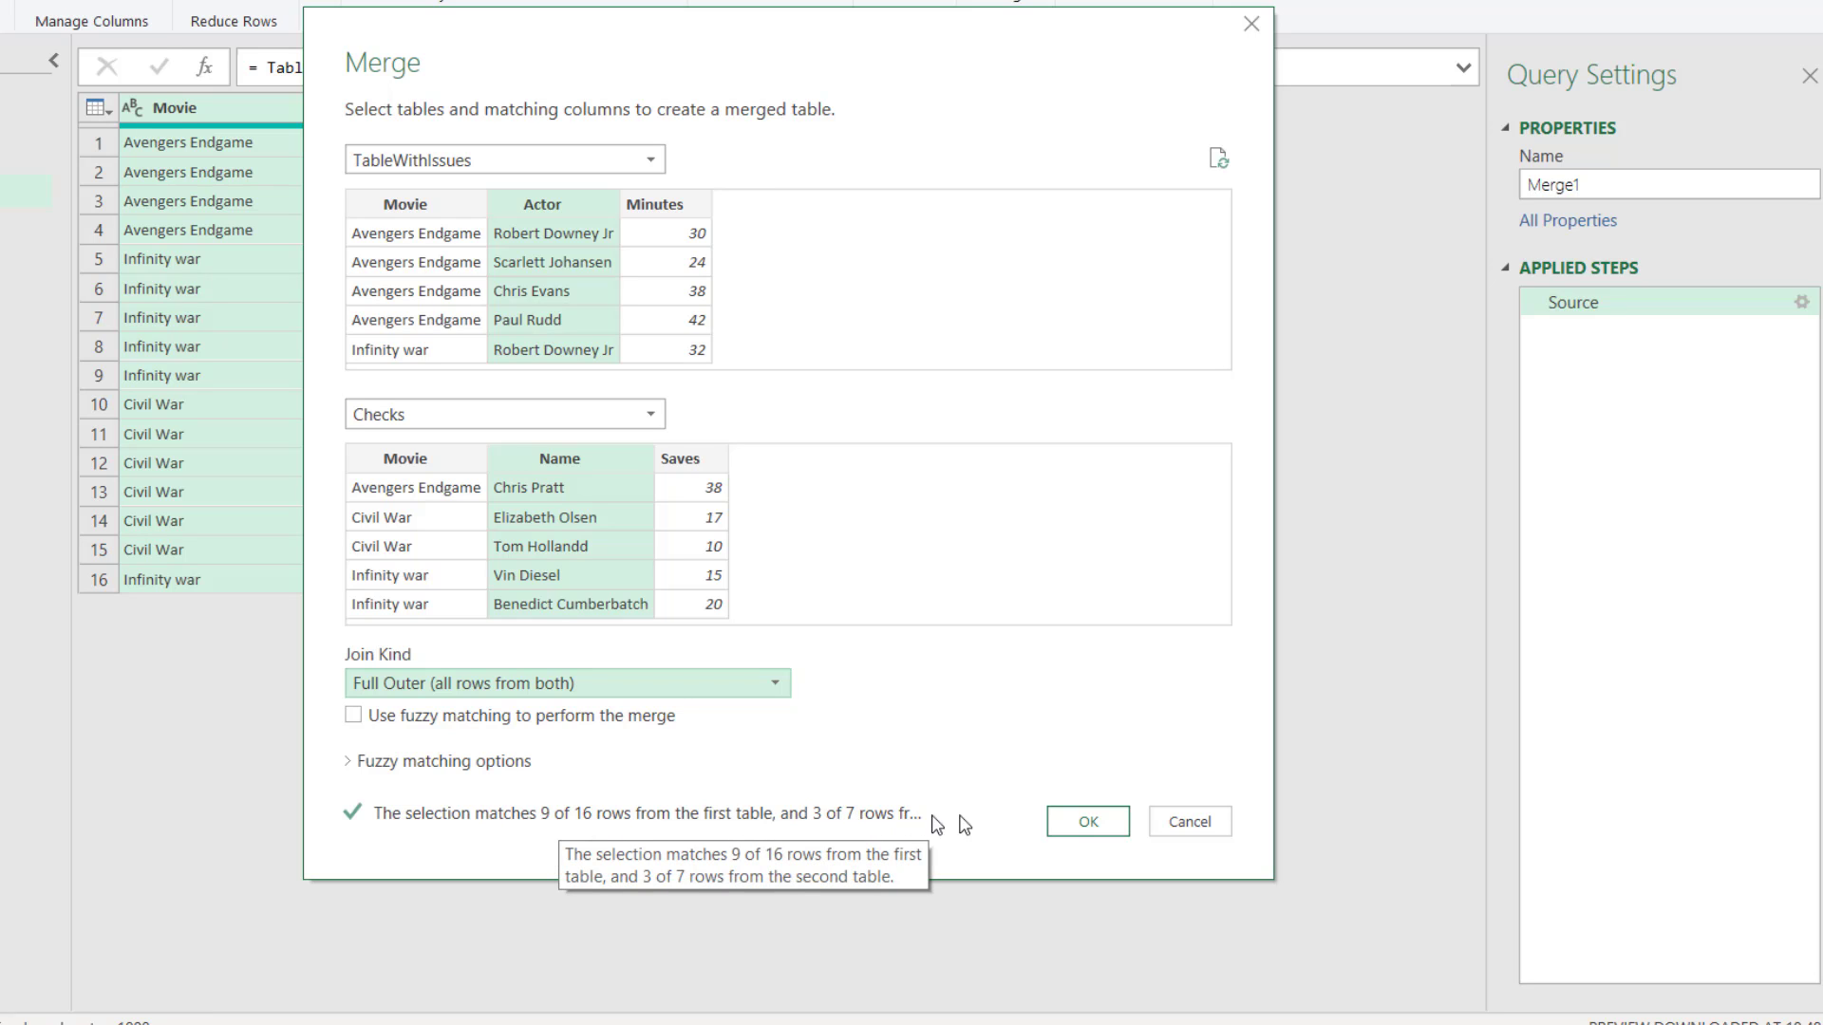
left_click(1088, 822)
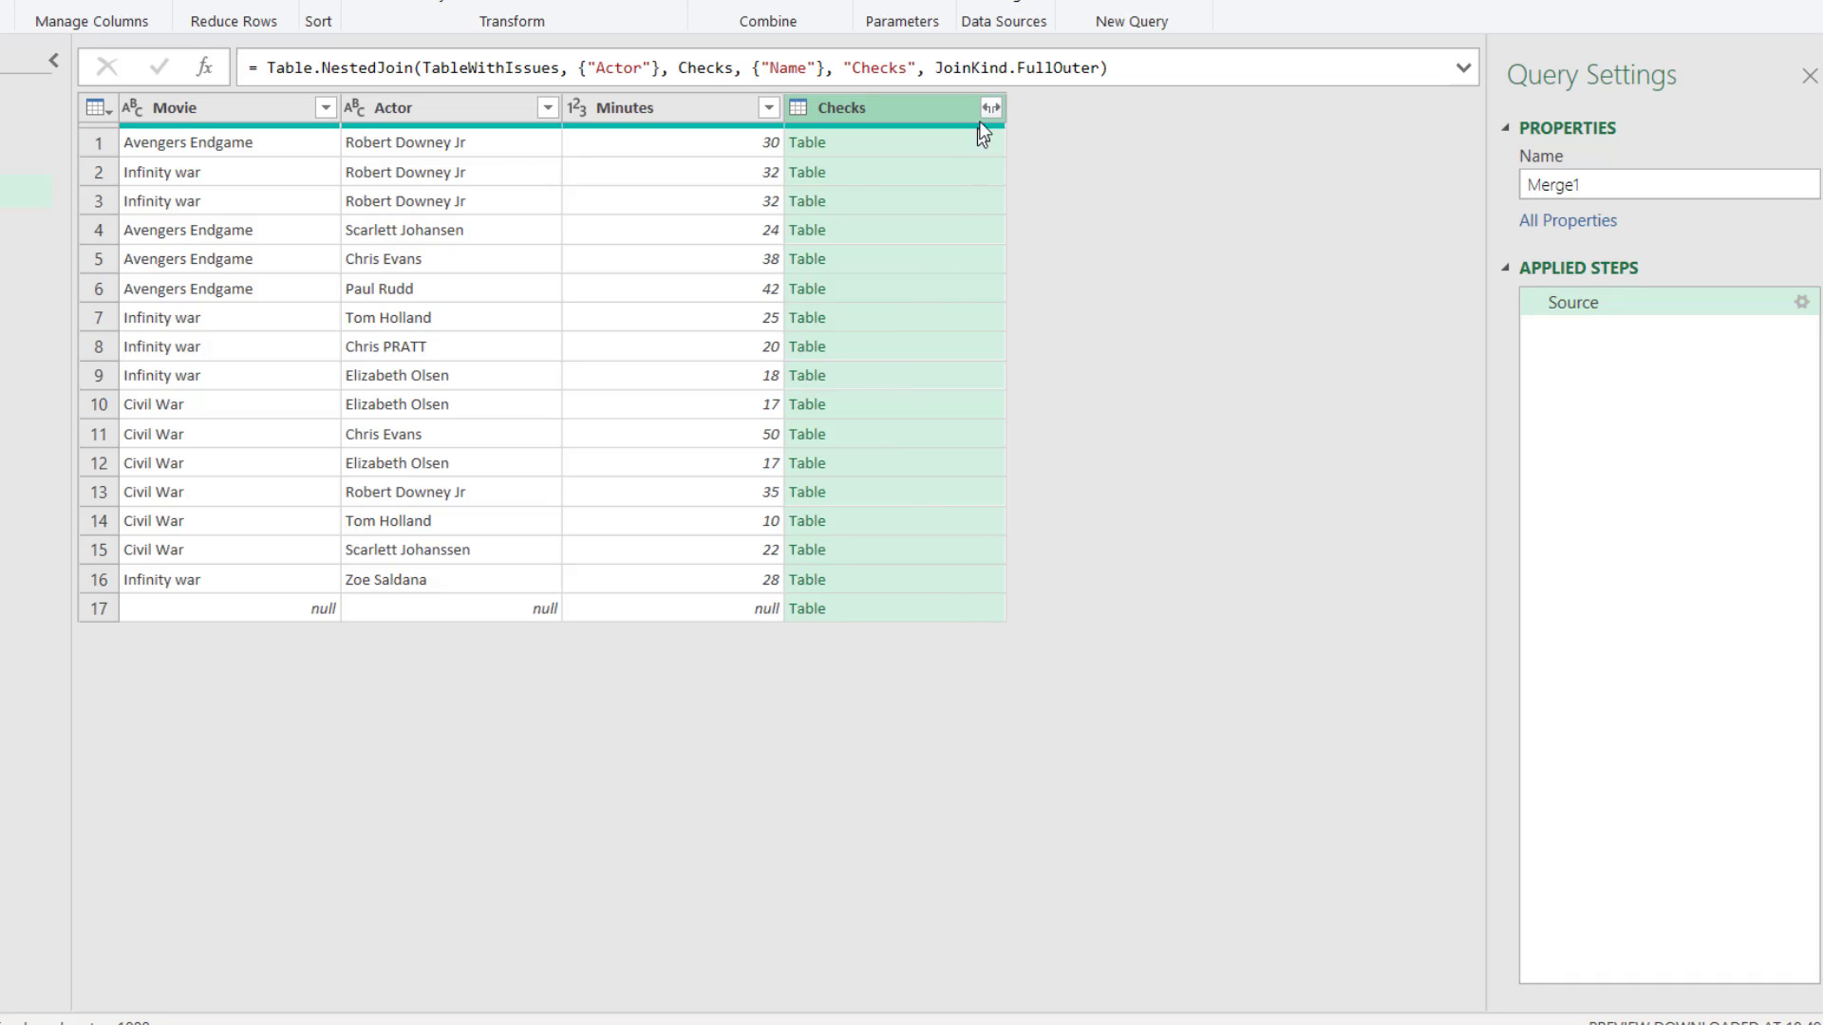
Step: Expand Merge1's Checks column into only Name, without the Checks prefix
left_click(991, 108)
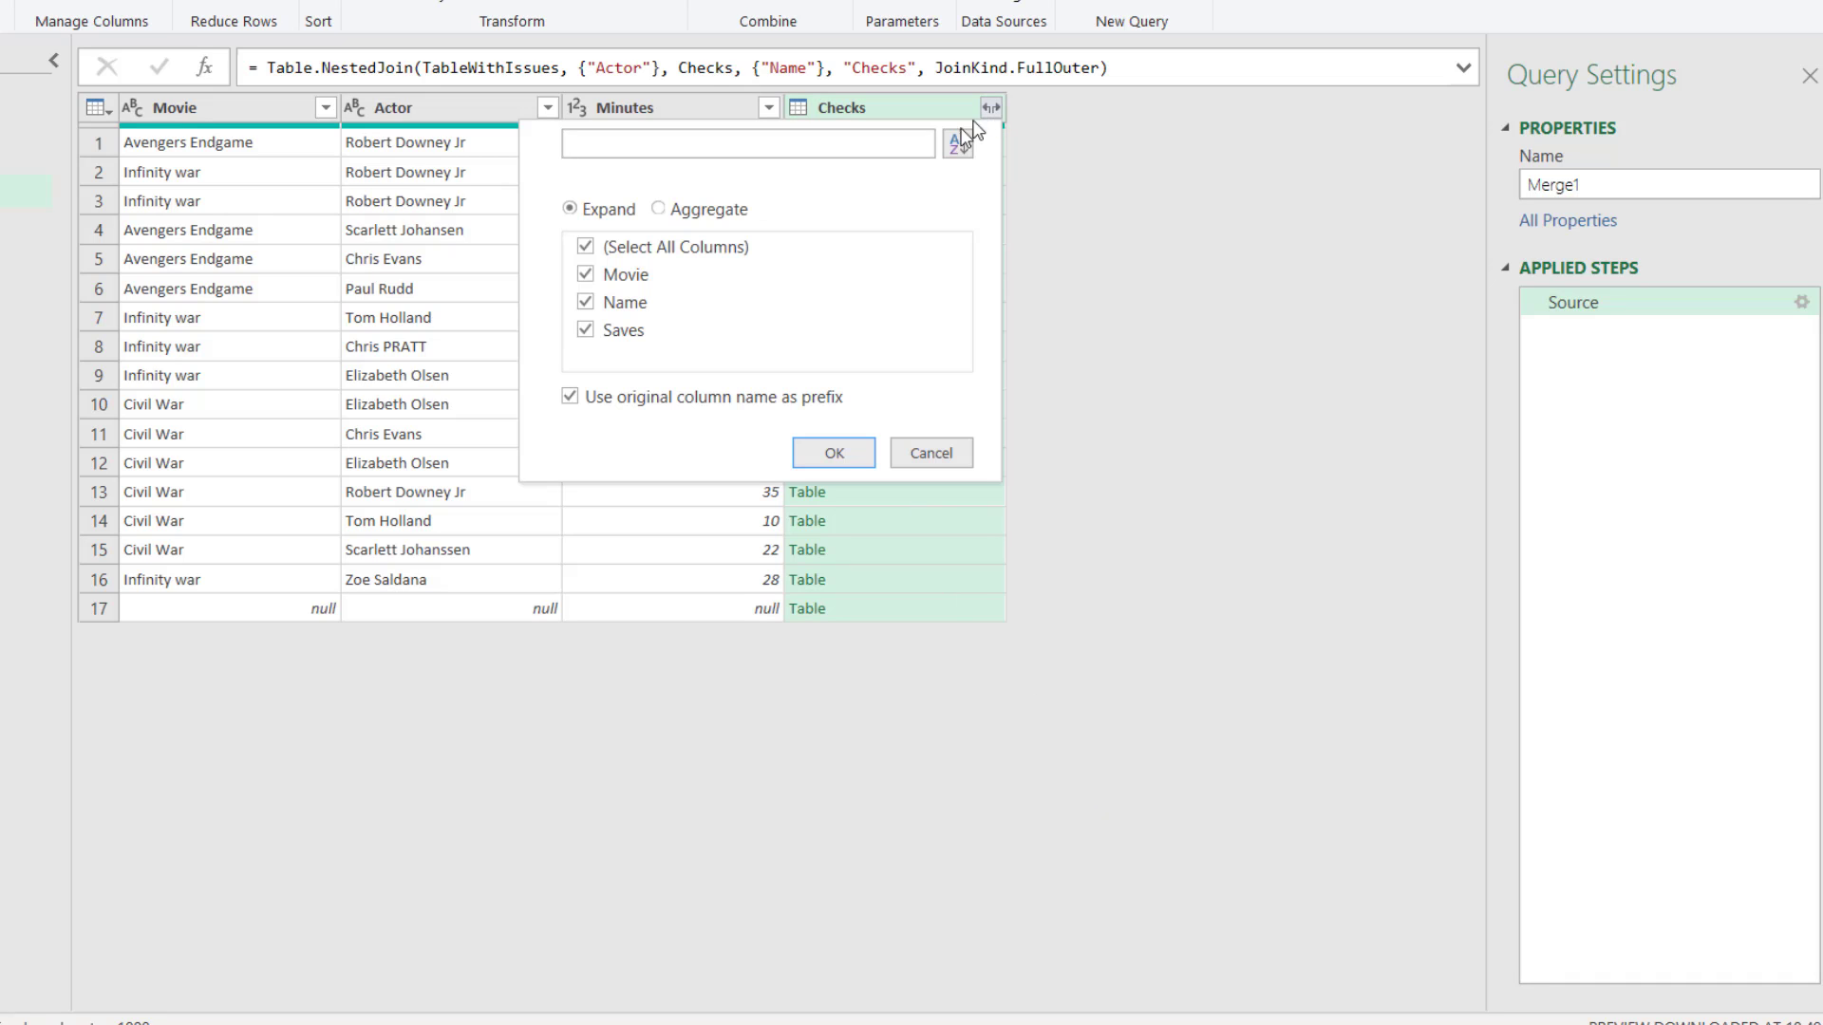
left_click(616, 398)
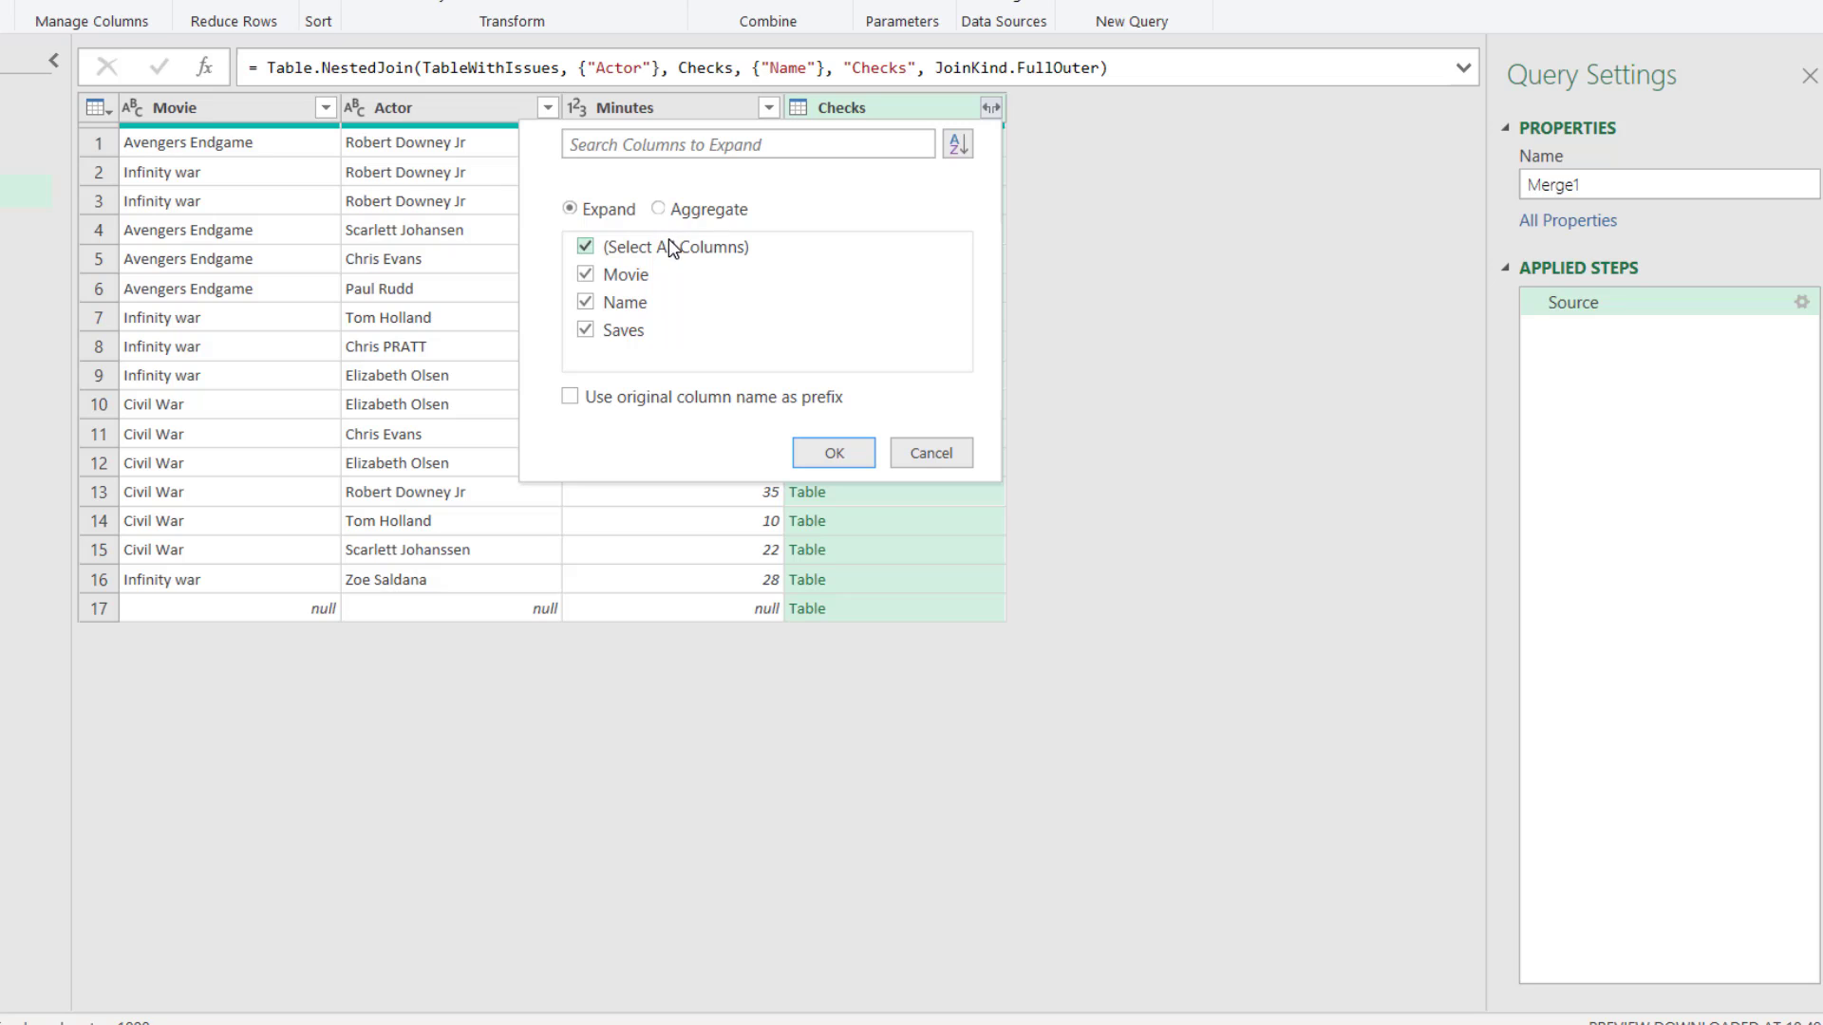
left_click(668, 245)
left_click(612, 304)
left_click(846, 454)
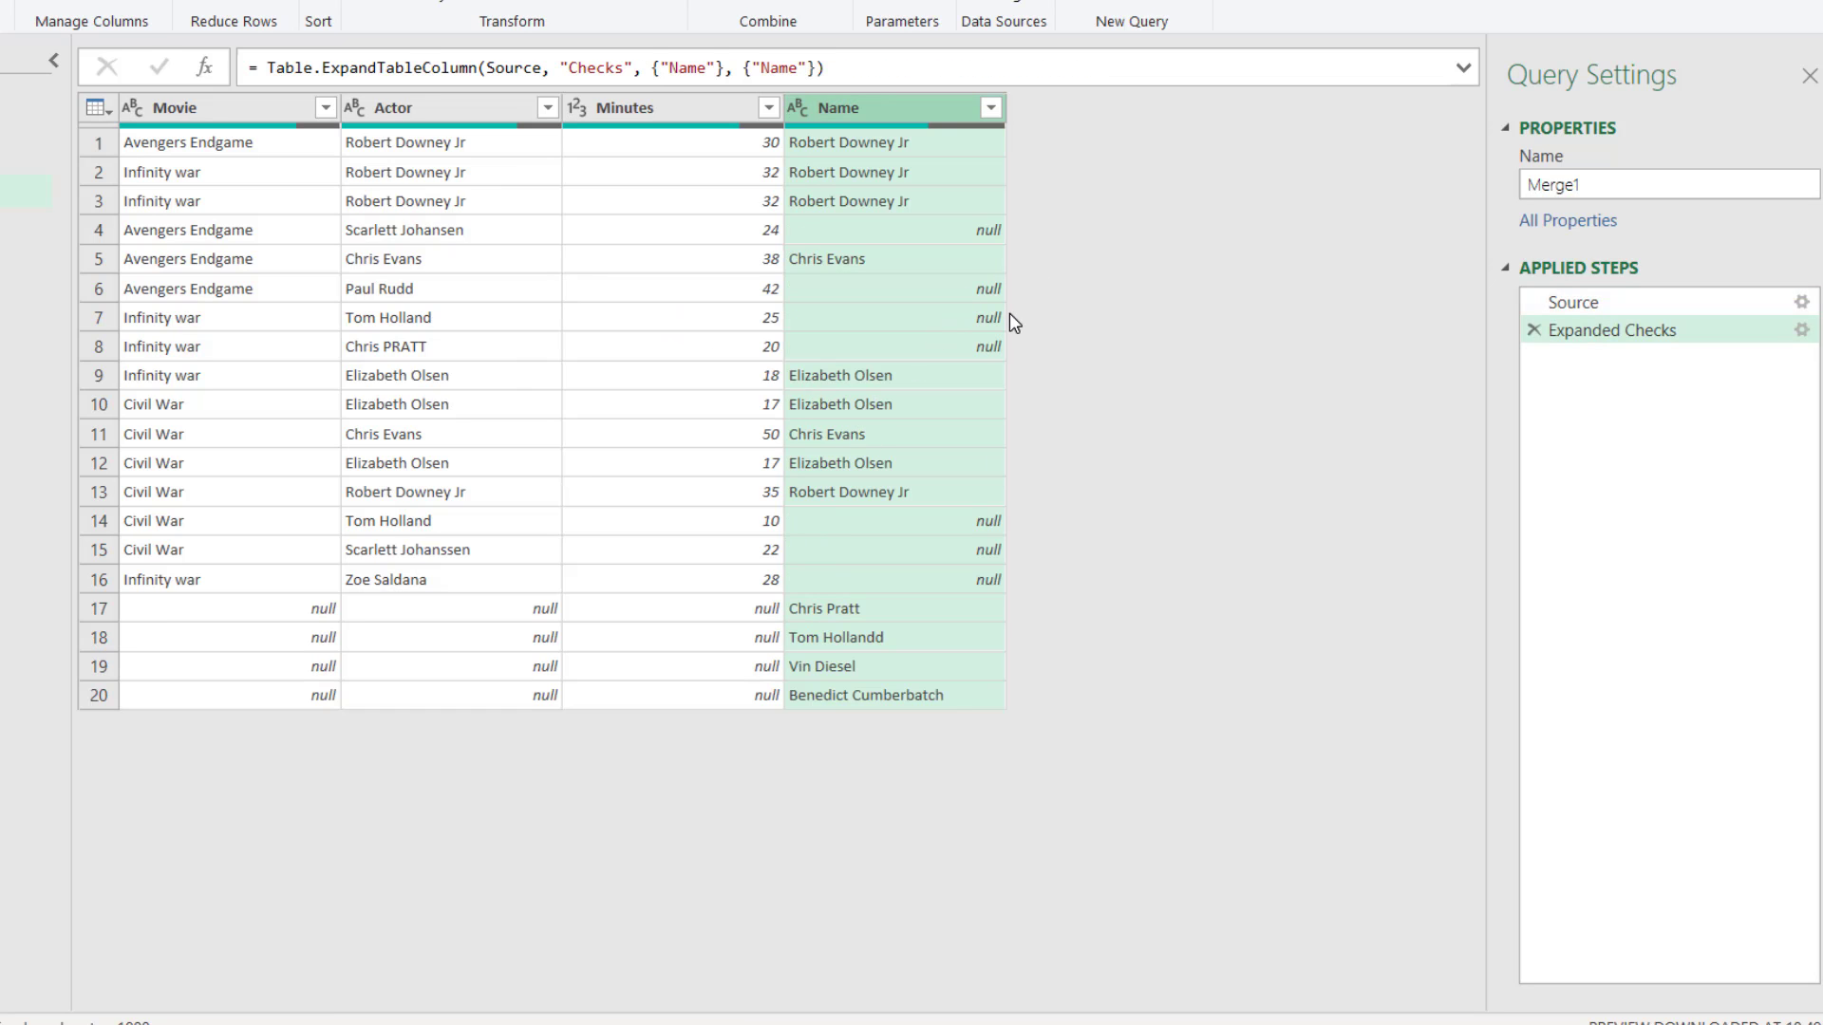
Step: Compare Chris PRATT in row 8 with unmatched Chris Pratt and misspelled Tom Hollandd
left_click(437, 348)
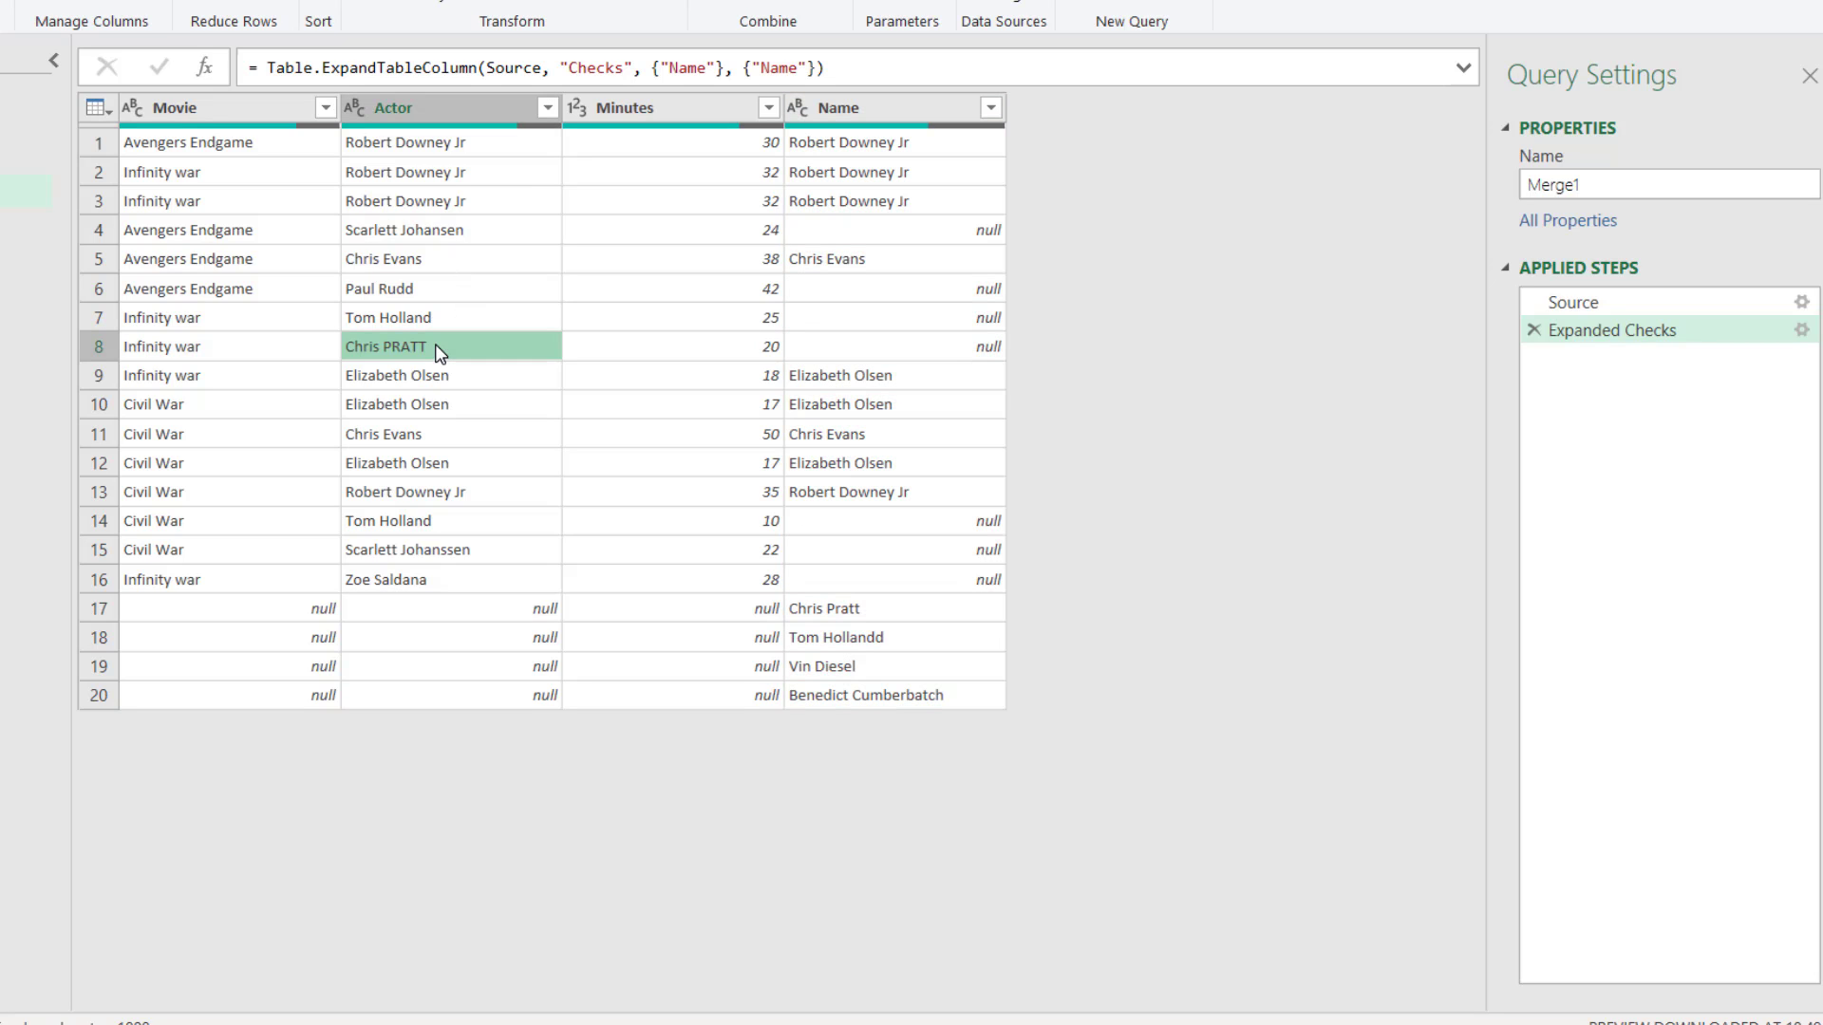
left_click(864, 617)
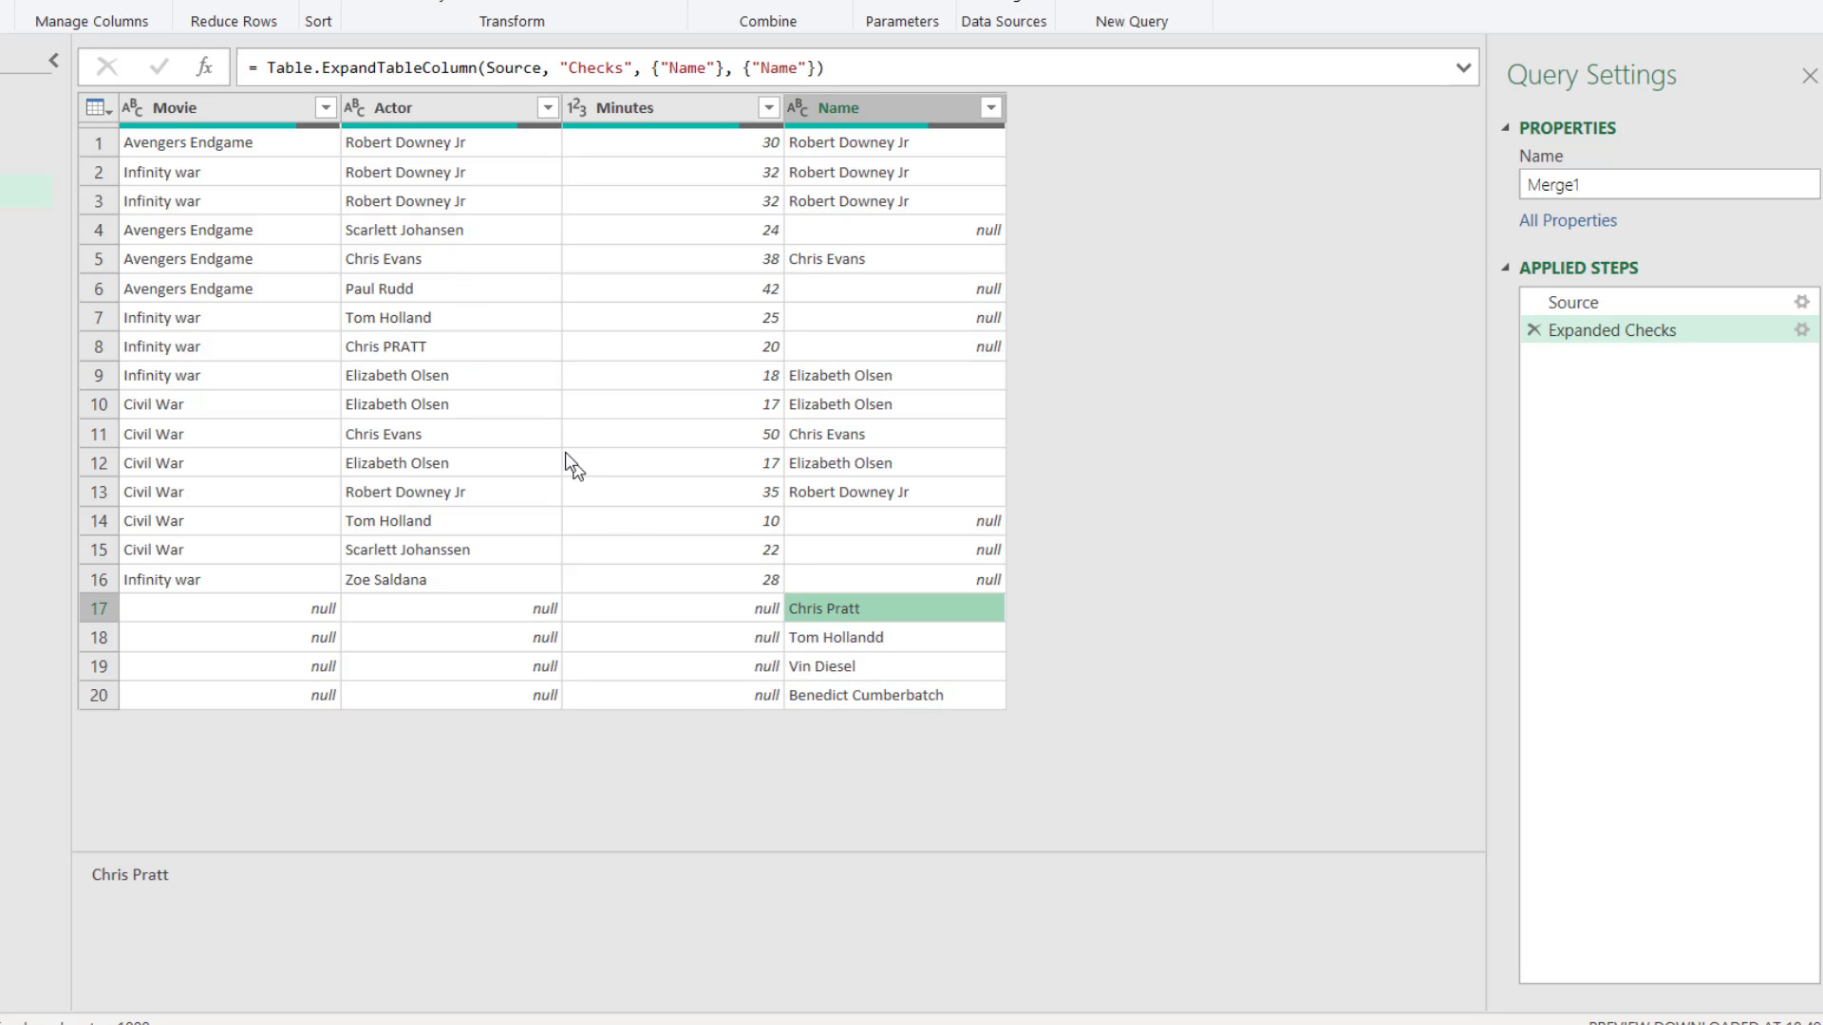
left_click(452, 346)
left_click(919, 615)
left_click(873, 644)
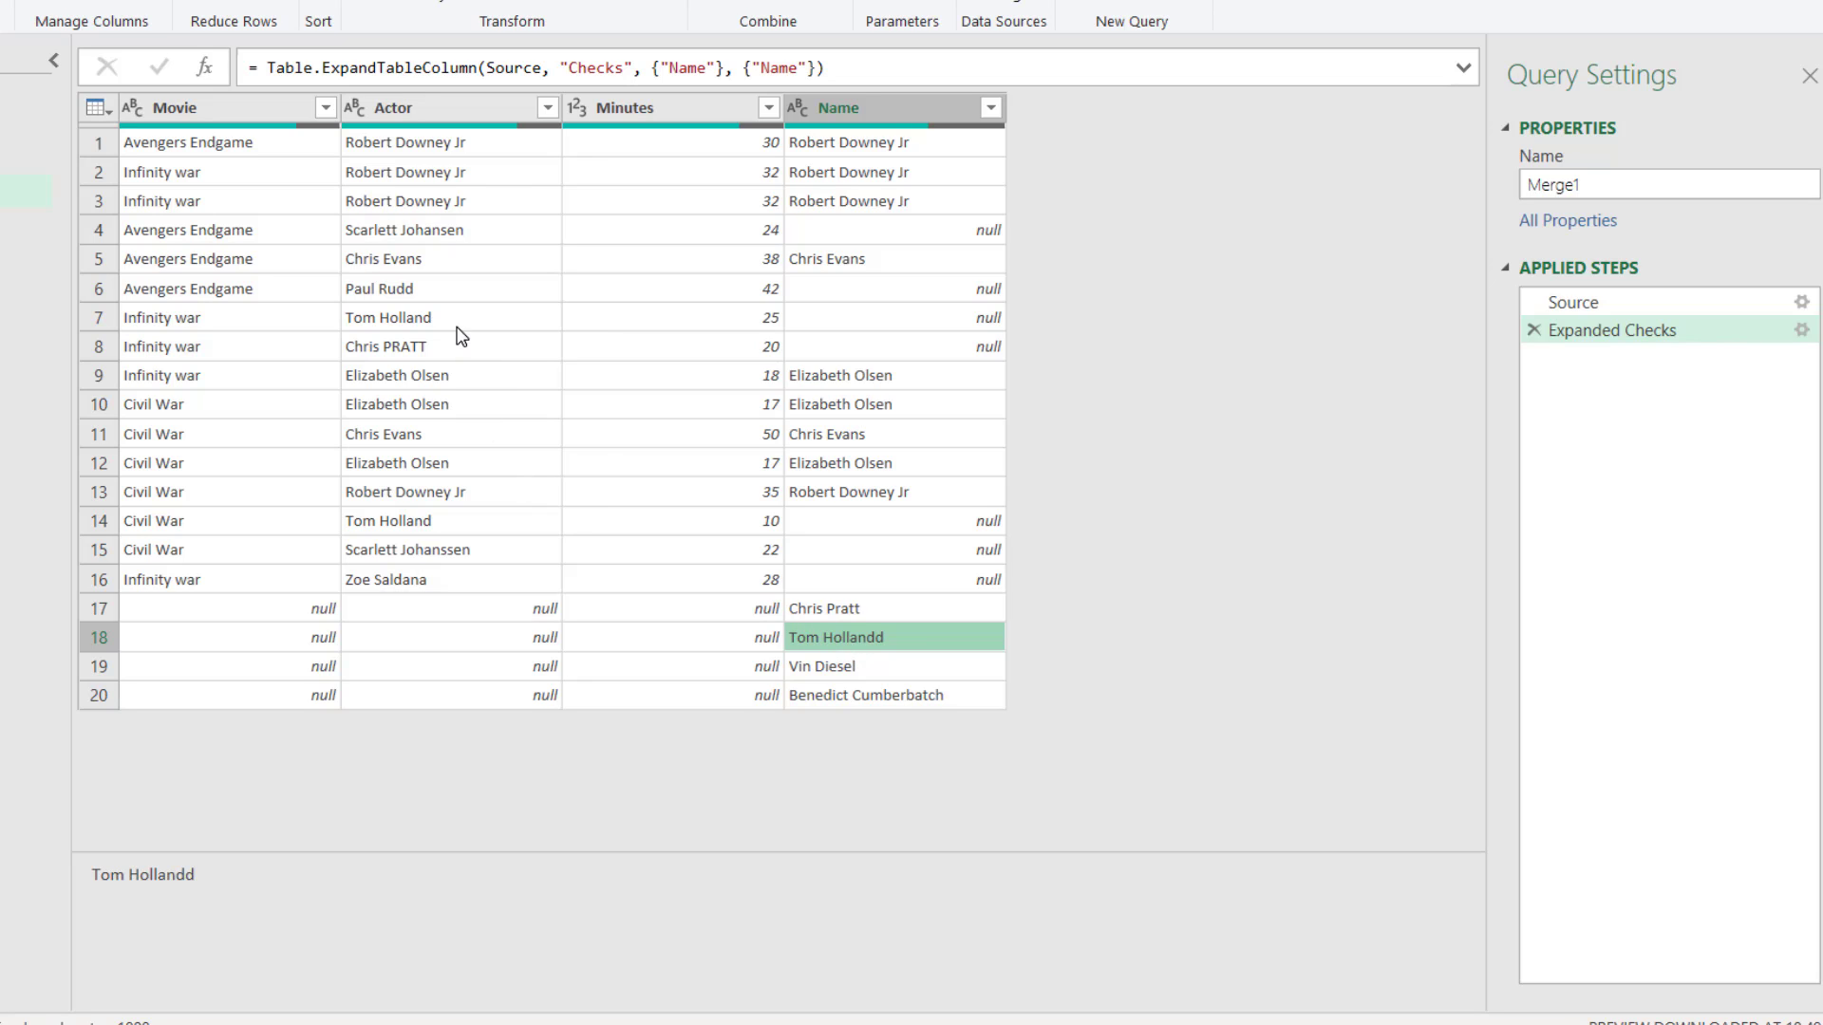
left_click(866, 610)
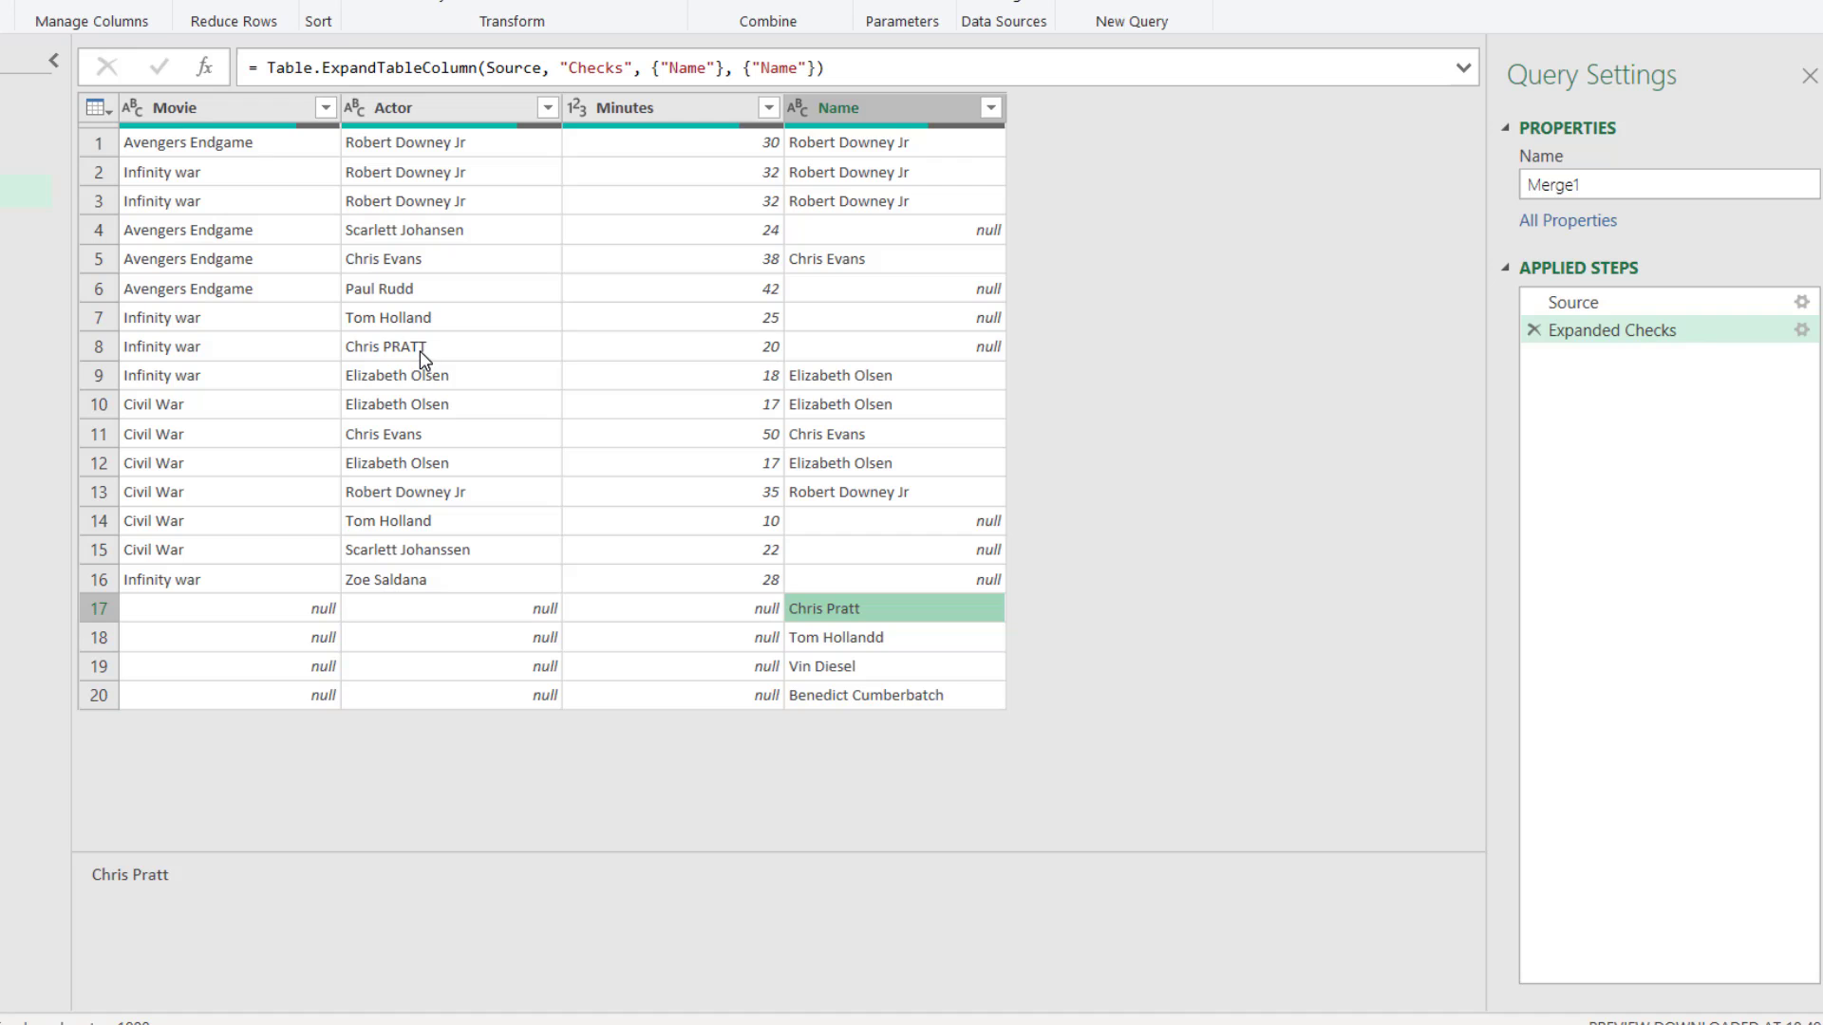
left_click(422, 352)
left_click(870, 612)
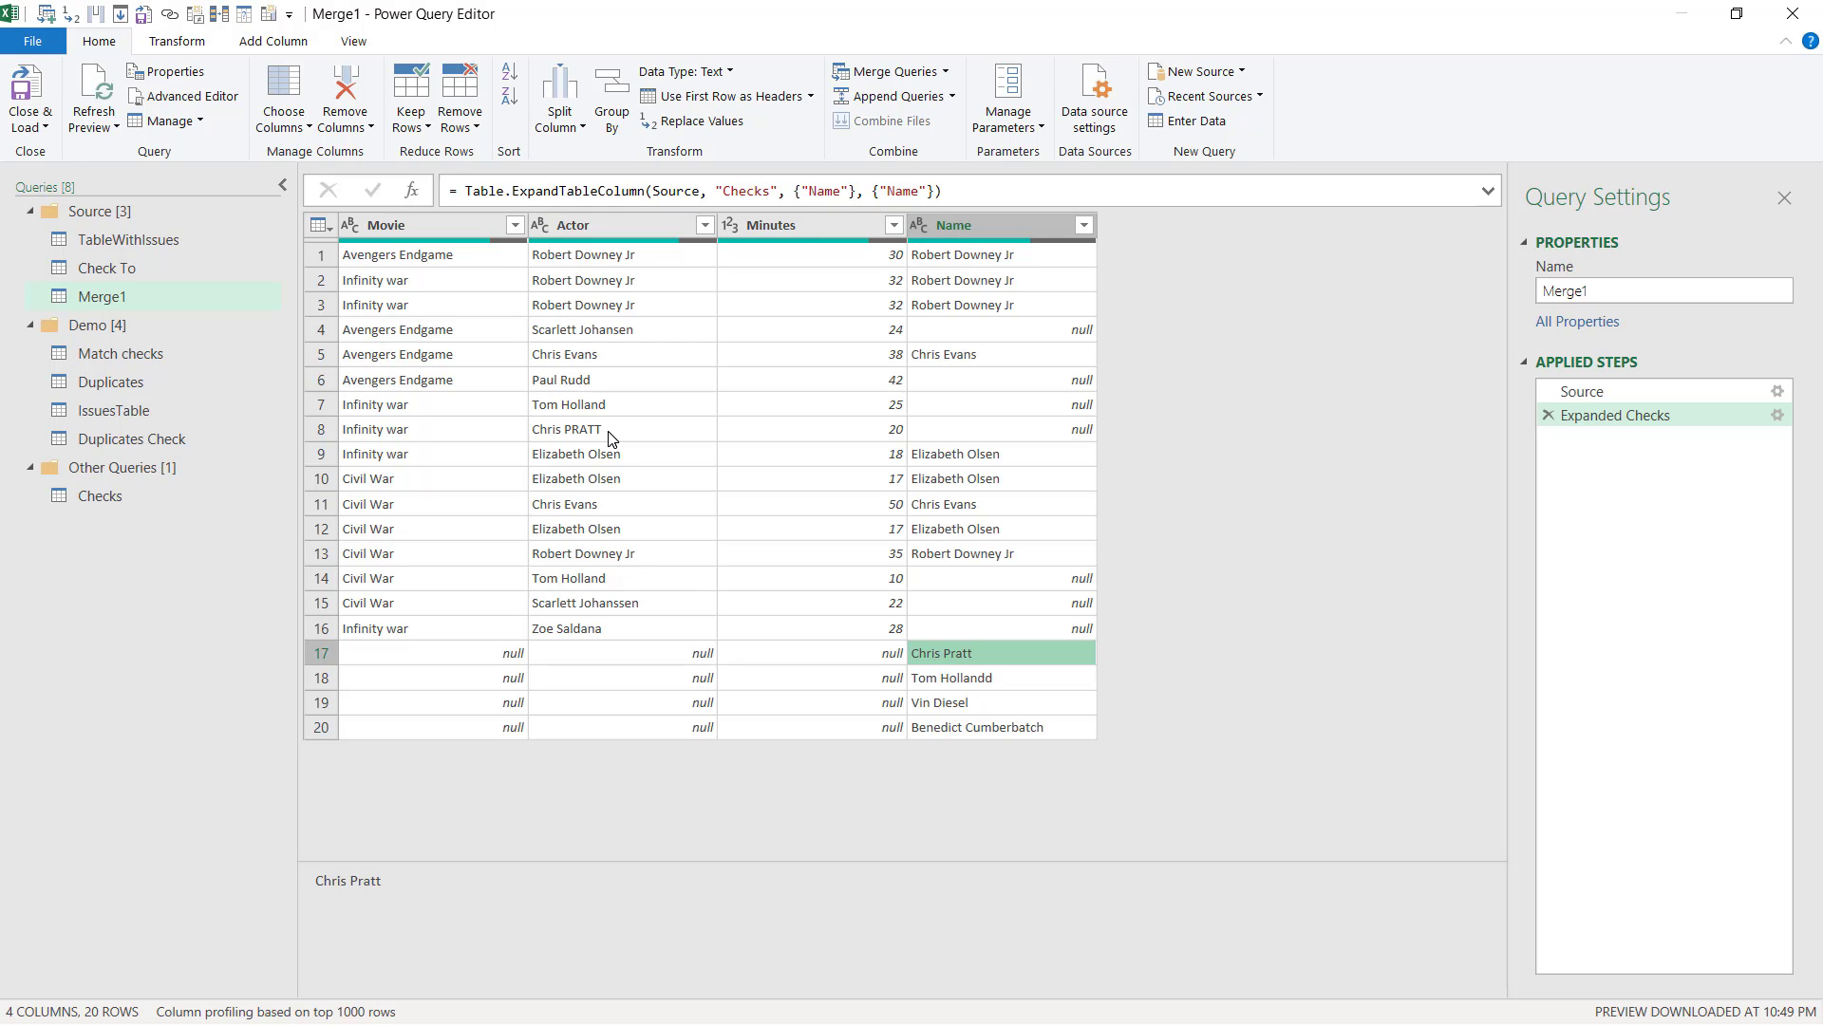
Step: Apply Capitalize Each Word to TableWithIssues' Actor column, then check Merge1's results
left_click(157, 249)
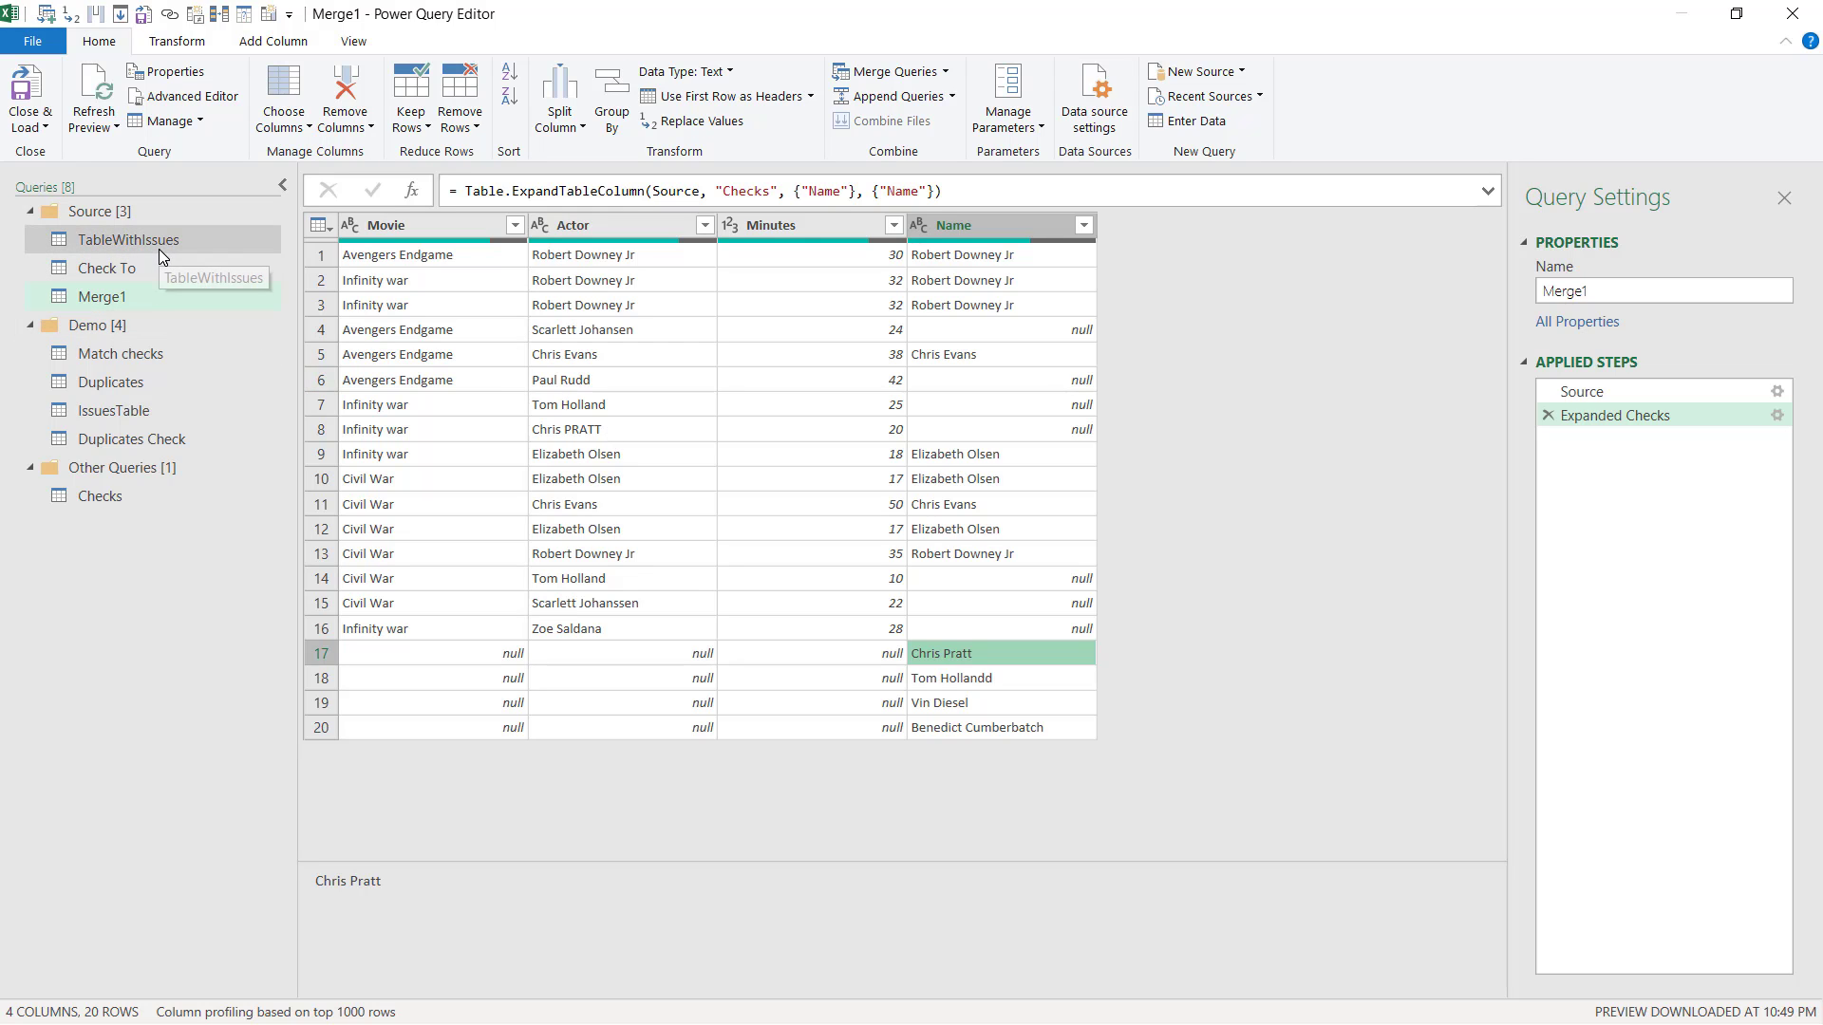
left_click(624, 223)
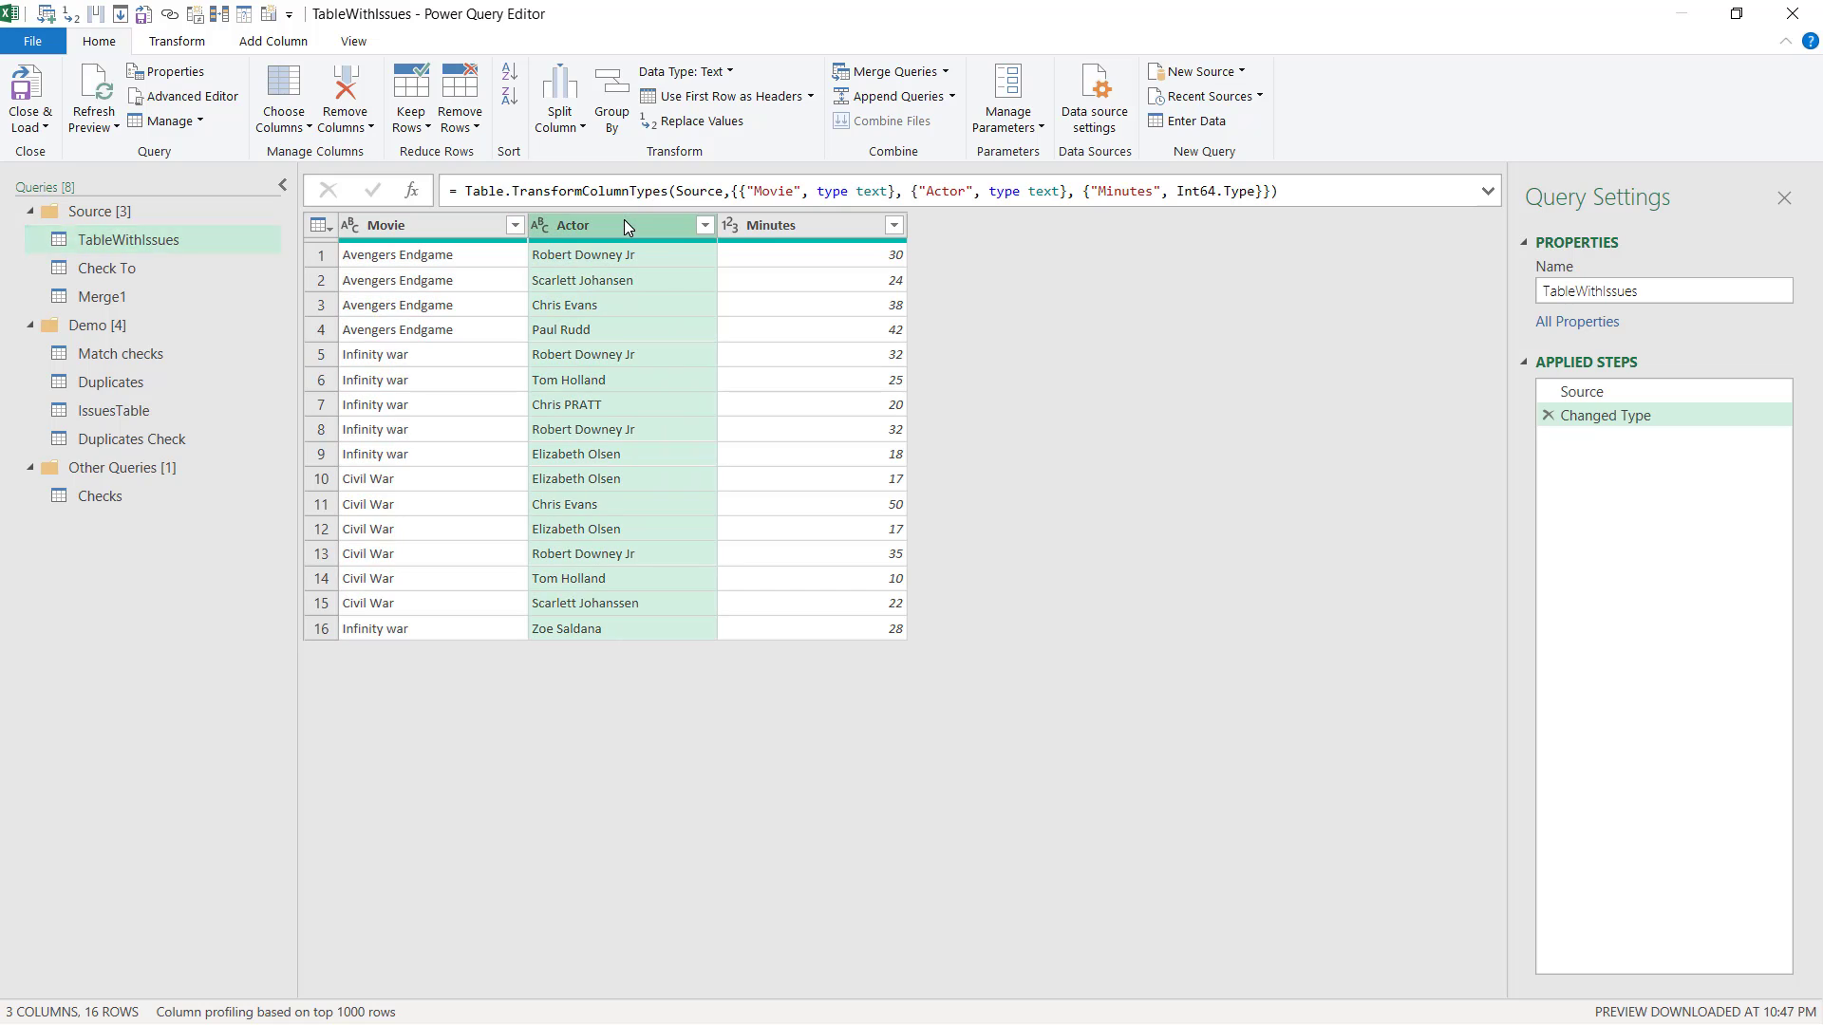
left_click(177, 41)
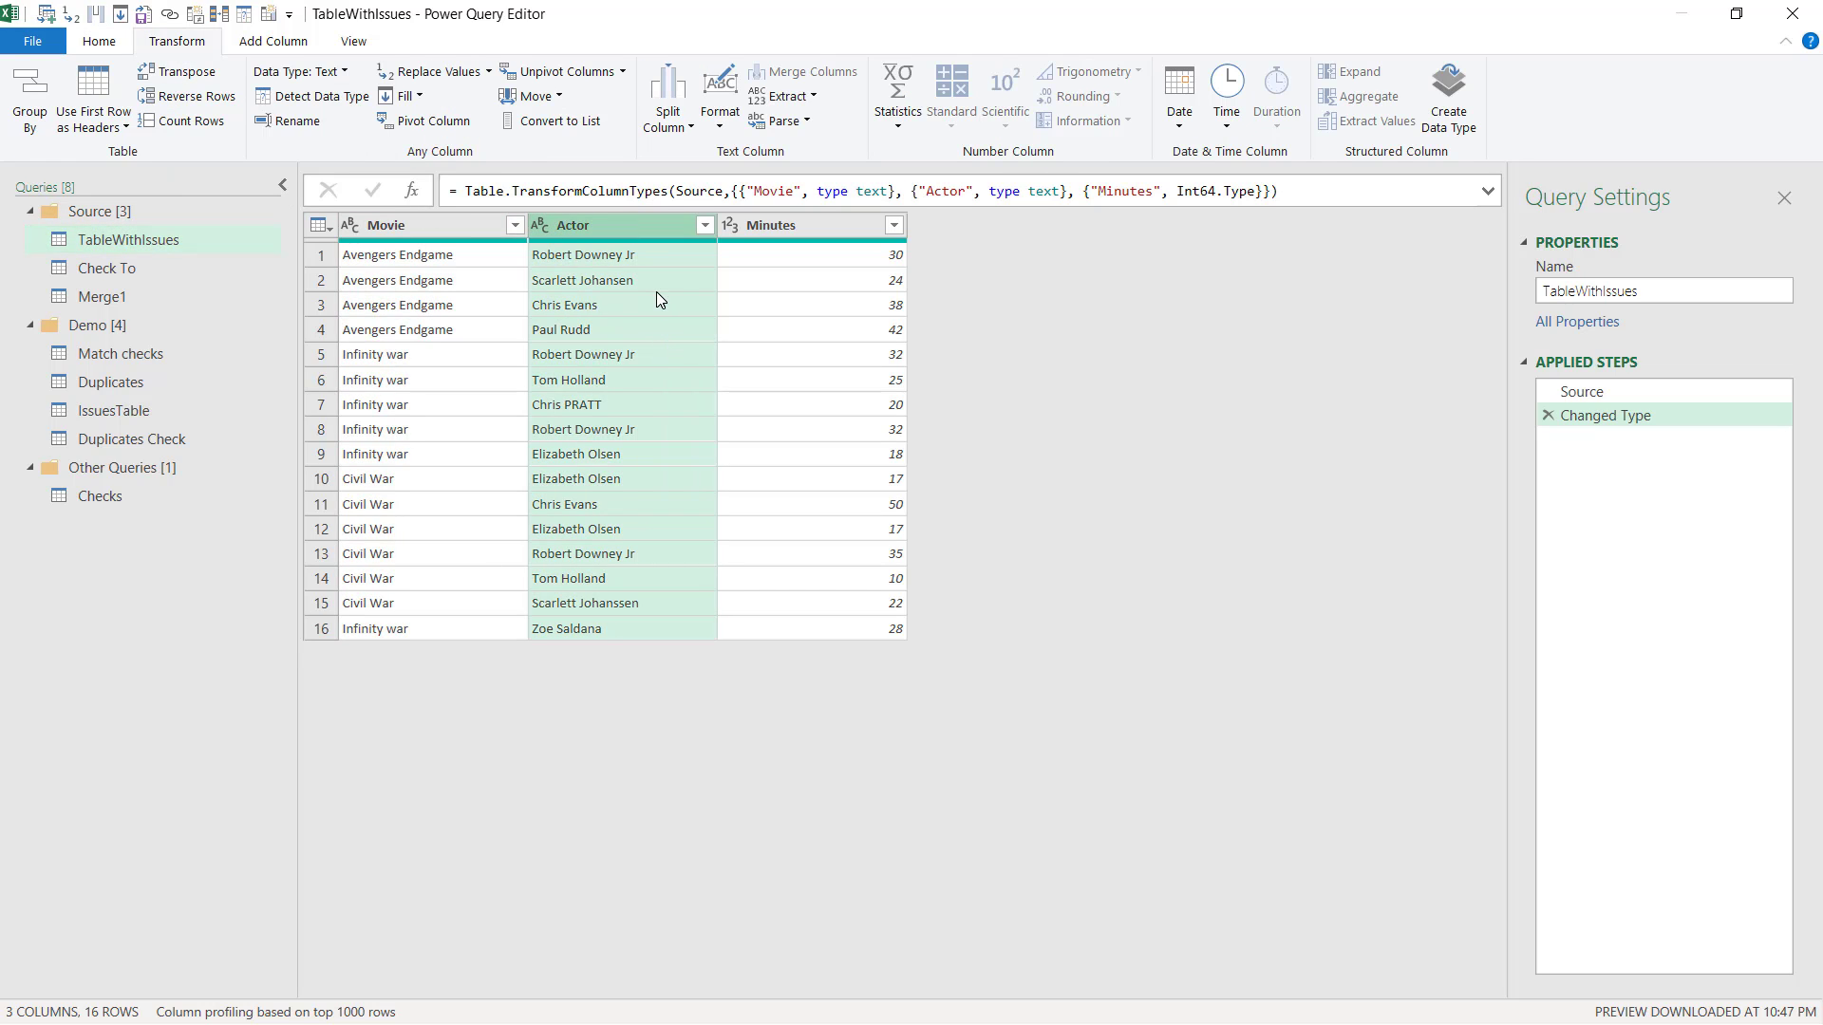
left_click(720, 94)
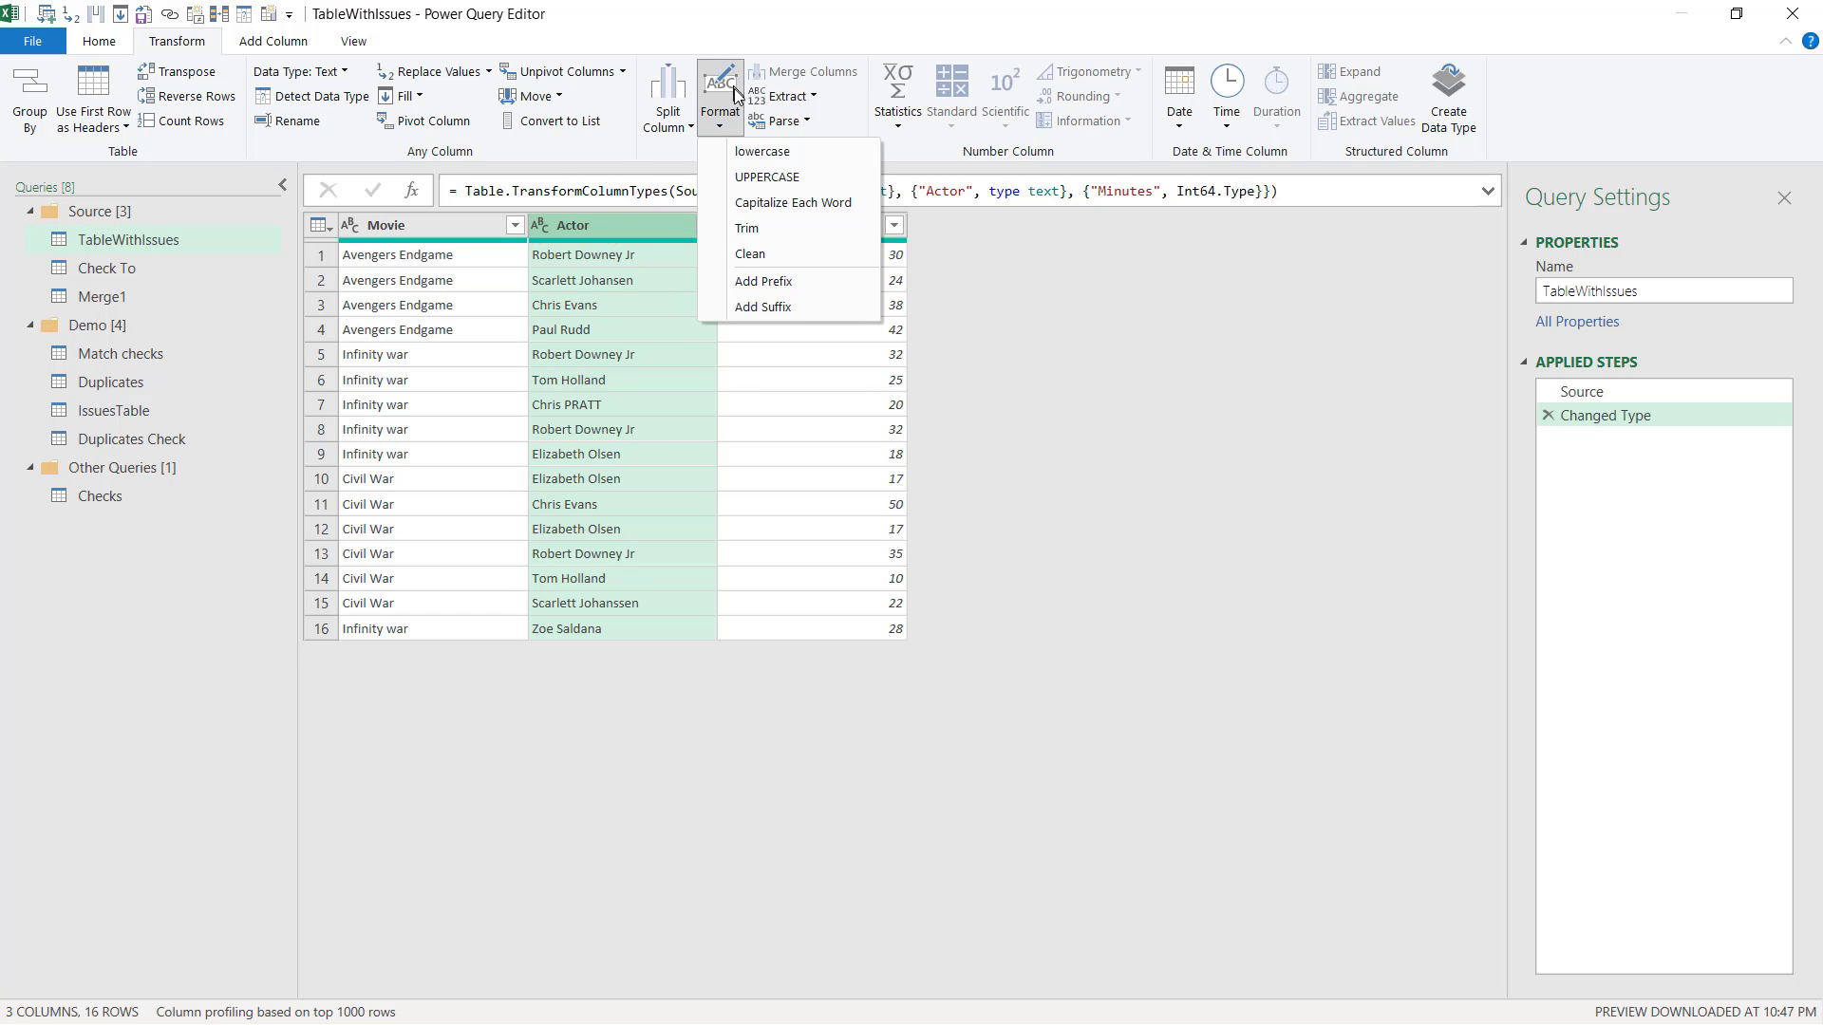
left_click(780, 200)
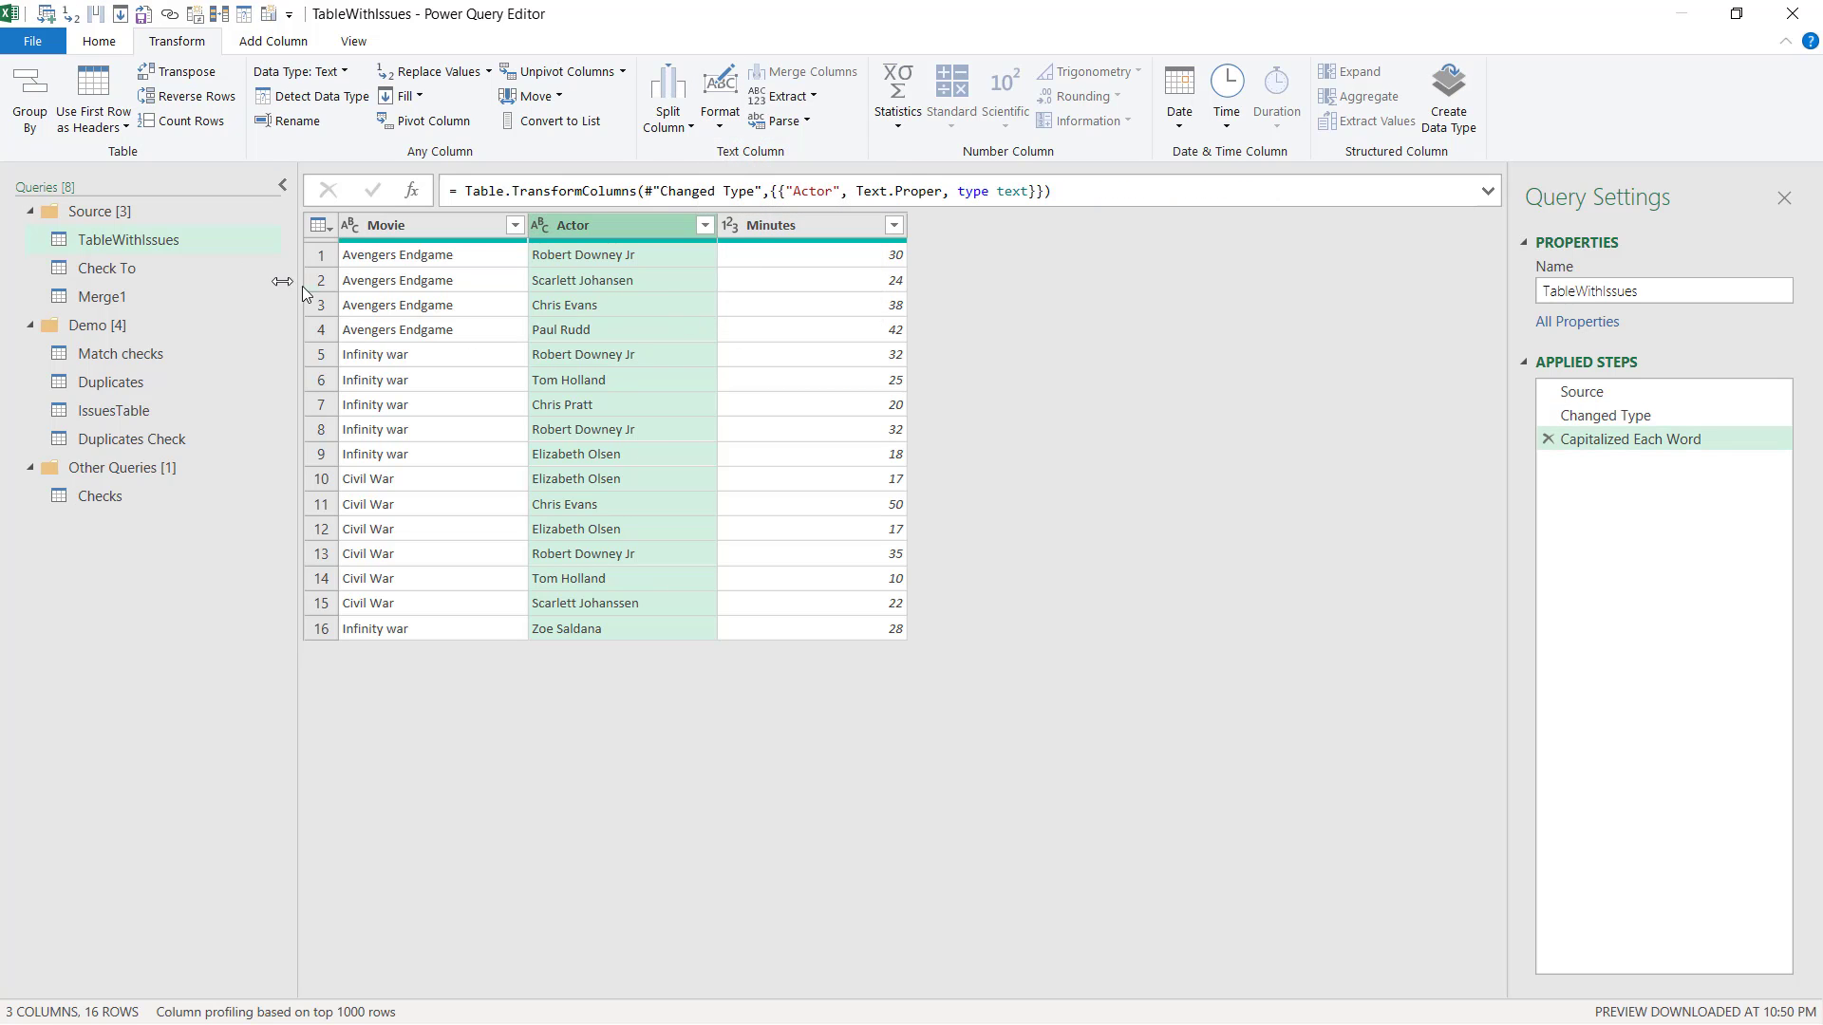
left_click(139, 295)
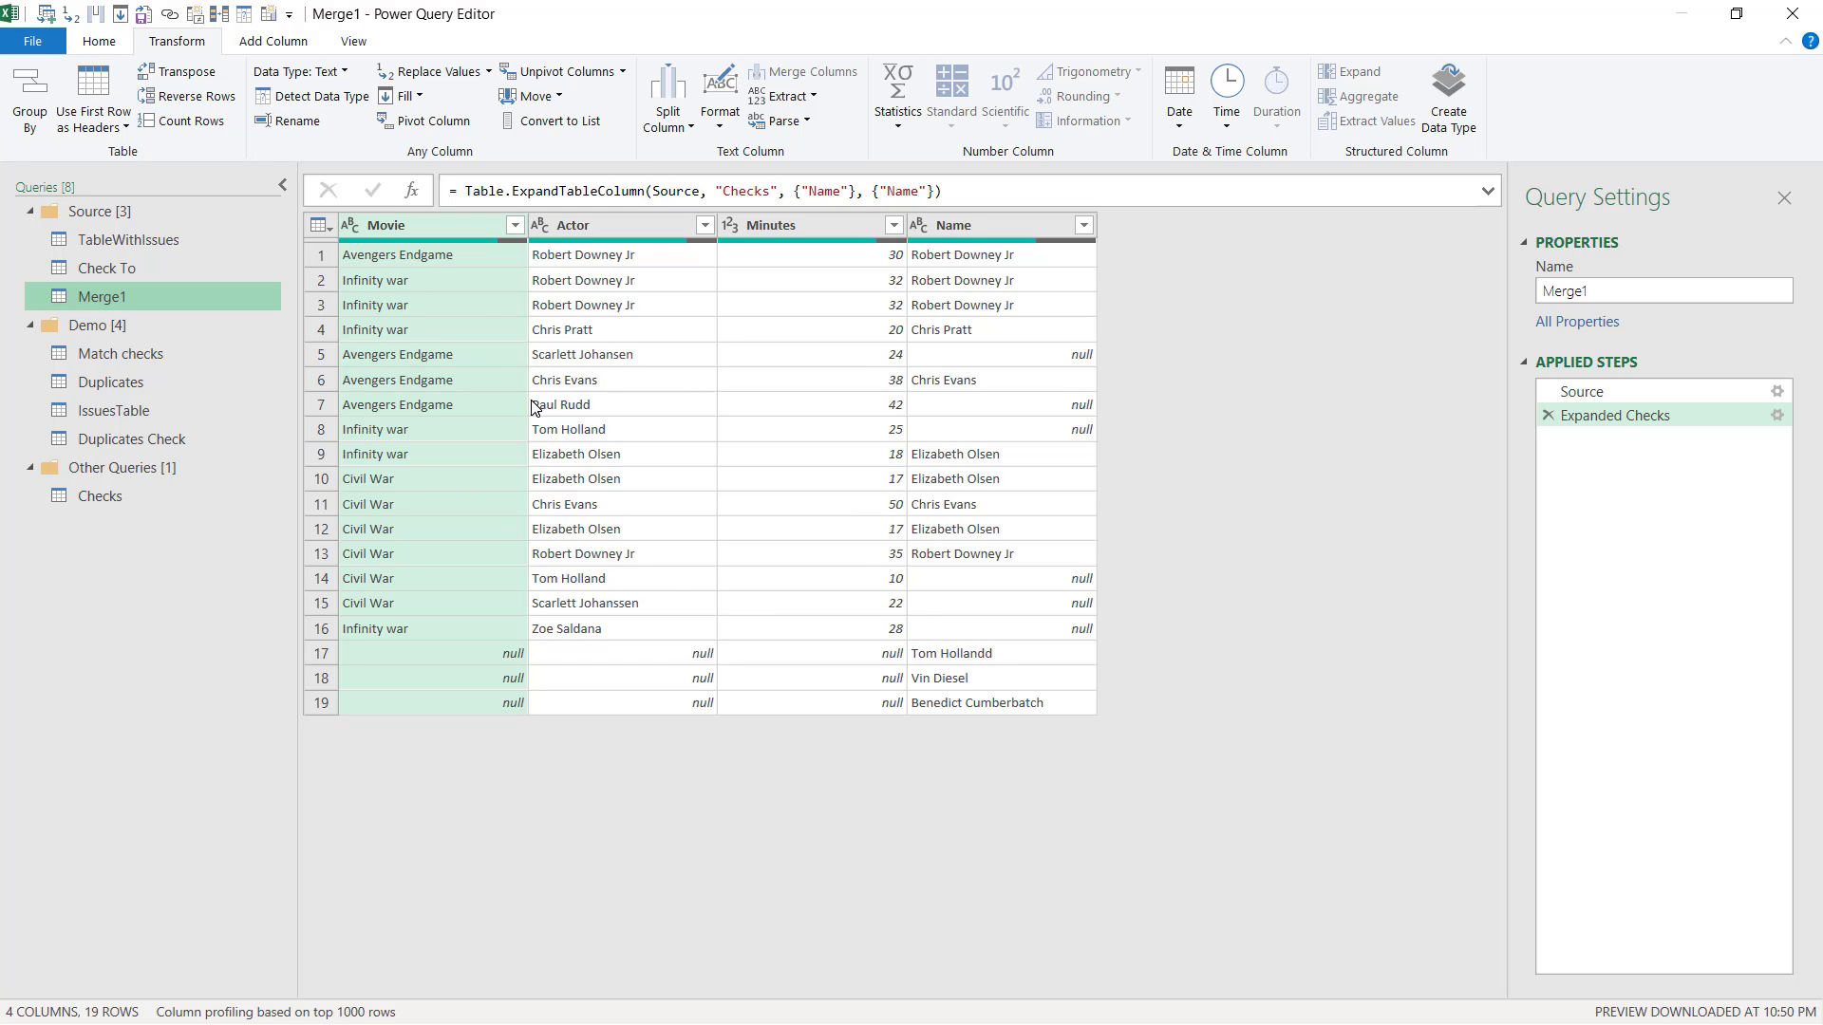
Step: Inspect the now-matched Chris Pratt record in row 4 of Merge1
left_click(913, 332)
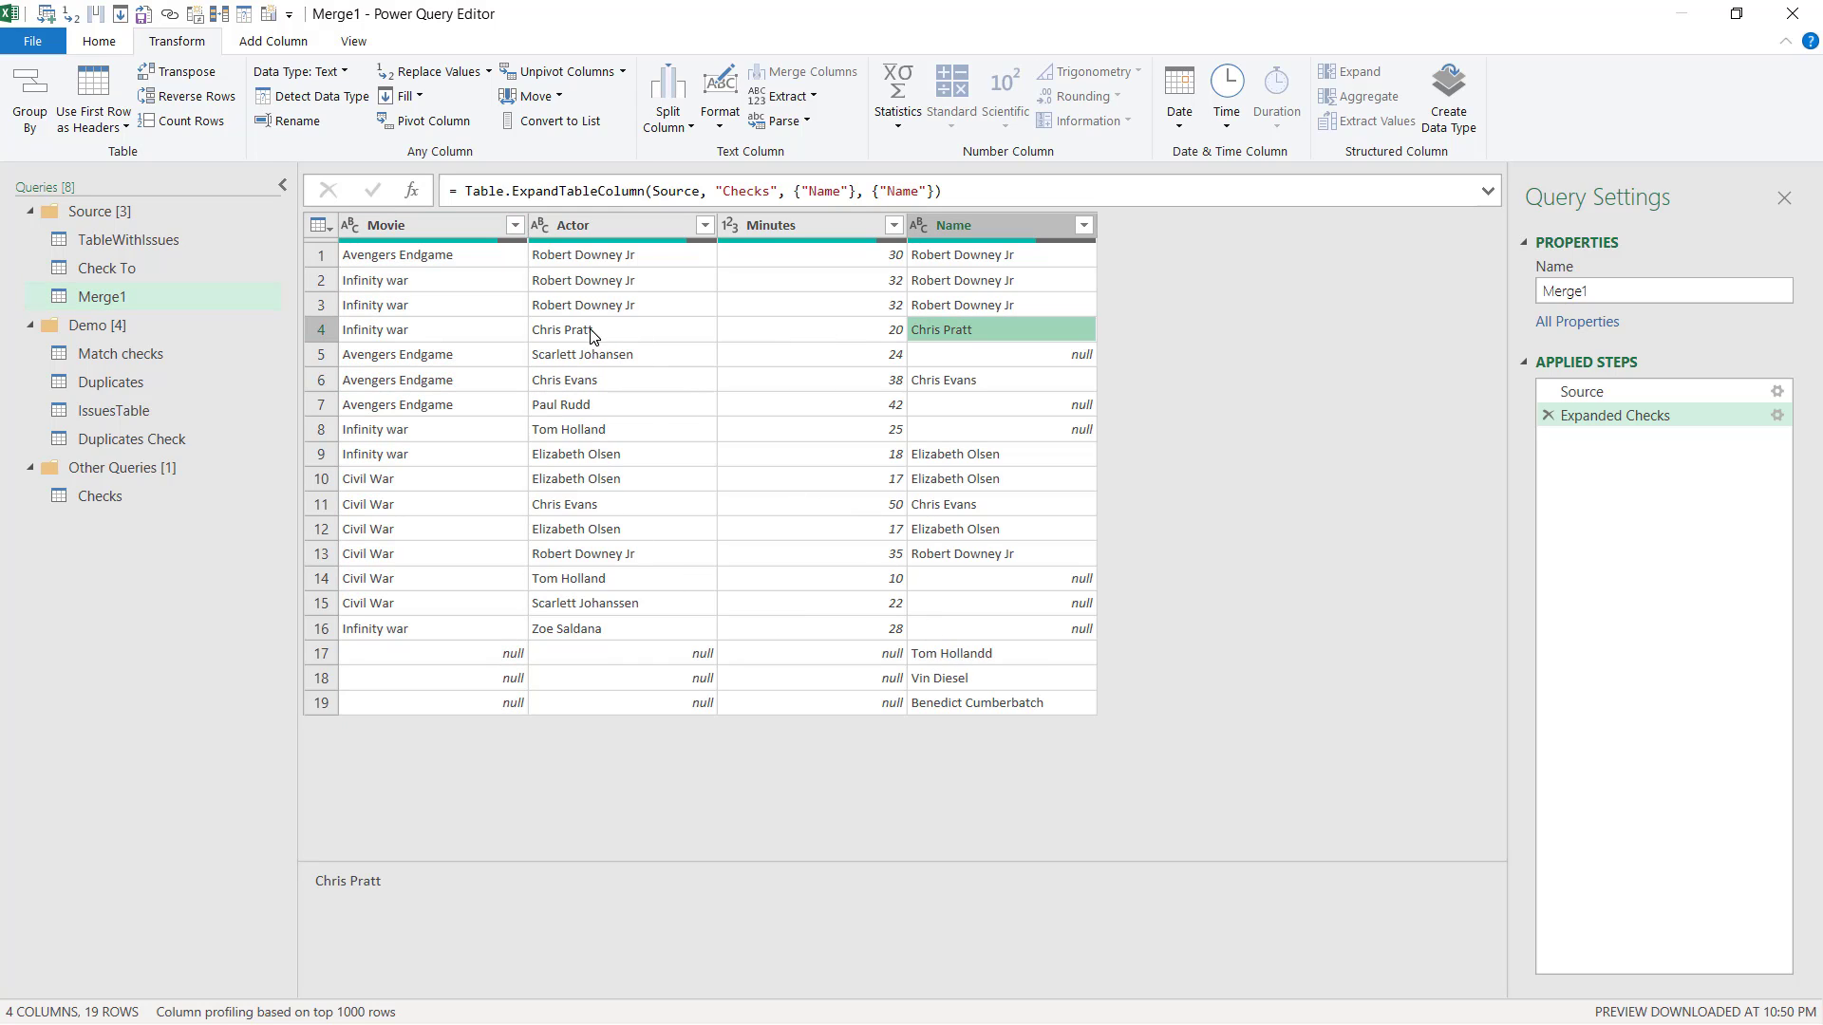
left_click(328, 329)
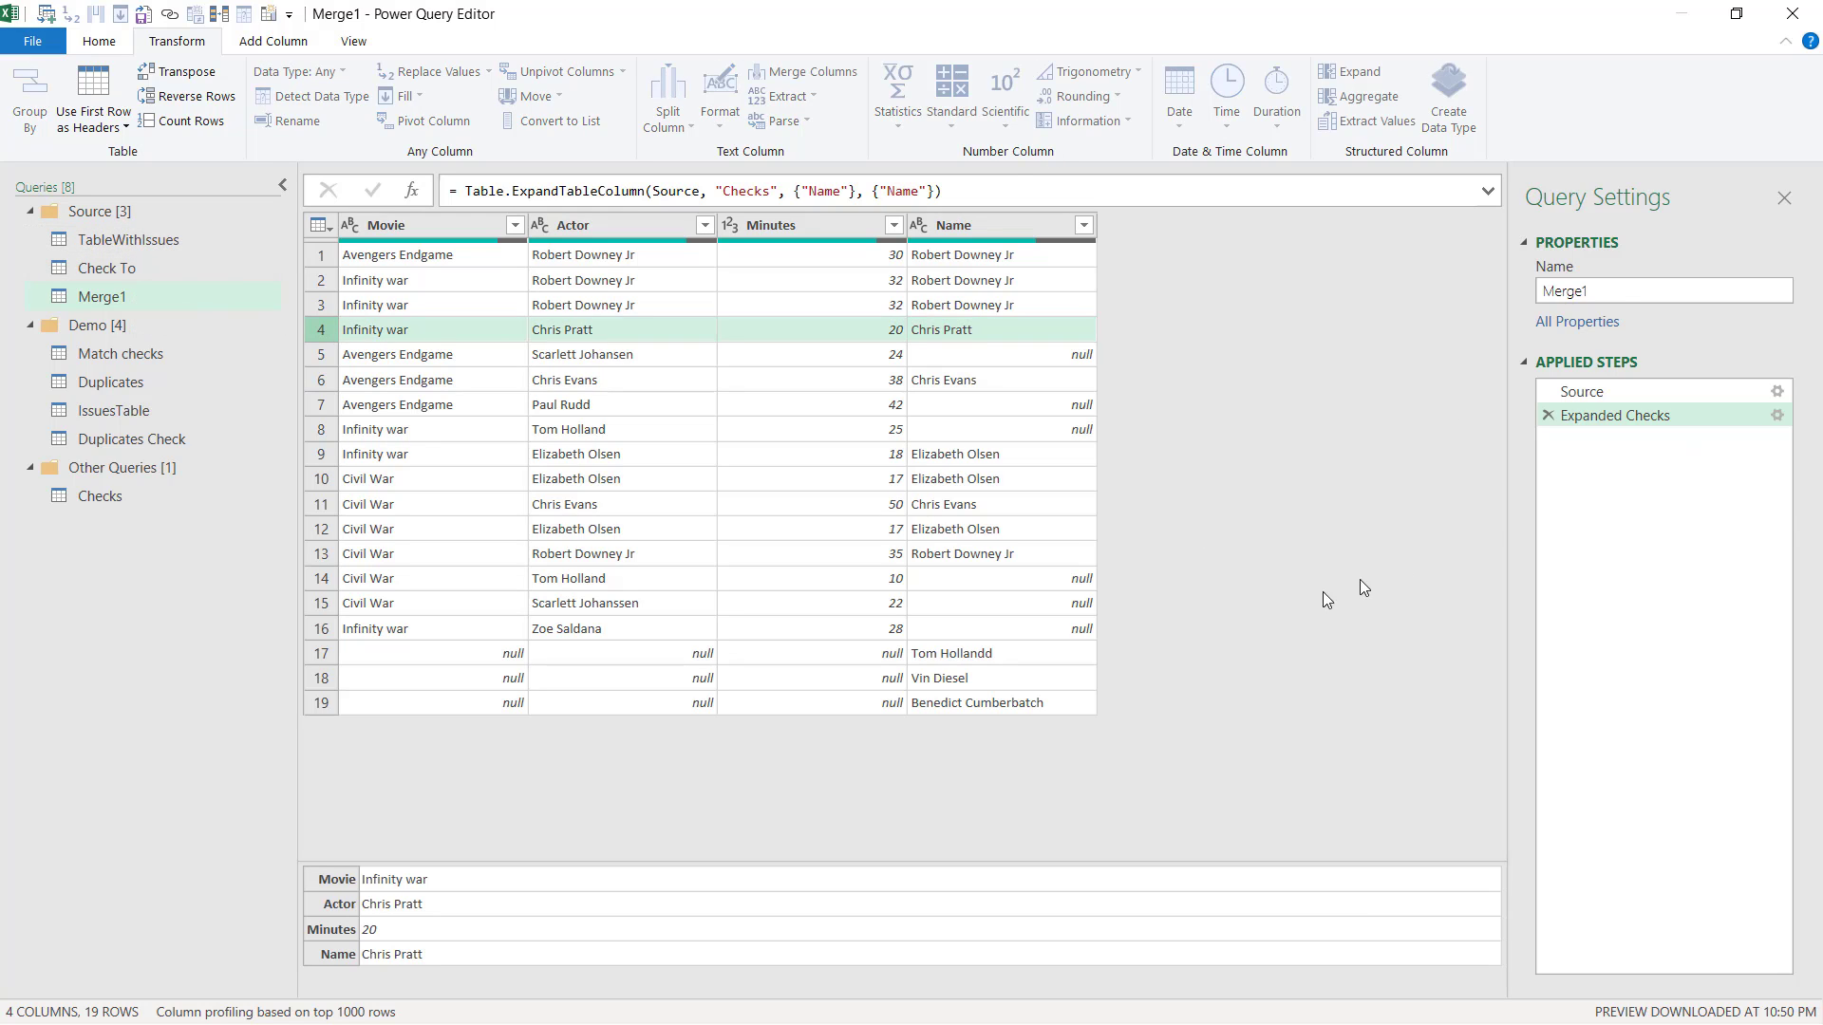
key("ctrl+space")
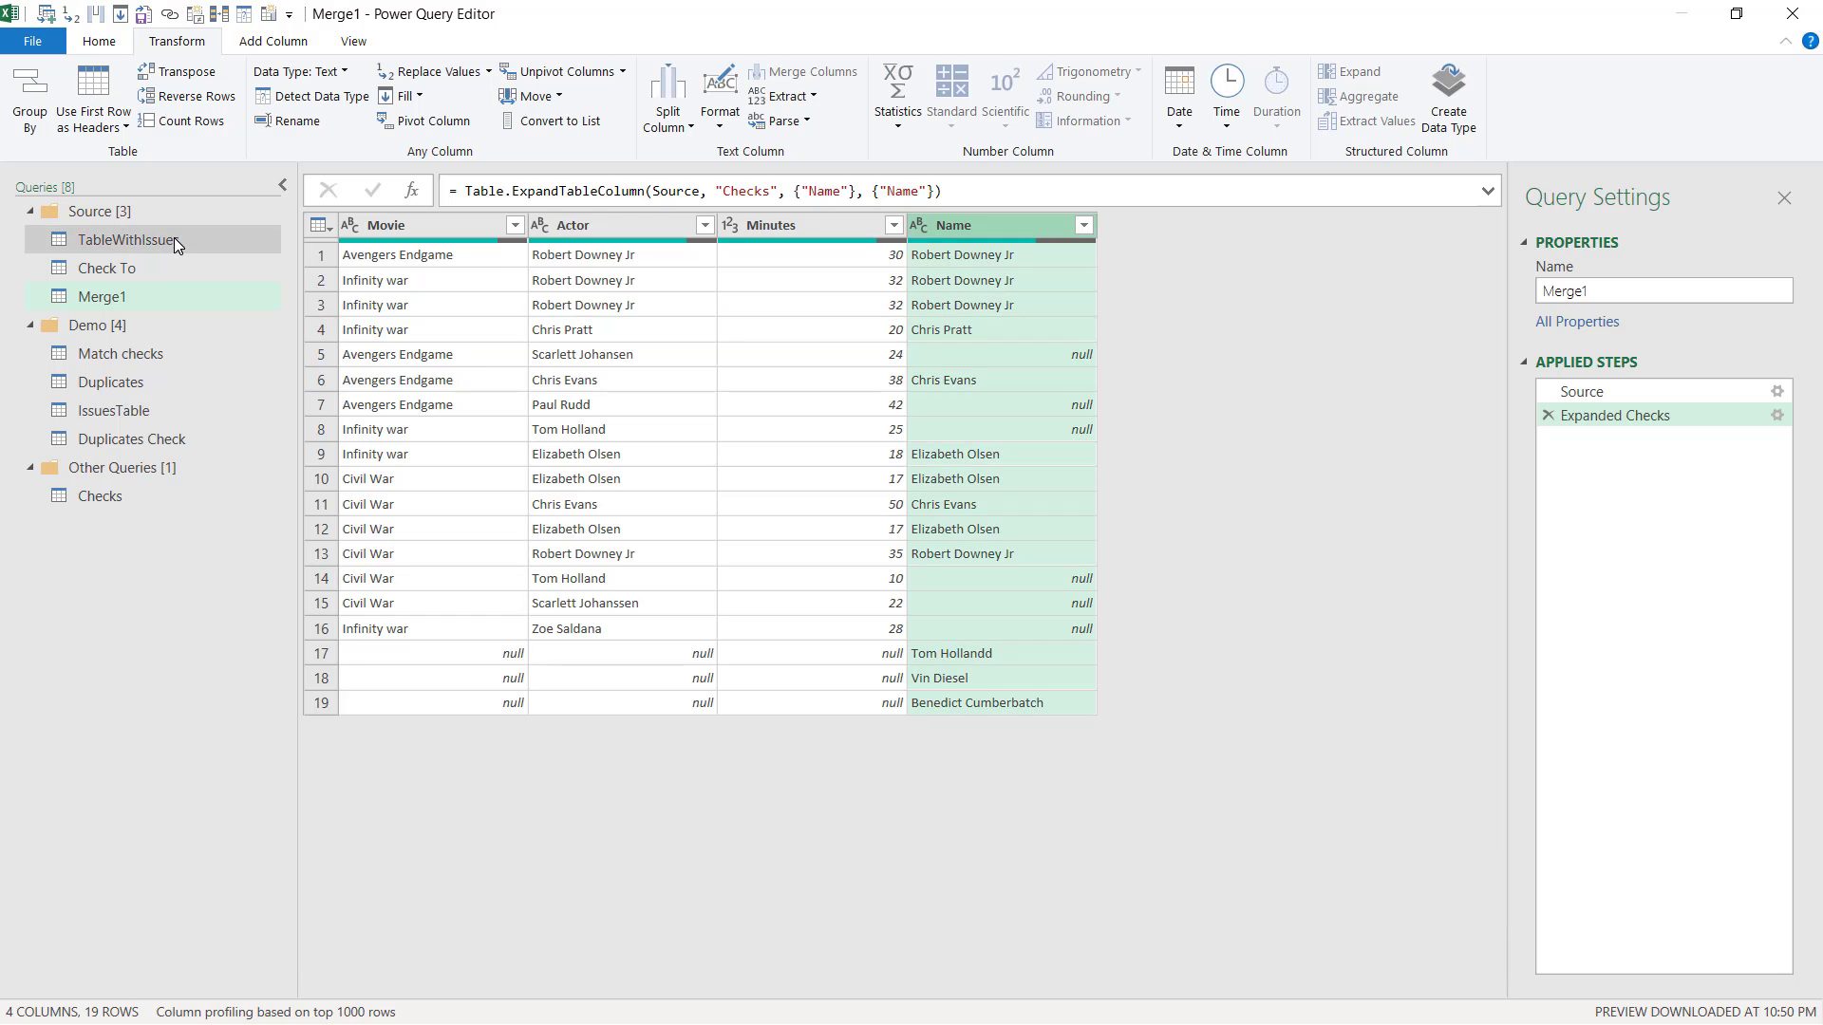
Step: Delete TableWithIssues' Capitalized Each Word step and reselect Merge1's Name column
left_click(175, 241)
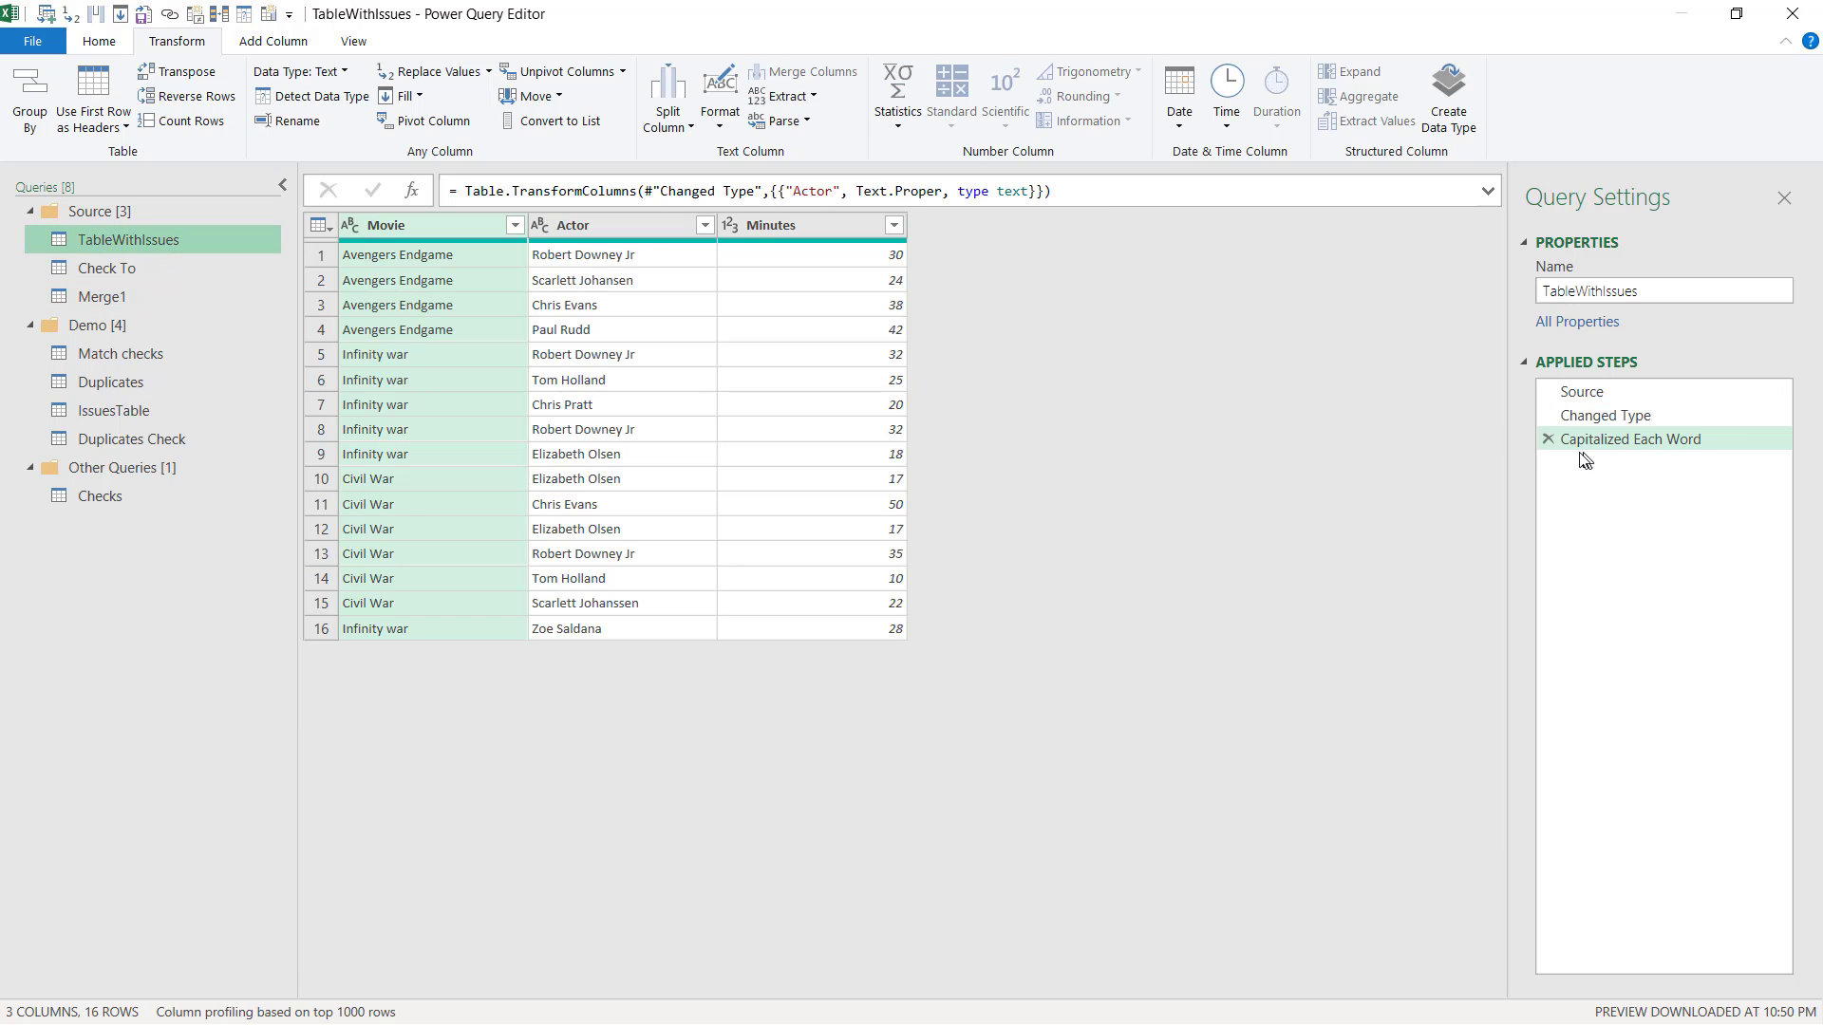
left_click(1550, 440)
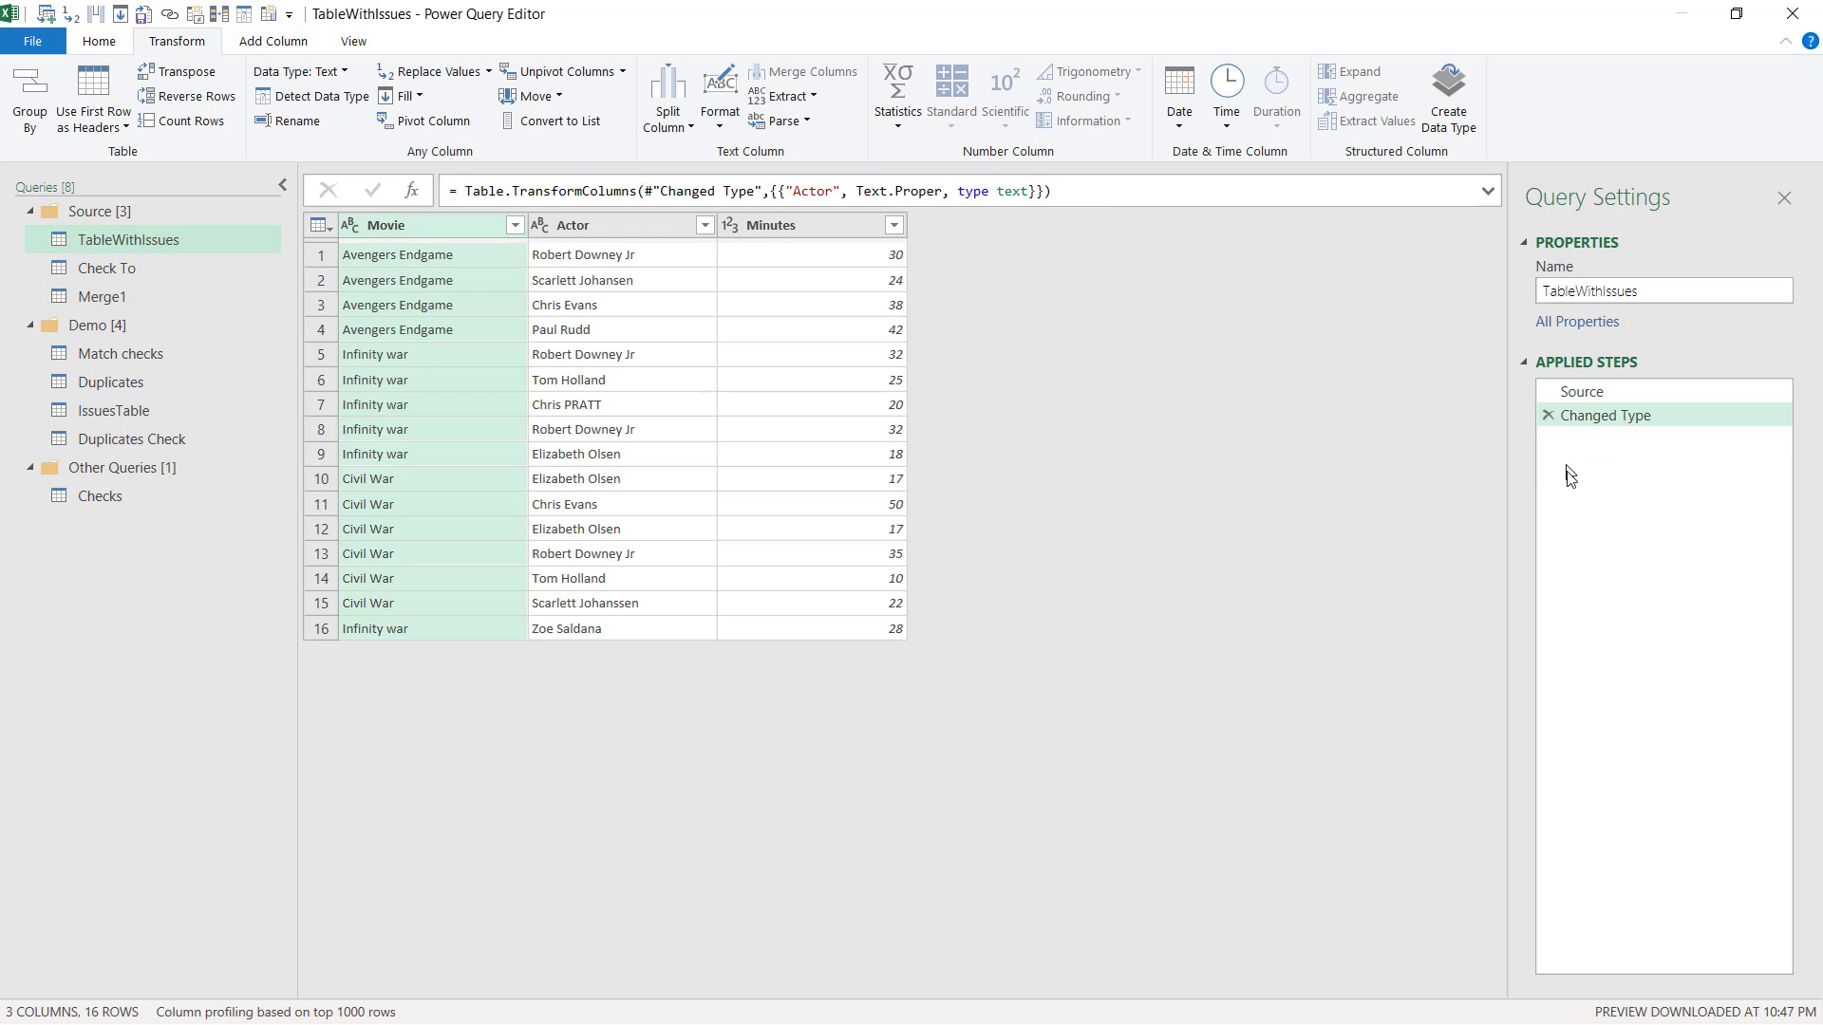
left_click(88, 296)
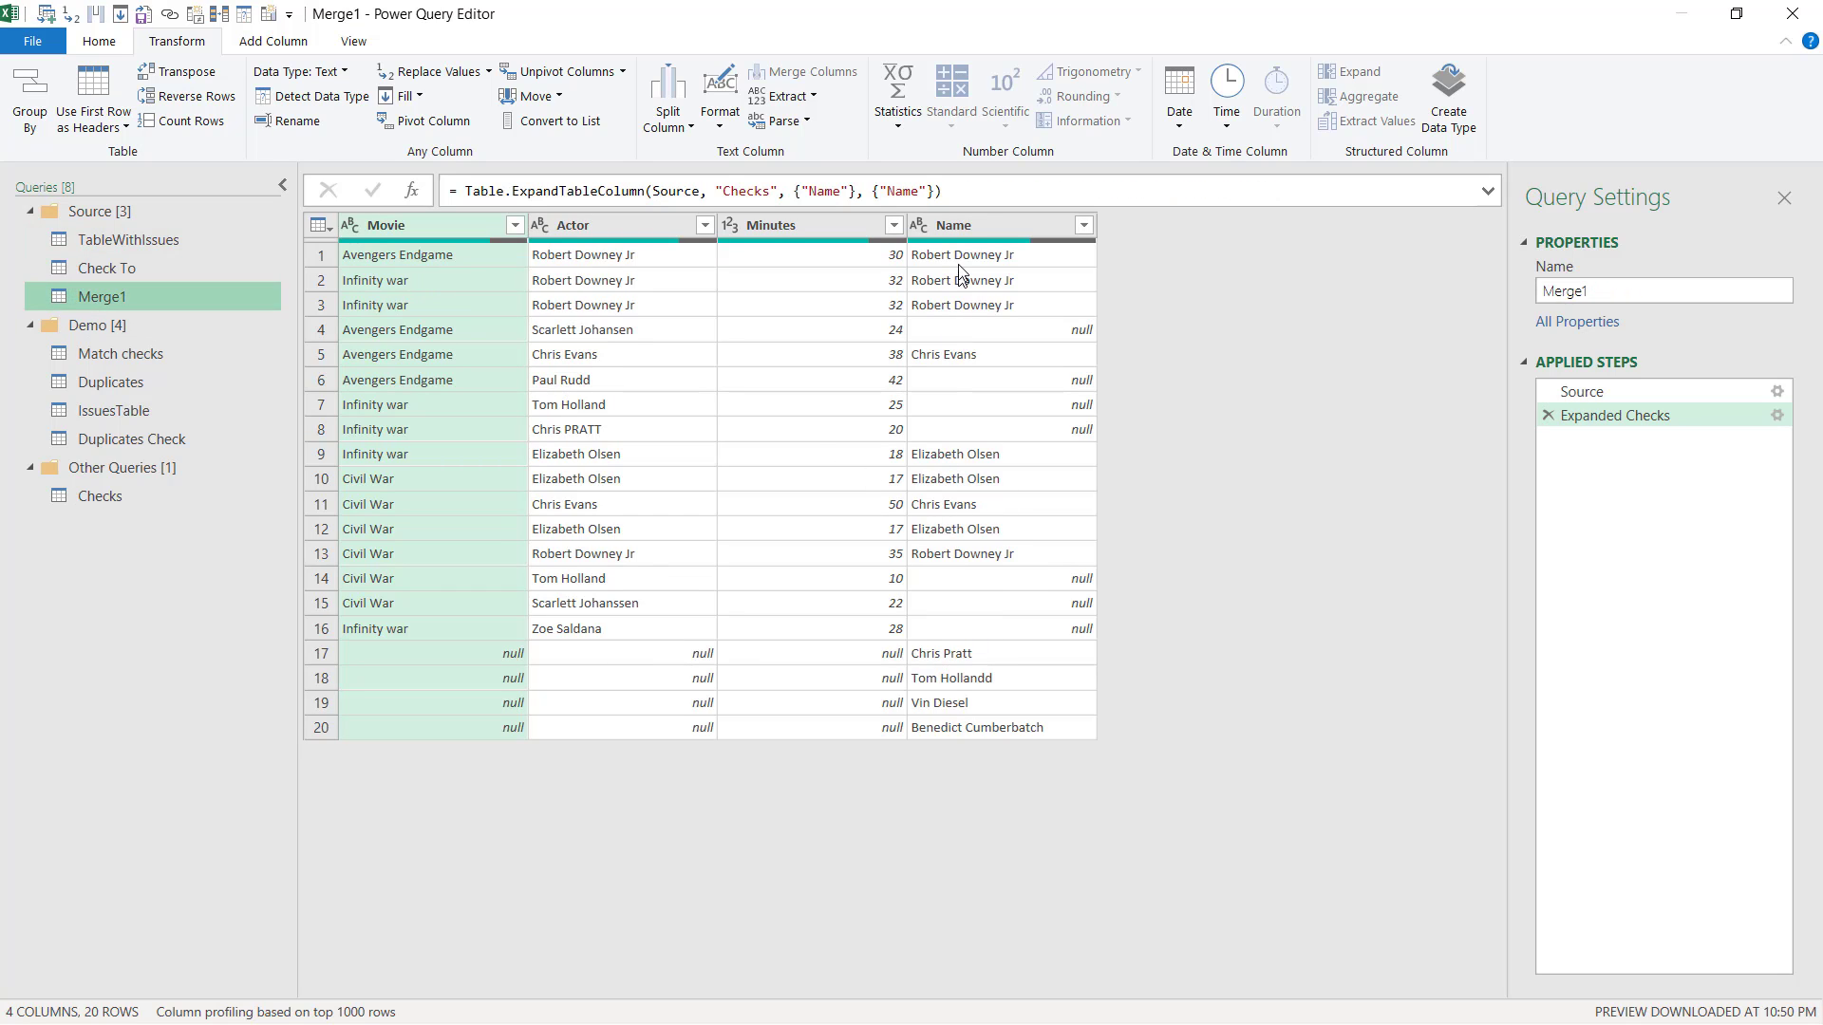
left_click(960, 233)
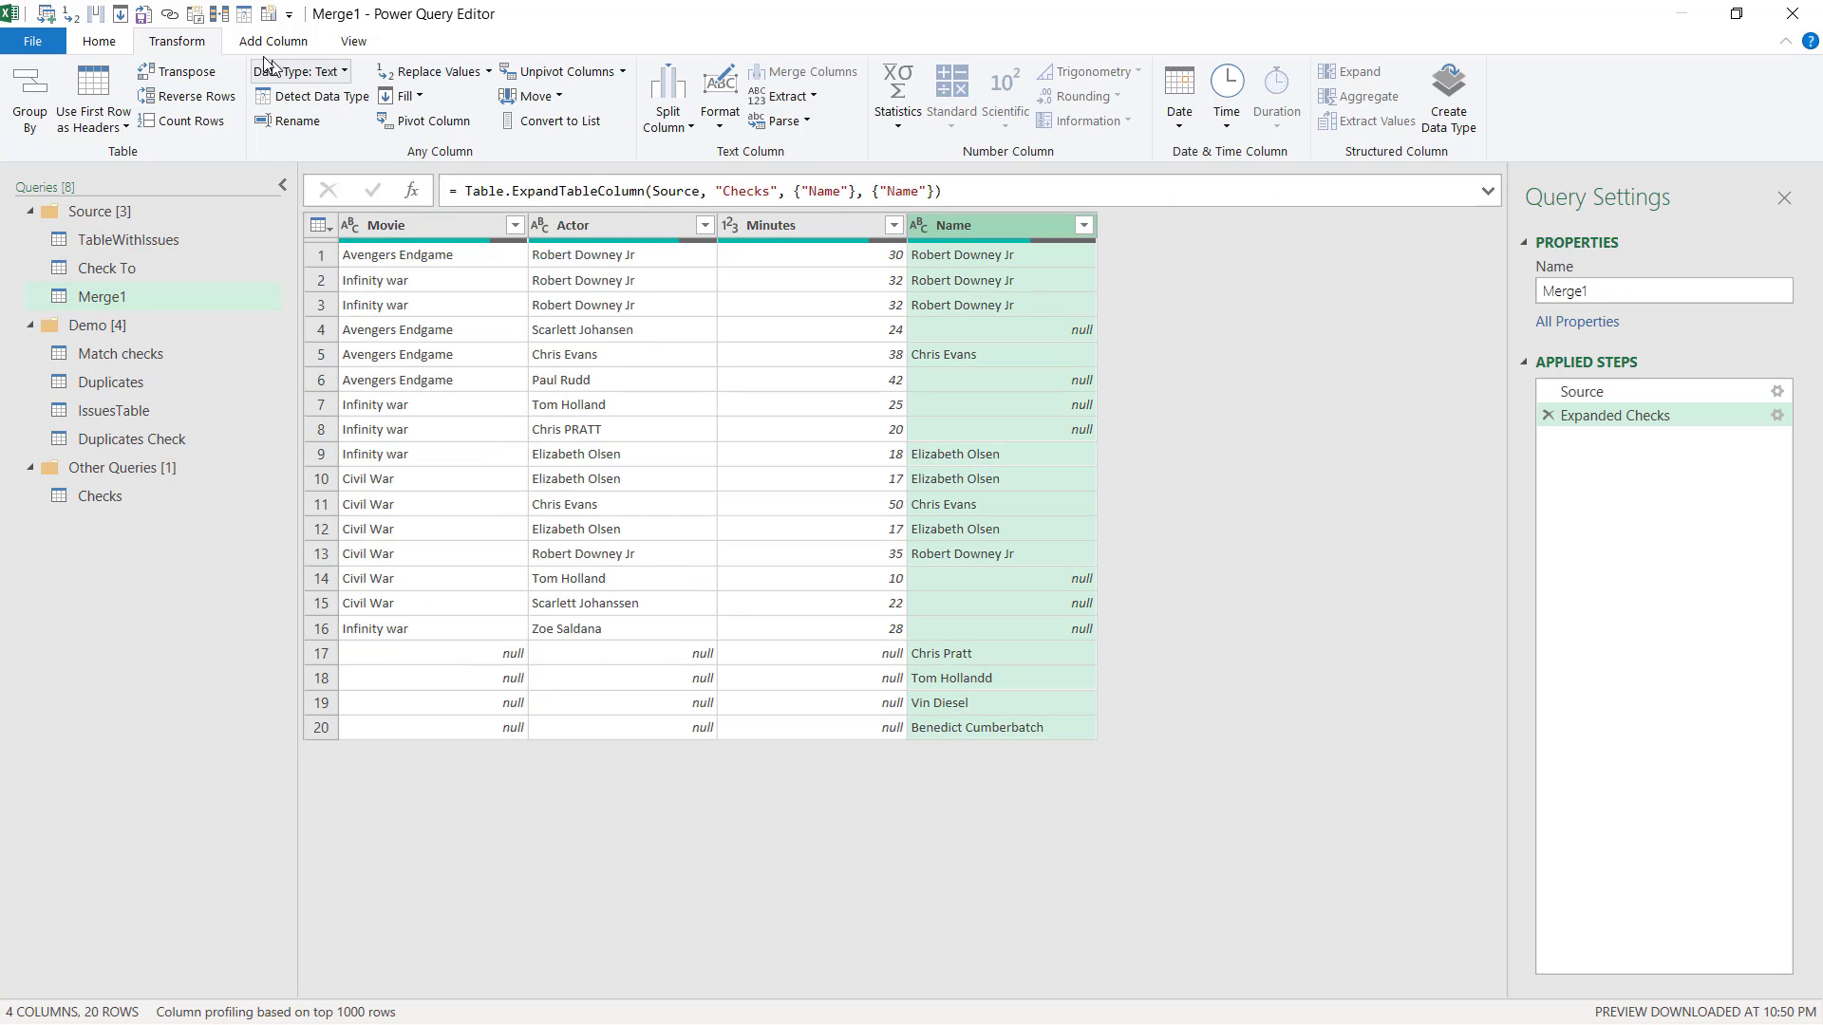
left_click(116, 44)
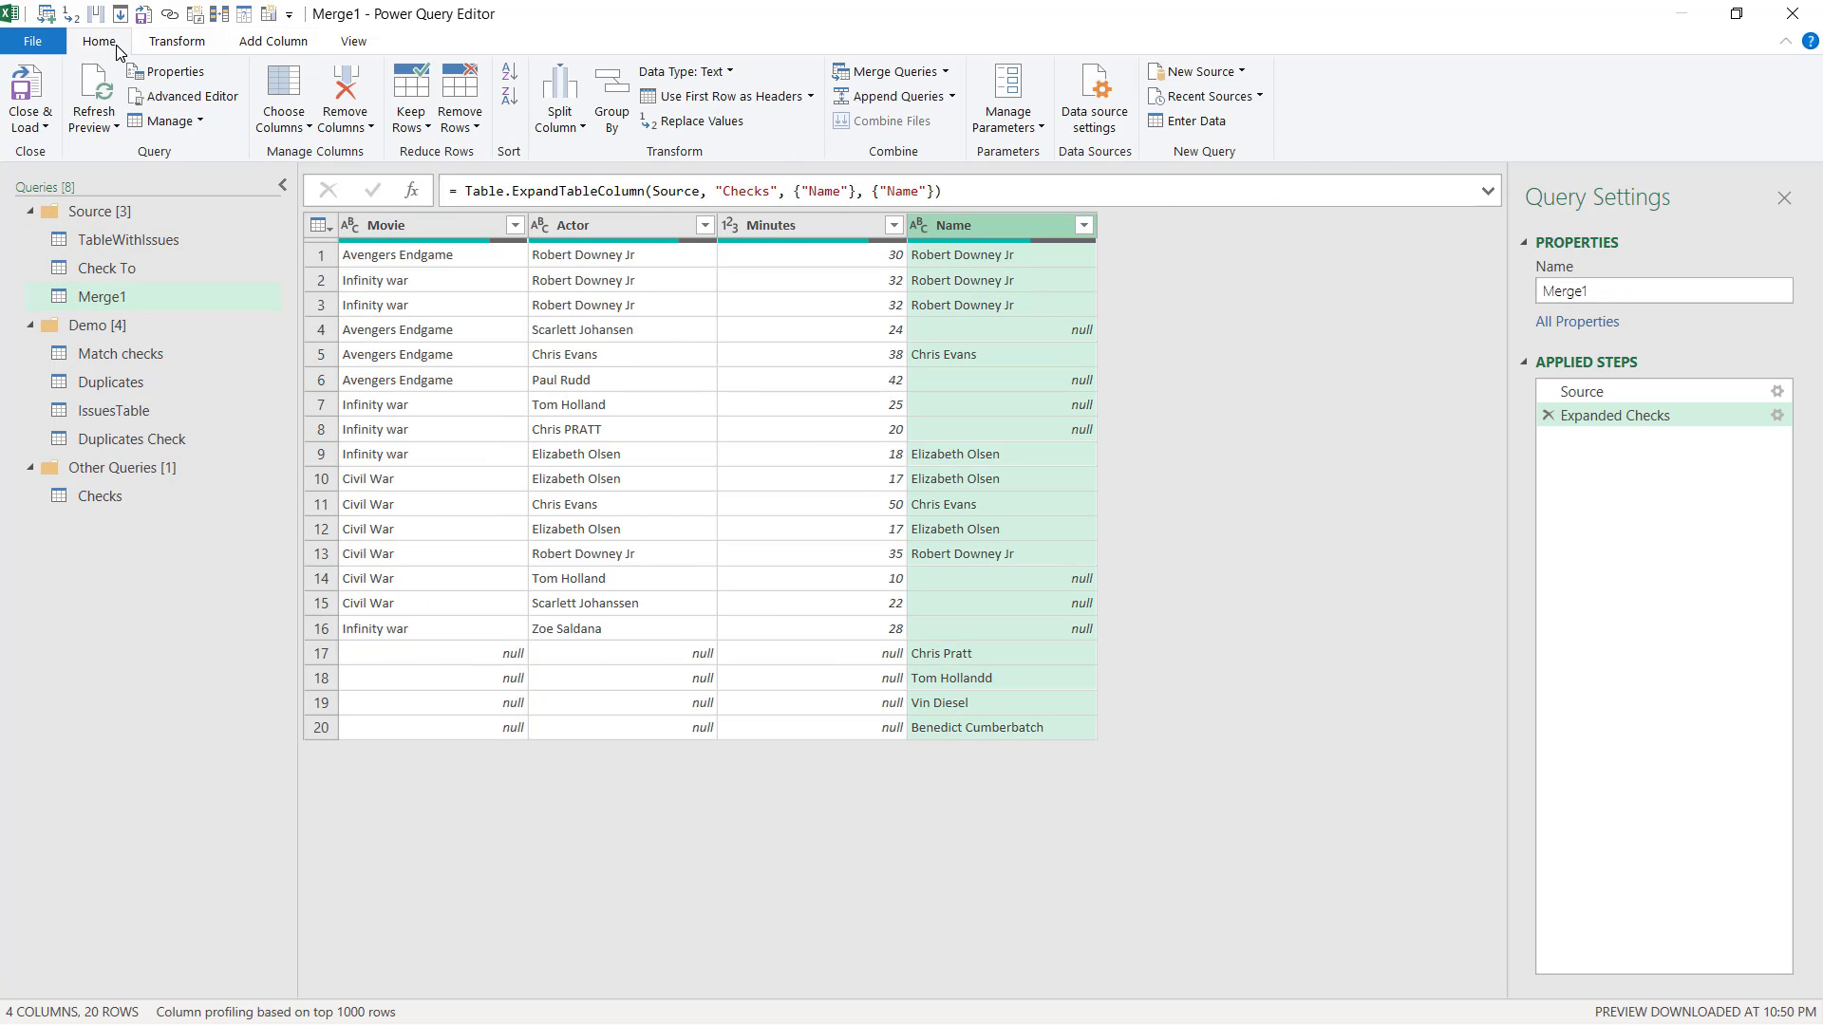
Step: Set up a merge of Merge1's Actor column with the Checks query's Name column
left_click(945, 72)
left_click(932, 105)
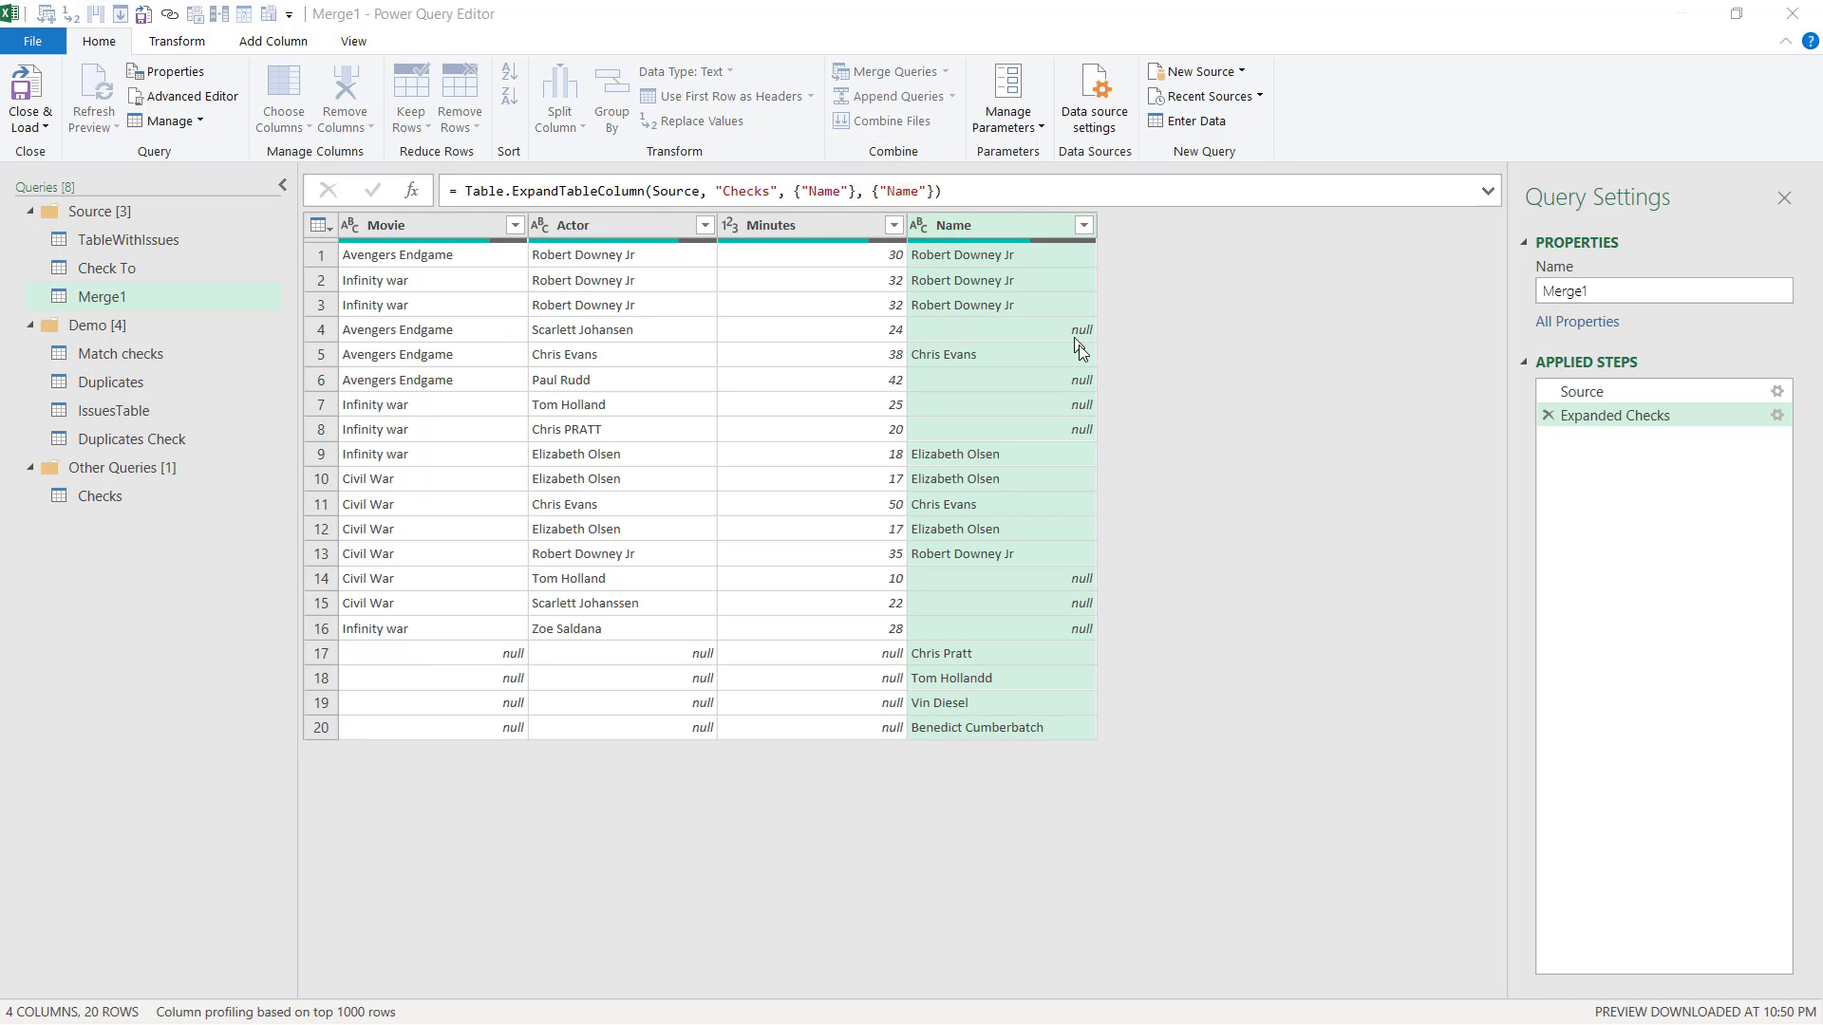
left_click(714, 310)
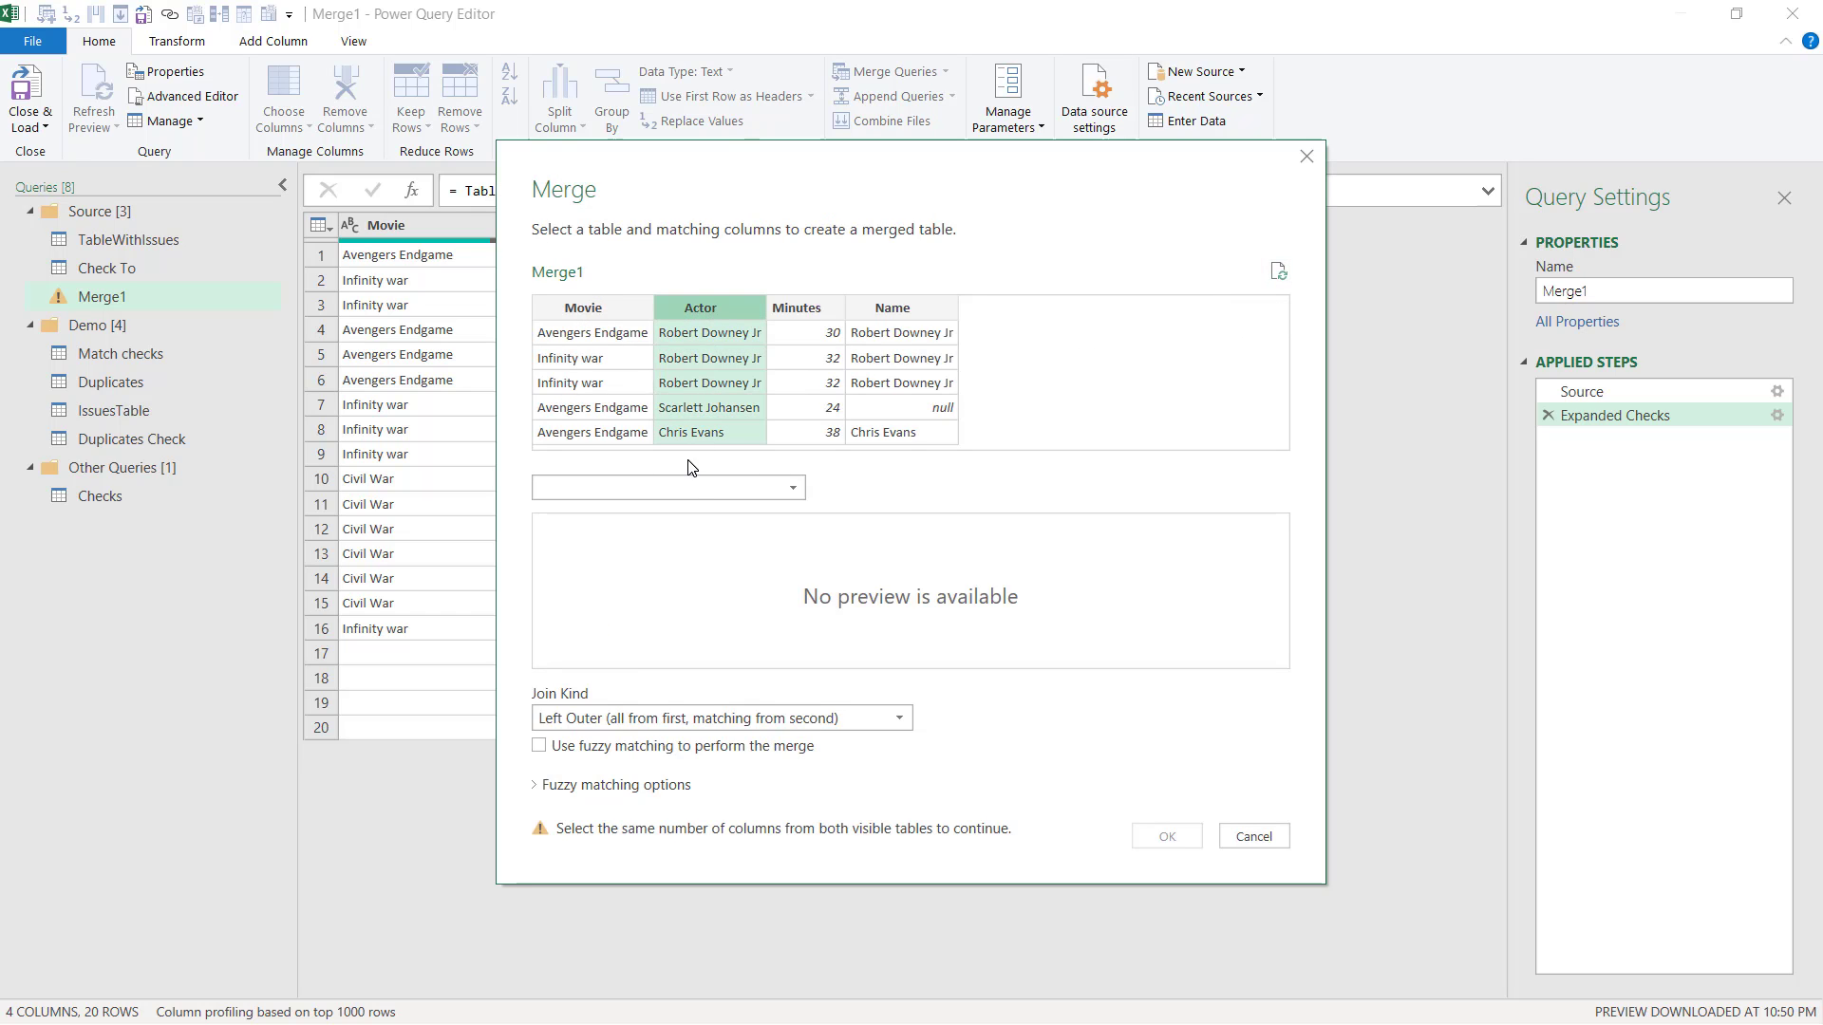
left_click(687, 487)
left_click(625, 537)
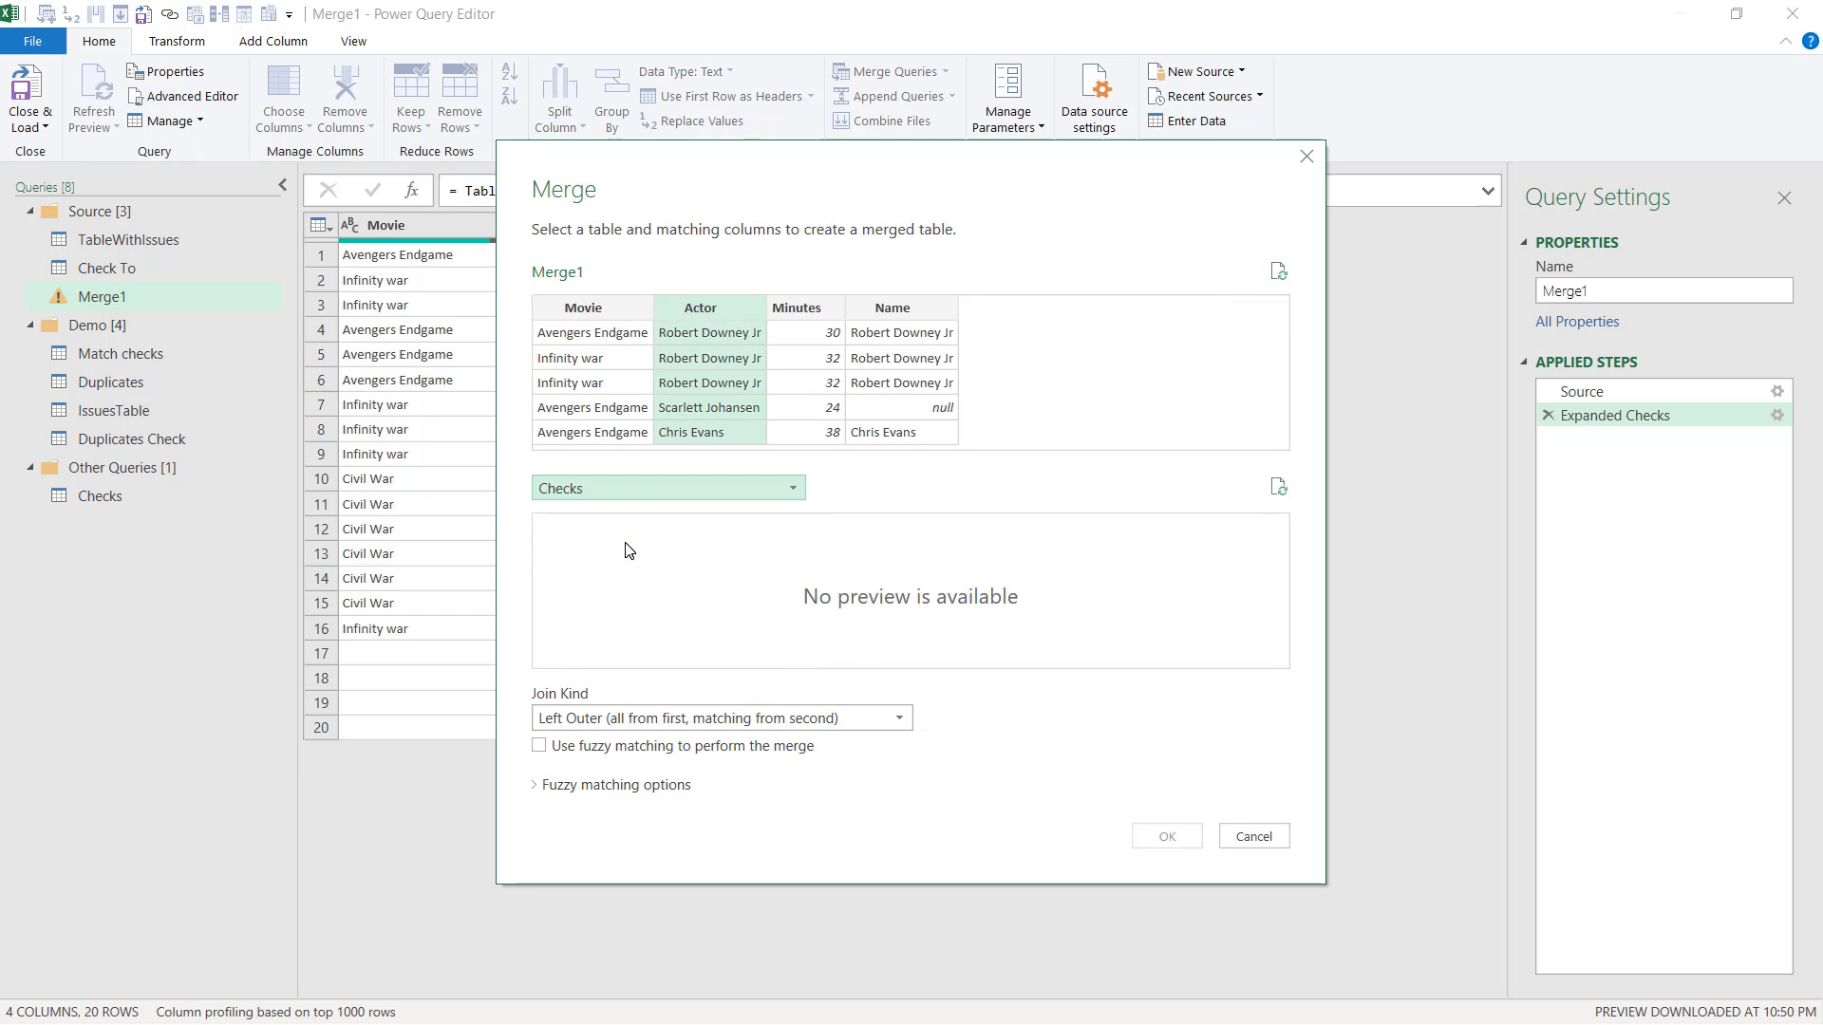
left_click(724, 528)
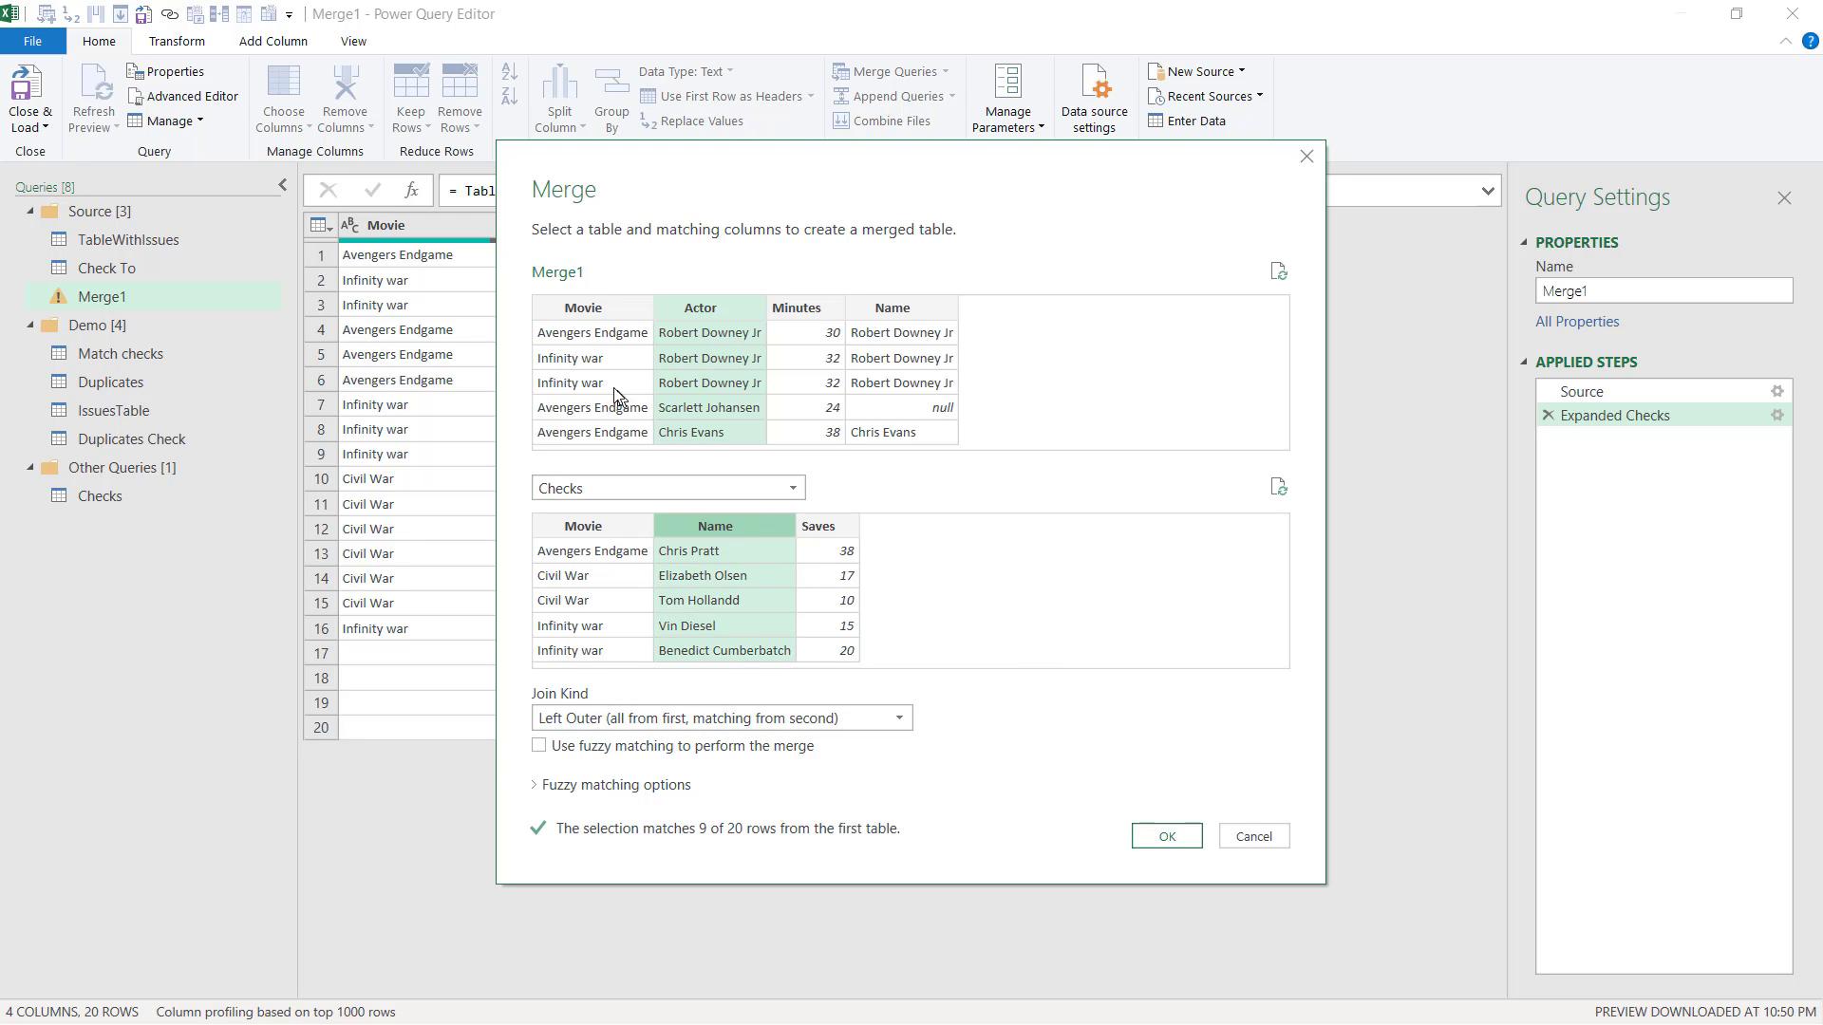
Step: Enable fuzzy matching, review its options such as ignore case, and confirm the merge
left_click(548, 749)
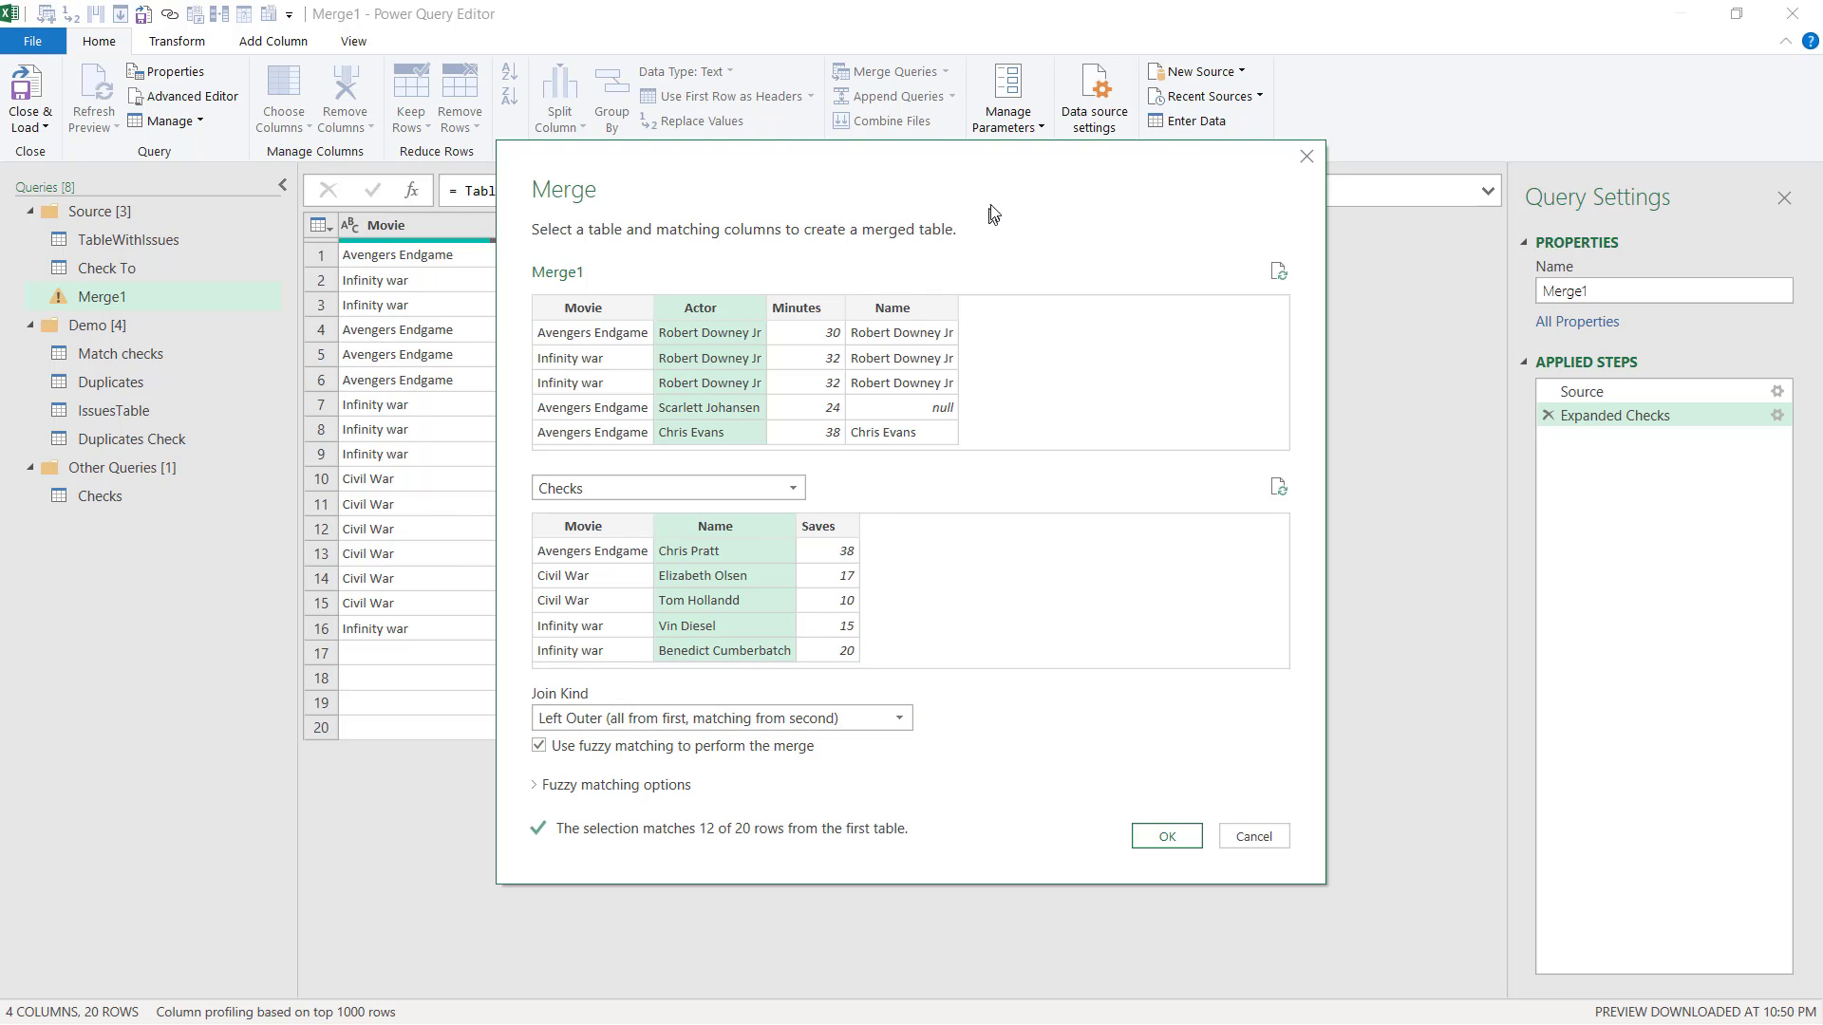
left_click_drag(1017, 166, 1020, 80)
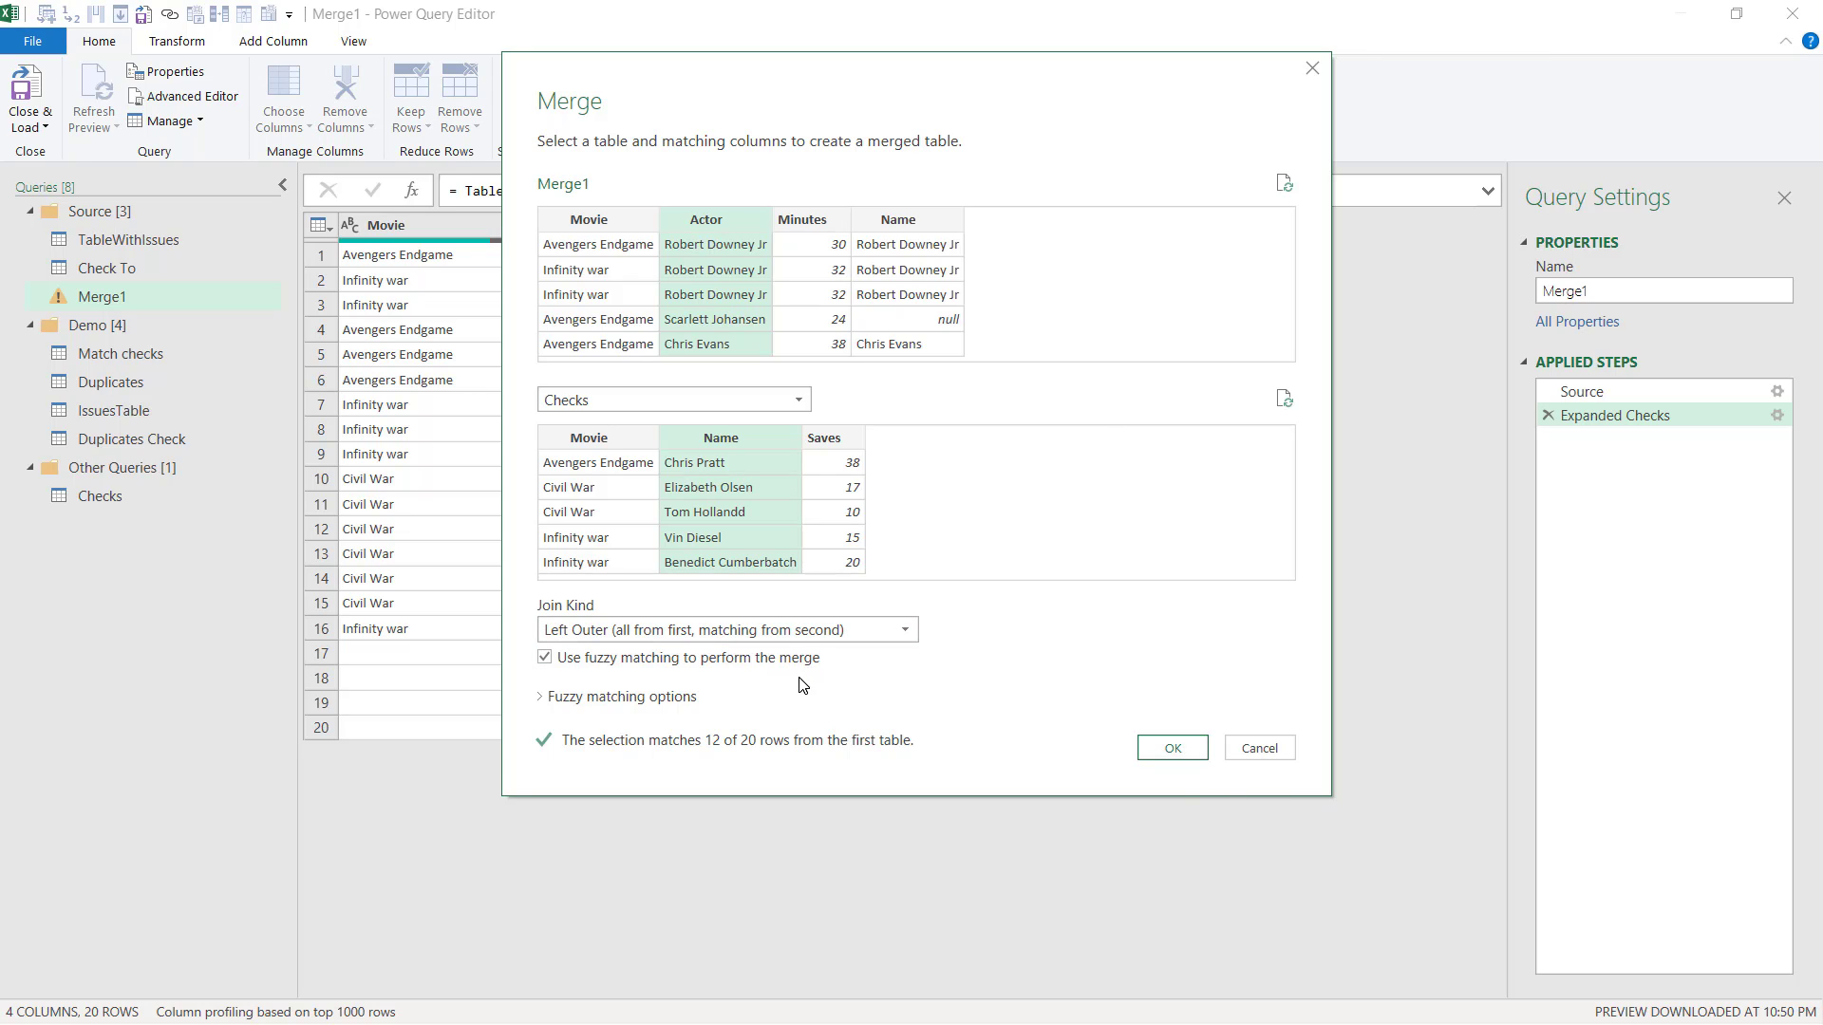
left_click(650, 700)
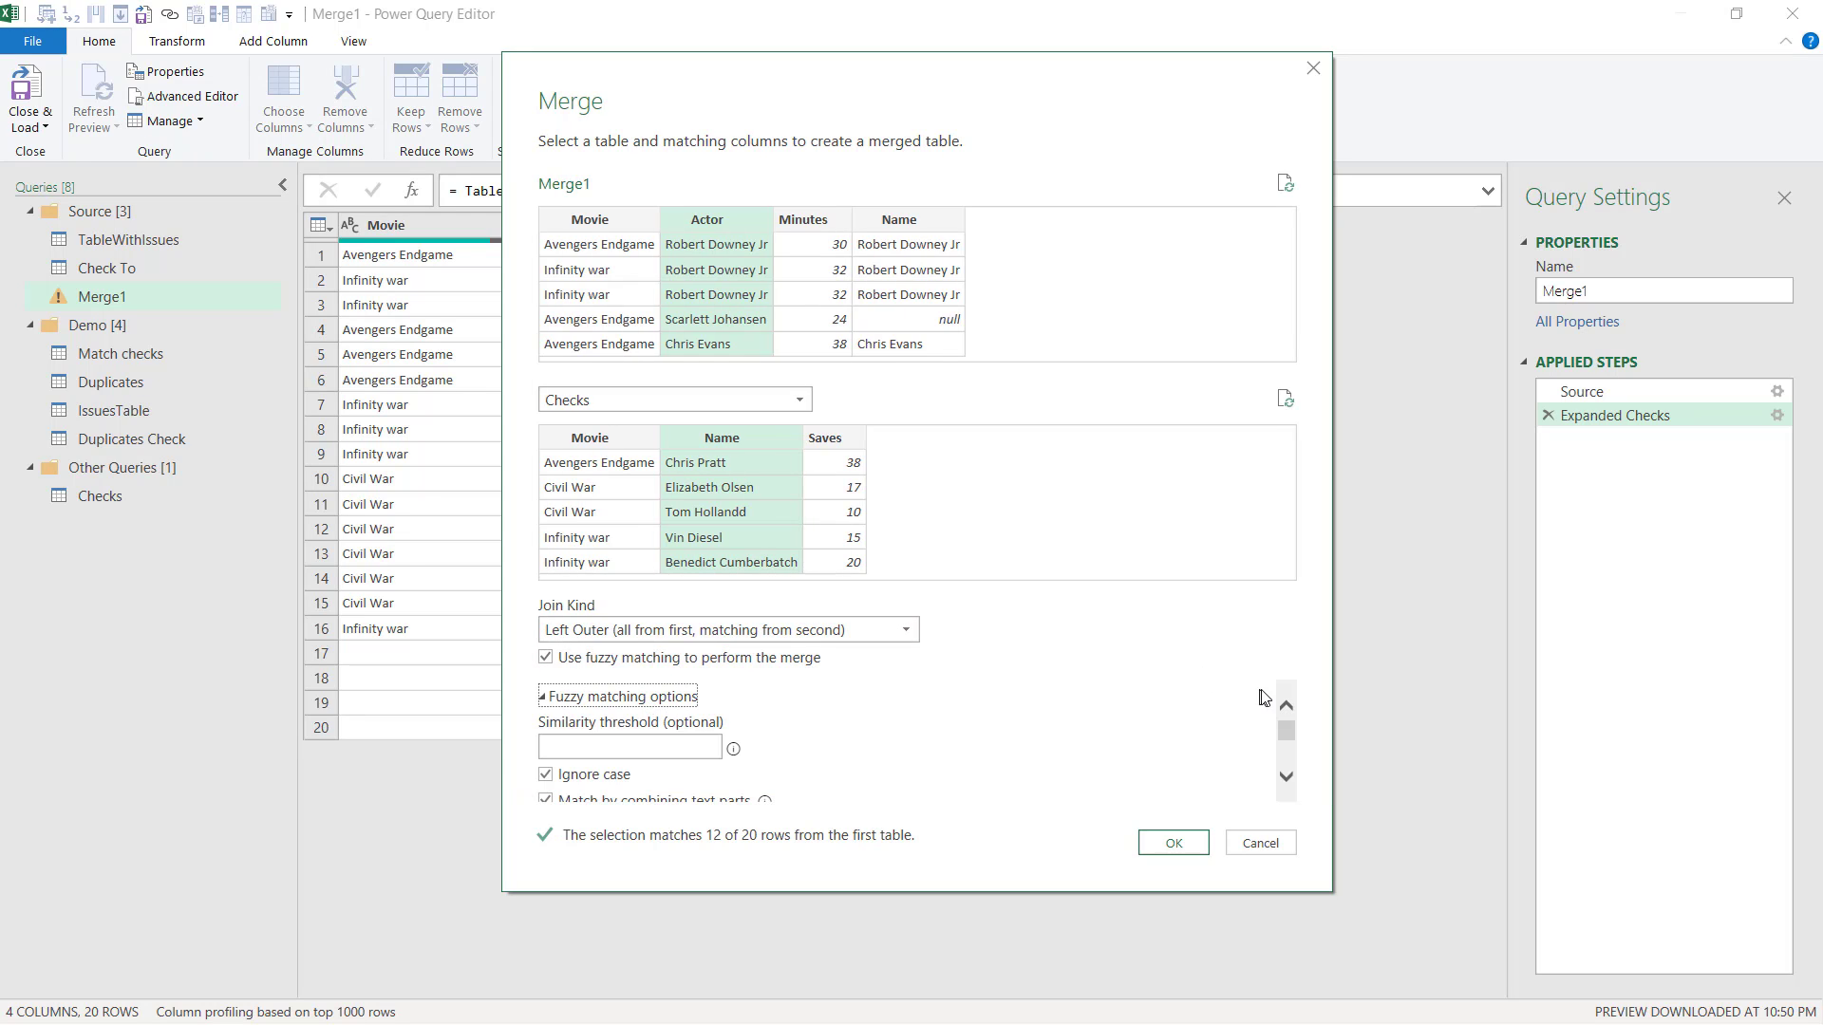
mouse_move(1291, 732)
left_mouse_down()
mouse_move(1291, 747)
mouse_move(1291, 729)
left_mouse_up()
mouse_move(739, 756)
left_click(1286, 776)
left_click(1287, 779)
left_click(1287, 779)
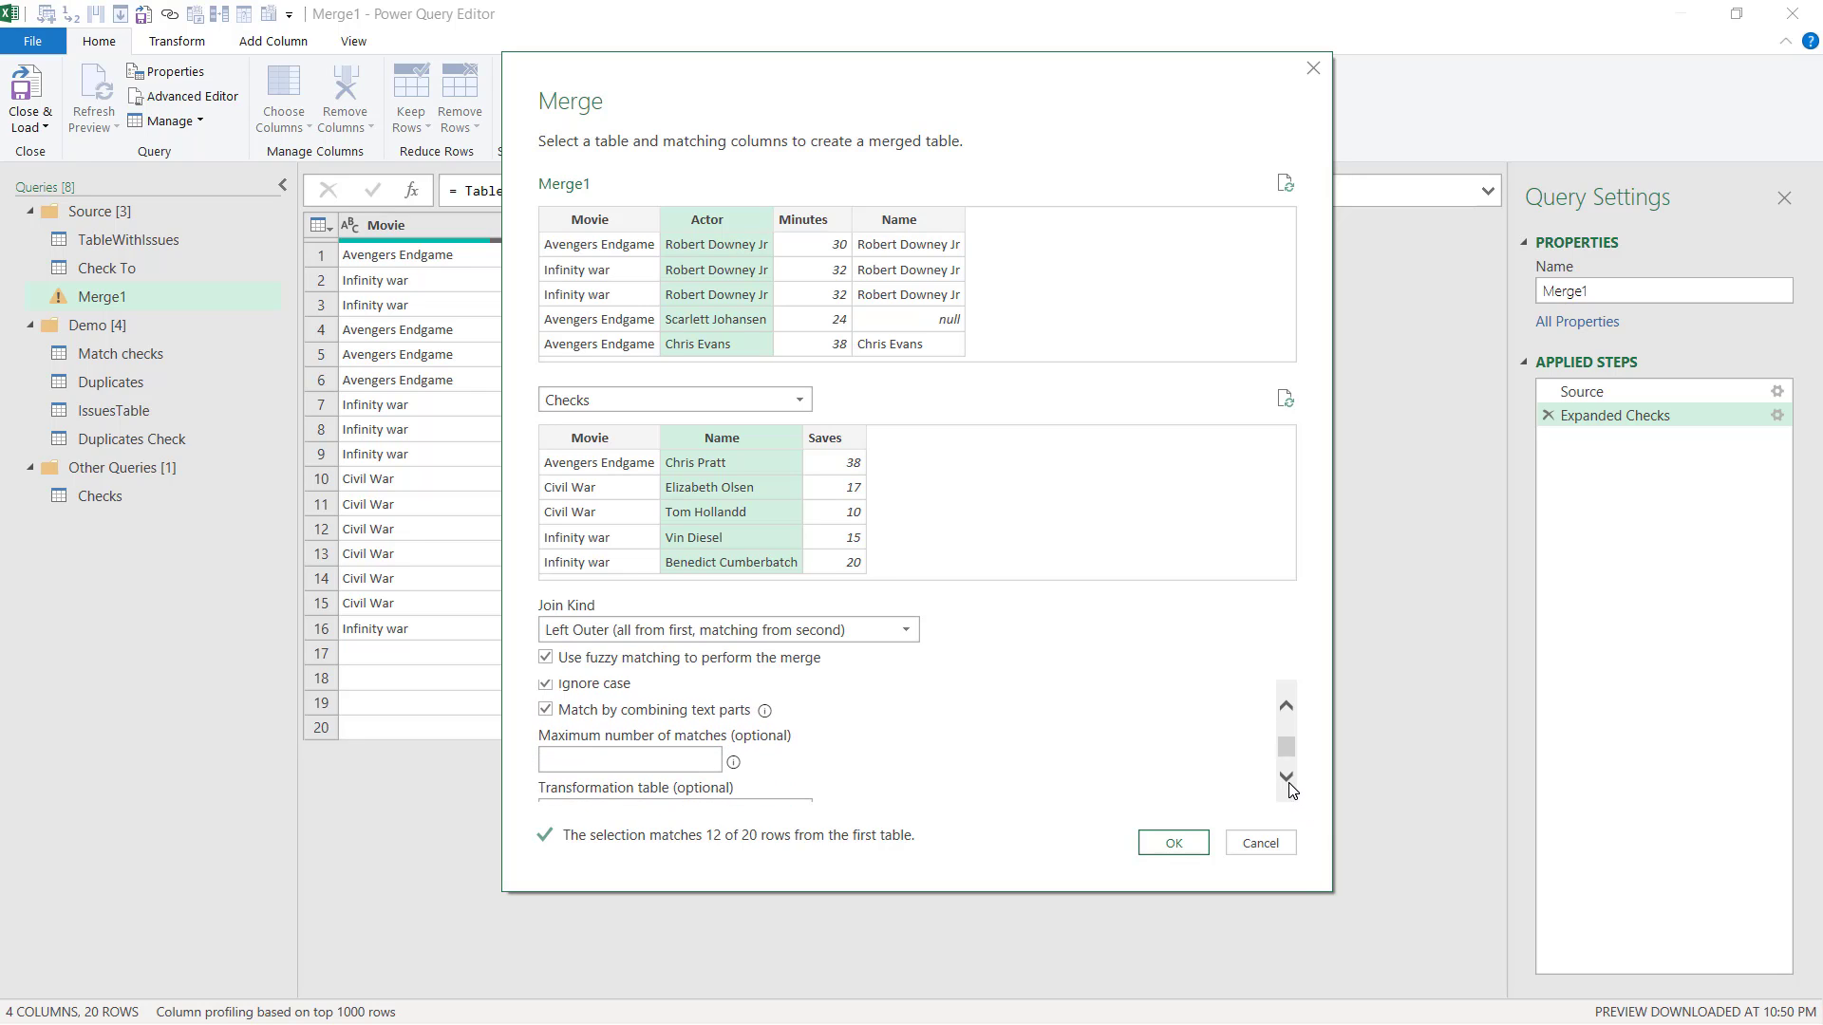
left_click(1287, 779)
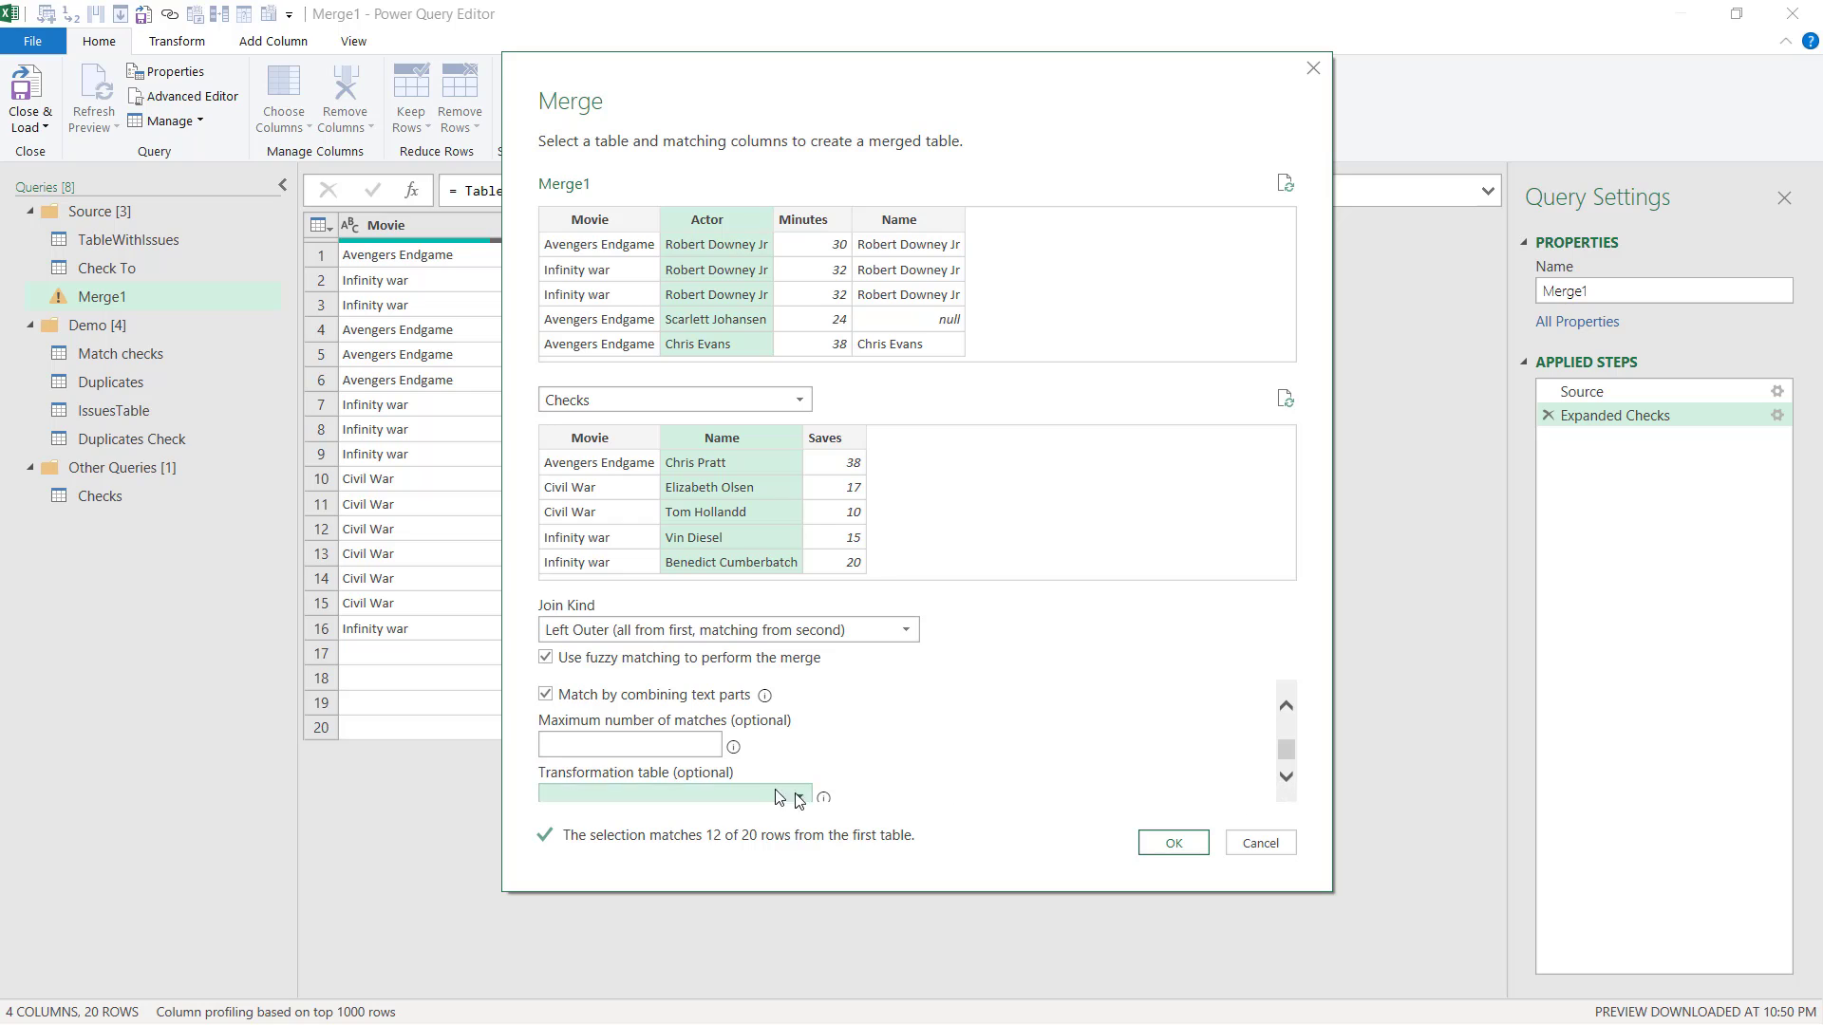
left_click(659, 739)
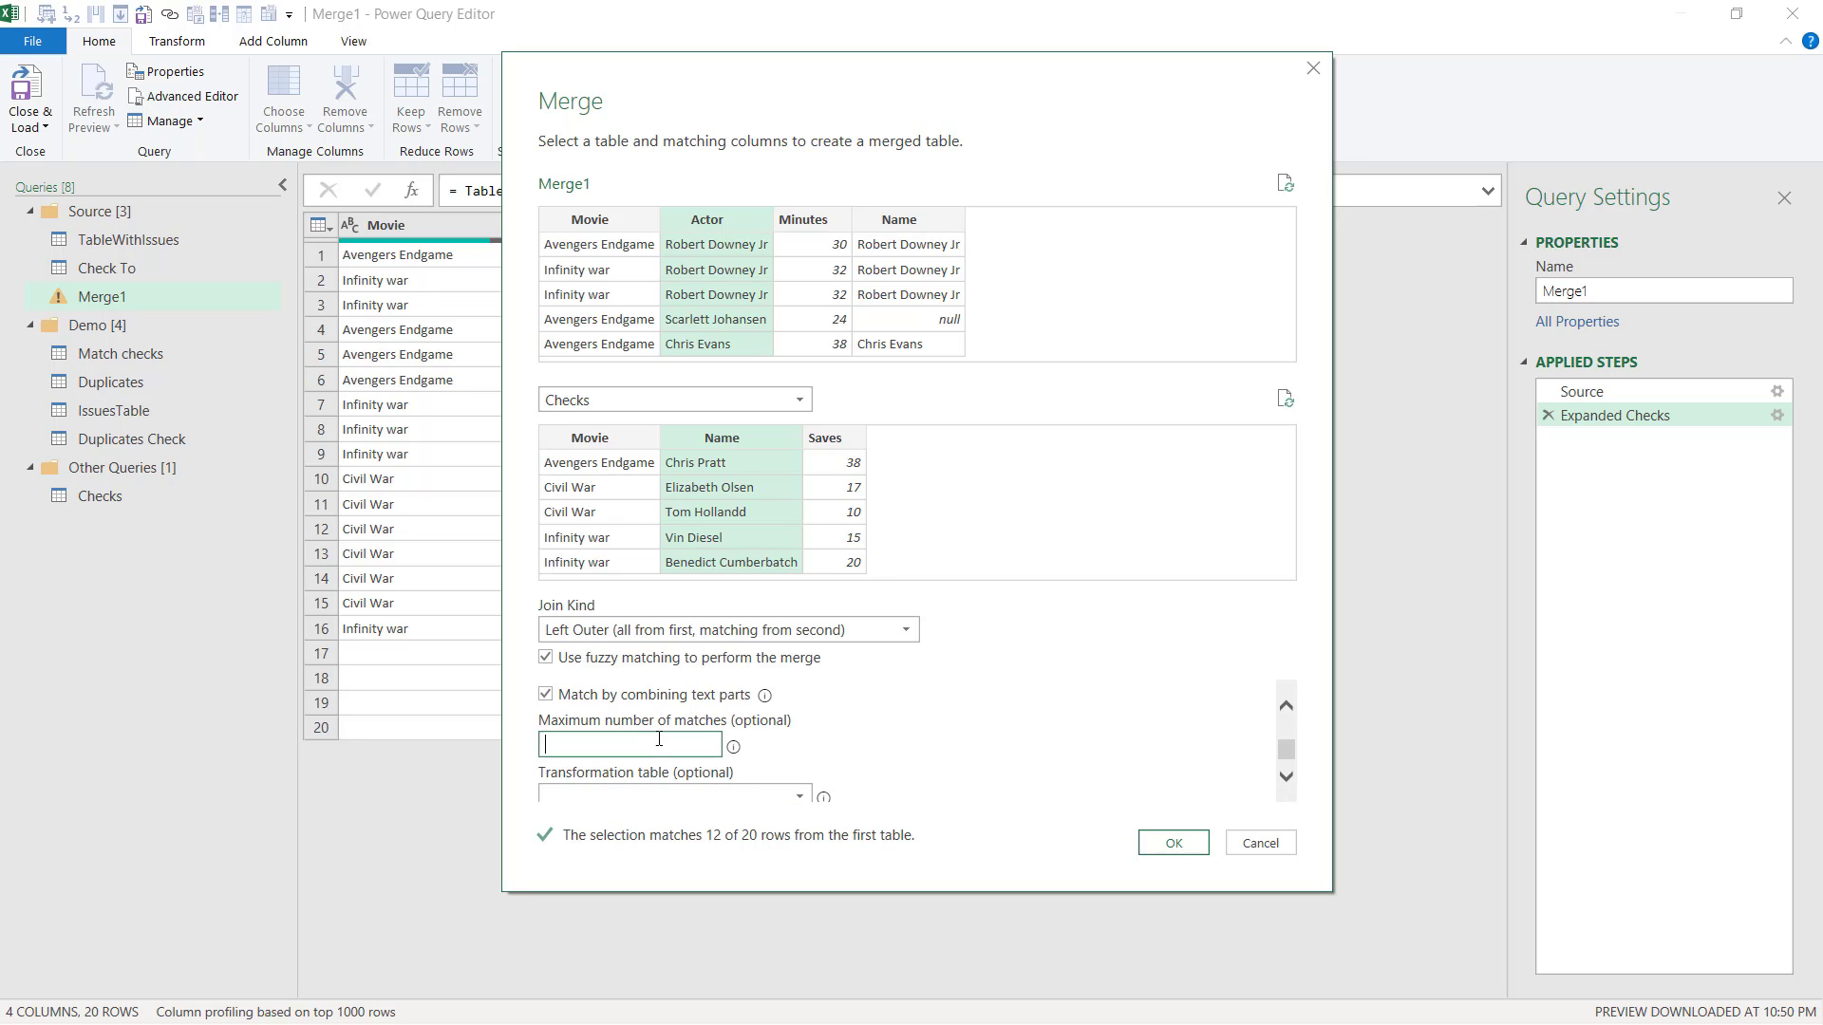
left_click(791, 800)
left_click(790, 800)
scroll(983, 711, "down", 1)
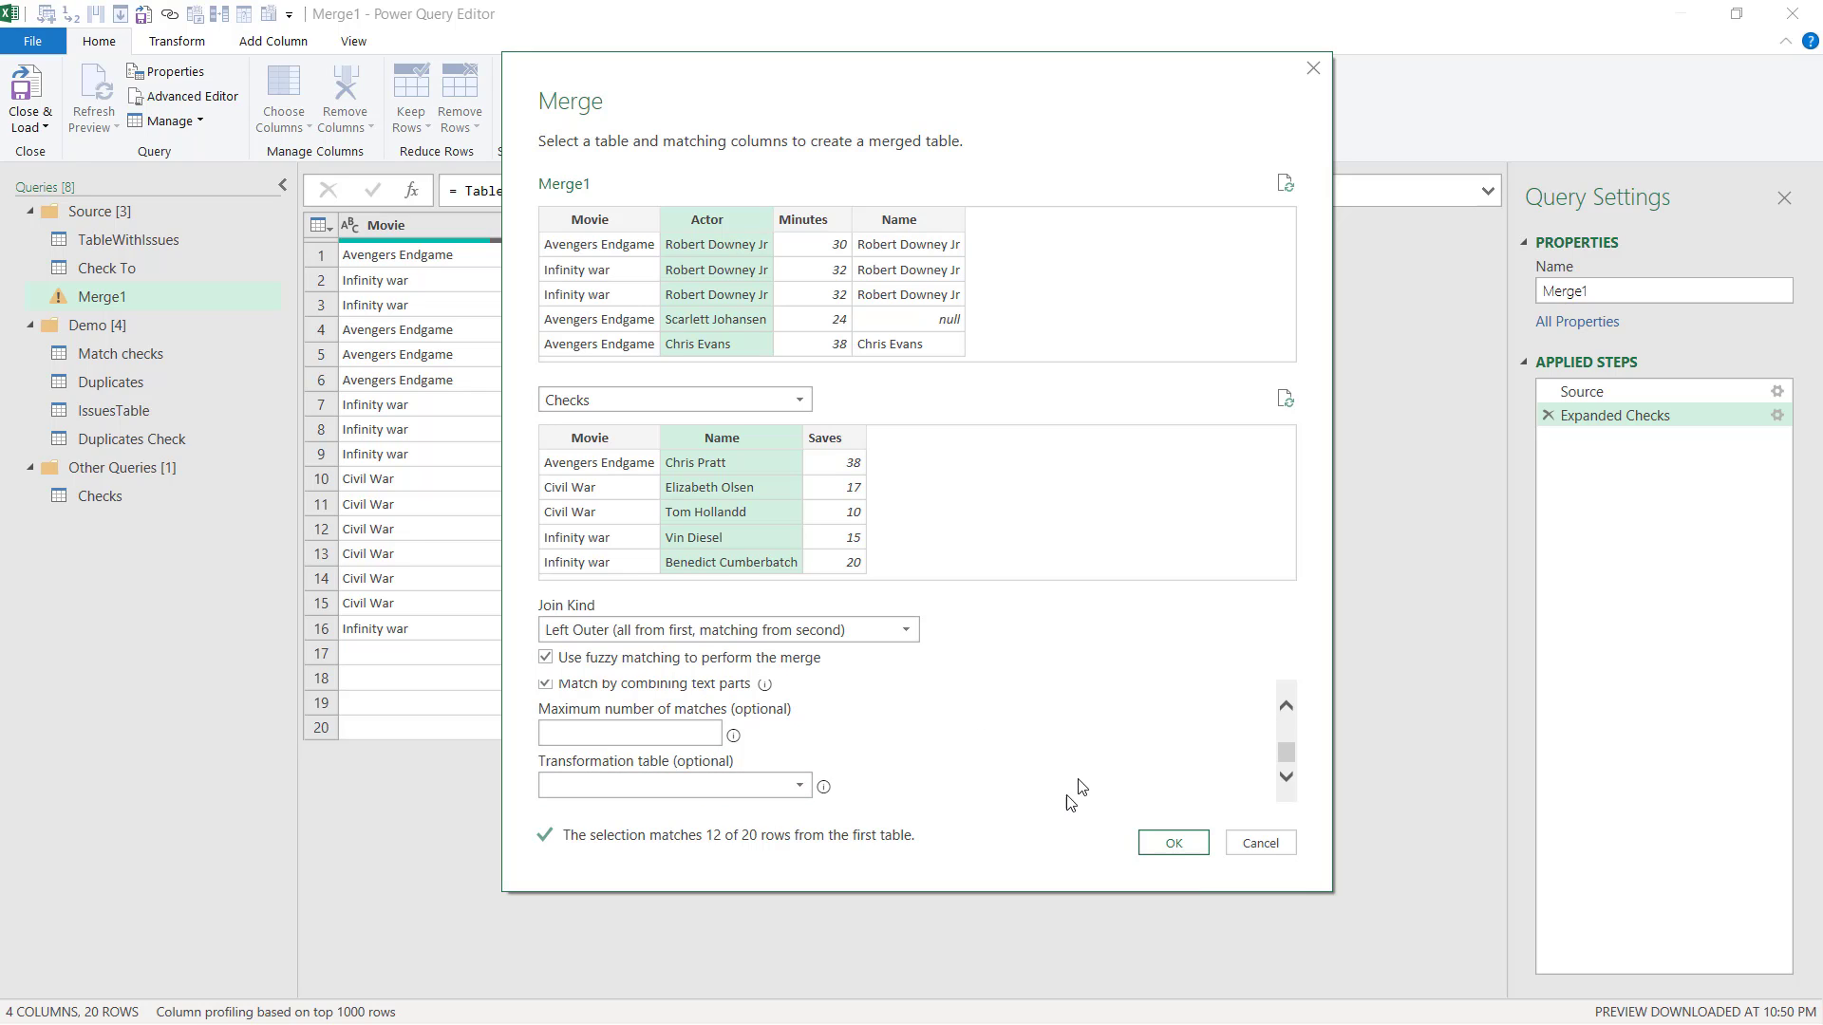
left_click(1175, 845)
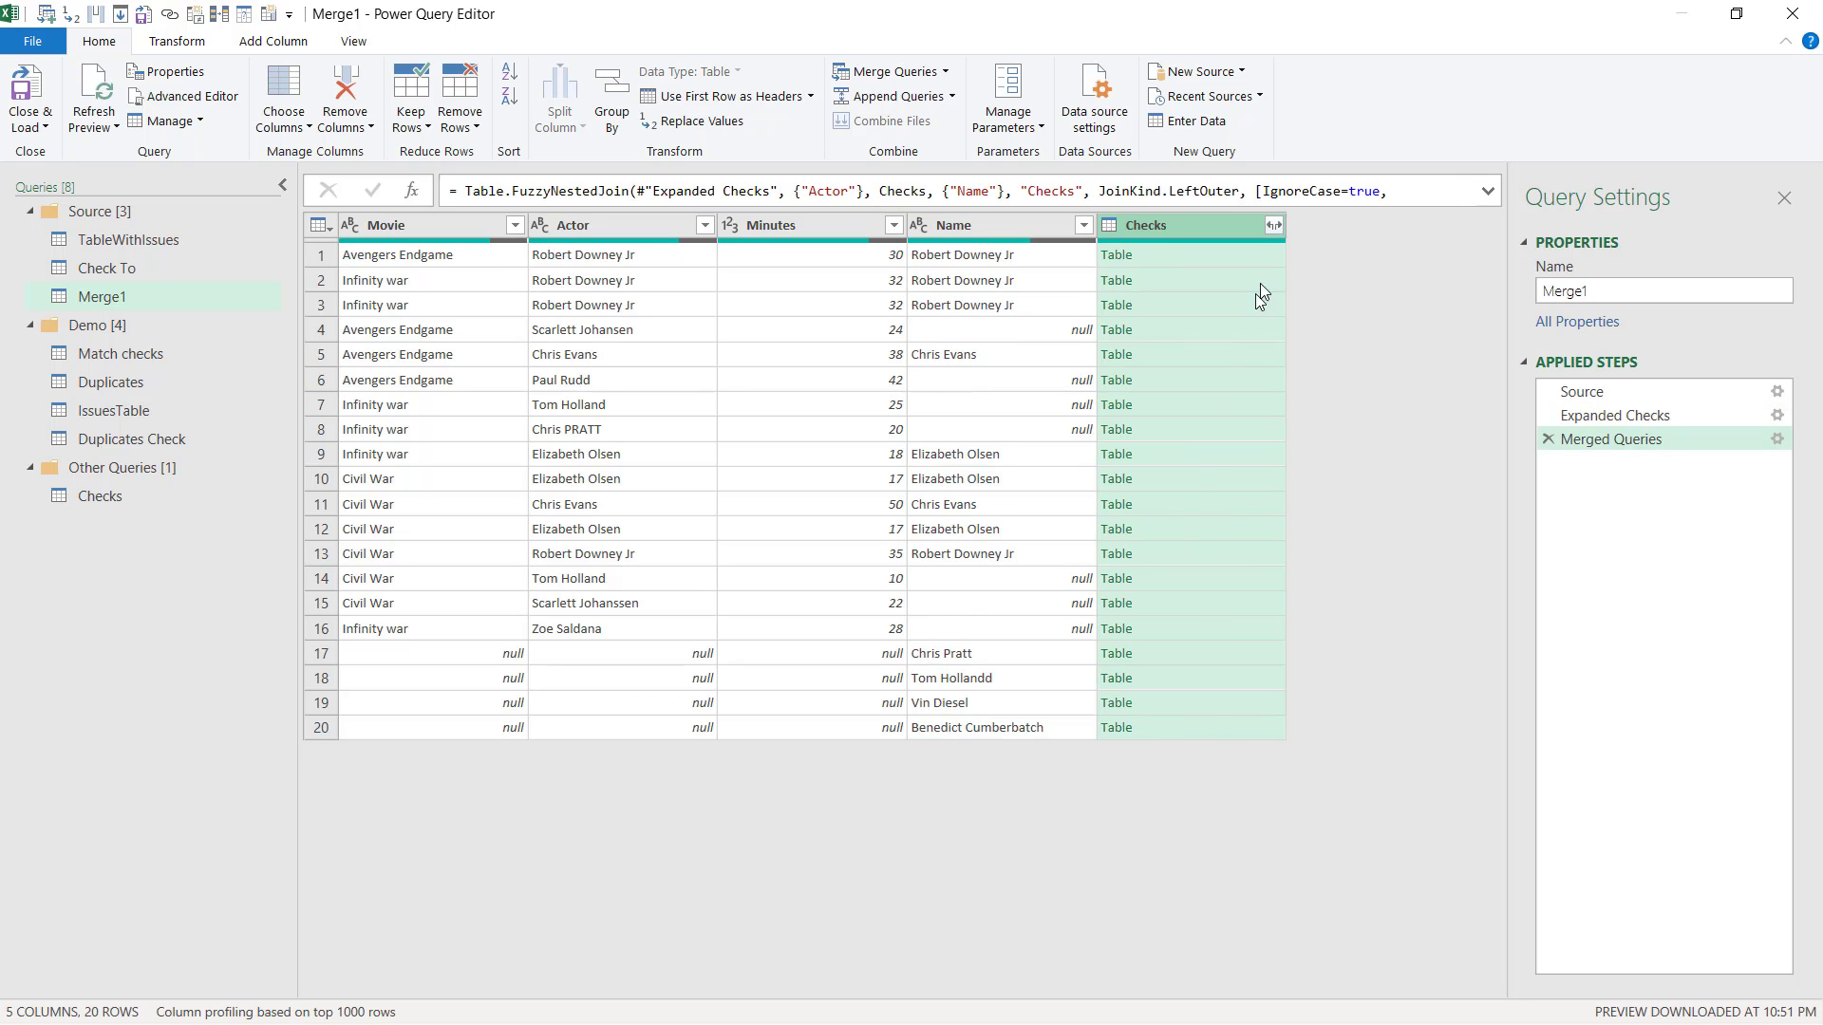
Step: Expand Checks into a Name.1 column only, comparing fuzzy match Tom Hollandd with Tom Holland
left_click(1275, 225)
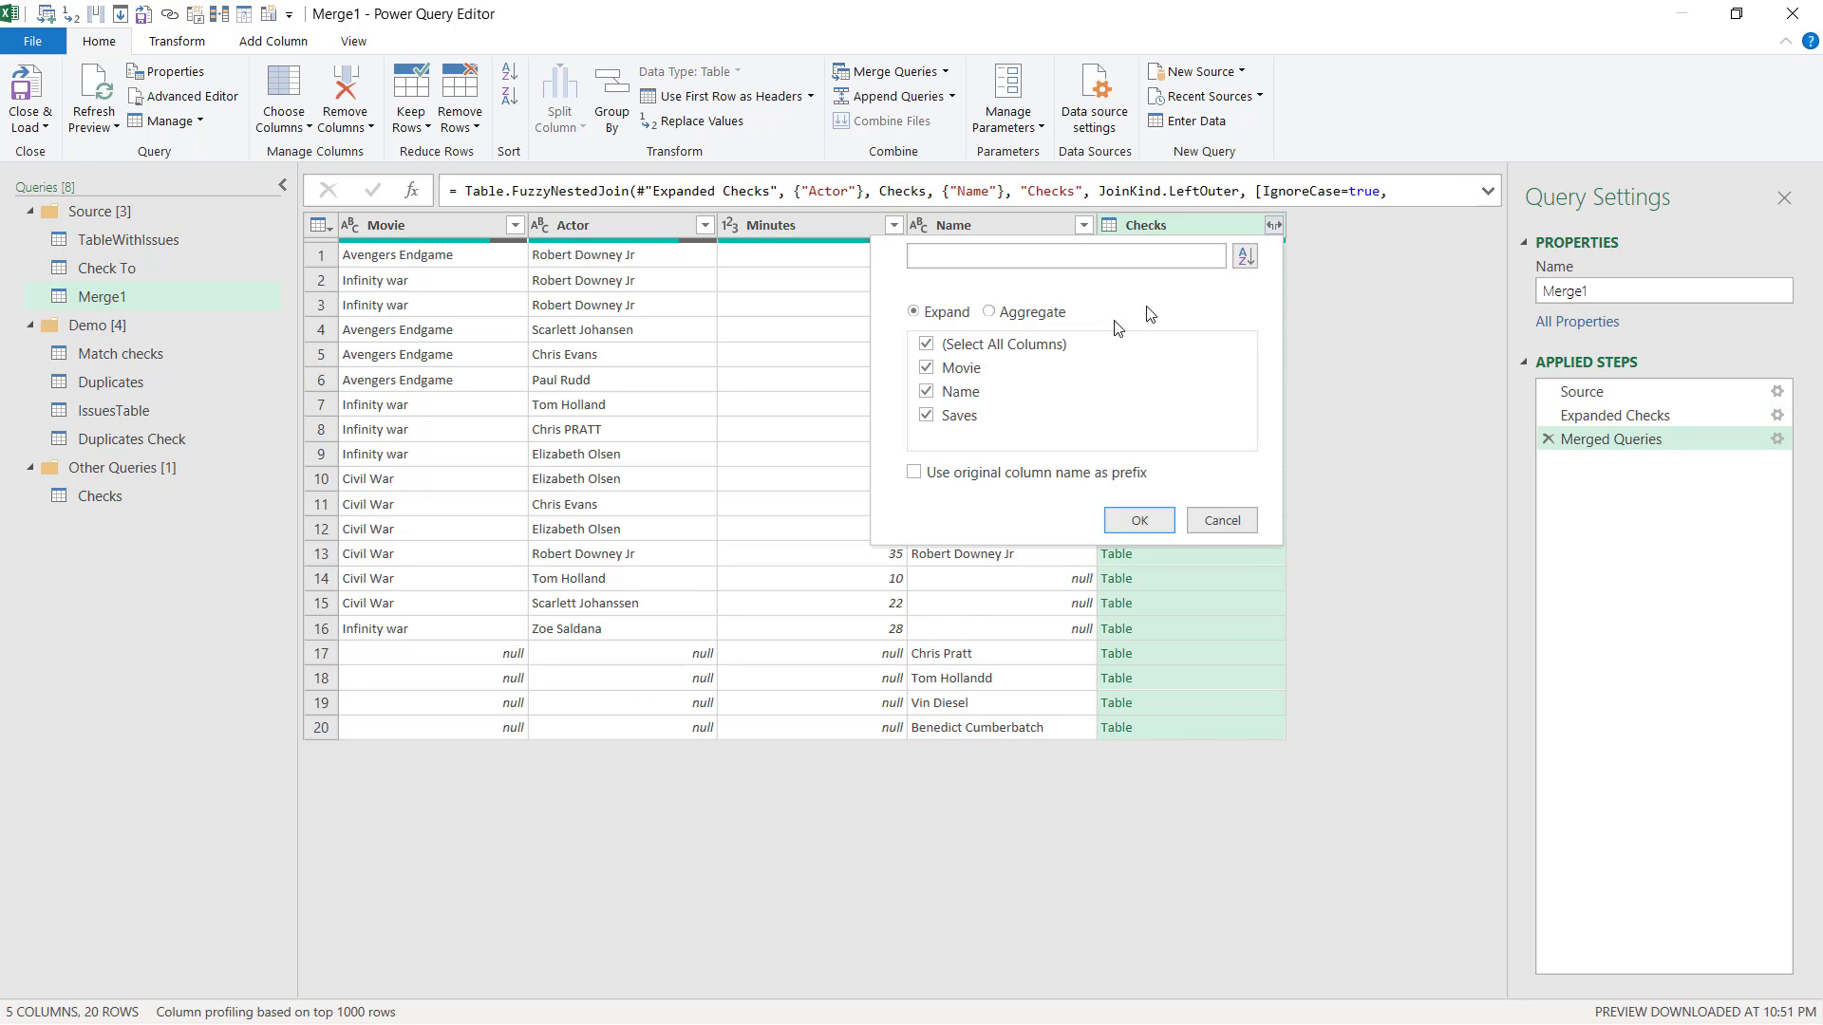
left_click(1021, 347)
left_click(964, 393)
left_click(1149, 522)
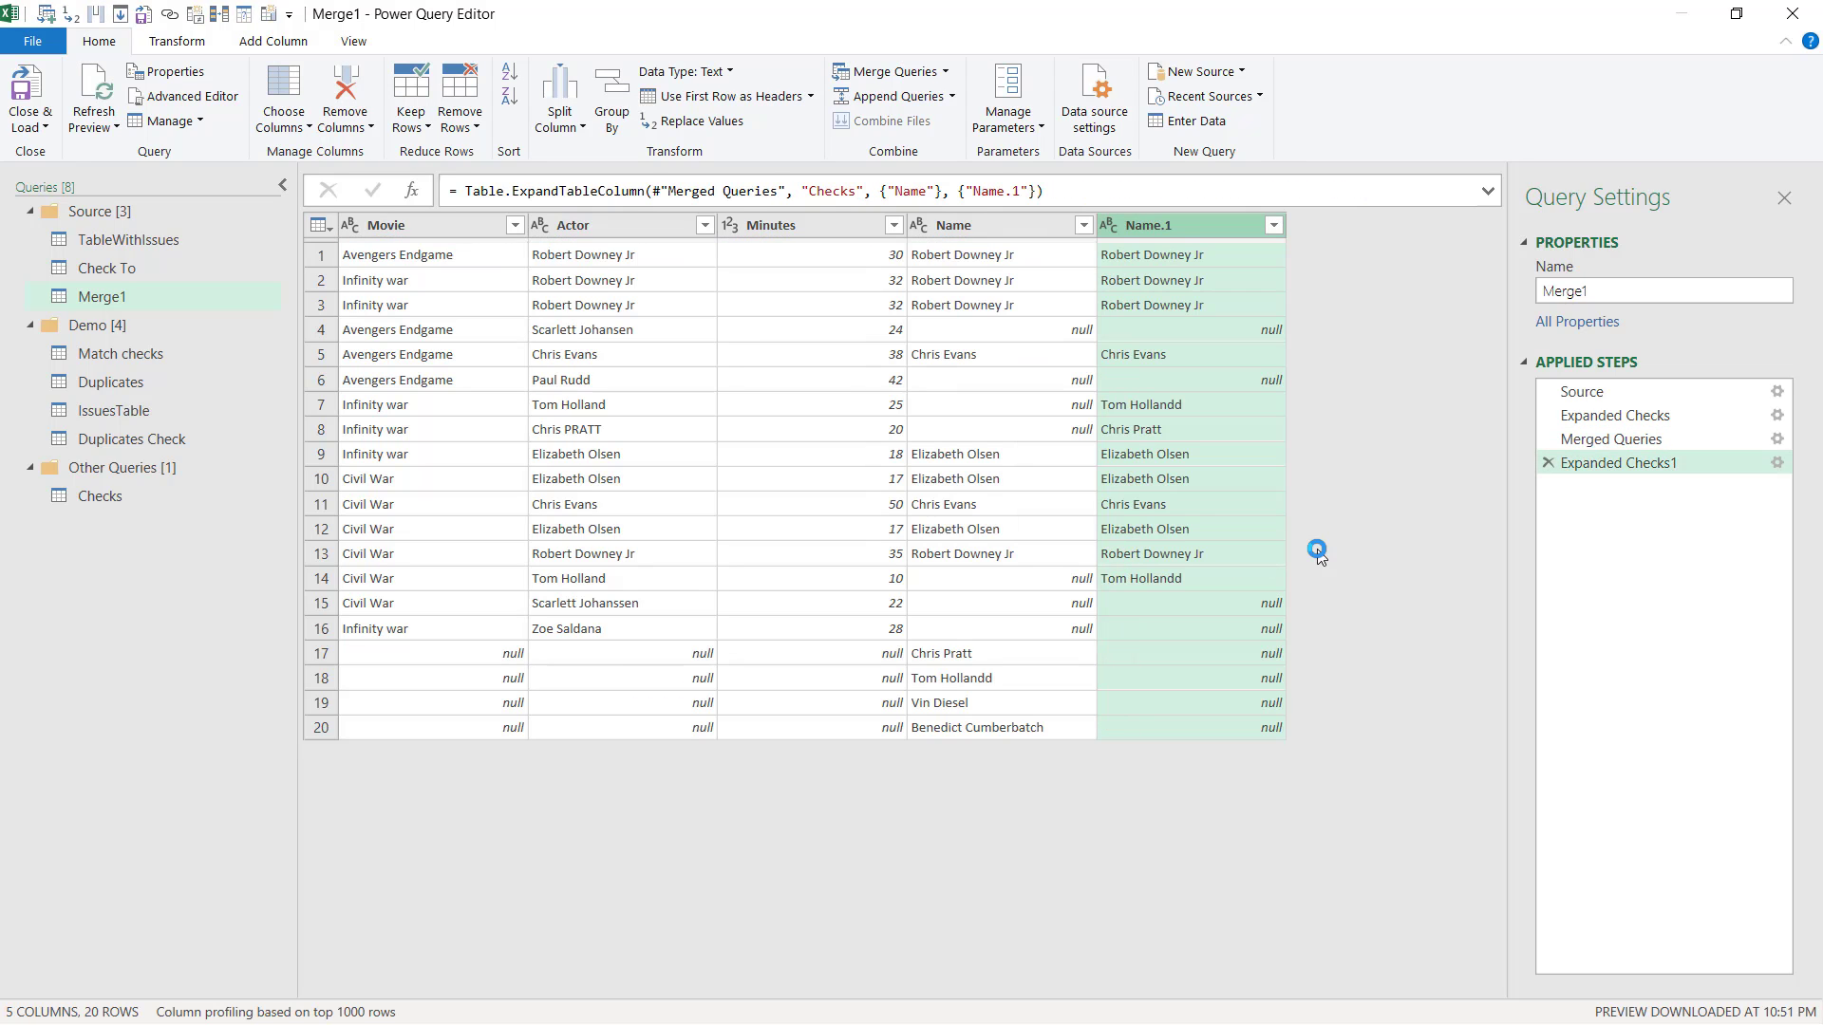
left_click(1194, 579)
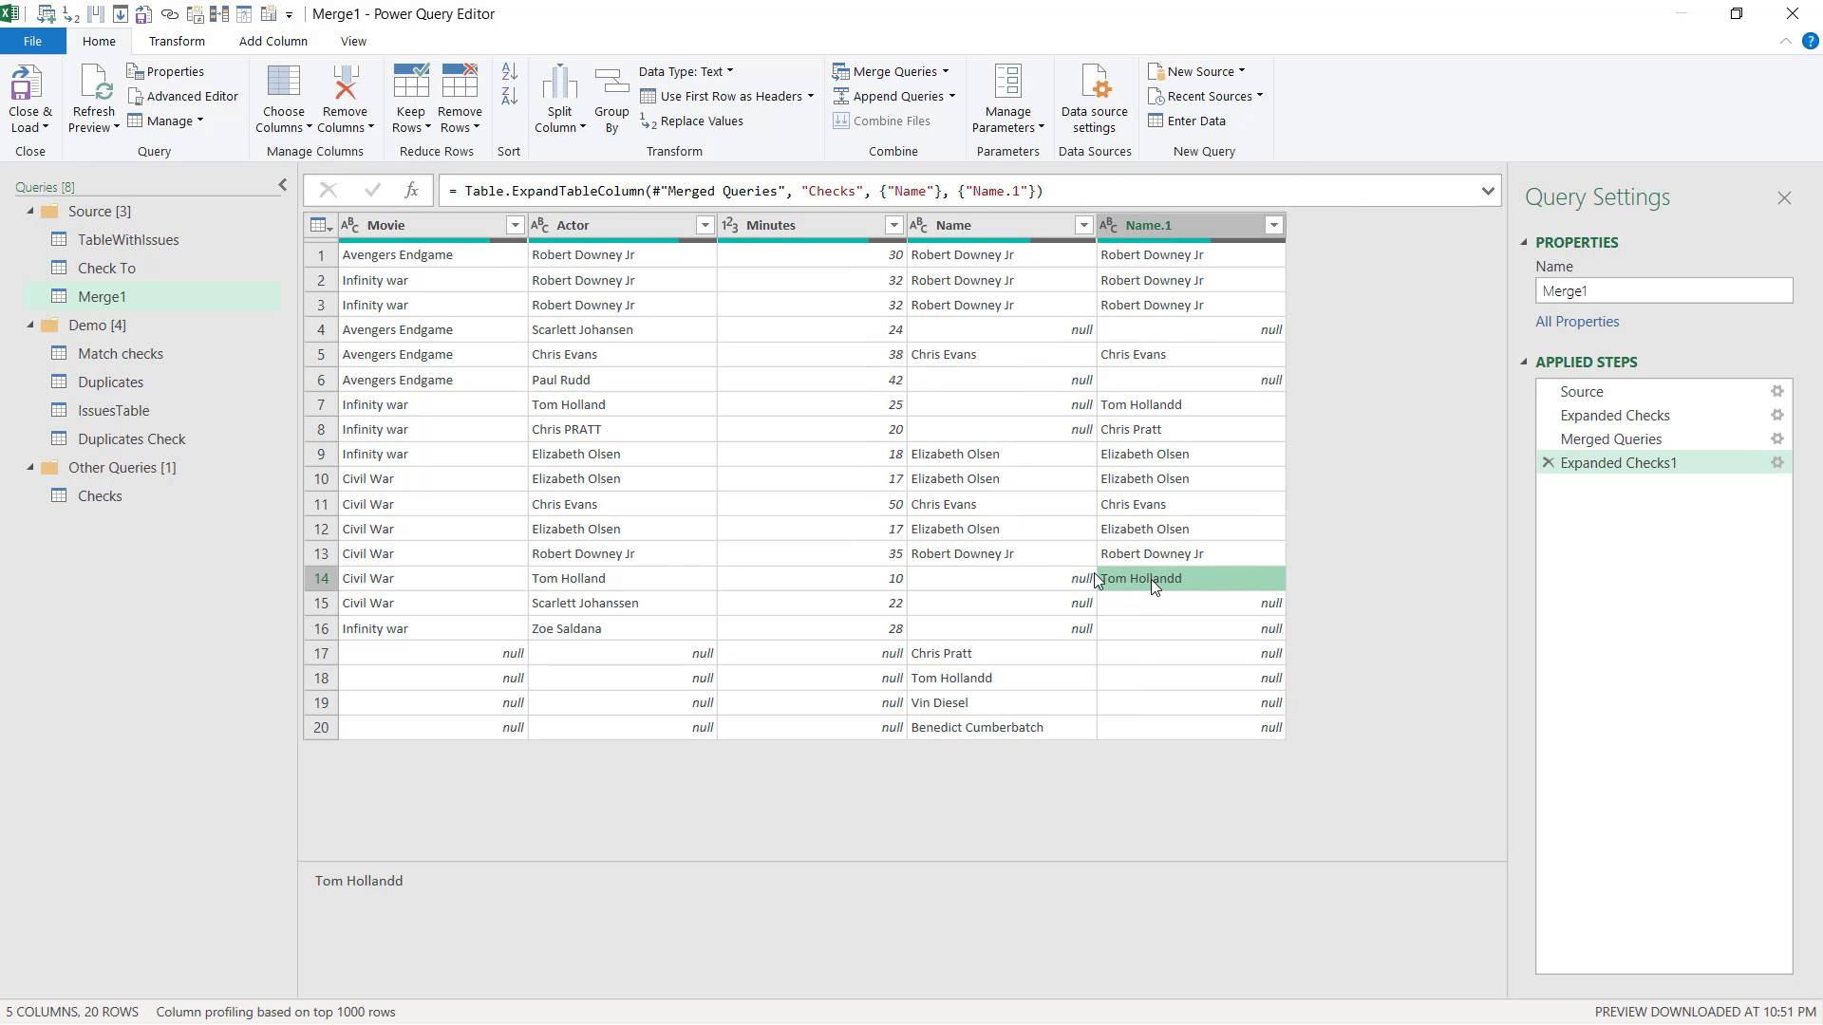
left_click(617, 587)
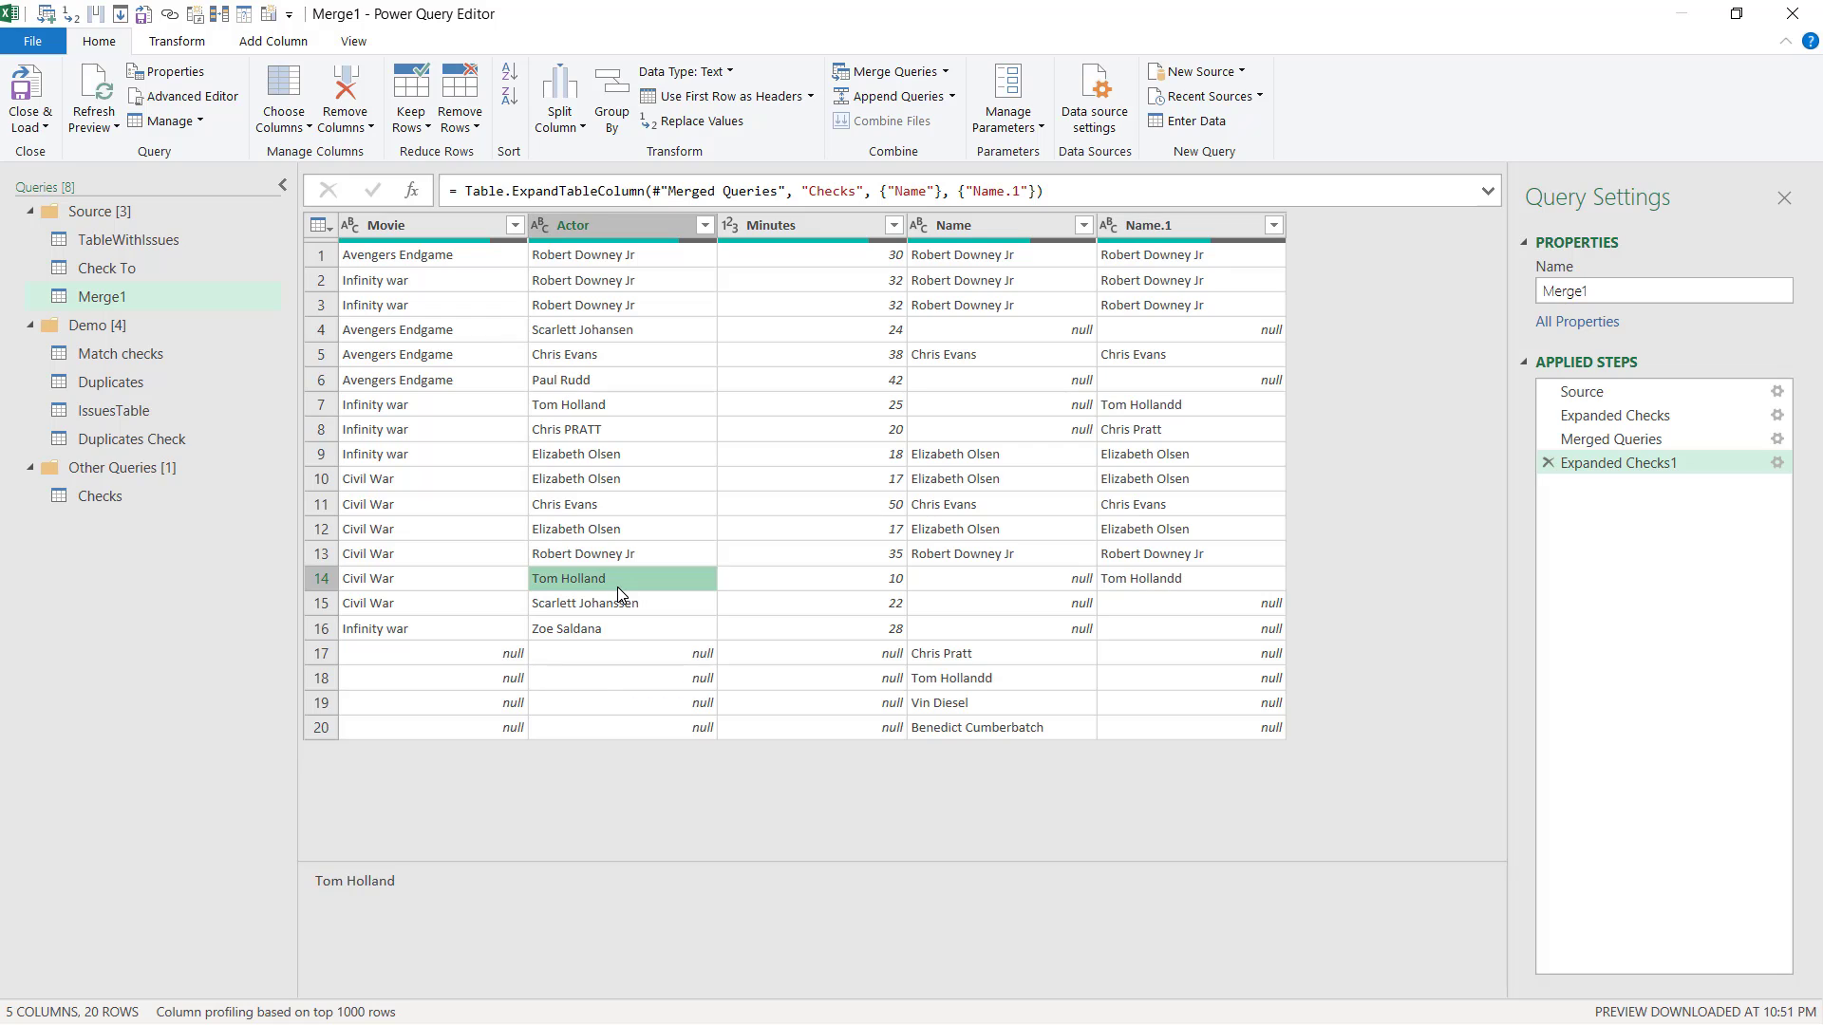
left_click(1212, 579)
Step: Review values in the Name column, such as Robert Downey Jr and Chris Evans
left_click(1338, 243)
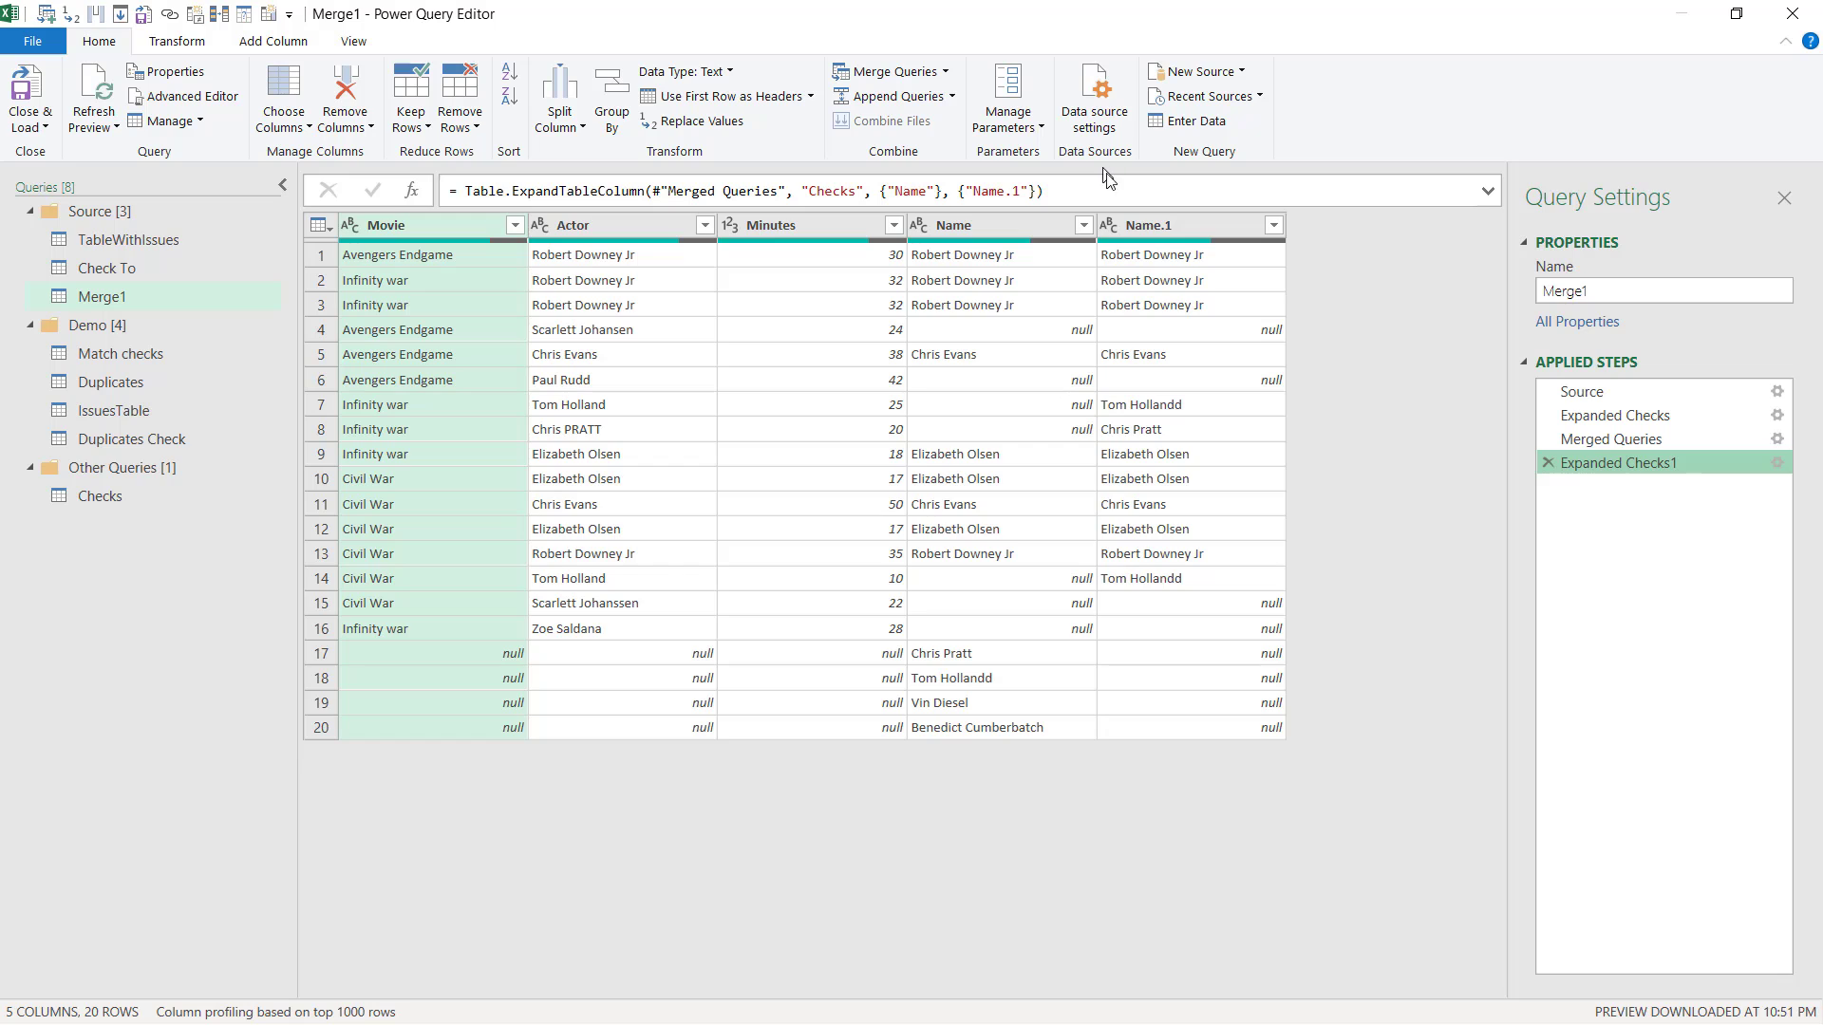
left_click(971, 254)
left_click(994, 283)
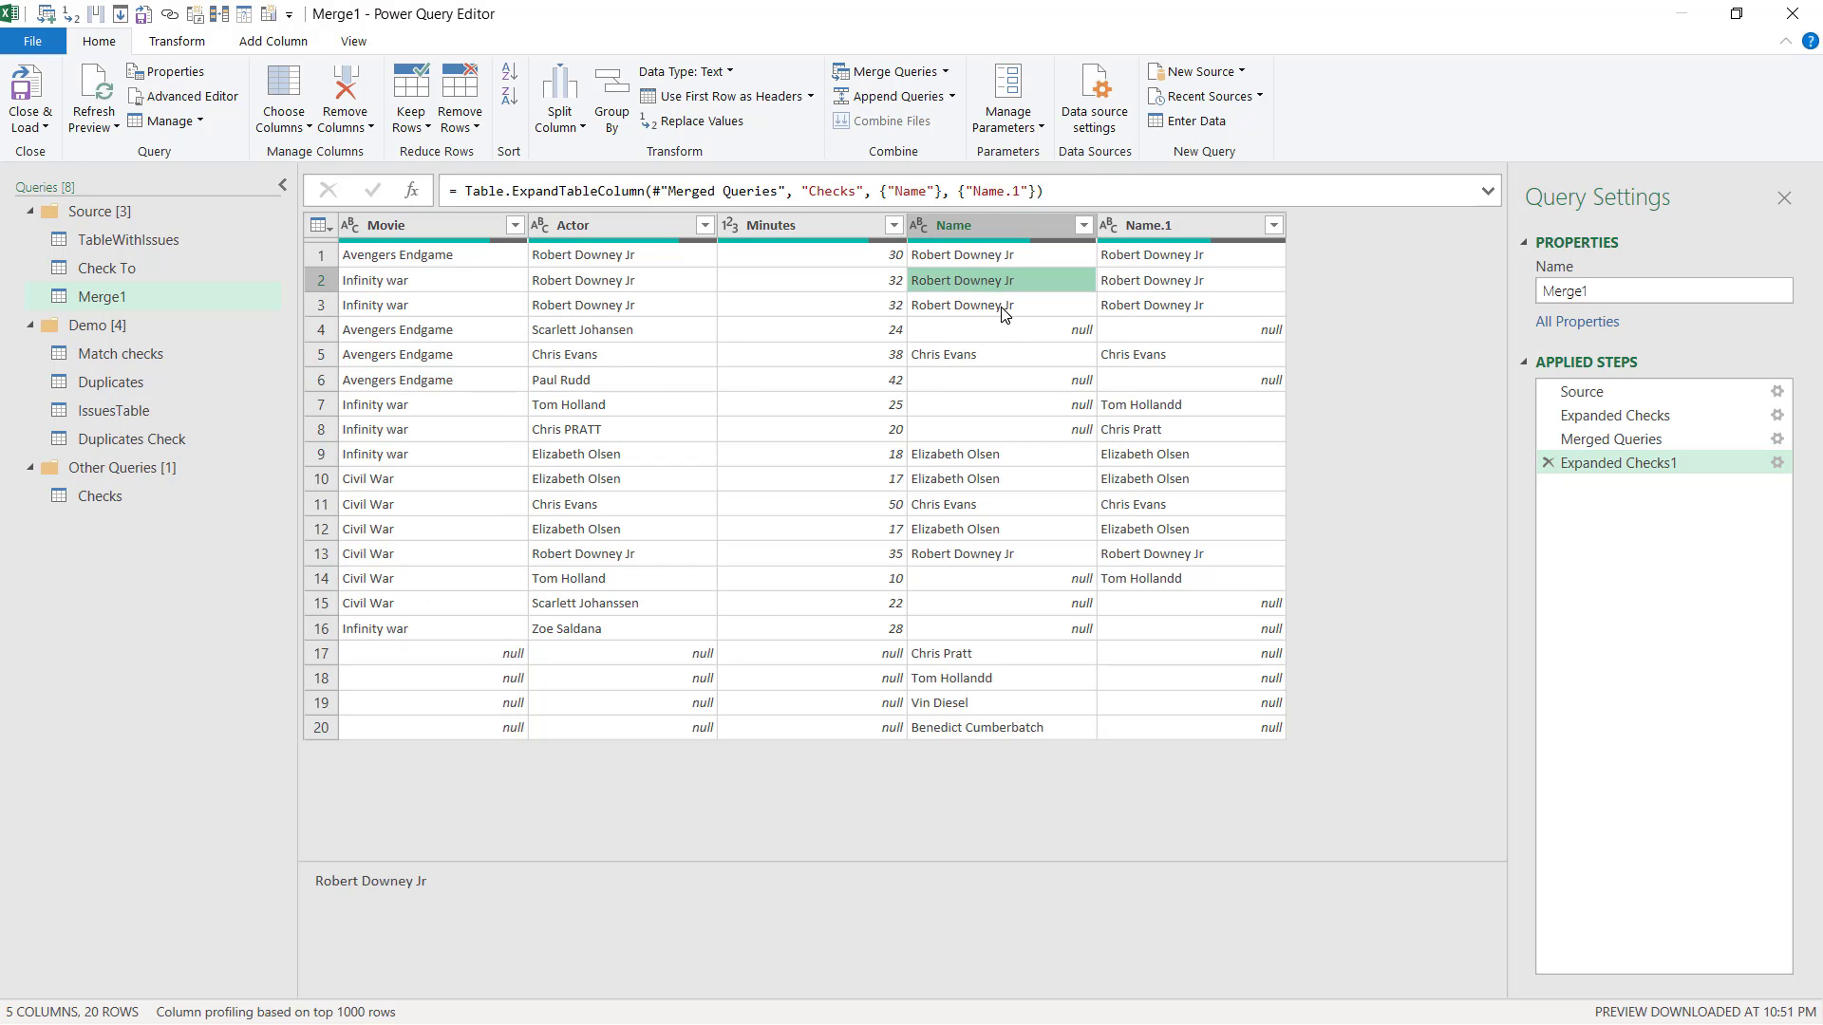
left_click(1002, 307)
left_click(988, 357)
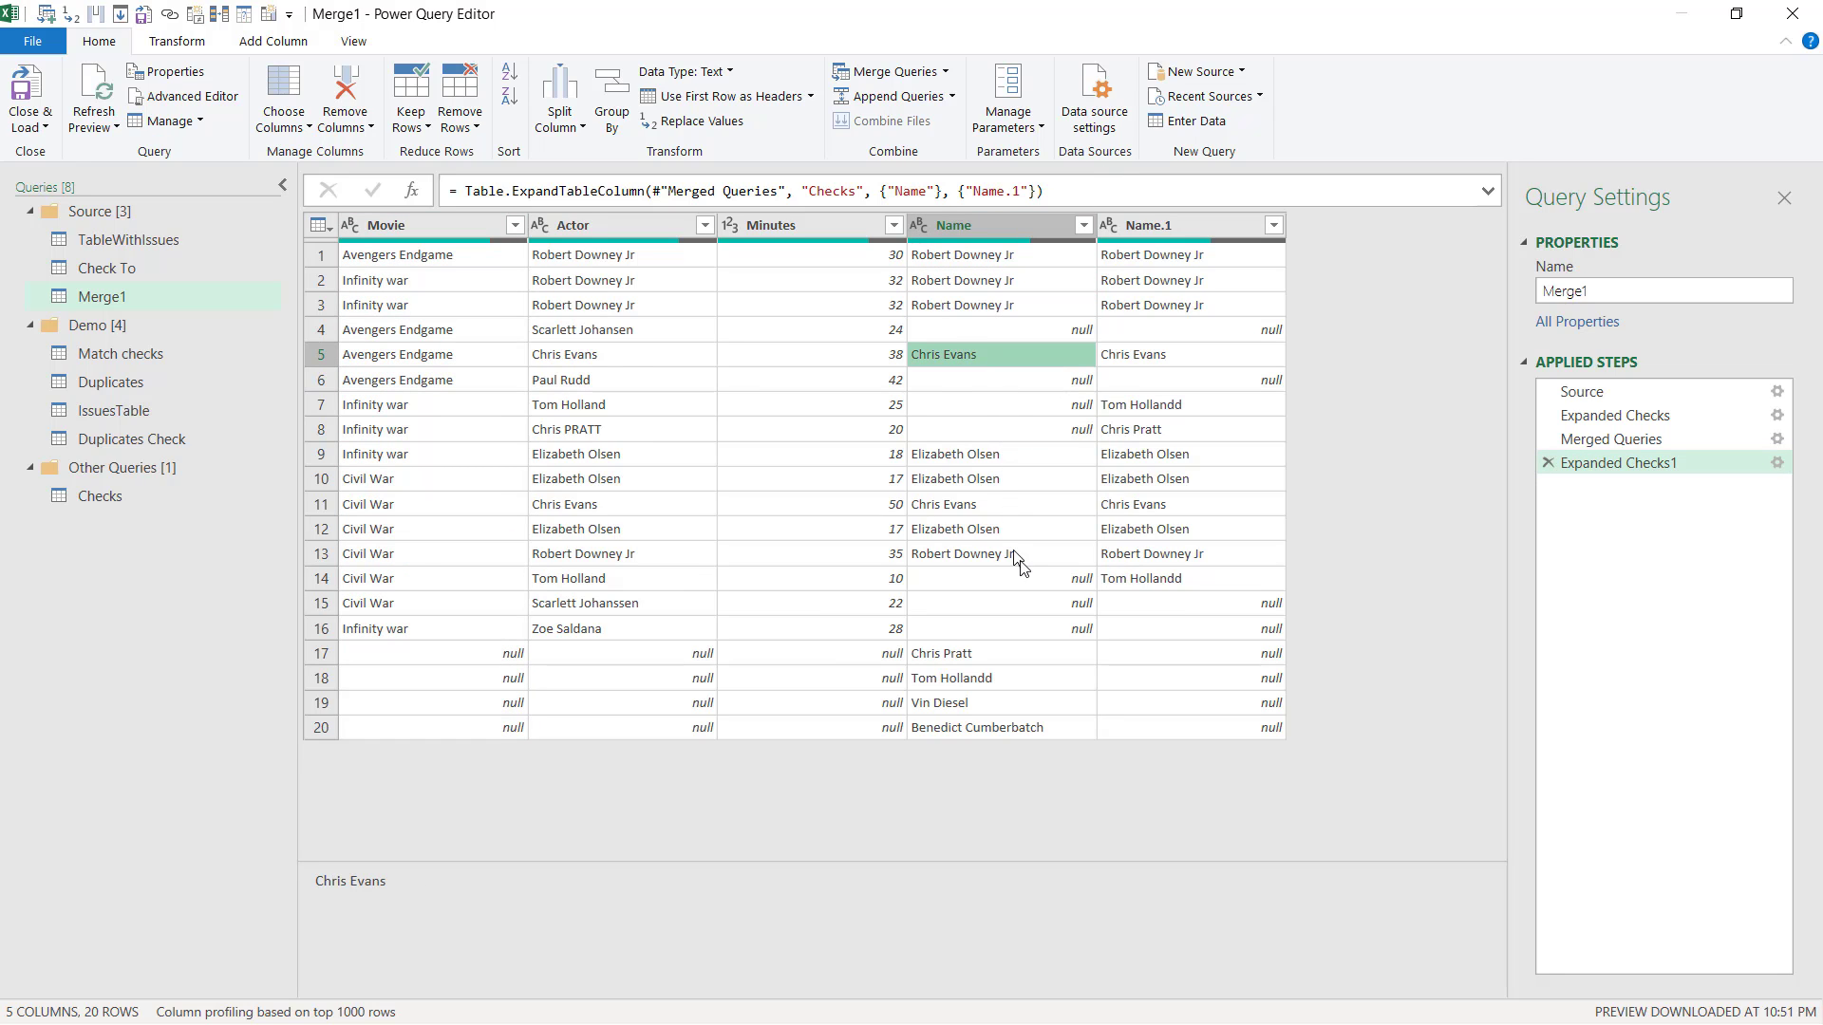
Step: Filter the Name column to keep only the 7 null rows
left_click(1083, 226)
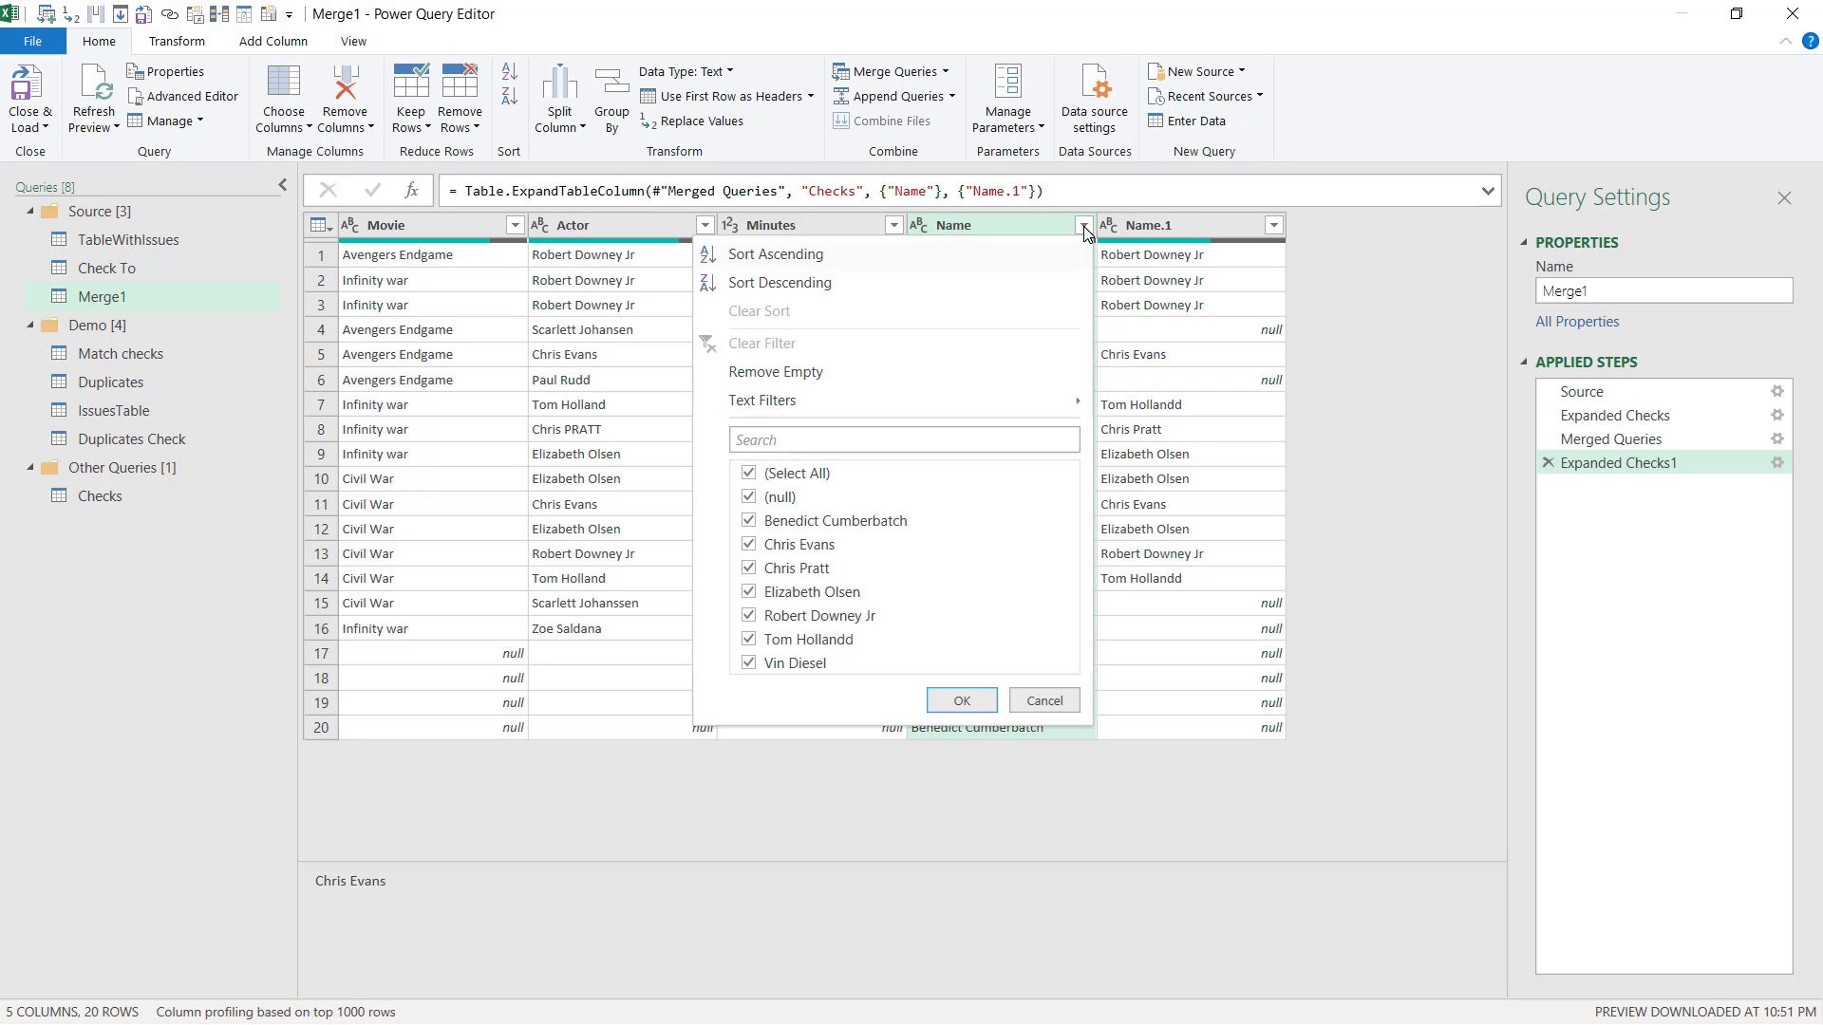
left_click(781, 473)
left_click(781, 496)
left_click(961, 701)
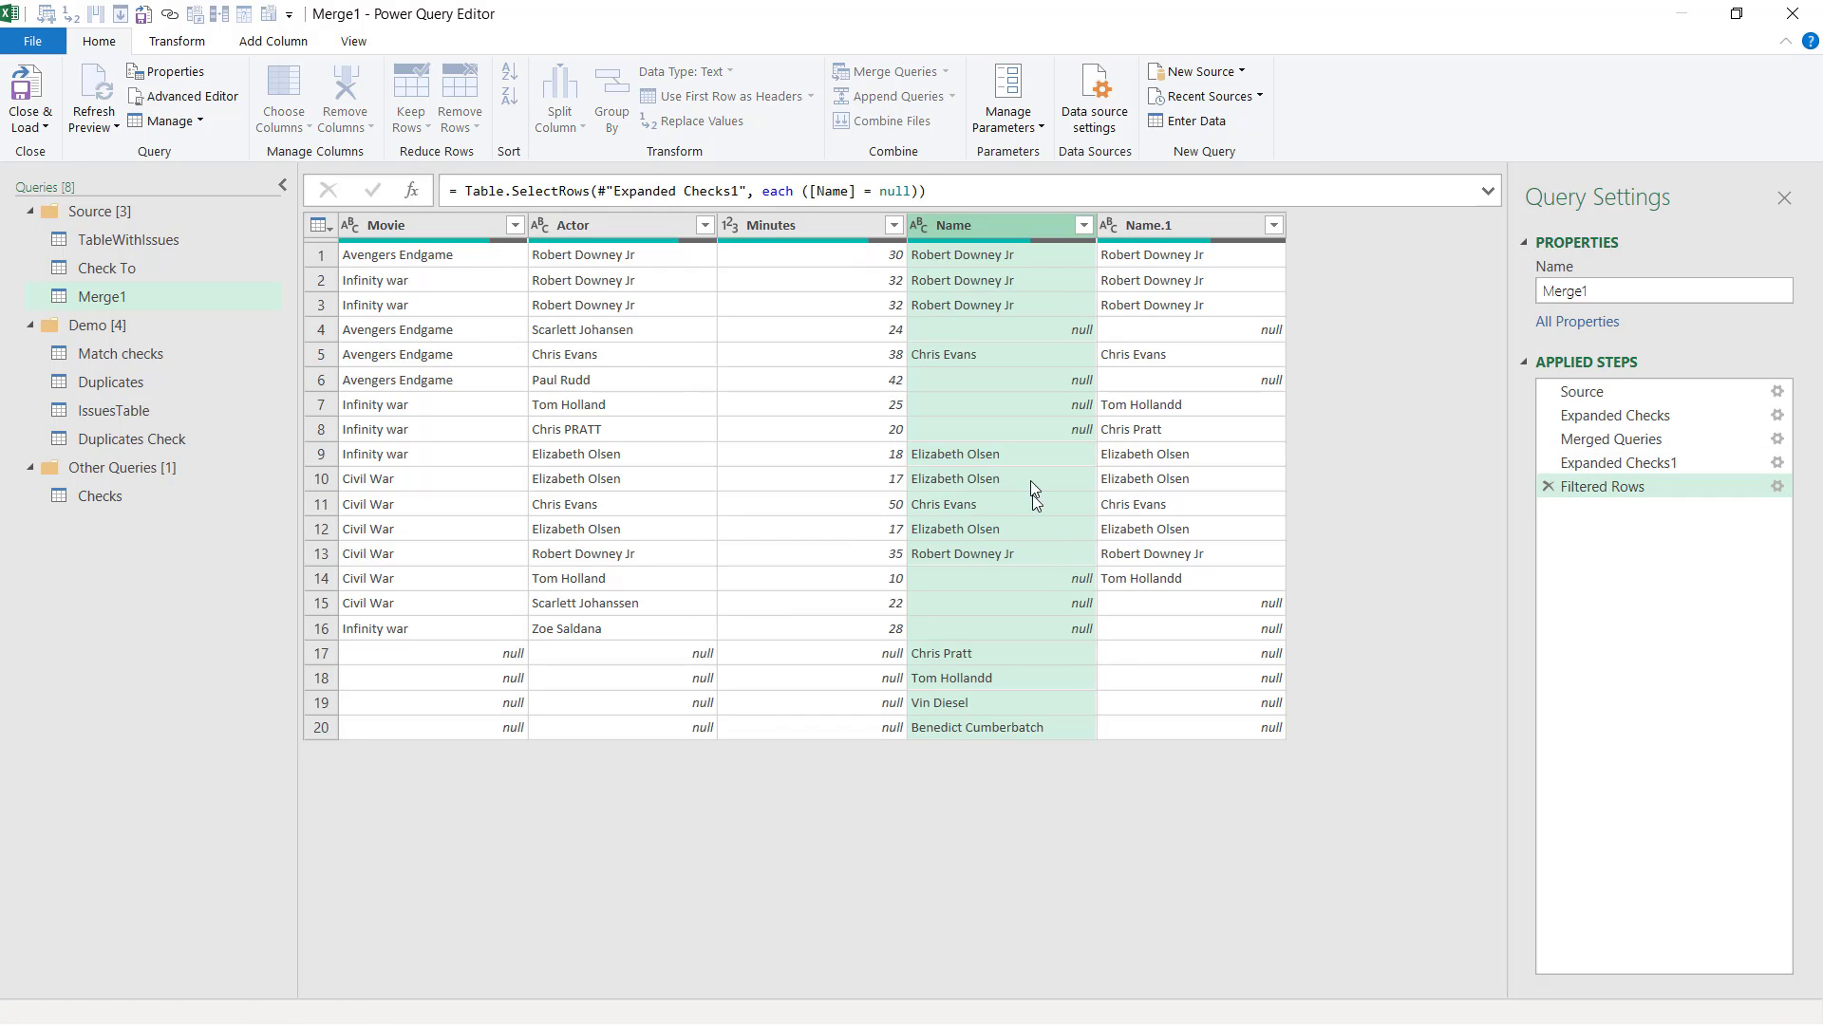
Step: Review the Name.1 matches in the filtered rows, including Tom Hollandd, Chris Pratt and null
left_click(1206, 230)
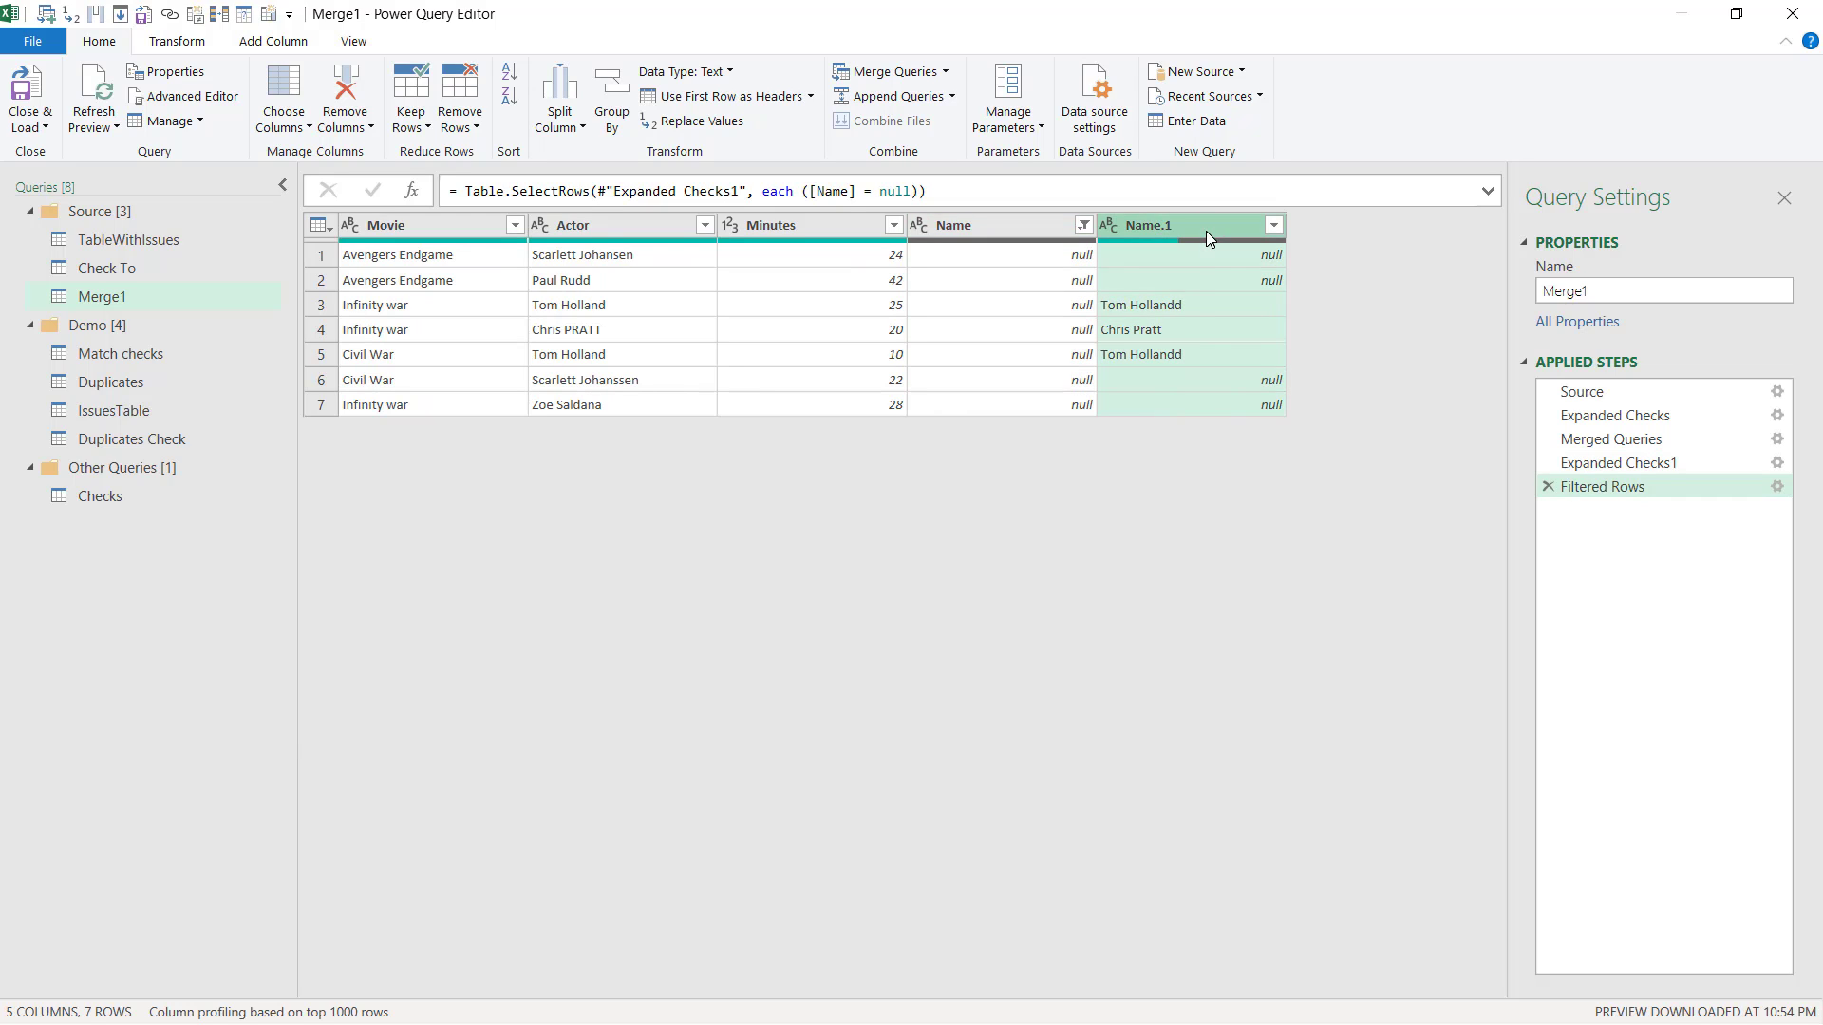
left_click(1149, 309)
left_click(1164, 331)
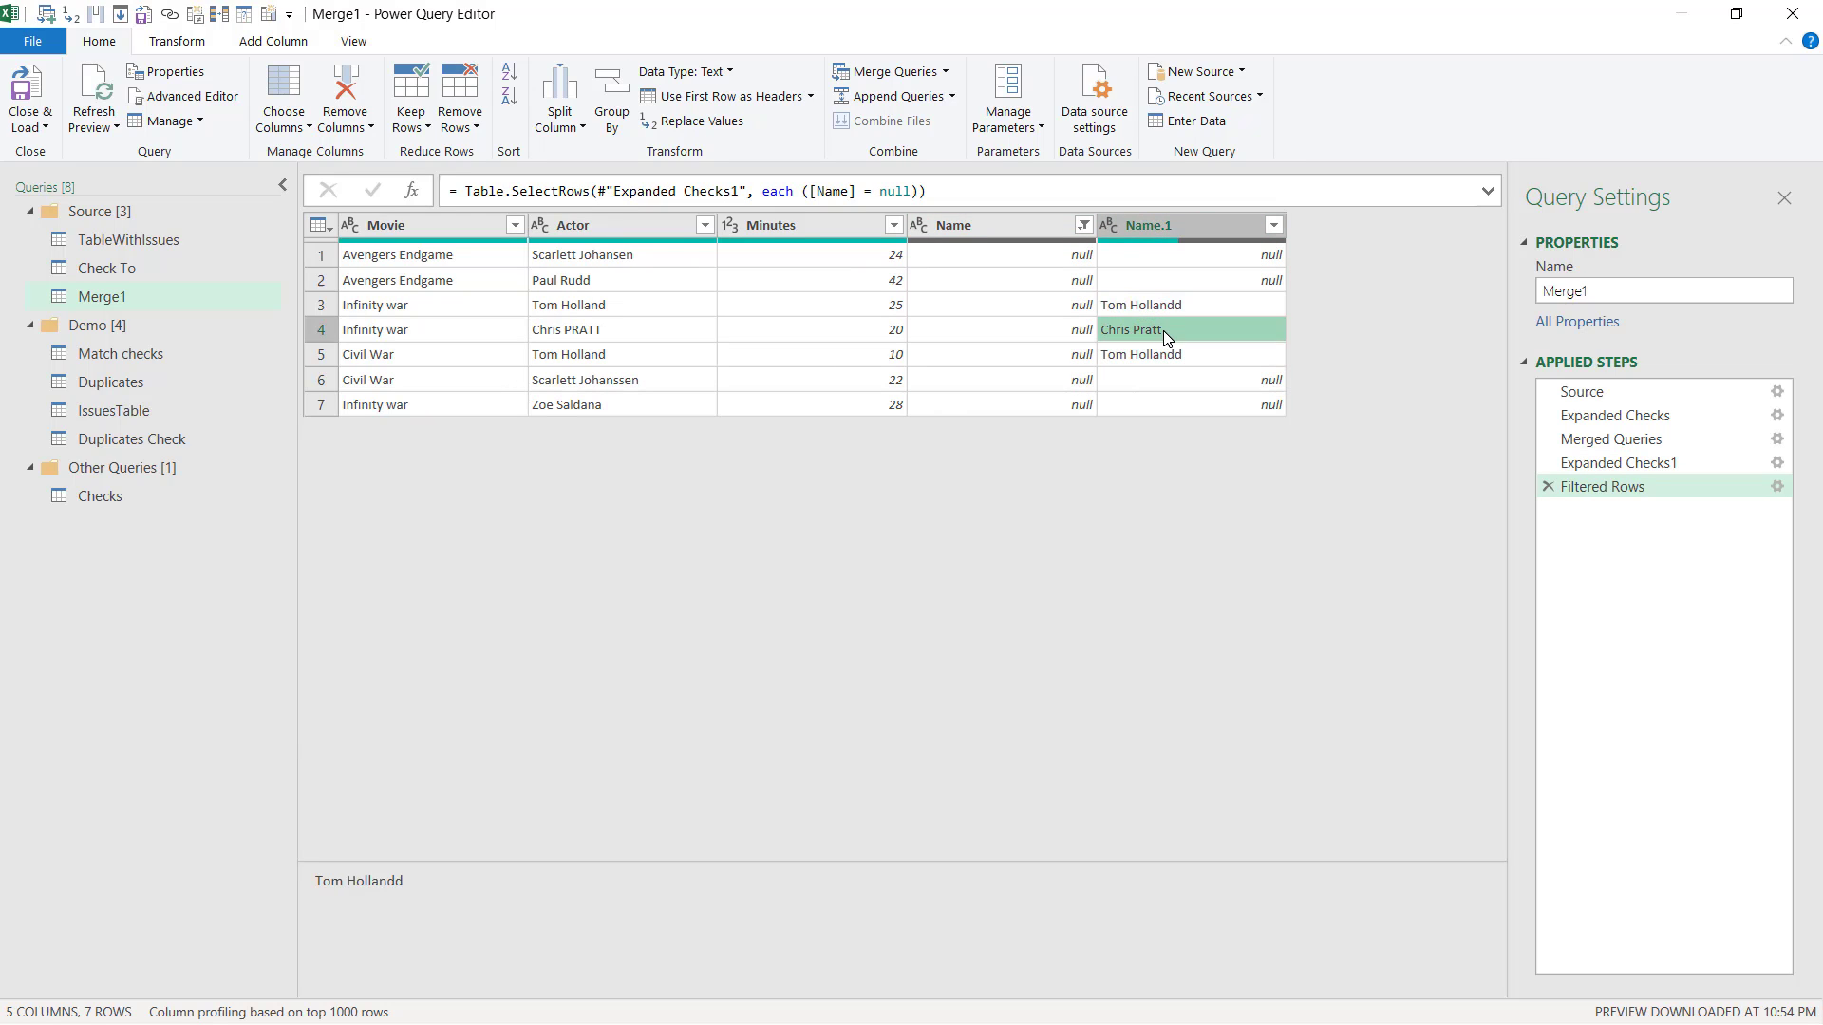
left_click(1166, 355)
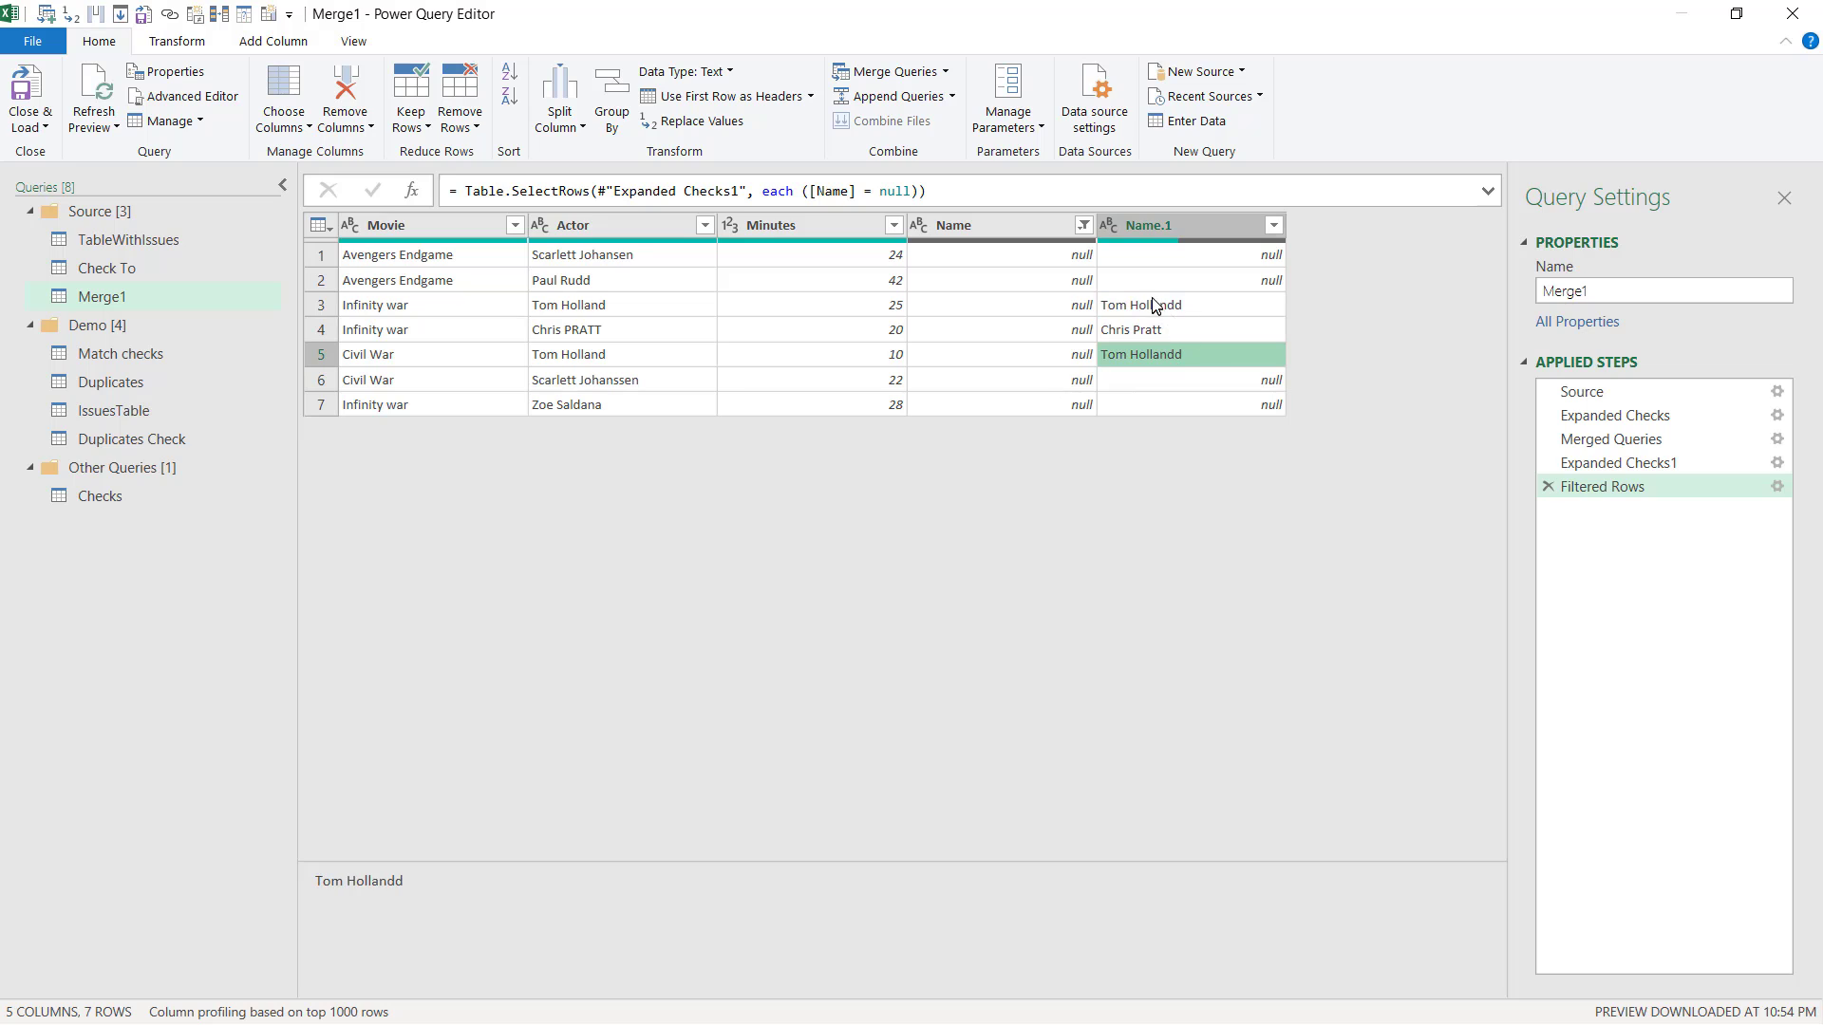
left_click(1160, 264)
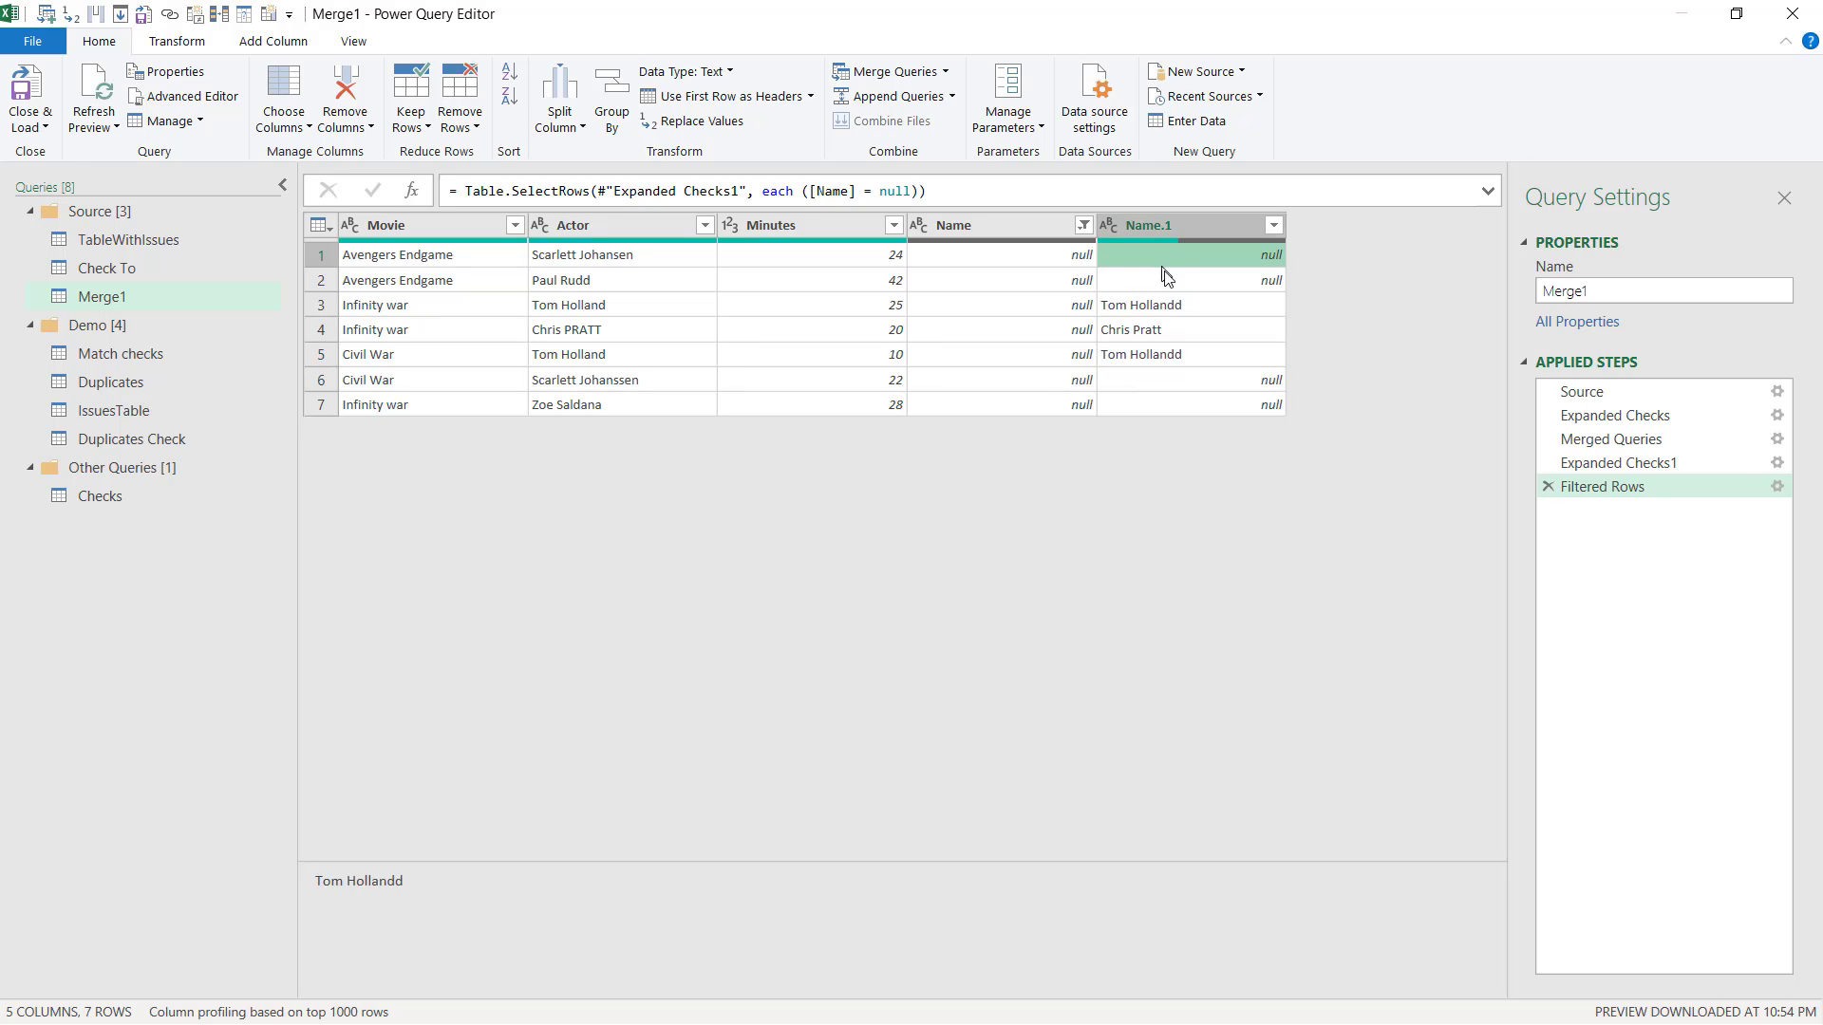
left_click(1152, 227)
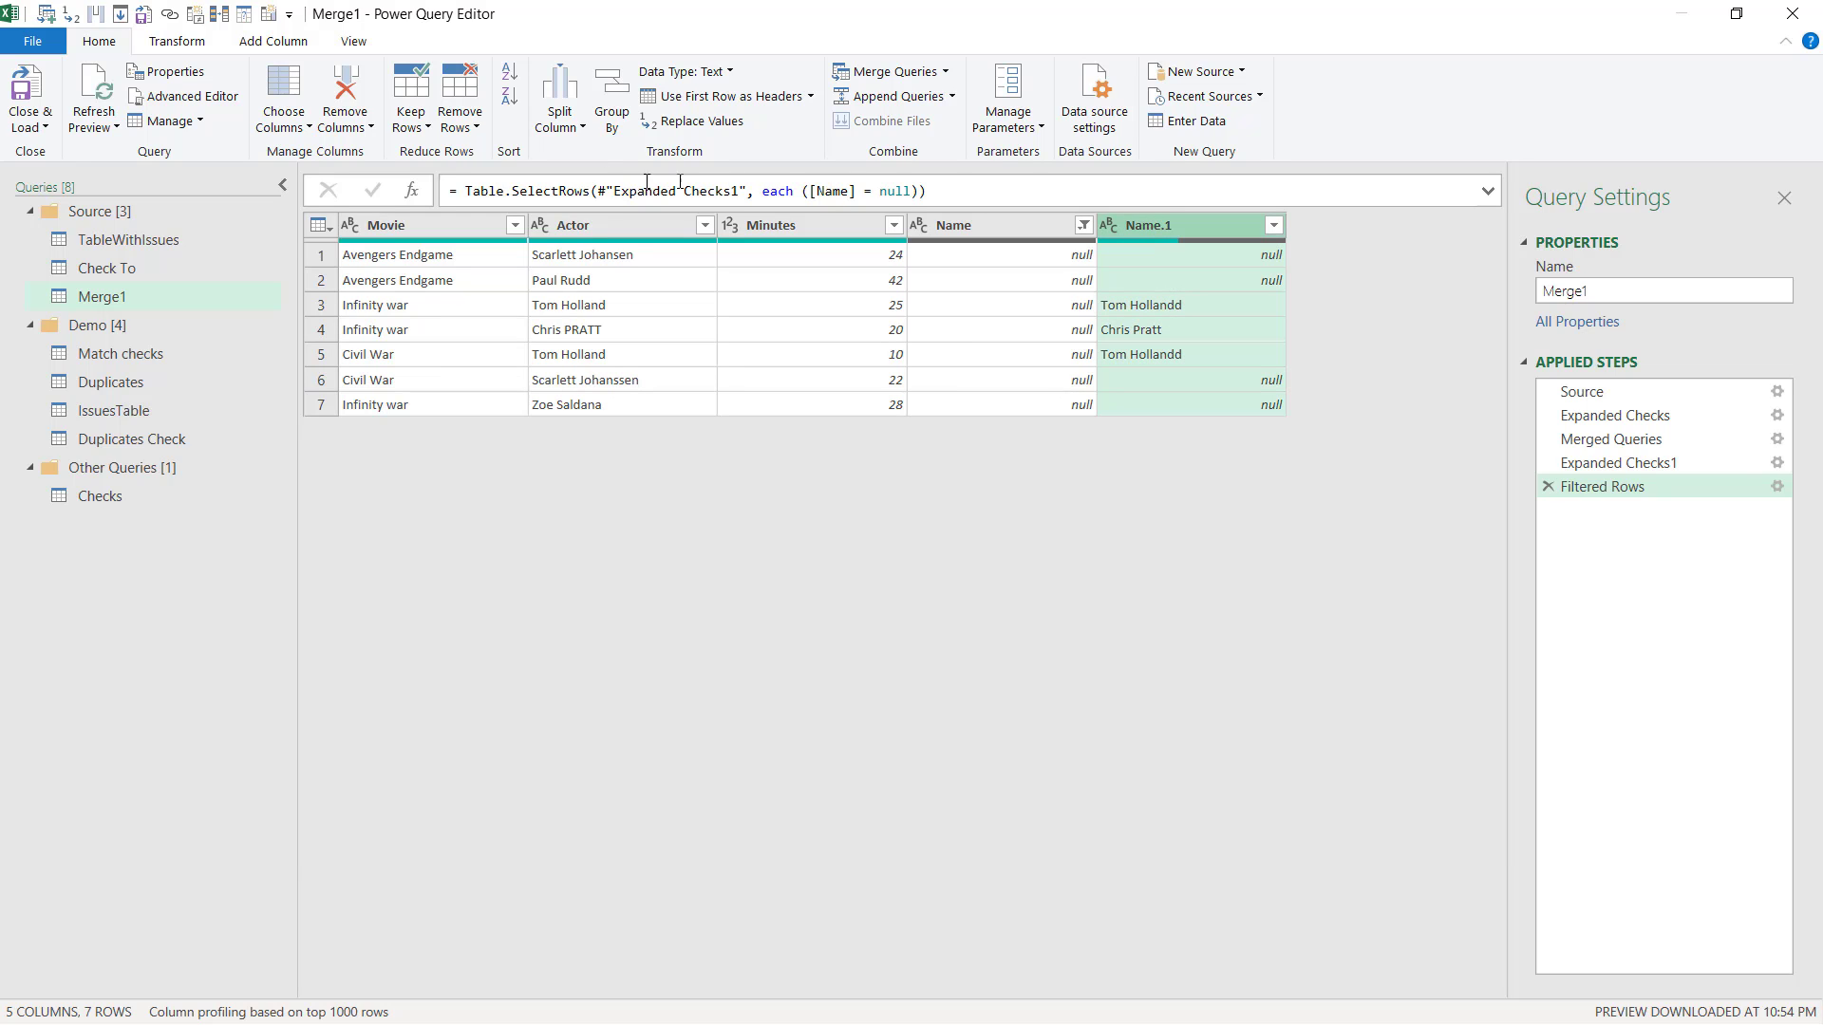
Step: Add a conditional Custom column: Name.1 equals null gives 'Non mtach', otherwise 'Non exact'
left_click(309, 46)
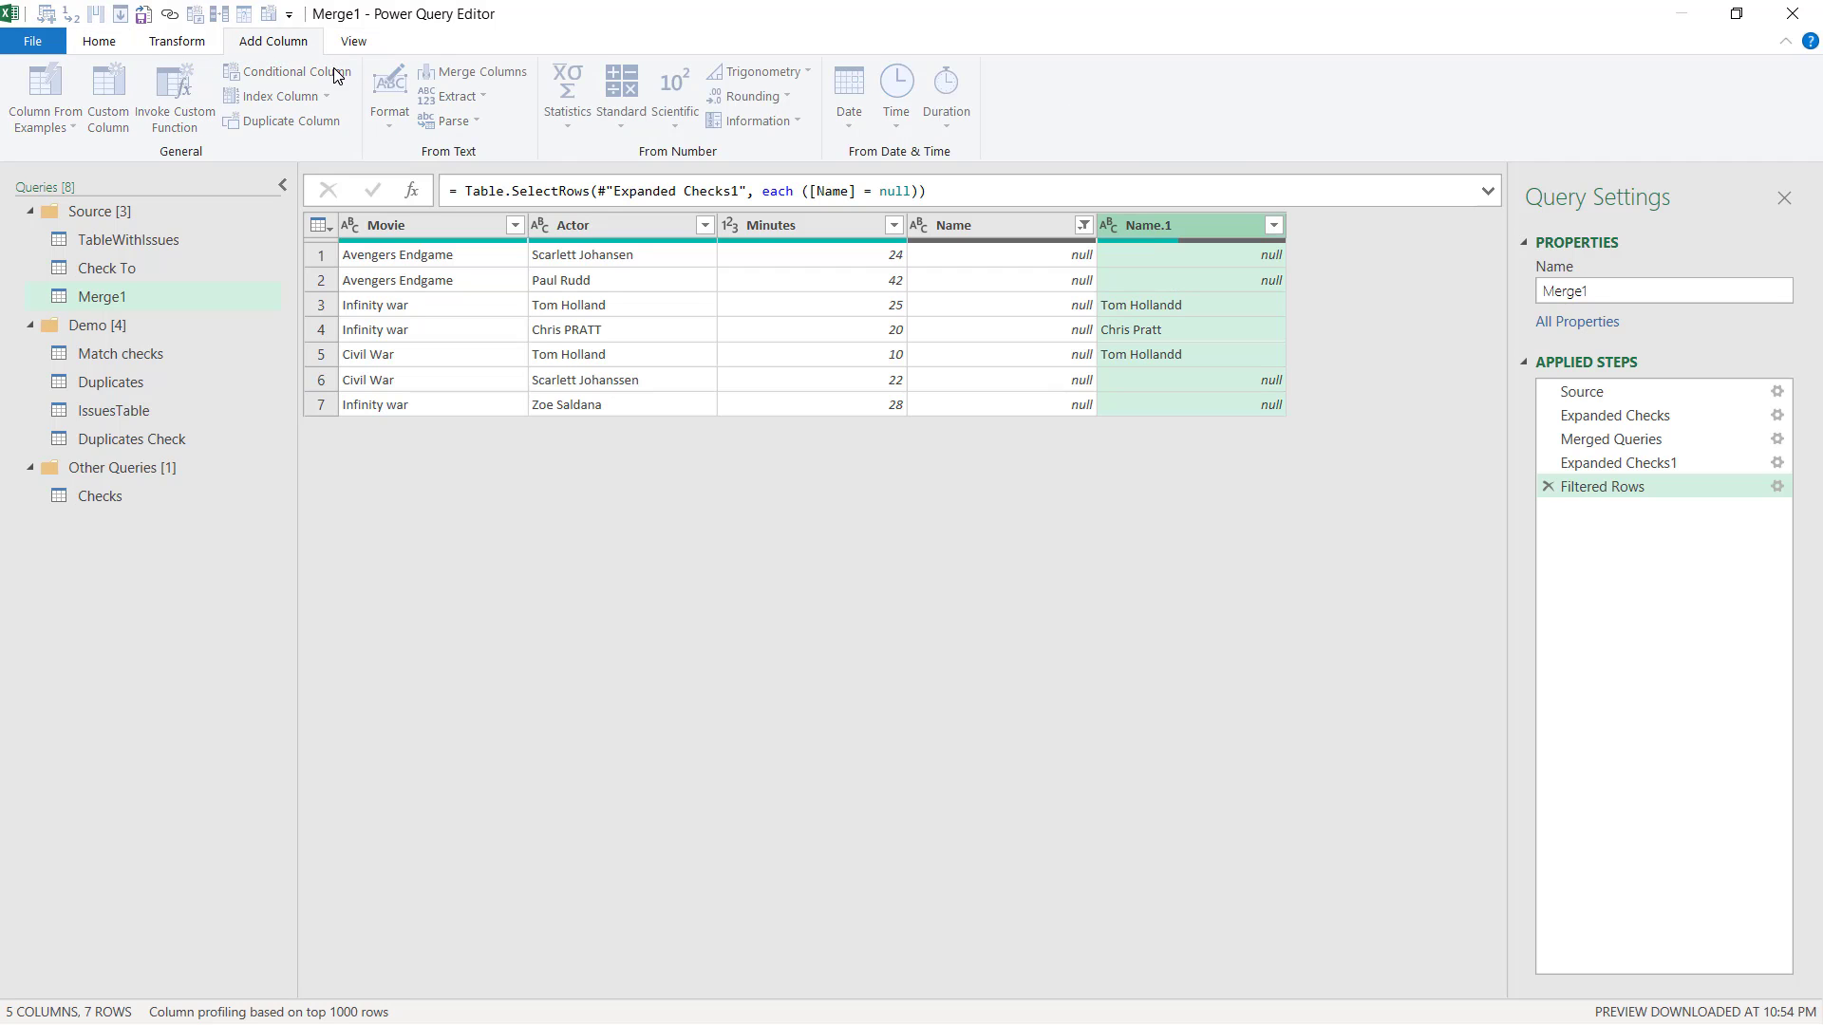
left_click(337, 76)
left_click(536, 497)
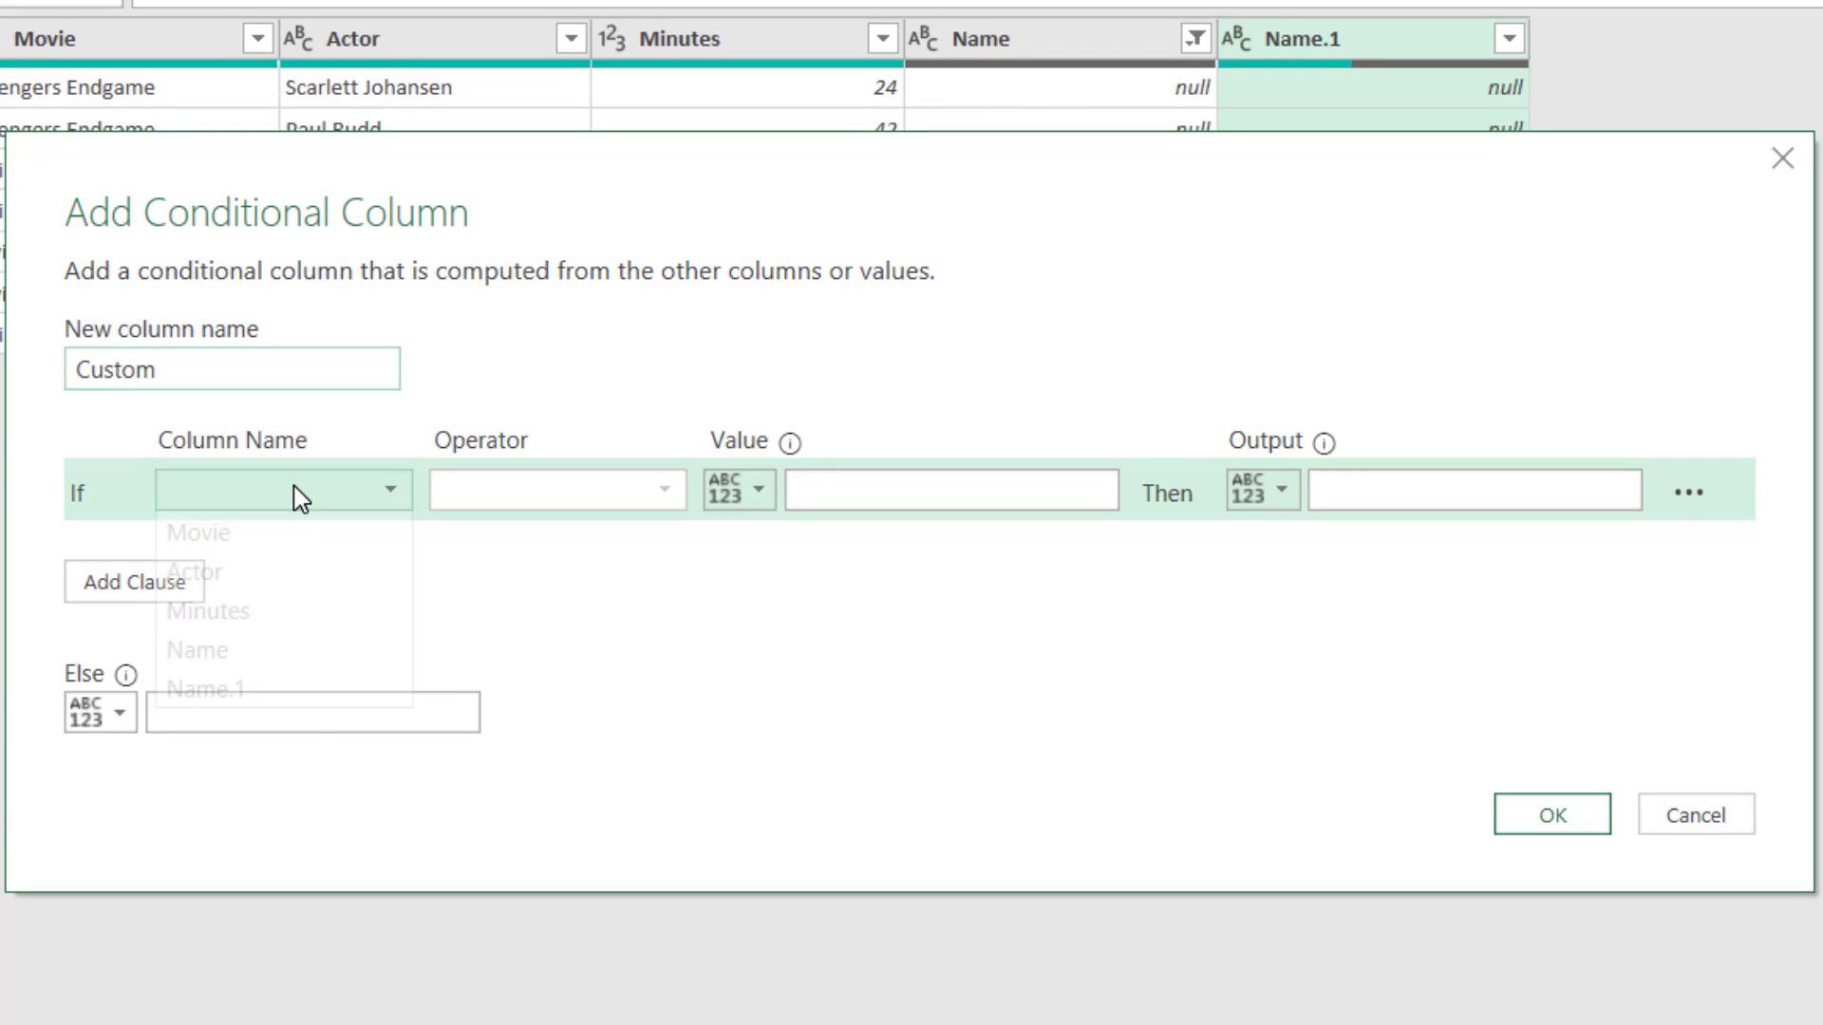
left_click(311, 692)
left_click(808, 490)
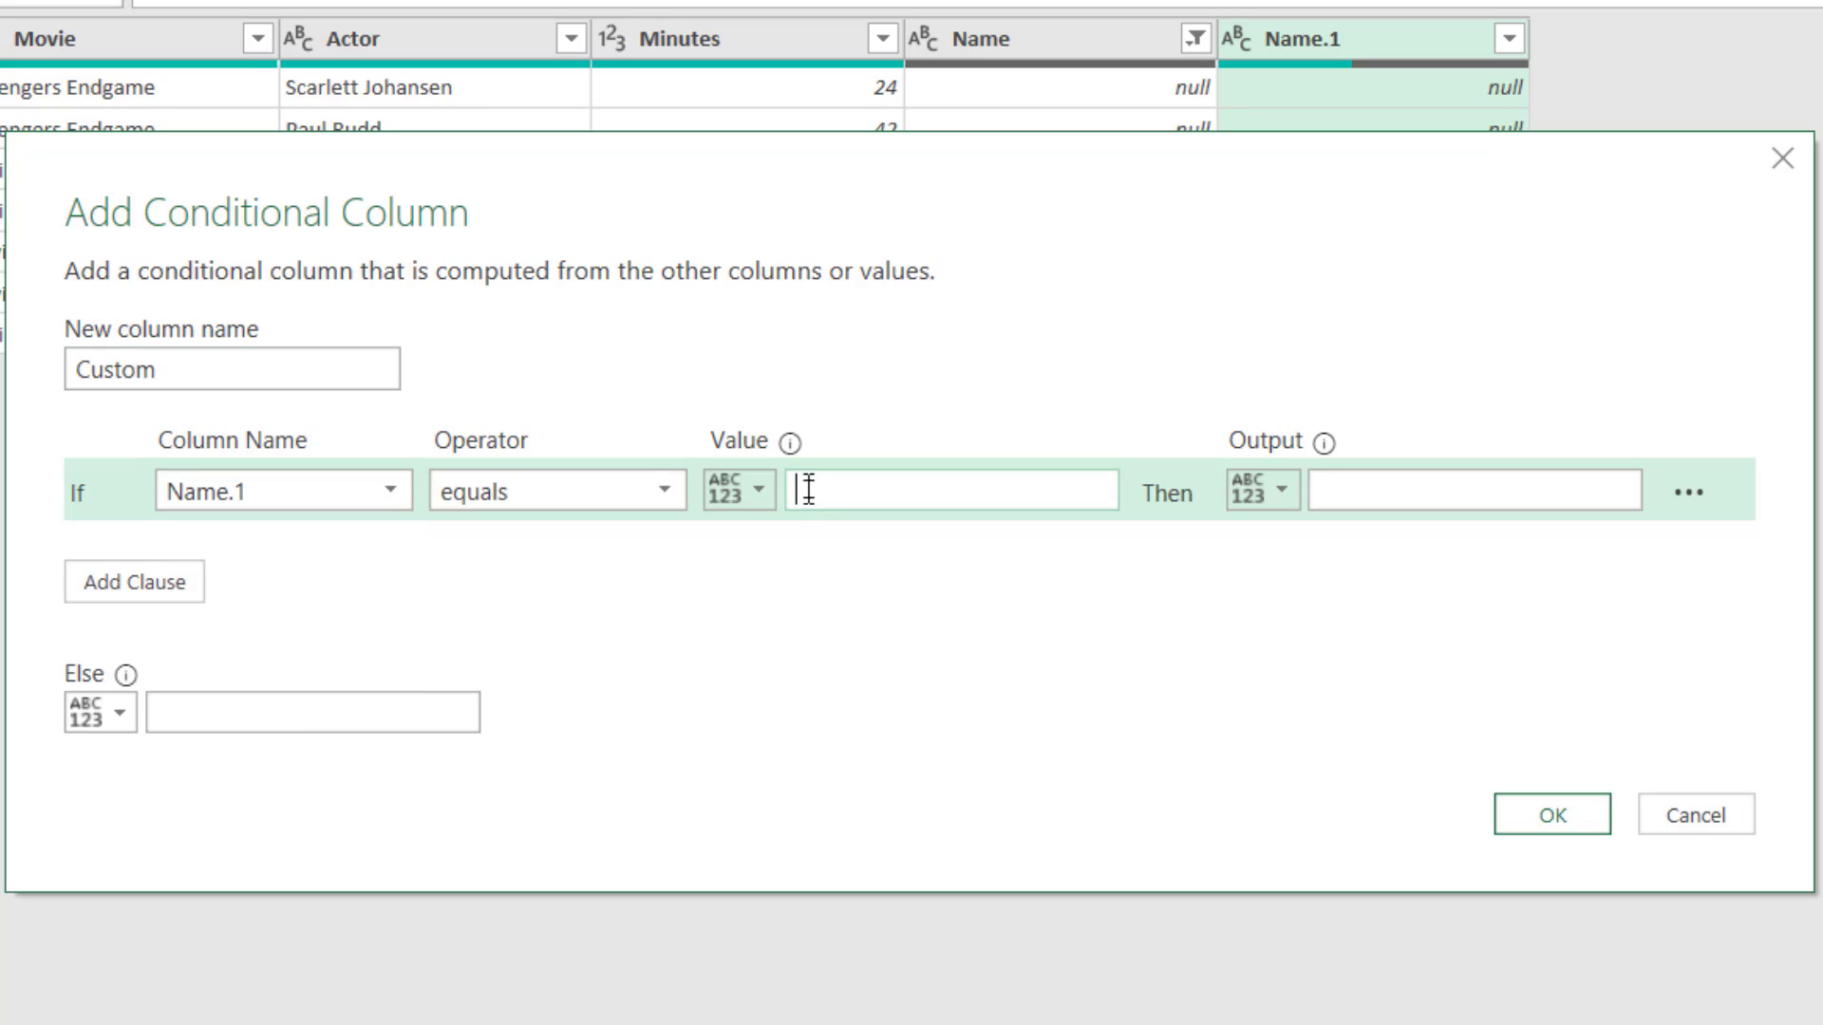
type("null")
left_click(1377, 508)
type("Non mtach")
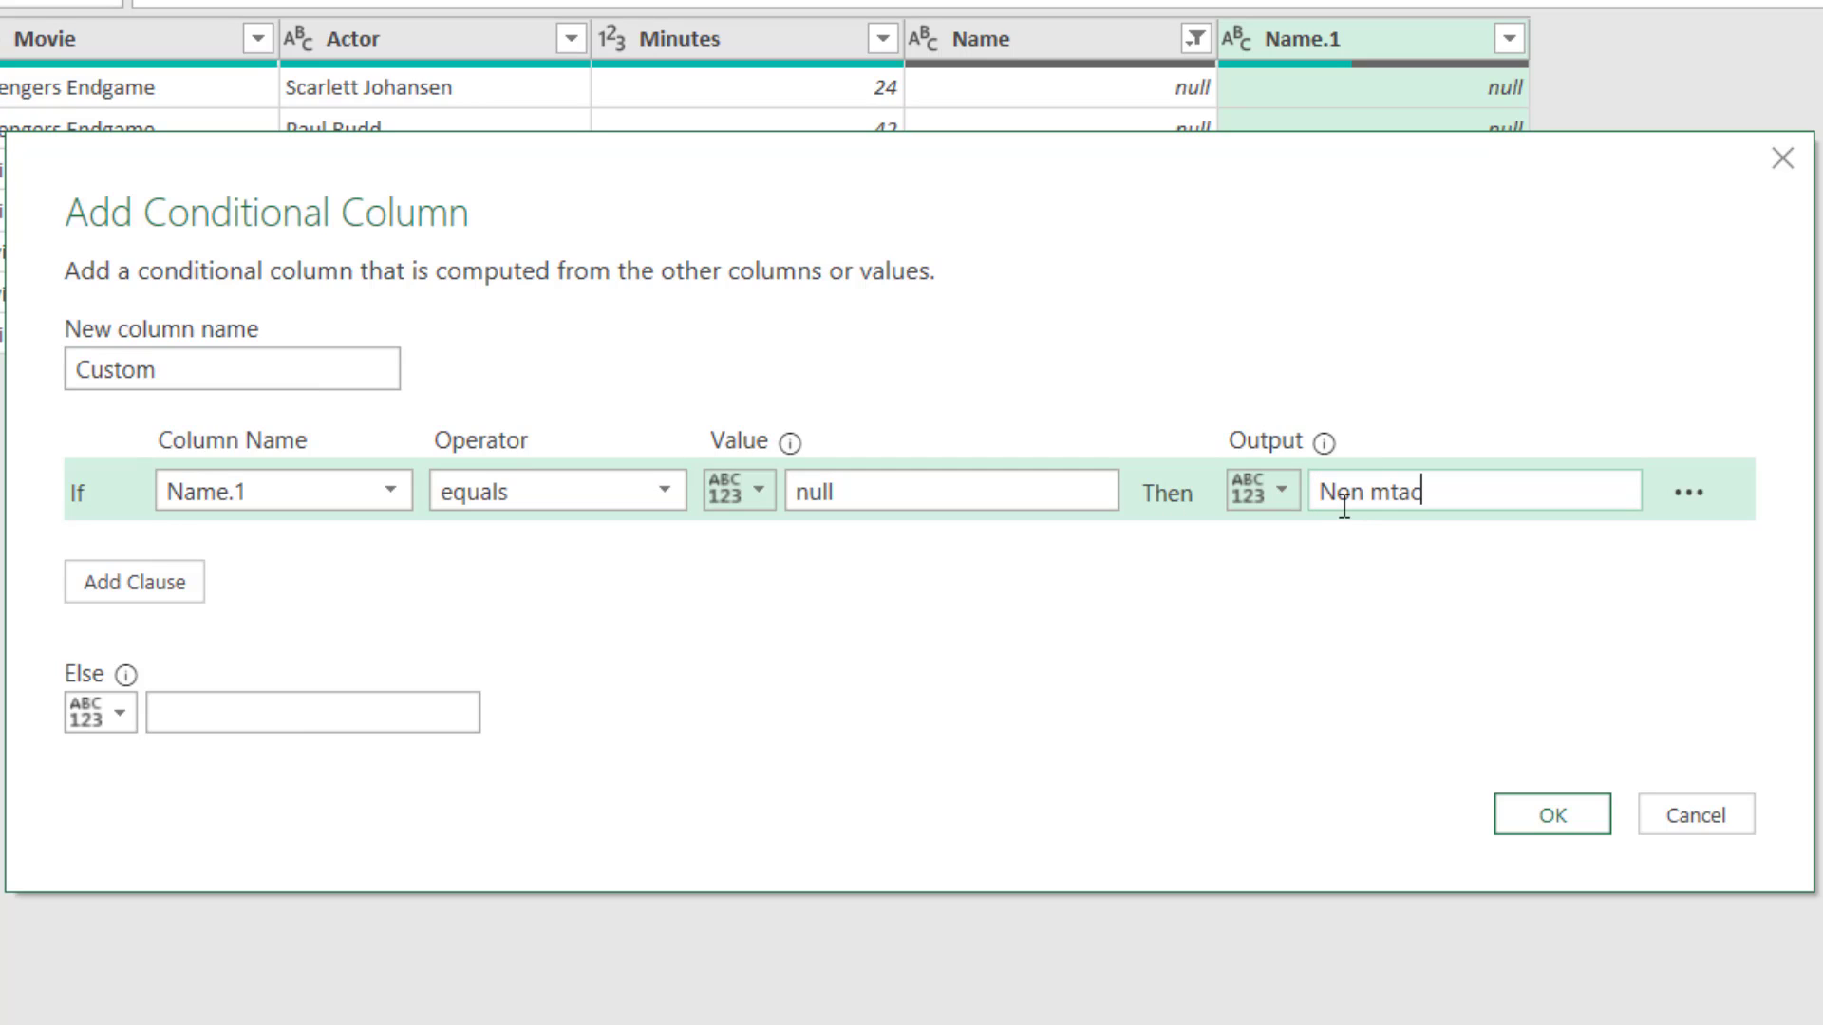
left_click(256, 703)
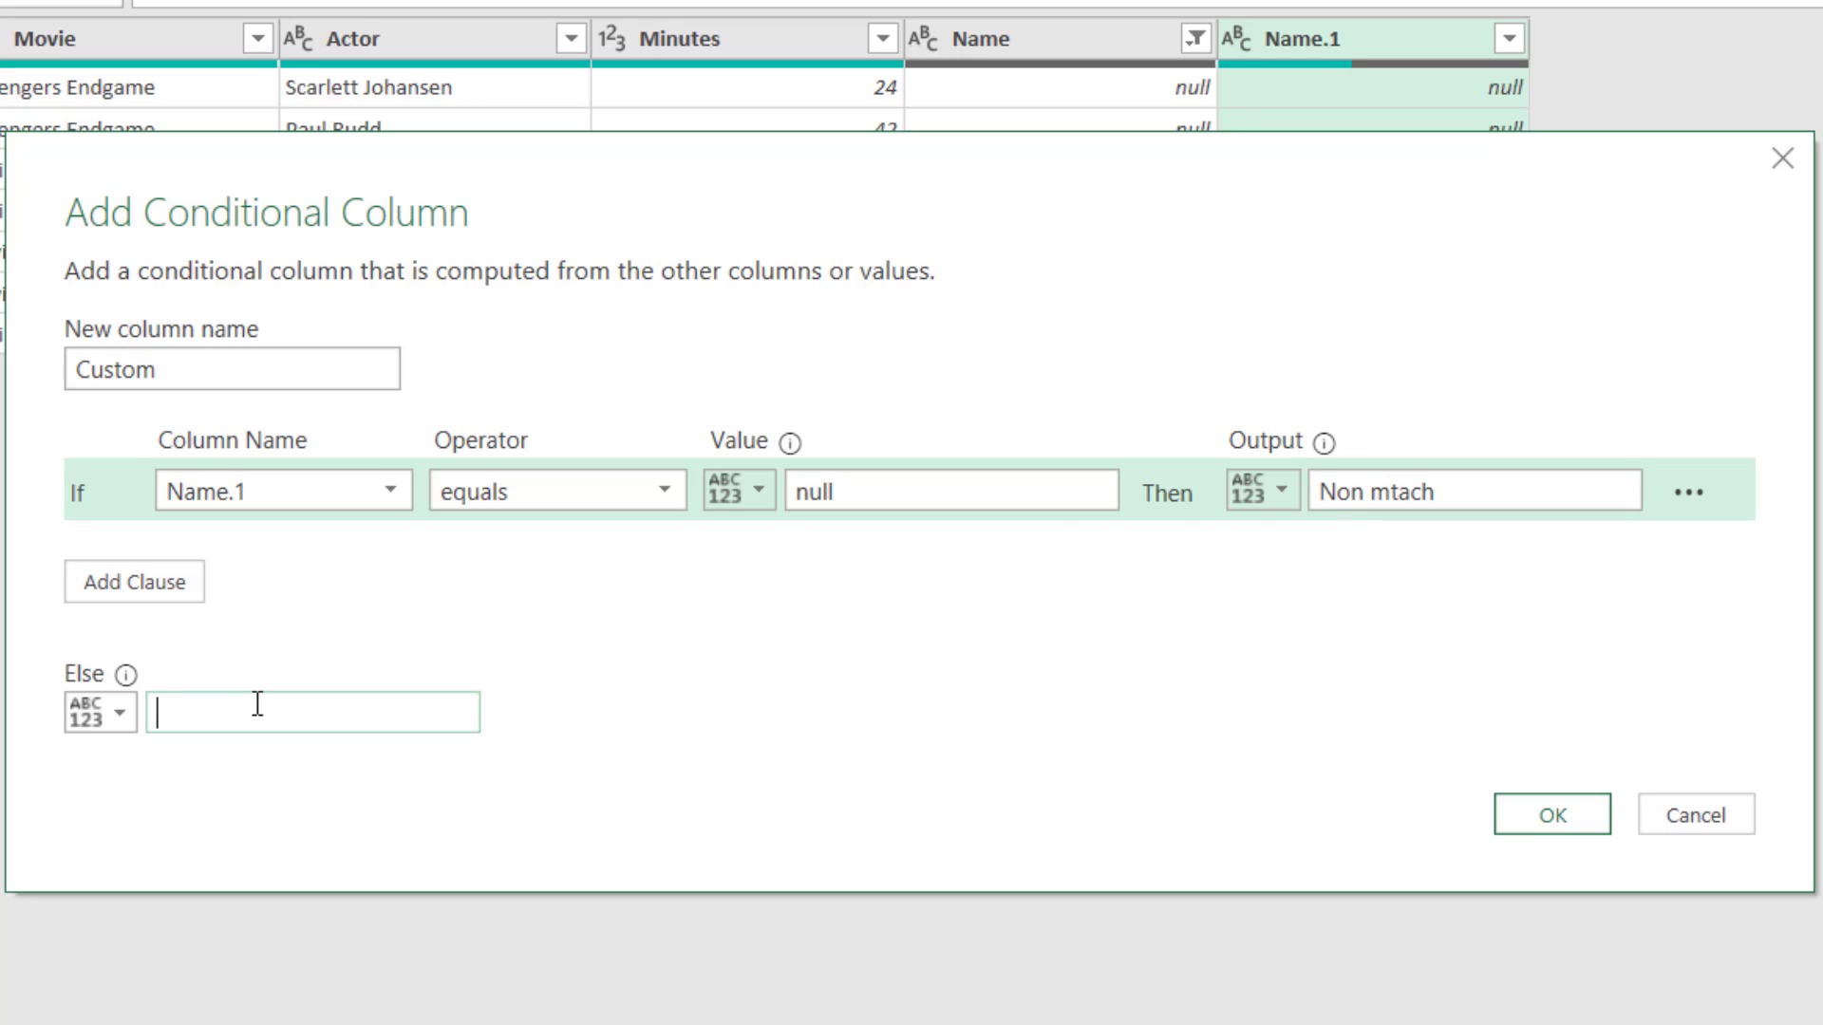
type("Non exact")
left_click(1530, 818)
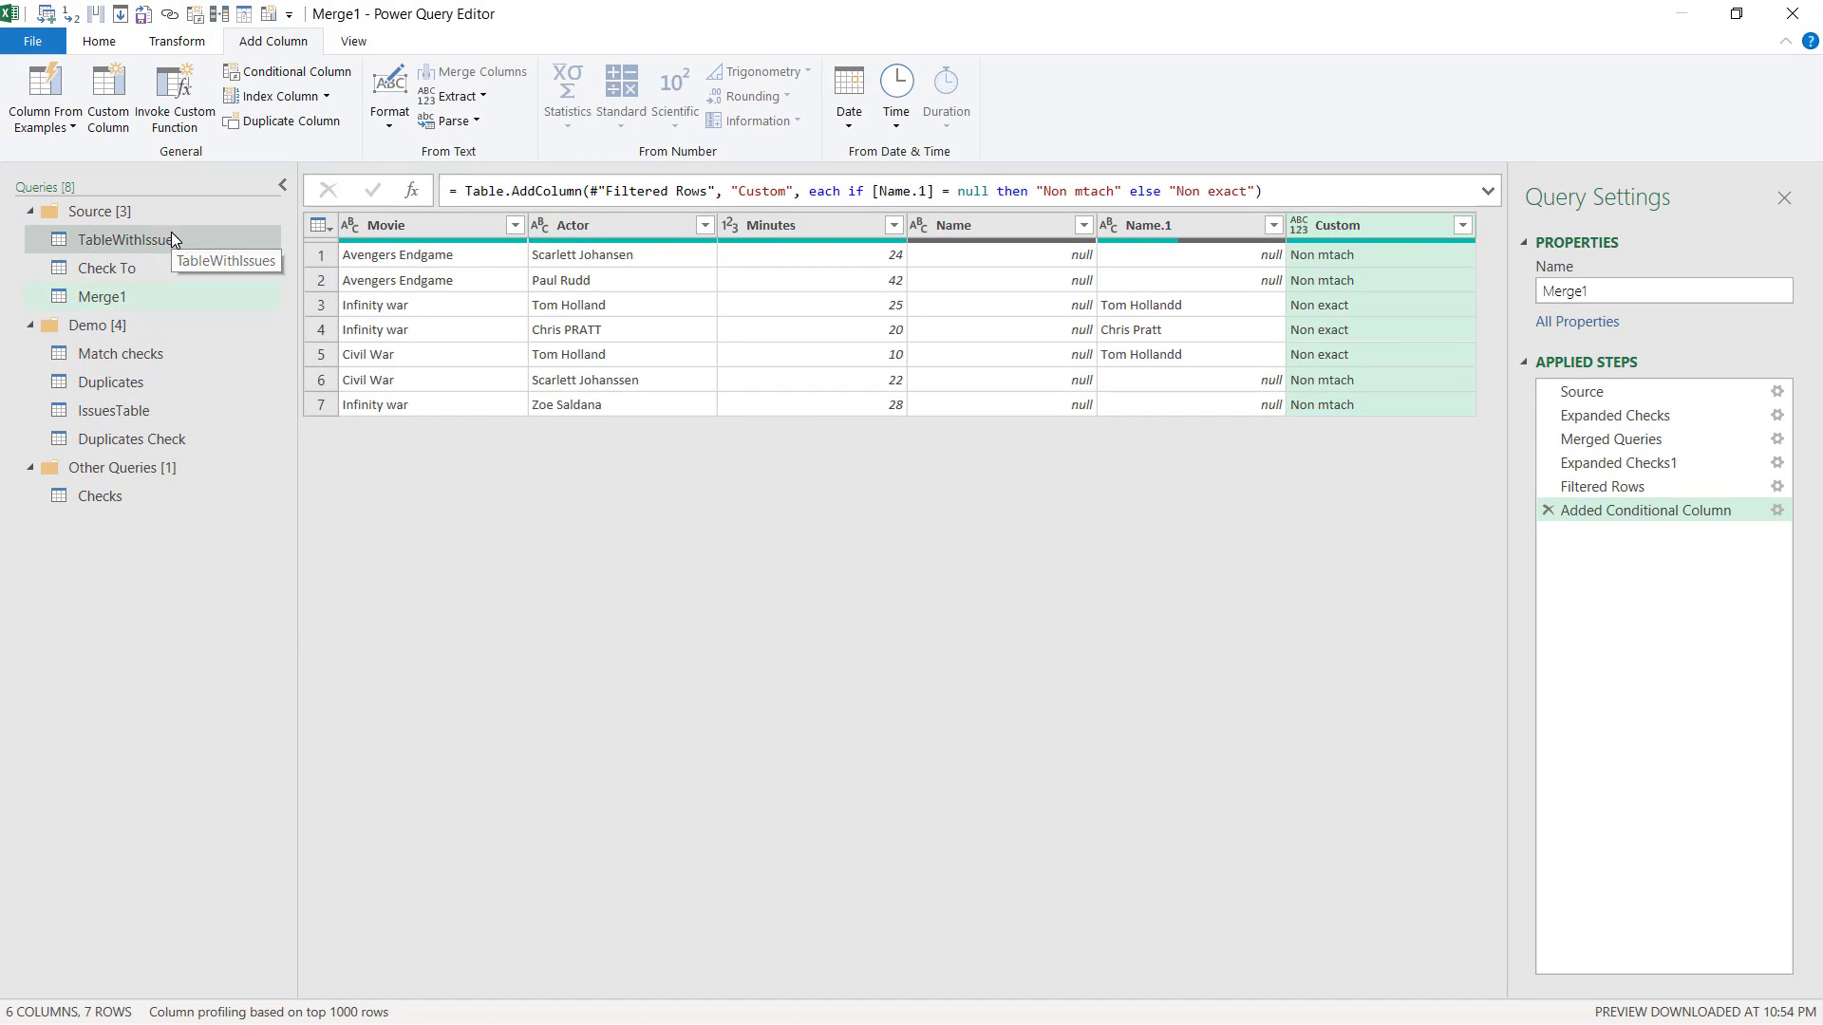
Step: Create a new query referencing TableWithIssues and name it DuplicatesCheck
left_click(171, 235)
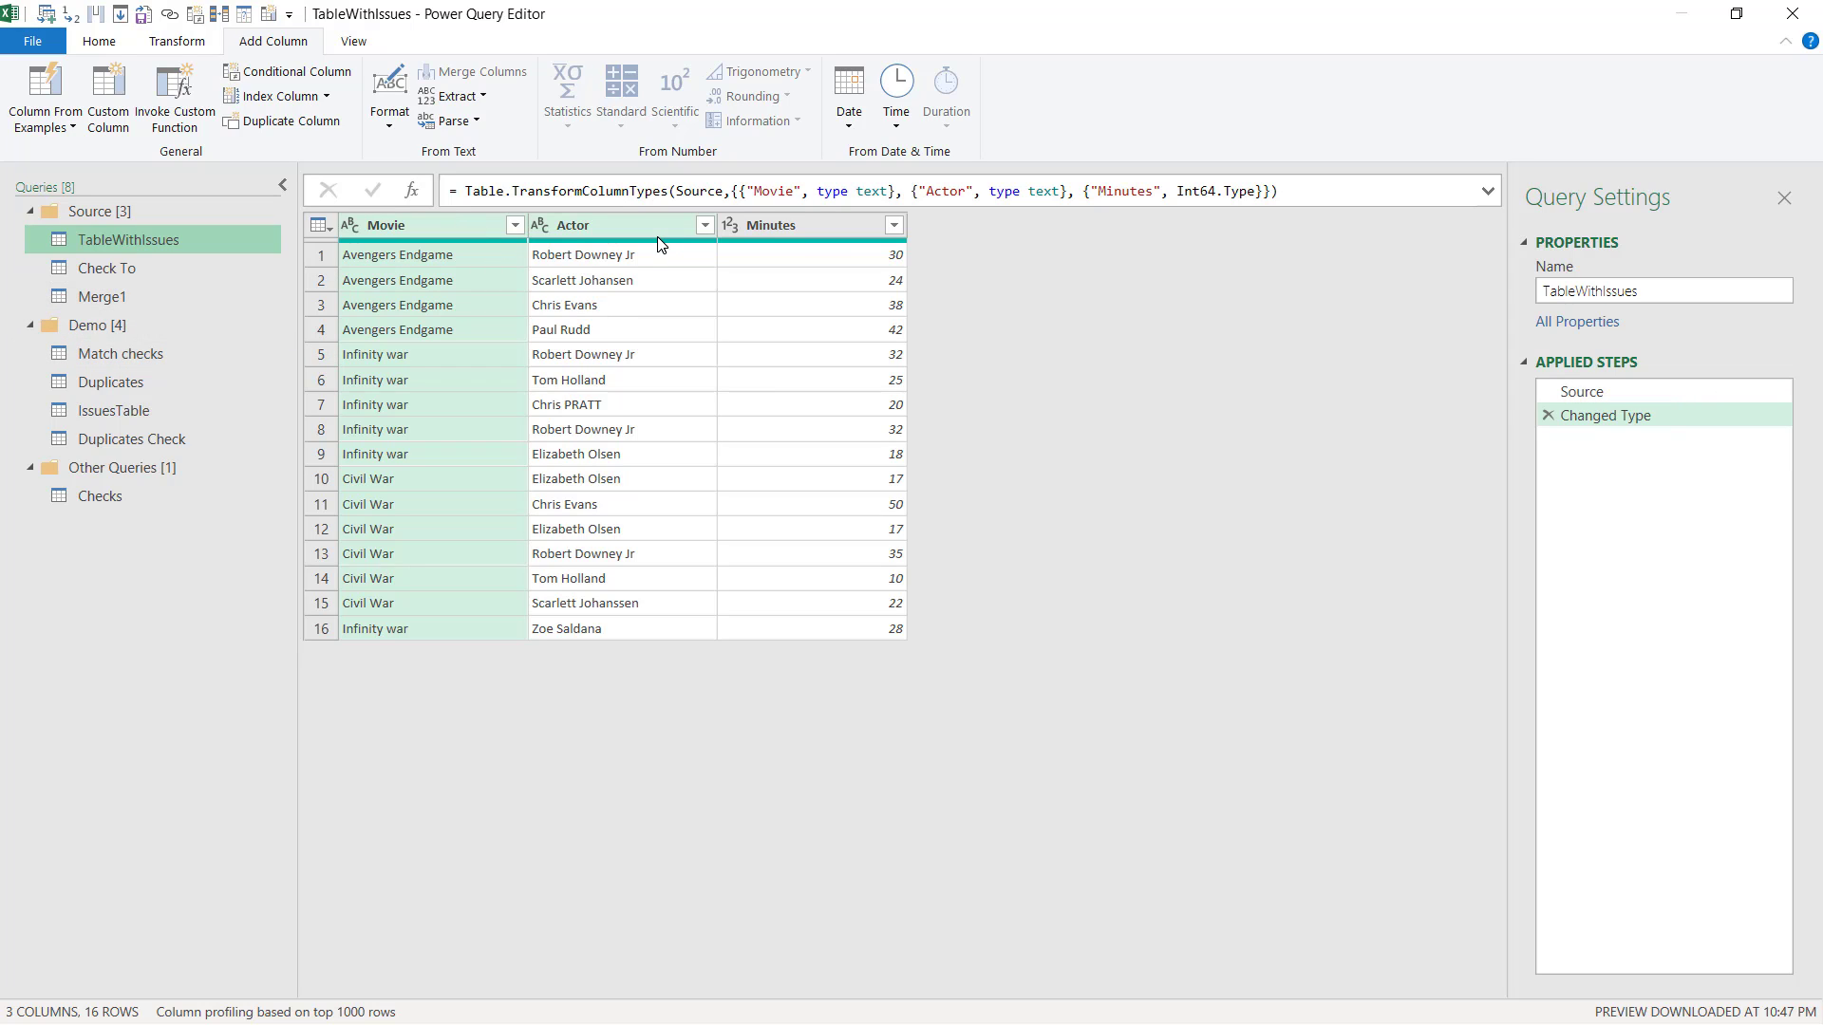
right_click(144, 242)
left_click(228, 389)
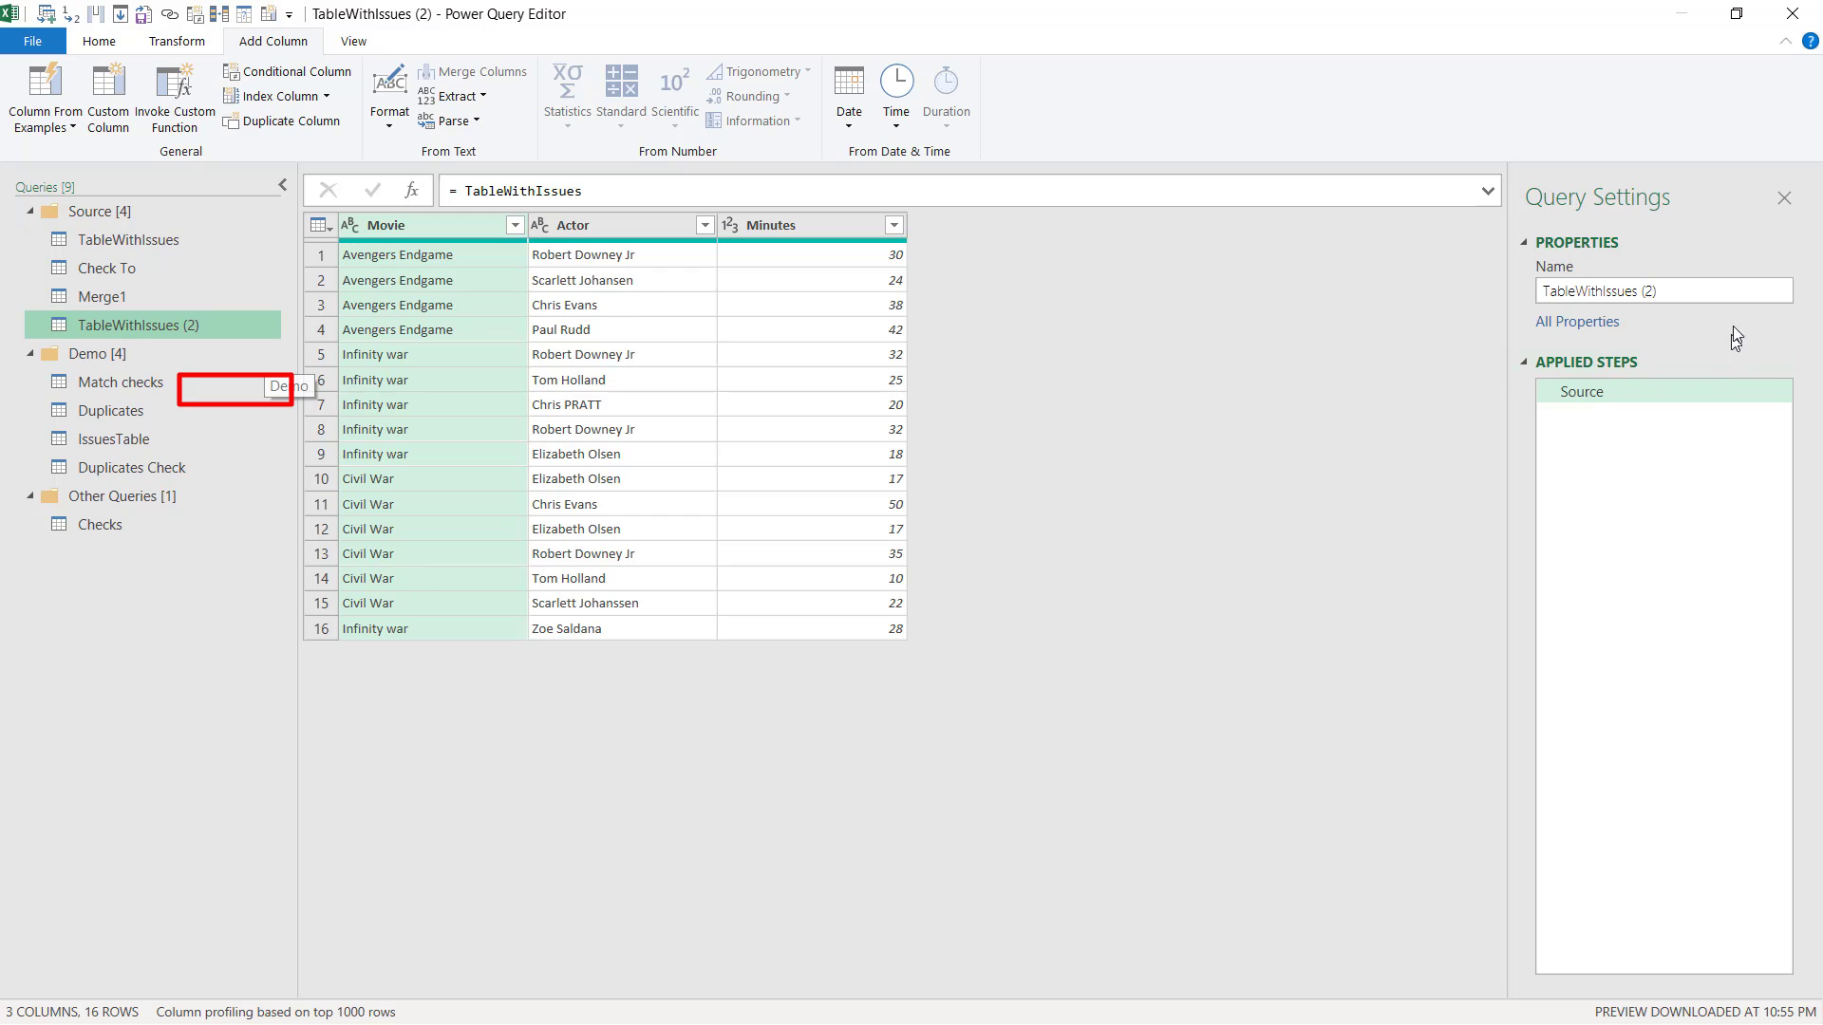
triple_click(1725, 291)
type("DuplicatesCheck")
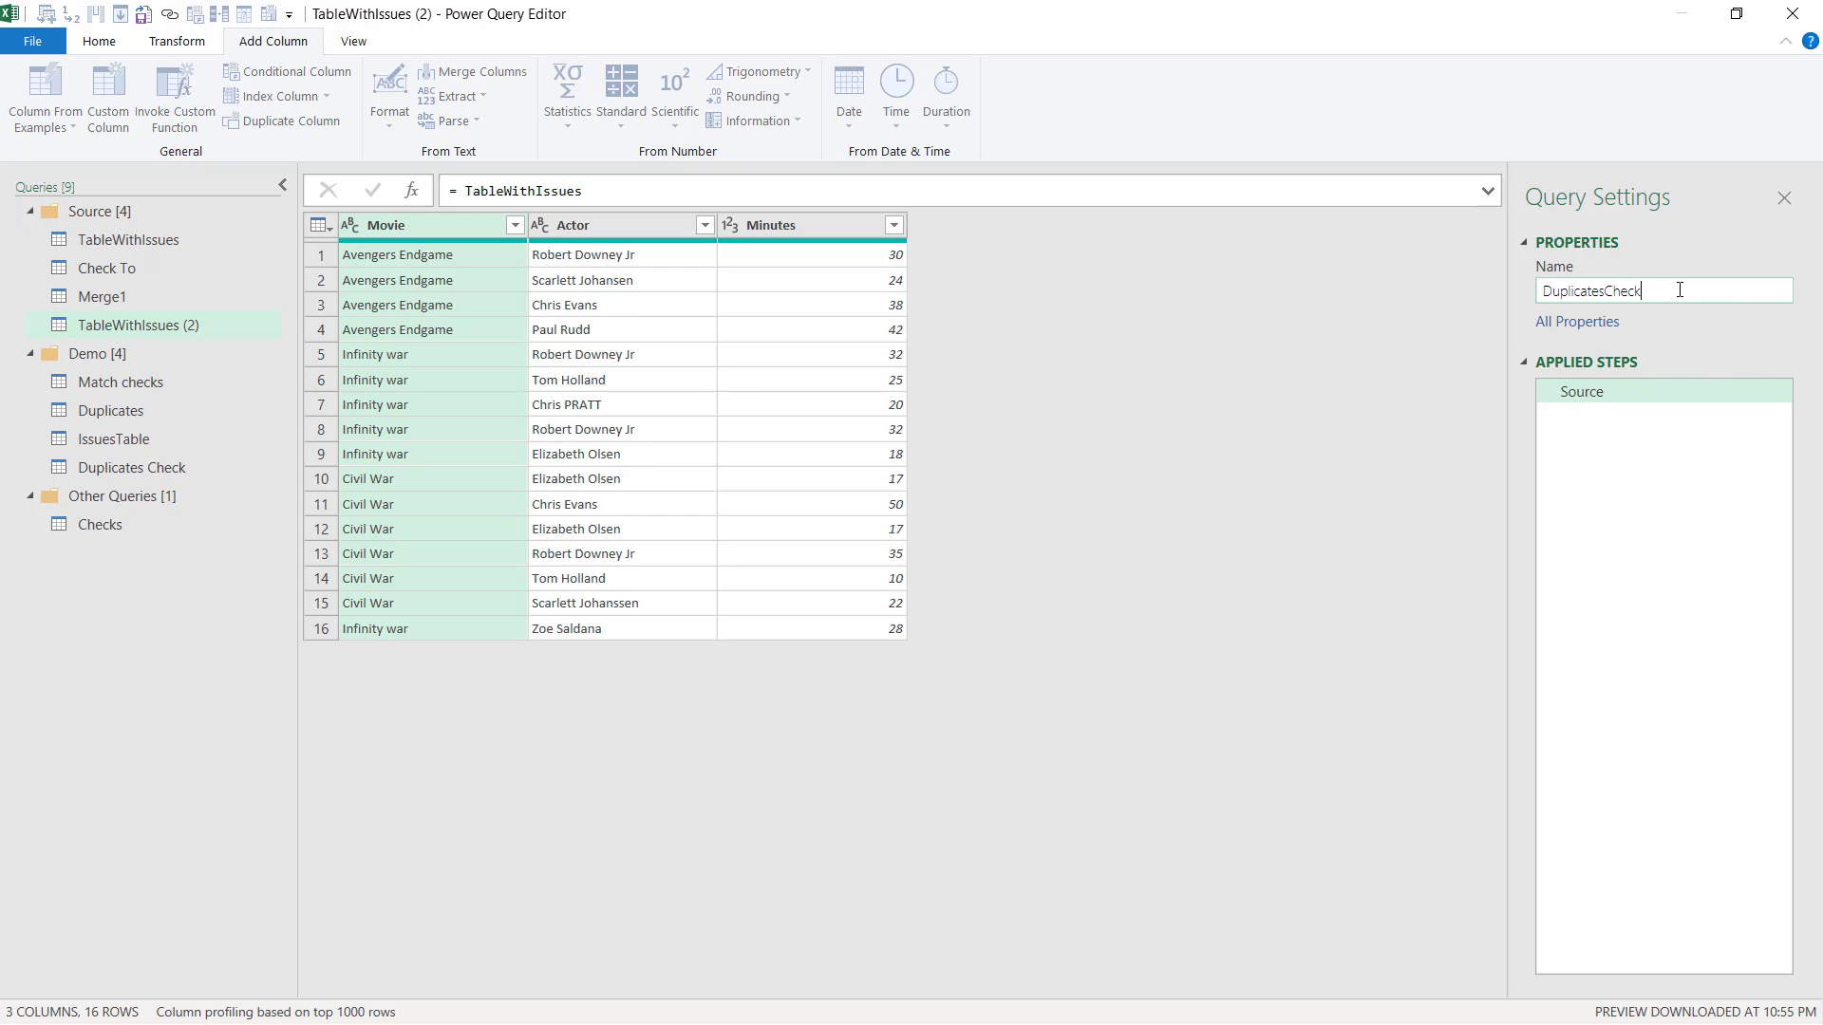
key("Return")
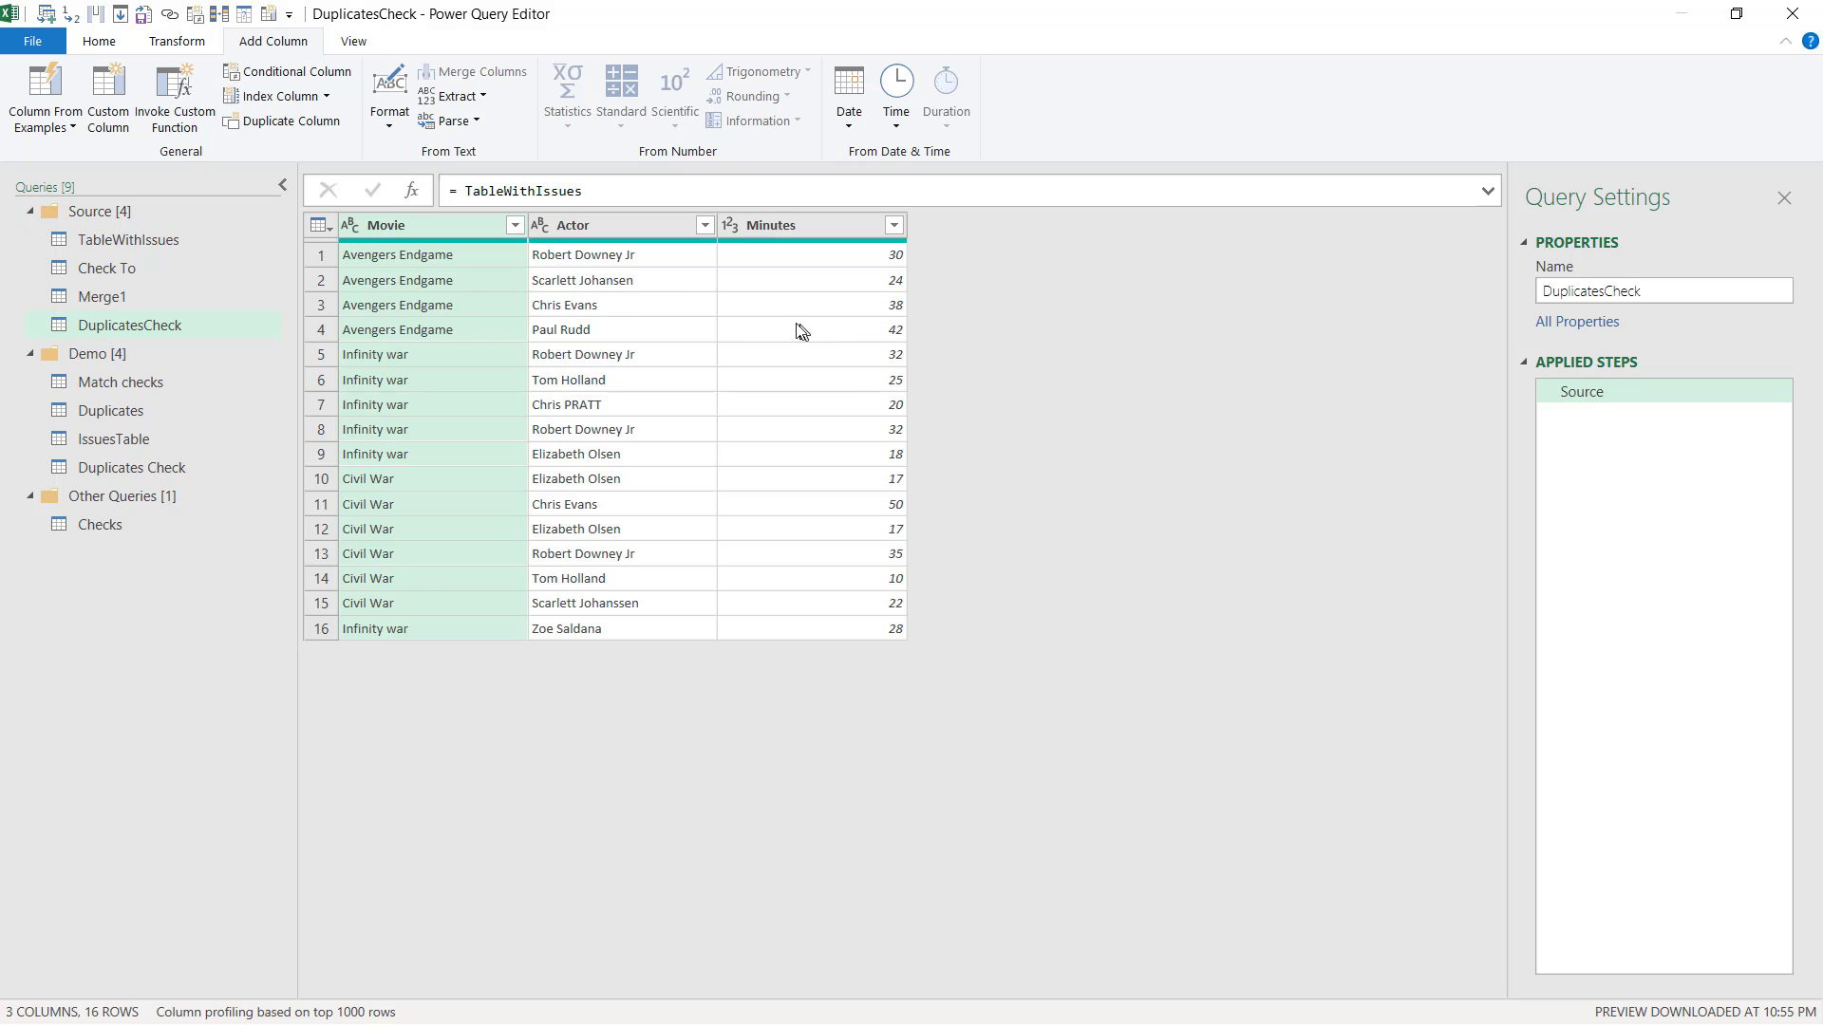
Step: Try Remove Duplicates on DuplicatesCheck, then delete that step to restore all 16 rows
left_click(322, 226)
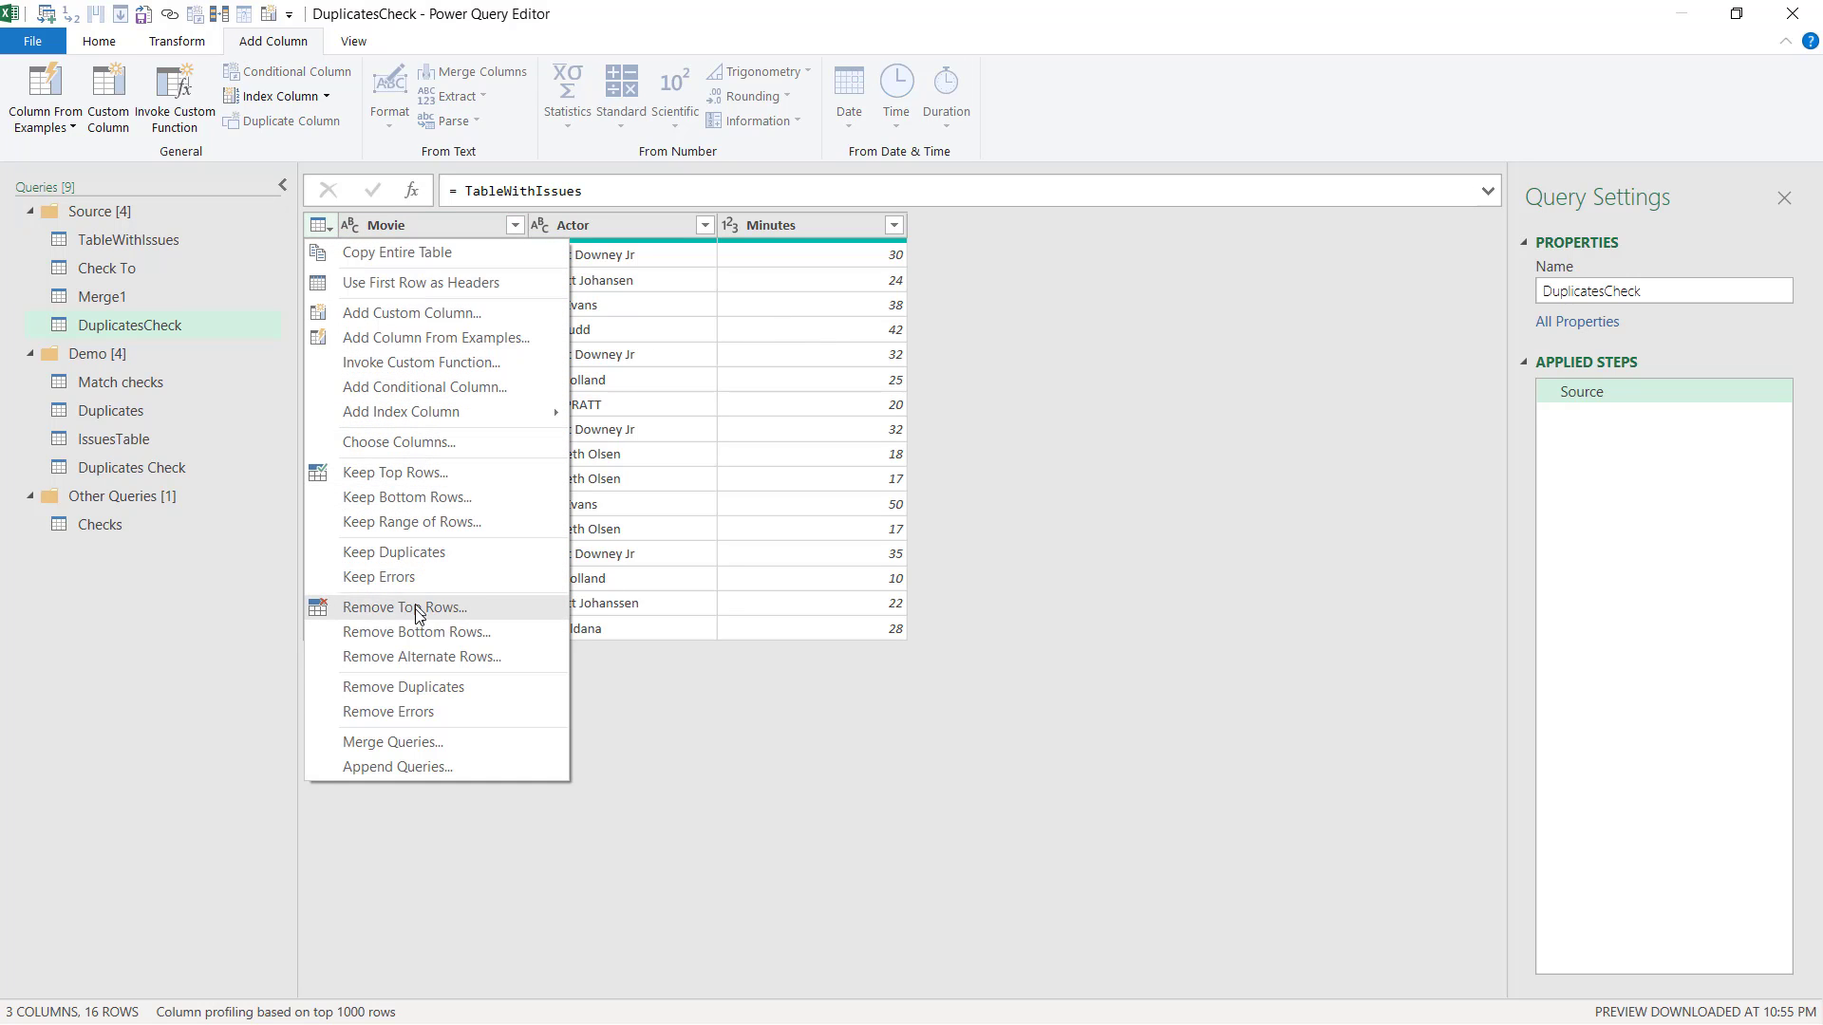
left_click(435, 688)
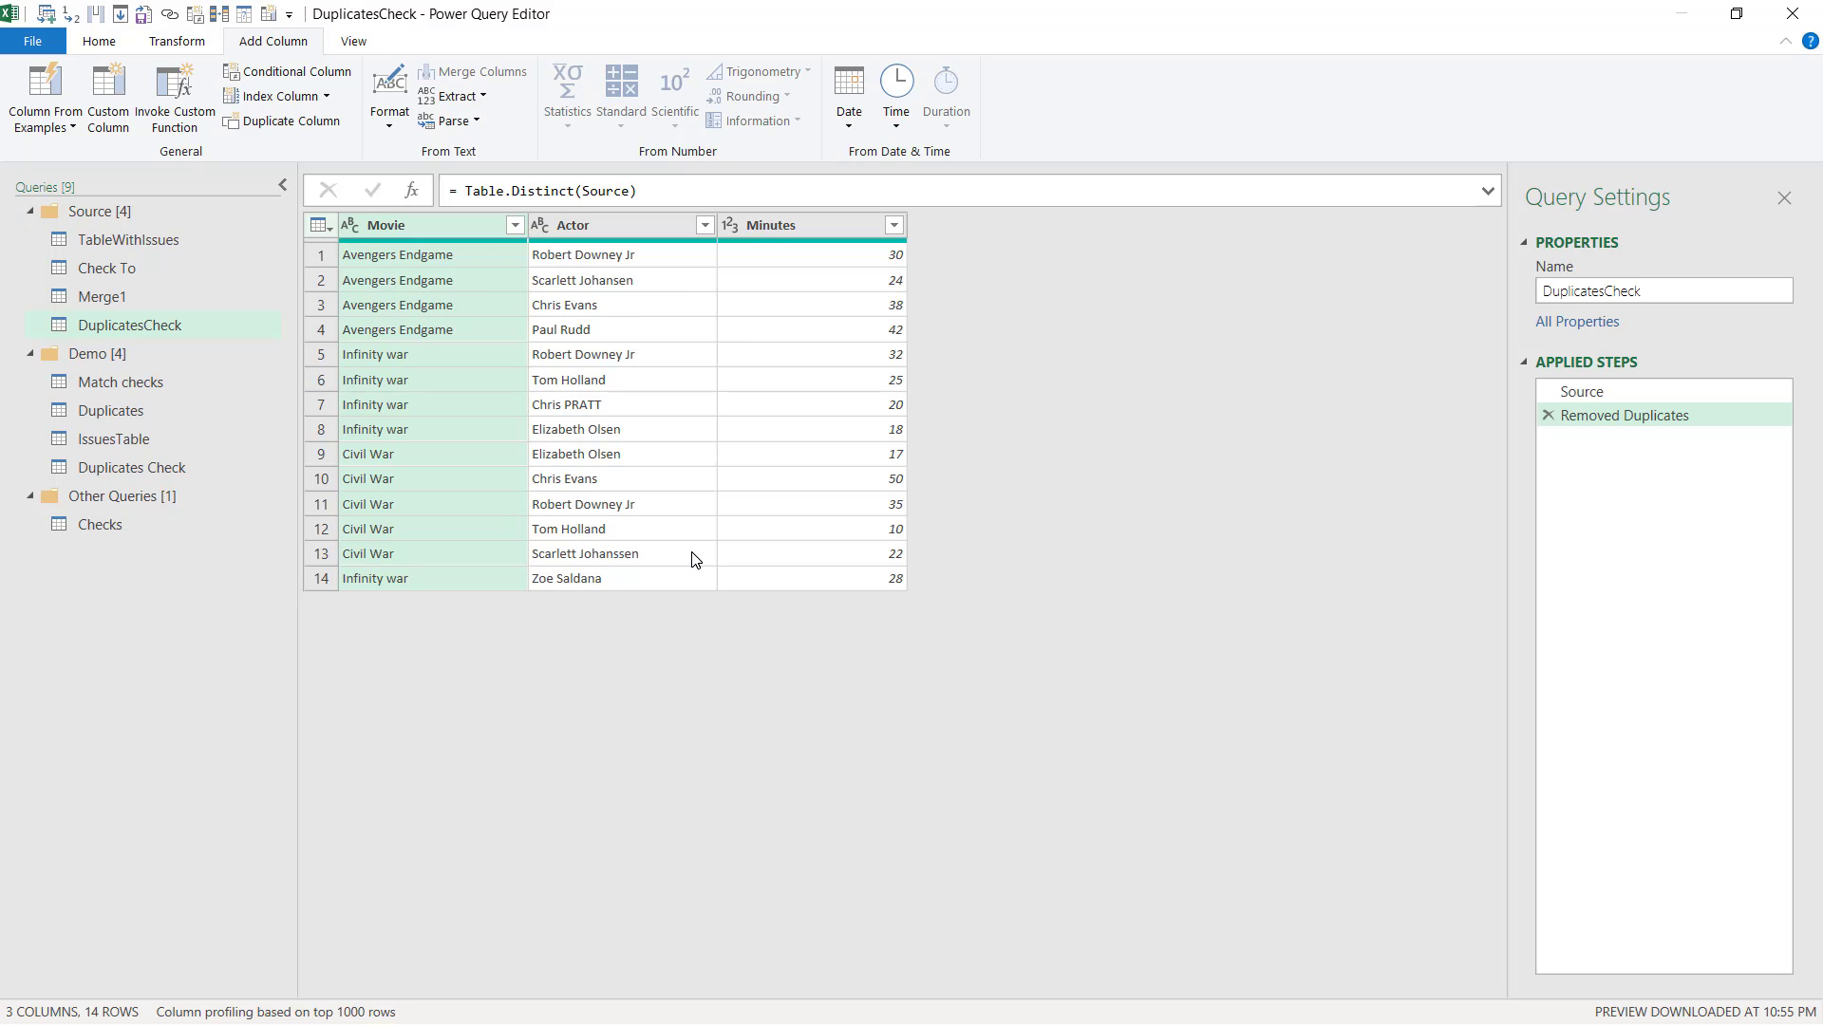
left_click(1547, 414)
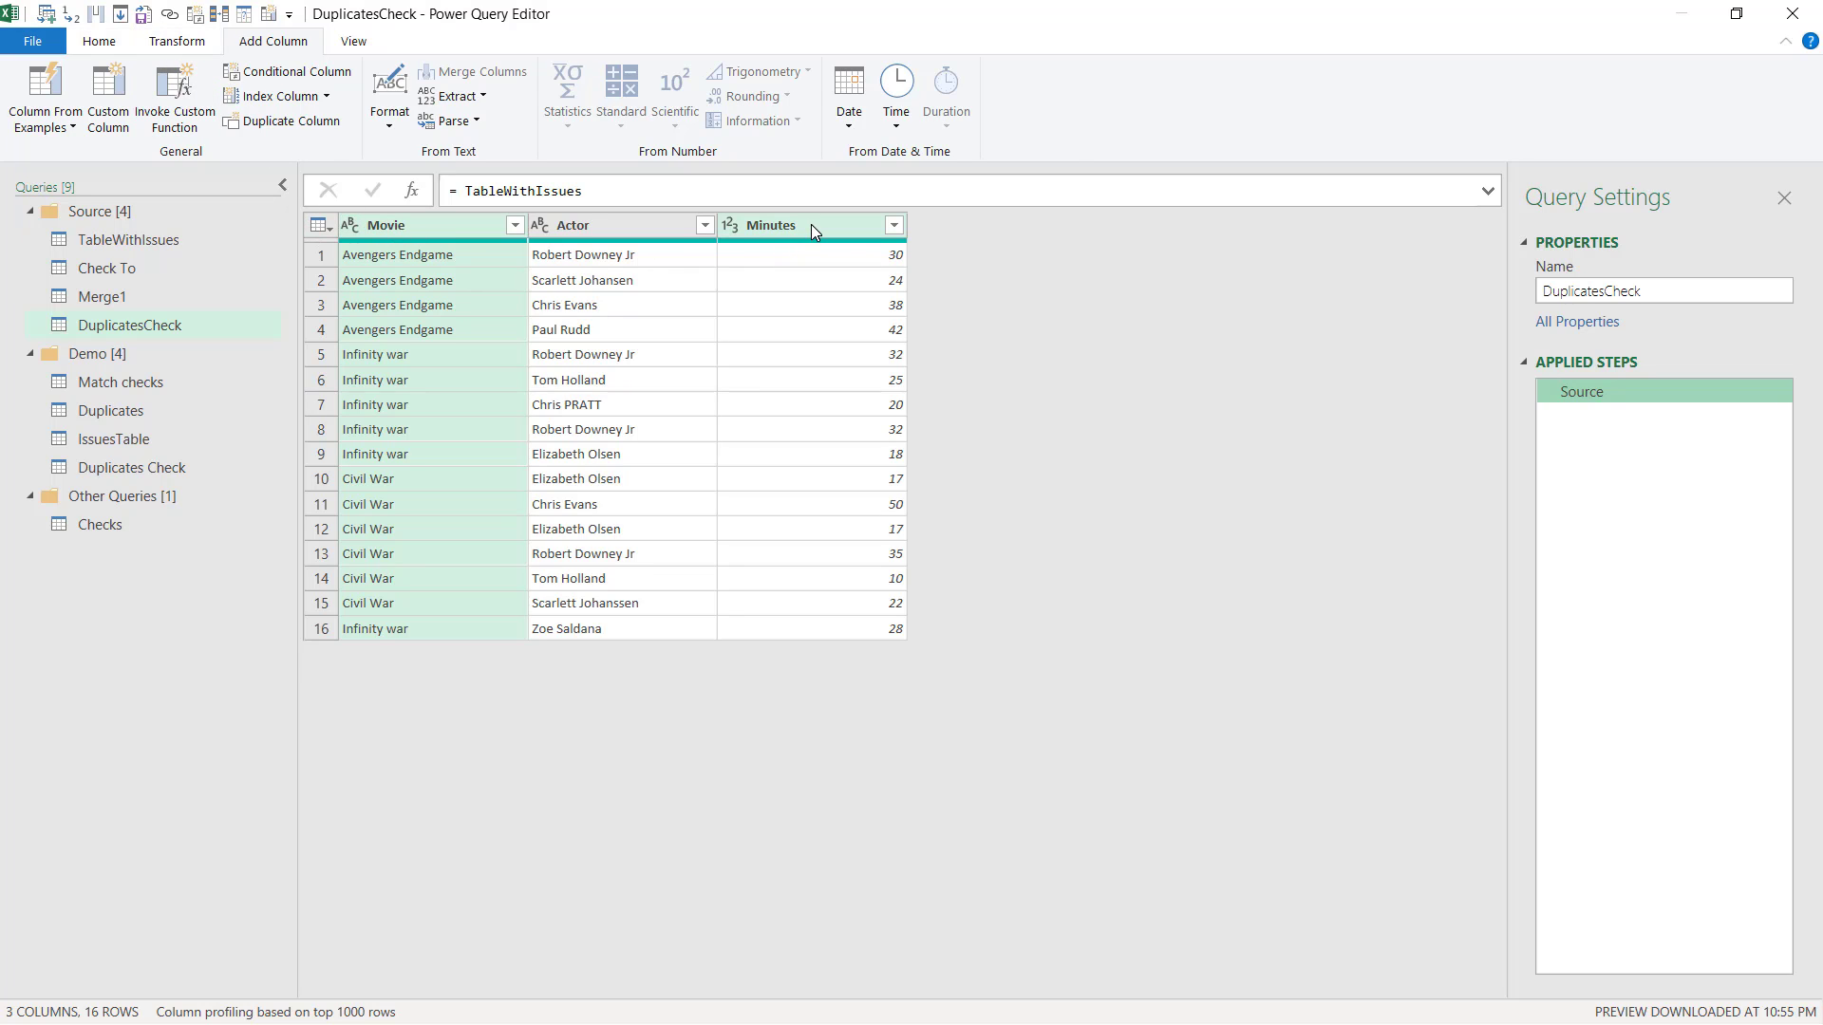
left_click(319, 226)
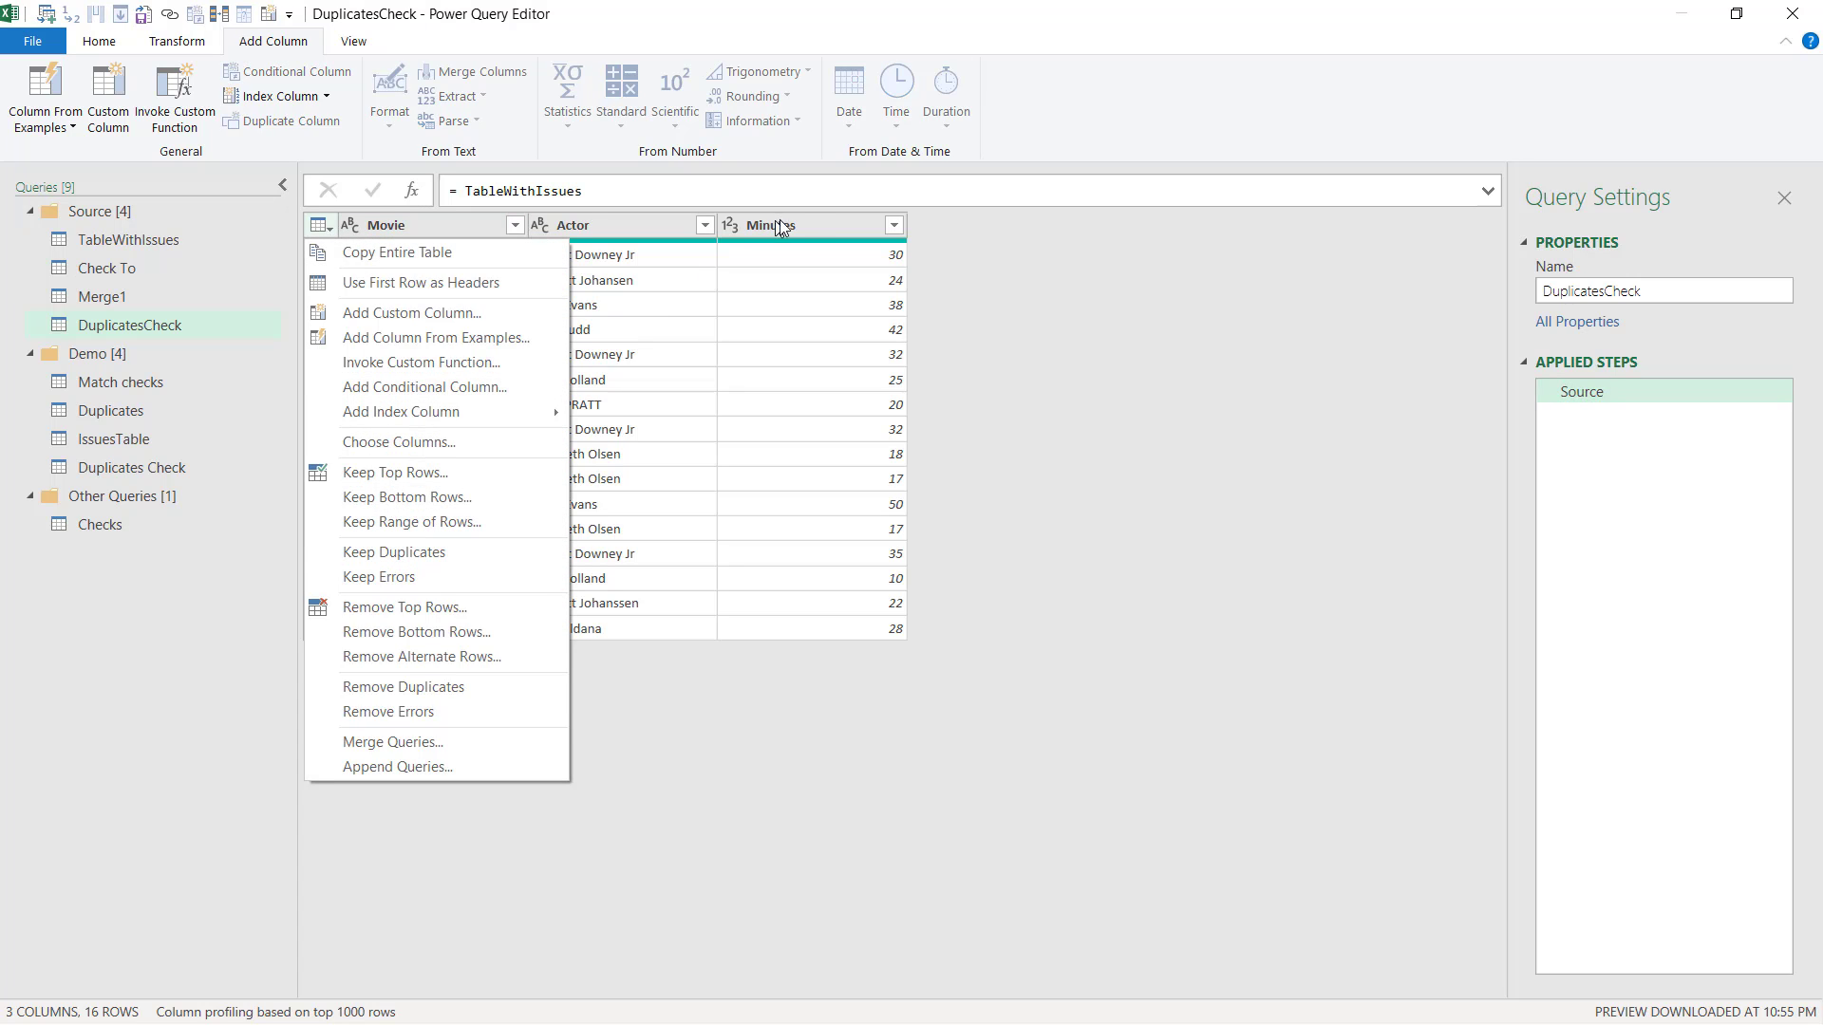
Step: Keep only rows duplicated across Movie, Actor and Minutes, and review the results
left_click(817, 224)
key("ctrl+a")
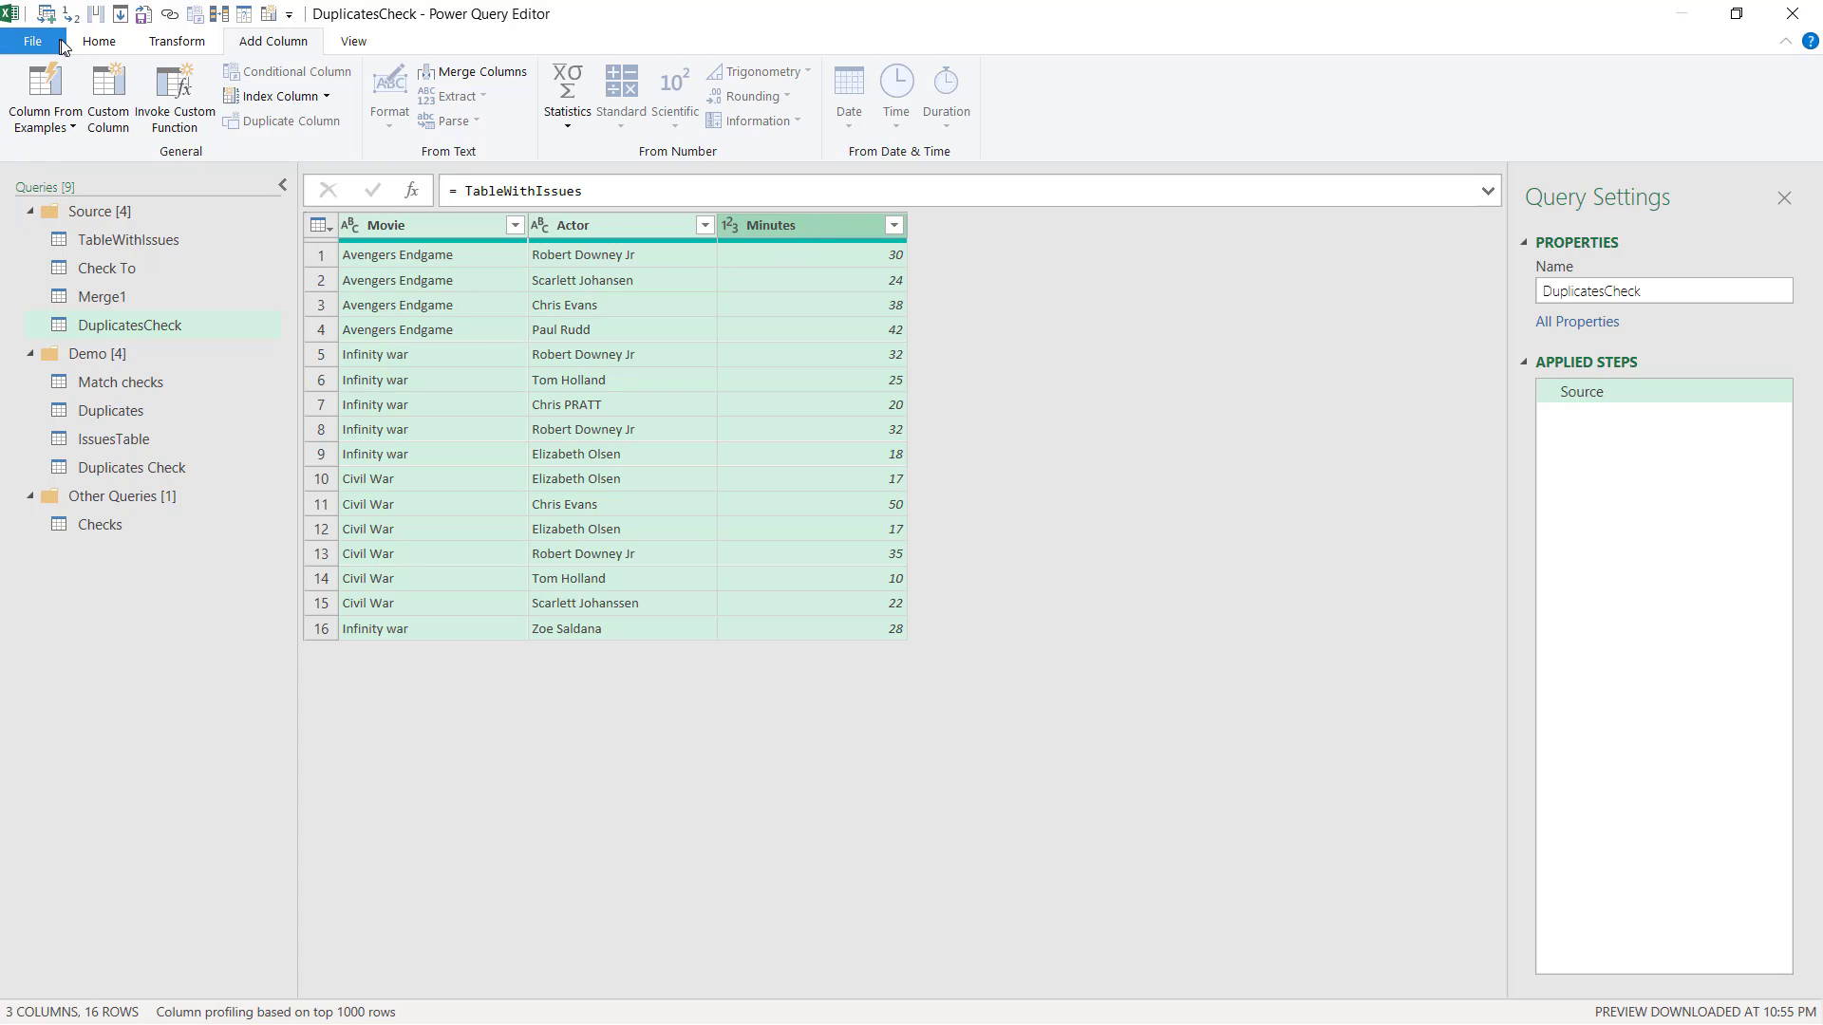
left_click(97, 41)
left_click(421, 112)
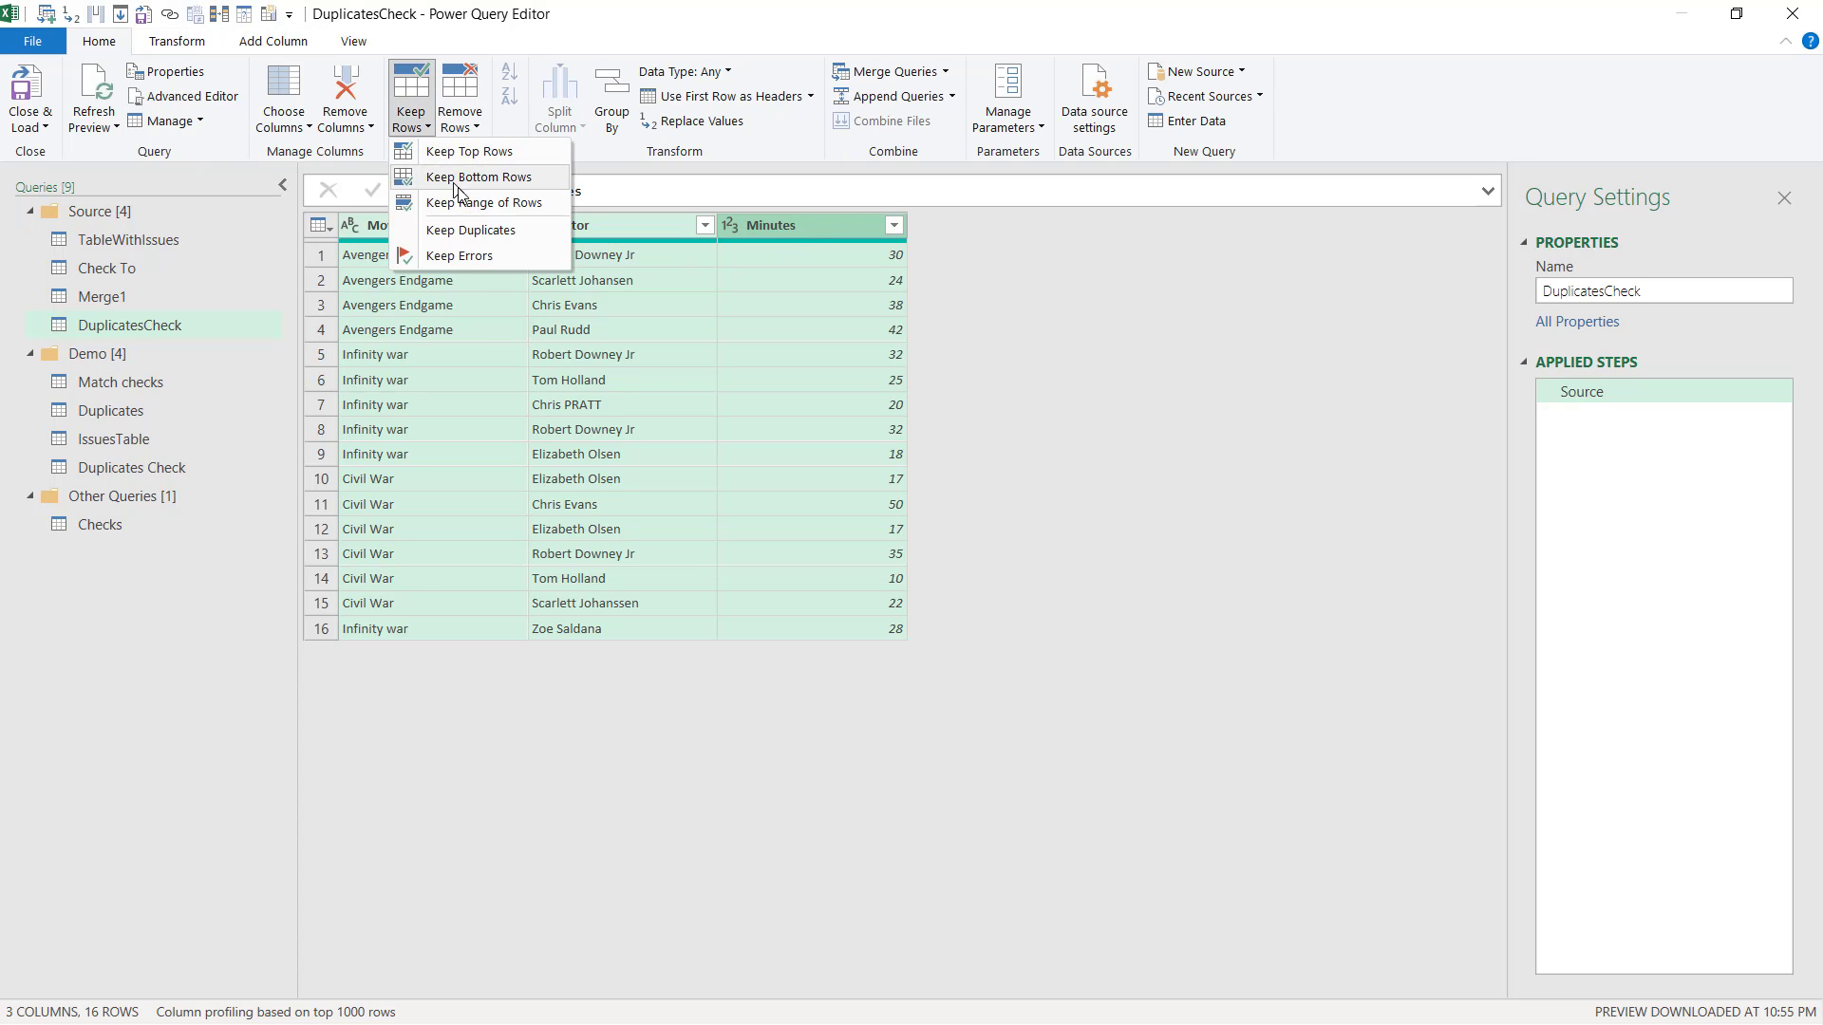
left_click(486, 229)
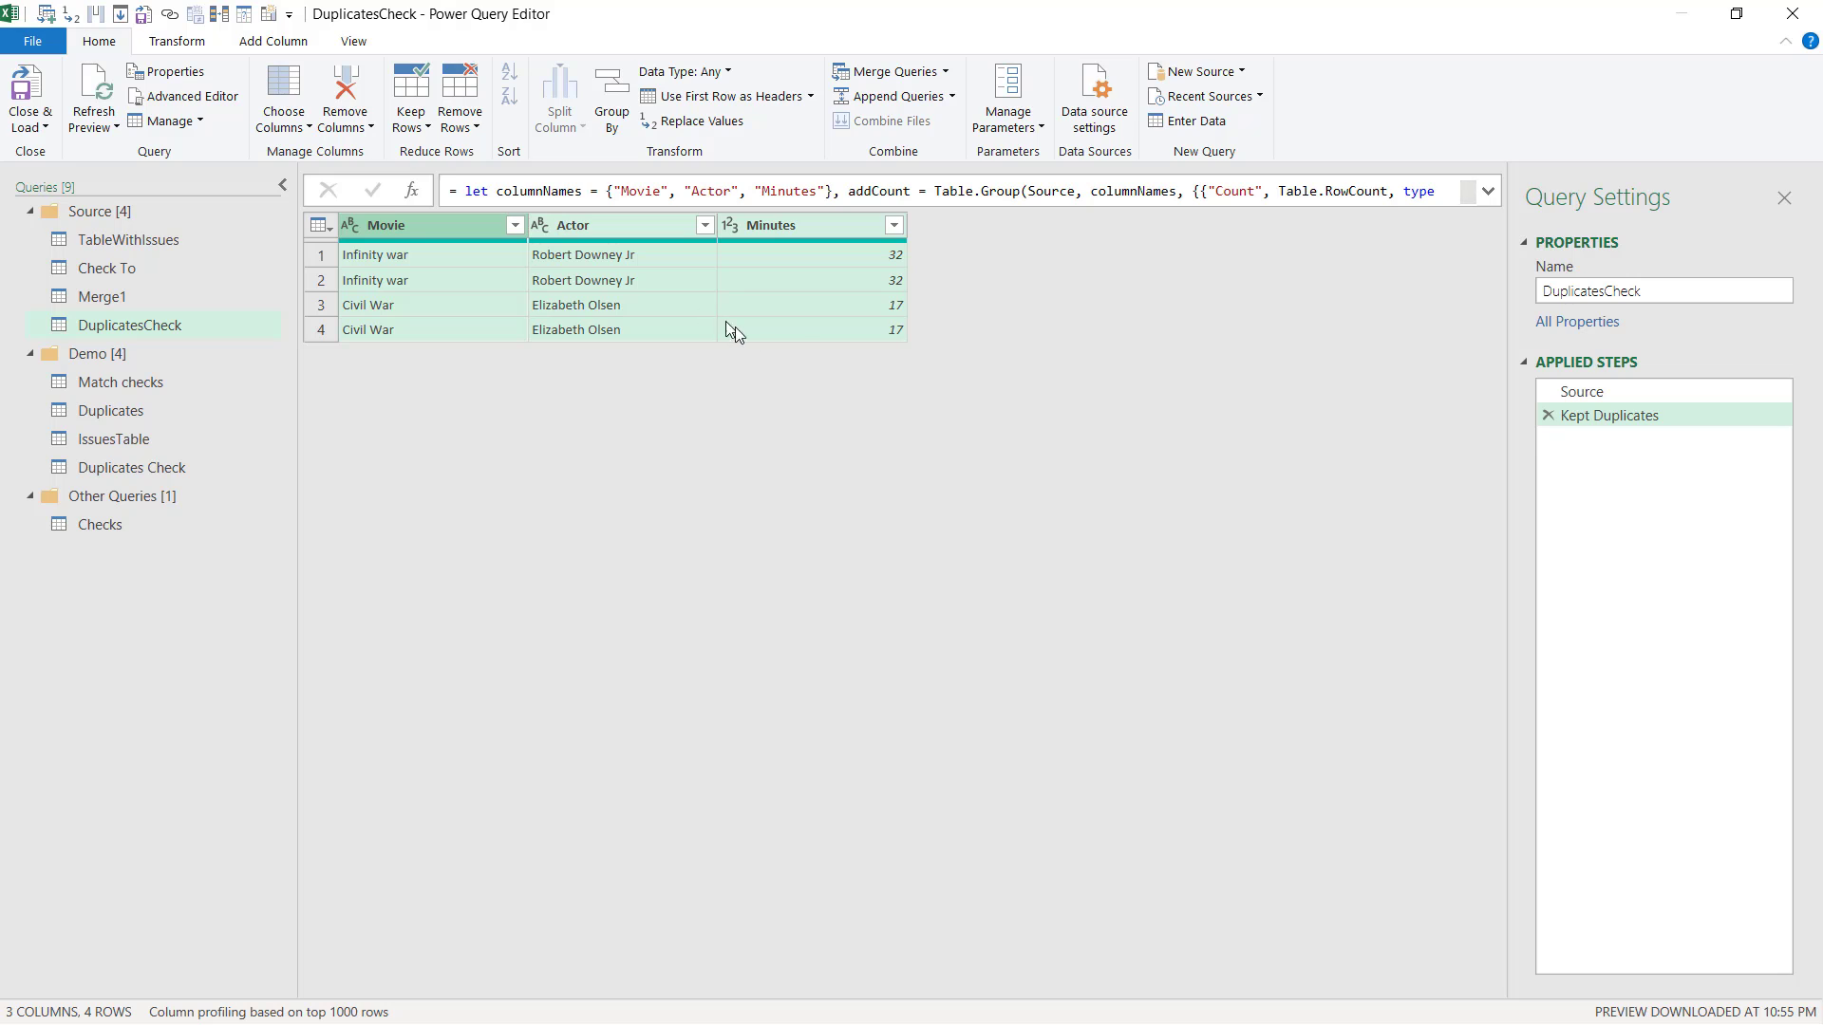
left_click(321, 280)
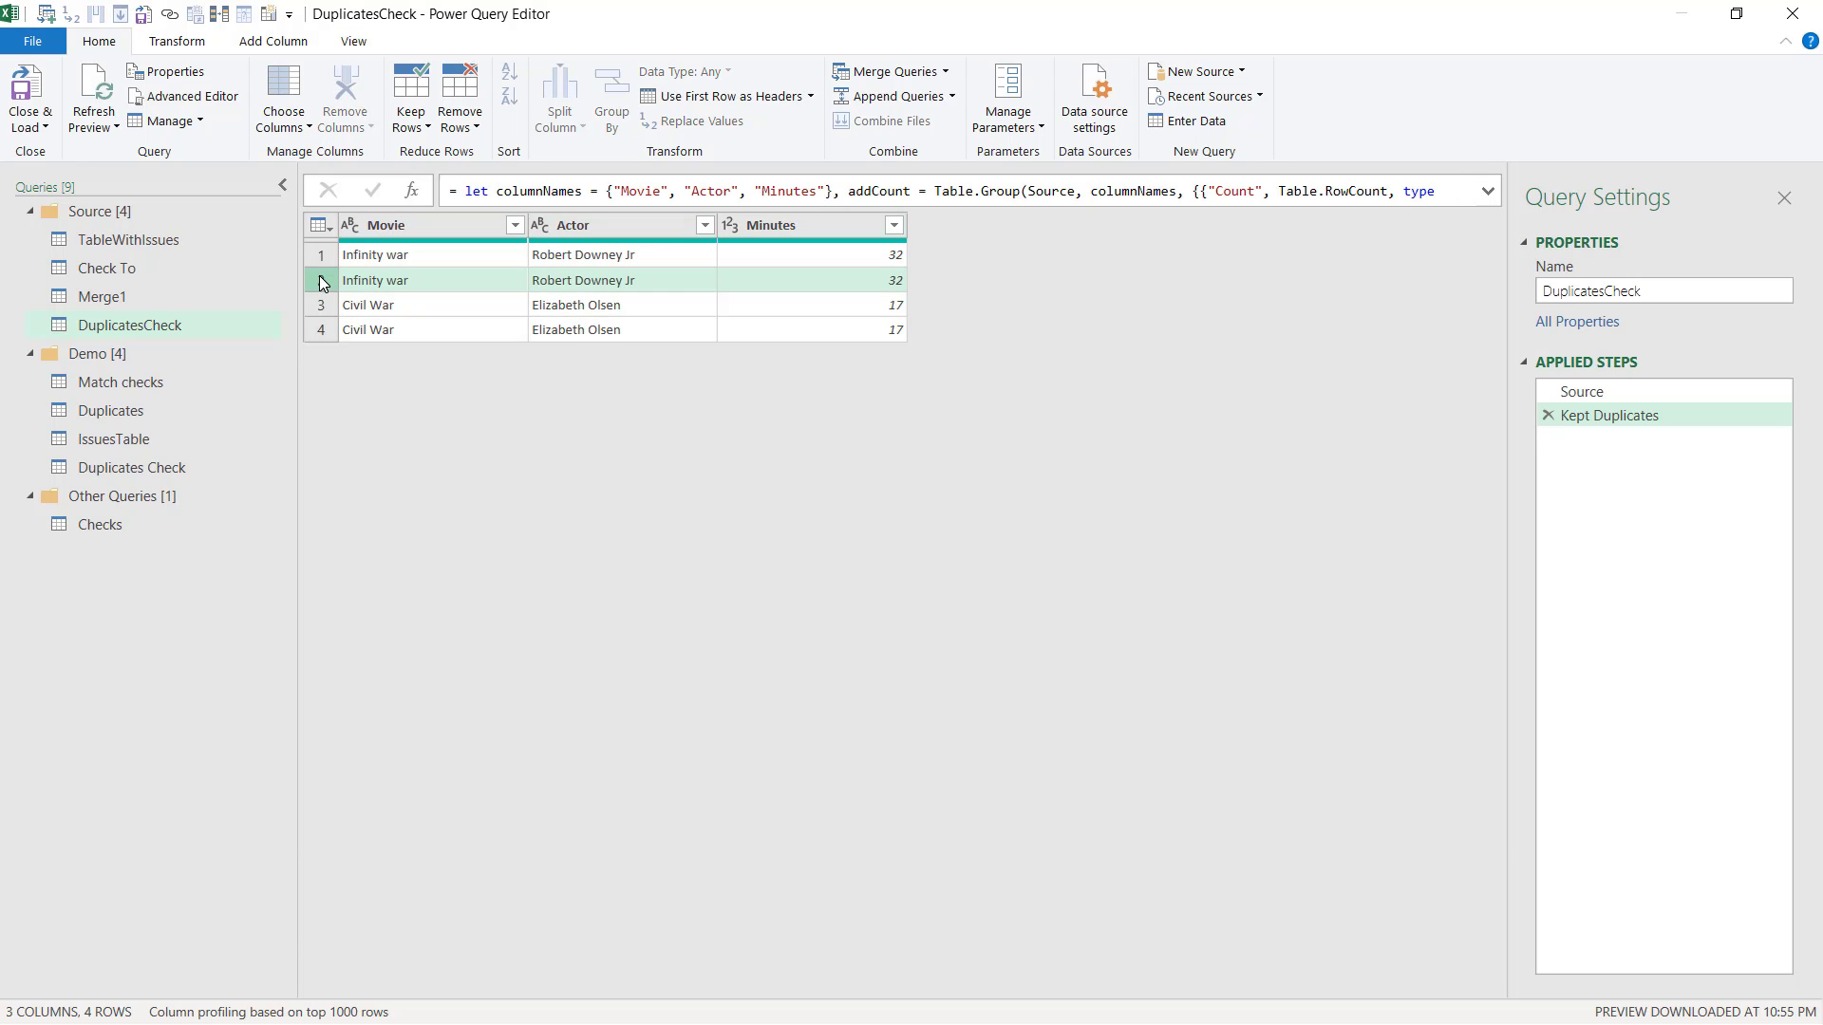
left_click(325, 305)
left_click(329, 331)
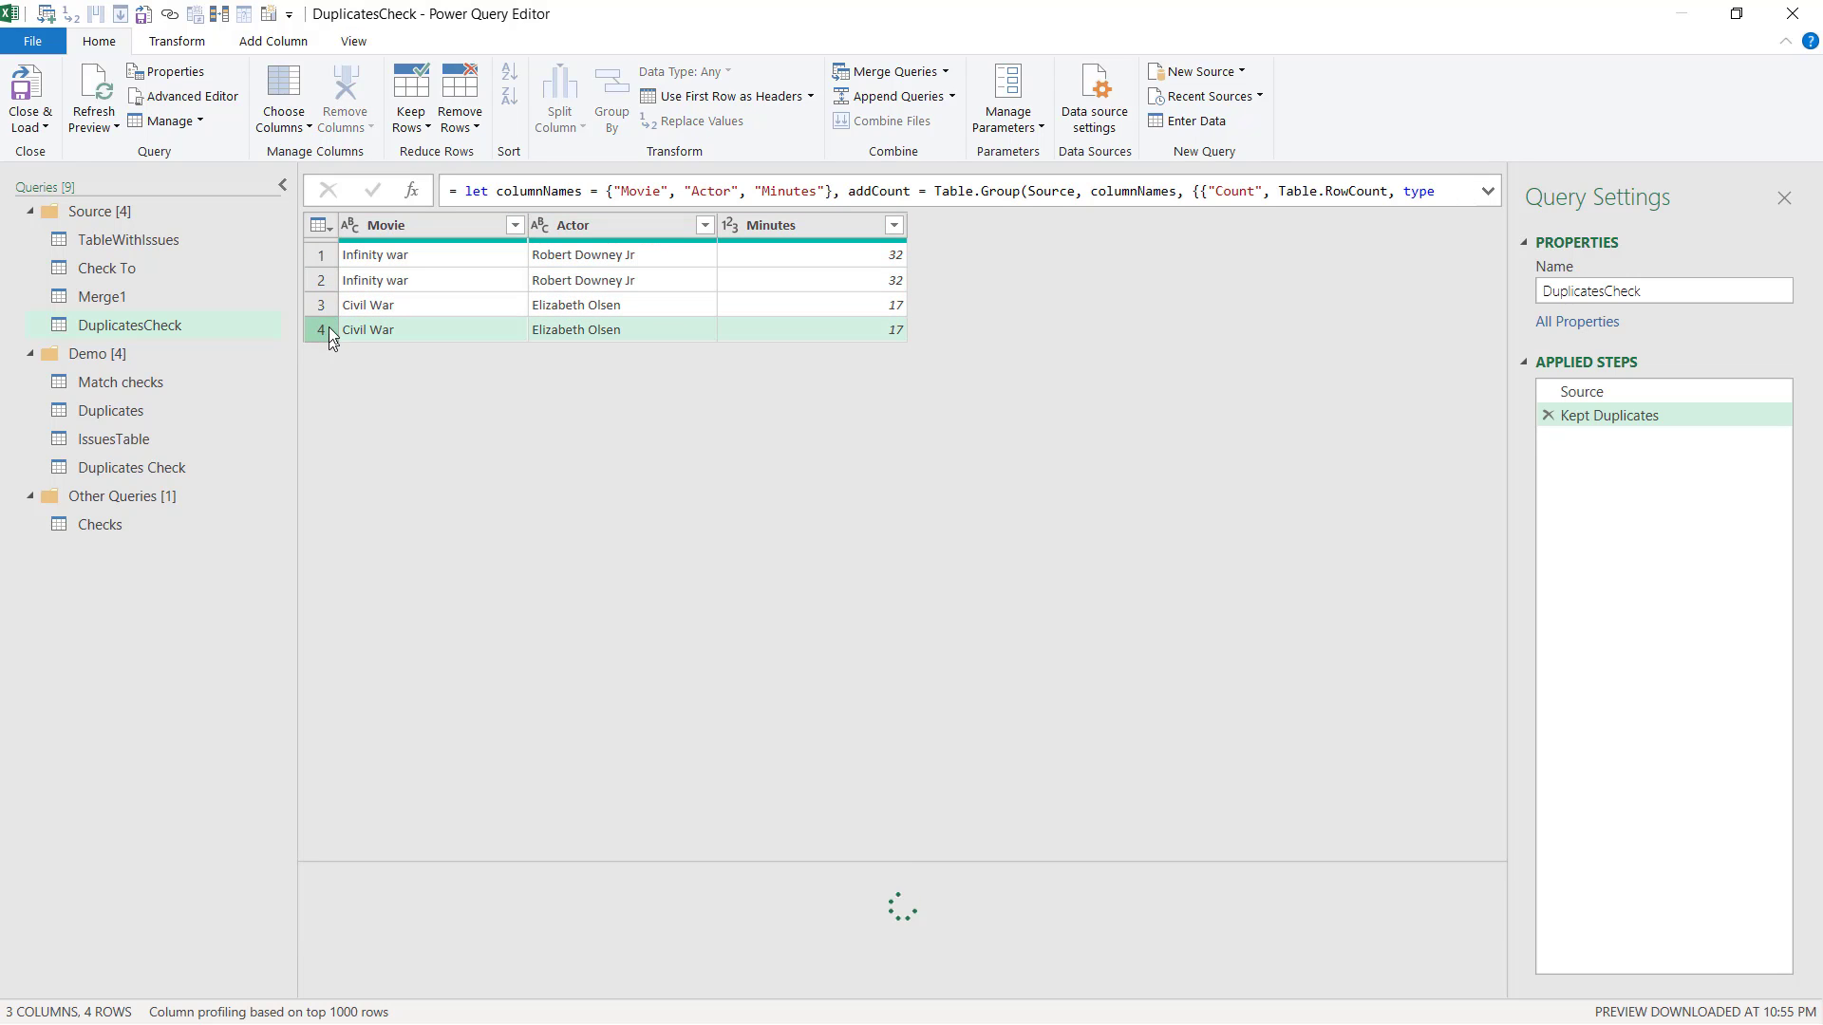
Step: Remove repeats, leaving Infinity war/Robert Downey Jr and Civil War/Elizabeth Olsen
left_click(321, 229)
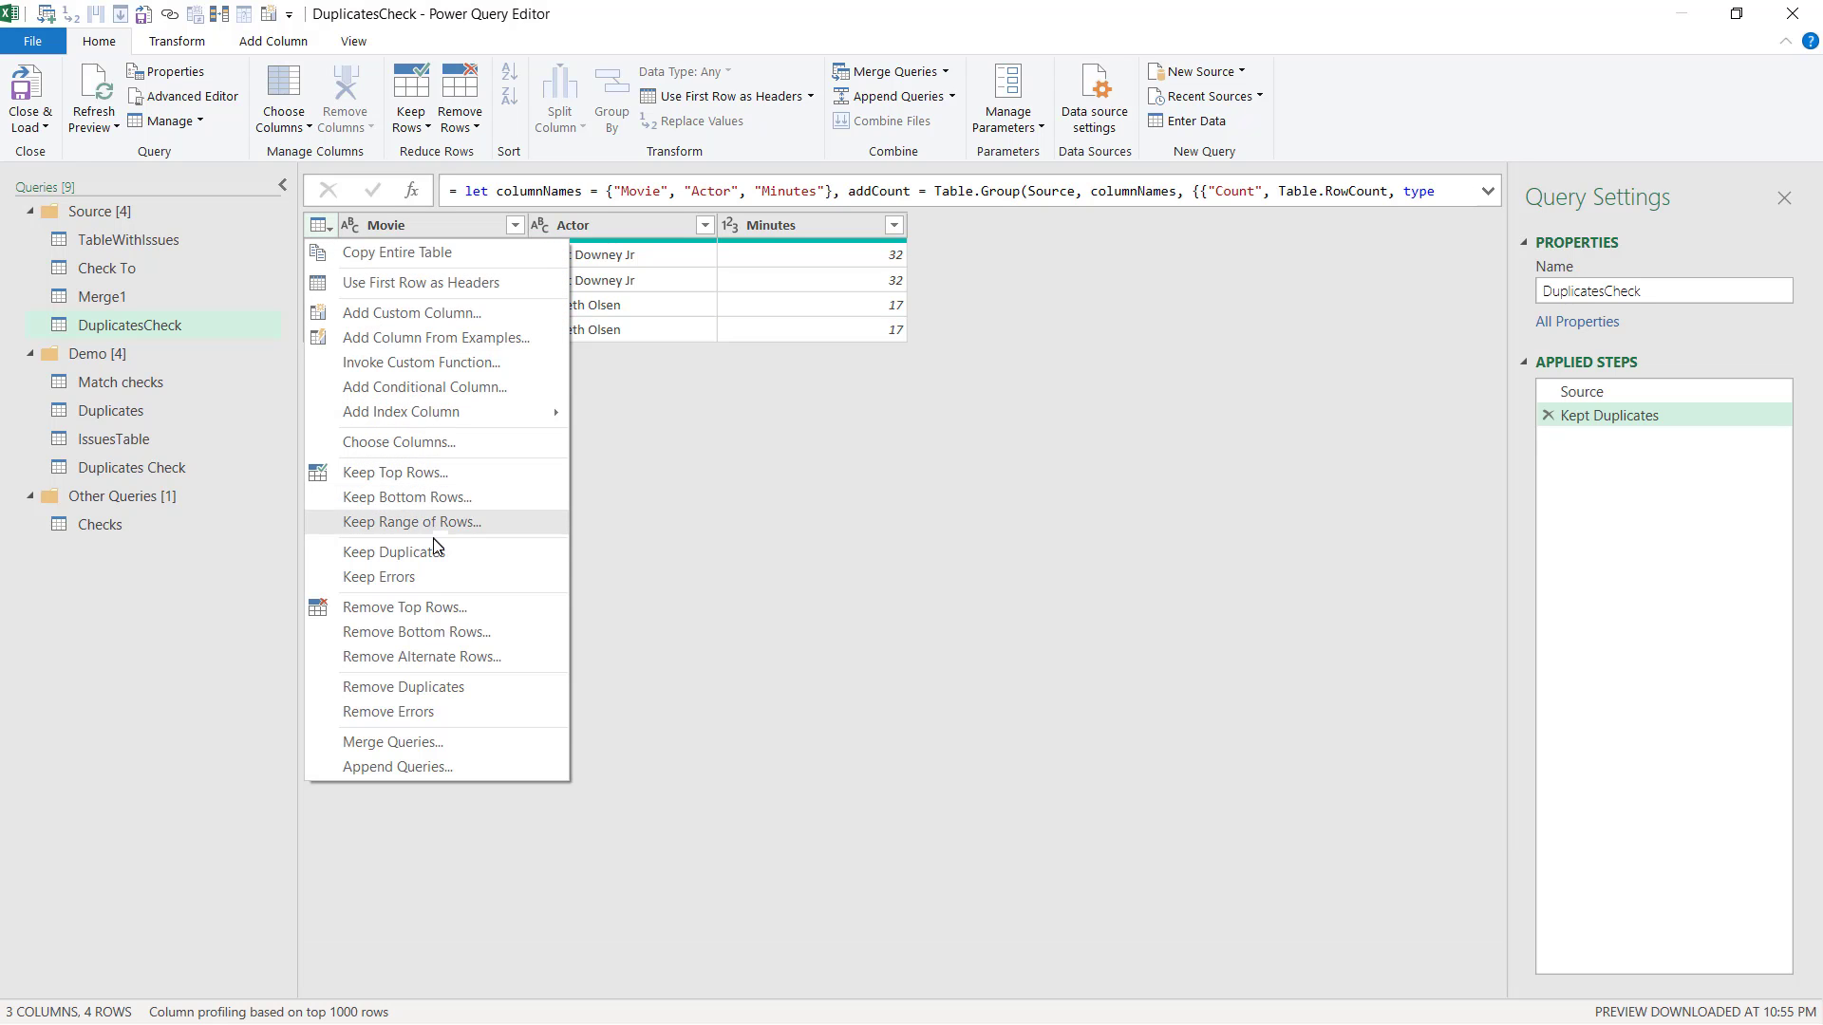
left_click(428, 687)
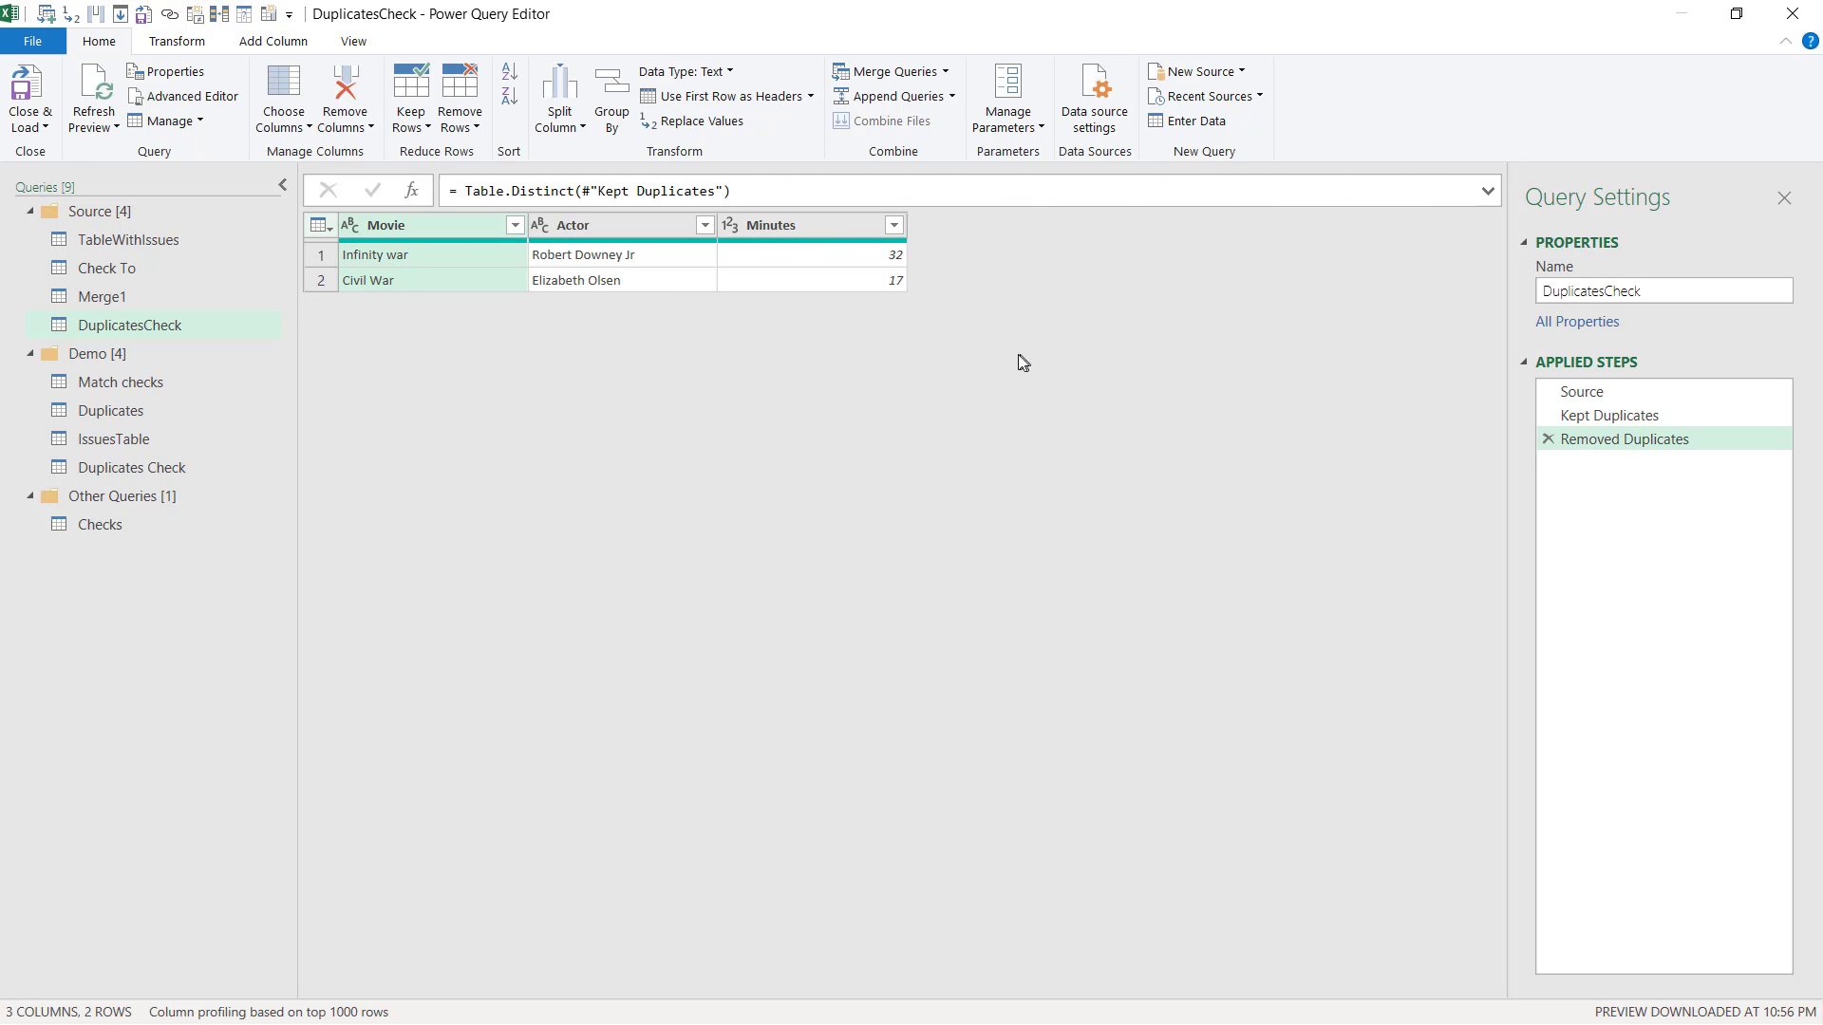
left_click(272, 41)
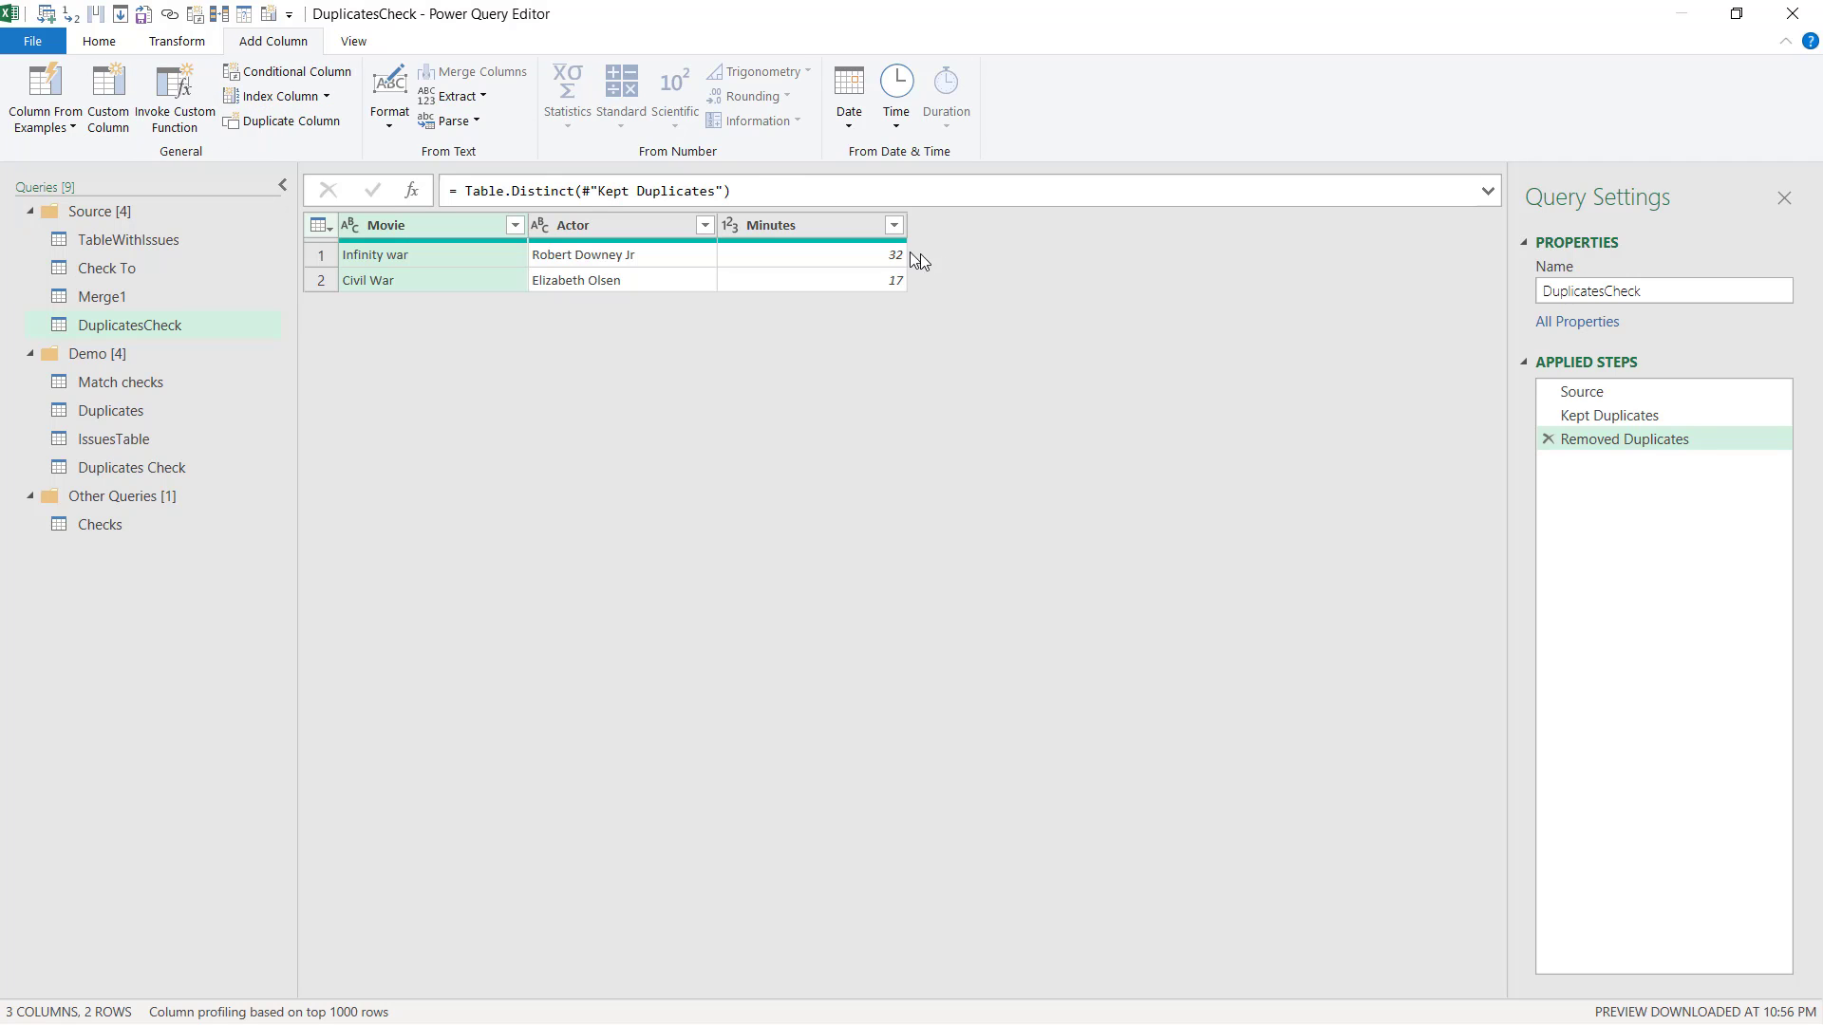
Step: Add a Custom column whose formula is the text "Duplicate"
left_click(110, 115)
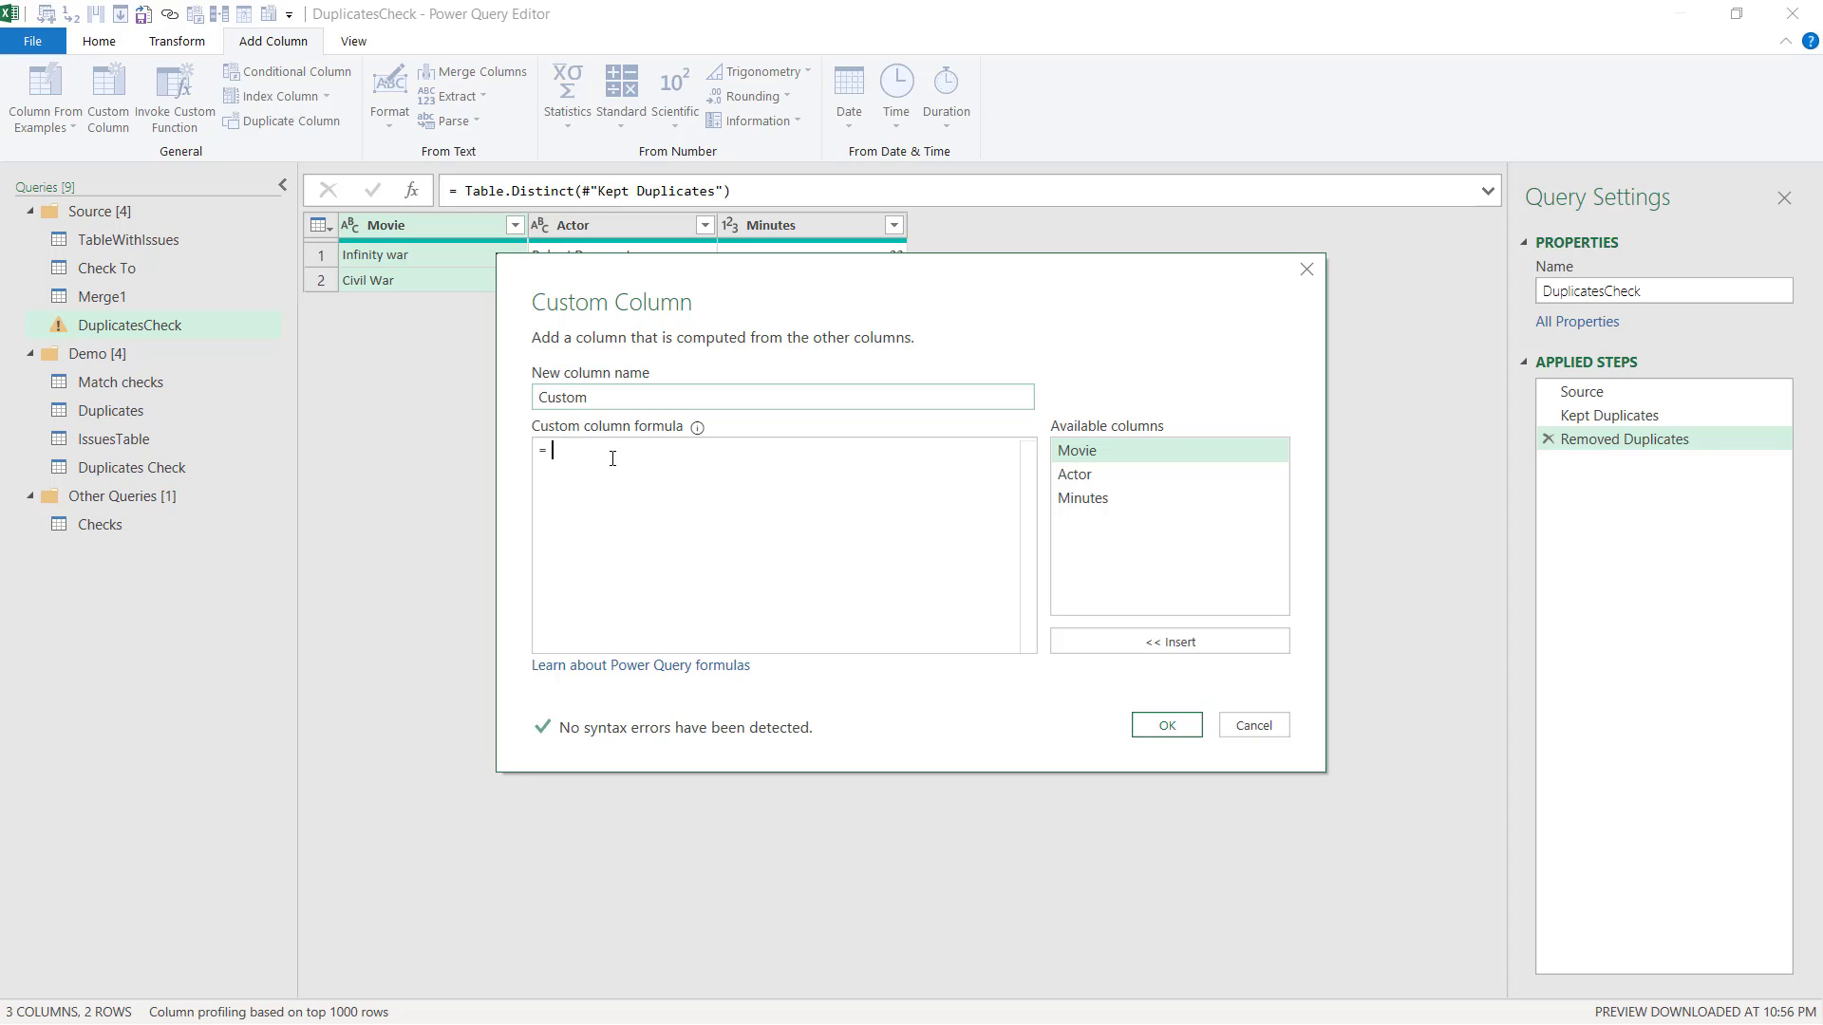
type("\"Duplicate")
left_click(1174, 732)
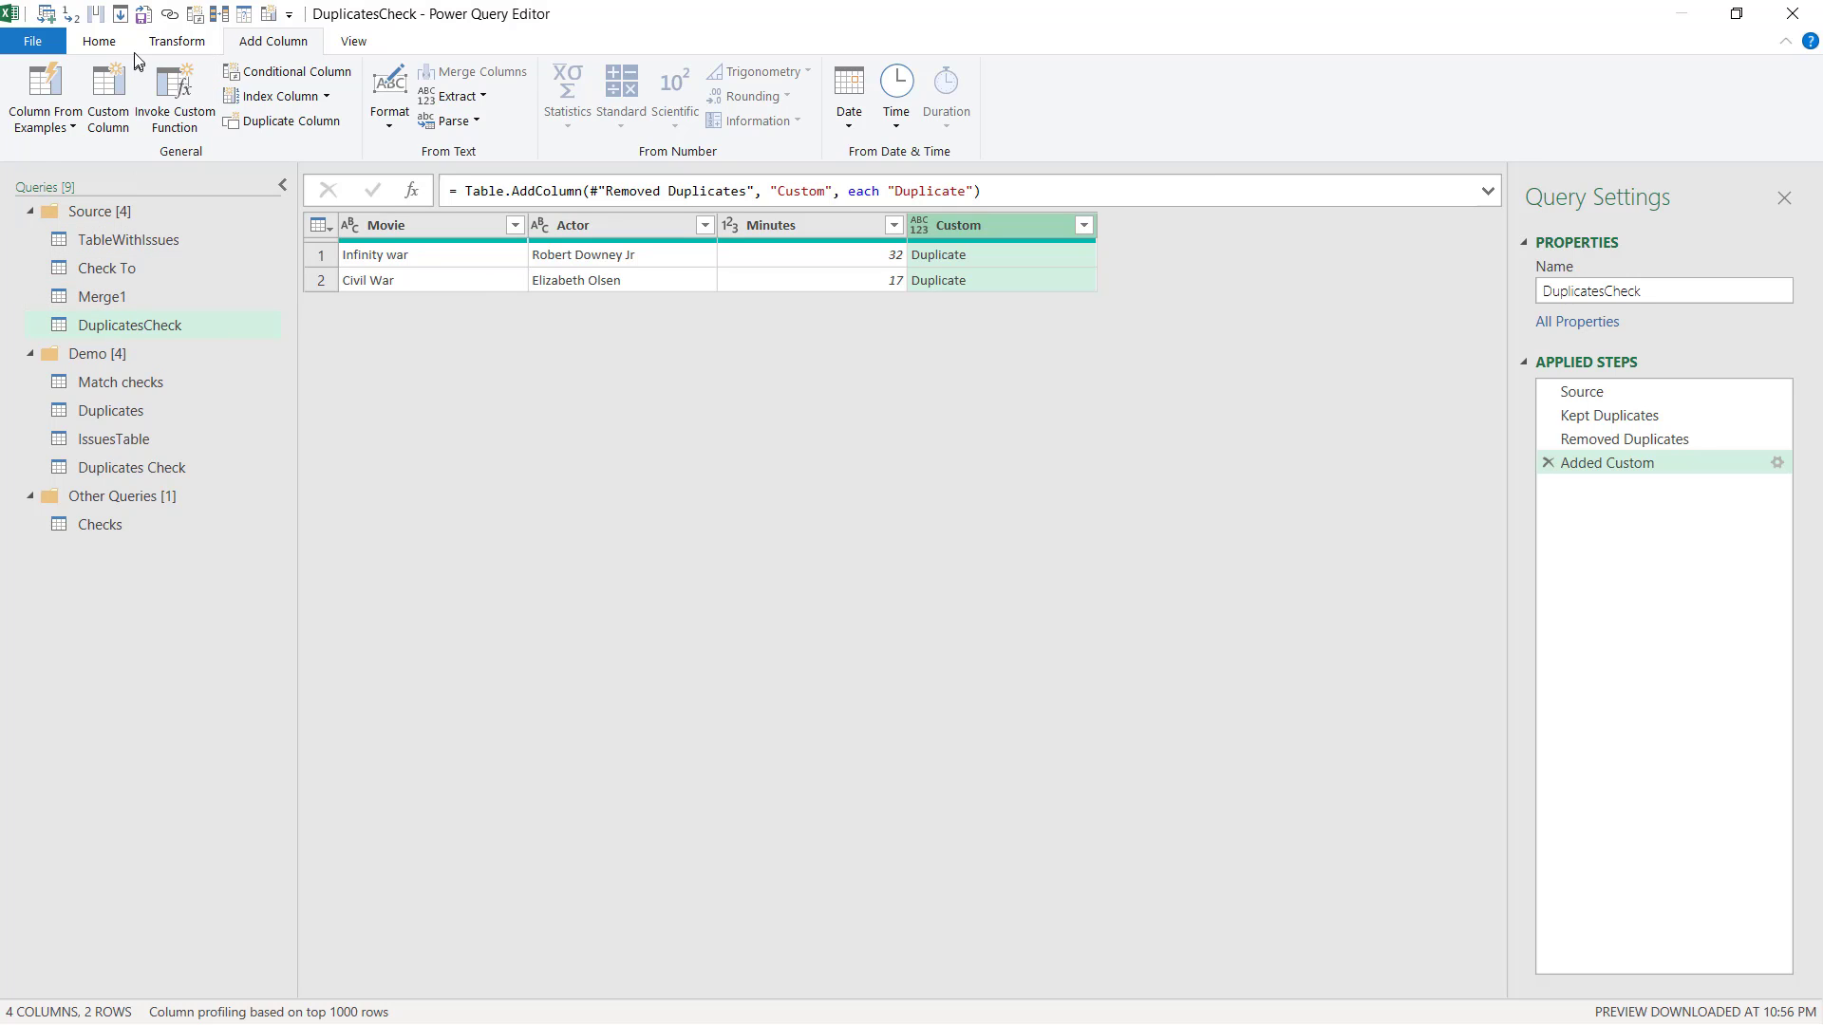
left_click(107, 43)
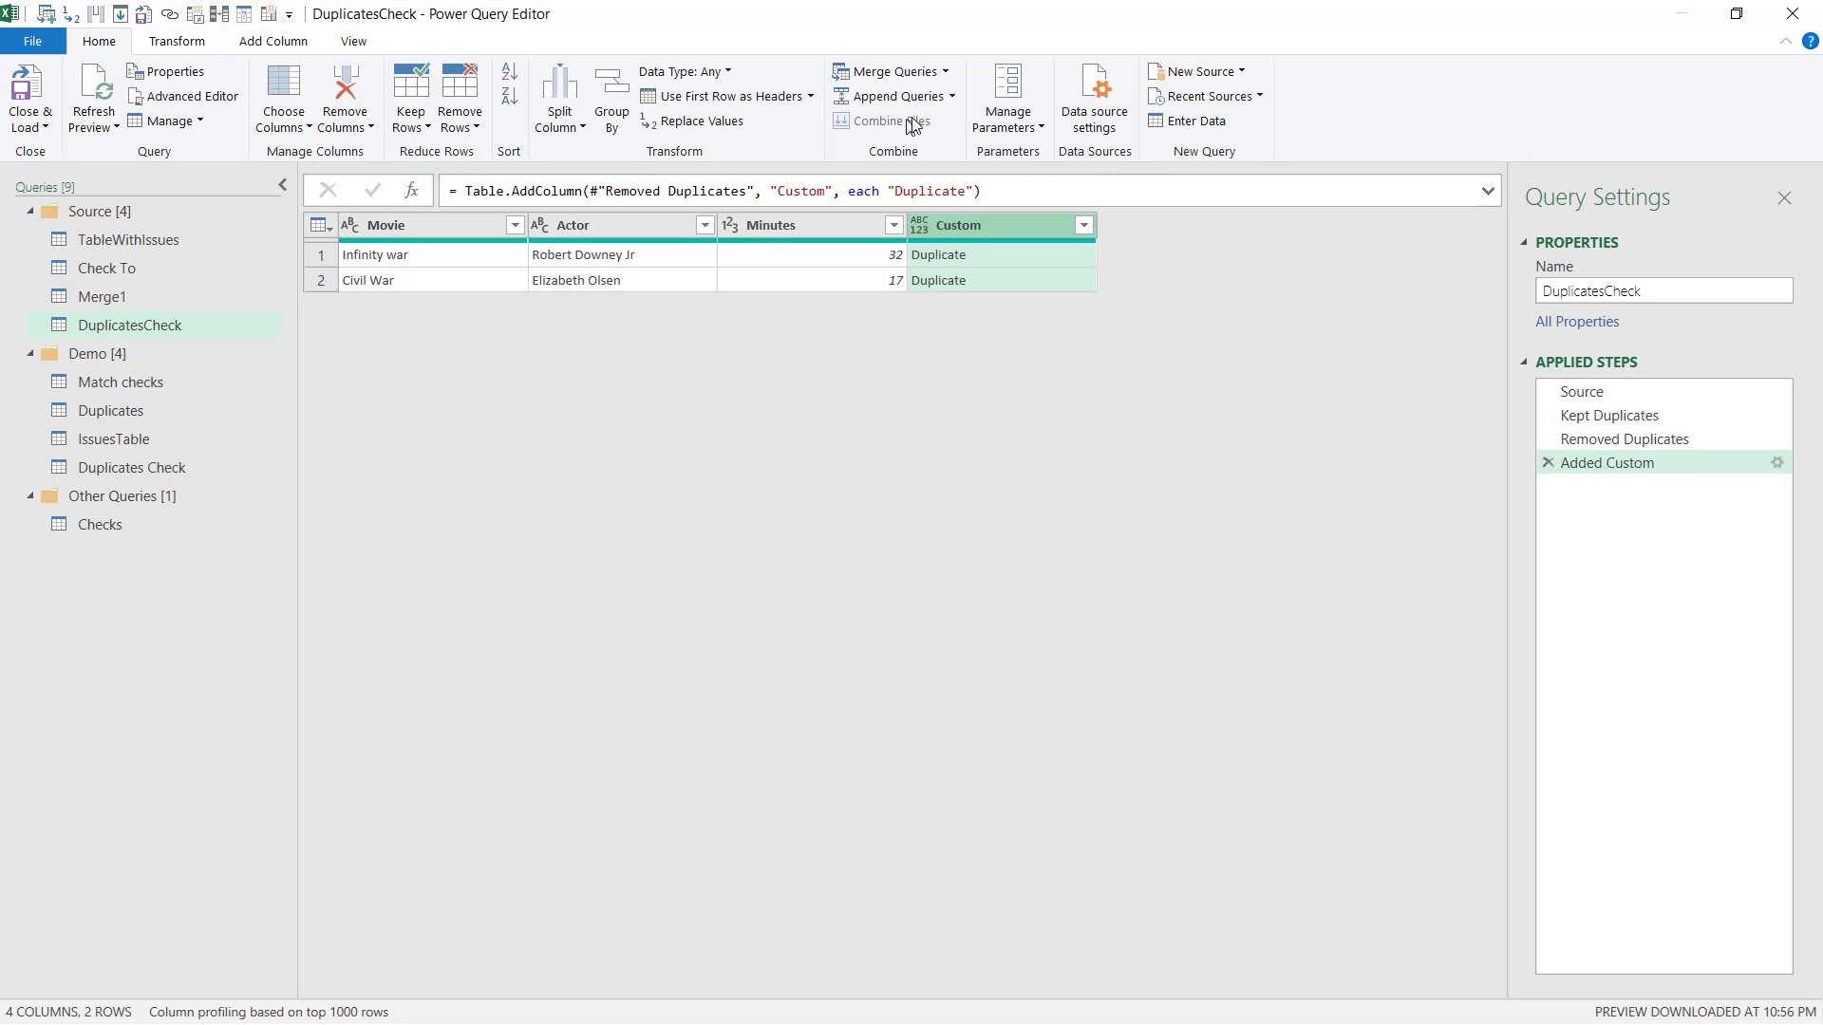
Step: Append DuplicatesCheck and Merge1 as a new Append1 query of 9 rows
left_click(910, 152)
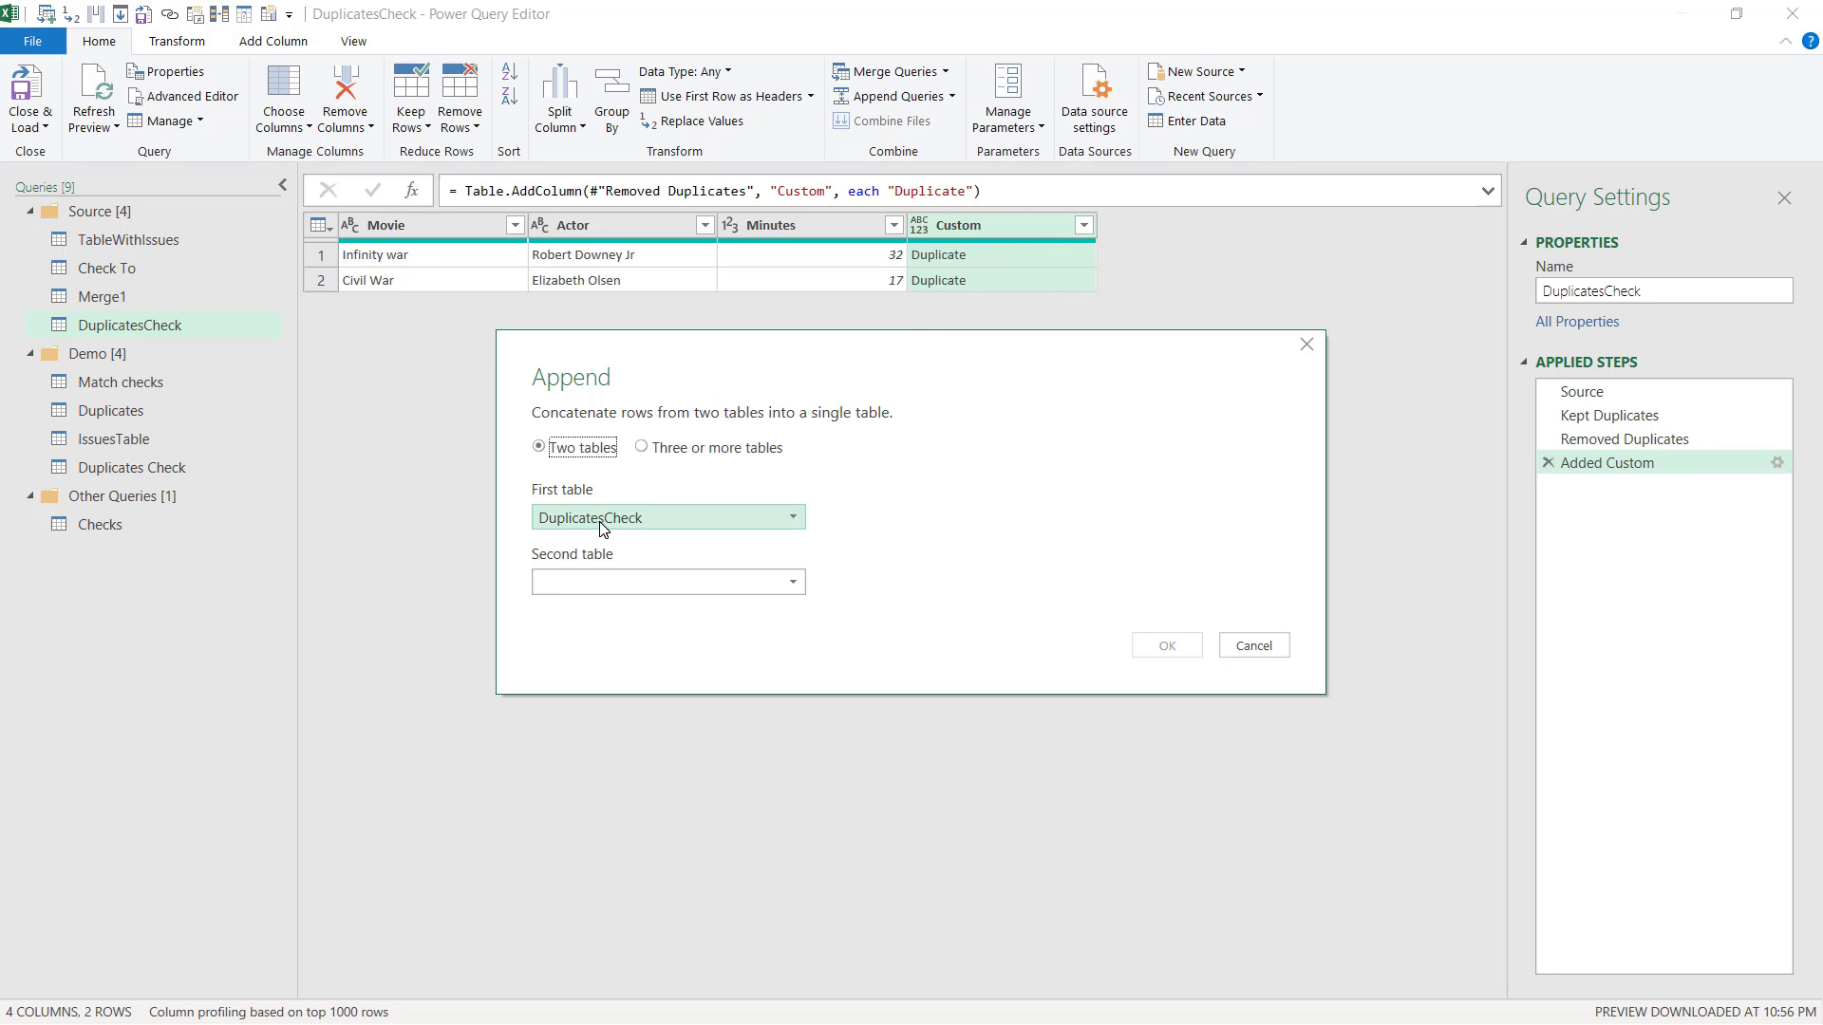
left_click(596, 581)
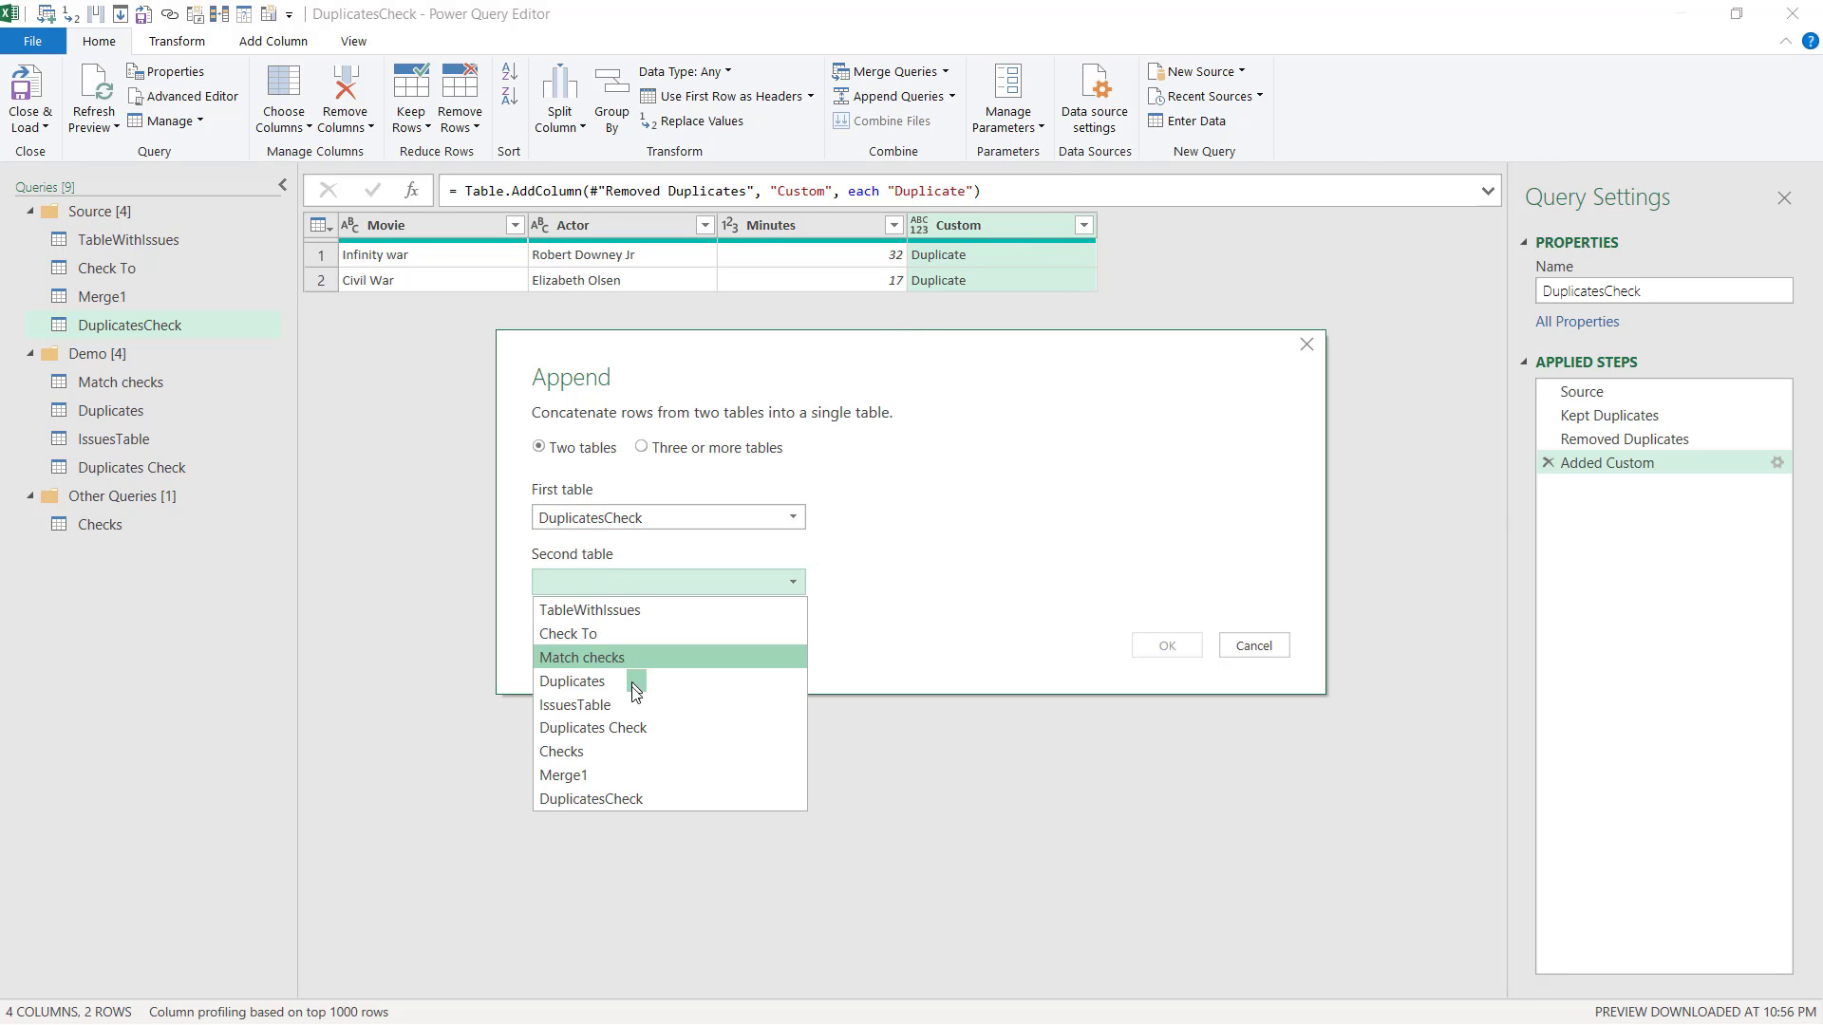
left_click(639, 775)
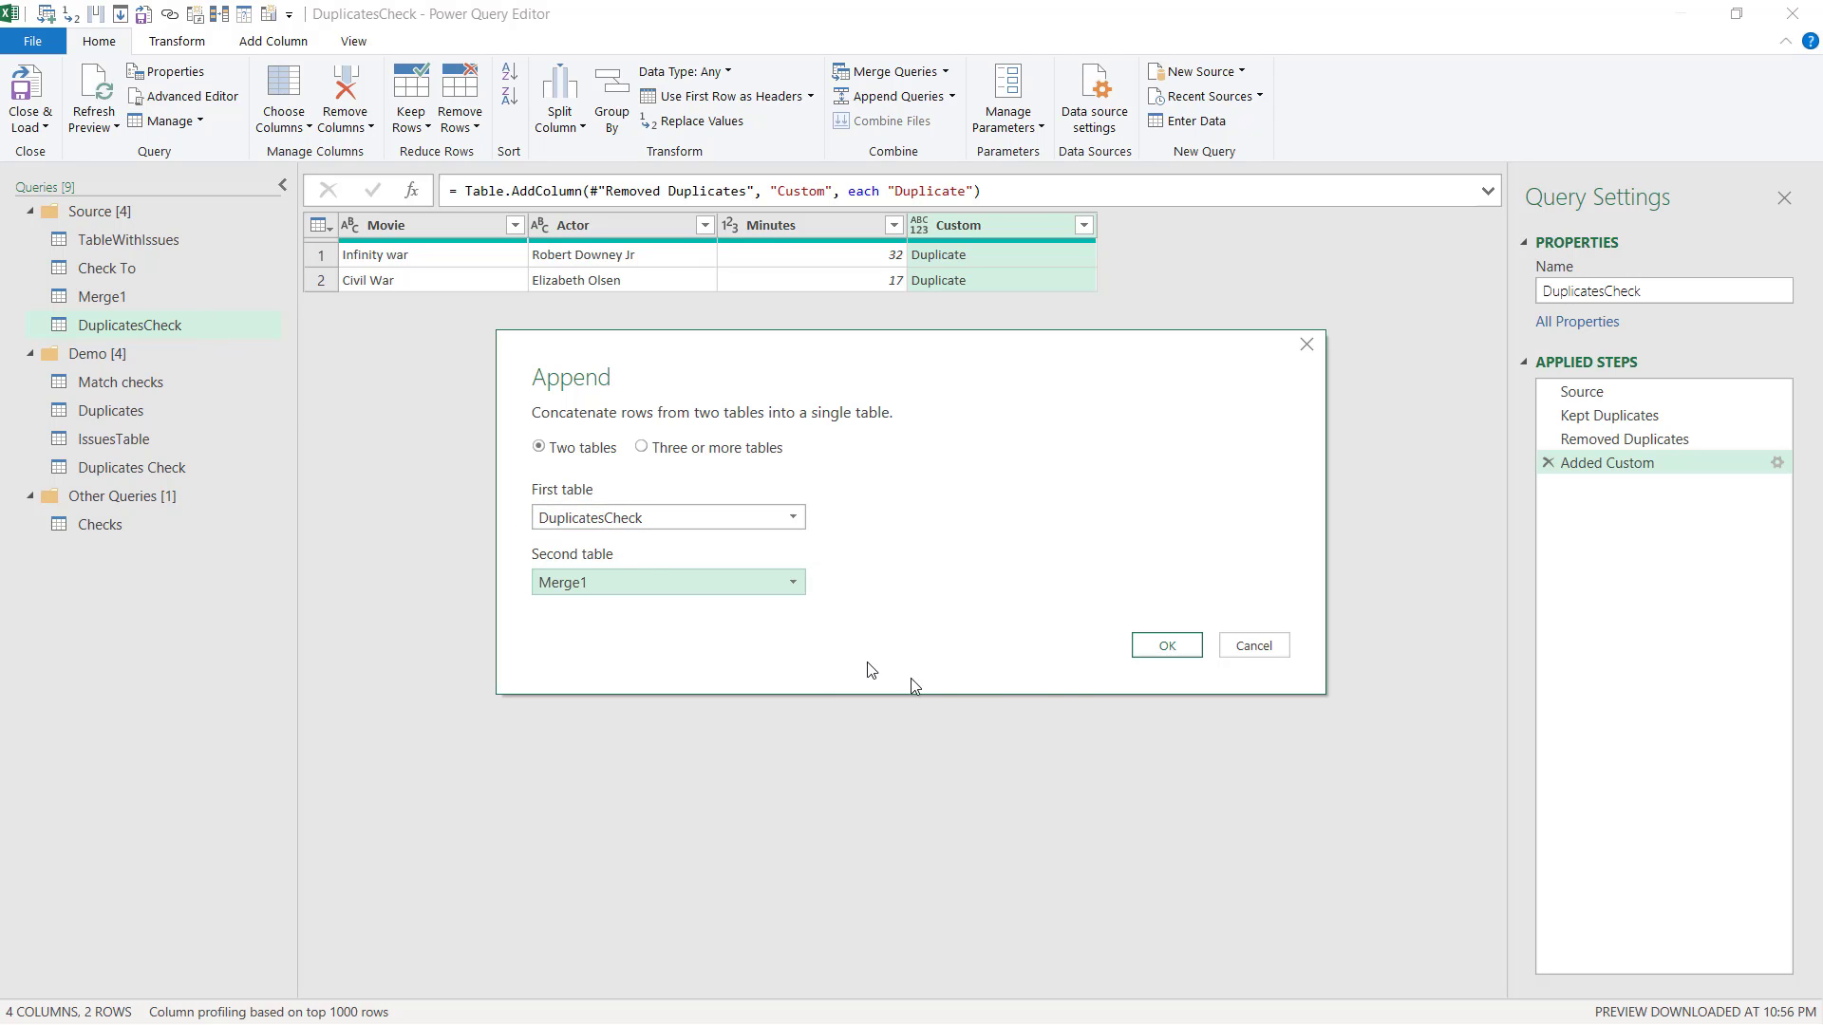
left_click(1169, 649)
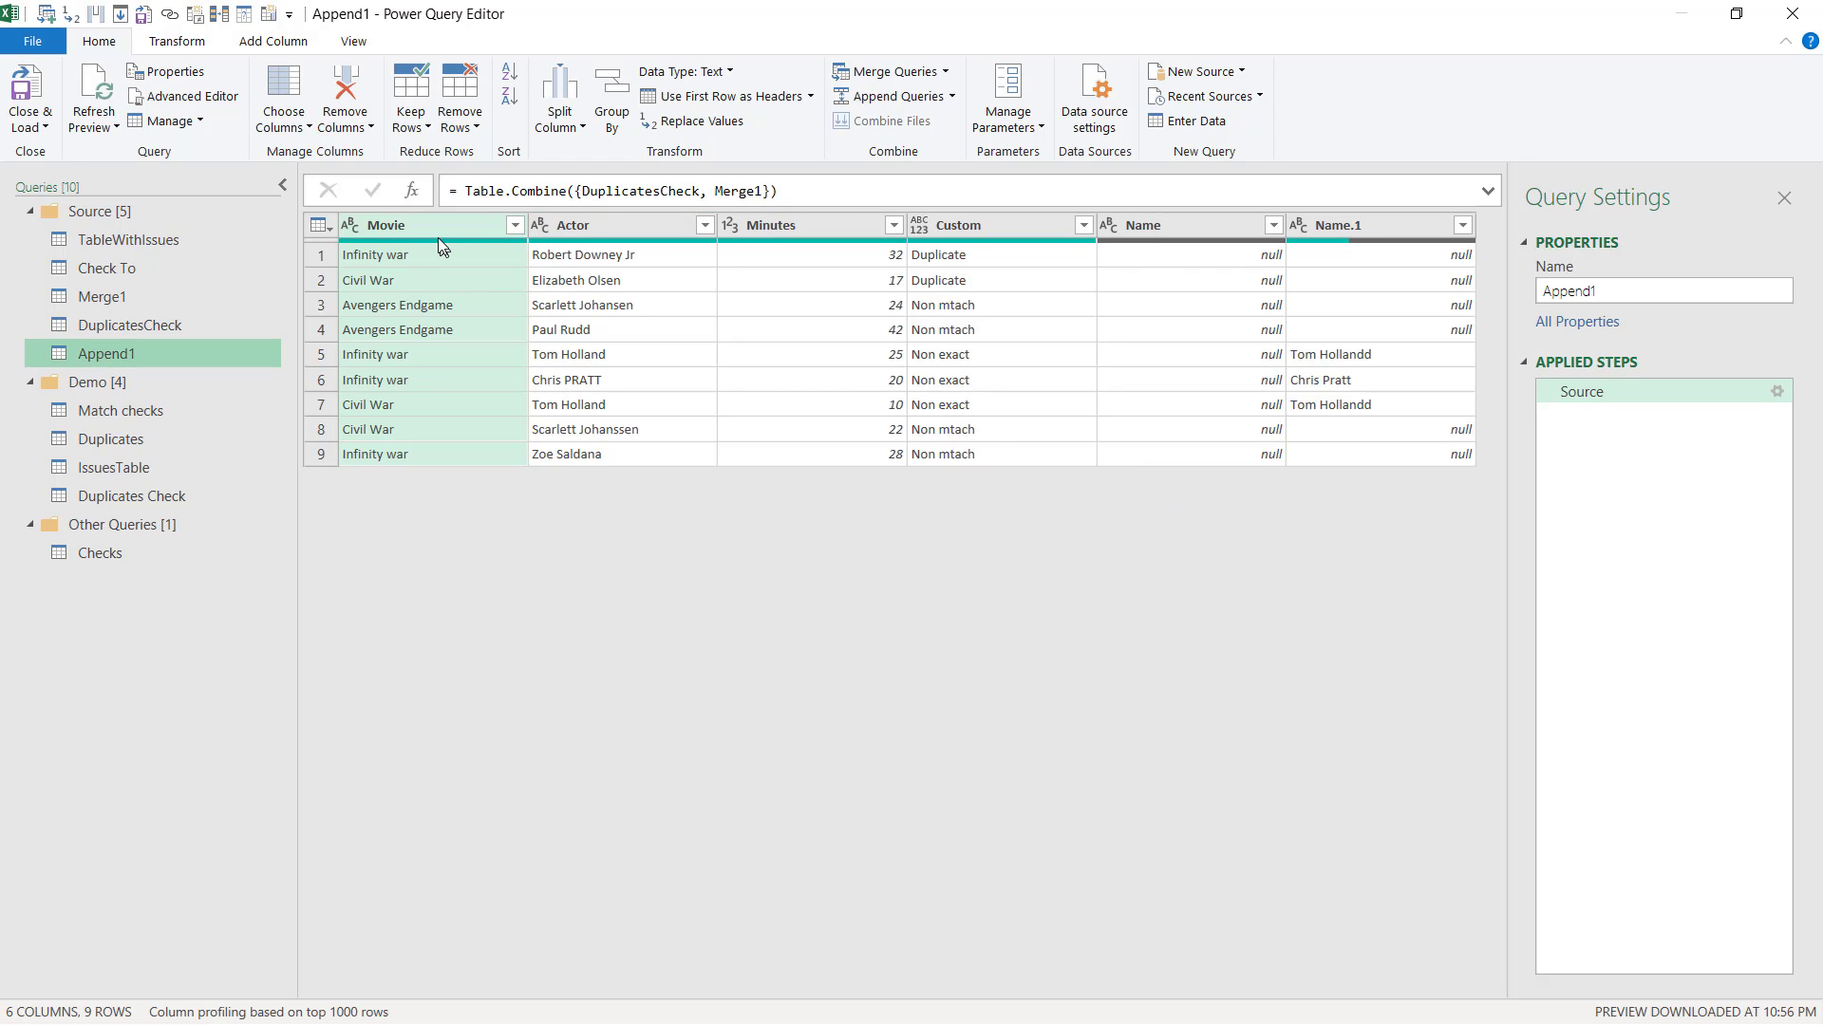
Step: Inspect the data types of Actor, Minutes, Custom, Name and Name.1 in Append1
left_click(619, 227)
left_click(881, 228)
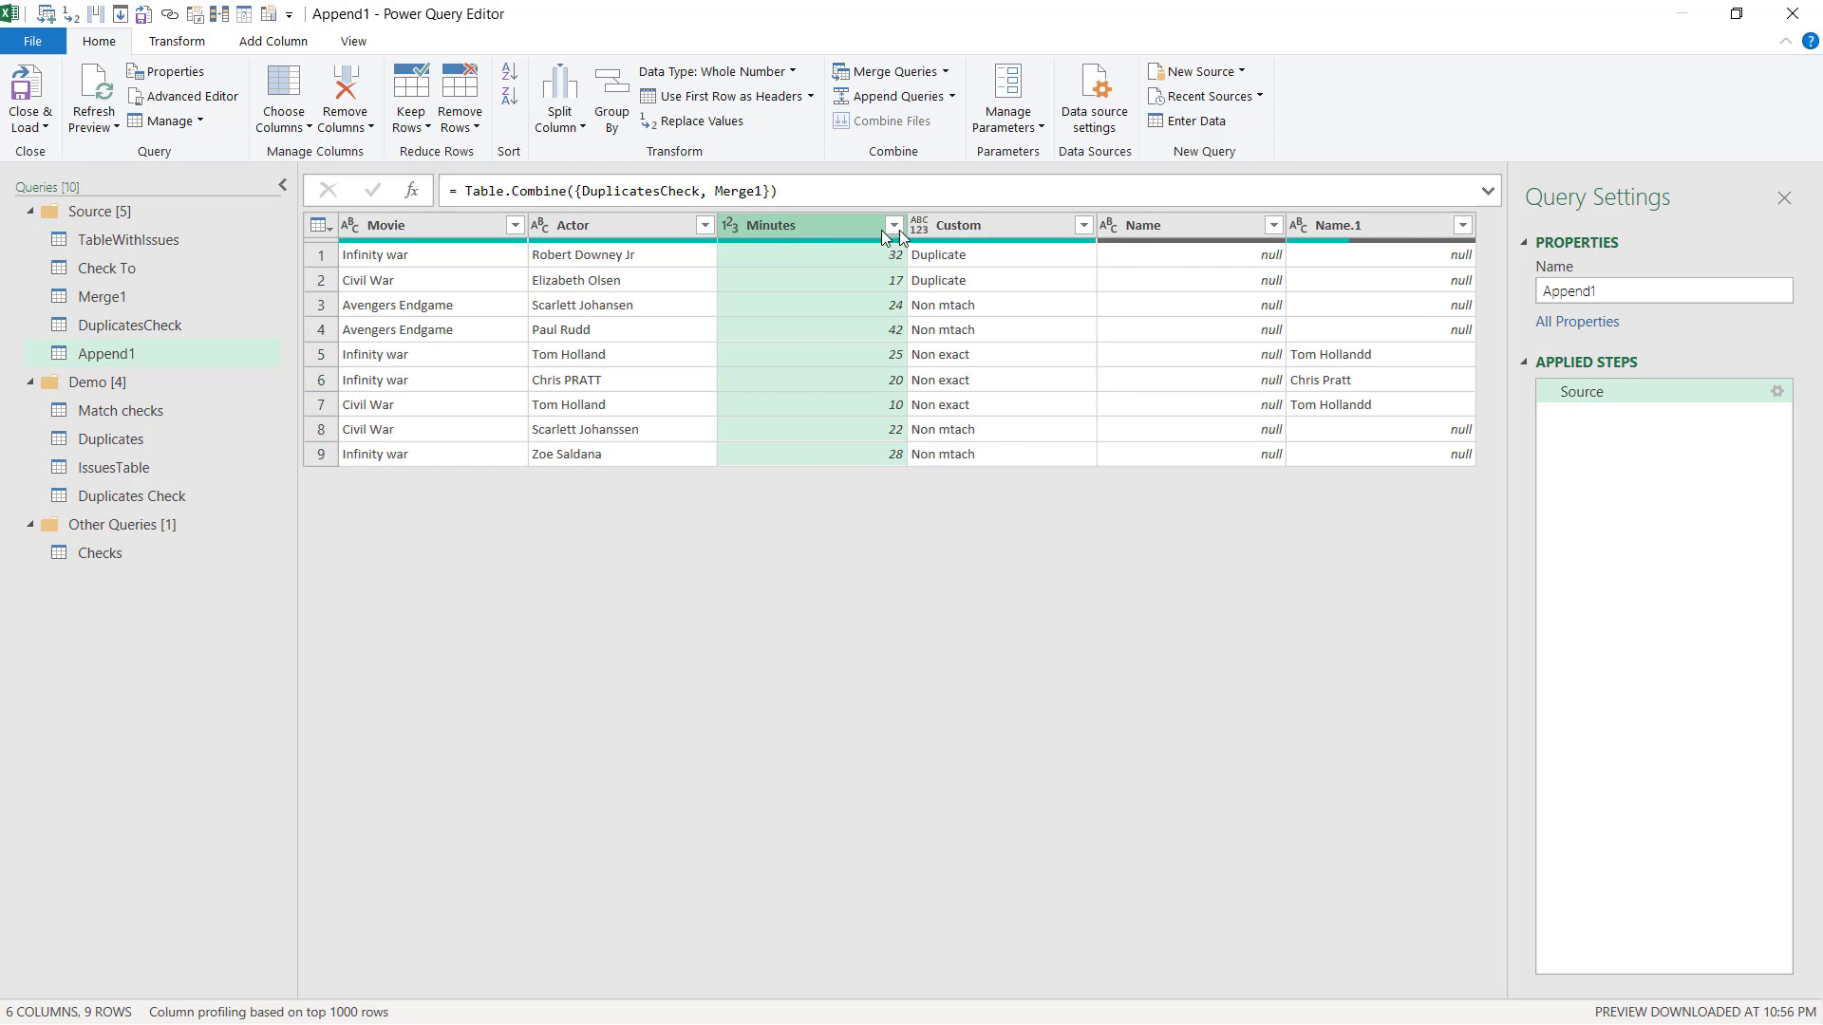
left_click(978, 226)
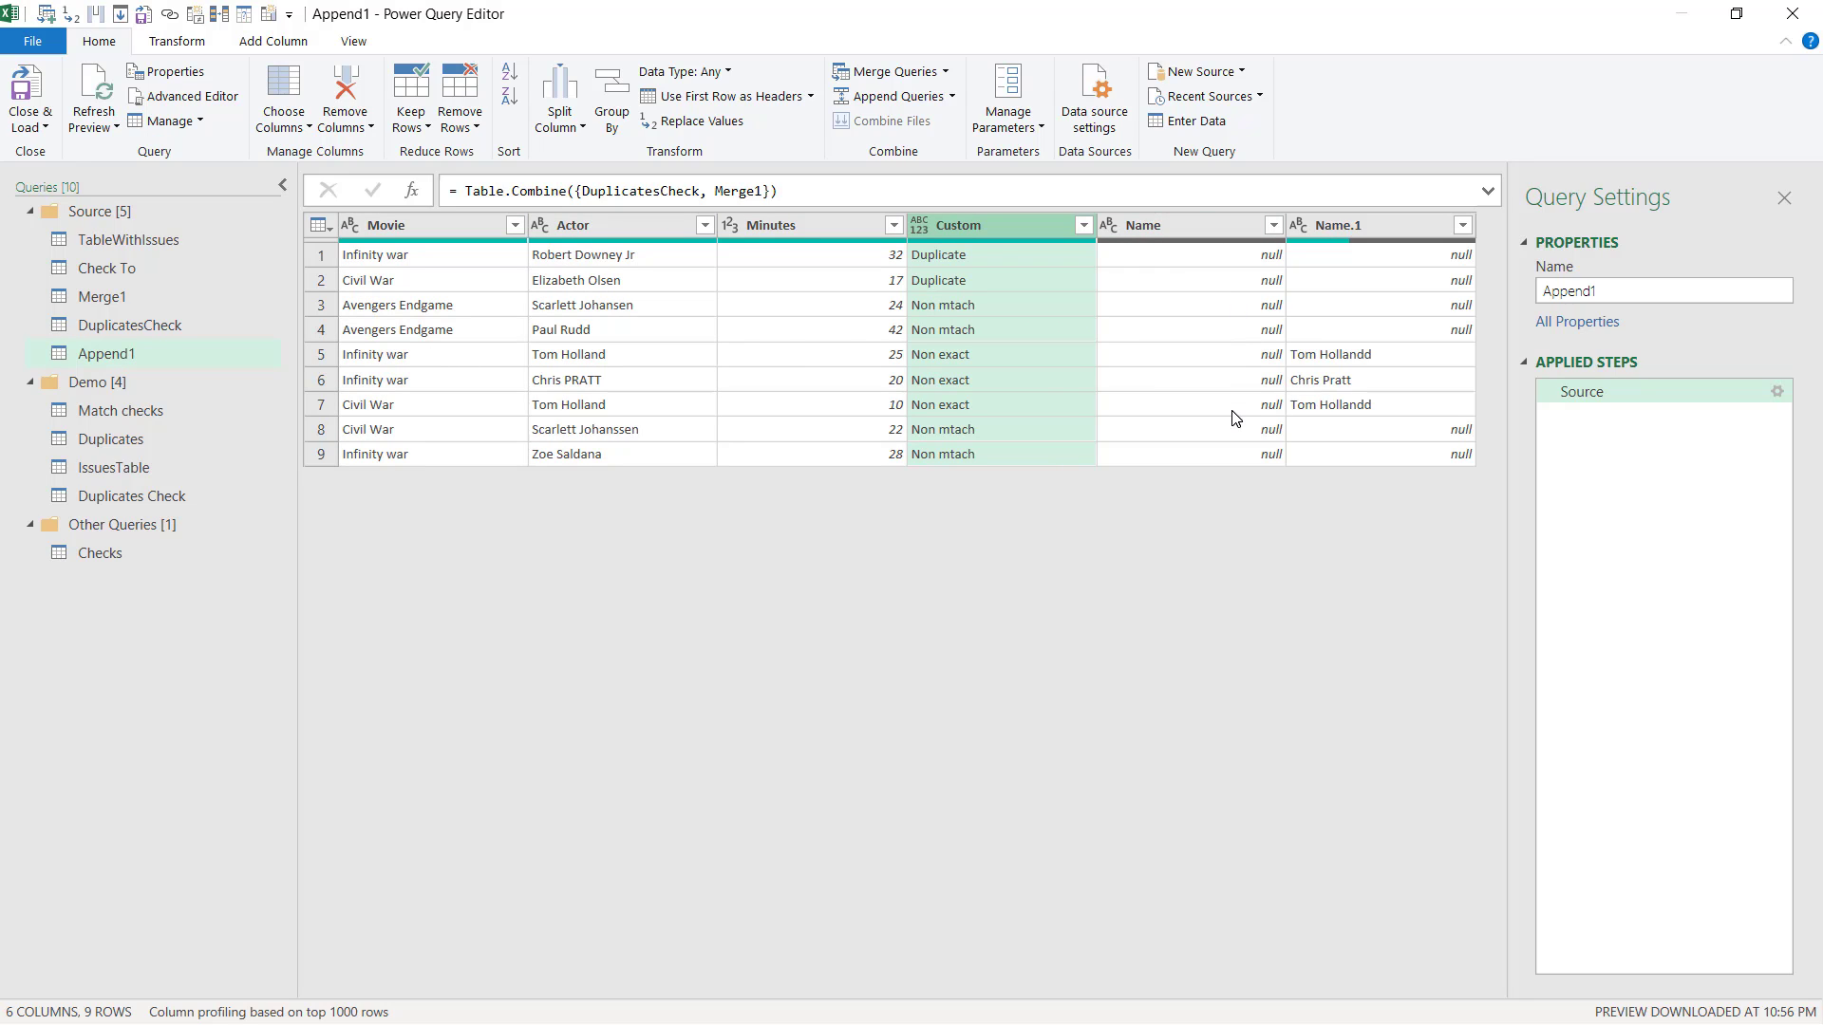
left_click(1150, 230)
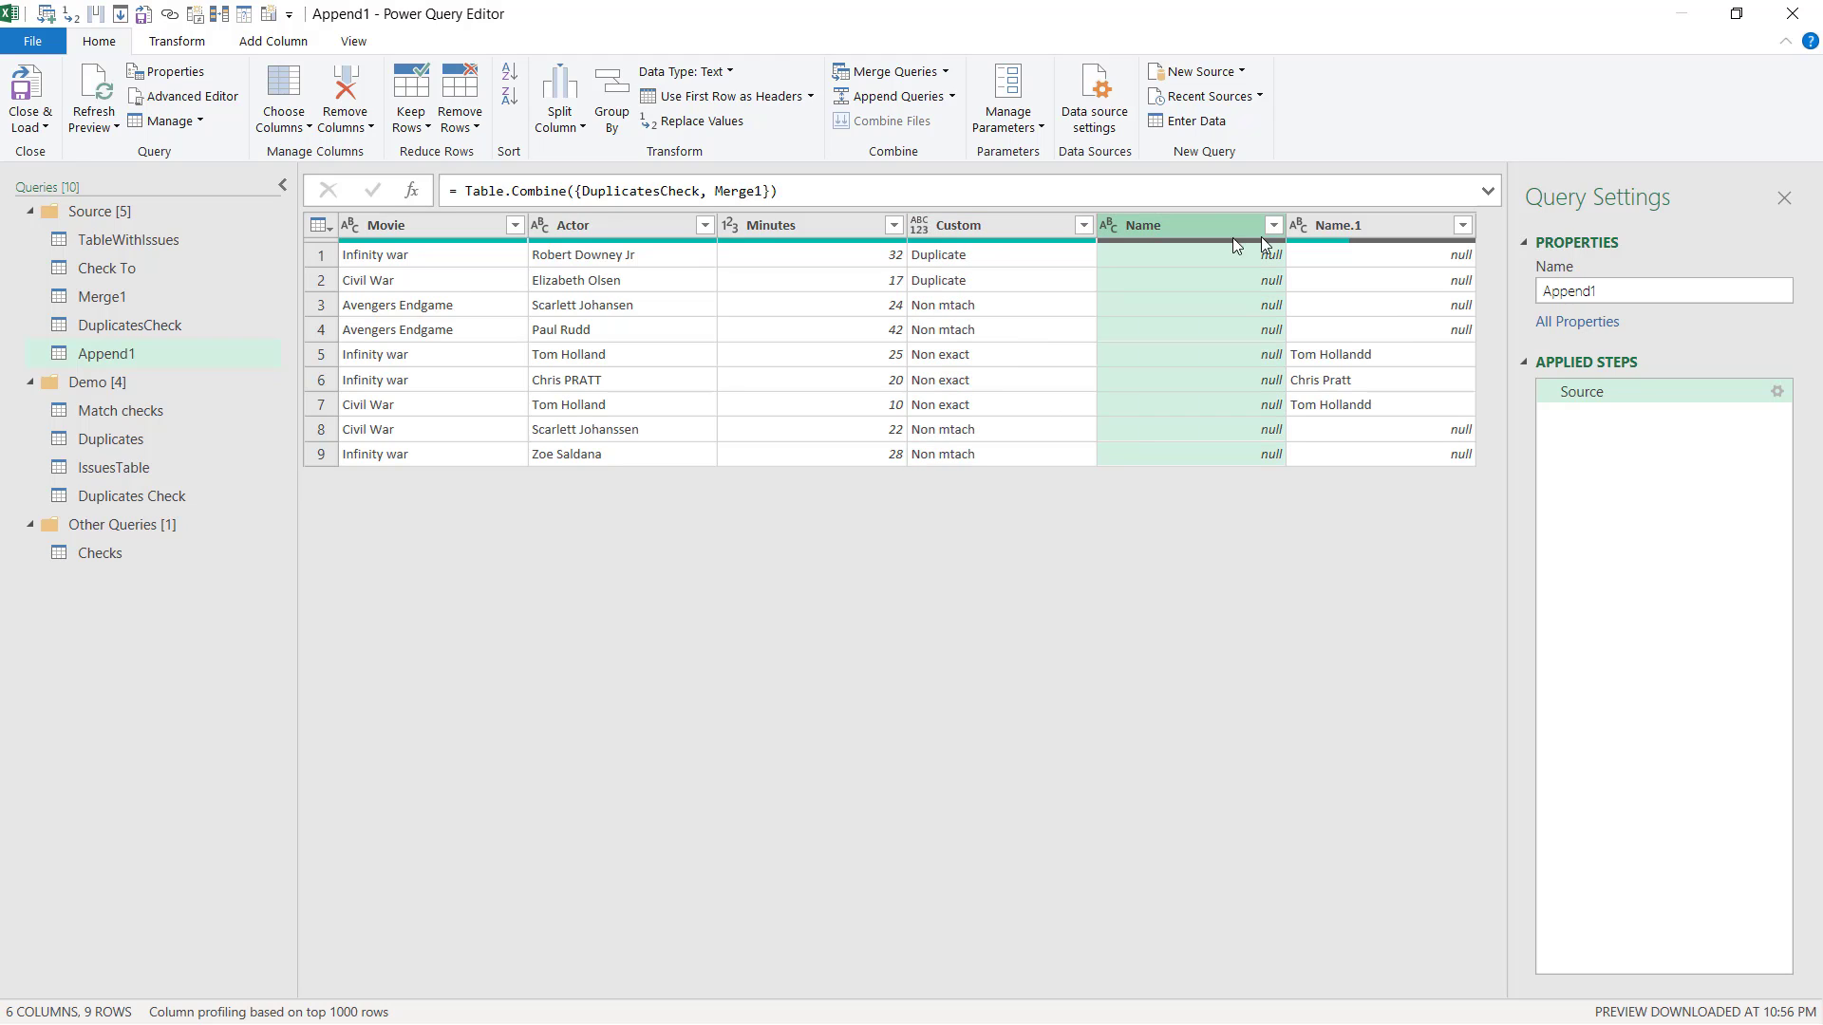
left_click(1375, 230)
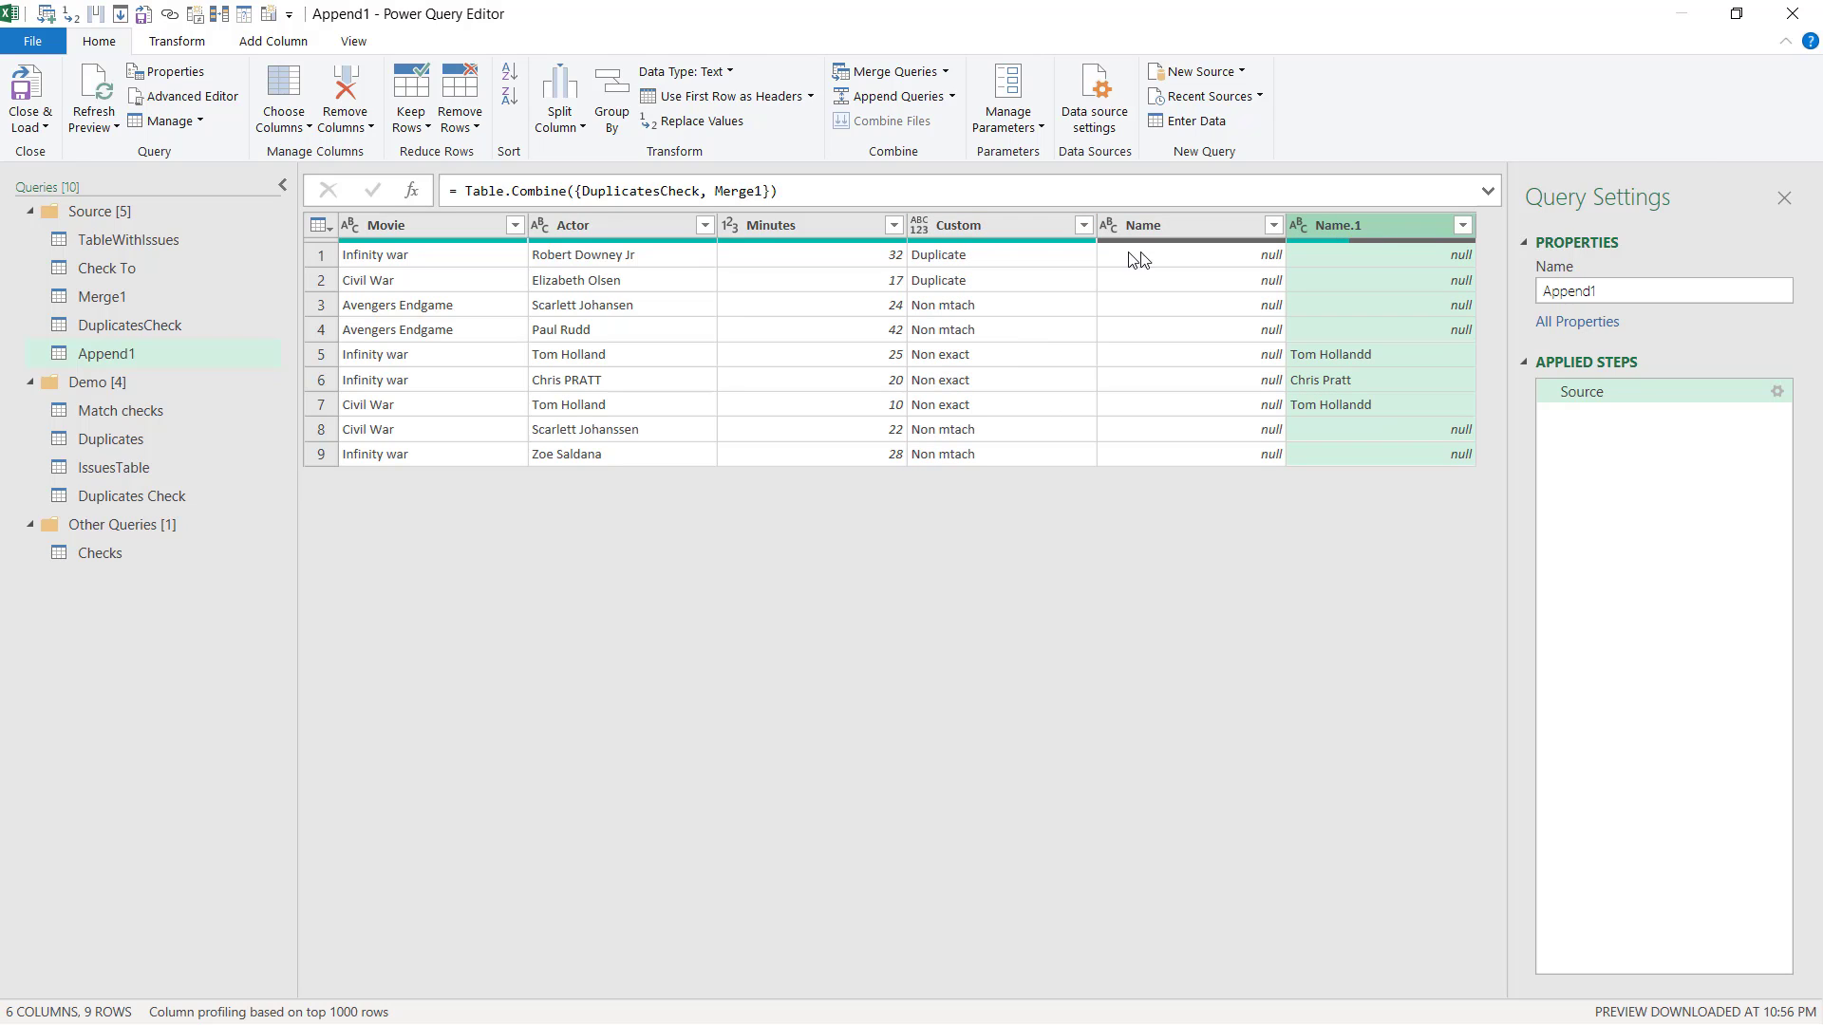
Step: Rename DuplicatesCheck's added column to Issues and check its effect on Append1
left_click(152, 327)
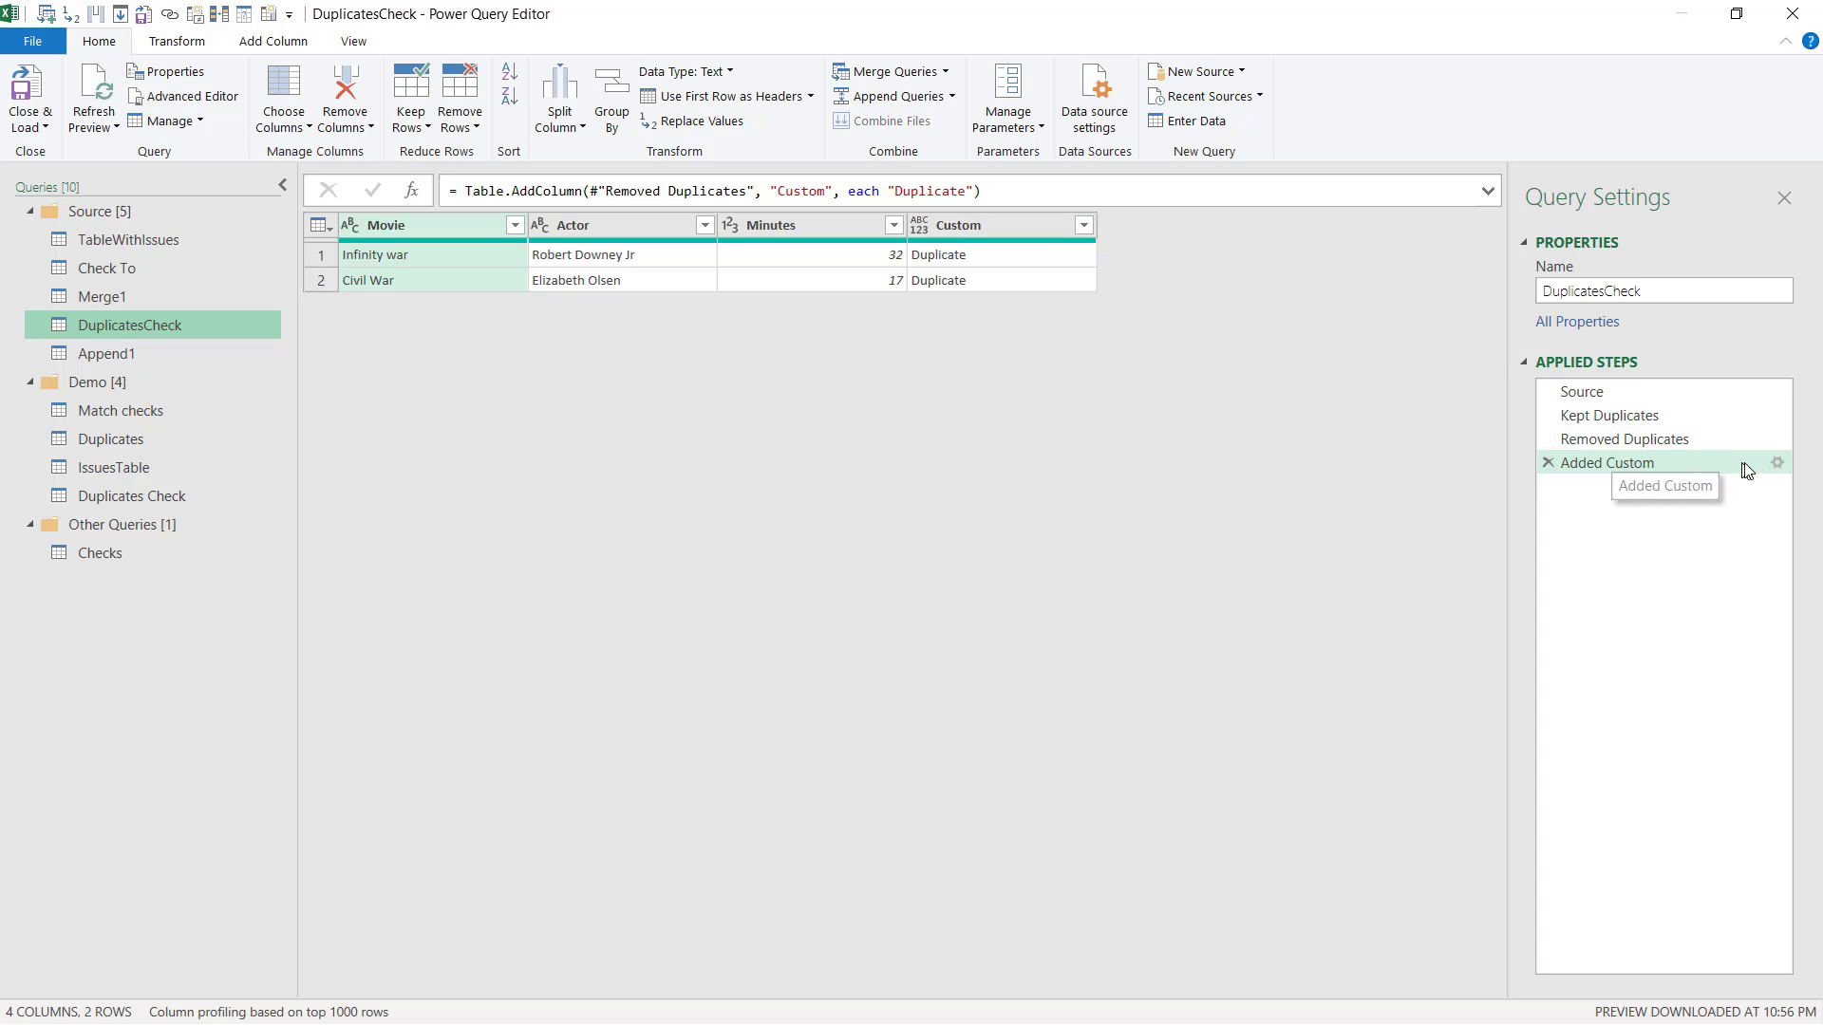
left_click(1778, 462)
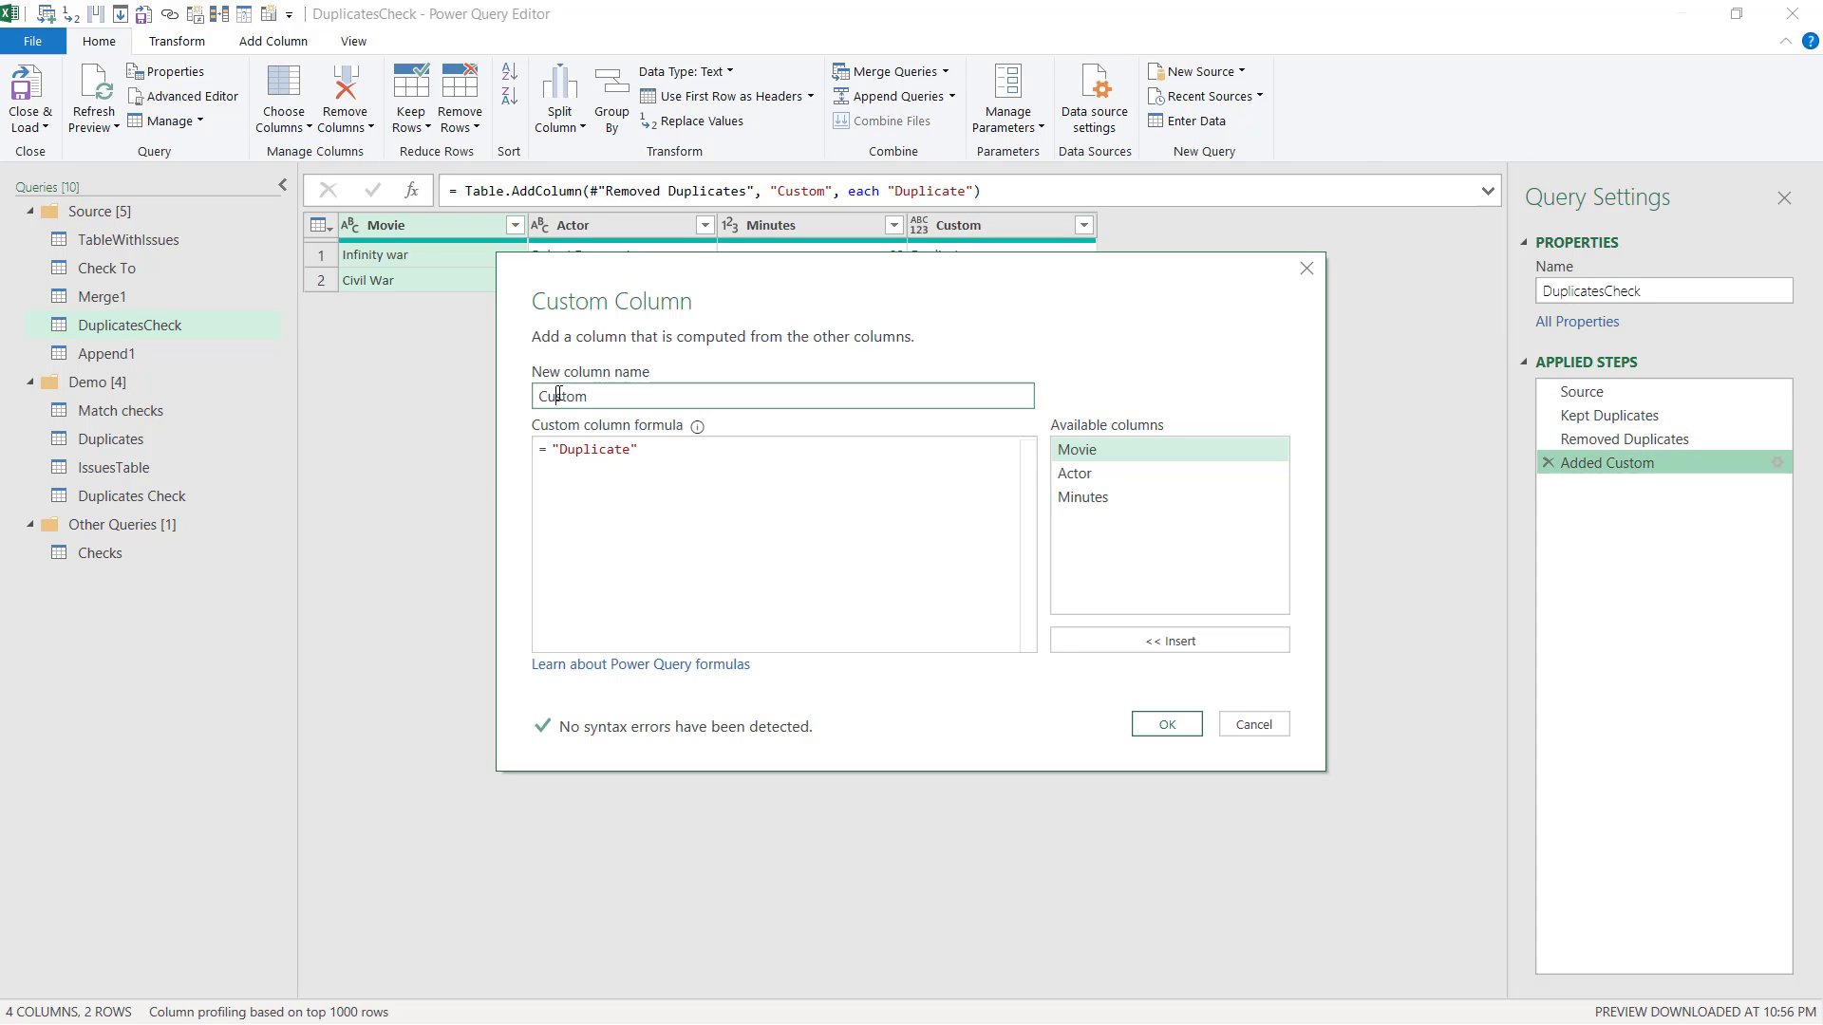
double_click(559, 396)
type("Issues")
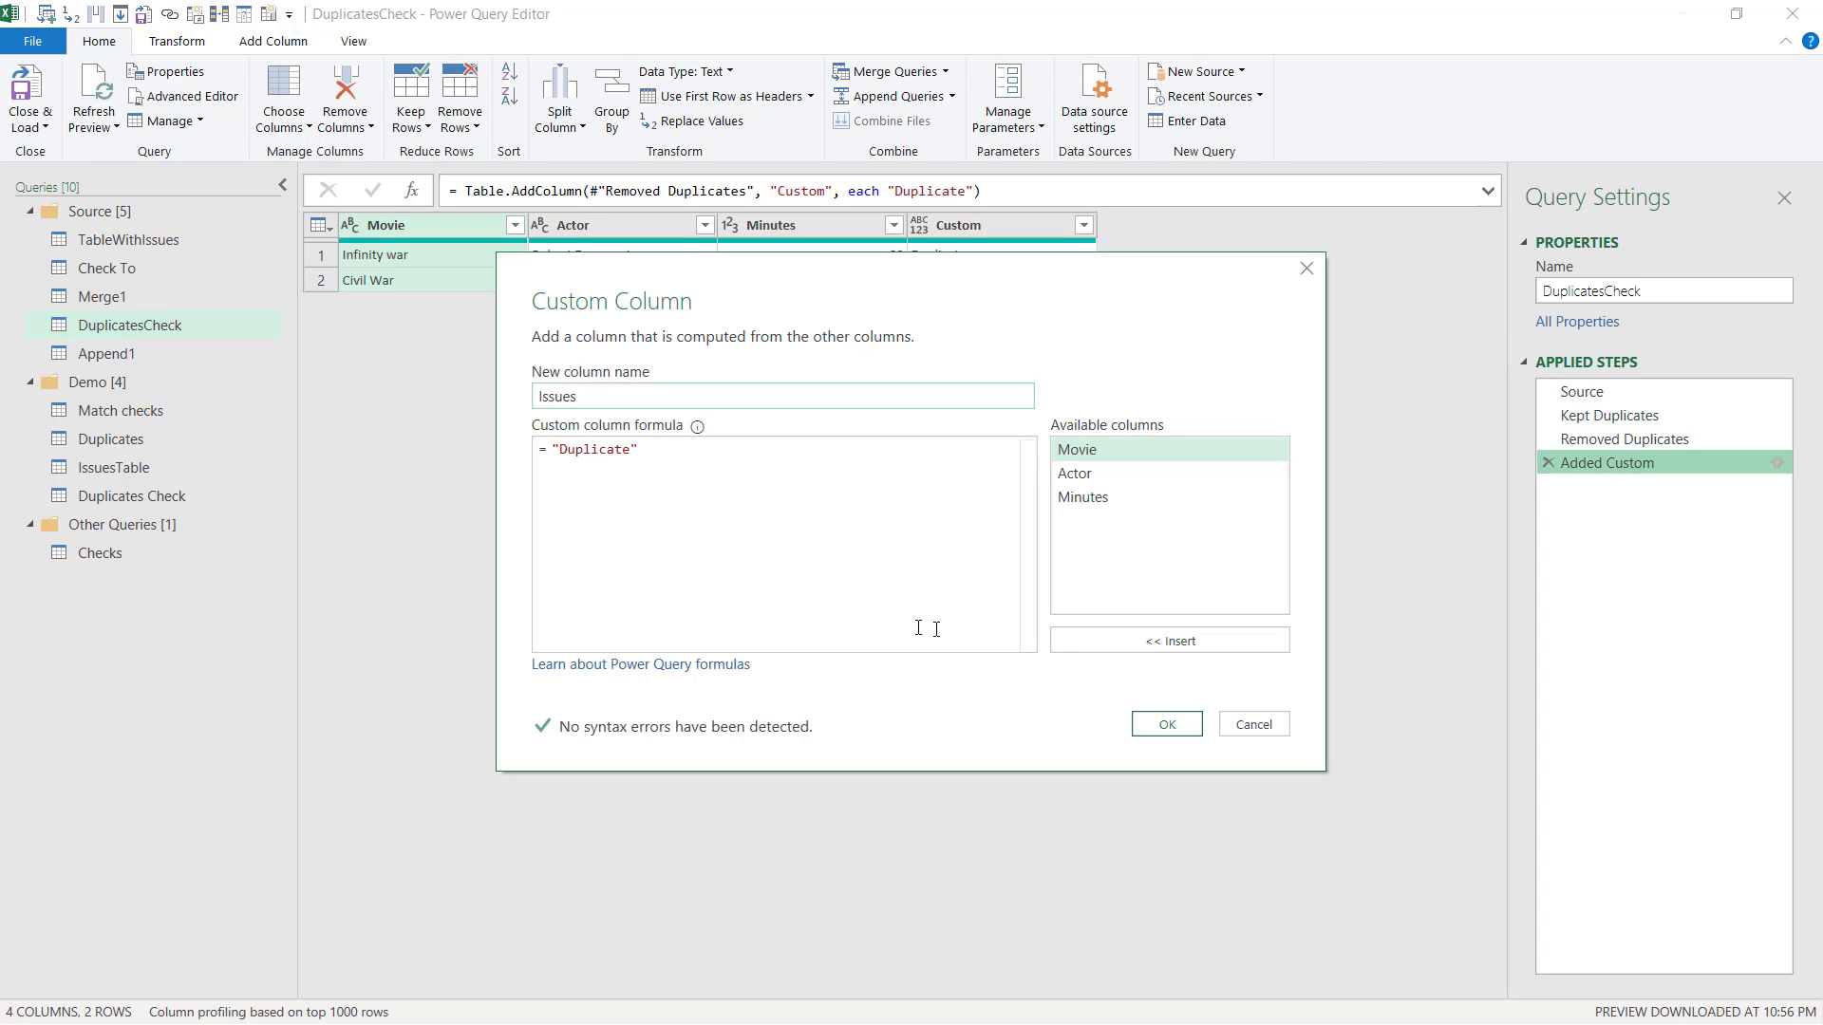
left_click(1160, 721)
left_click(127, 356)
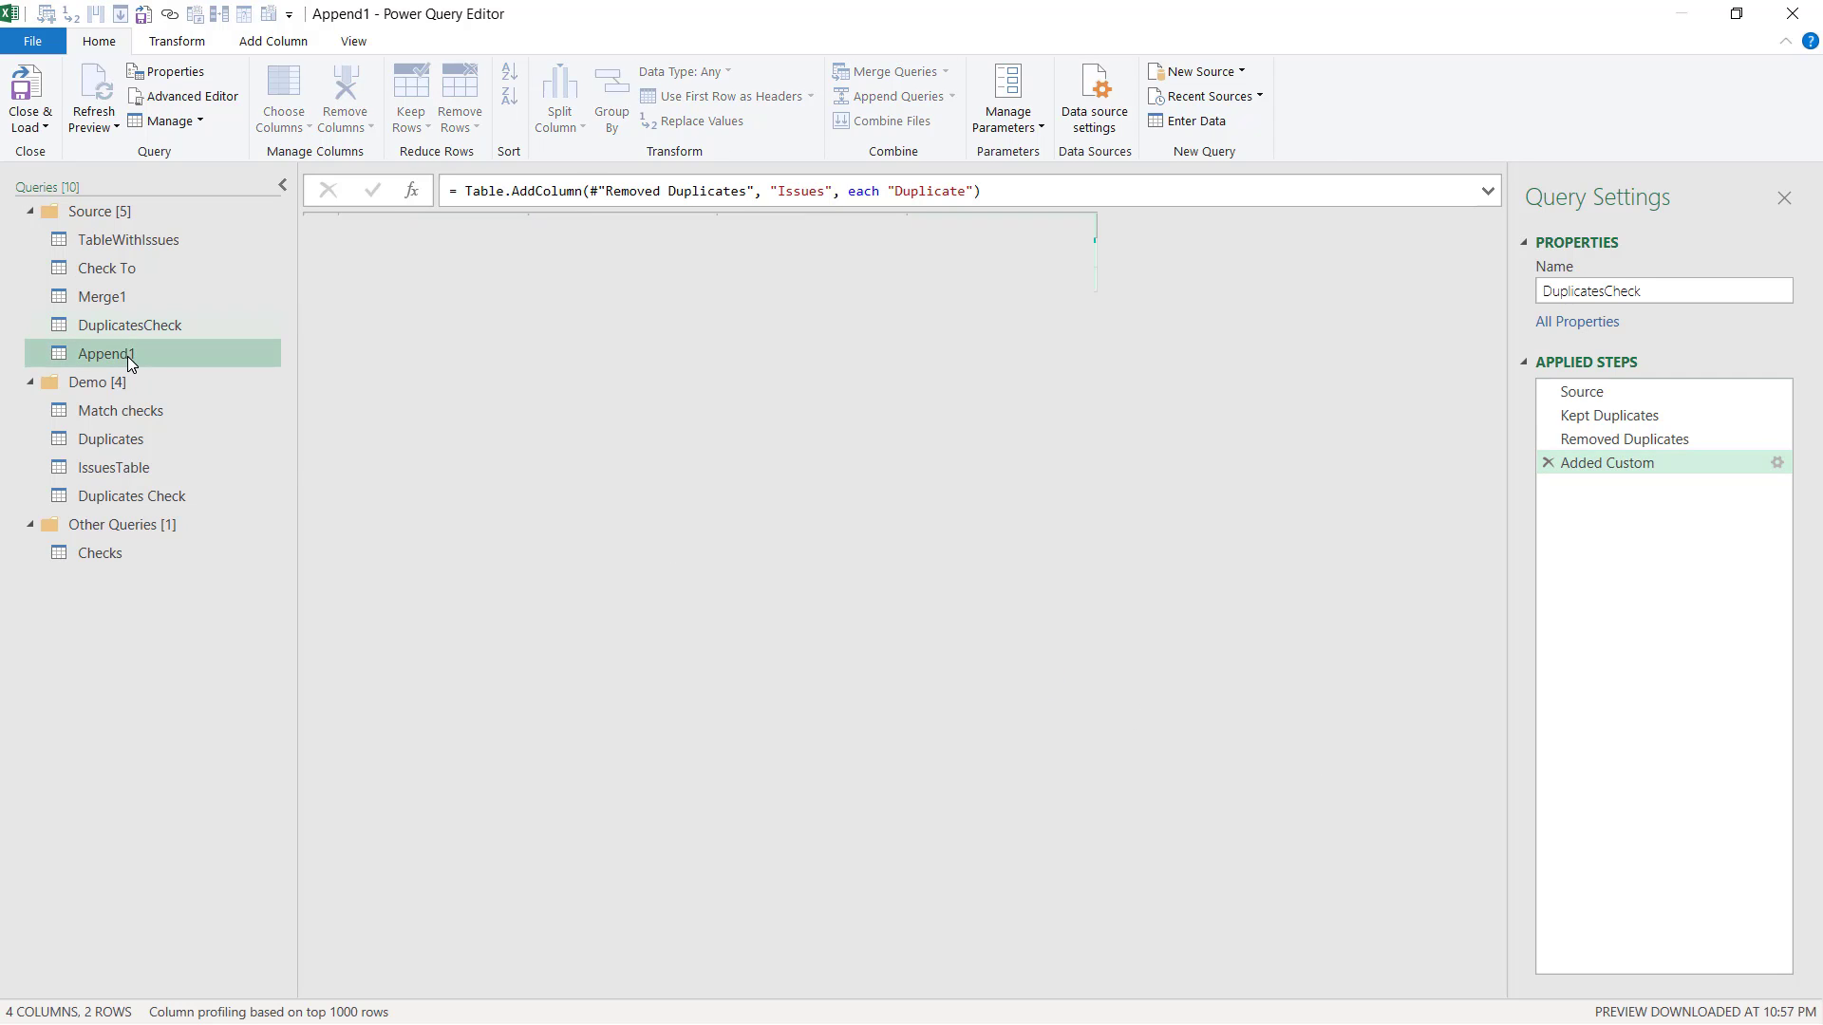
left_click(974, 225)
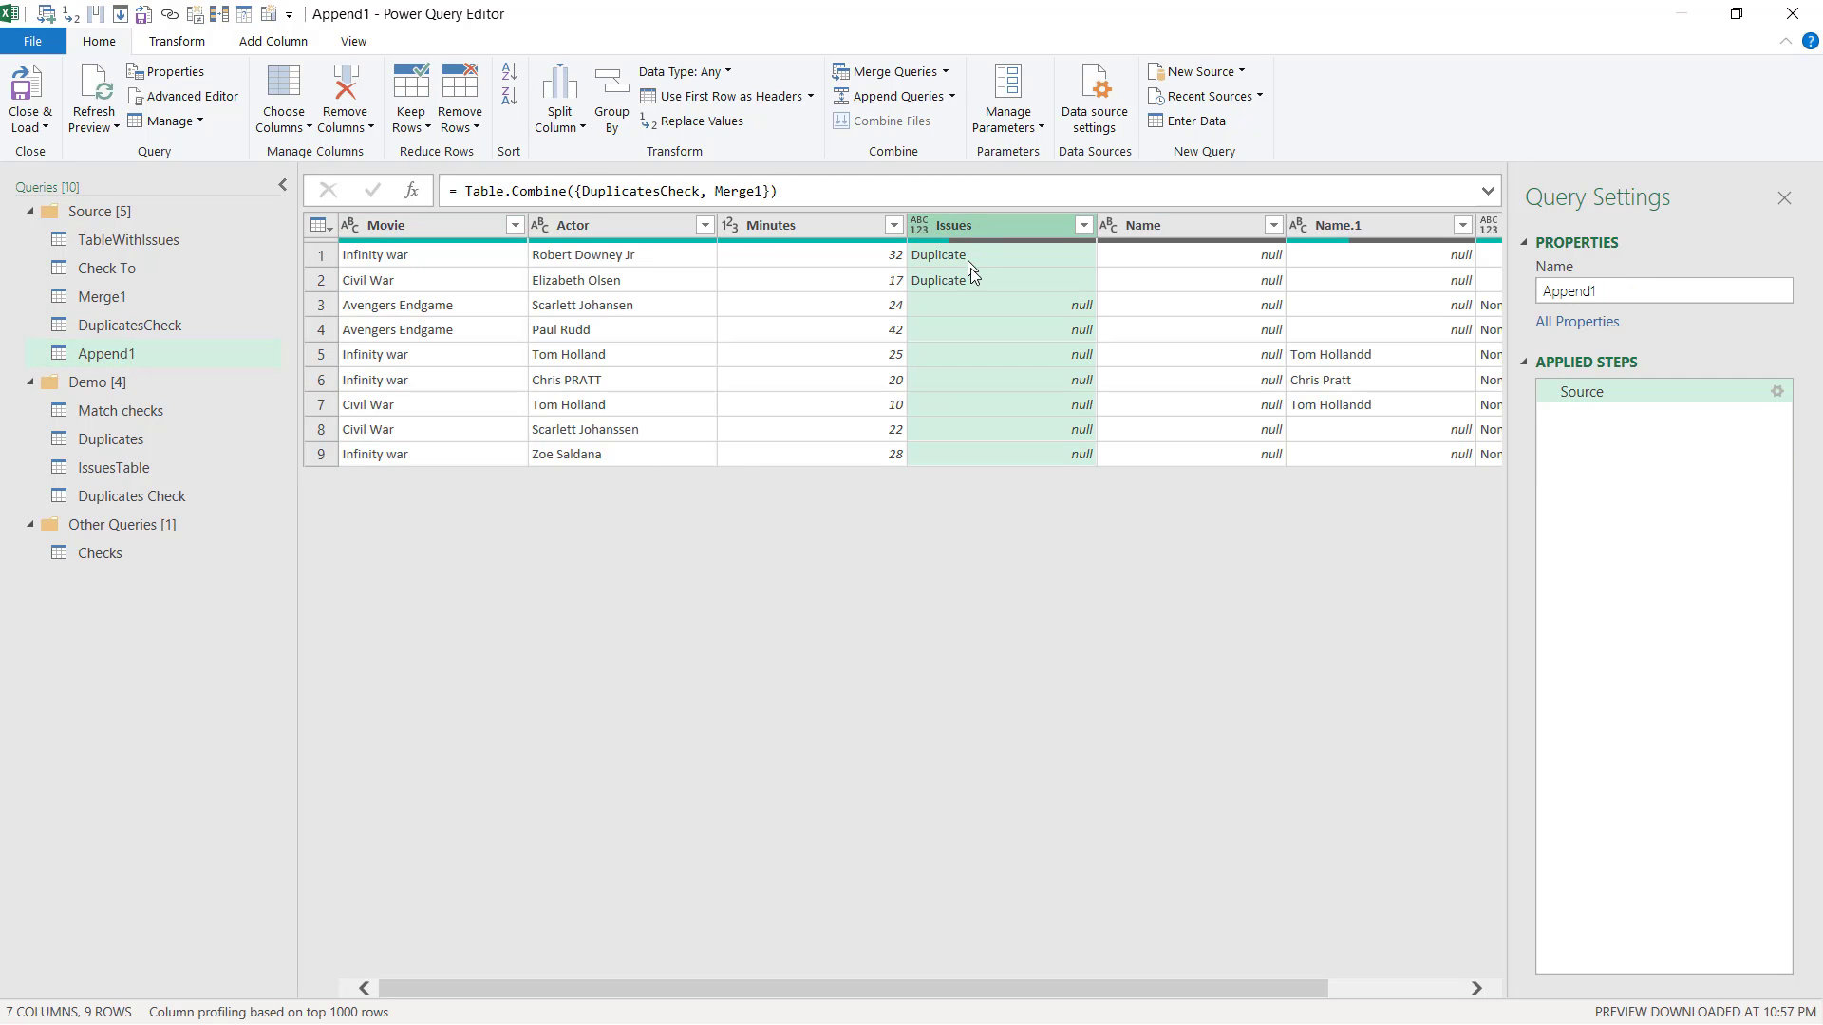
left_click_drag(727, 992, 1073, 874)
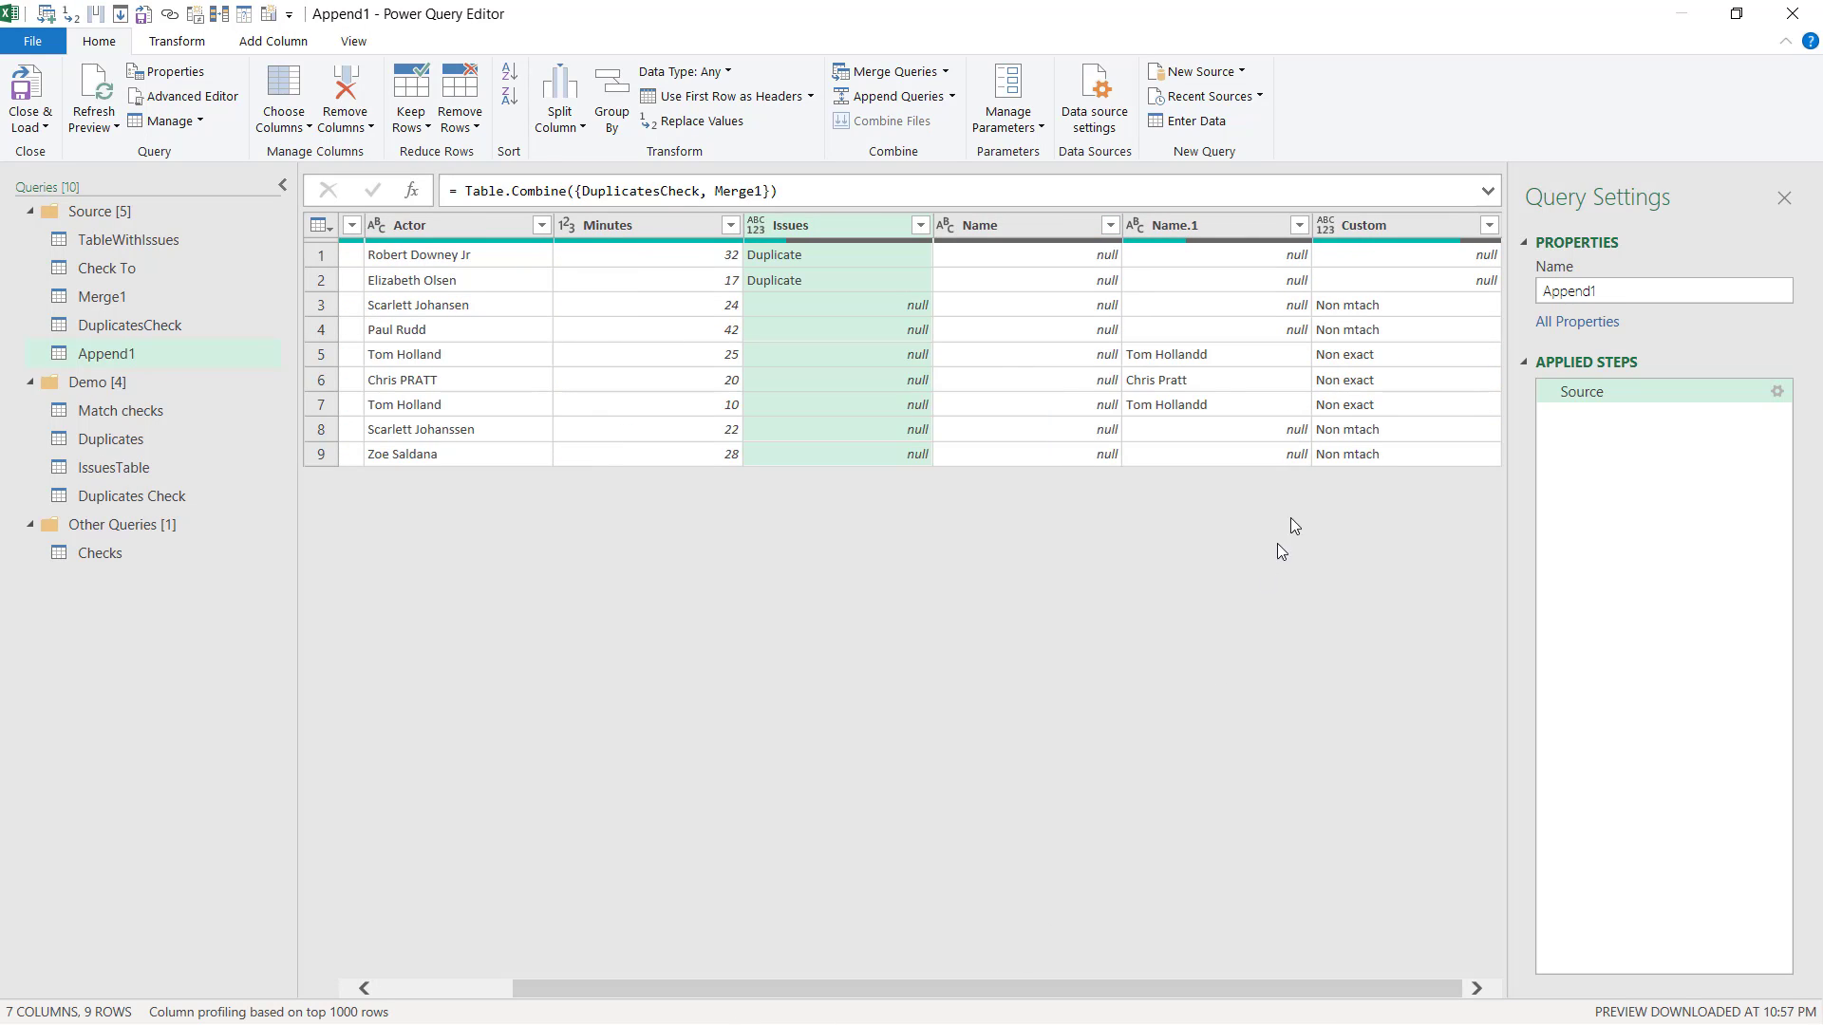
Step: Rename the DuplicatesCheck flag column back to Custom
left_click(152, 325)
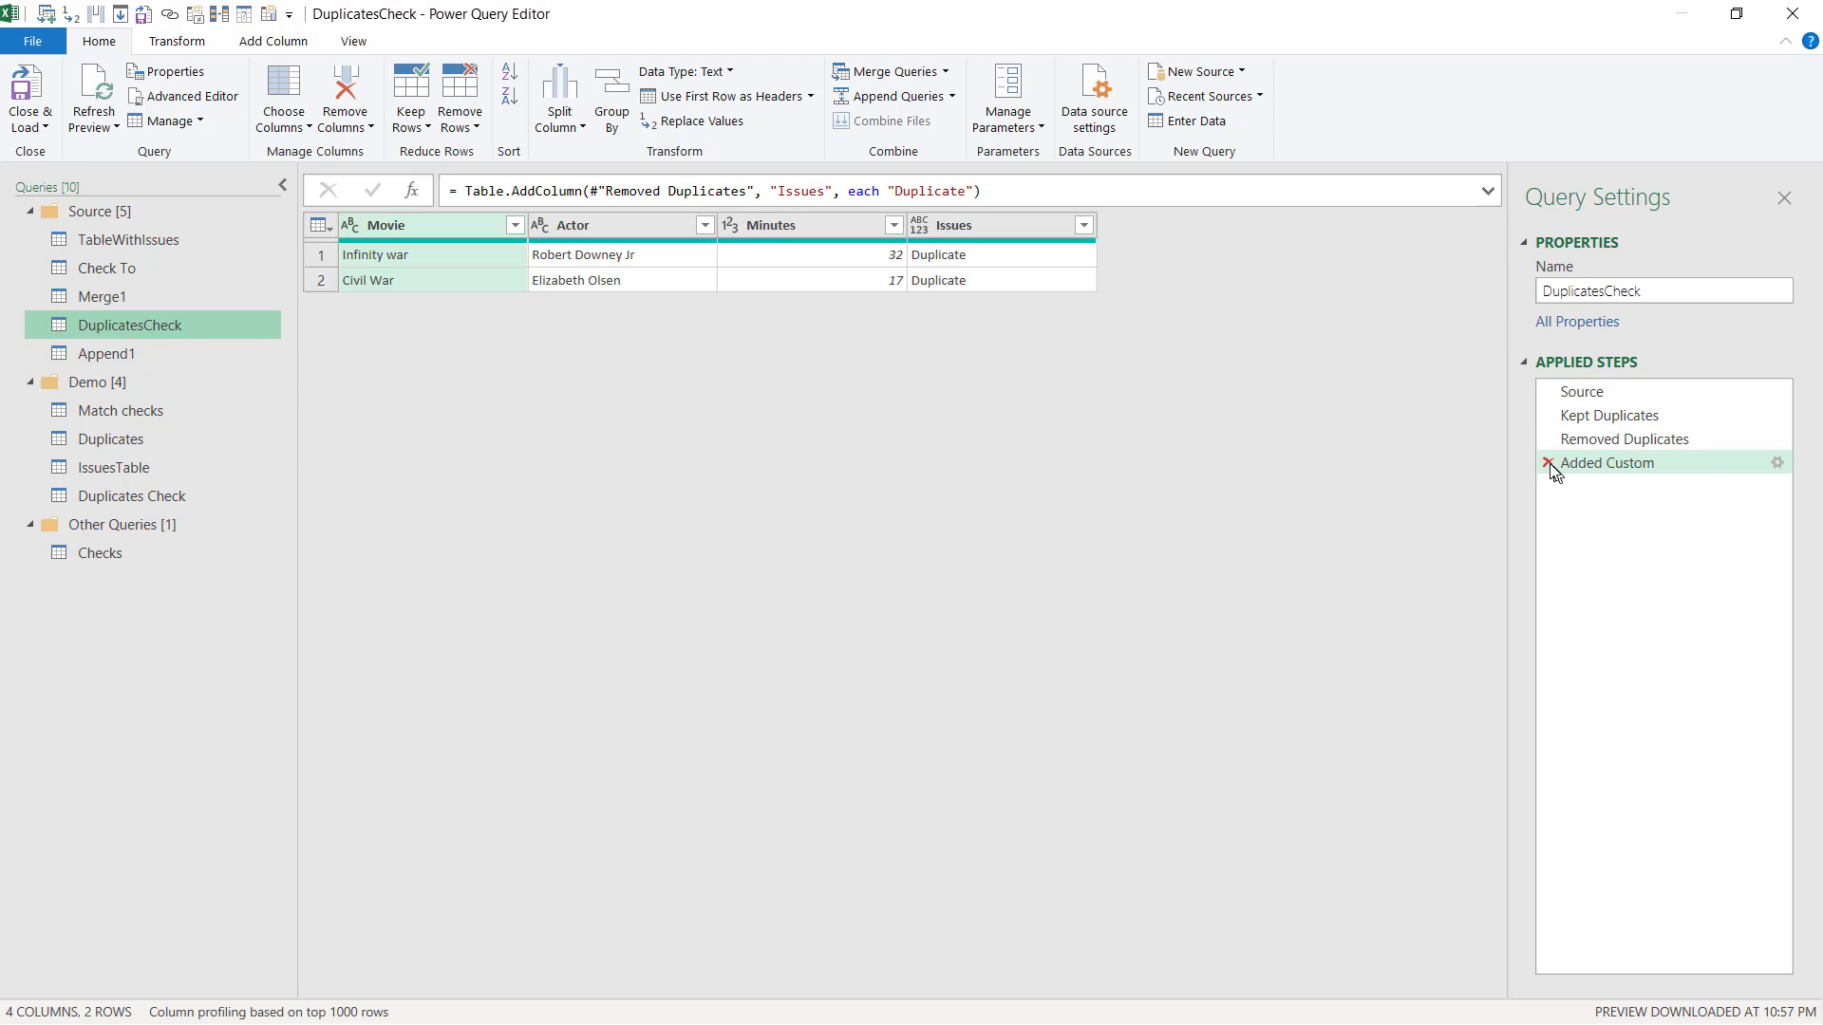
left_click(1775, 466)
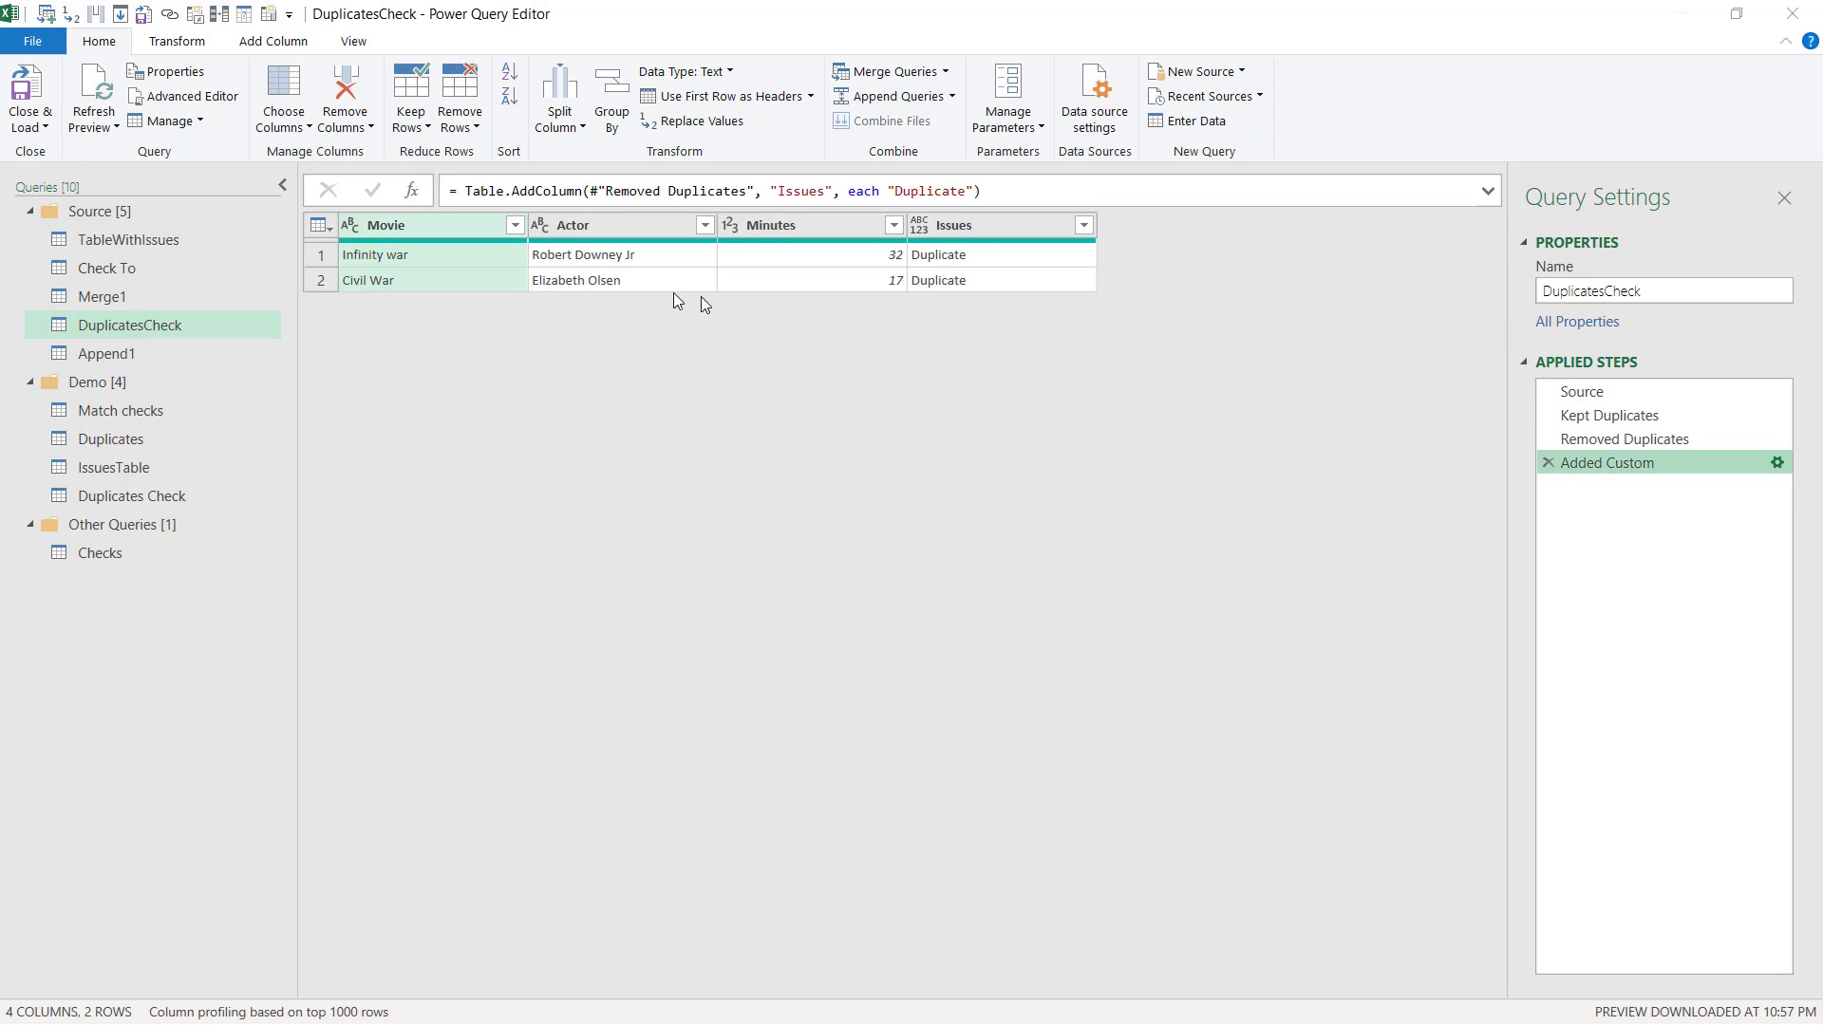
double_click(567, 397)
type("Cu")
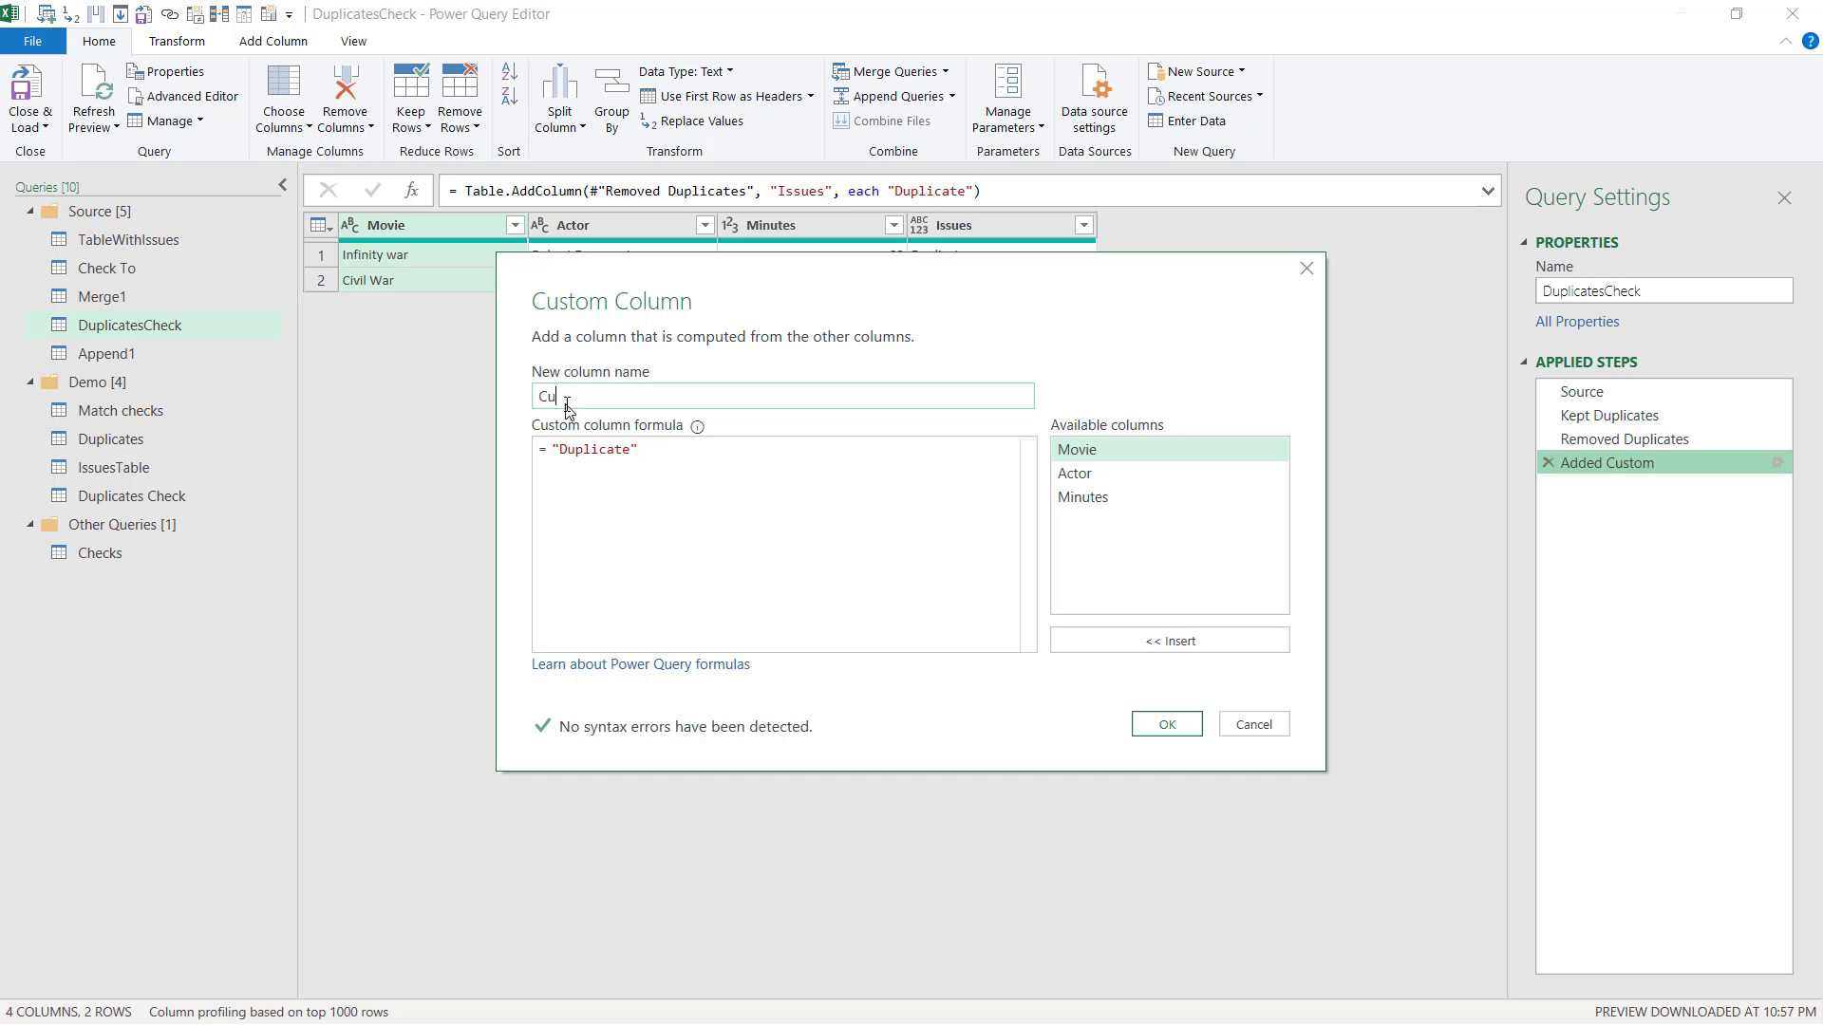
type("stom")
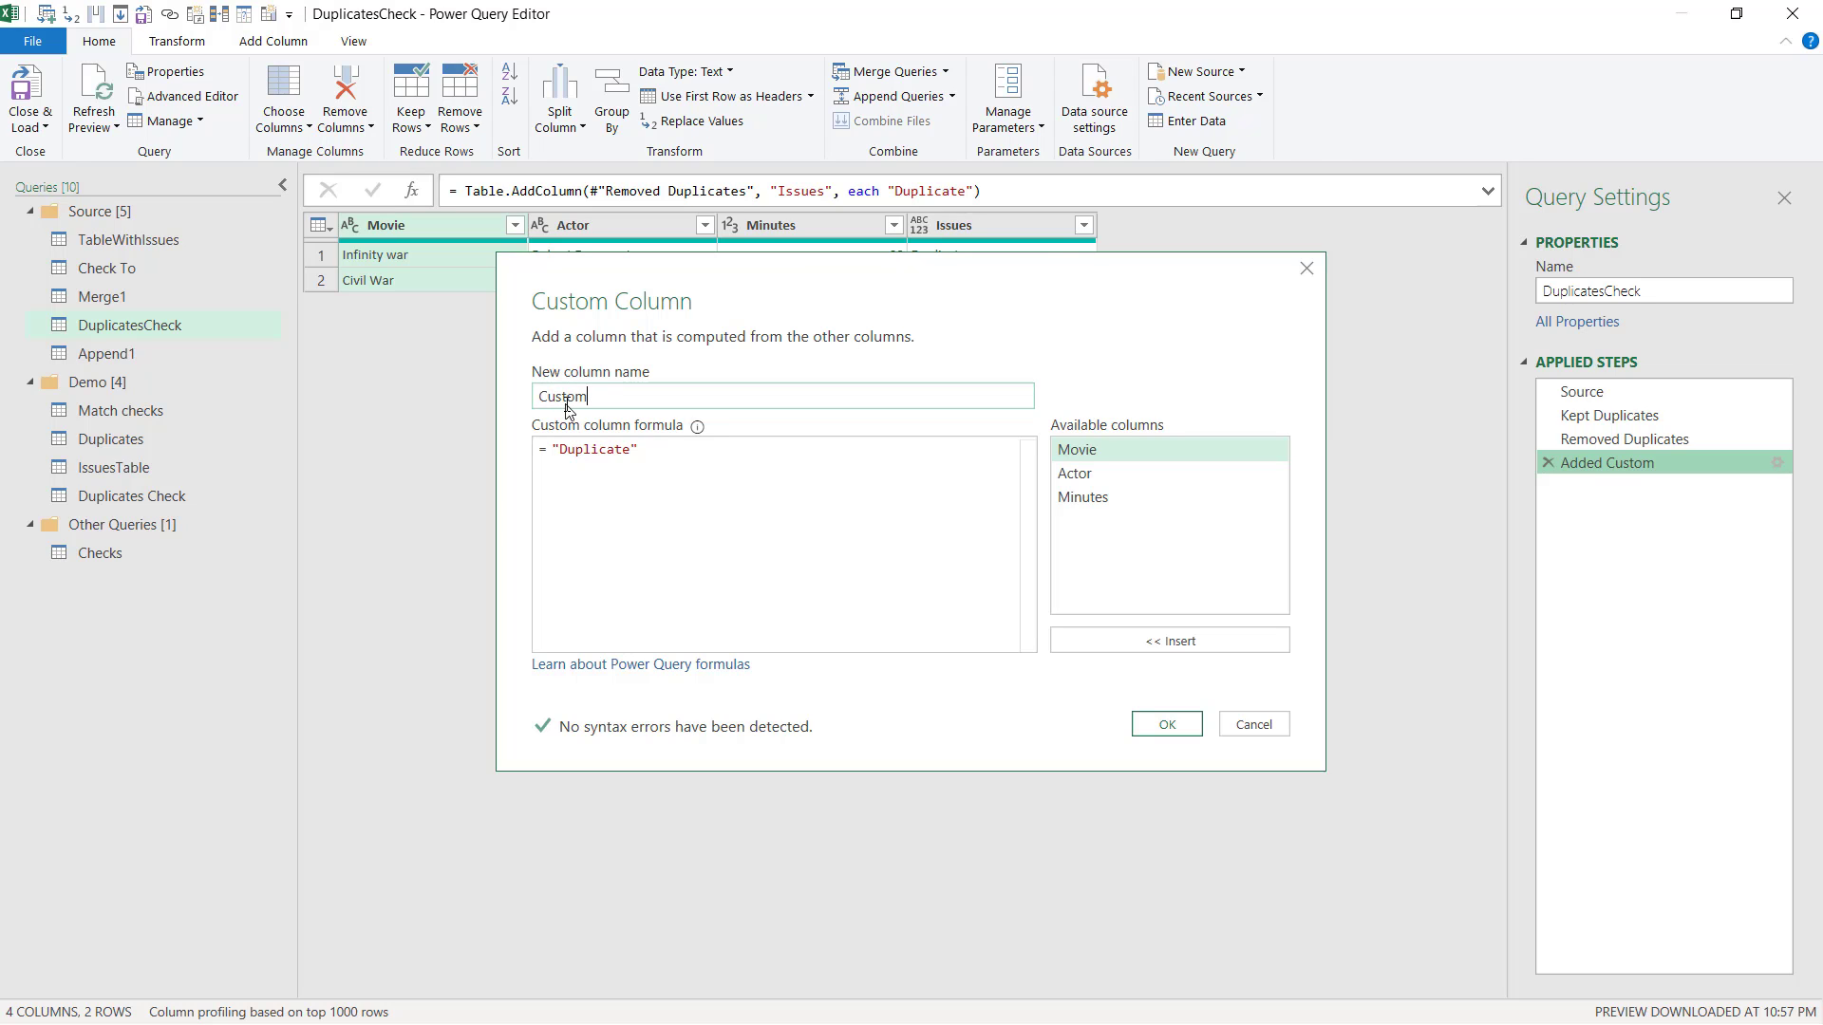
key("Return")
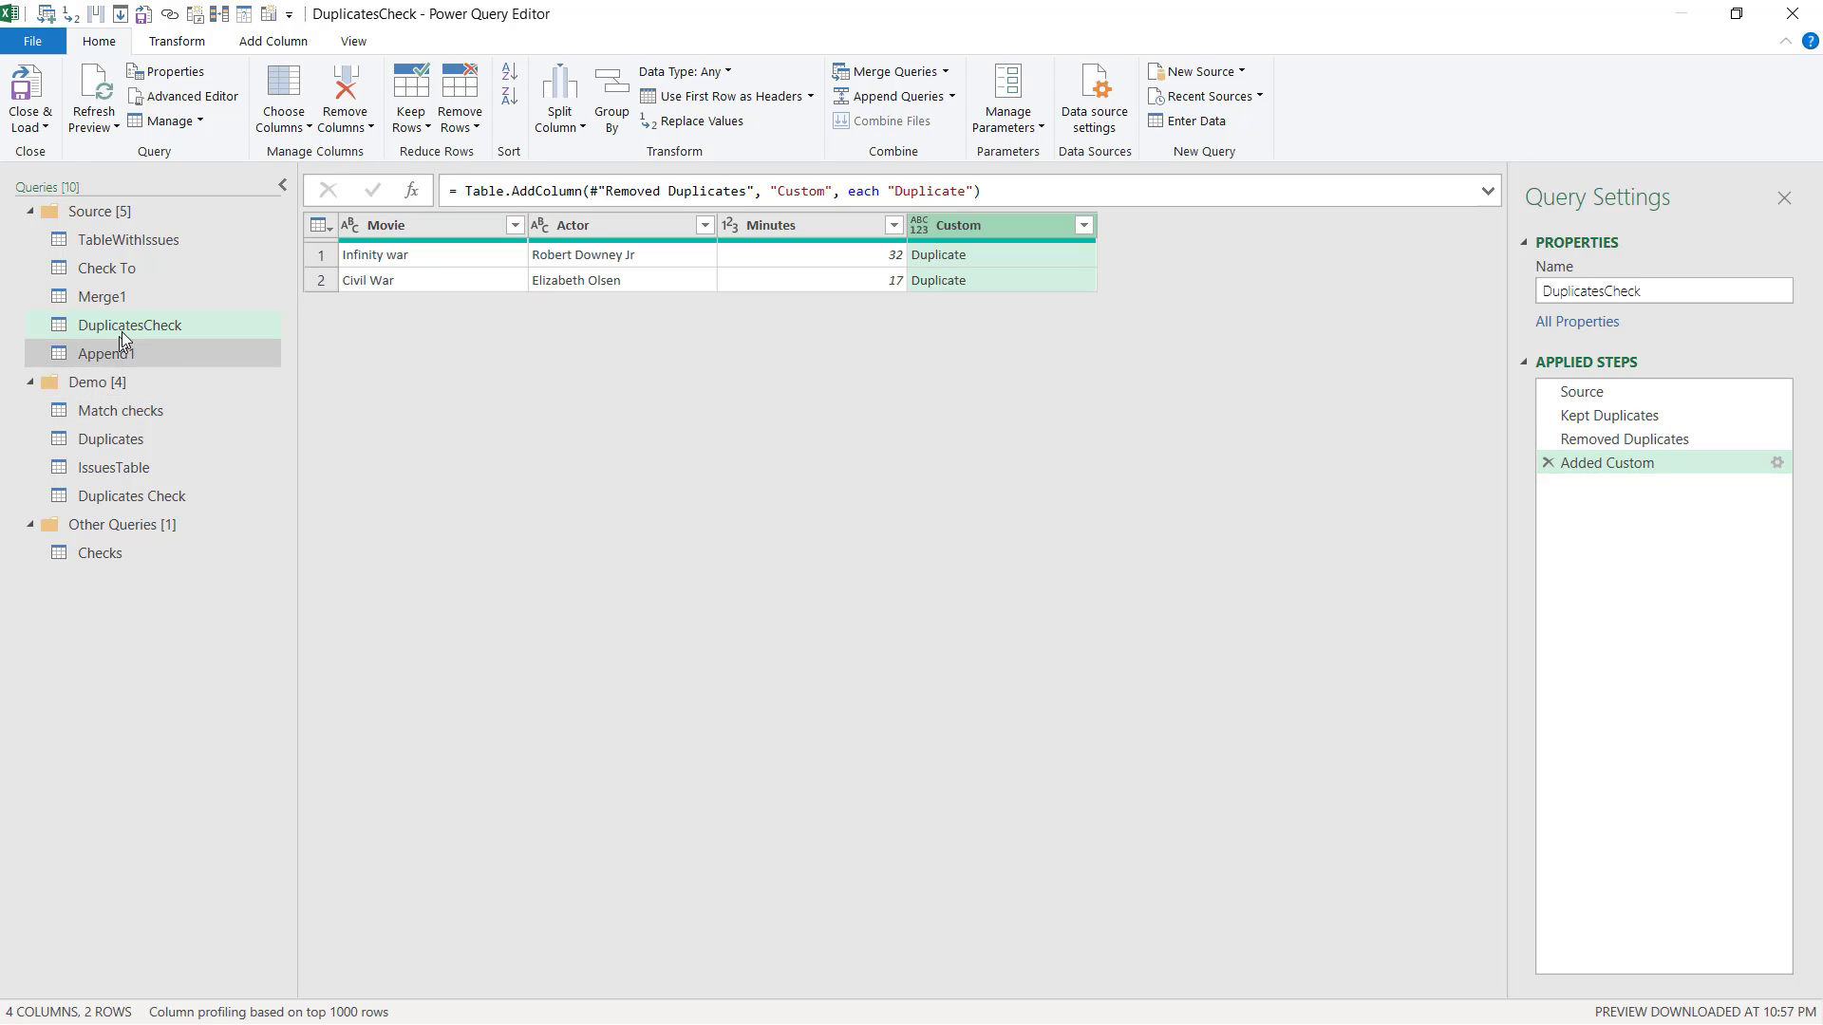
Step: Remove the Name and Name.1 columns from Merge1 via Choose Columns
left_click(131, 300)
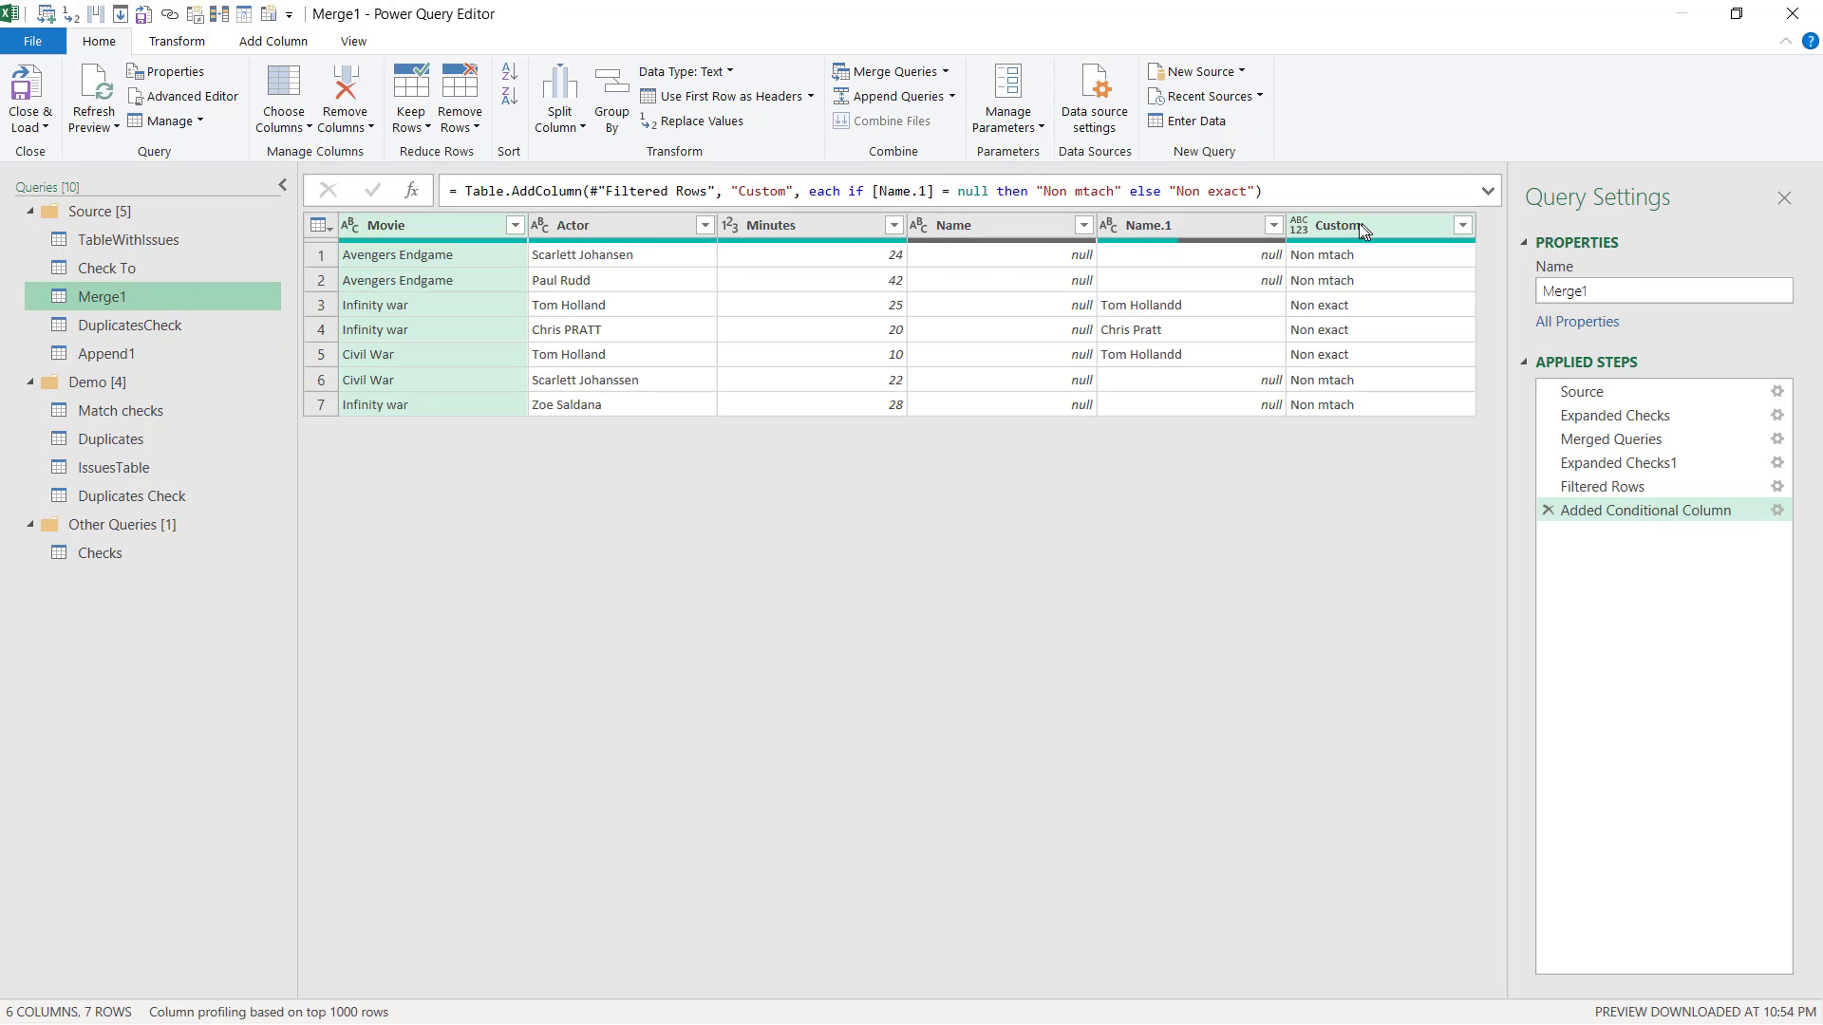
left_click(837, 228, "shift")
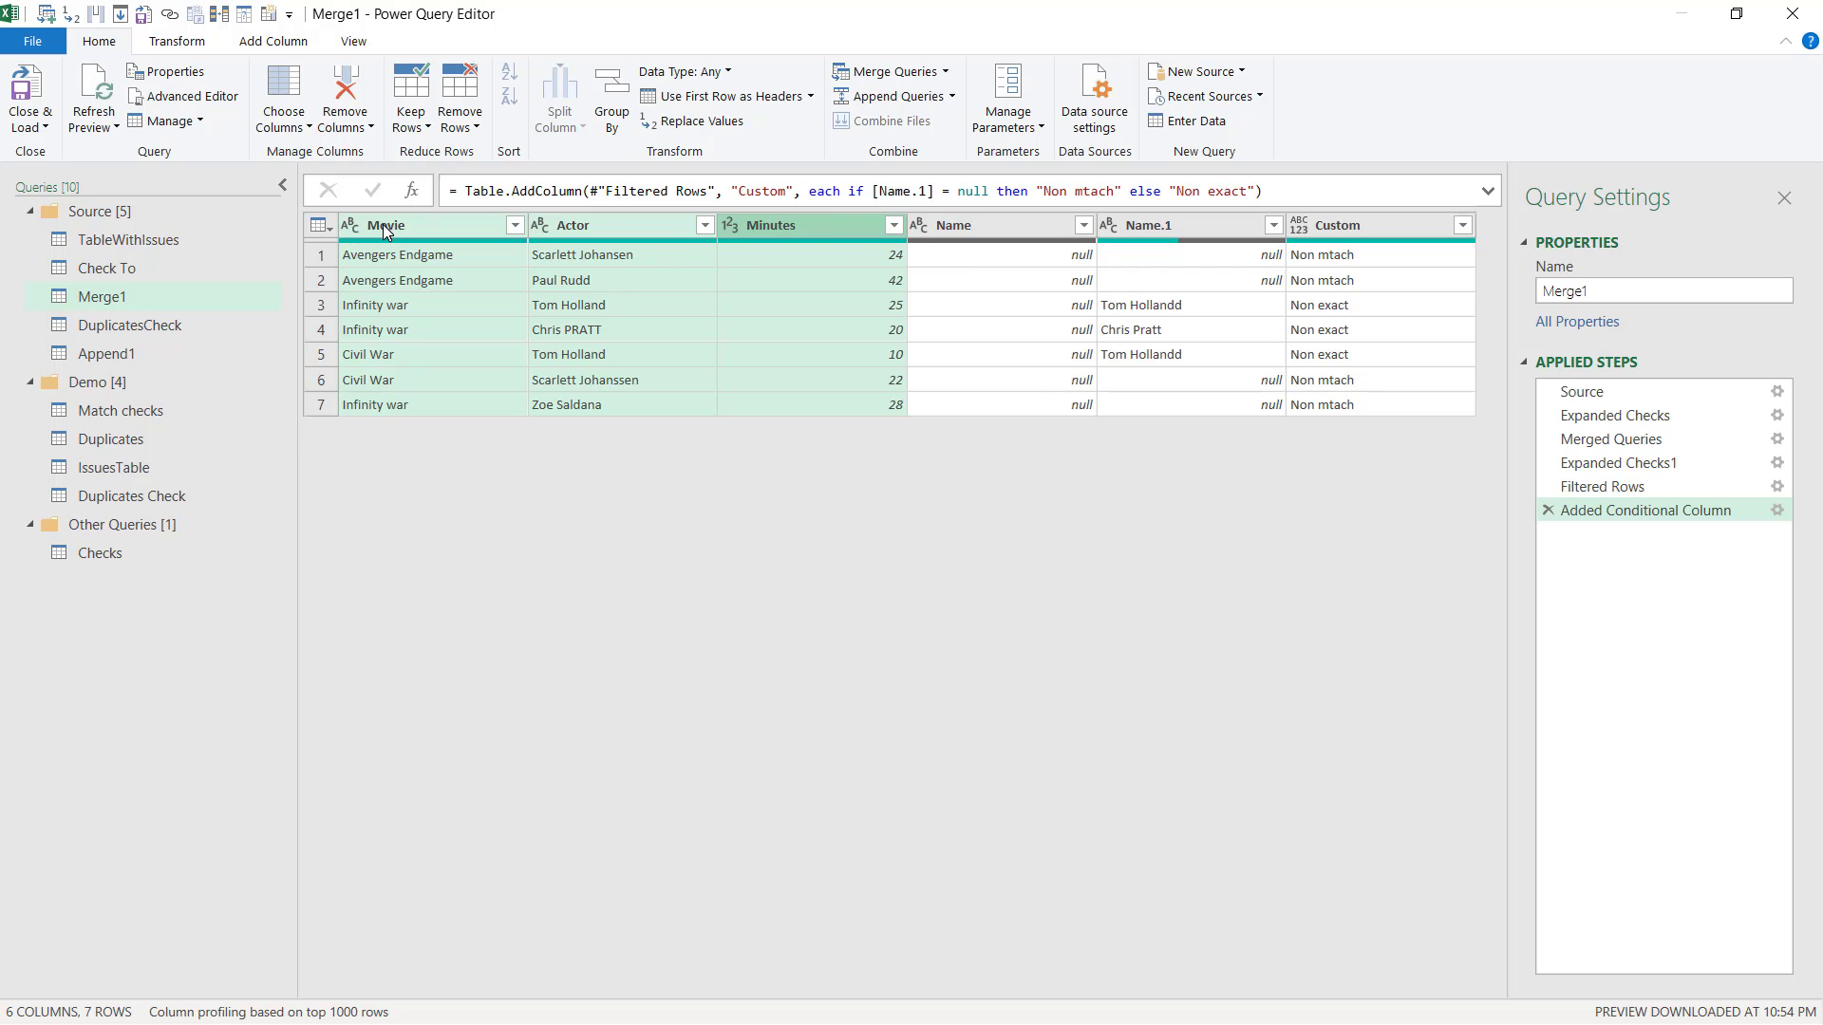
left_click(283, 95)
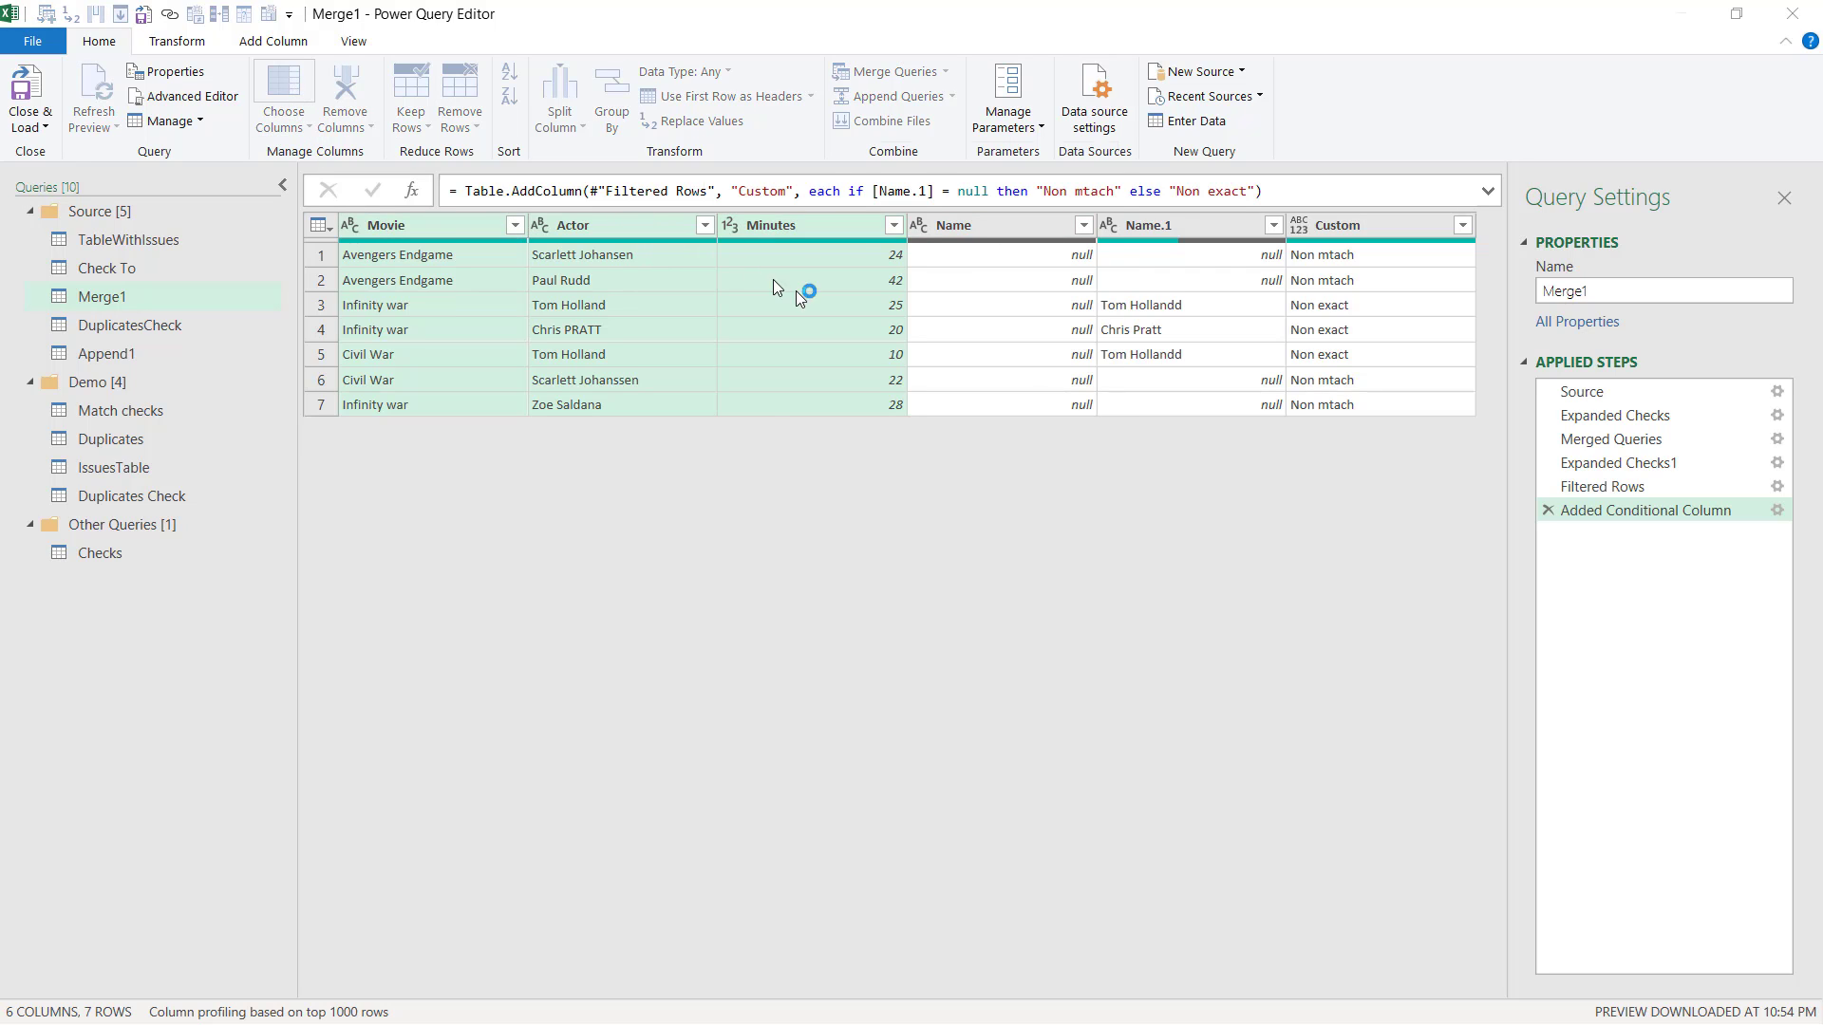
left_click(798, 397)
left_click(802, 418)
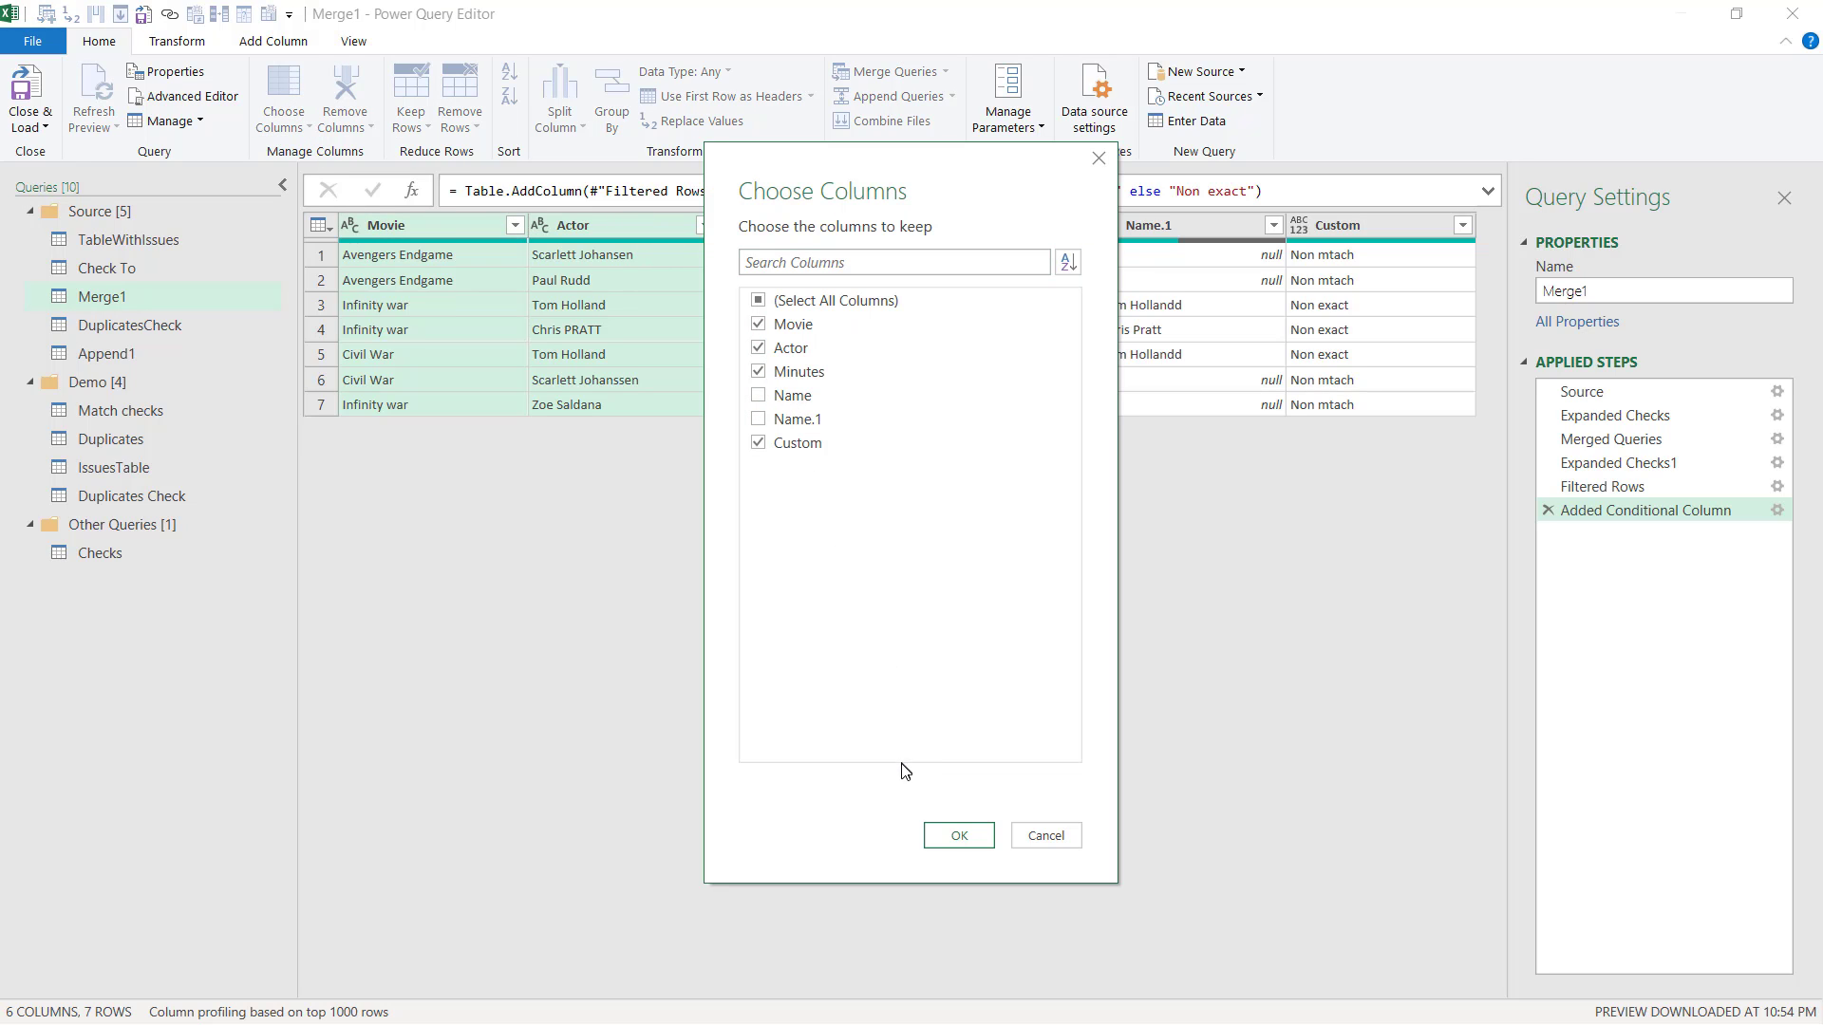
left_click(944, 840)
Step: Rename the Append1 query to IssuesLog
left_click(155, 359)
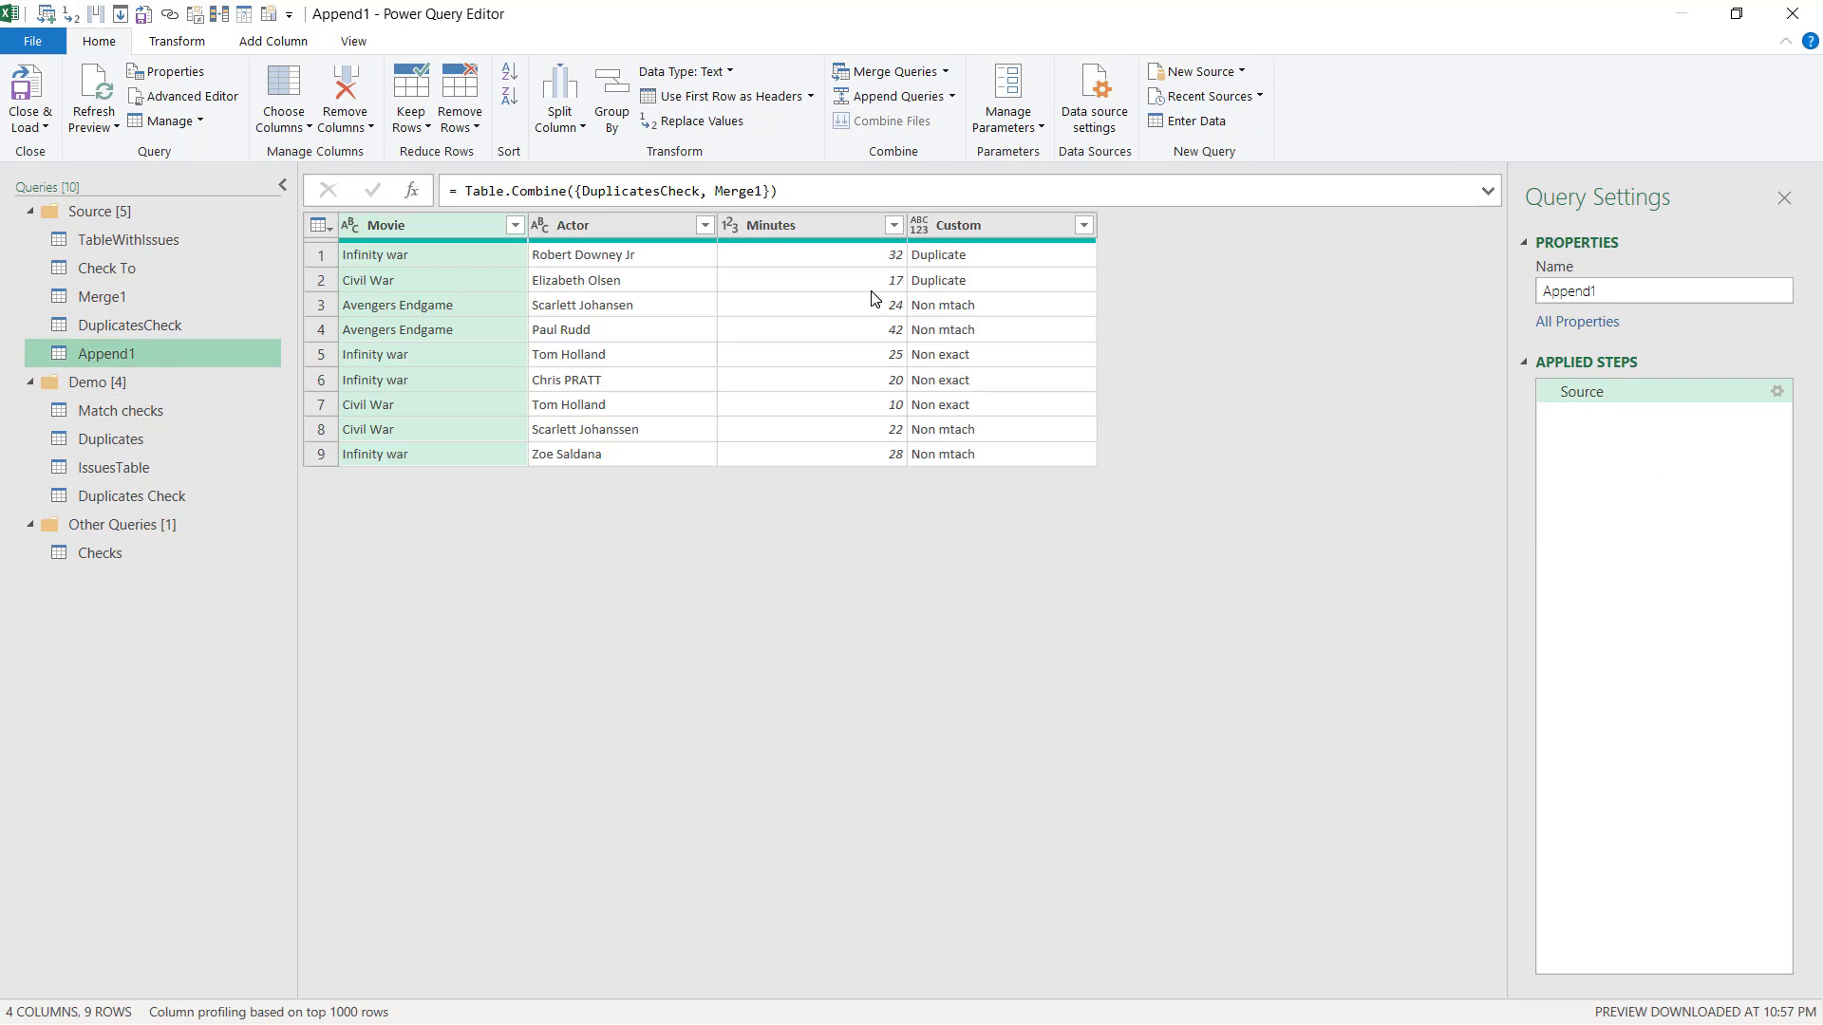
double_click(1613, 289)
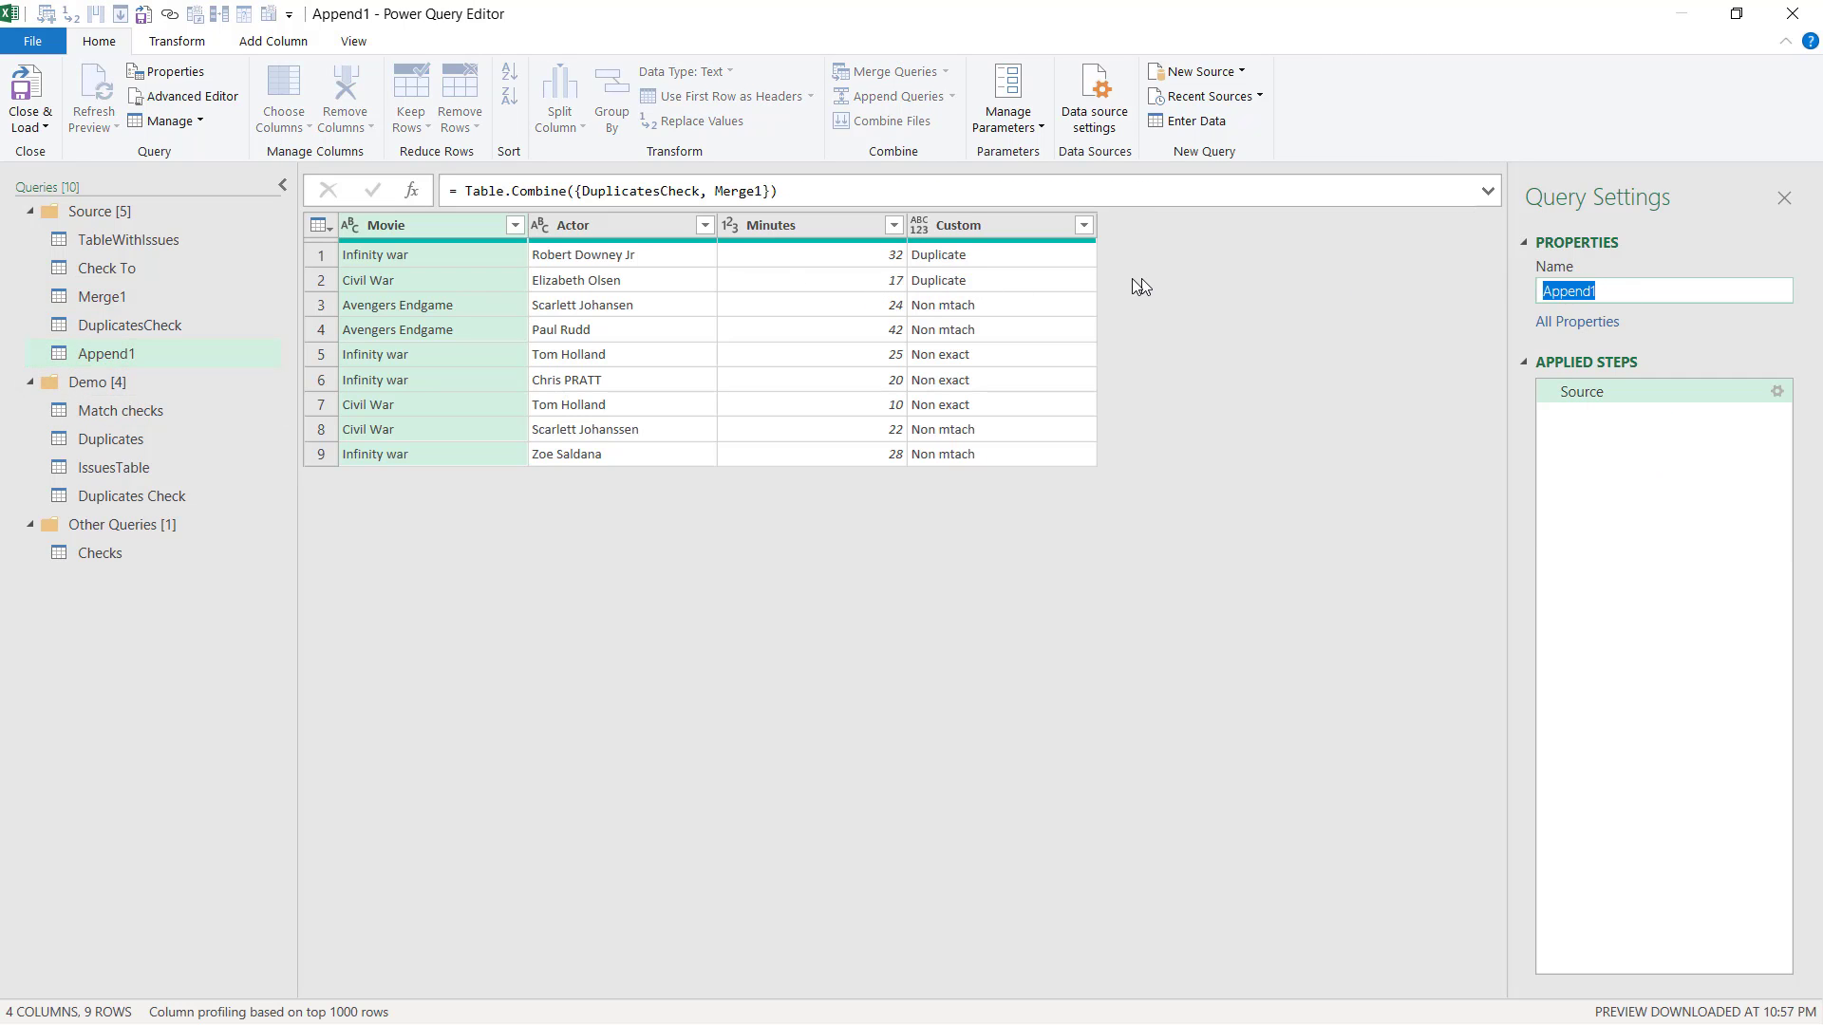
key("BackSpace")
key("Return")
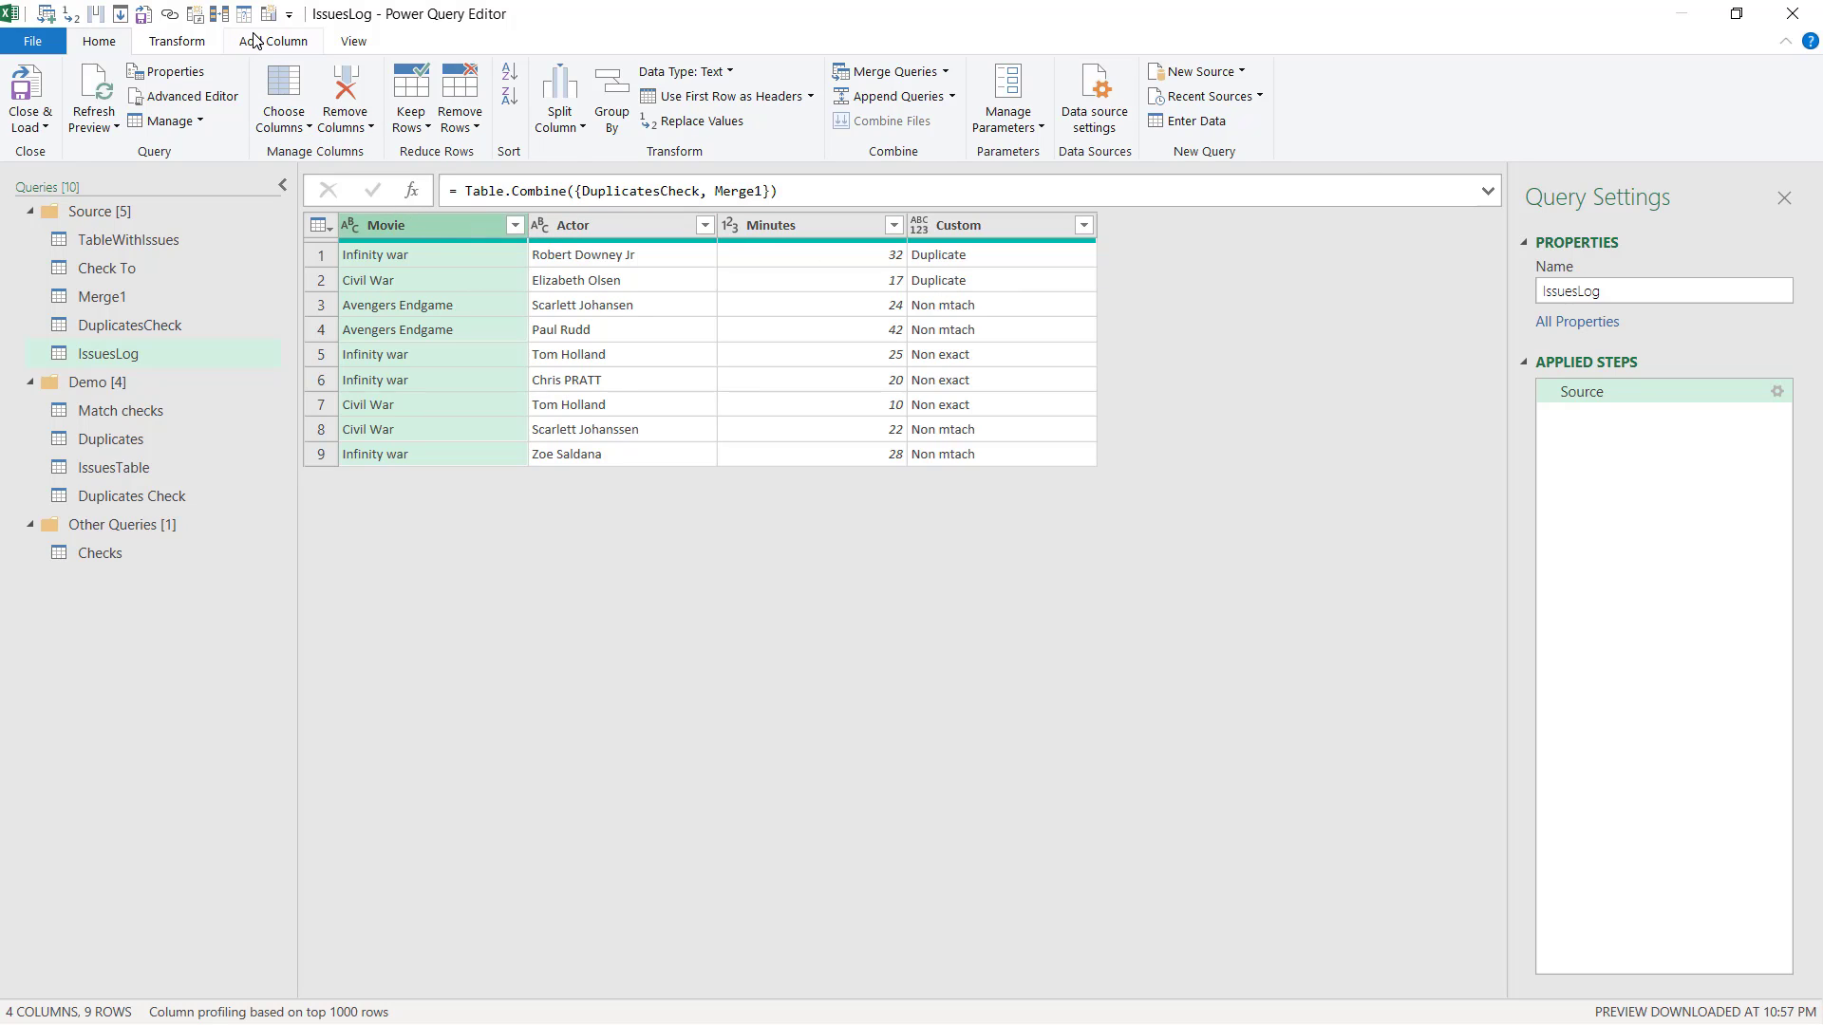
left_click(357, 40)
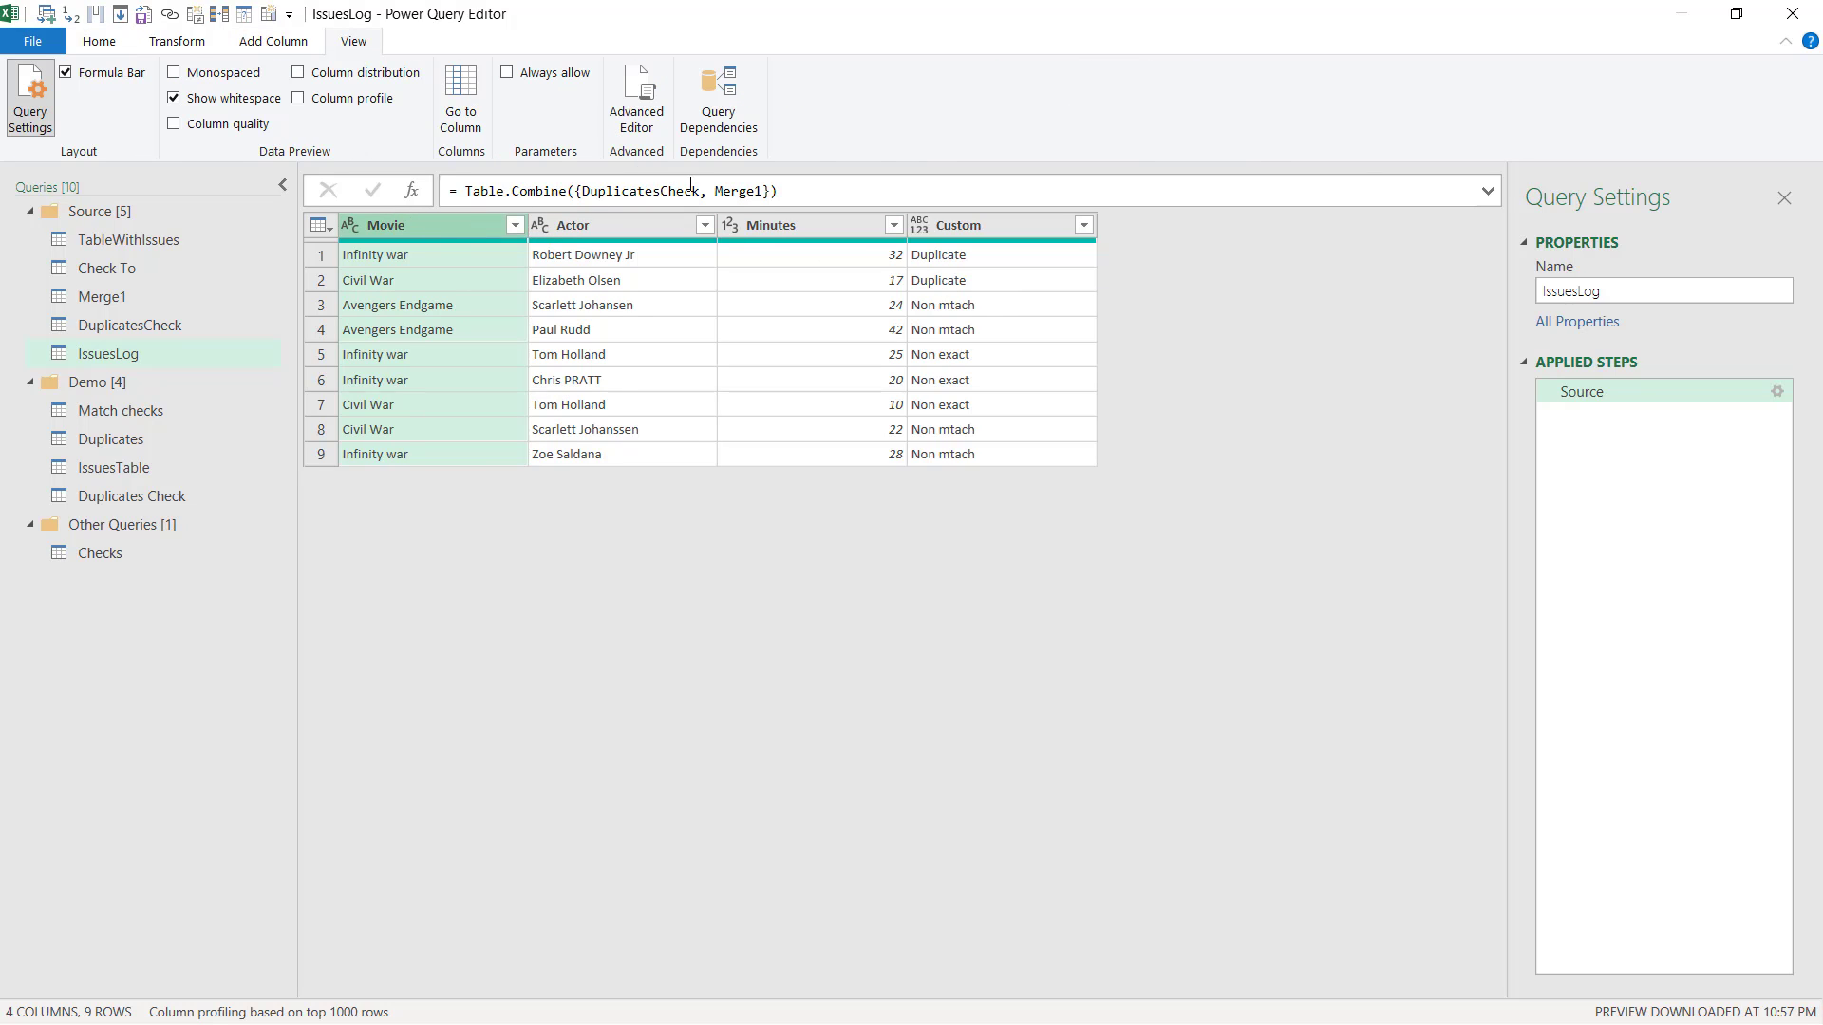
left_click(718, 95)
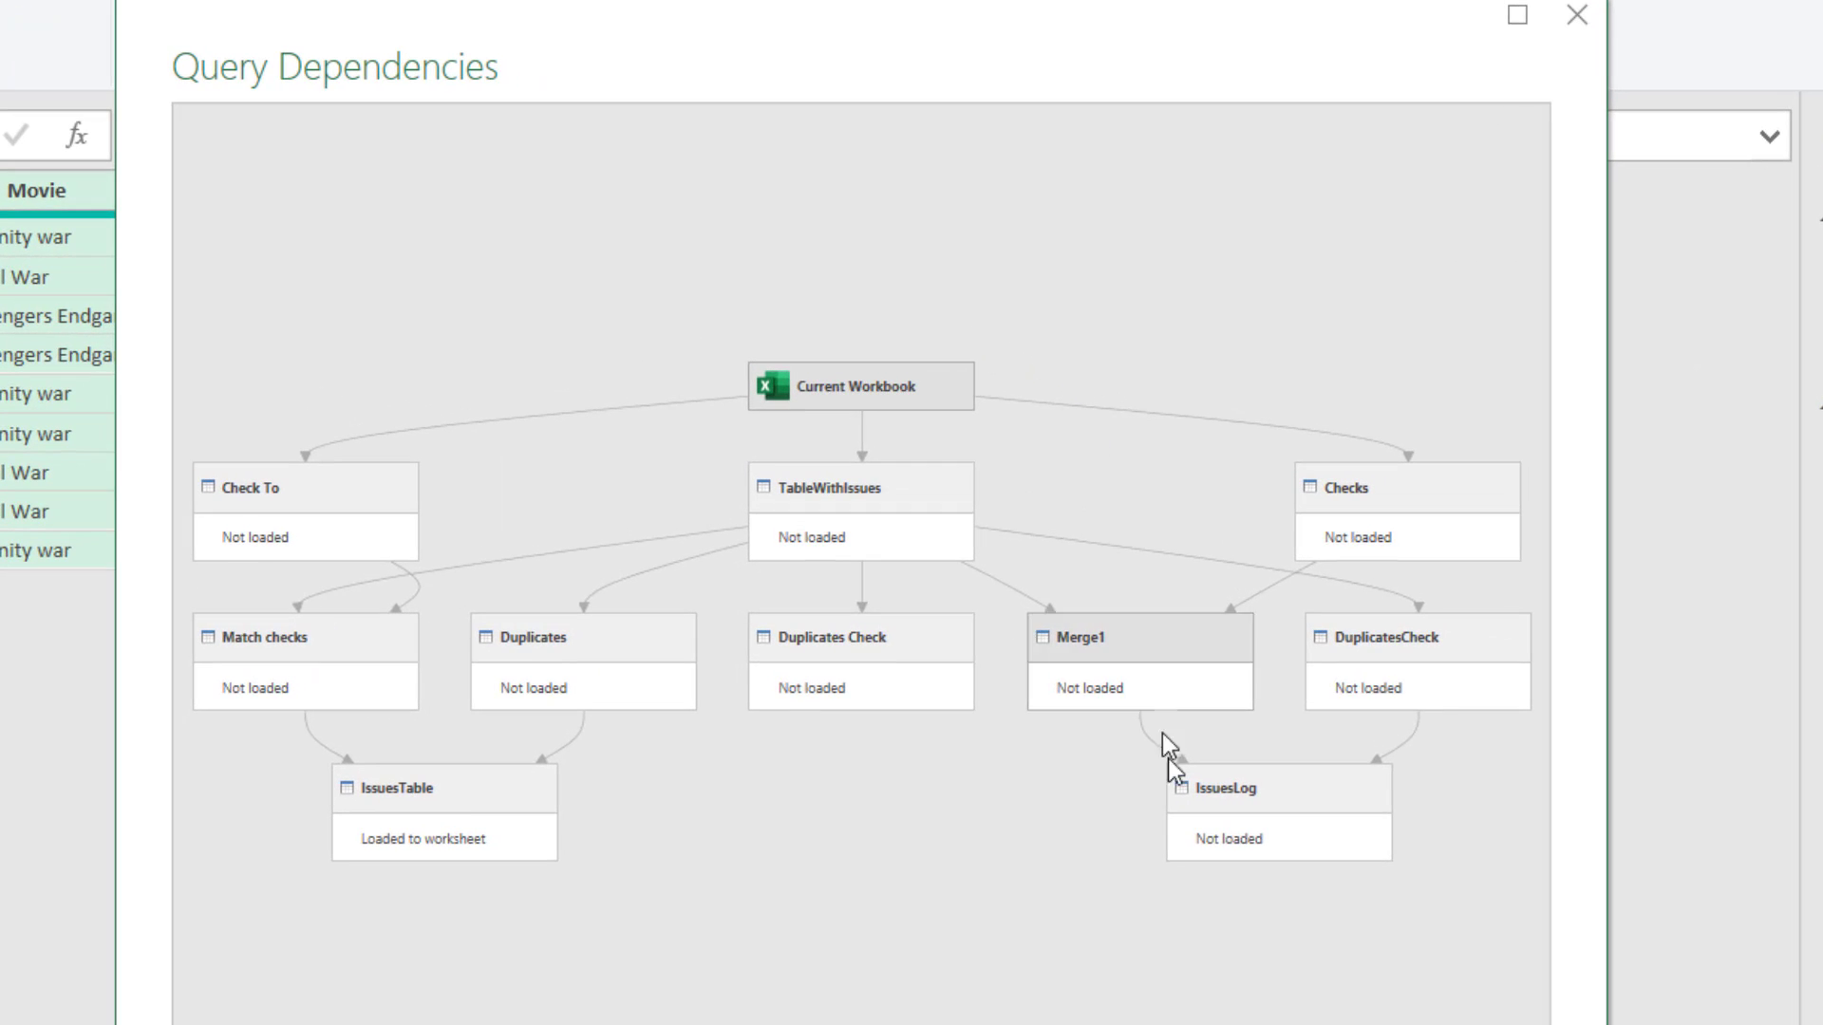
left_click(1240, 801)
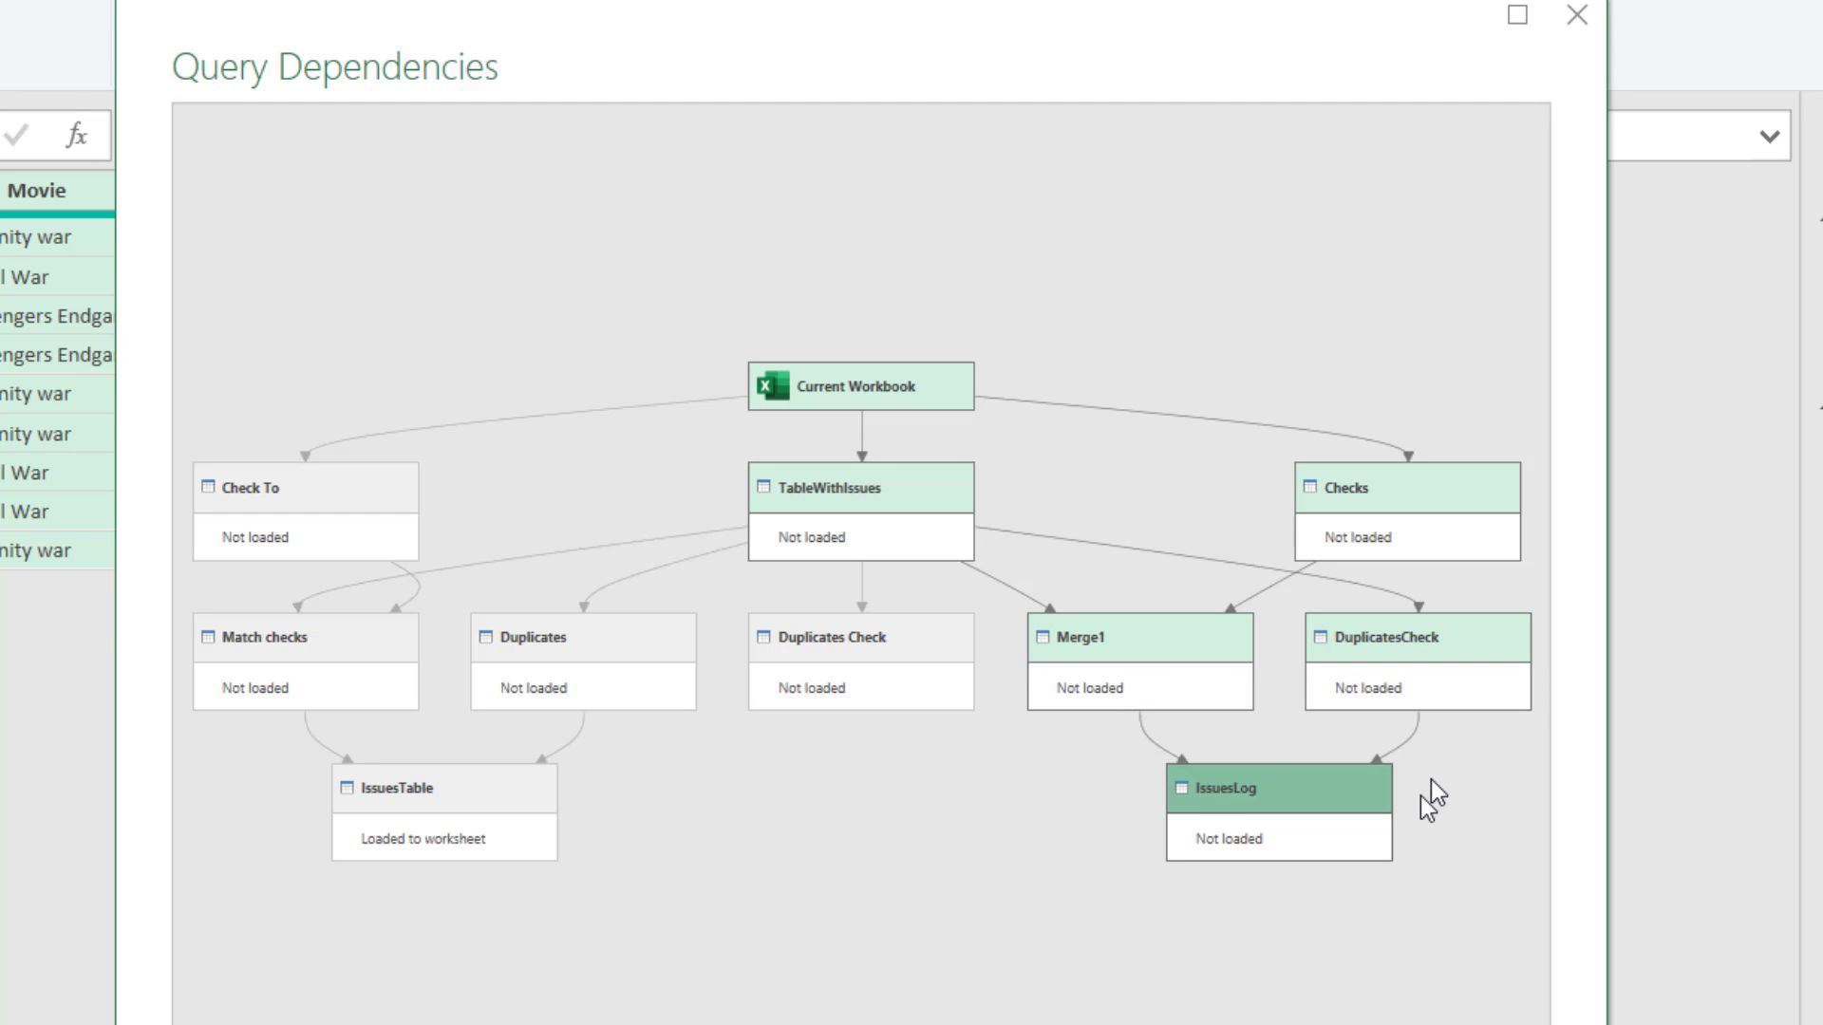
left_click(1147, 653)
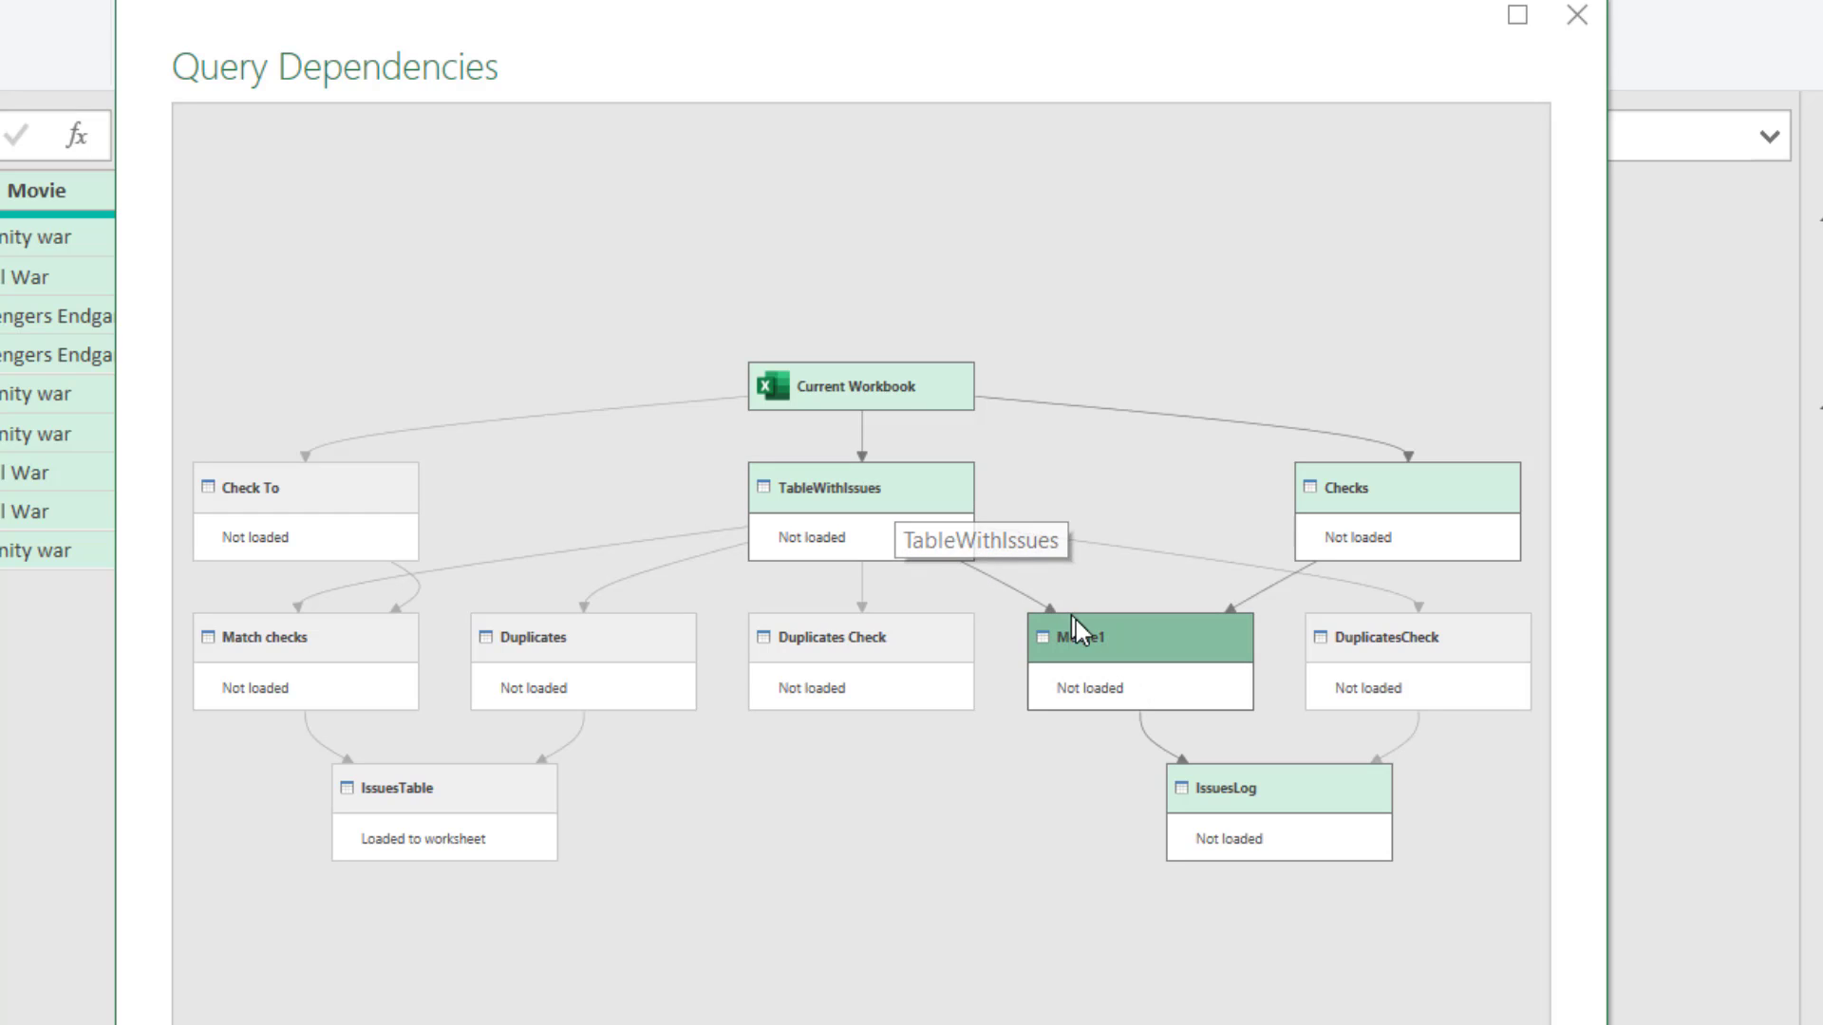
left_click(1416, 638)
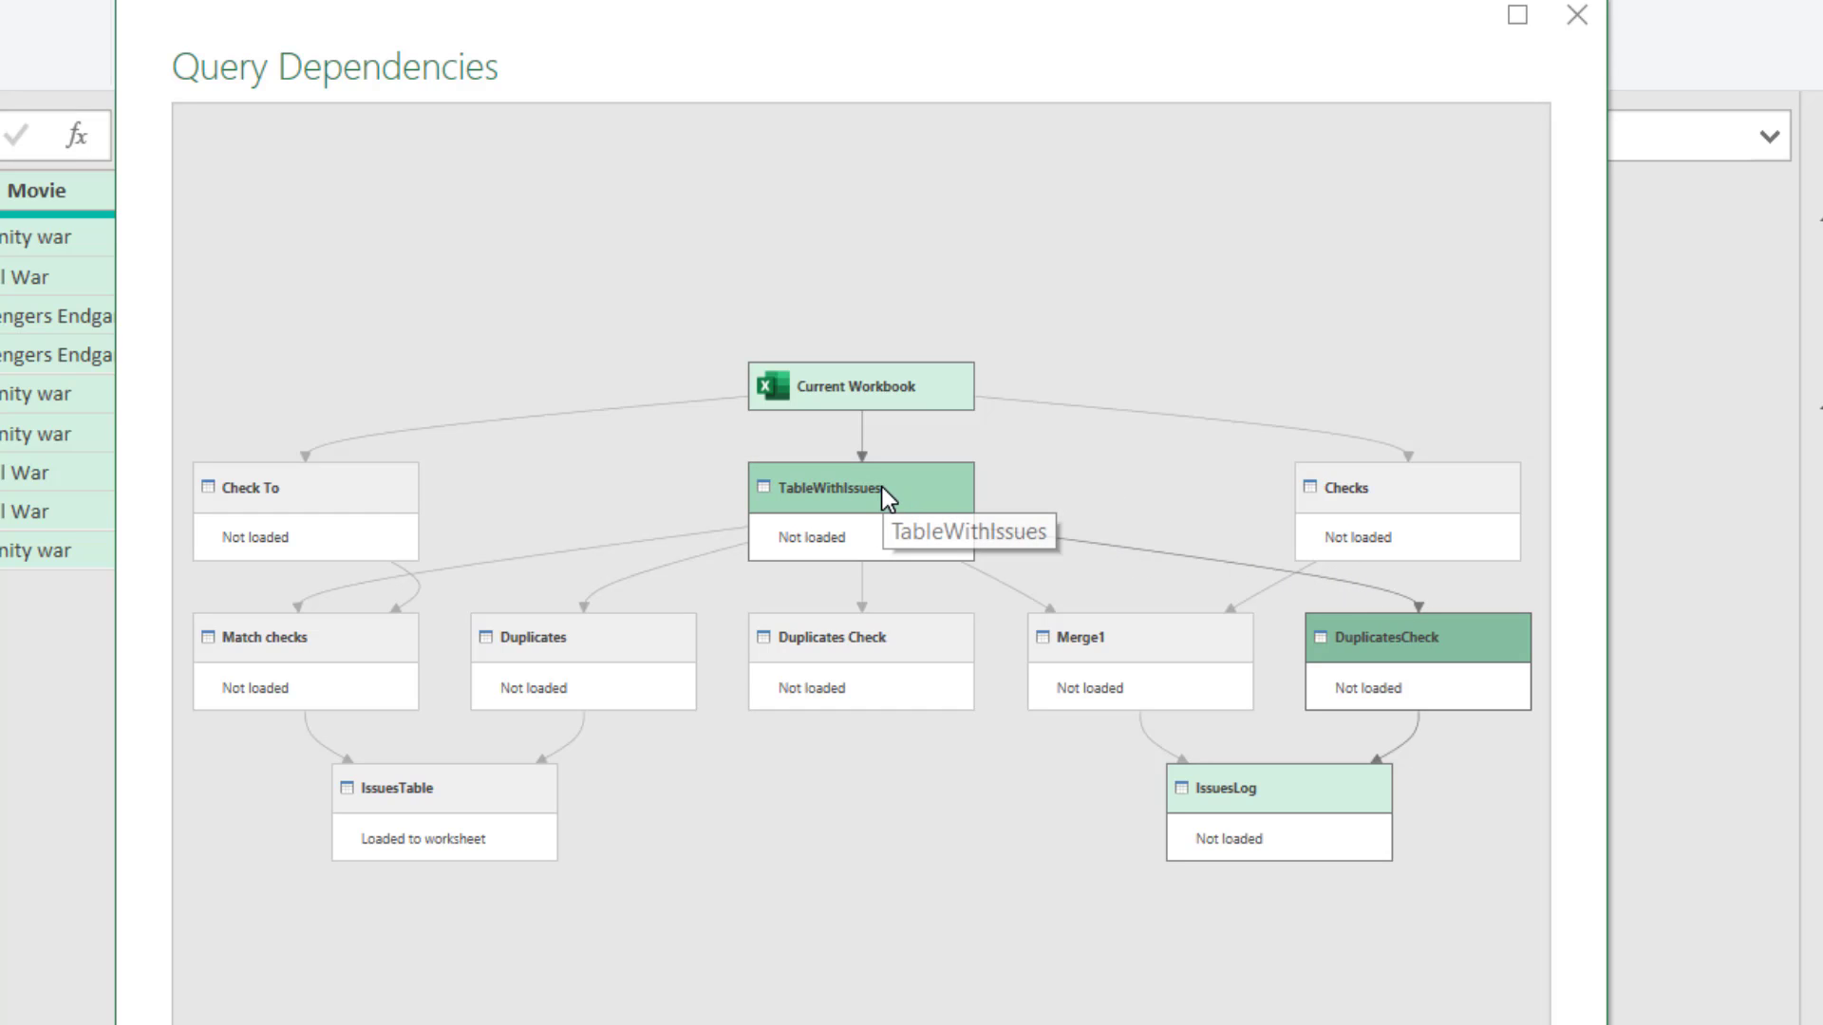
left_click(879, 395)
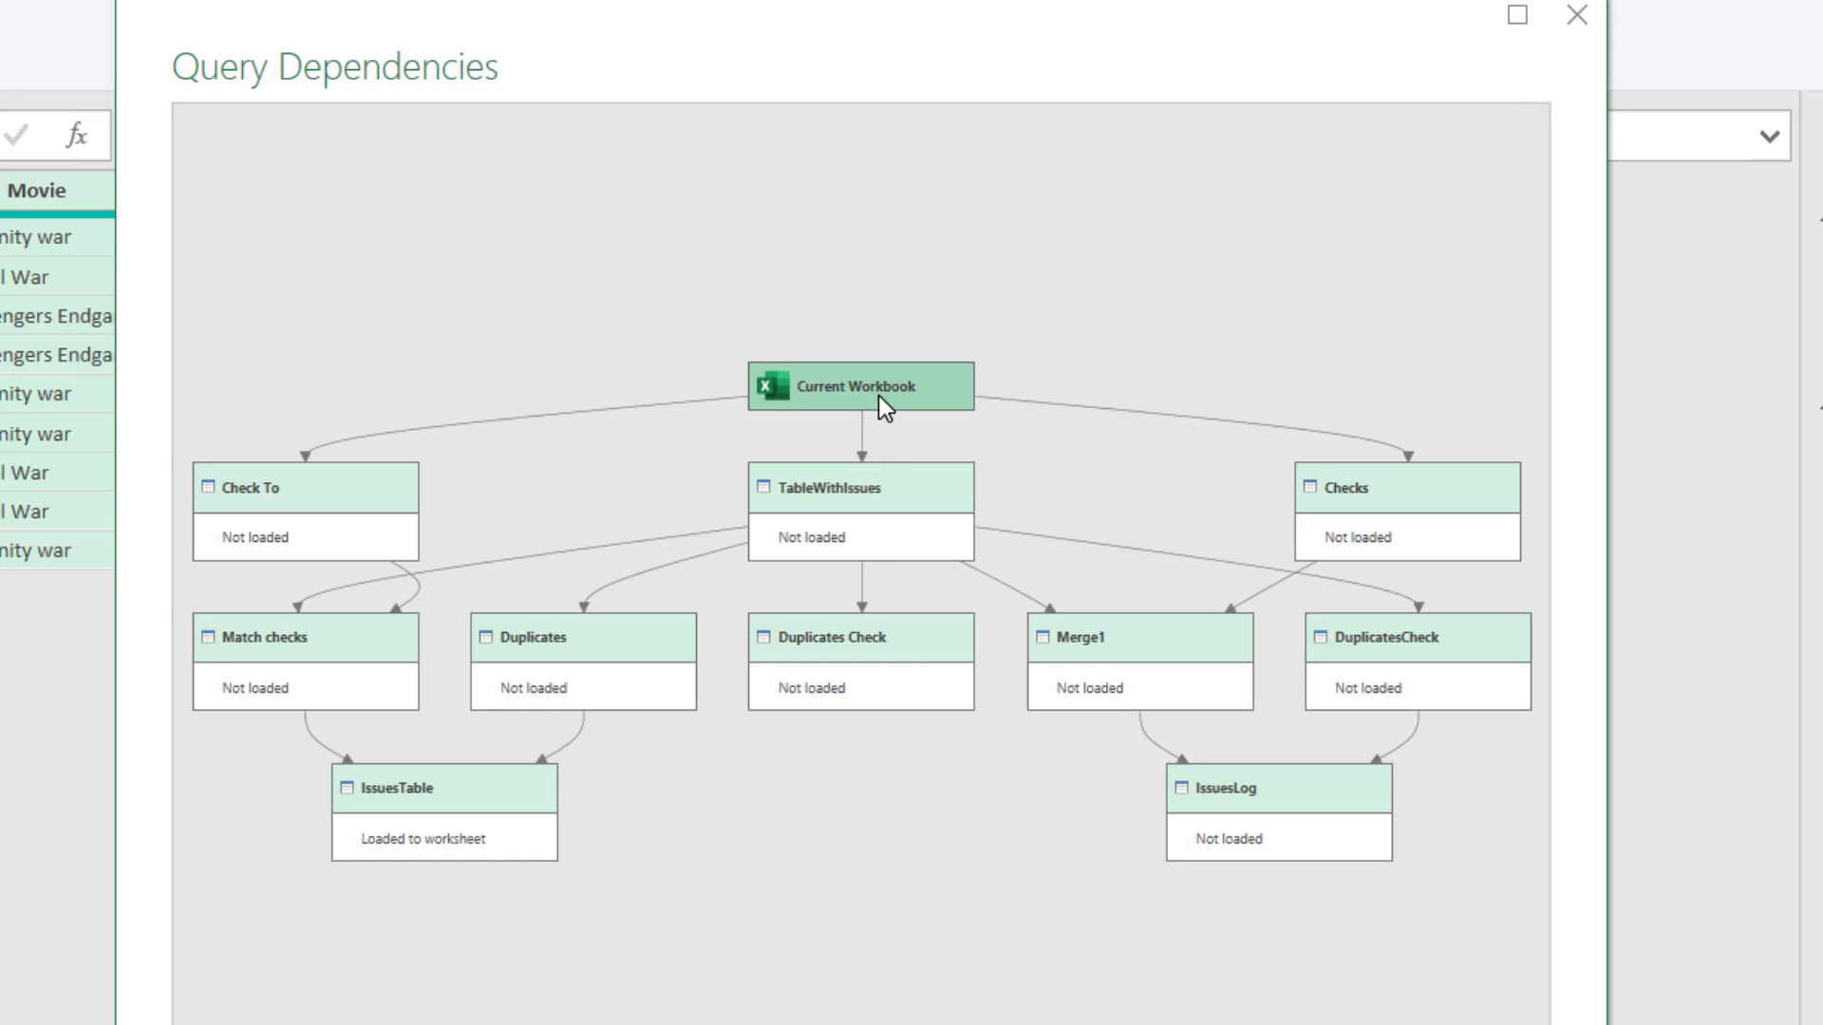
left_click(919, 490)
left_click(1241, 690)
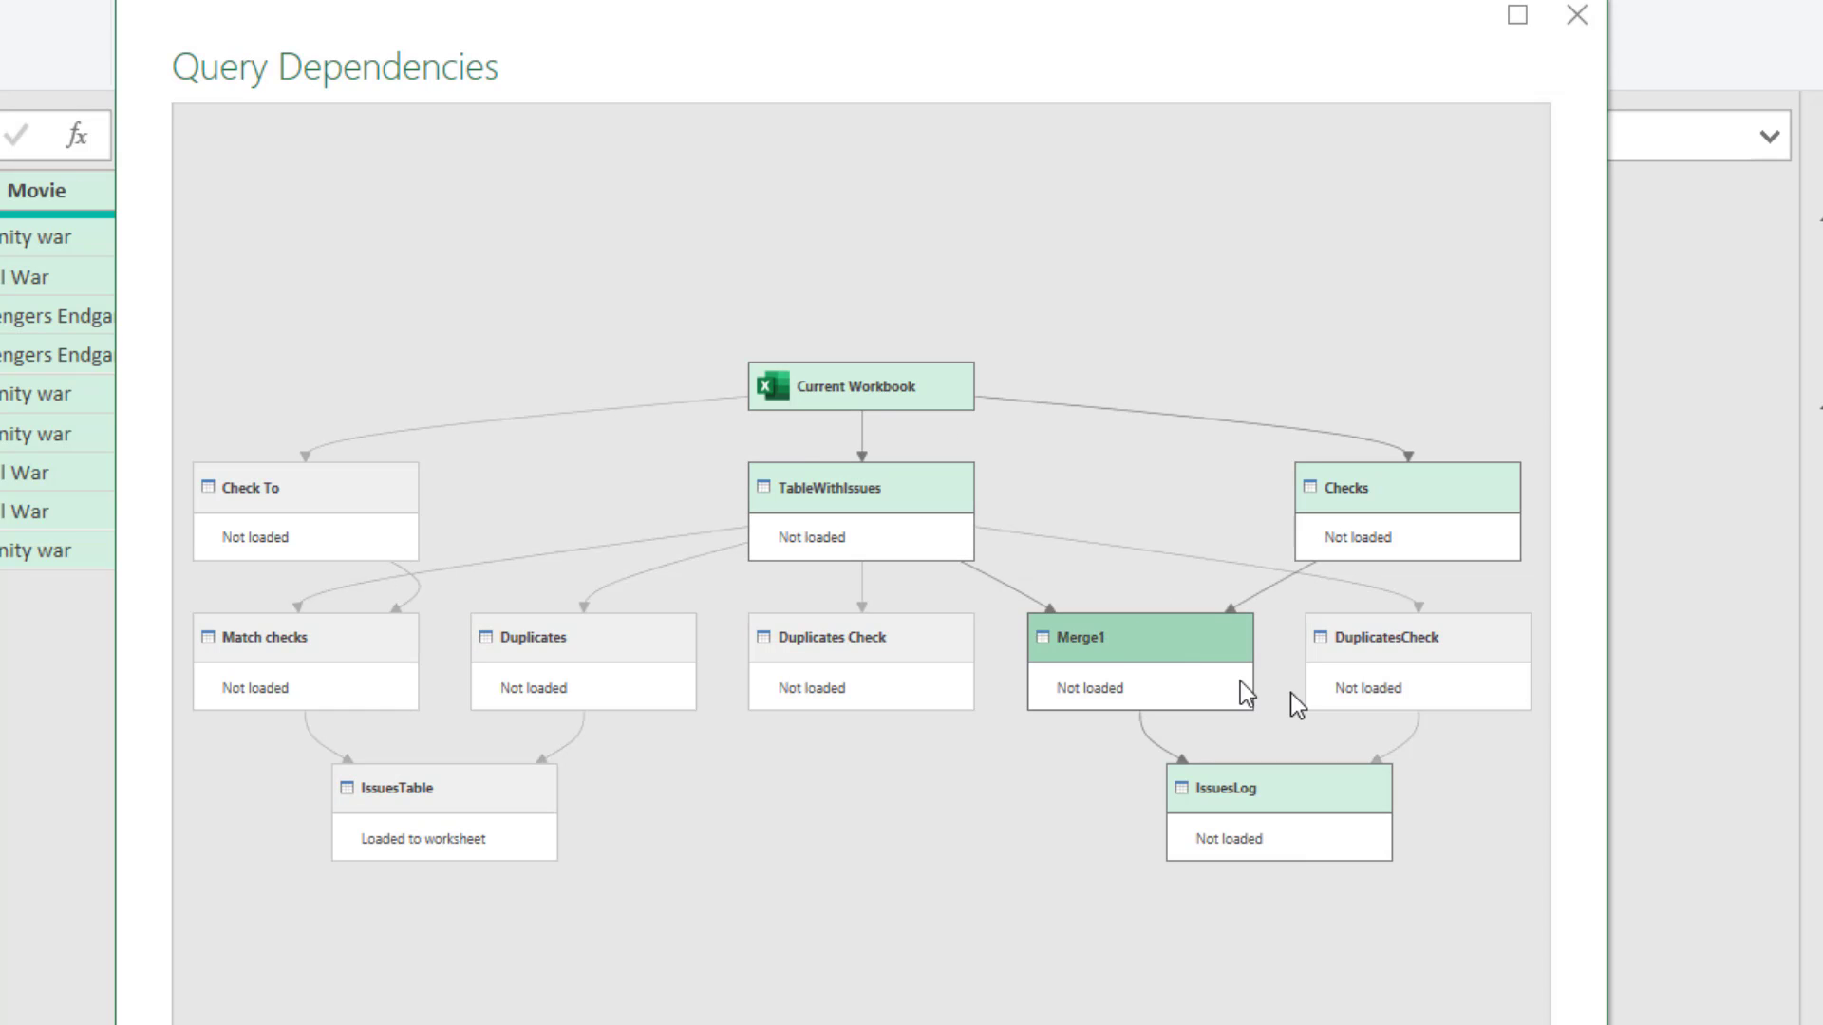
left_click(1409, 651)
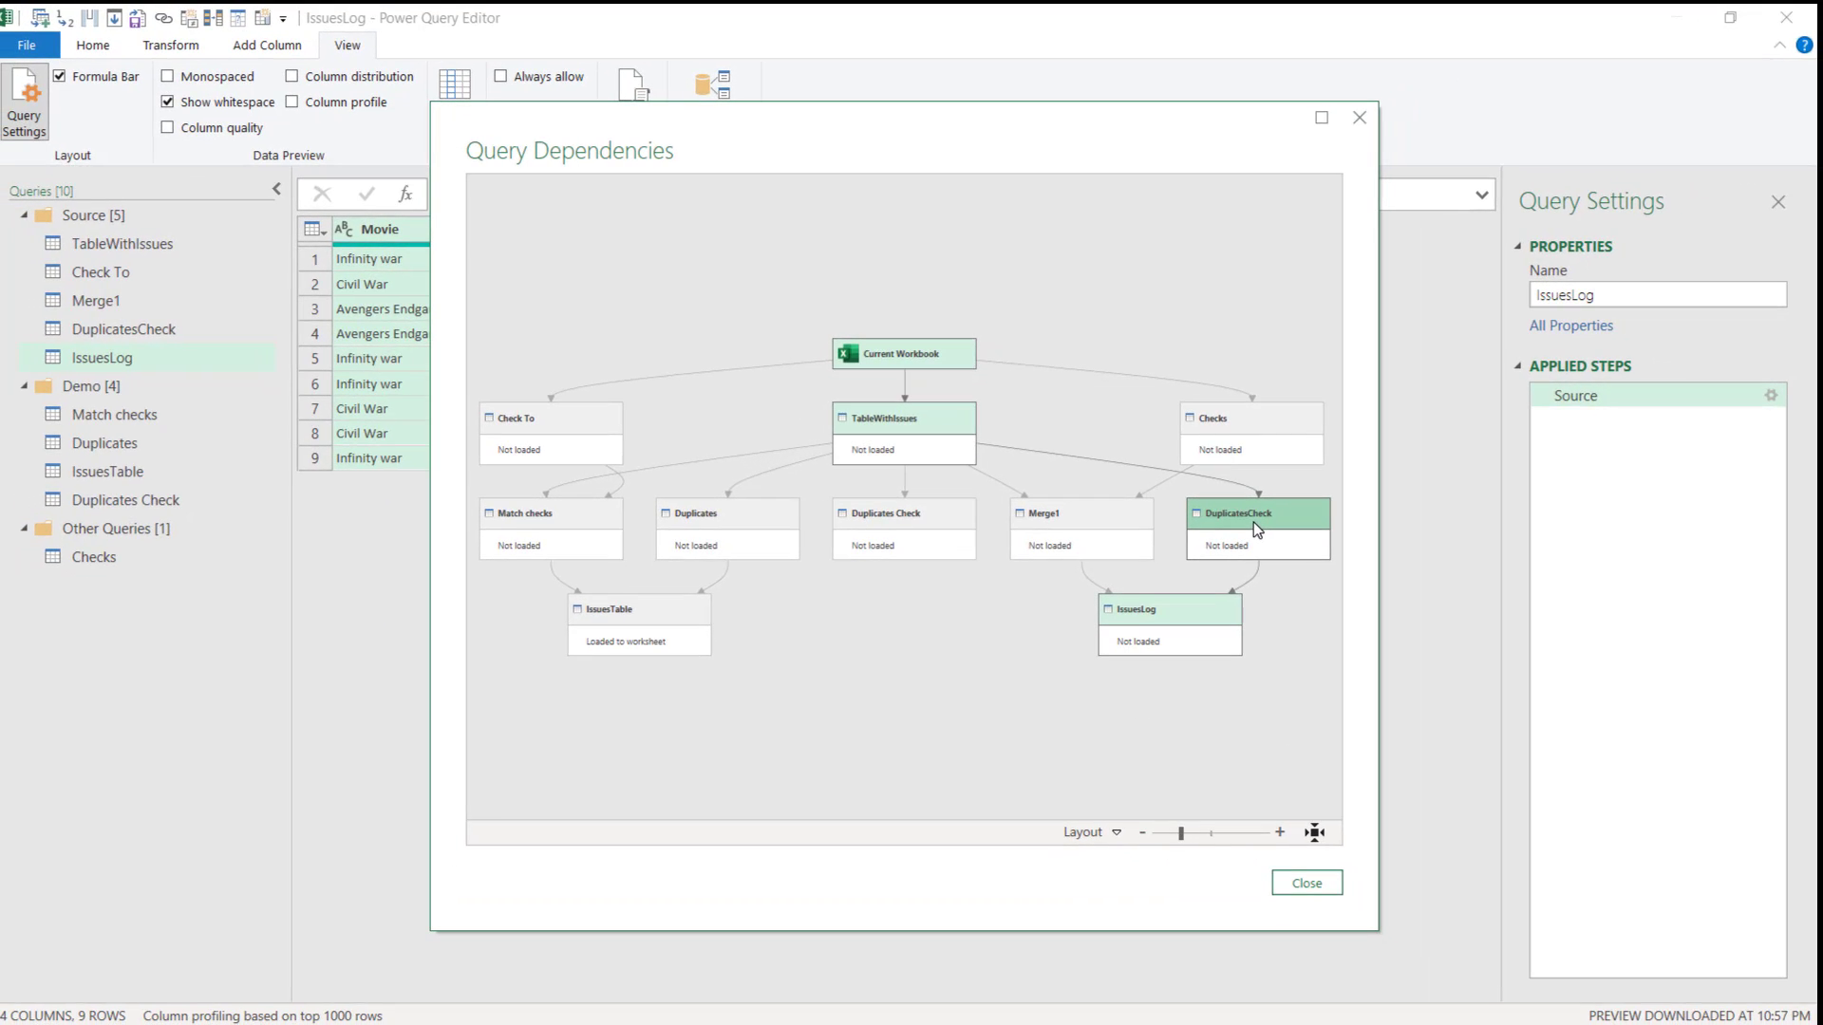
left_click(1303, 885)
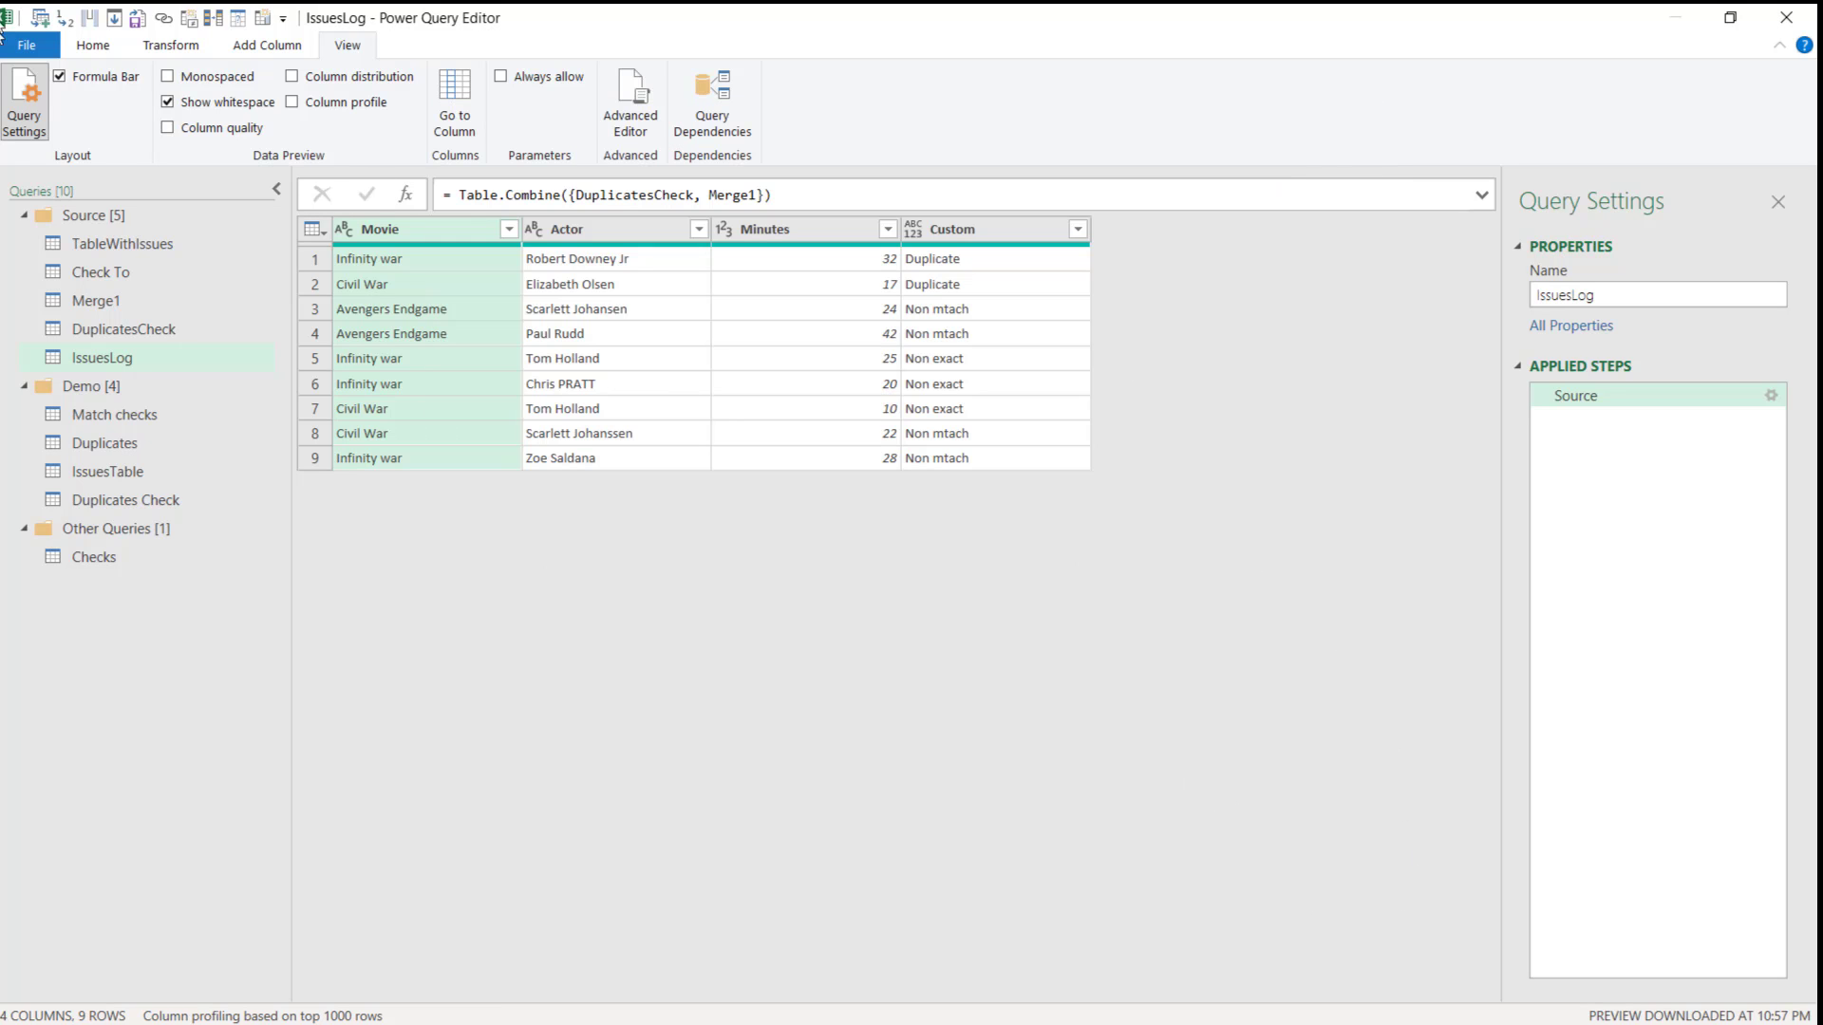
left_click(93, 45)
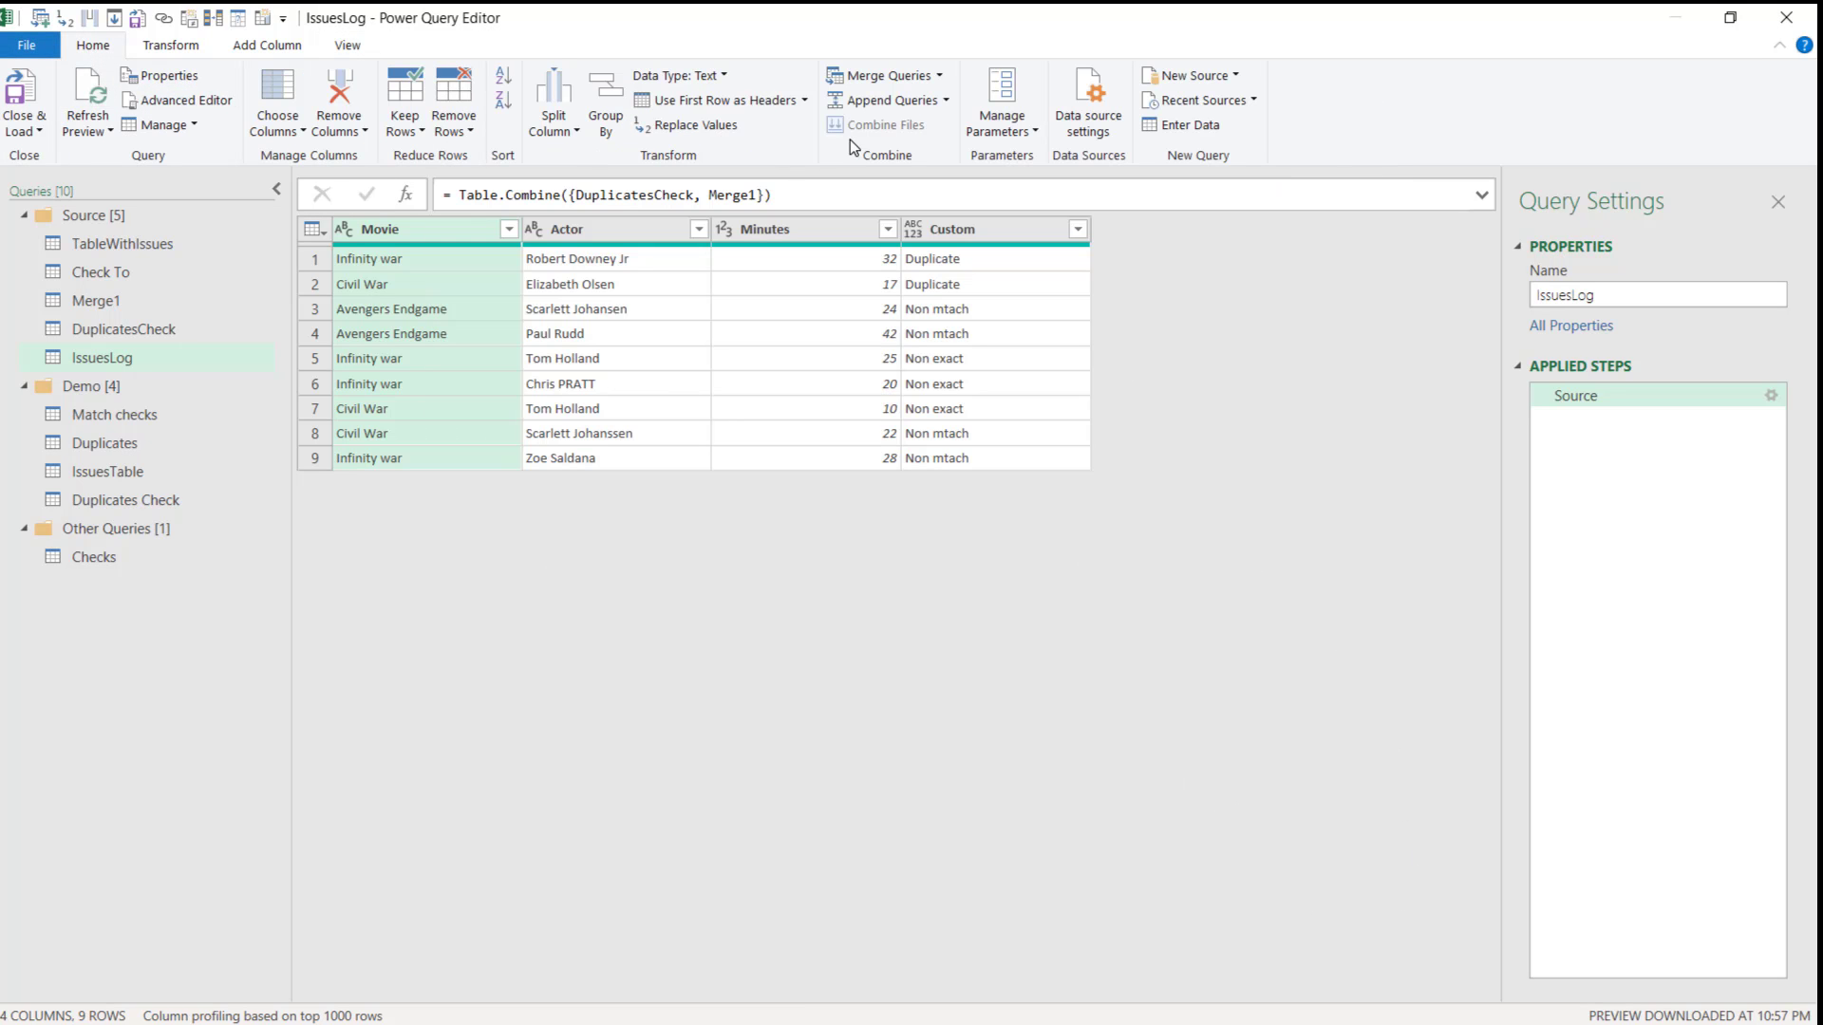
left_click(1192, 75)
mouse_move(1204, 103)
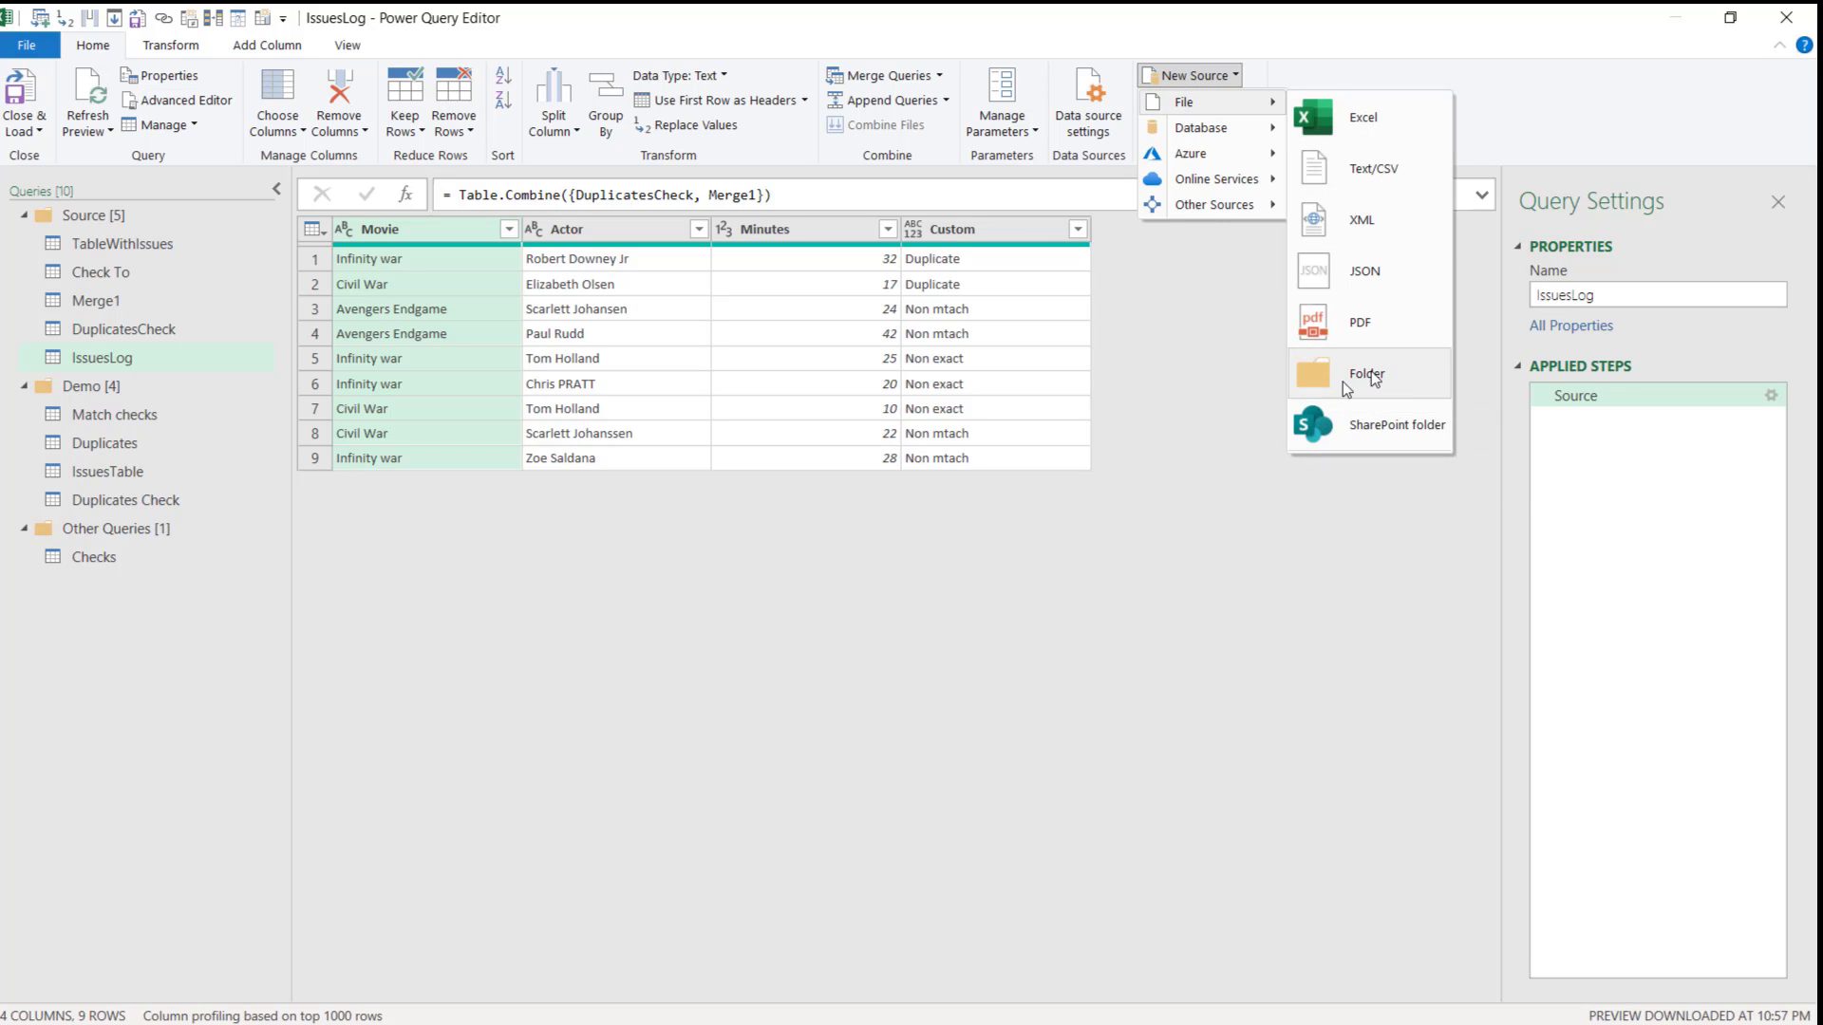
left_click(1225, 375)
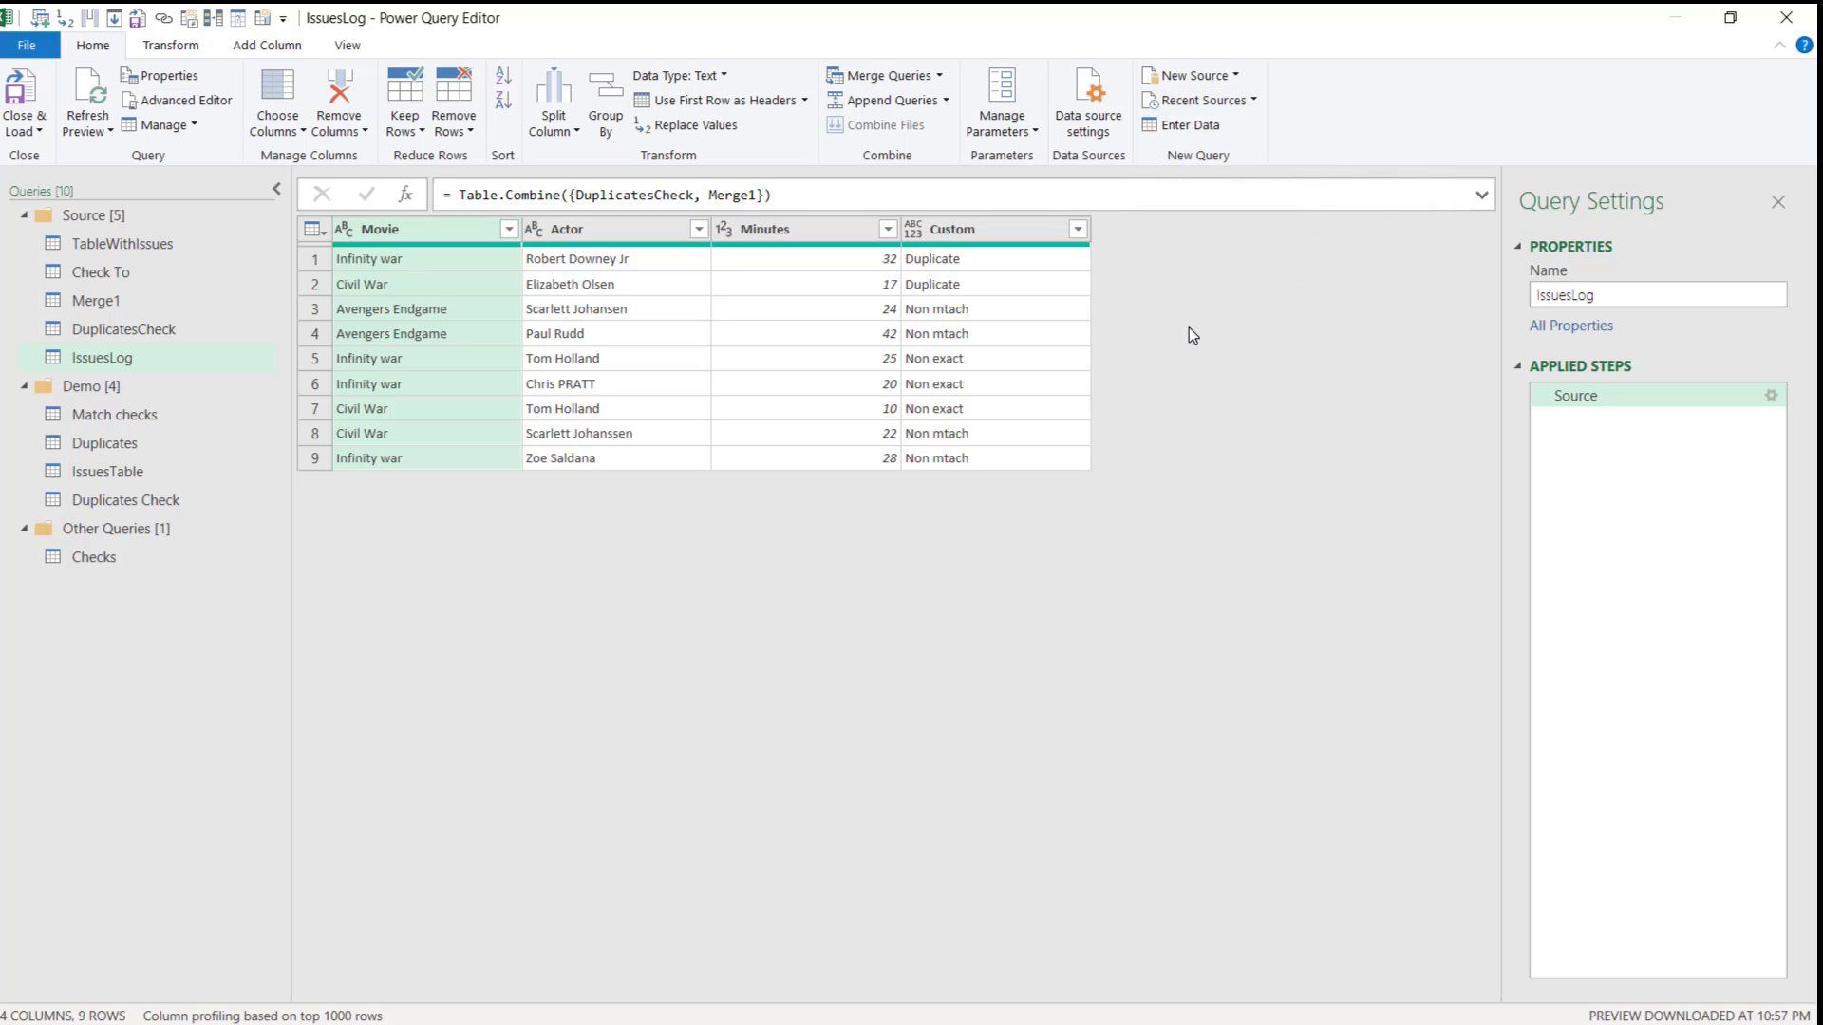
left_click(980, 238)
left_click(451, 231)
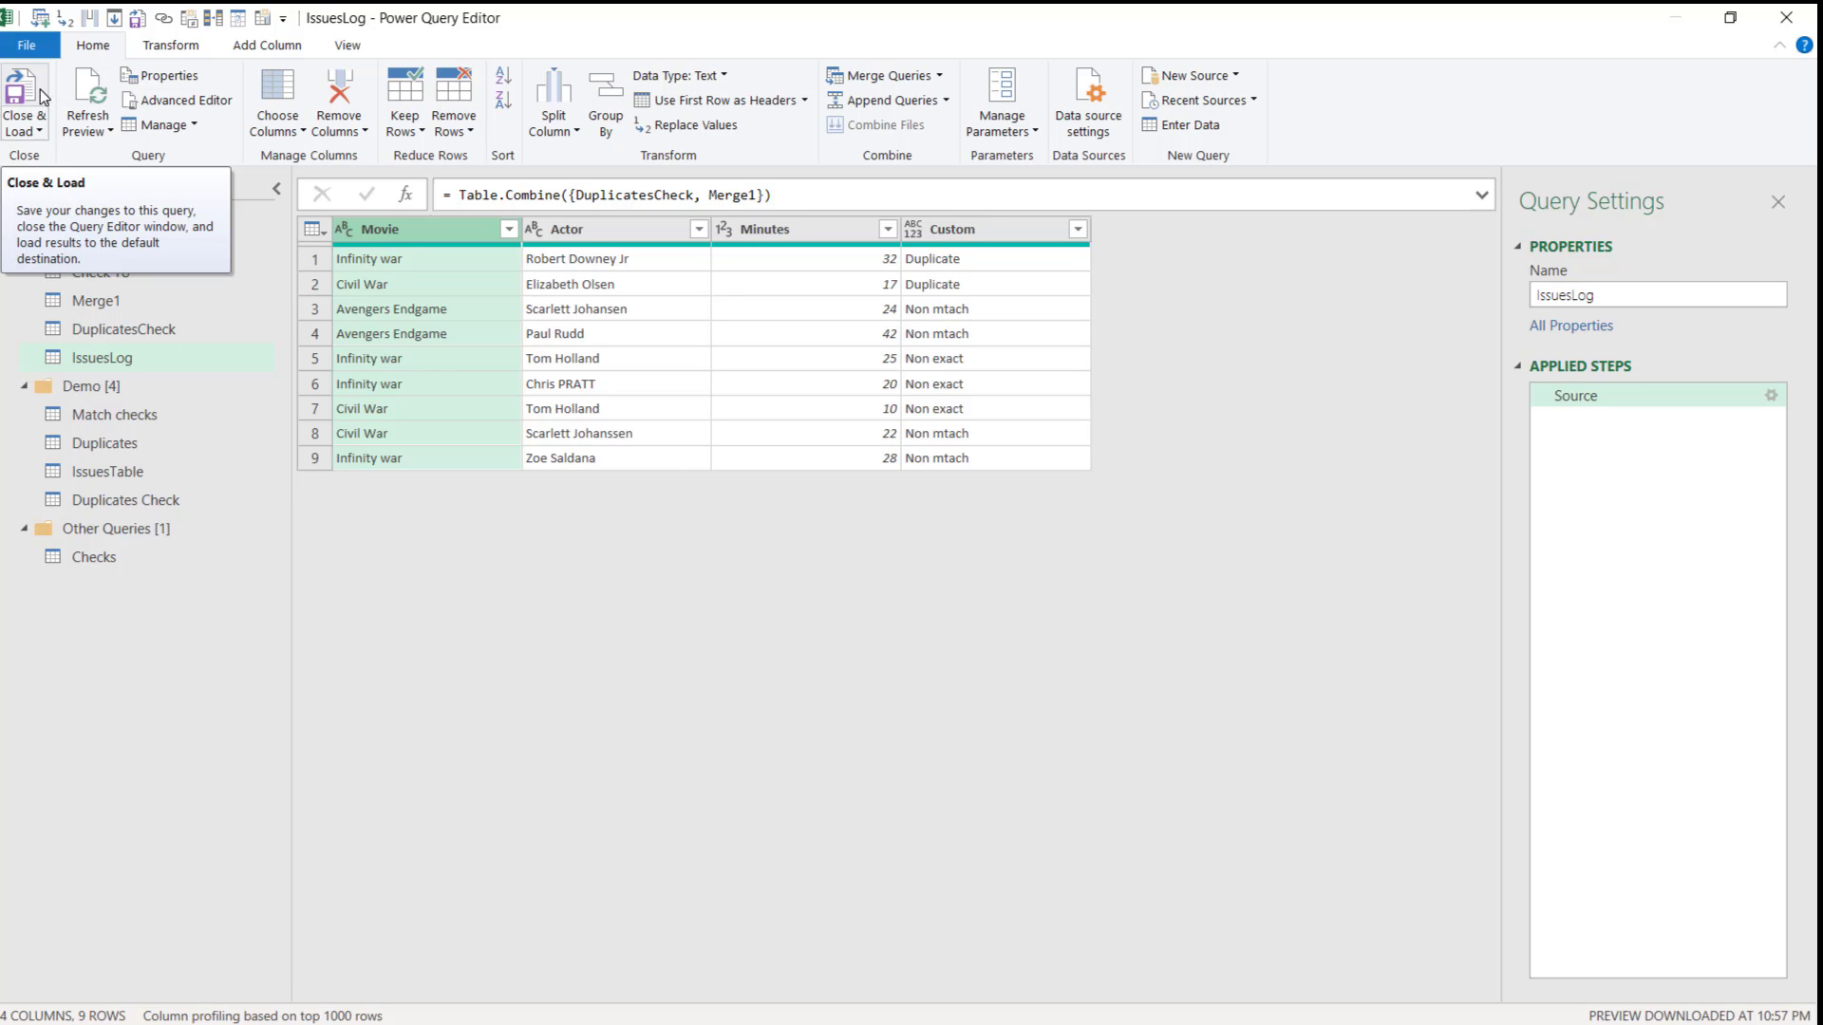
Step: Confirm custom default load settings in Query Options, with neither worksheet nor Data Model ticked
left_click(28, 47)
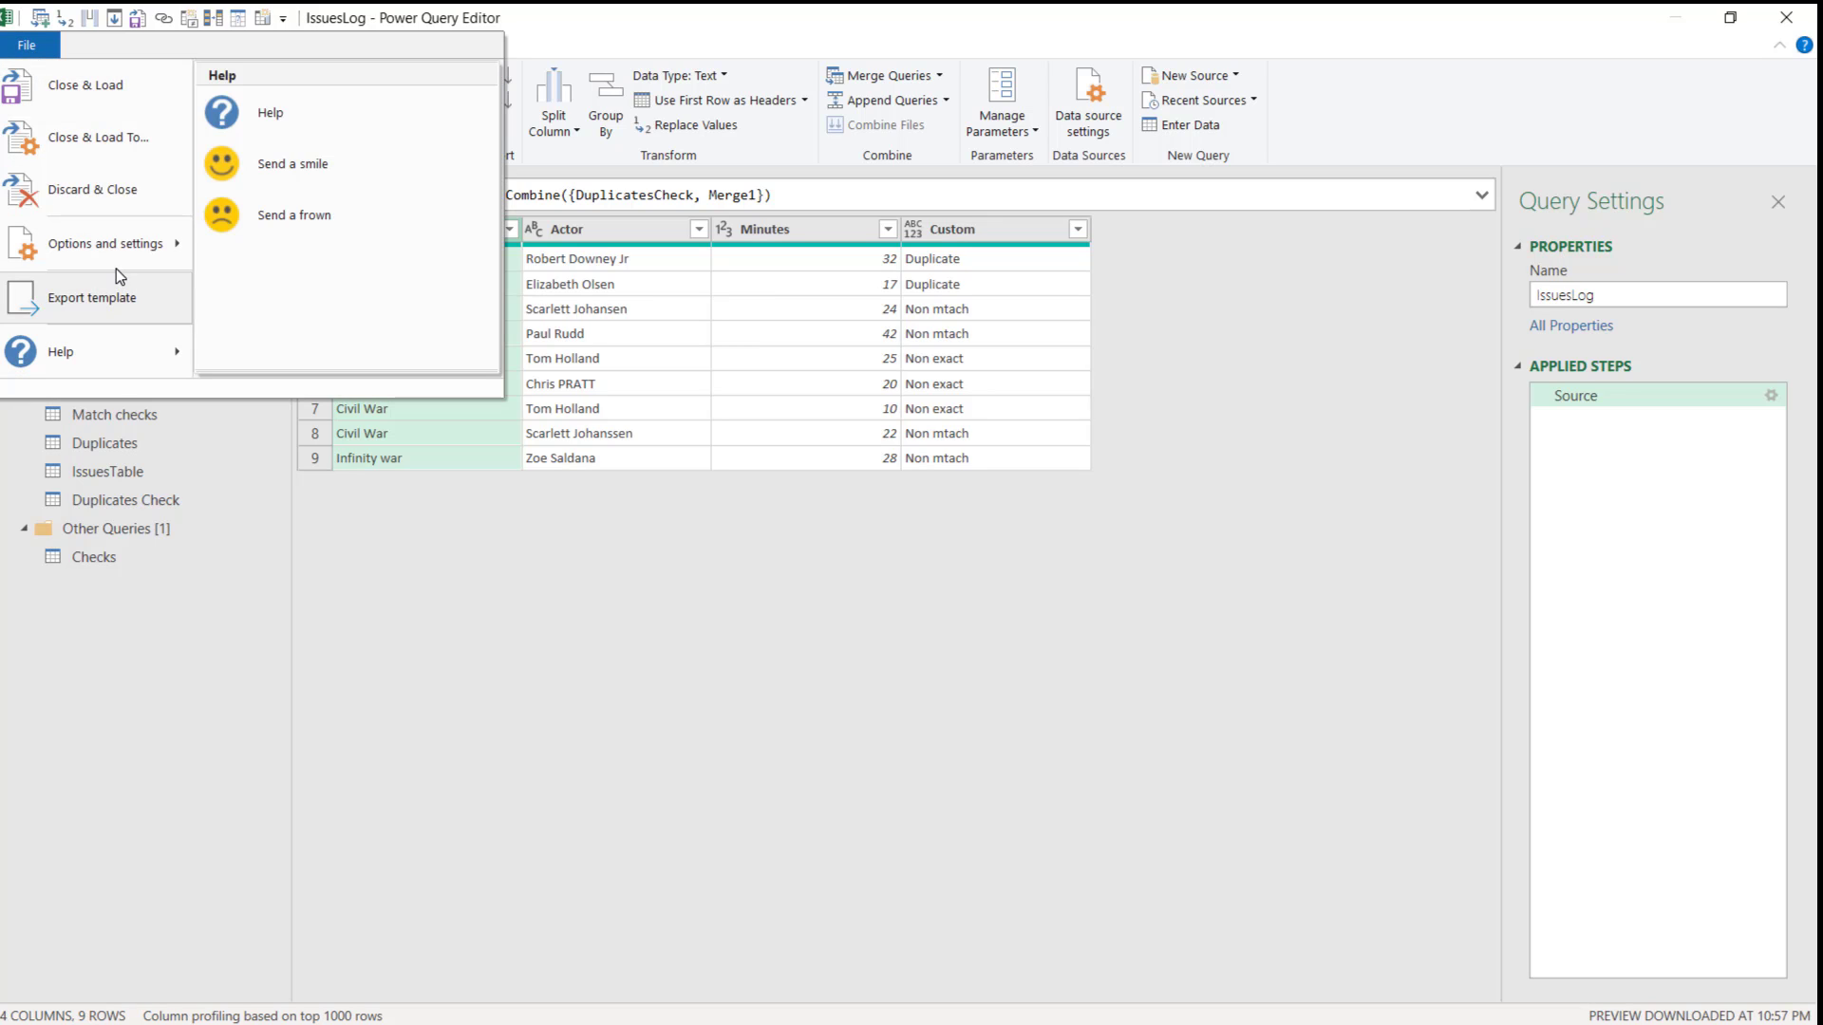
mouse_move(116, 265)
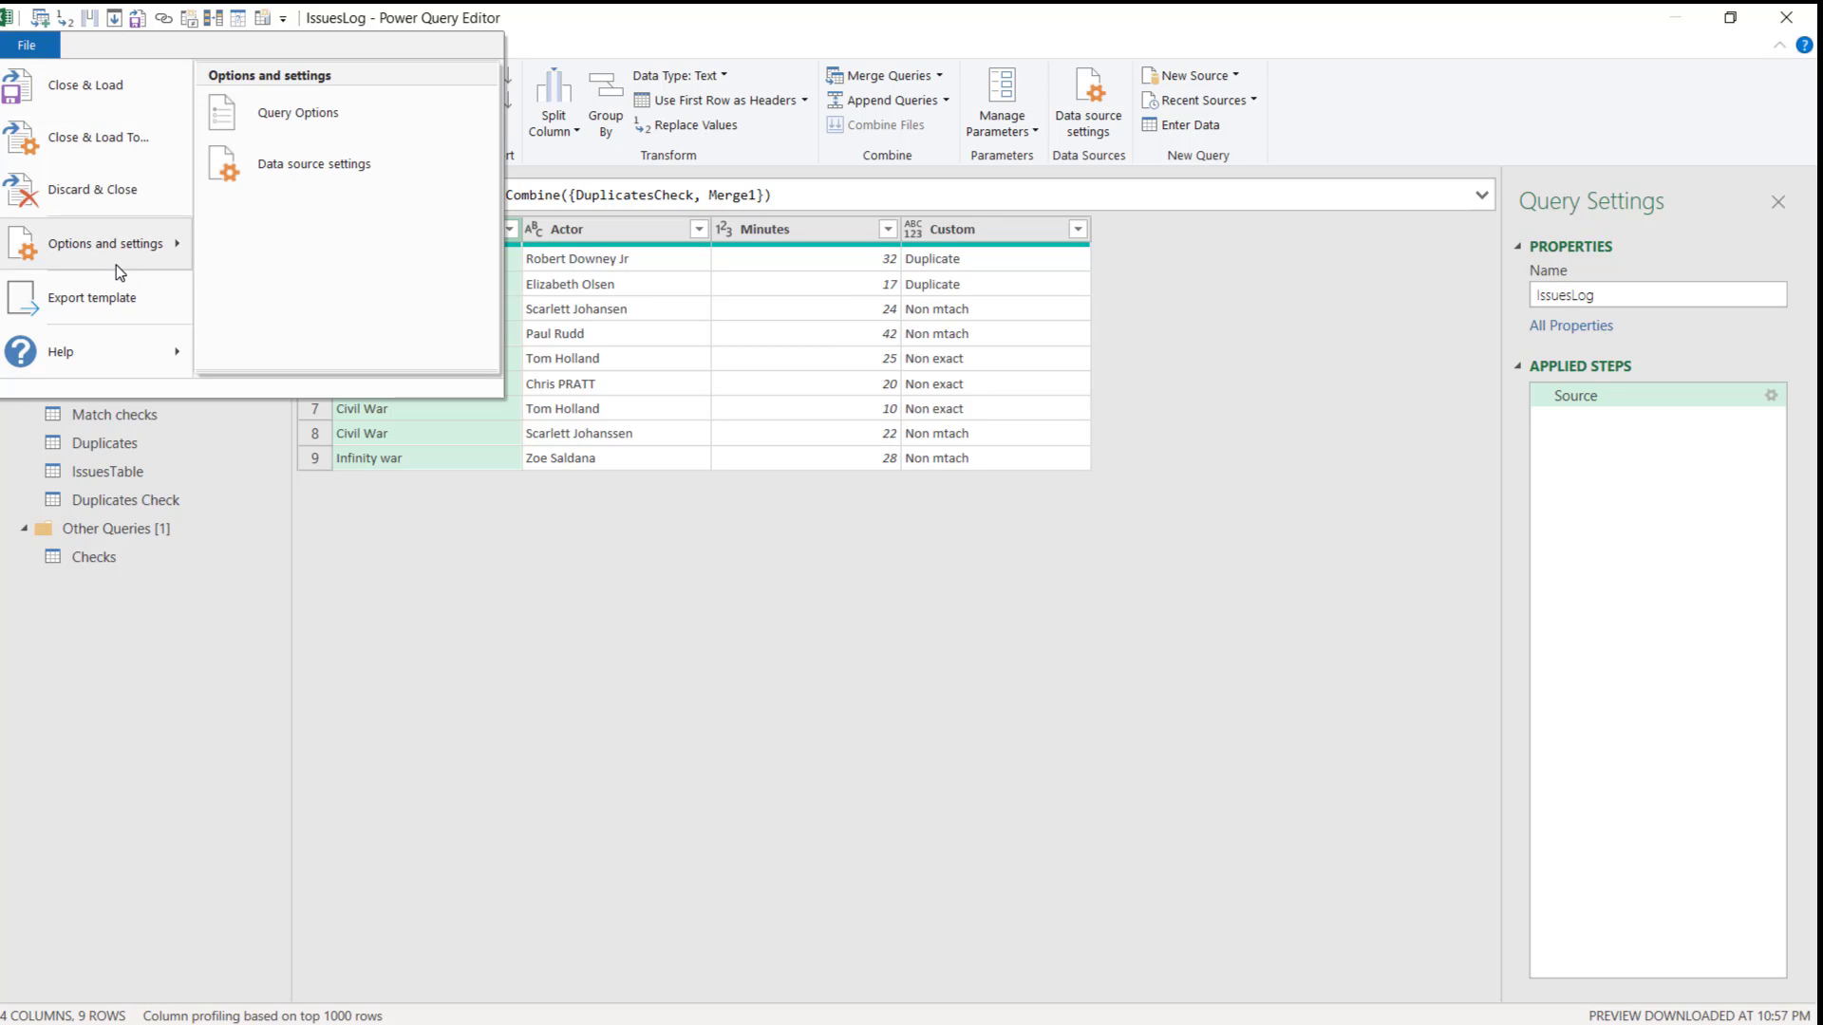
left_click(272, 125)
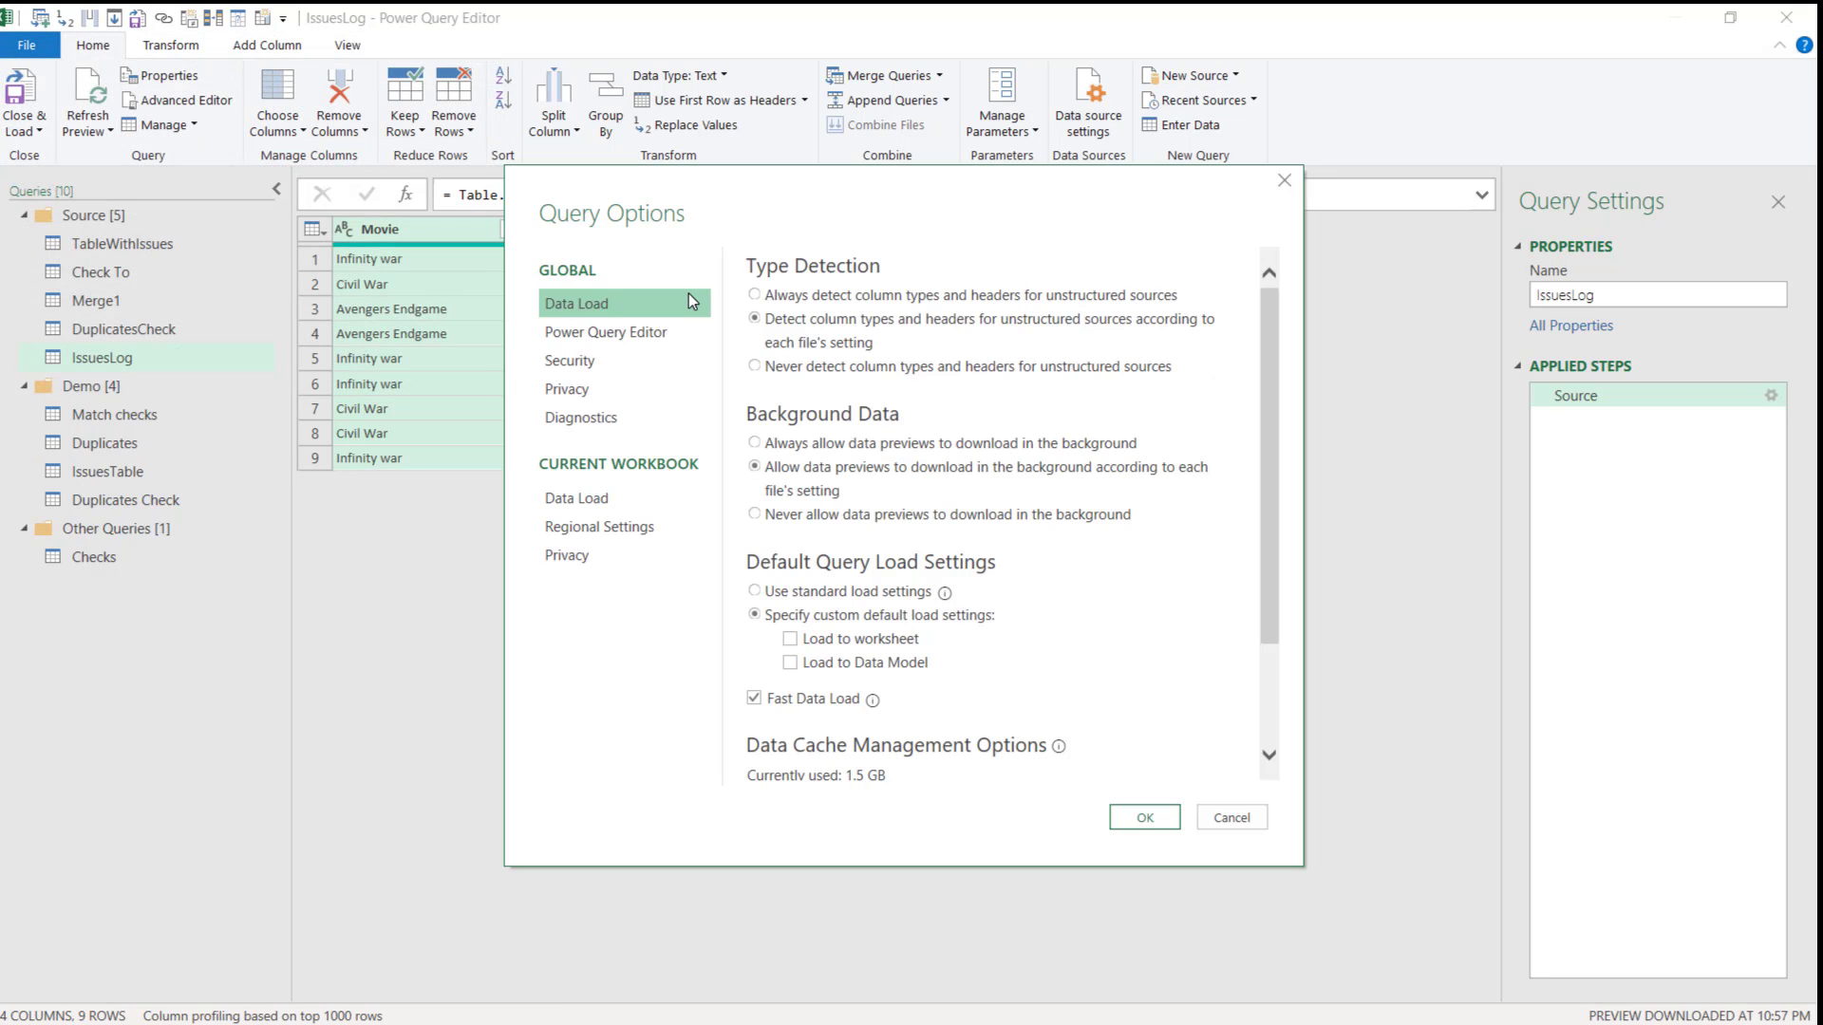
left_click(767, 617)
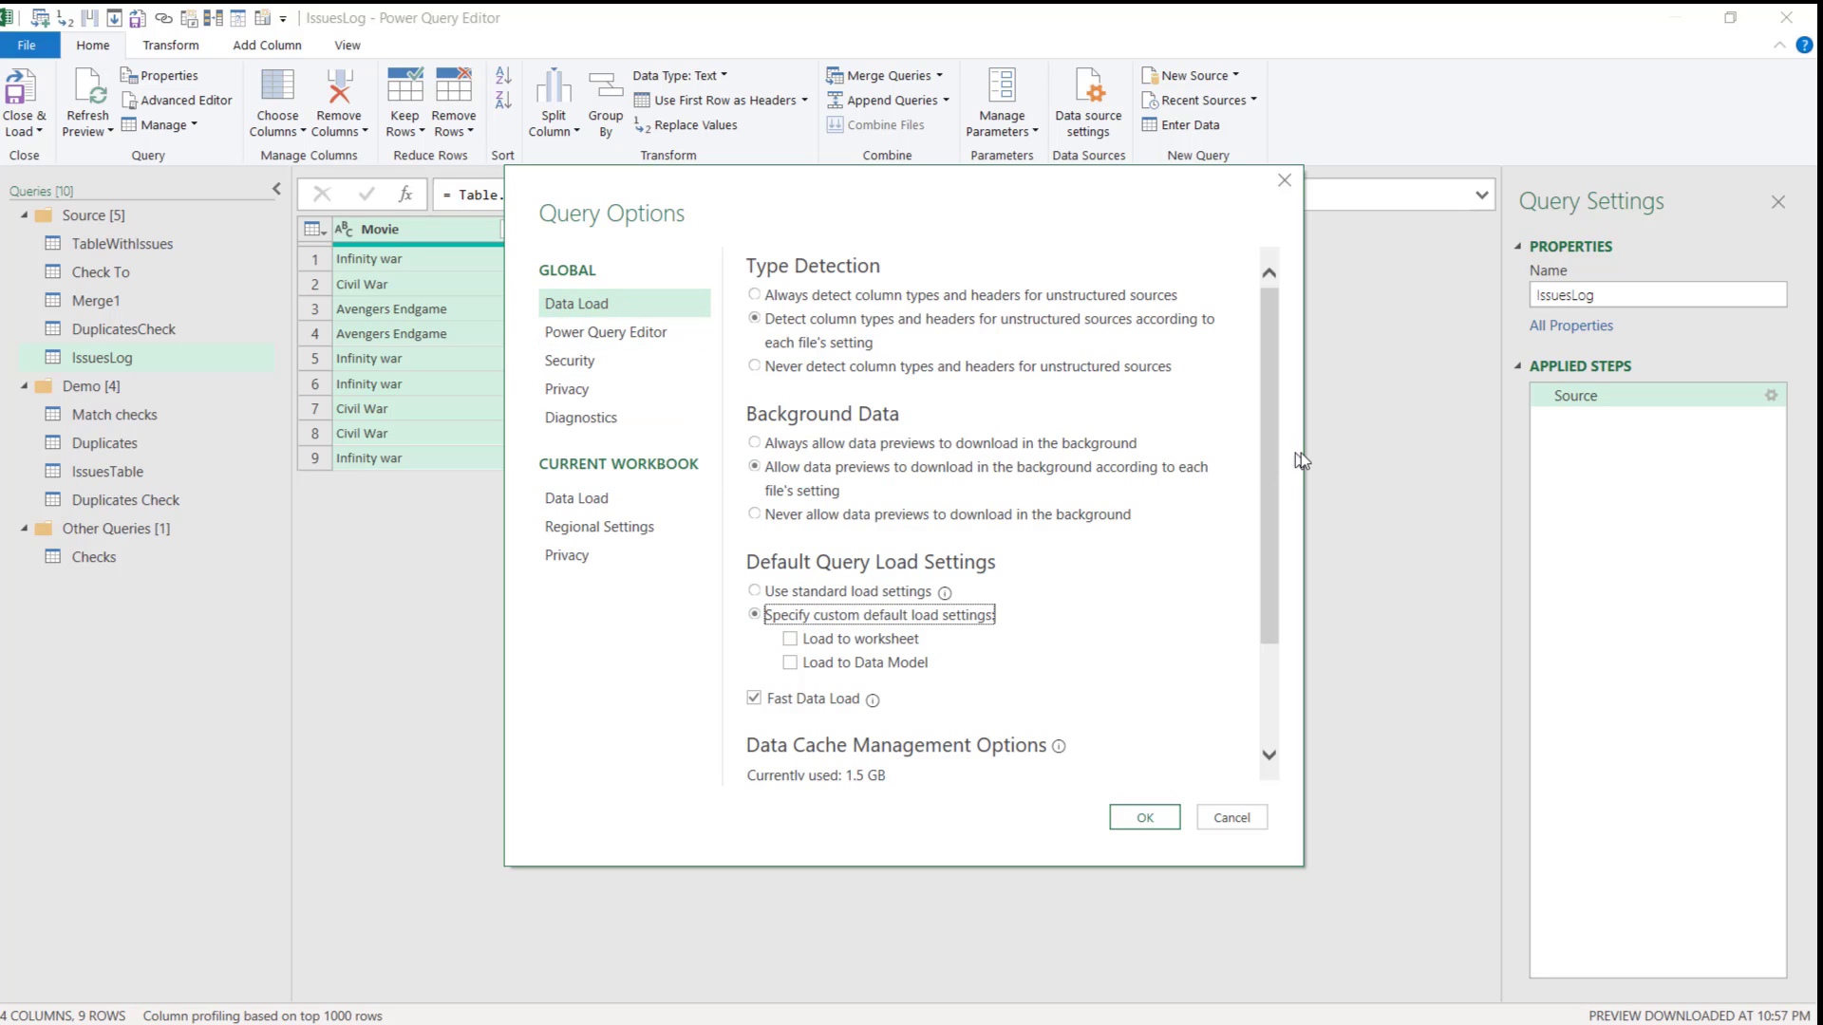
scroll(1278, 458, "down", 2)
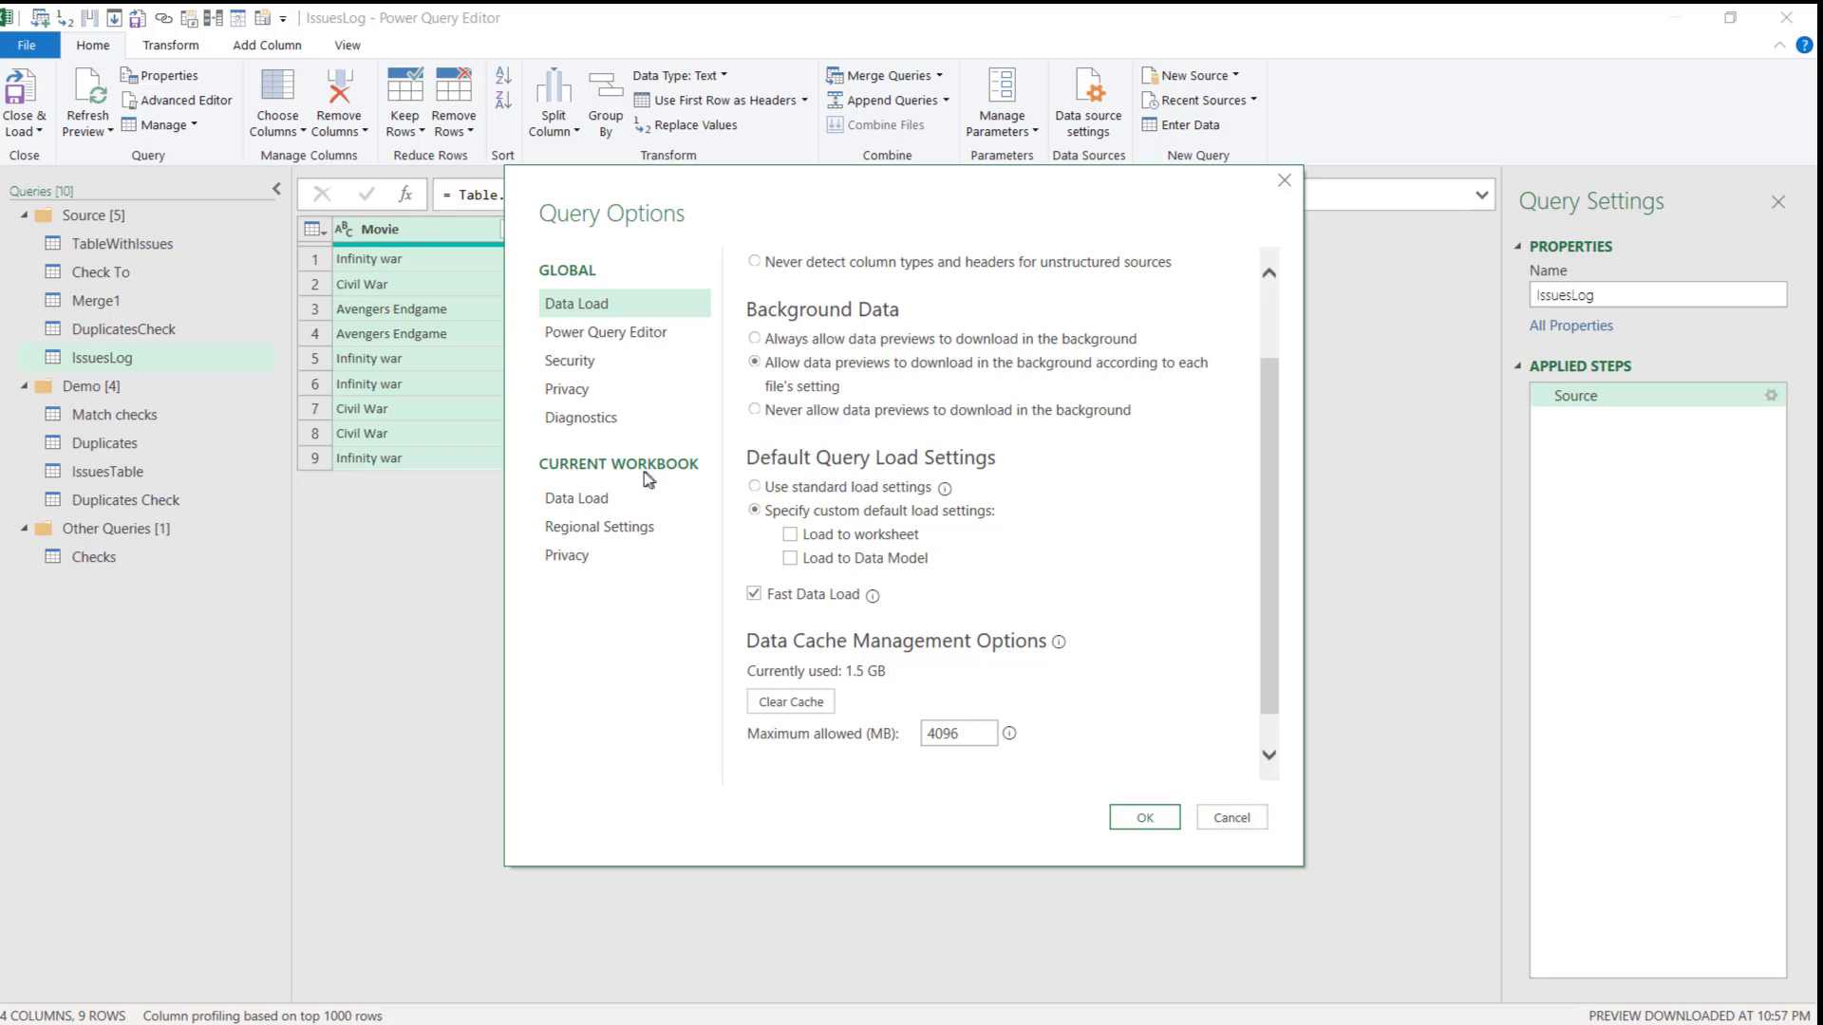
left_click(759, 513)
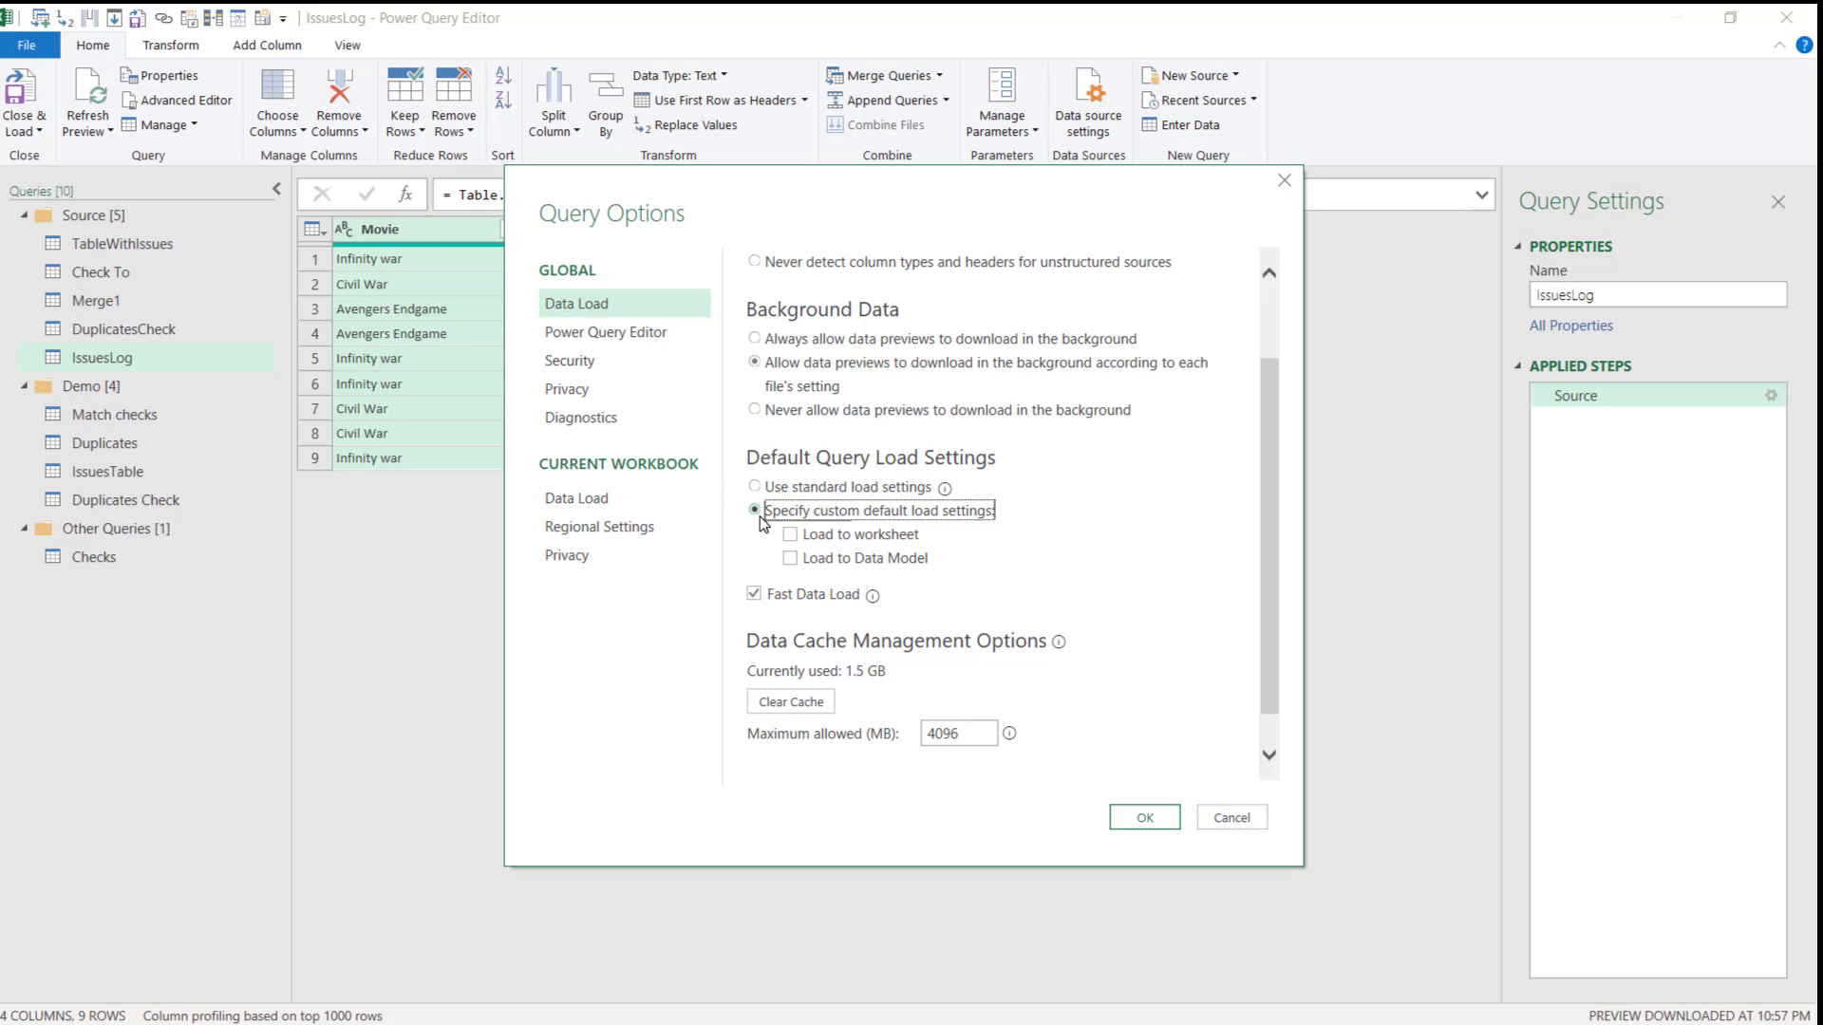
left_click(1144, 816)
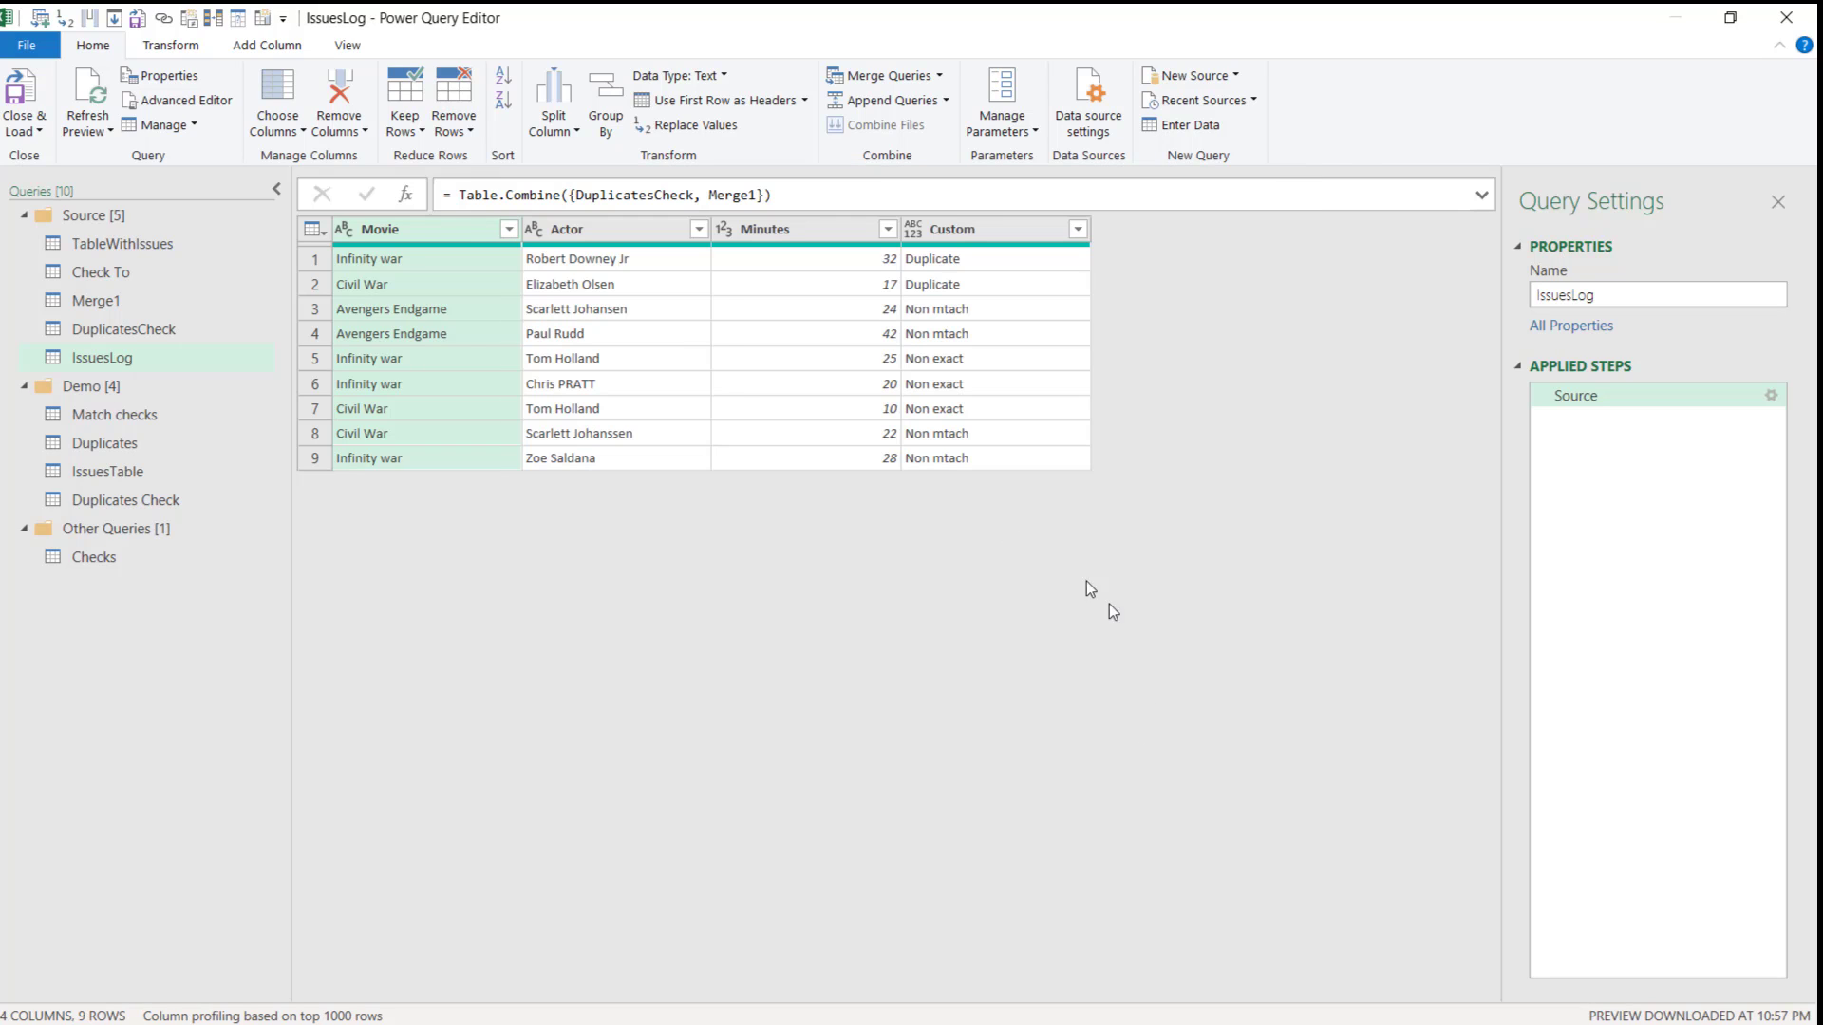
Step: Load IssuesLog as a table at K14 on the Issues report sheet
left_click(27, 91)
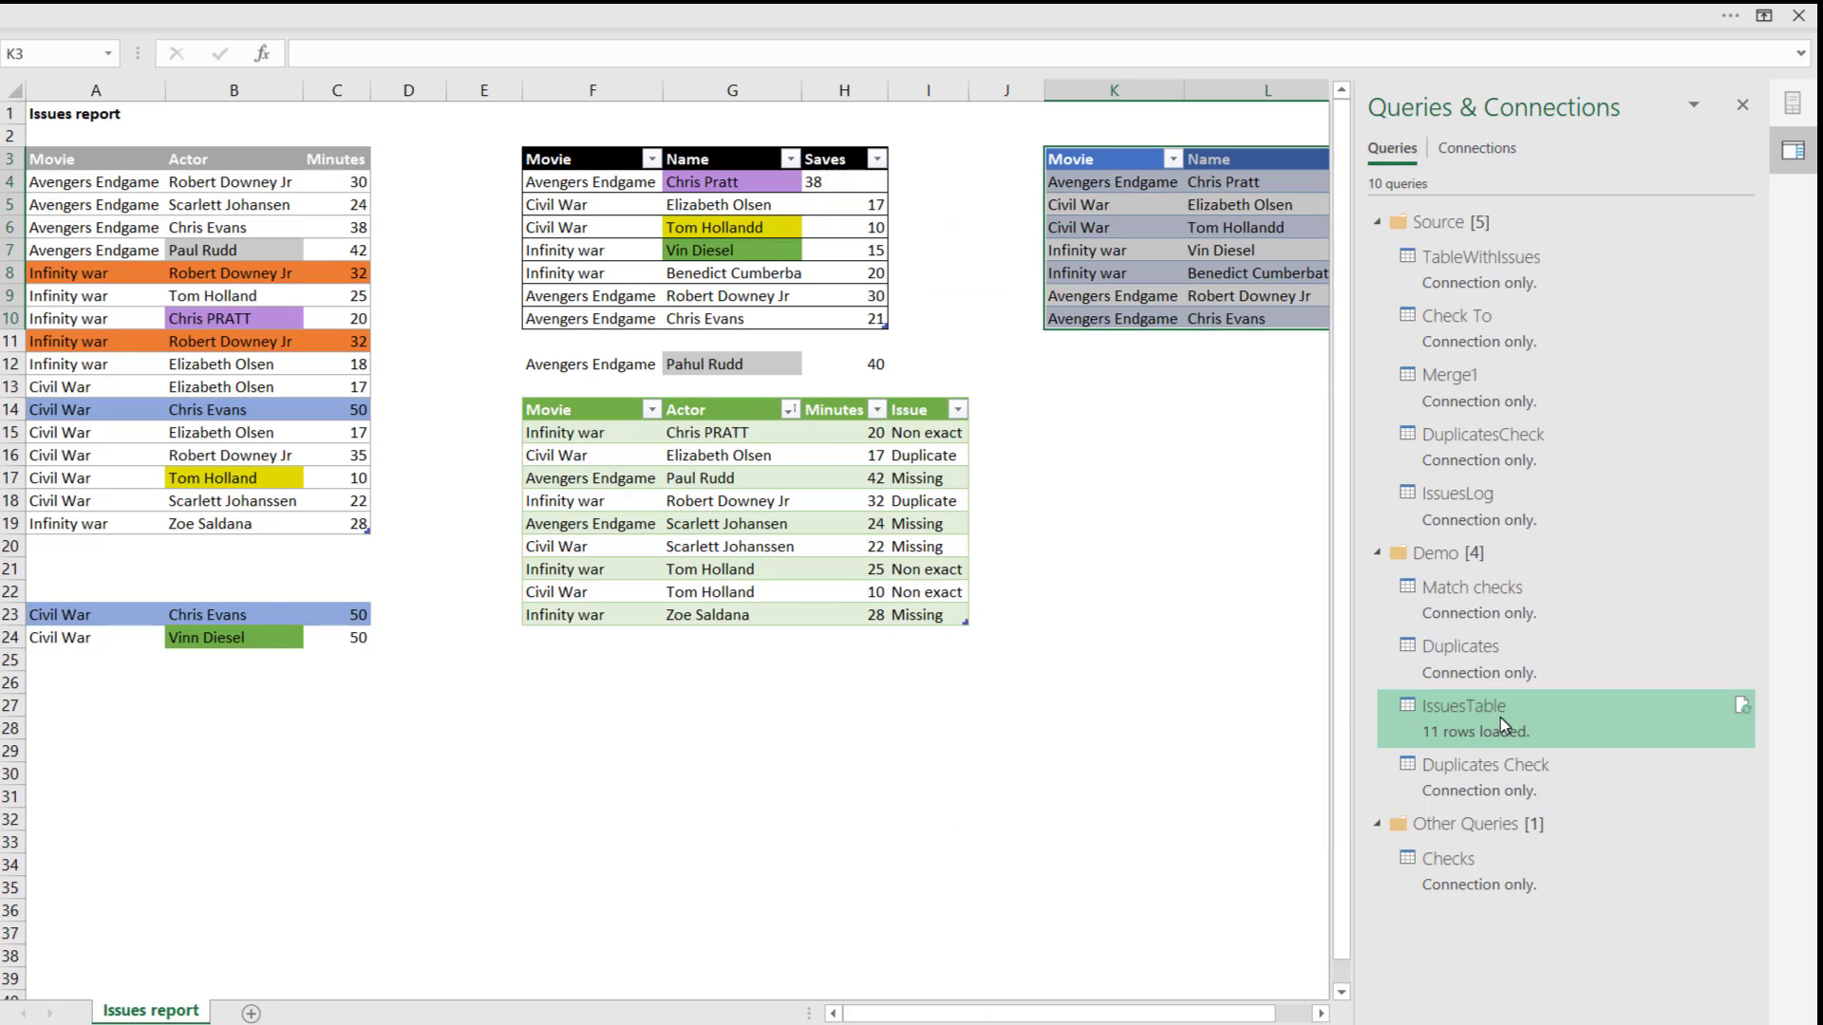
mouse_move(1491, 726)
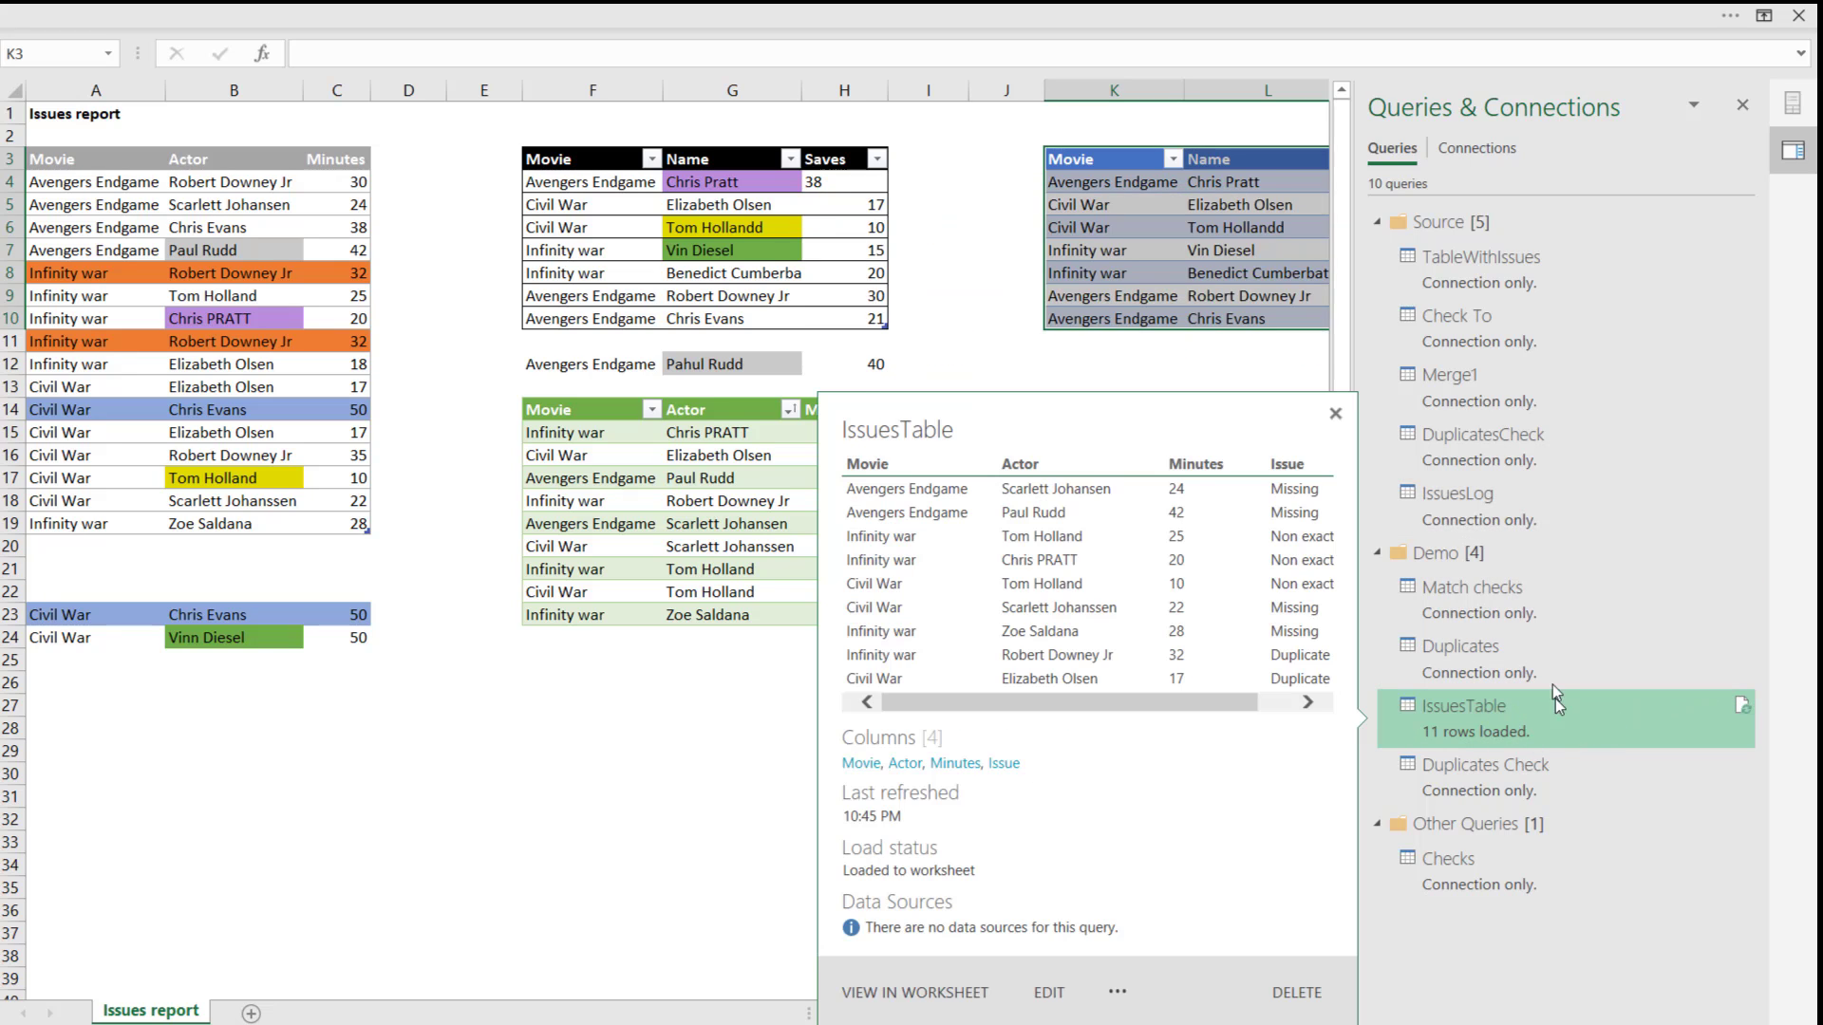
right_click(1456, 507)
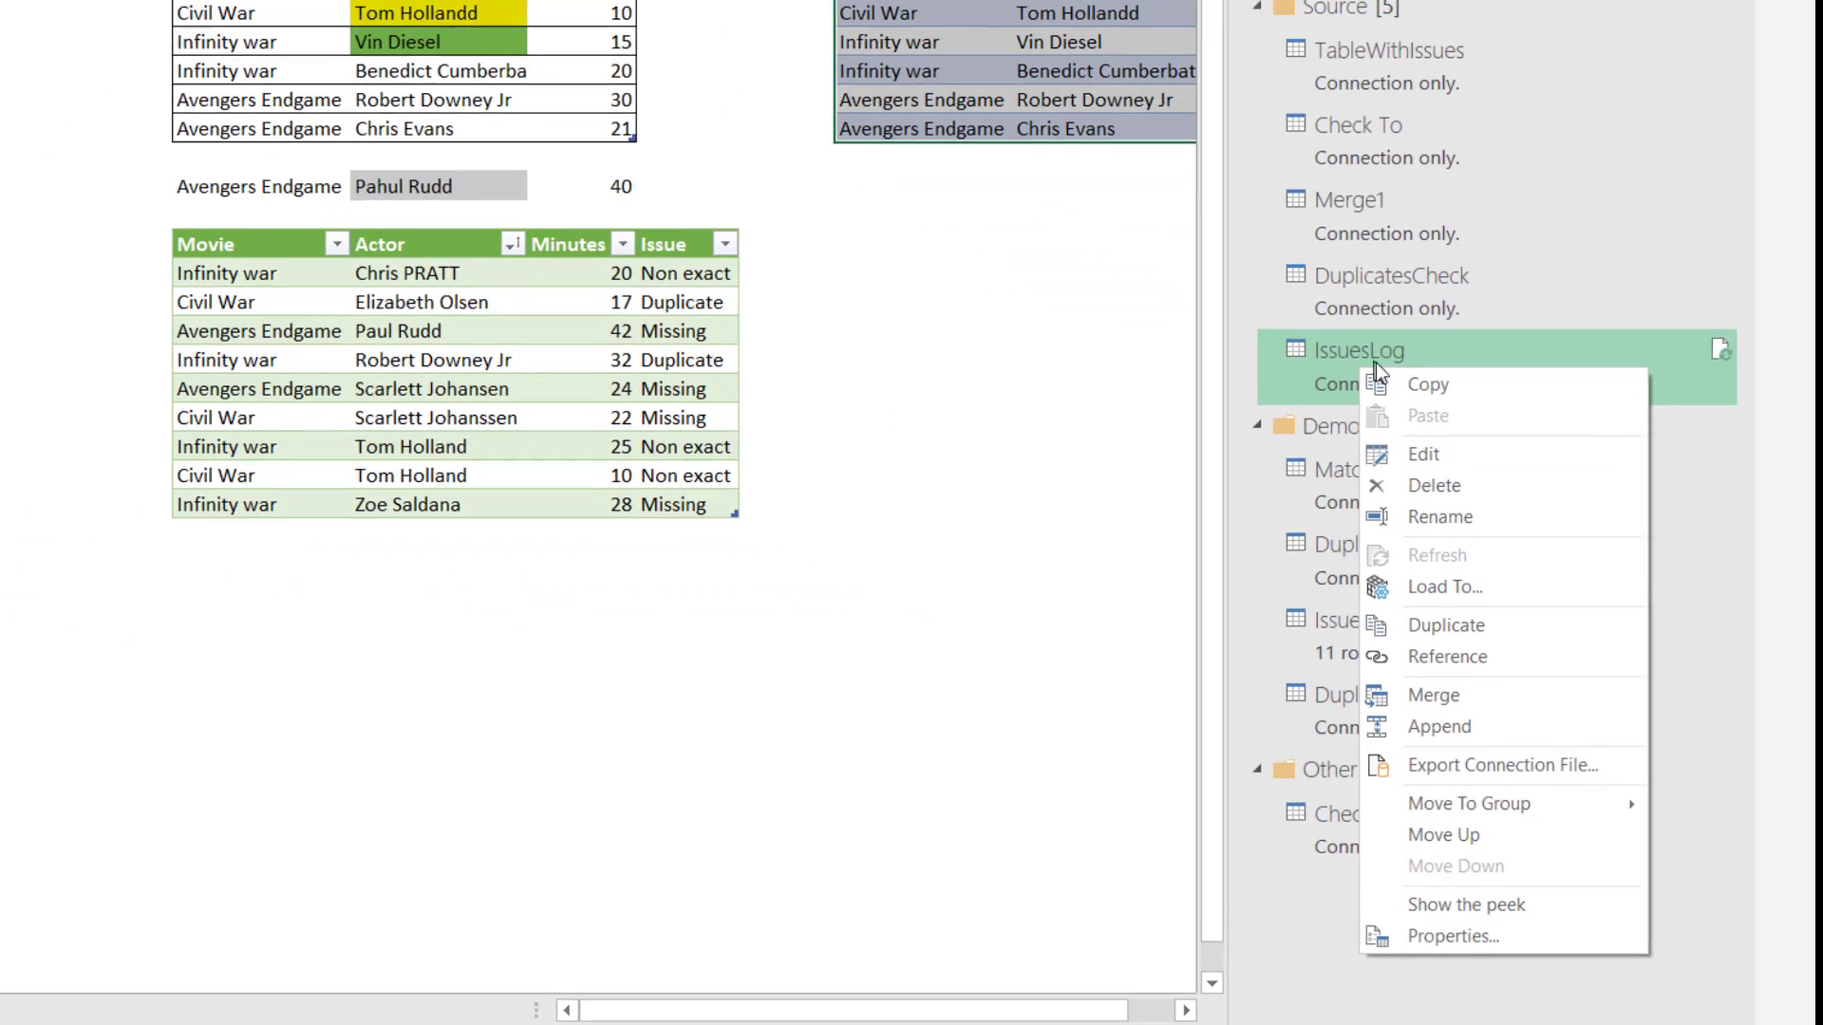
left_click(1444, 587)
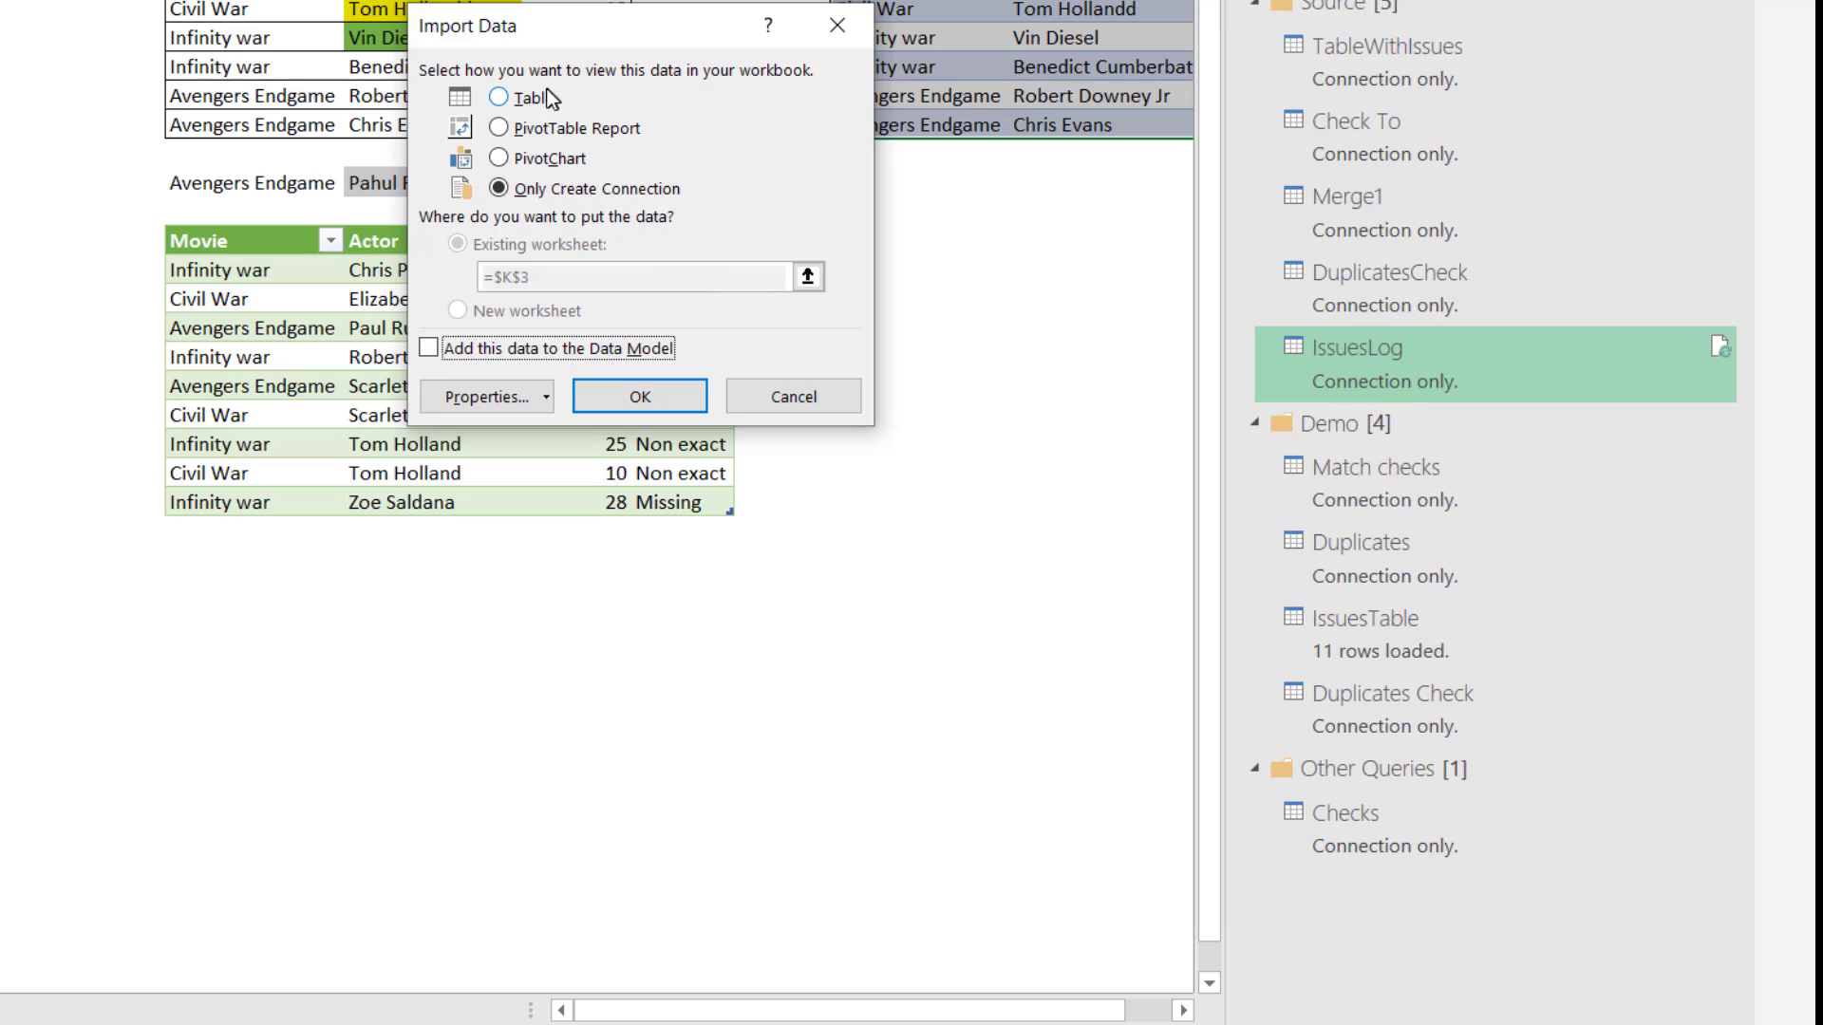
left_click(549, 98)
left_click(907, 245)
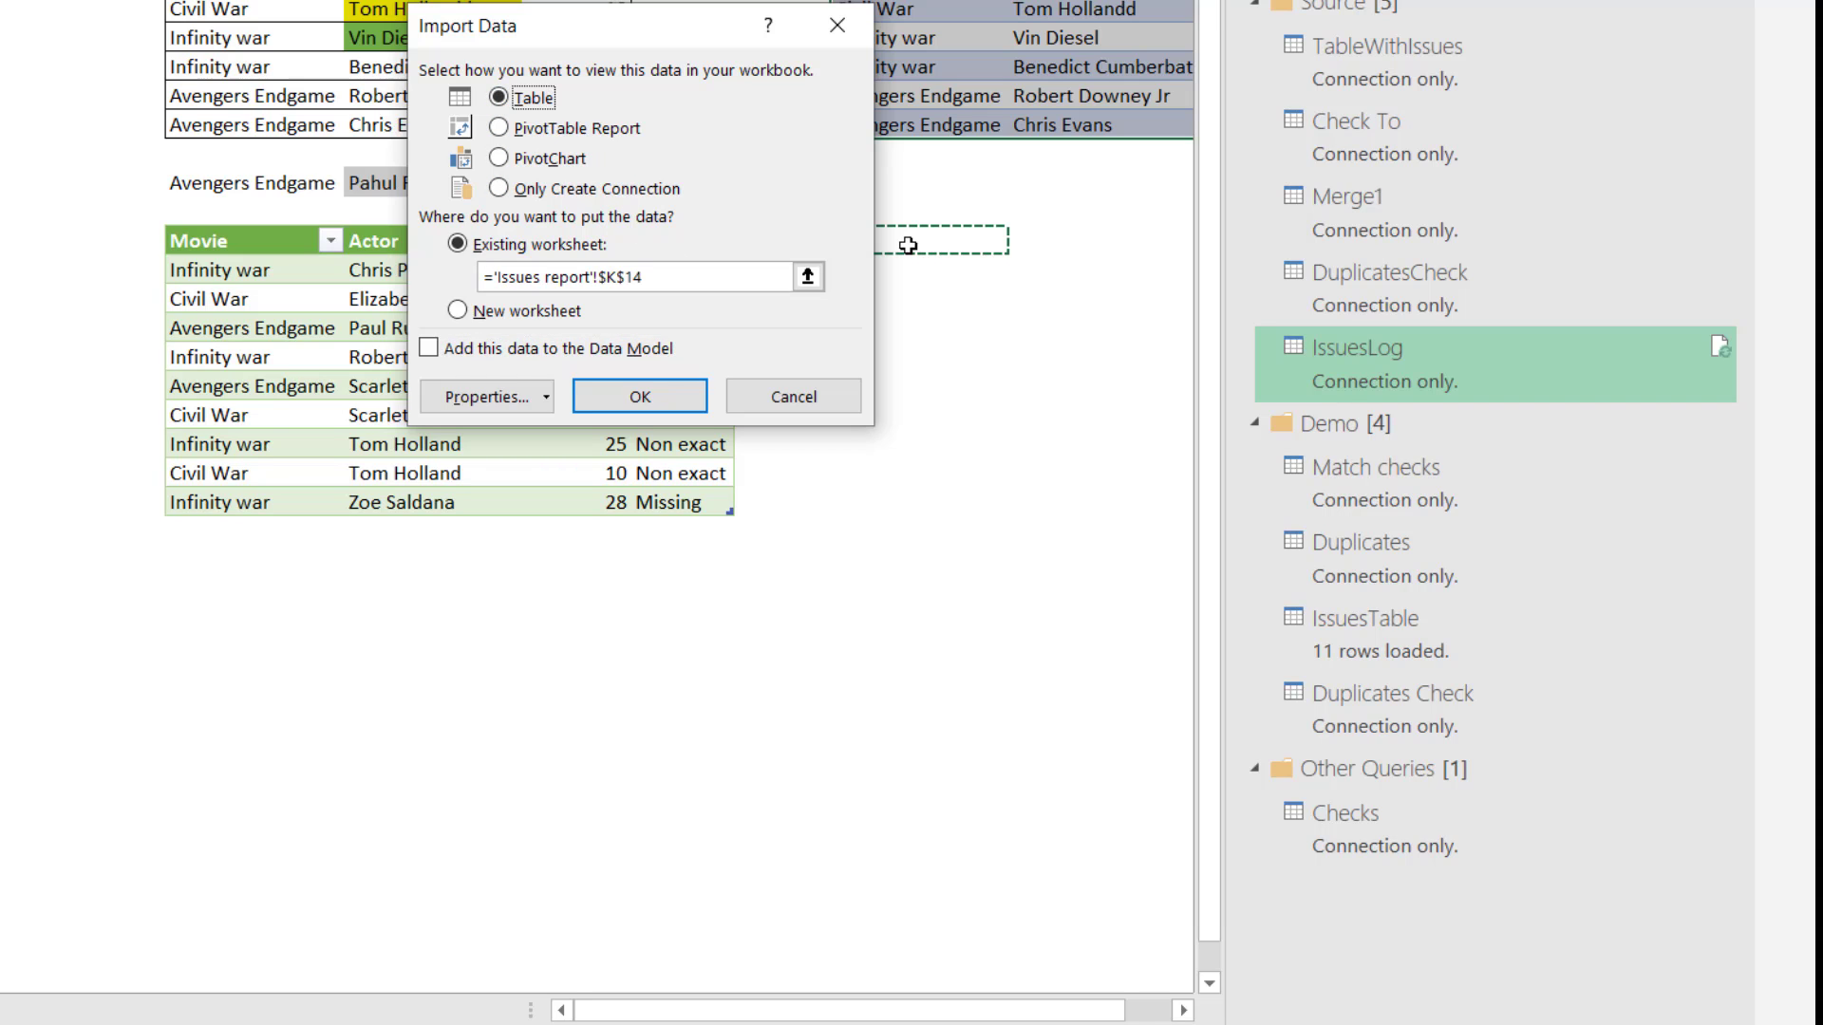
key("Return")
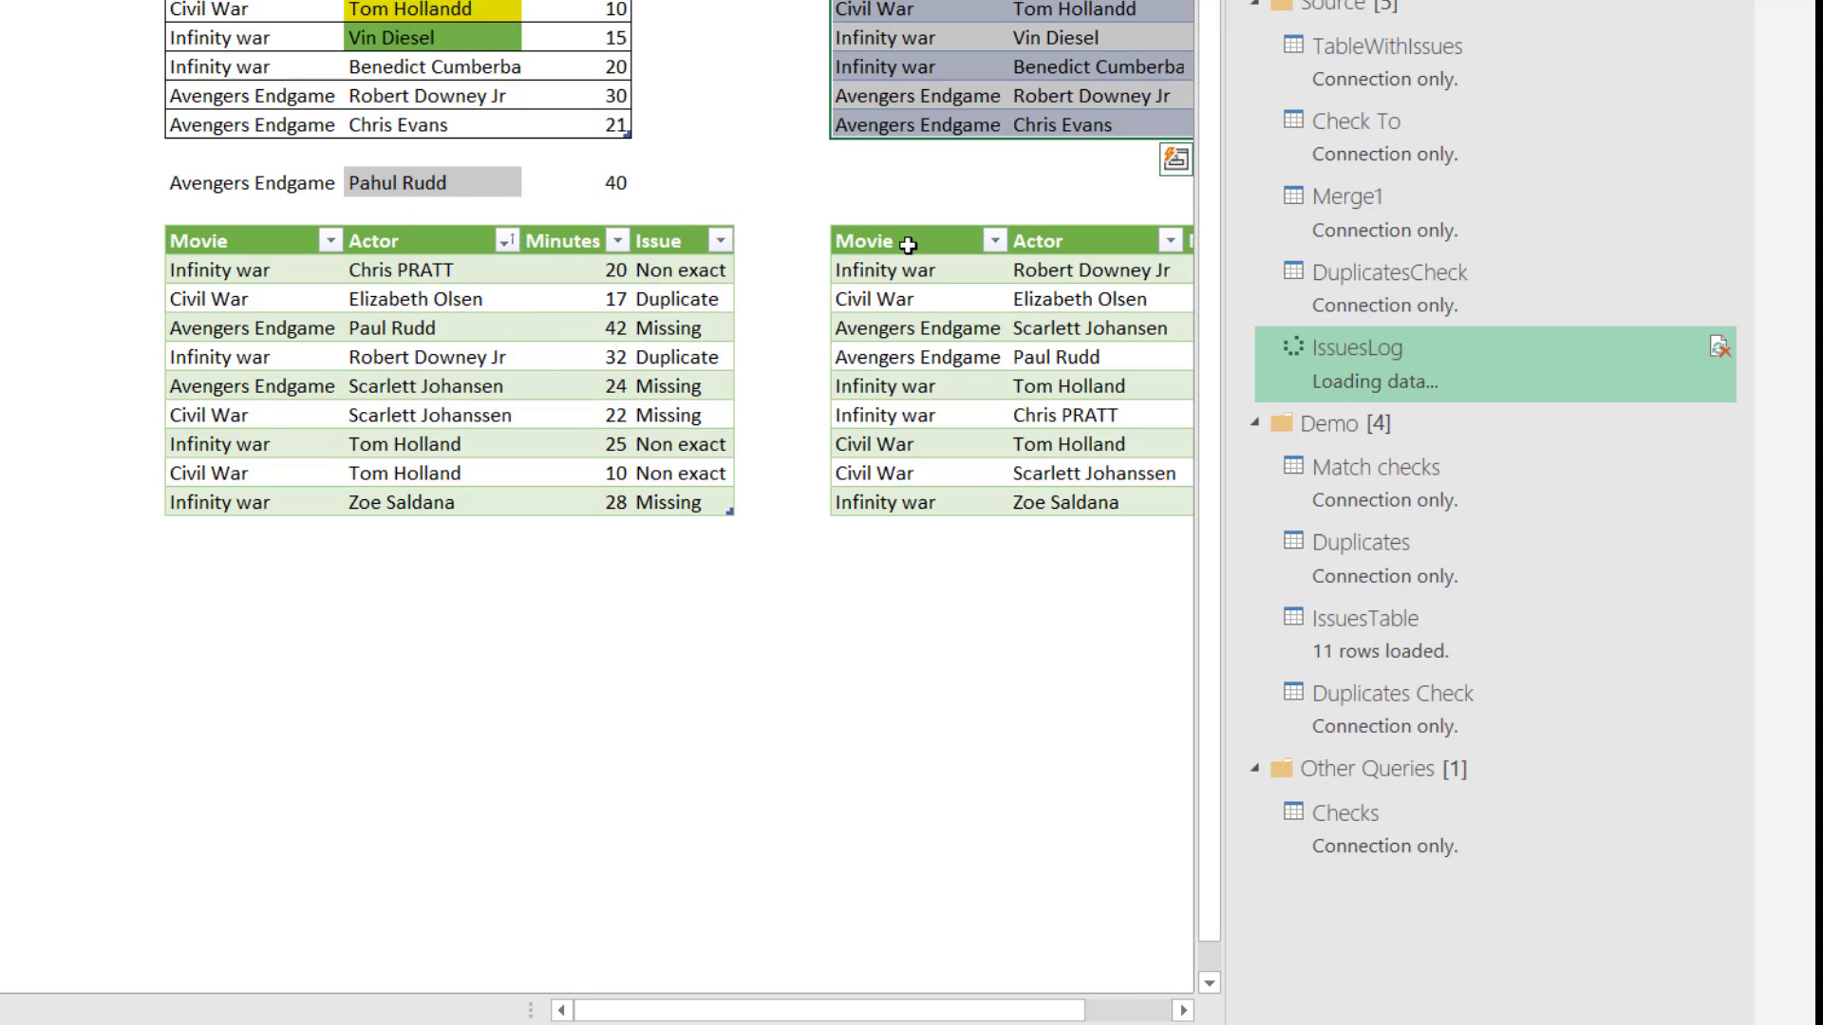
left_click(909, 178)
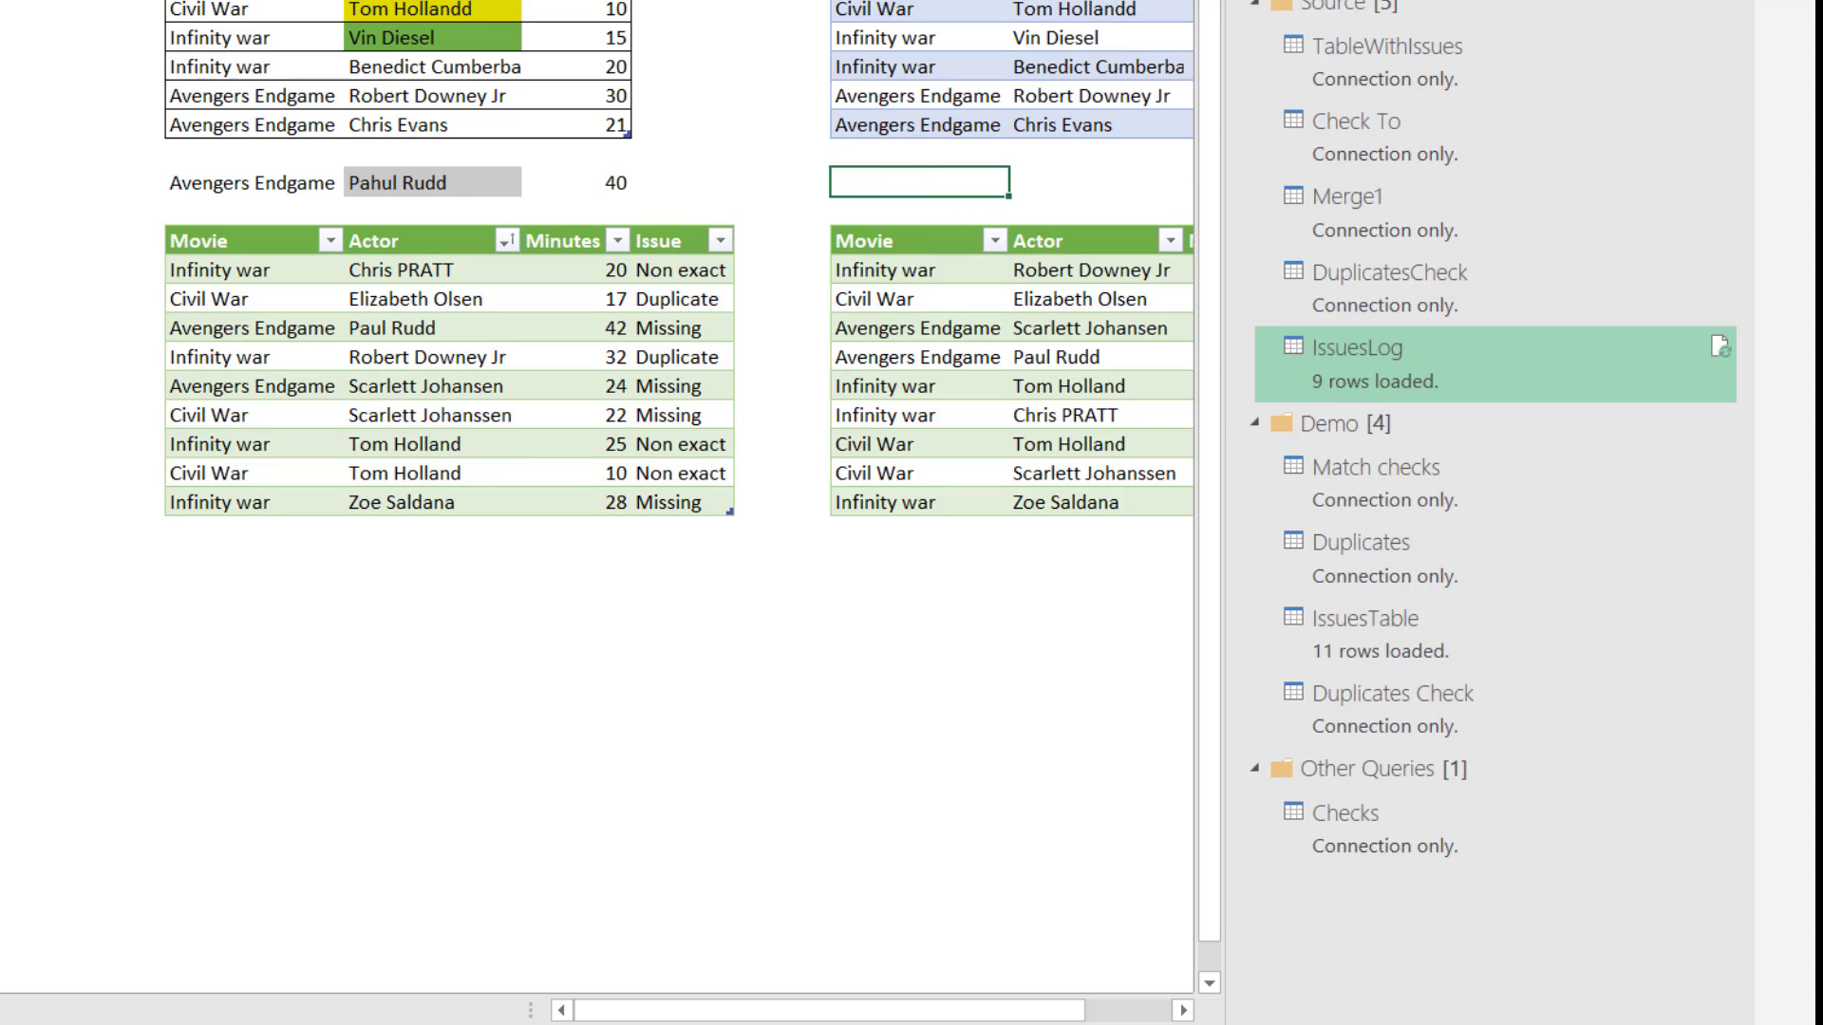
Step: Move the Chris Evans, Vinn Diesel and Pahul Rudd rows into their source tables
left_click(1735, 3)
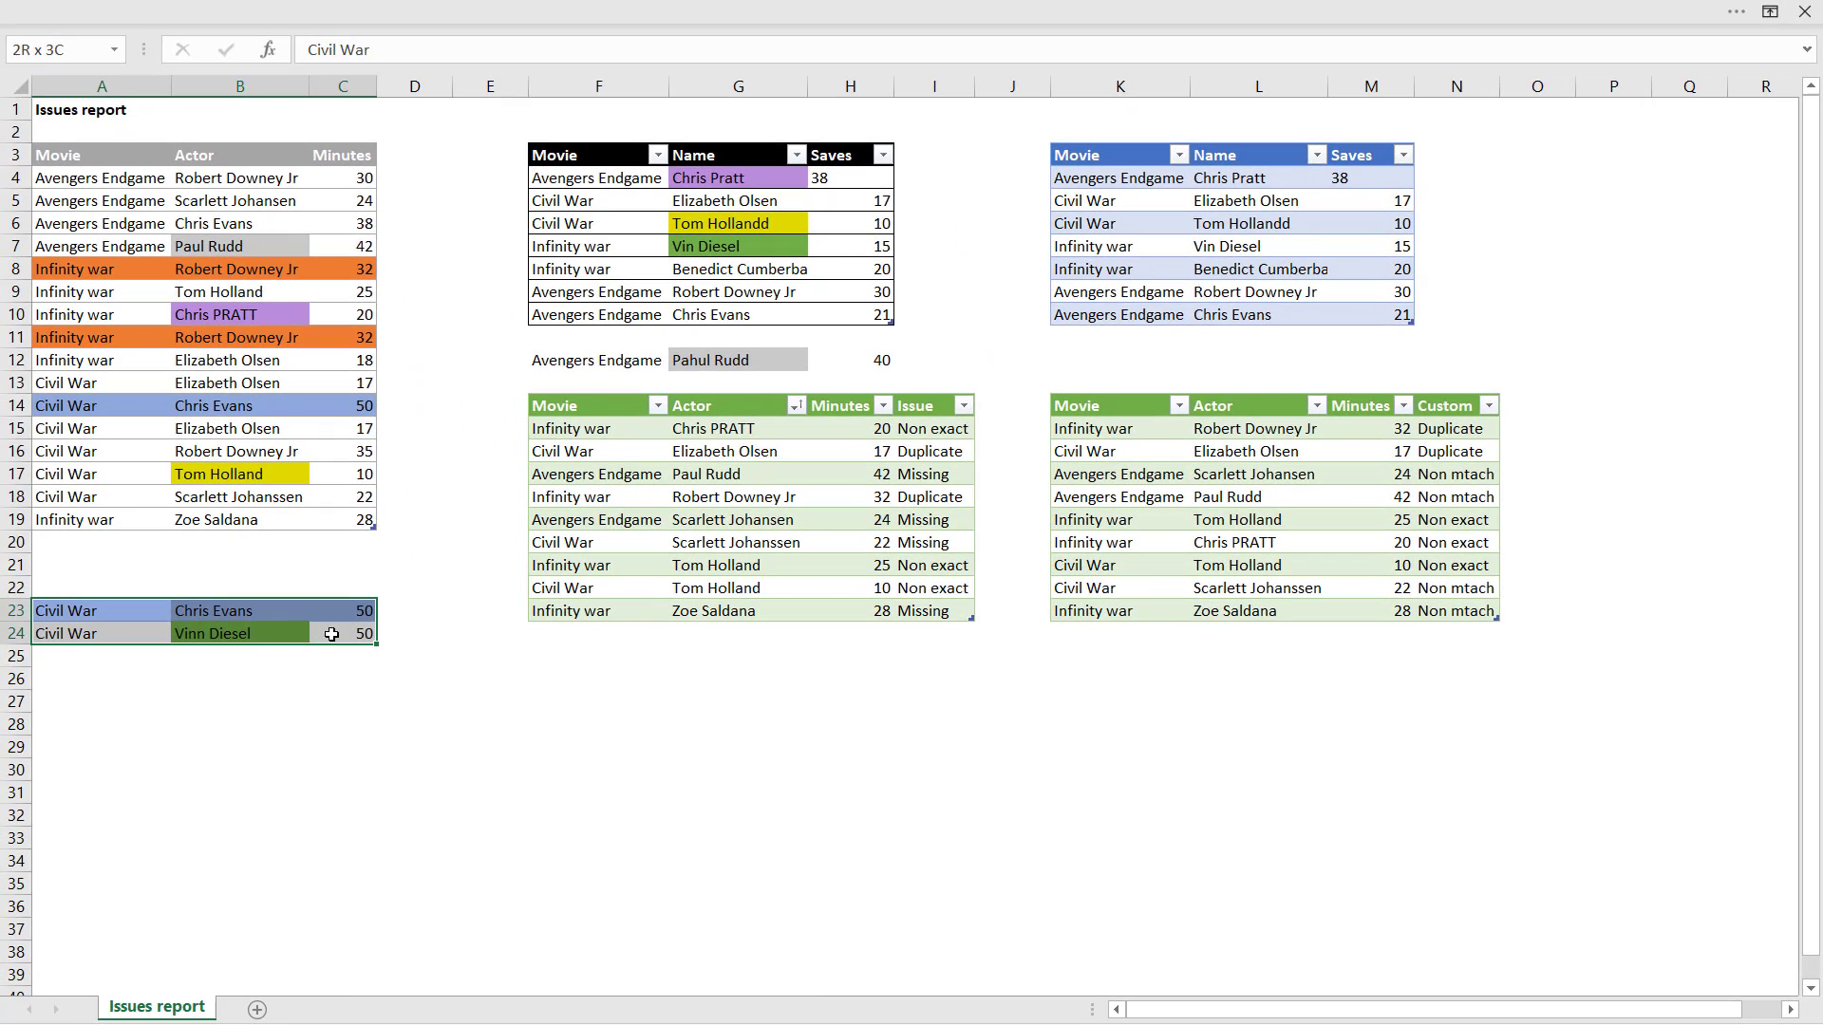
left_click_drag(331, 634, 331, 634)
left_click_drag(142, 599, 52, 532)
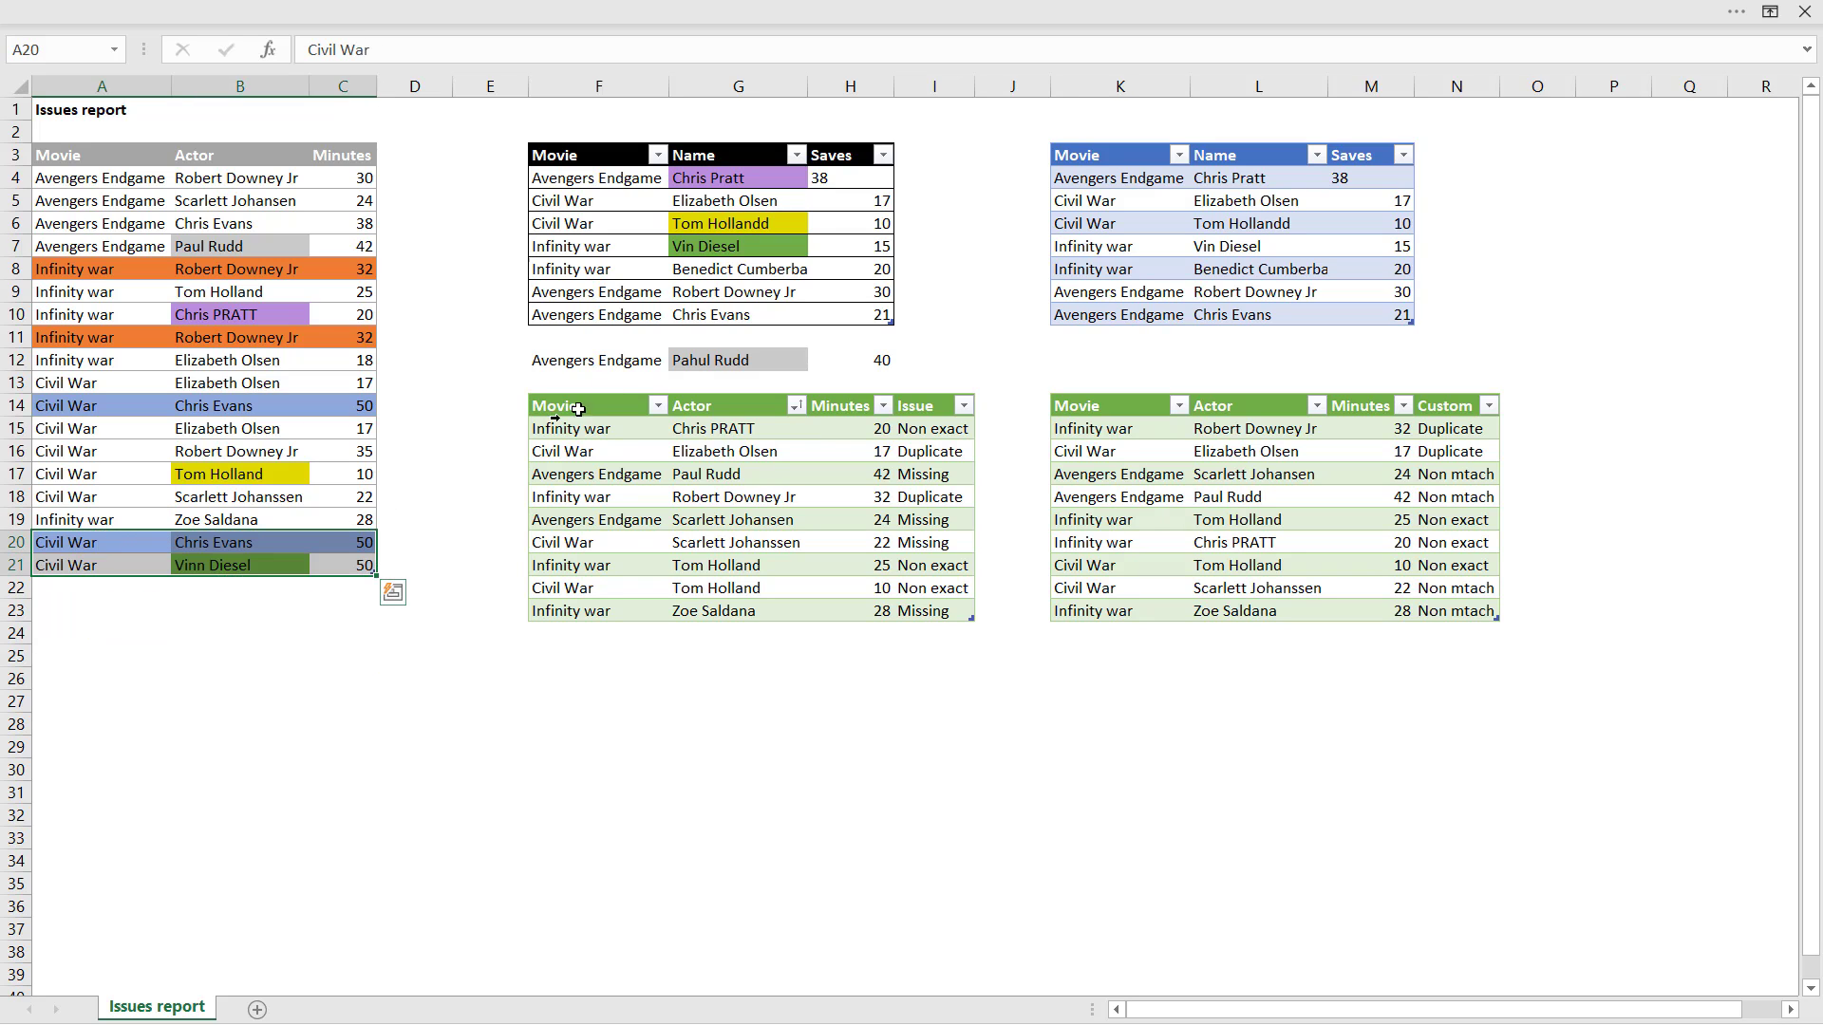
left_click_drag(617, 361, 840, 360)
key("ctrl+c")
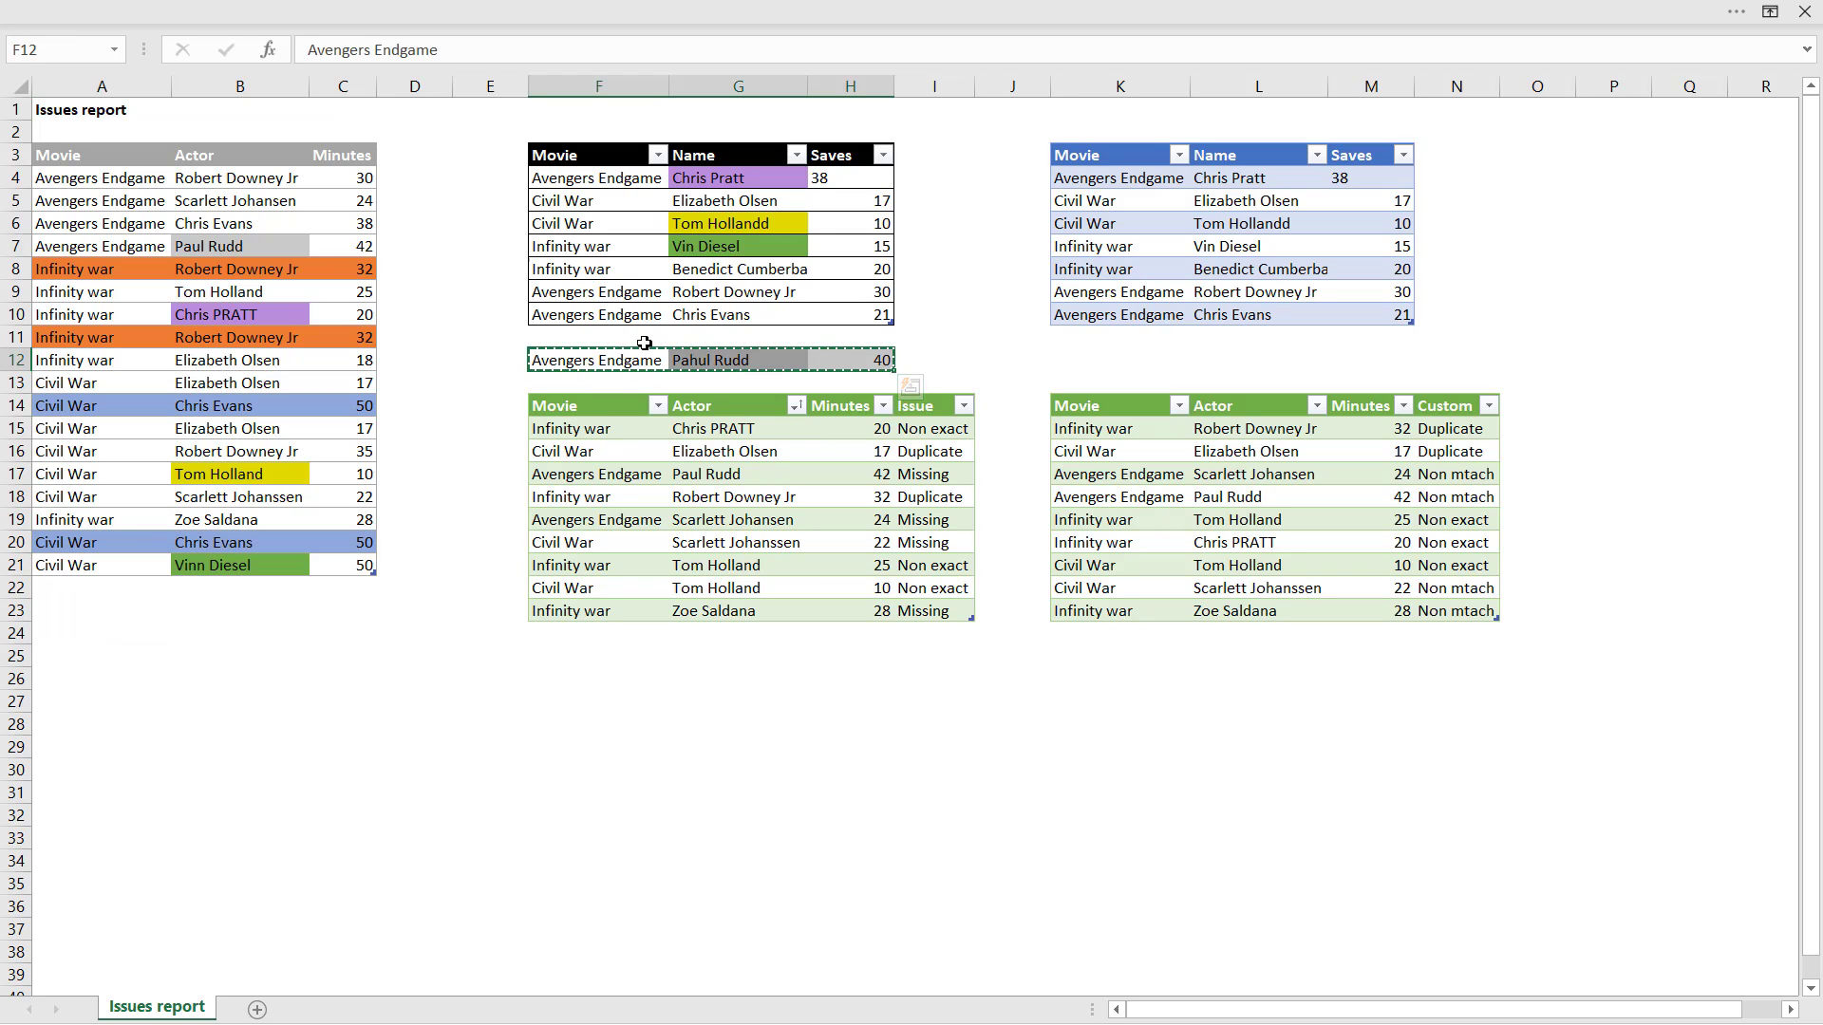
left_click_drag(644, 343, 644, 320)
Step: Refresh IssuesLog and highlight the three rows flagged Duplicate
left_click(1316, 479)
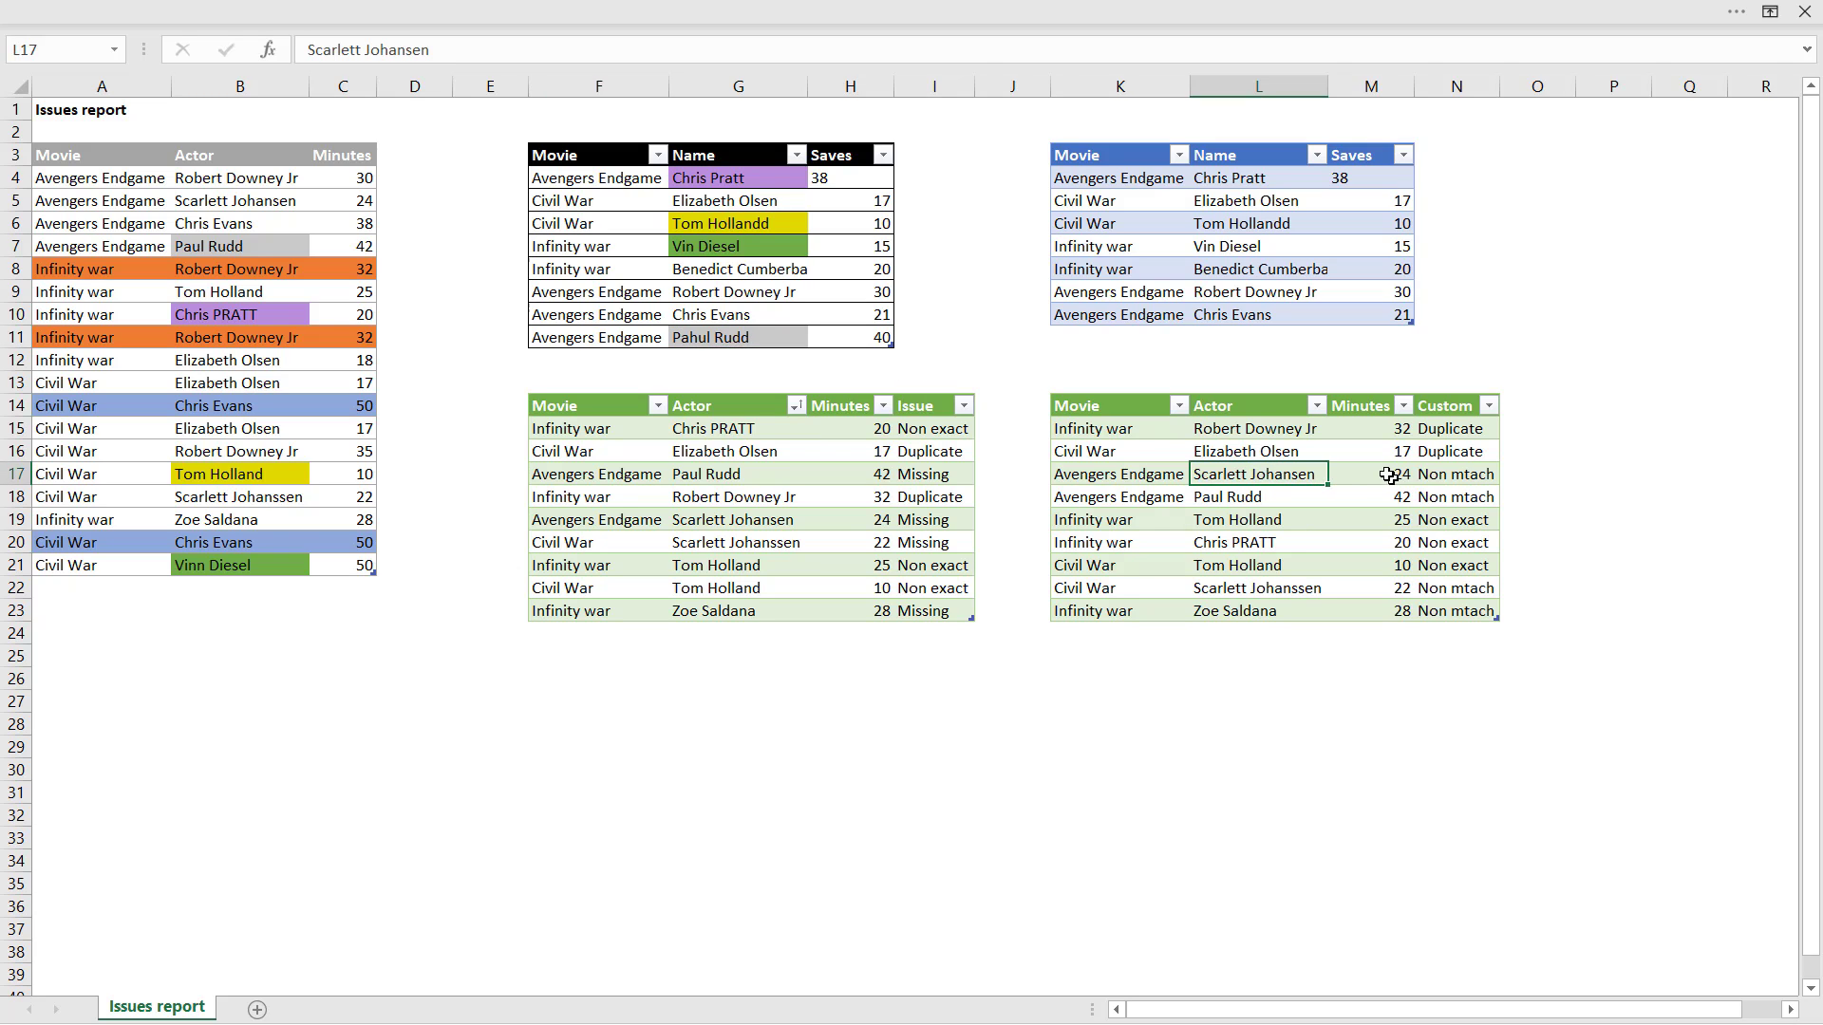
right_click(1269, 472)
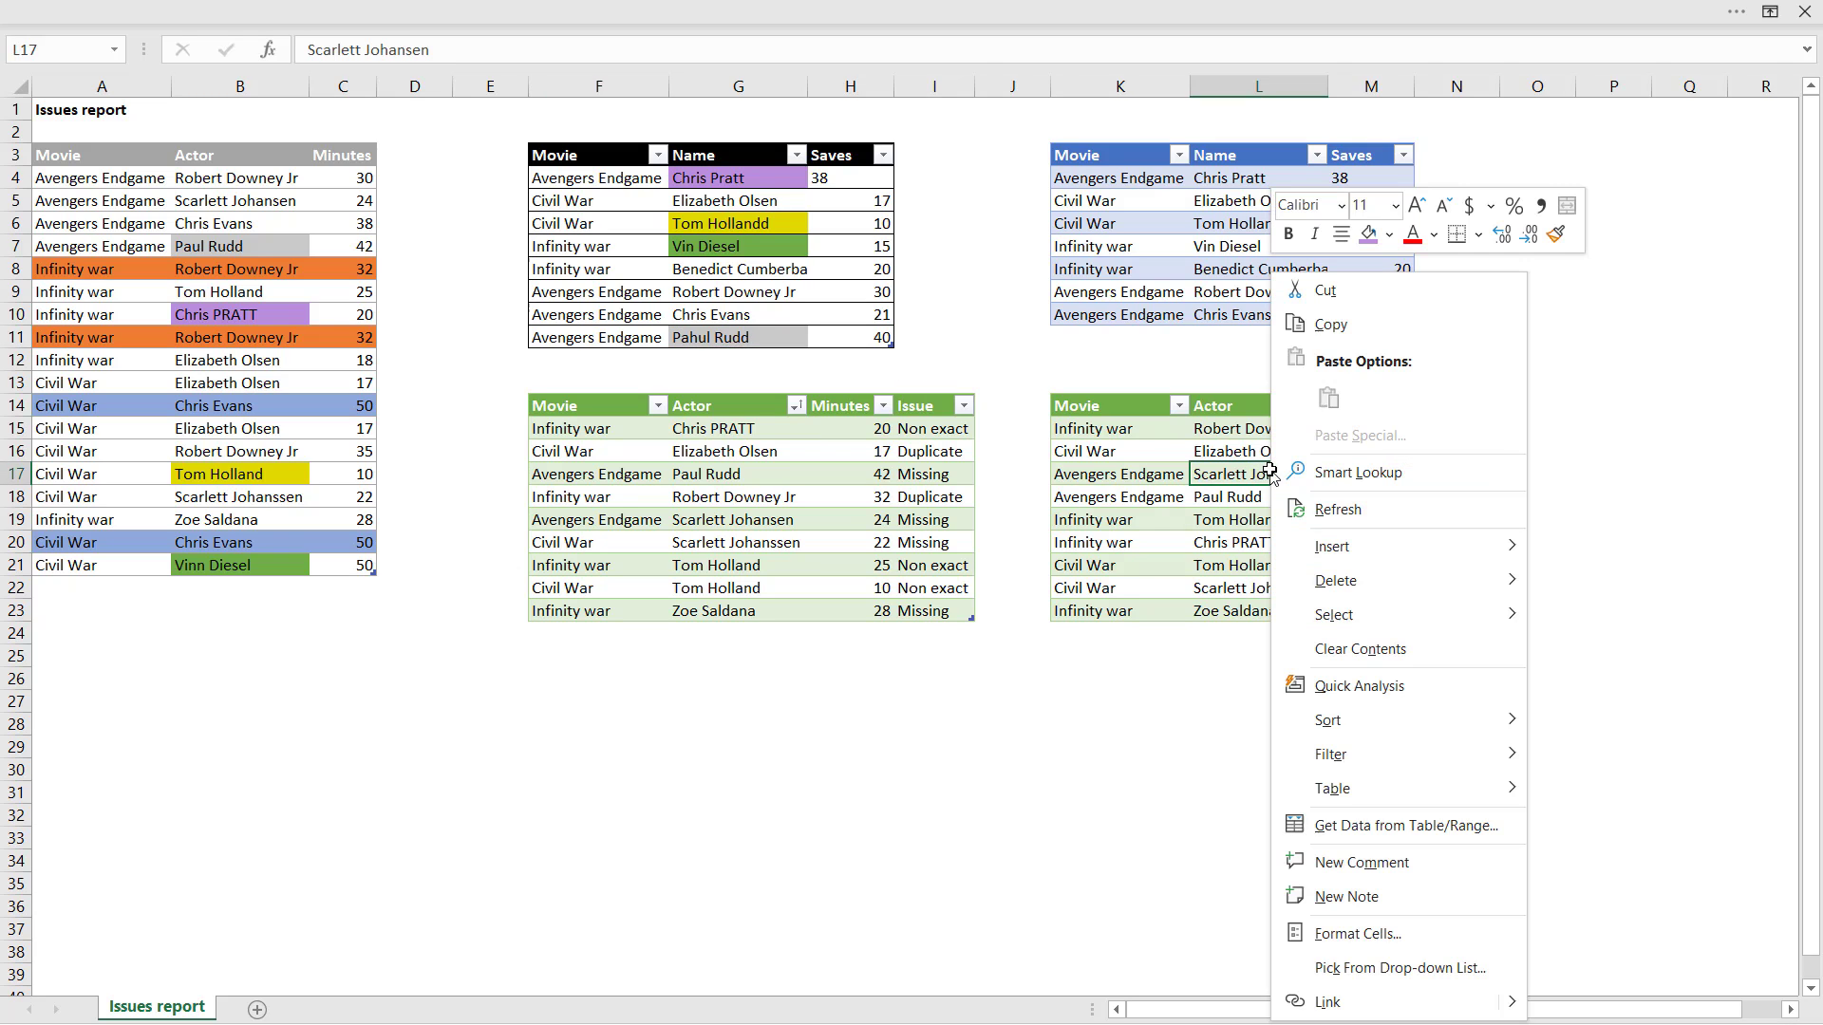
left_click(1333, 512)
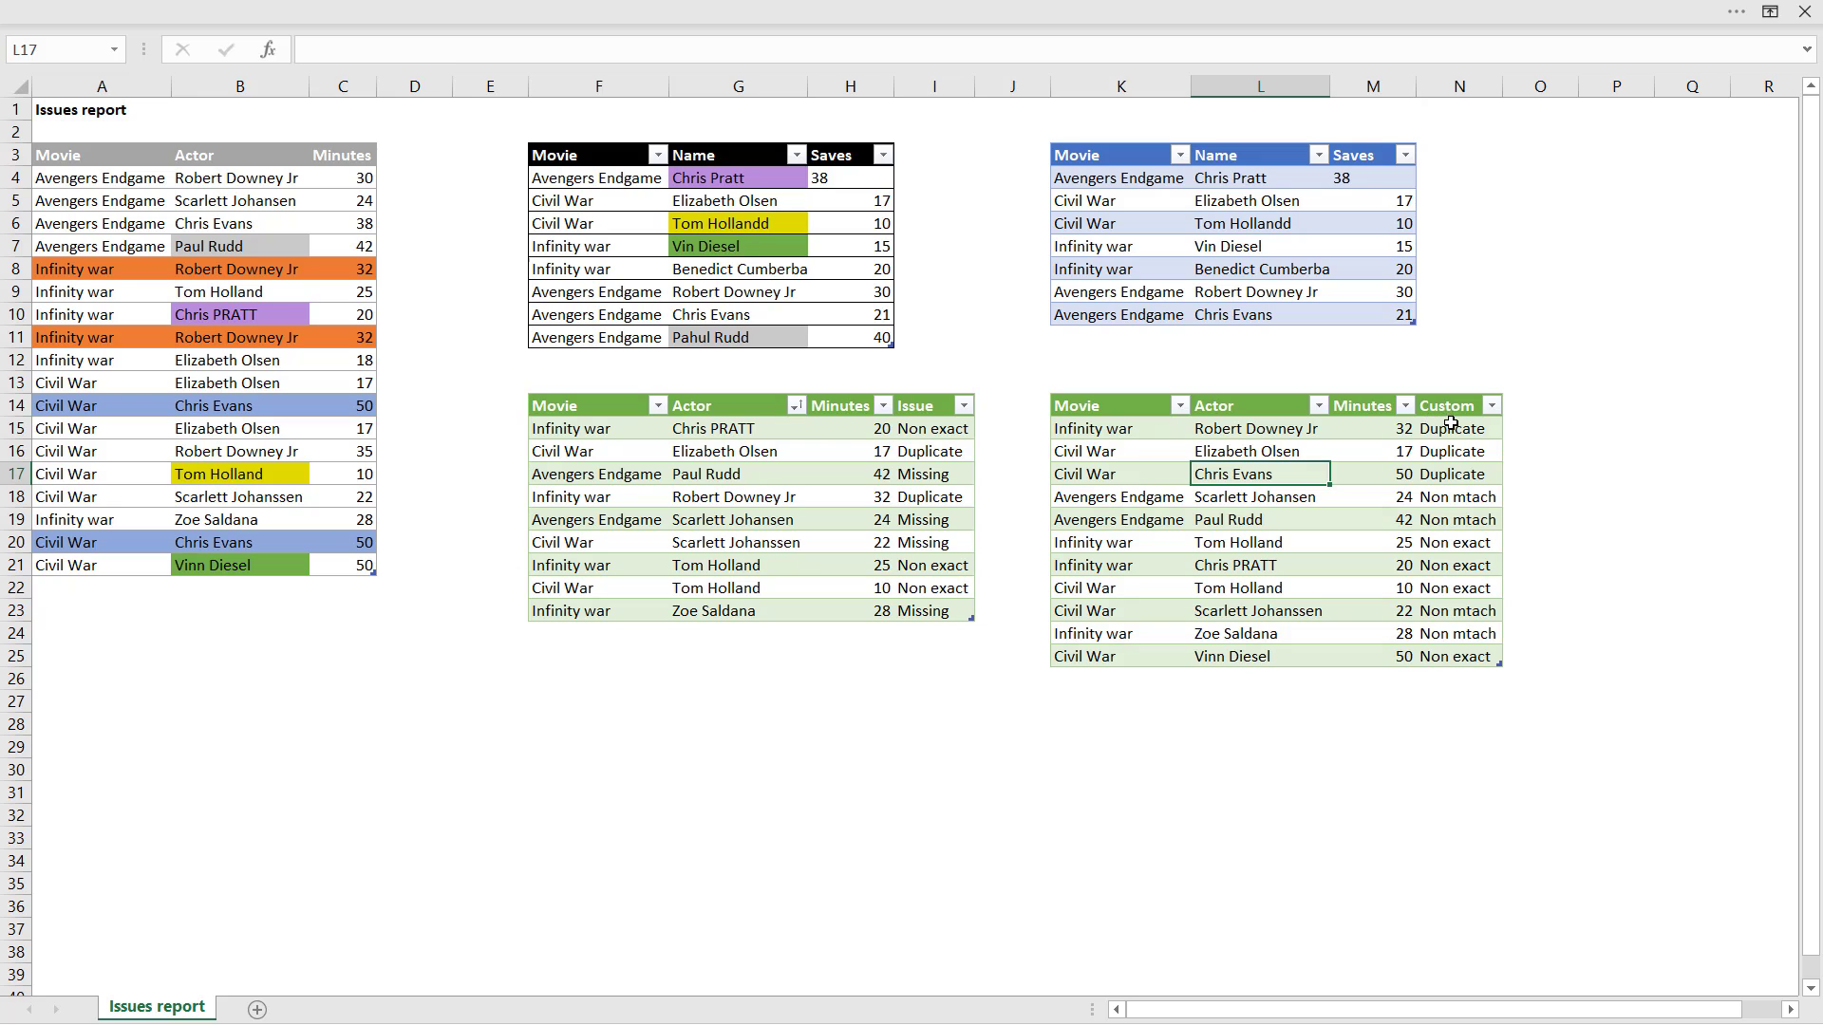
left_click_drag(1456, 432, 1082, 468)
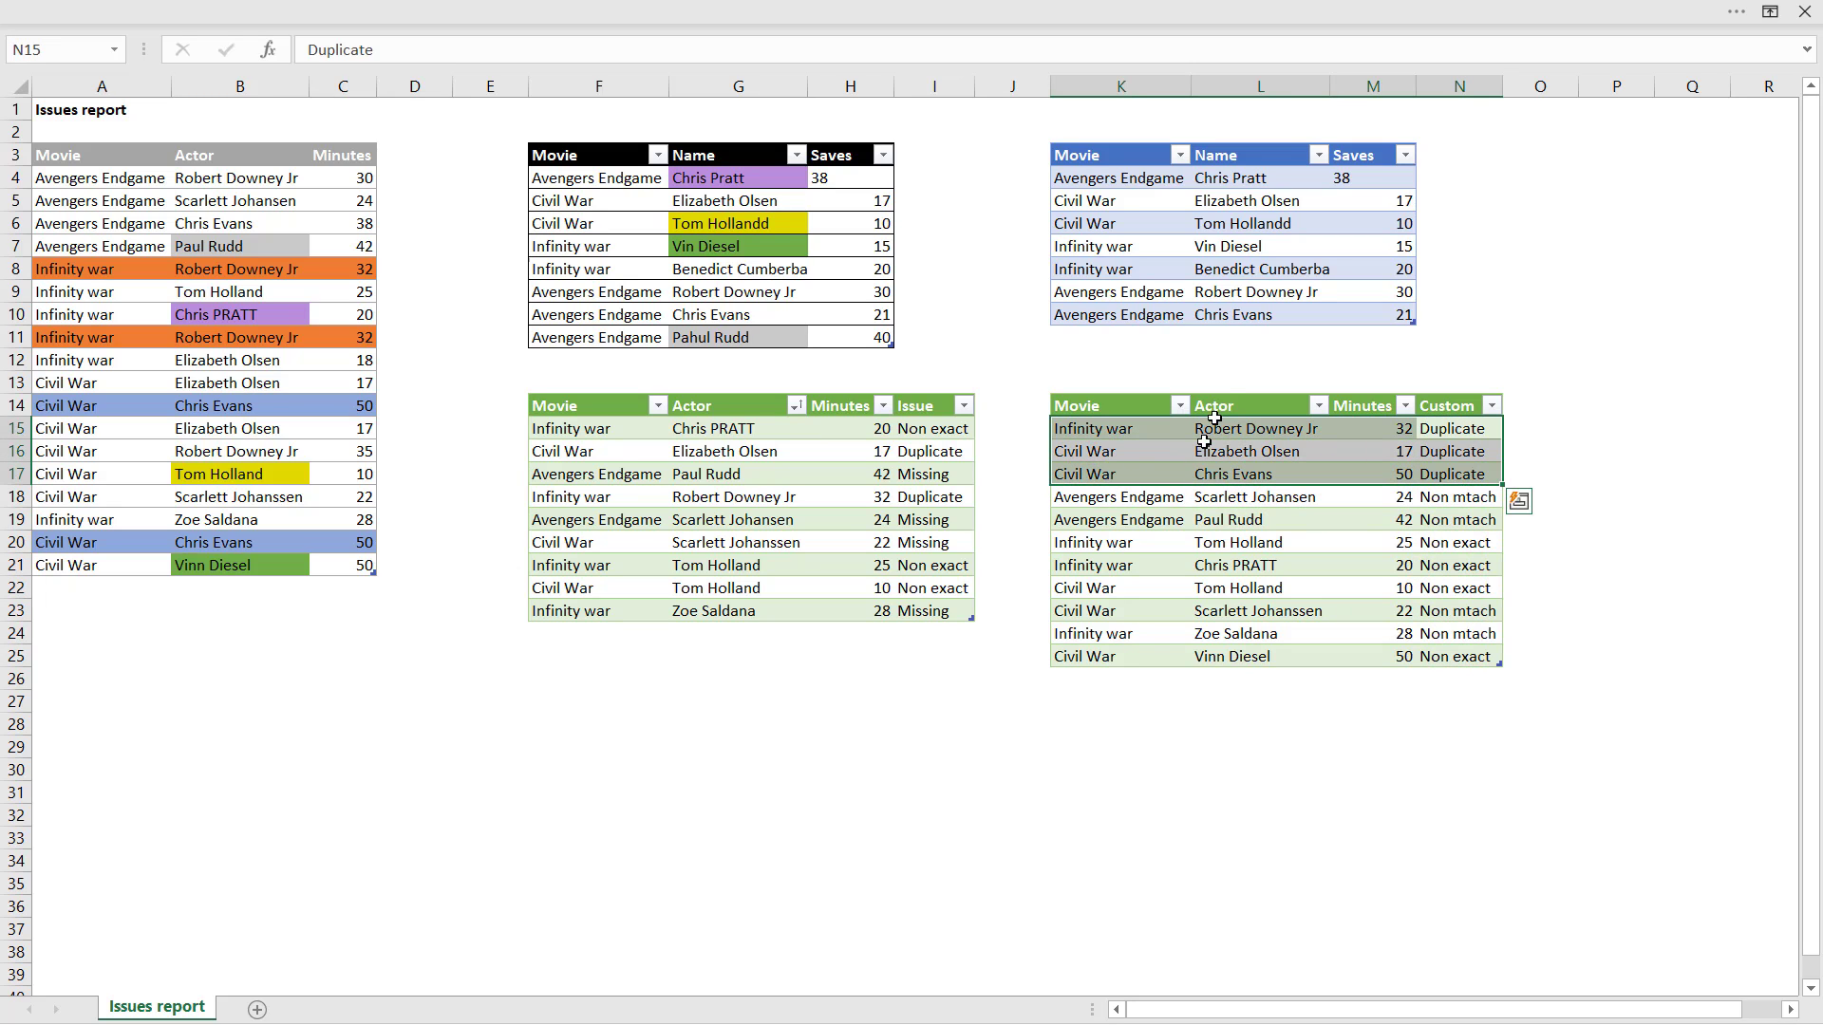
left_click(1202, 344)
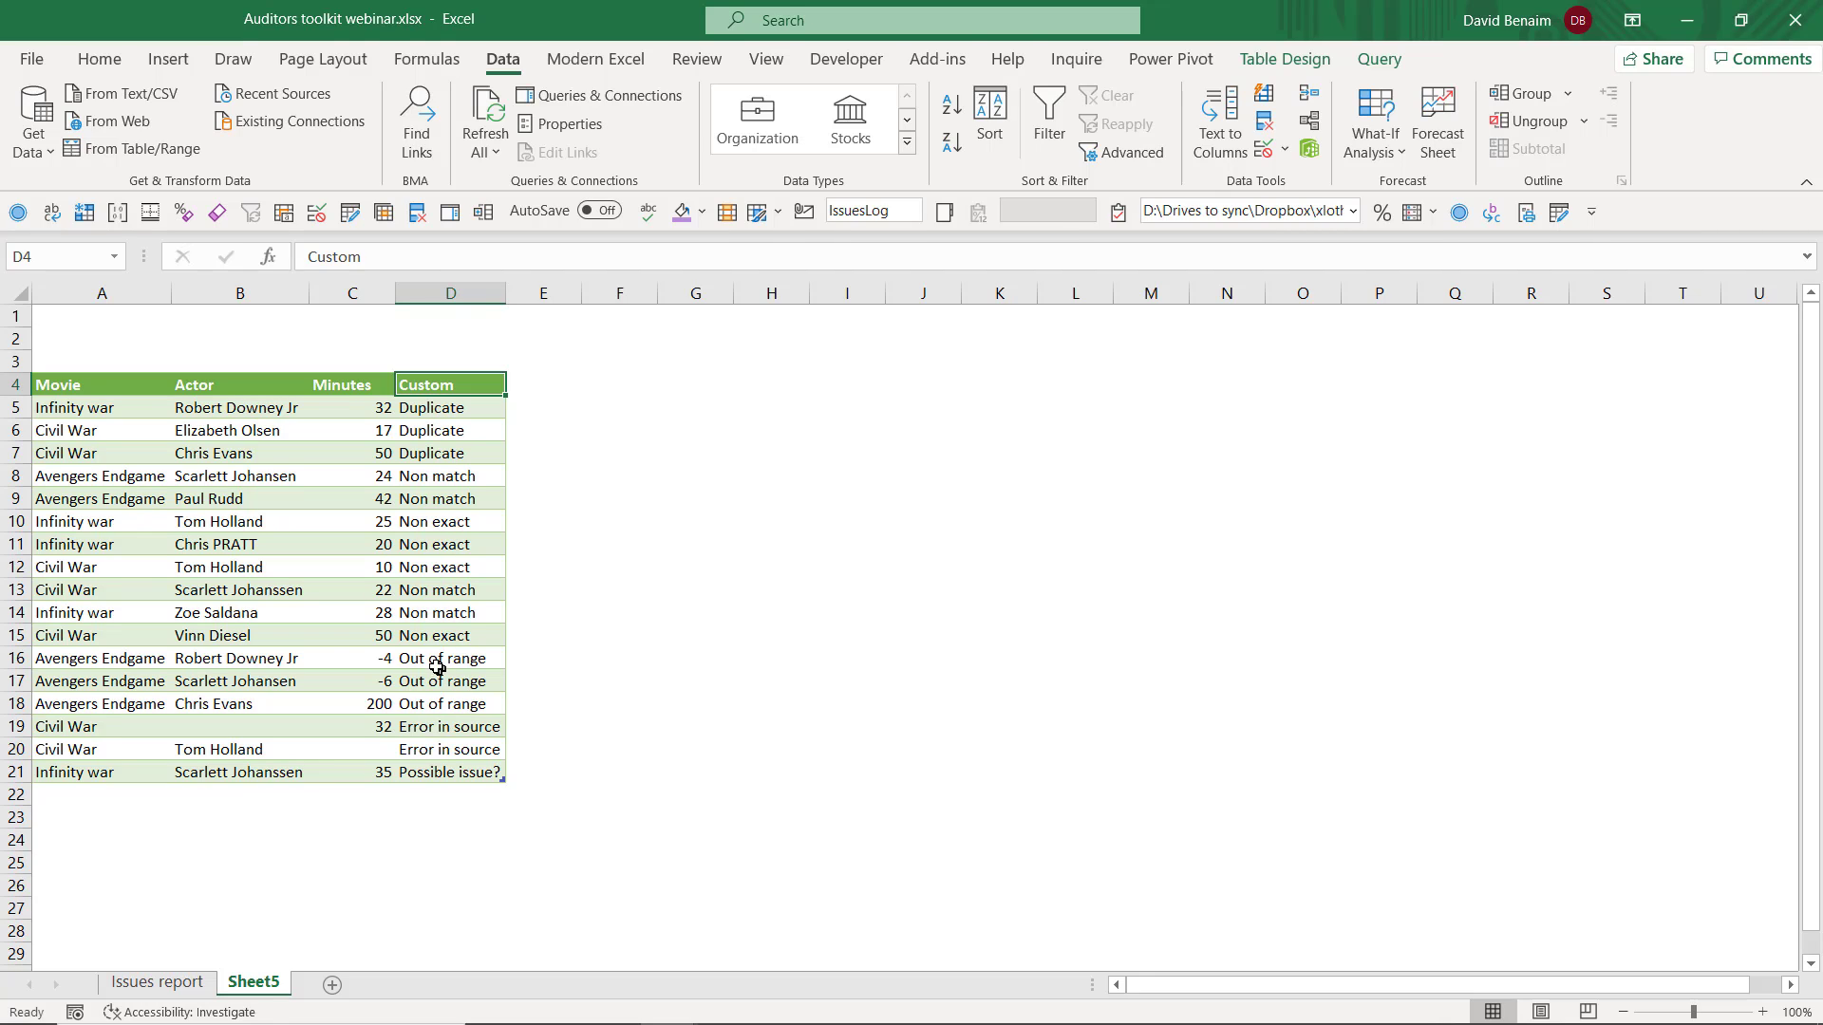
Step: Point out the out-of-range minutes -4, -6 and 200 and the Possible issue? flag
left_click_drag(350, 655, 364, 706)
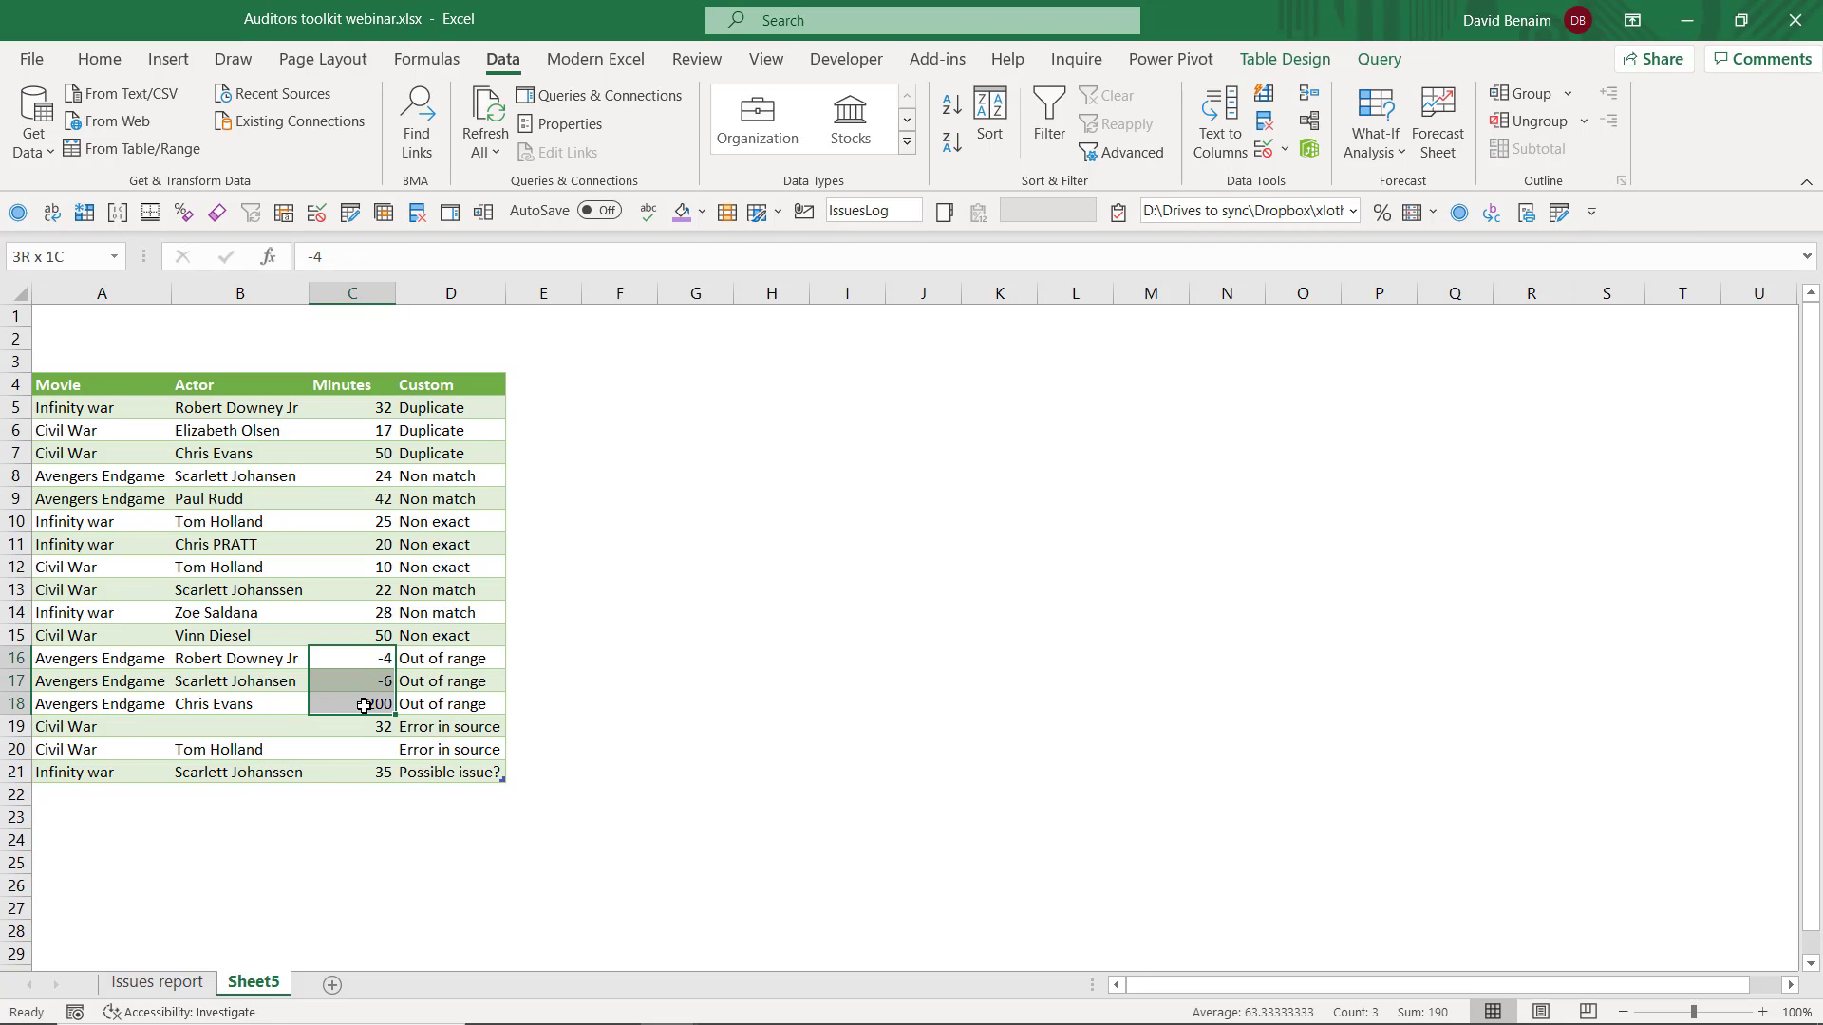
left_click(363, 705)
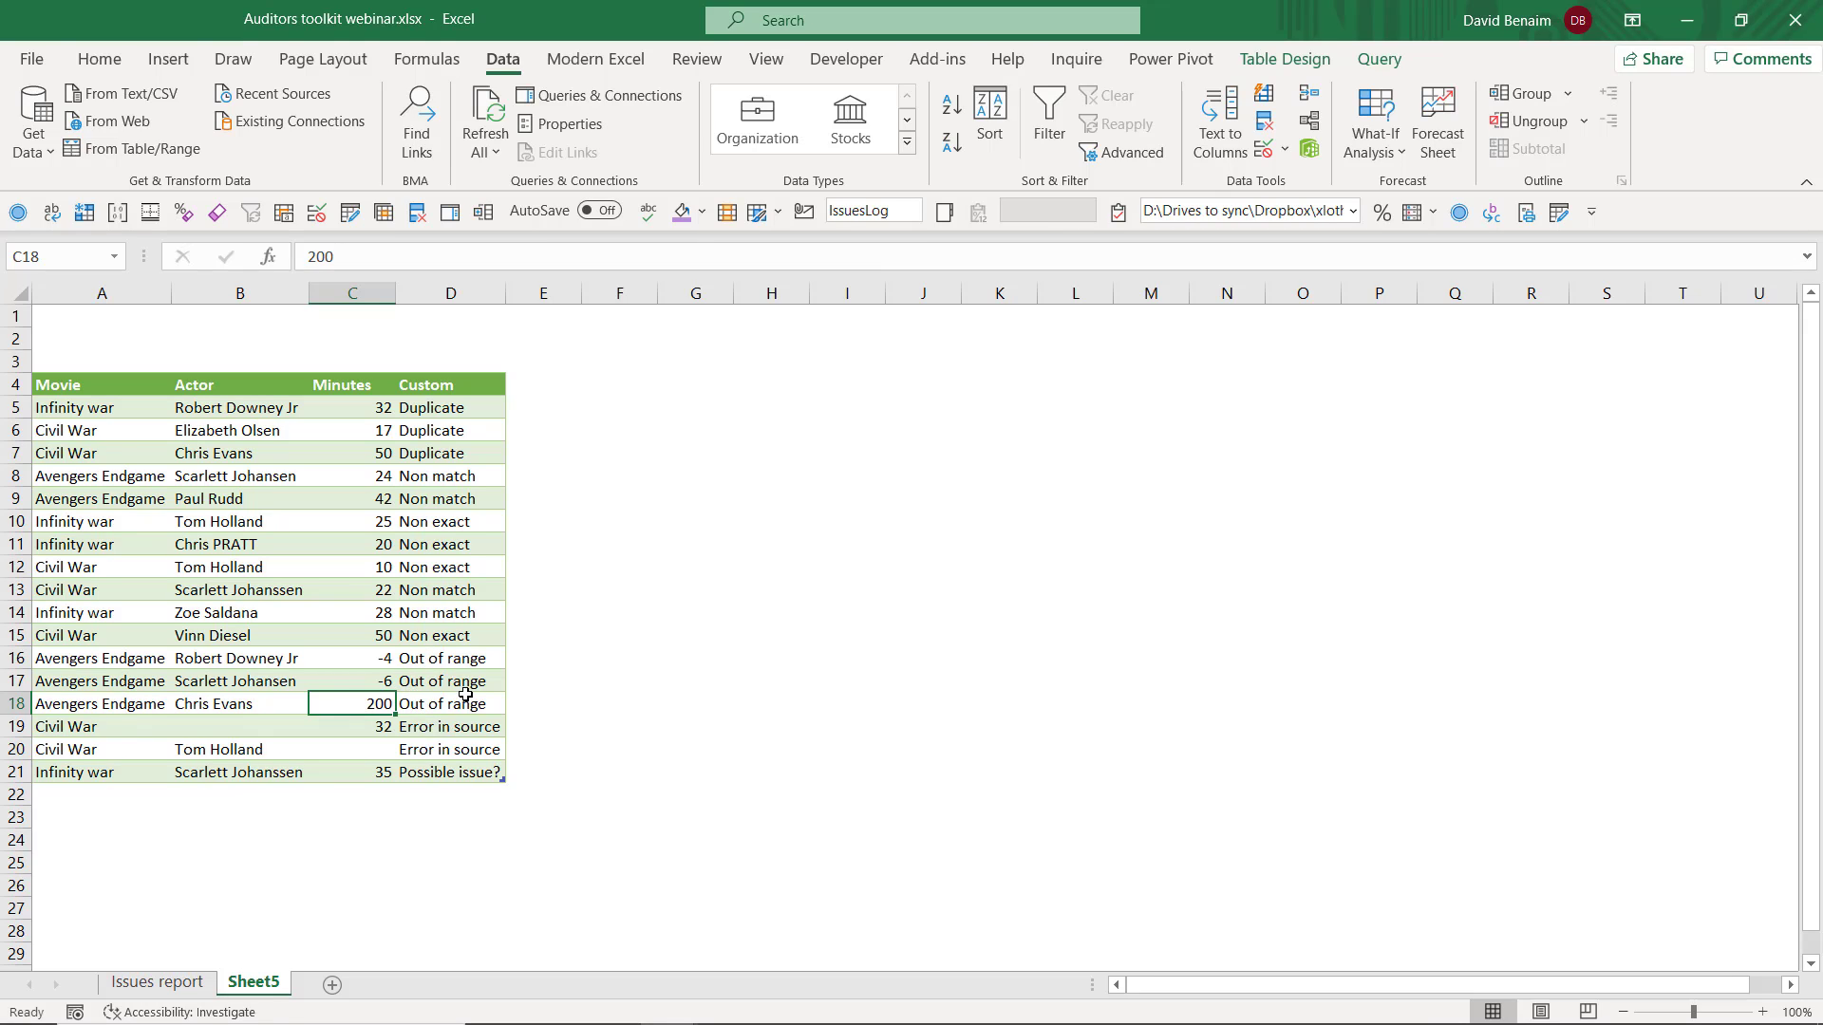
left_click(432, 771)
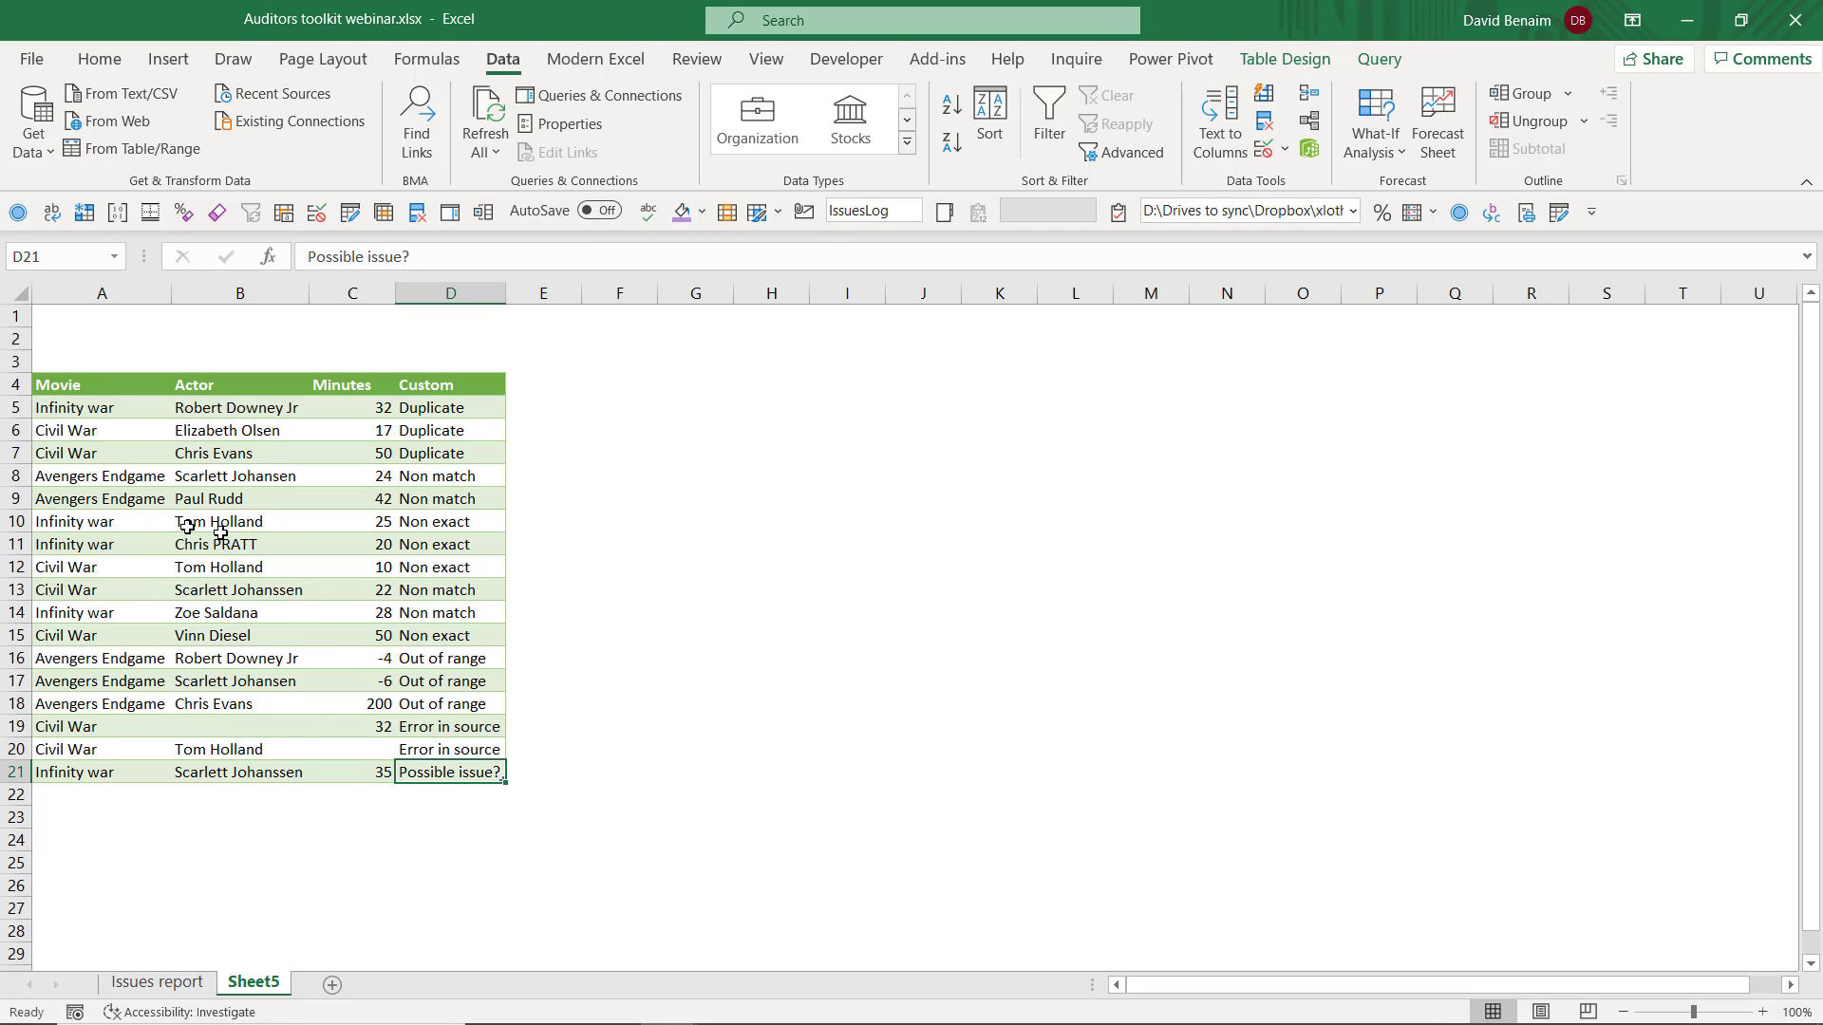
Step: Show the two Civil War Error in source rows: one missing Actor, one missing Minutes
left_click(206, 750)
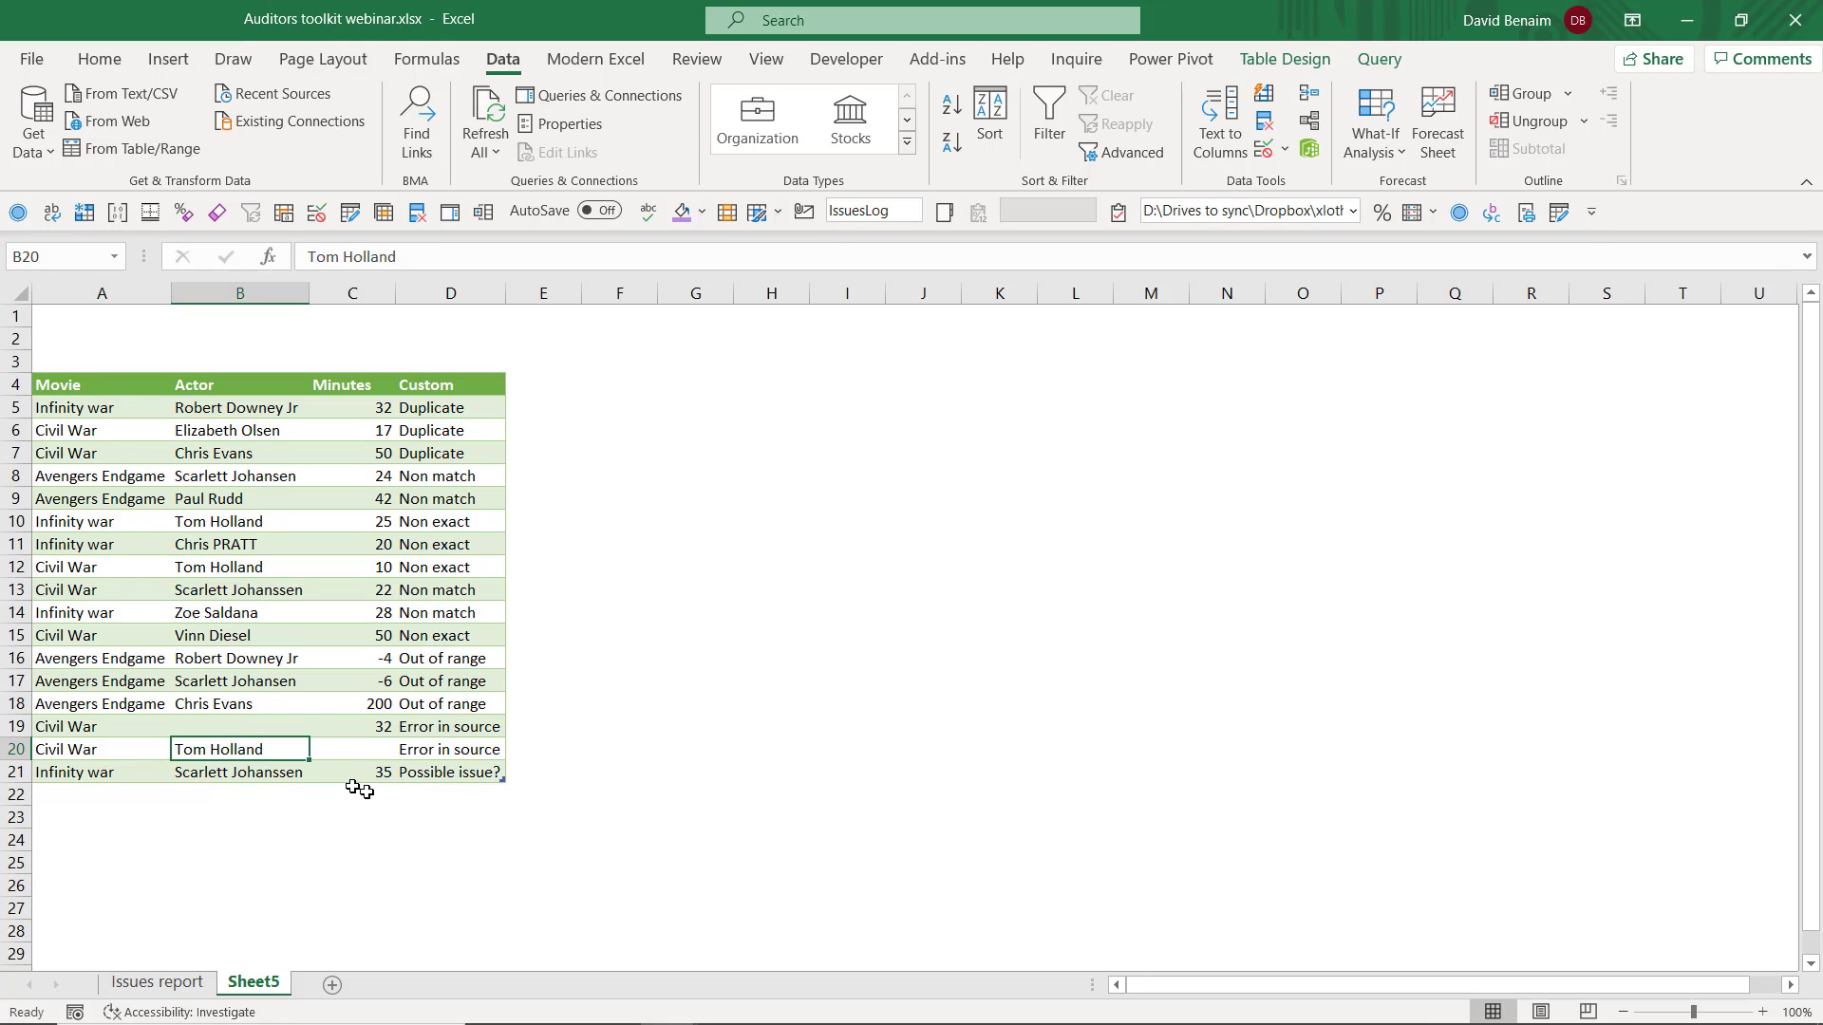
mouse_move(455, 727)
left_mouse_down()
mouse_move(466, 771)
mouse_move(455, 750)
left_mouse_up()
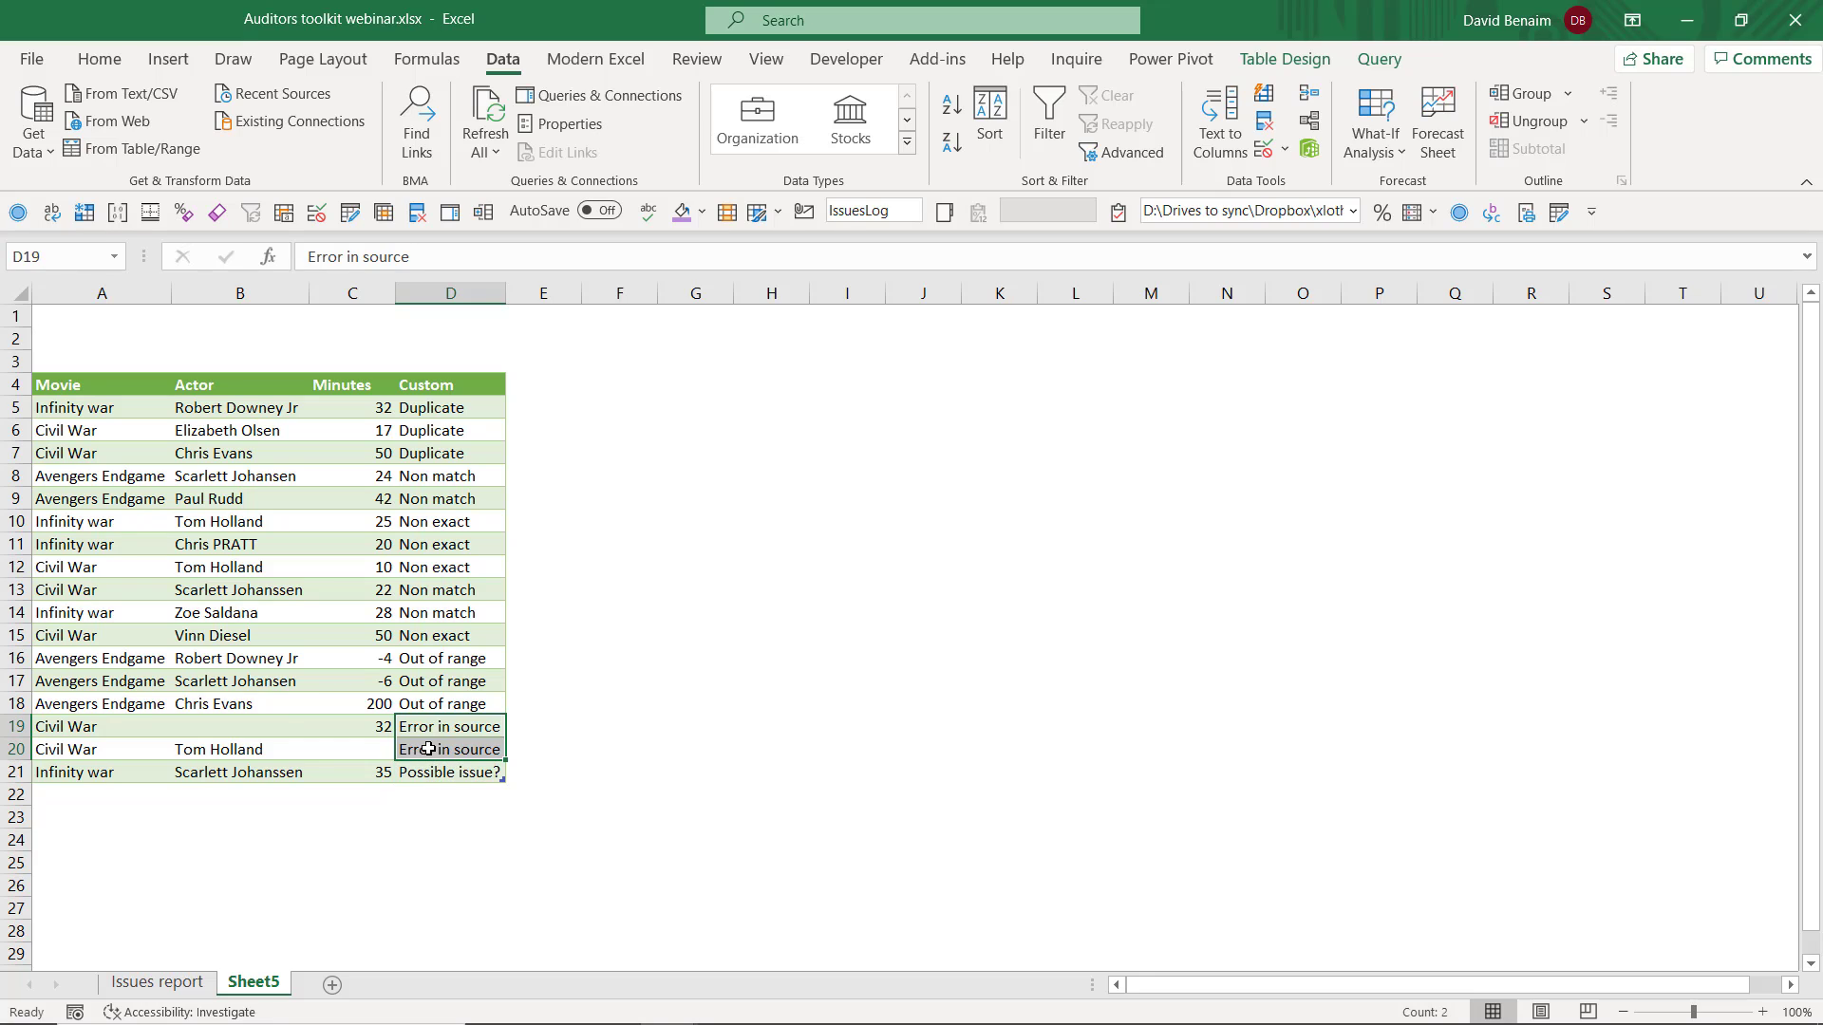
left_click(245, 727)
left_click(369, 755)
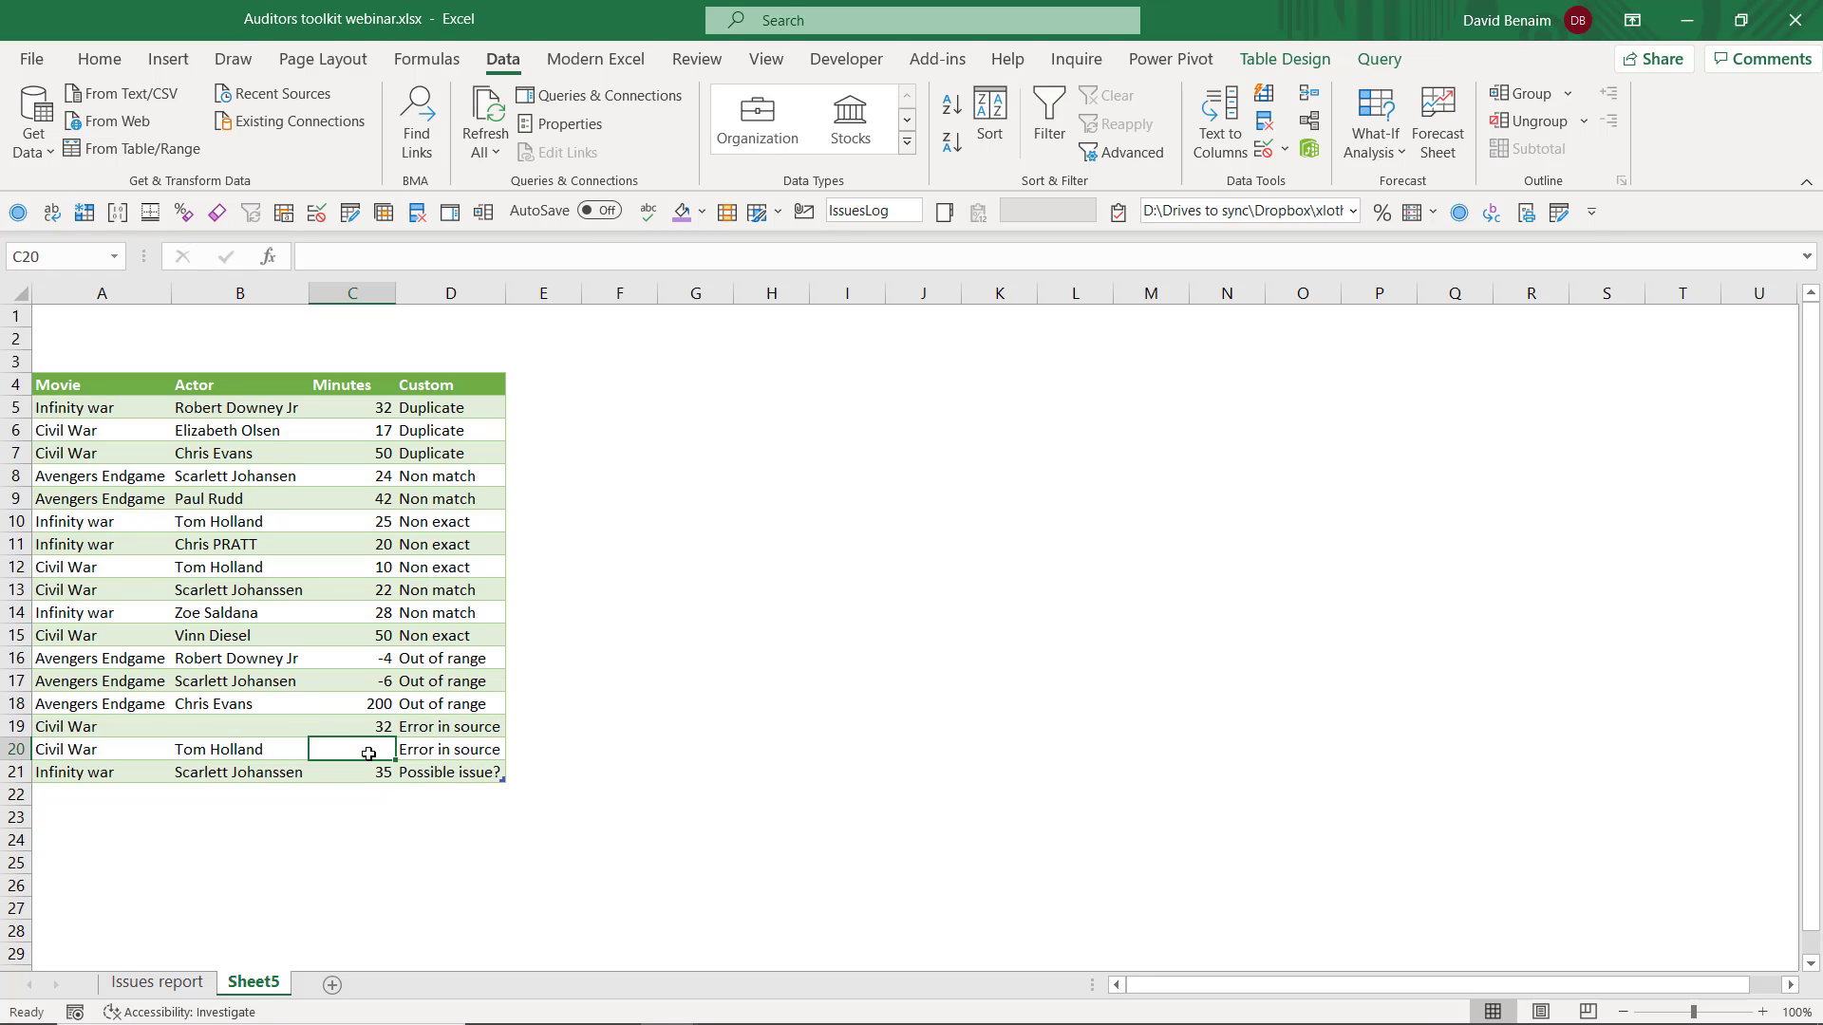
left_click(268, 726)
left_click(355, 746)
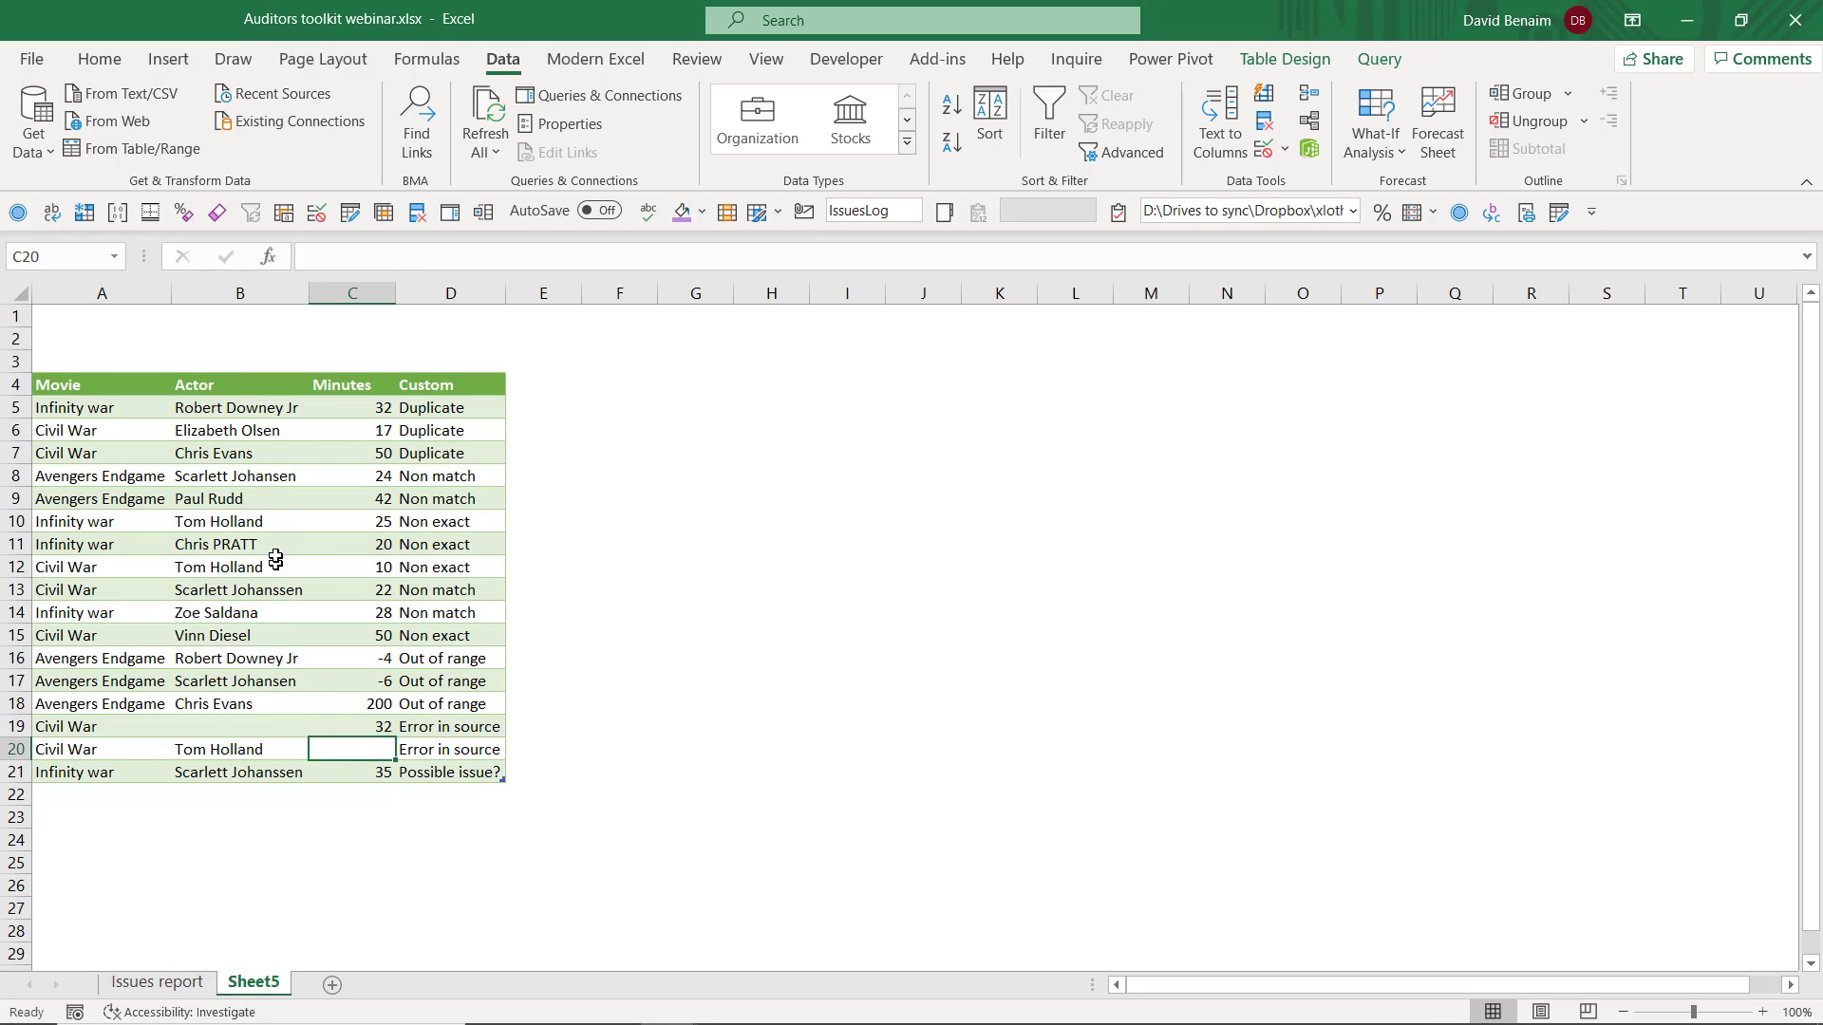